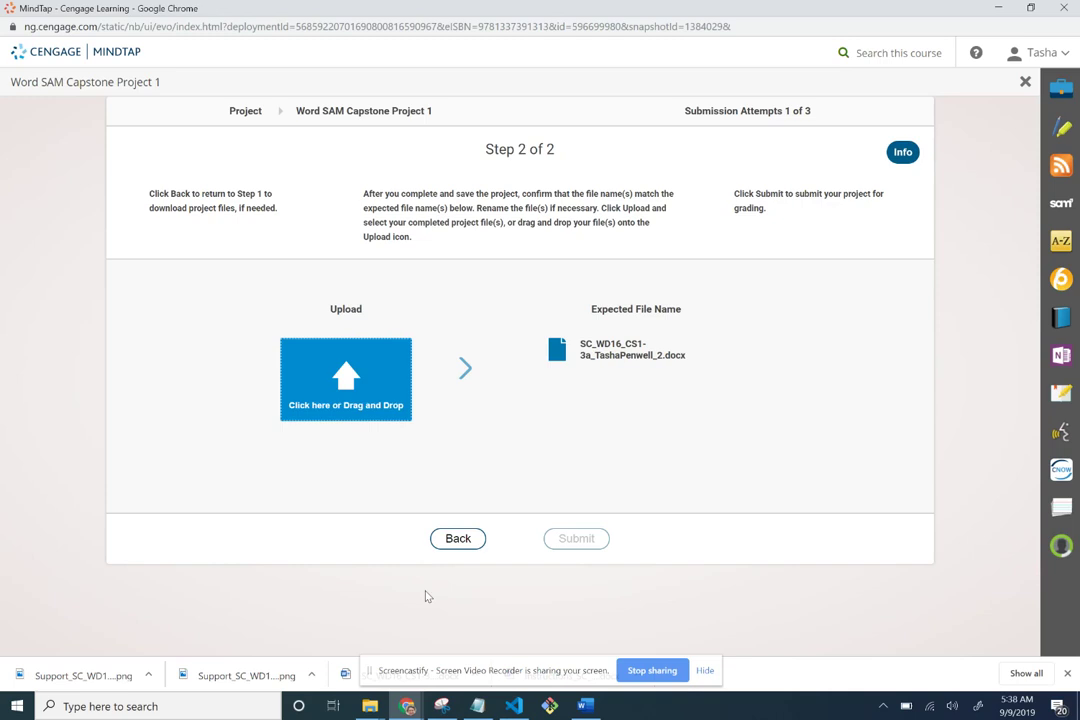
# Return to the MindTap download step and open the SC_WD16 flyer start file in Word.
pyautogui.click(458, 539)
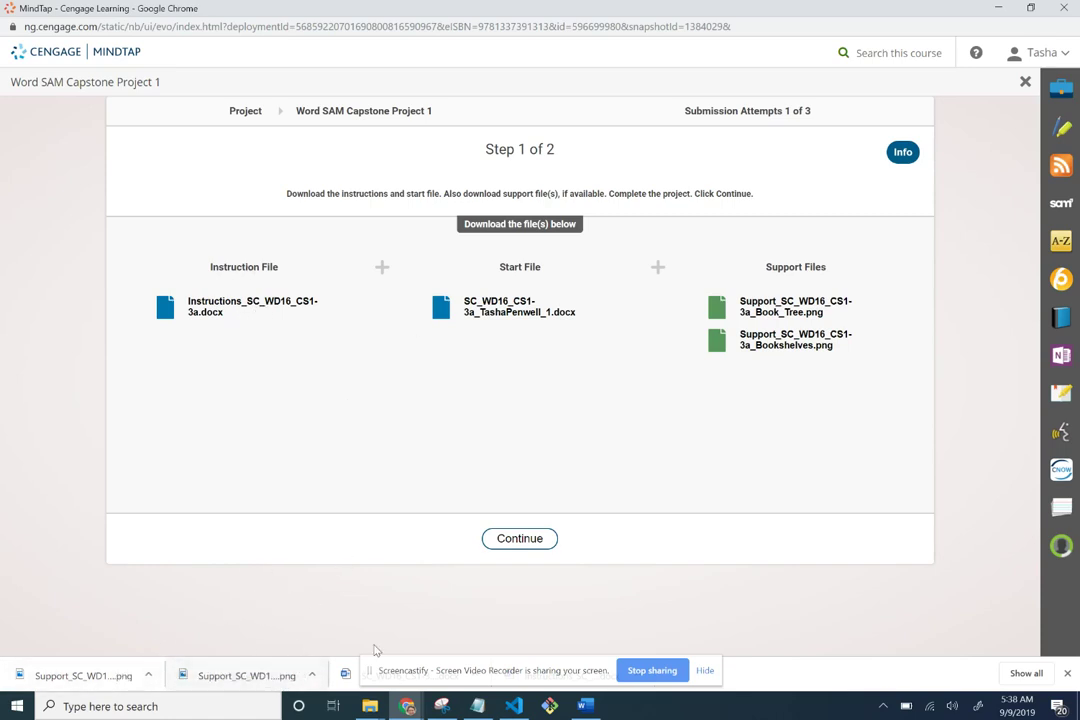
pyautogui.click(705, 670)
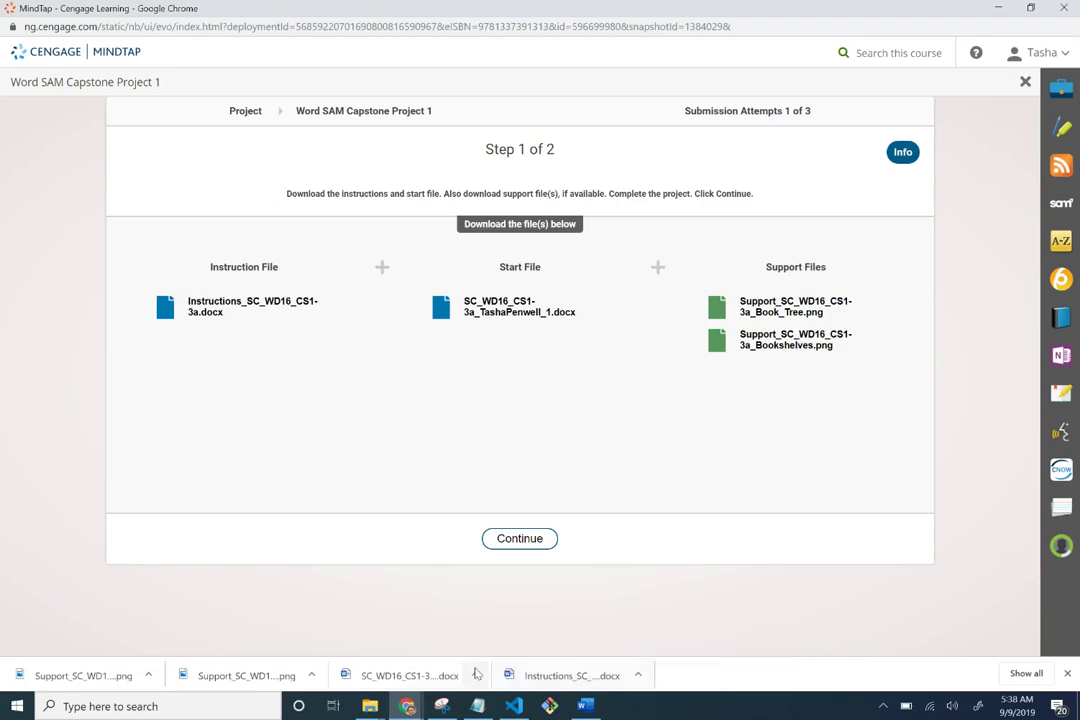
pyautogui.click(412, 676)
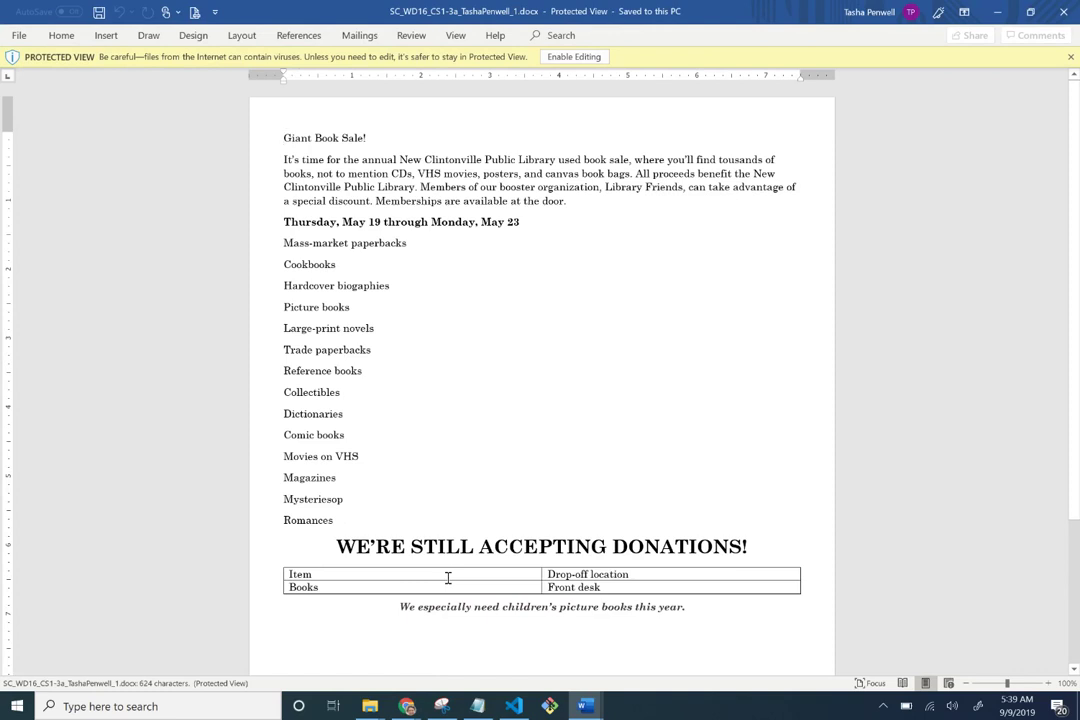
# Enable editing on the flyer and open the downloaded Instructions document.
pyautogui.click(590, 59)
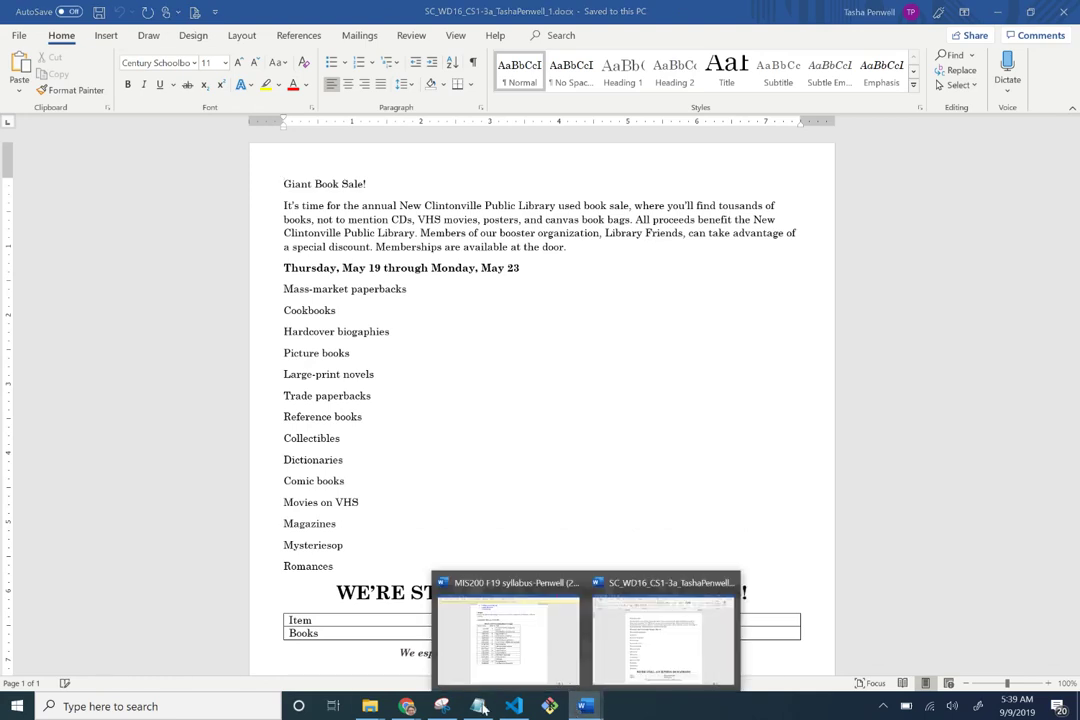
pyautogui.moveTo(404, 707)
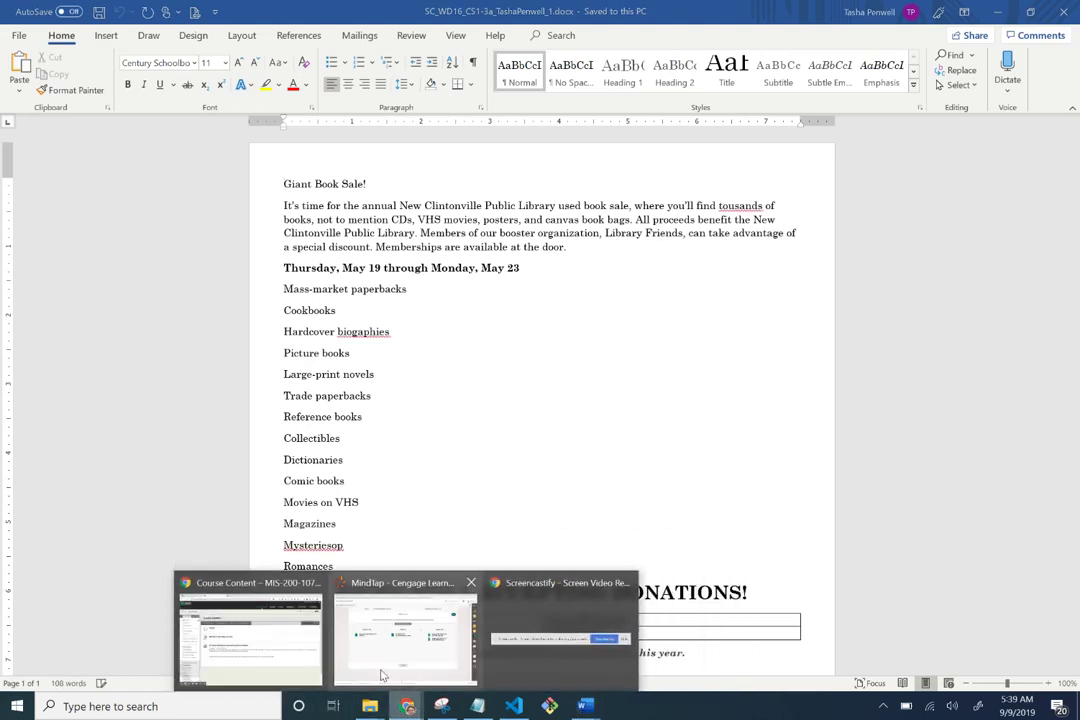
pyautogui.click(383, 672)
pyautogui.click(568, 677)
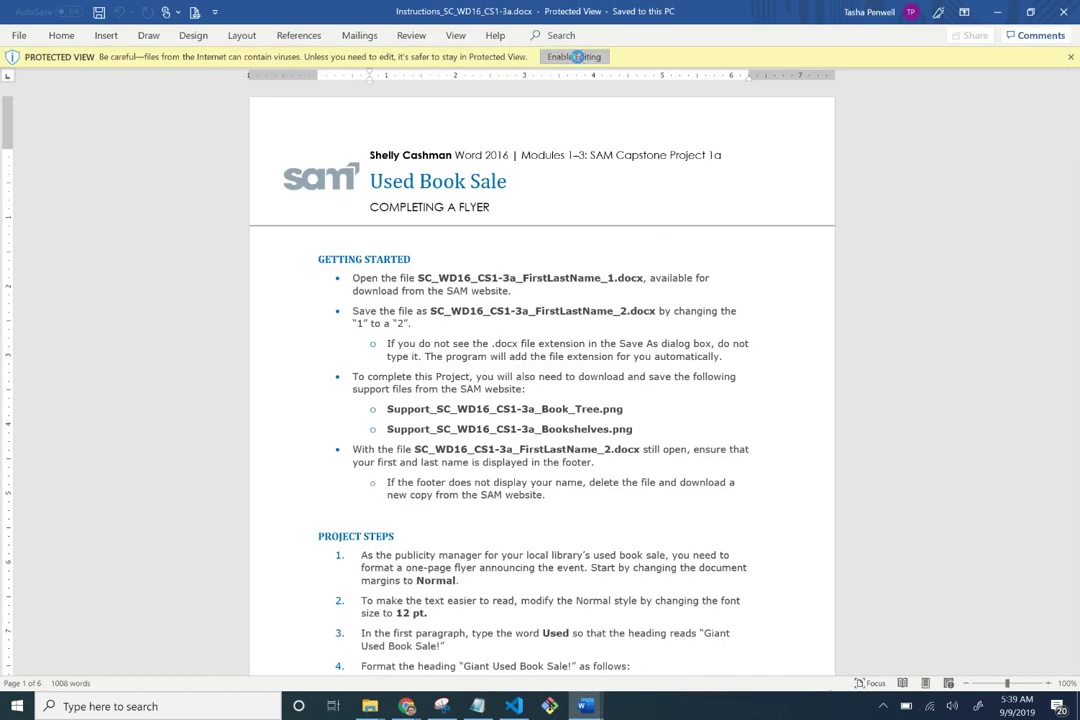
# Close the course syllabus document and snap the instructions to the right half of the screen.
pyautogui.moveTo(585, 706)
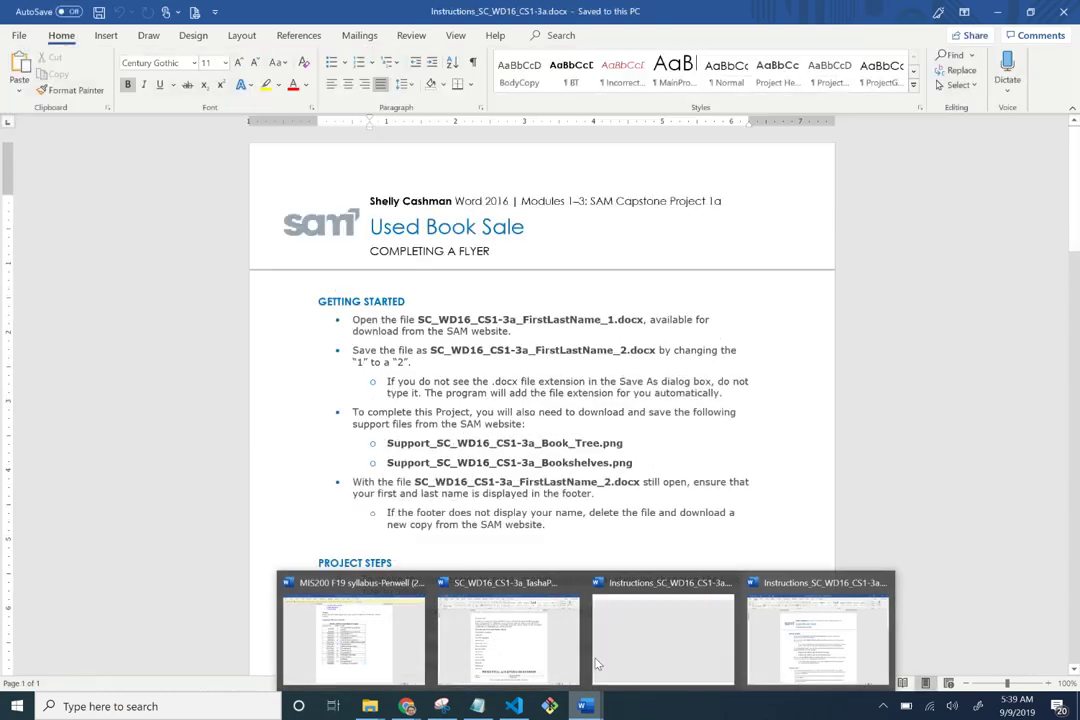
pyautogui.moveTo(543, 647)
pyautogui.moveTo(488, 600)
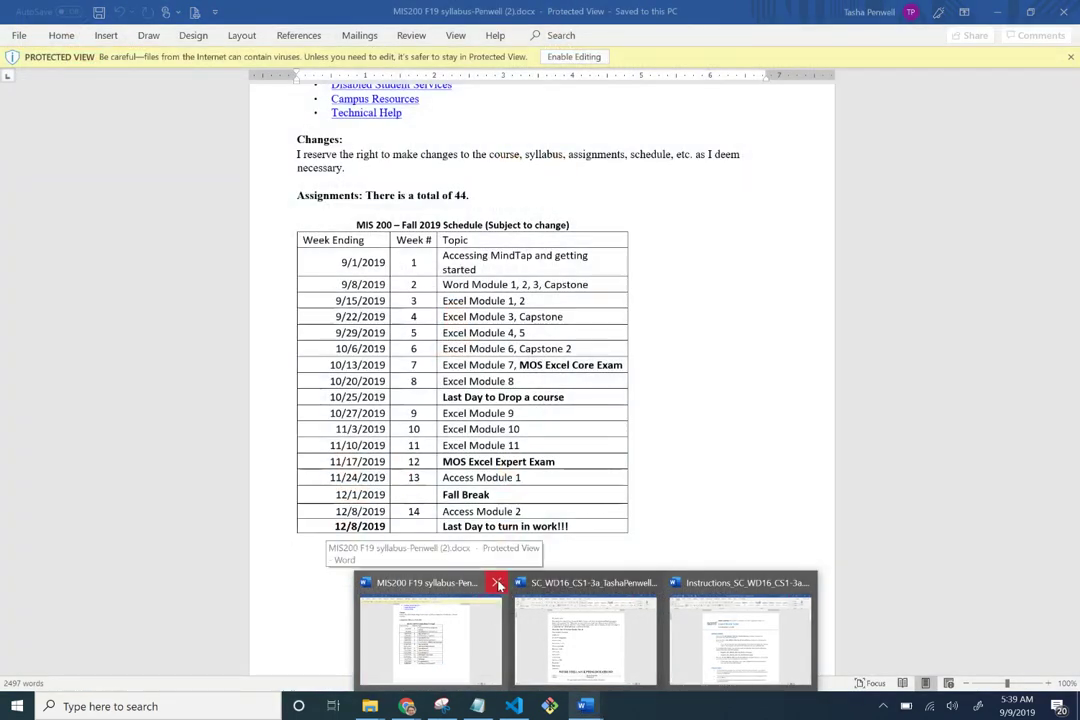
pyautogui.click(497, 585)
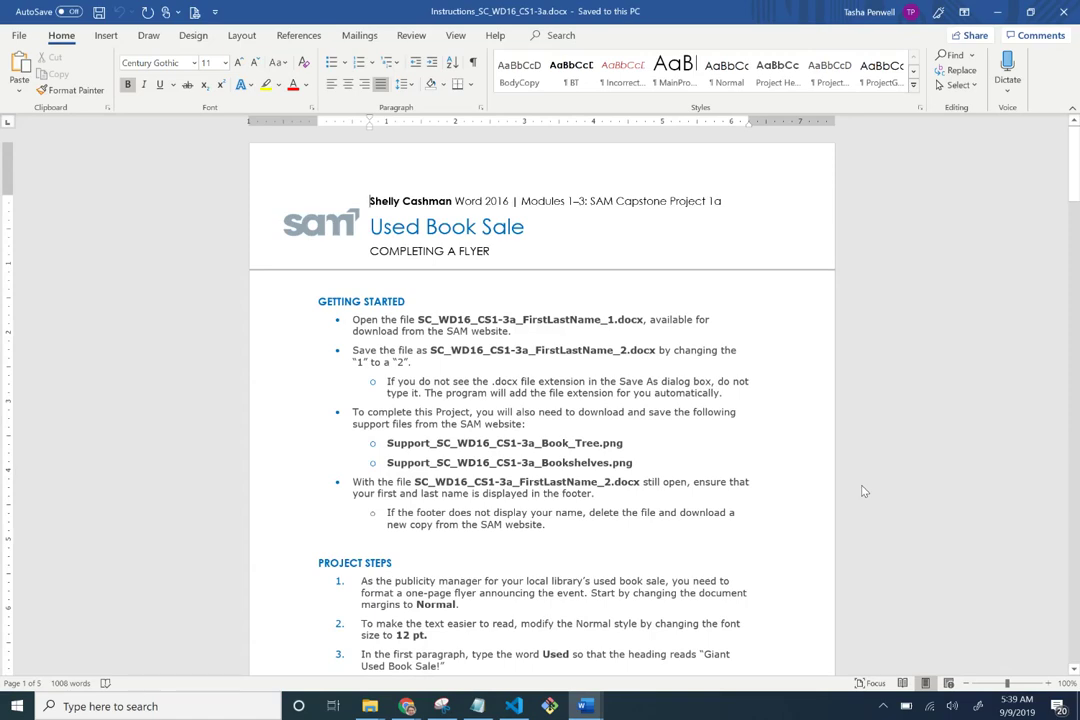
pyautogui.press('super+Right')
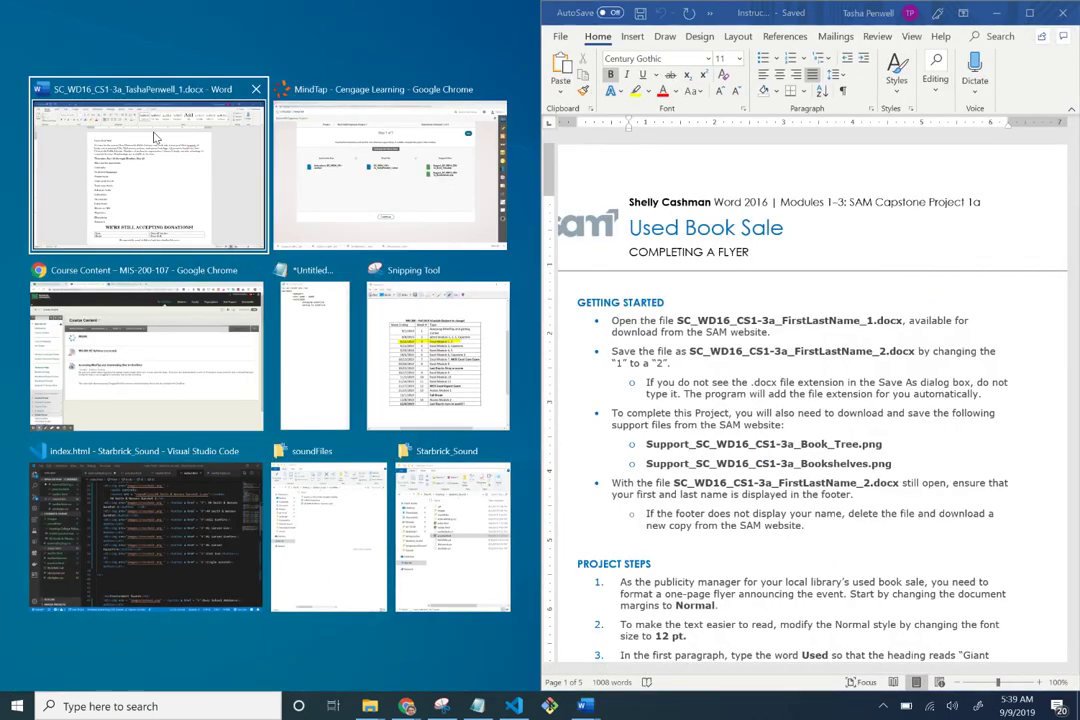
# Place the flyer in the left half beside the instructions.
pyautogui.click(155, 137)
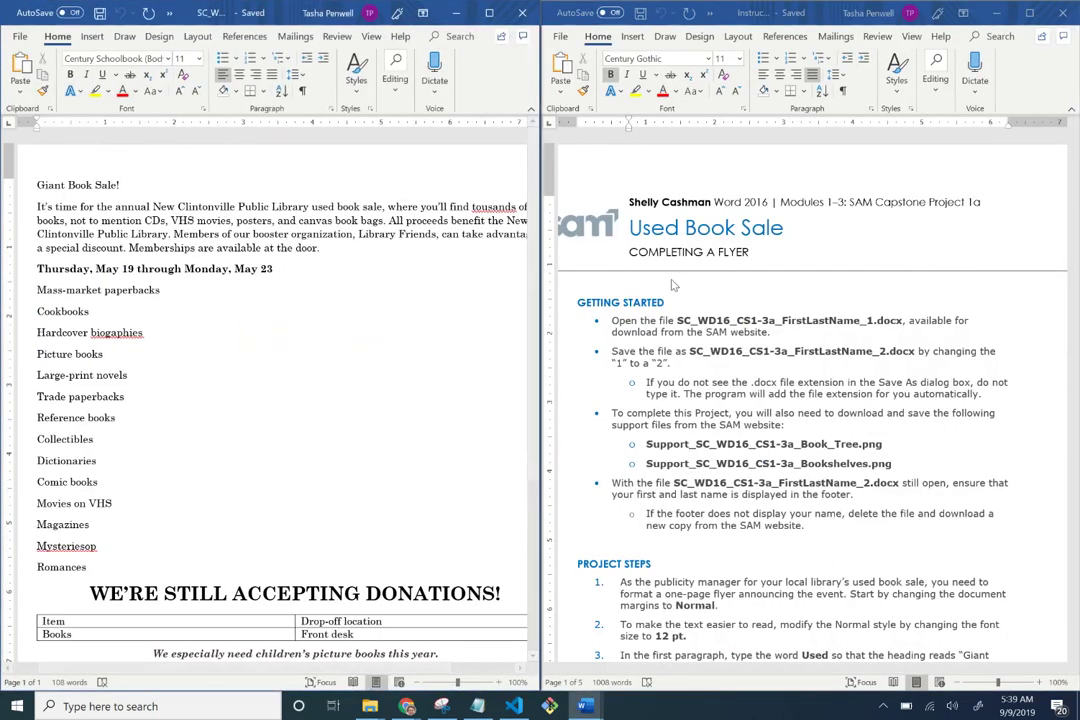
pyautogui.hscroll(2, 305, 362)
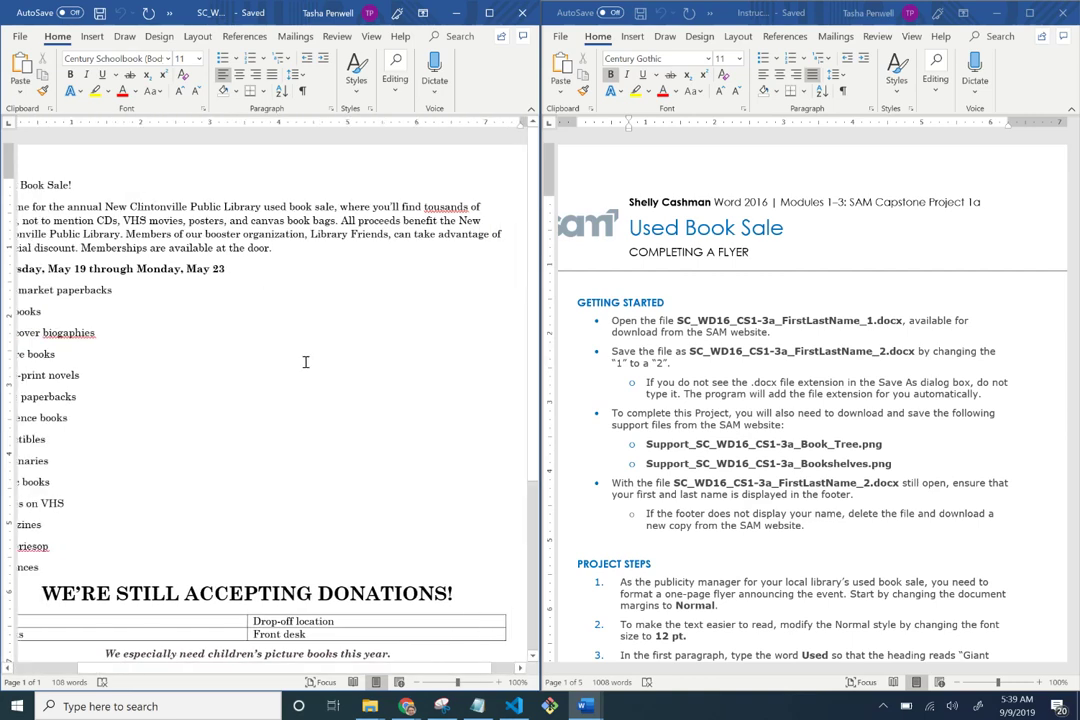
pyautogui.hscroll(-2, 305, 362)
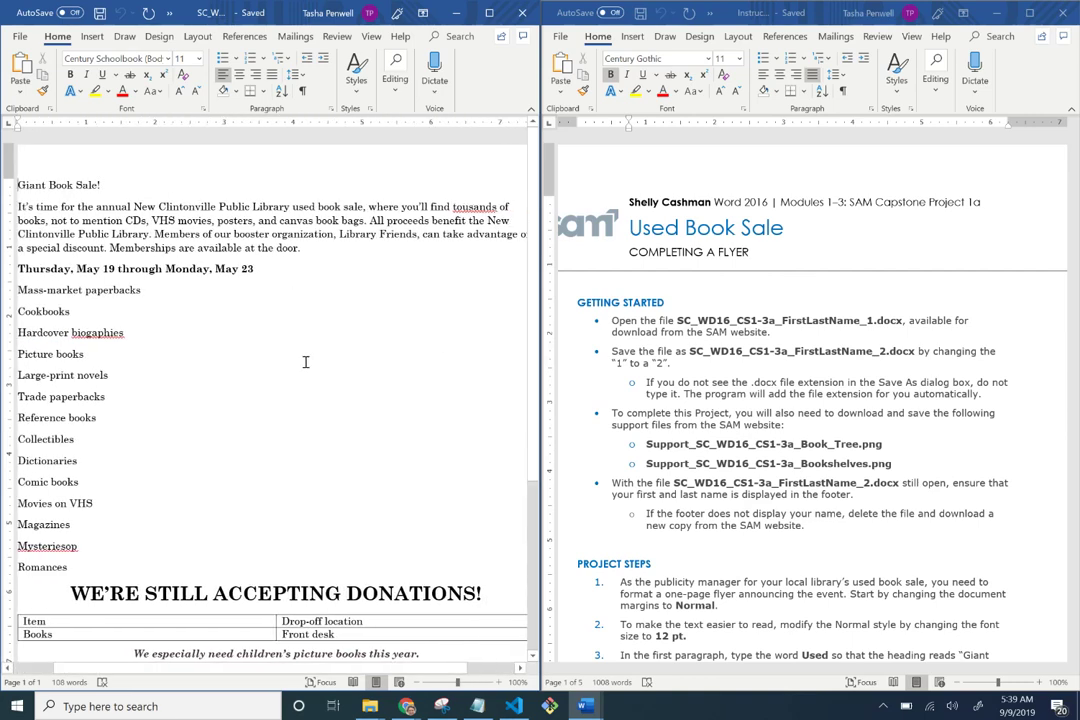
pyautogui.hscroll(2, 305, 362)
pyautogui.hscroll(-2, 305, 362)
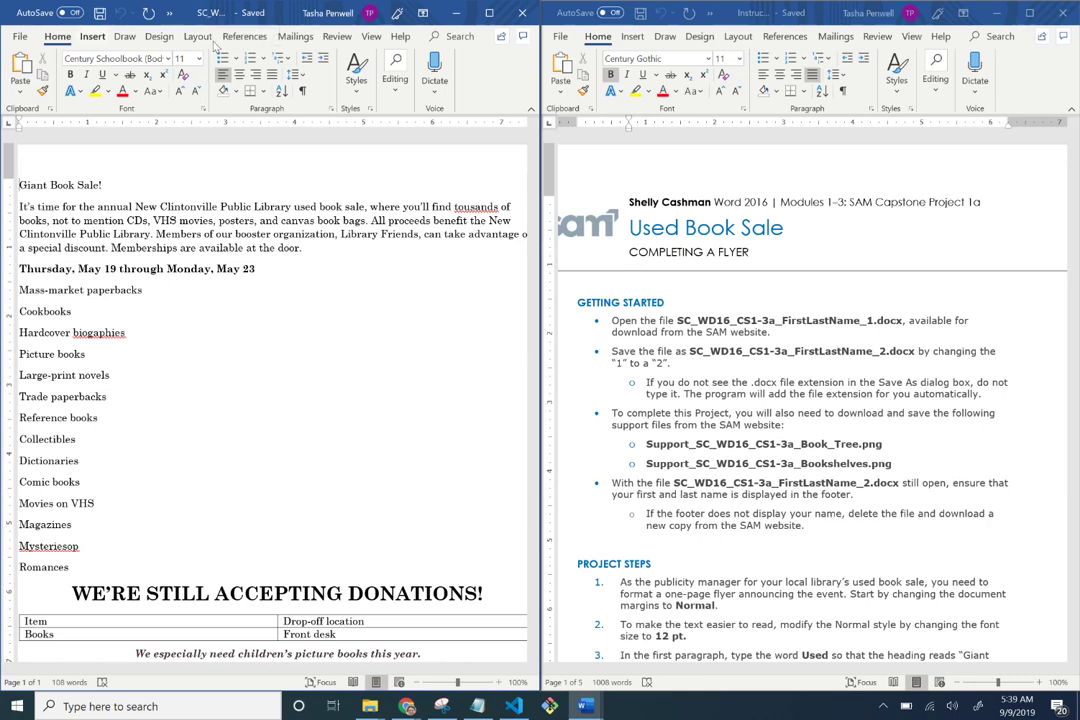
# Maximize and restore the flyer window, then show its File Info page.
pyautogui.click(489, 20)
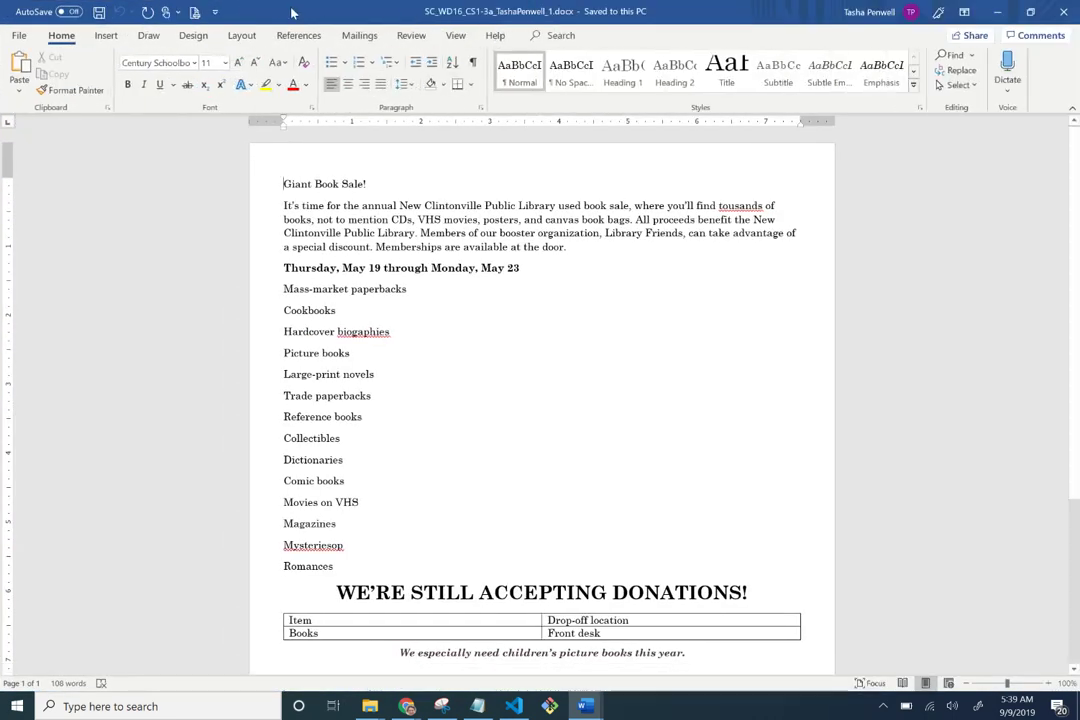
pyautogui.doubleClick(481, 22)
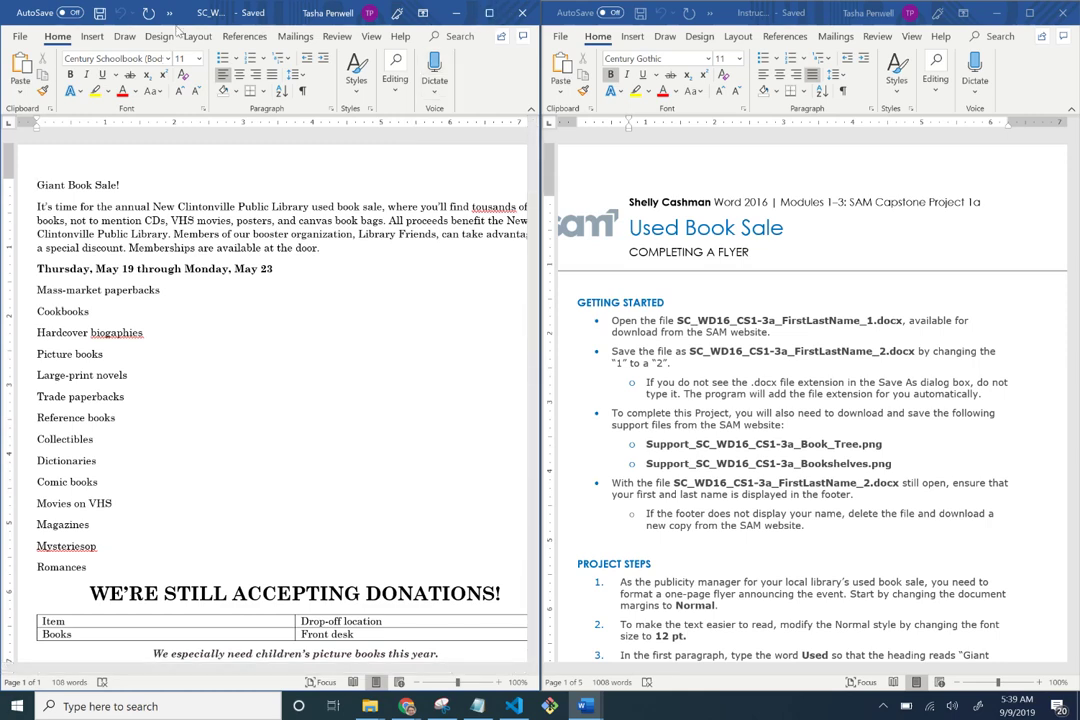
pyautogui.click(17, 37)
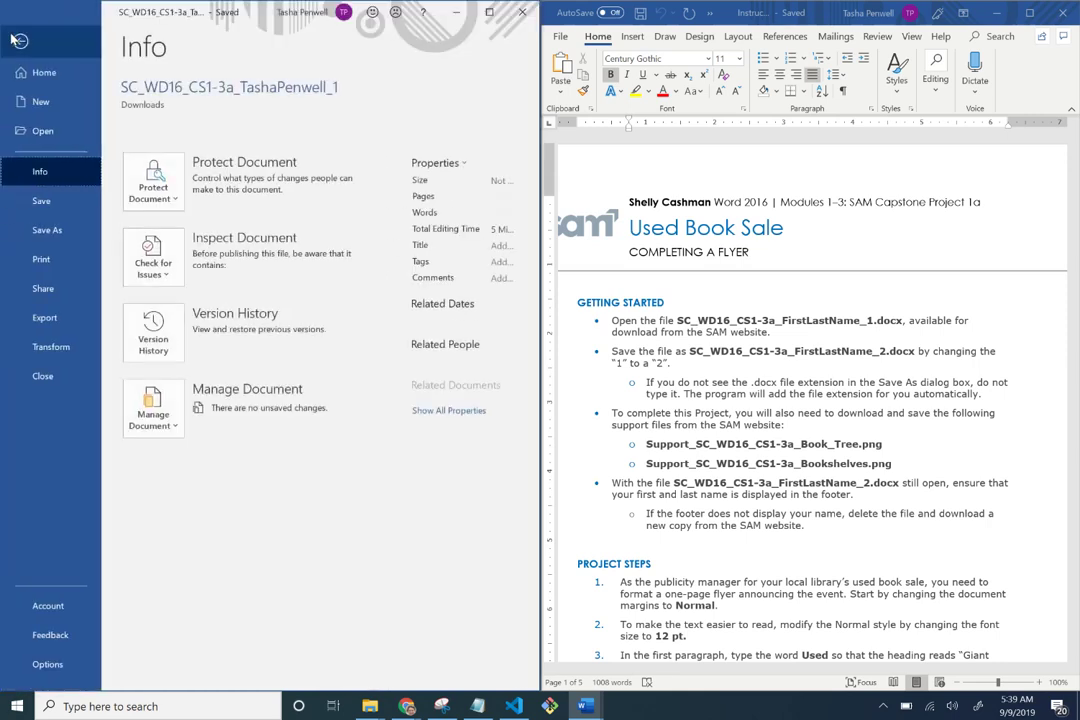
# From Save As > This PC, use Add a Place to start adding OneDrive.
pyautogui.click(50, 232)
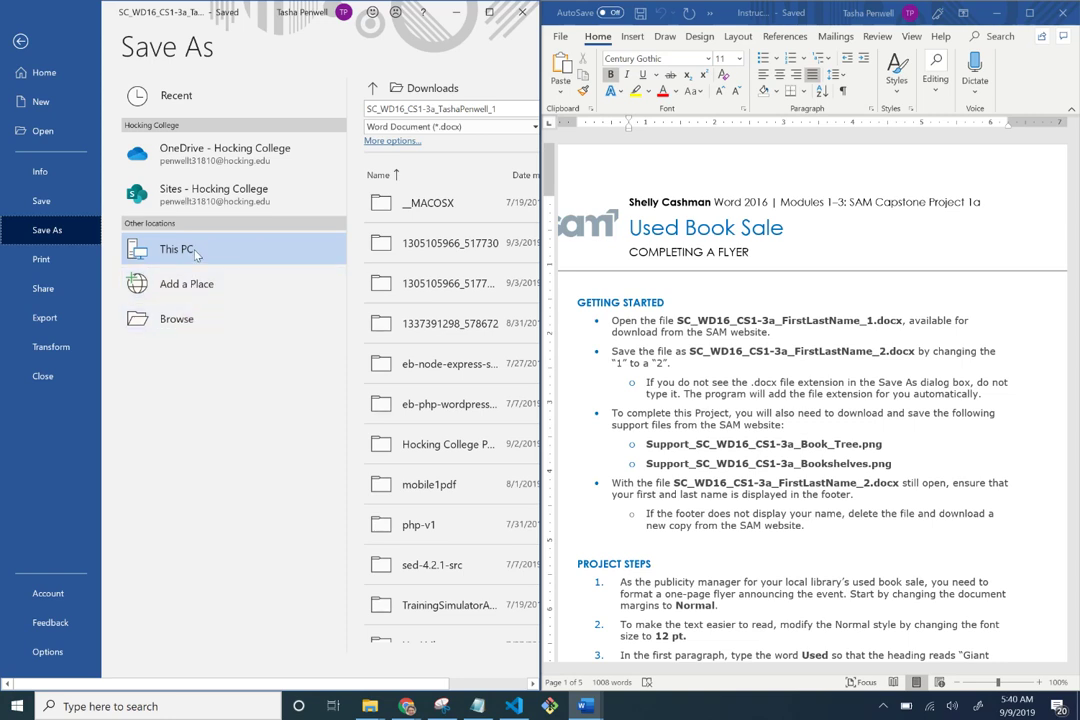
pyautogui.click(197, 255)
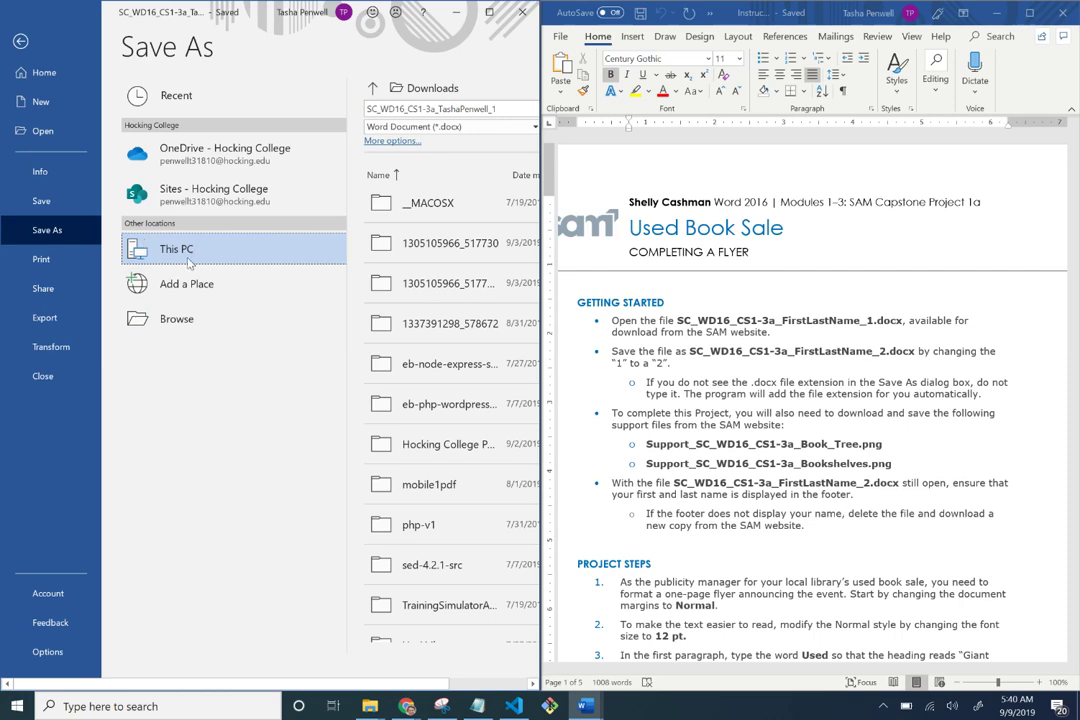
pyautogui.click(226, 292)
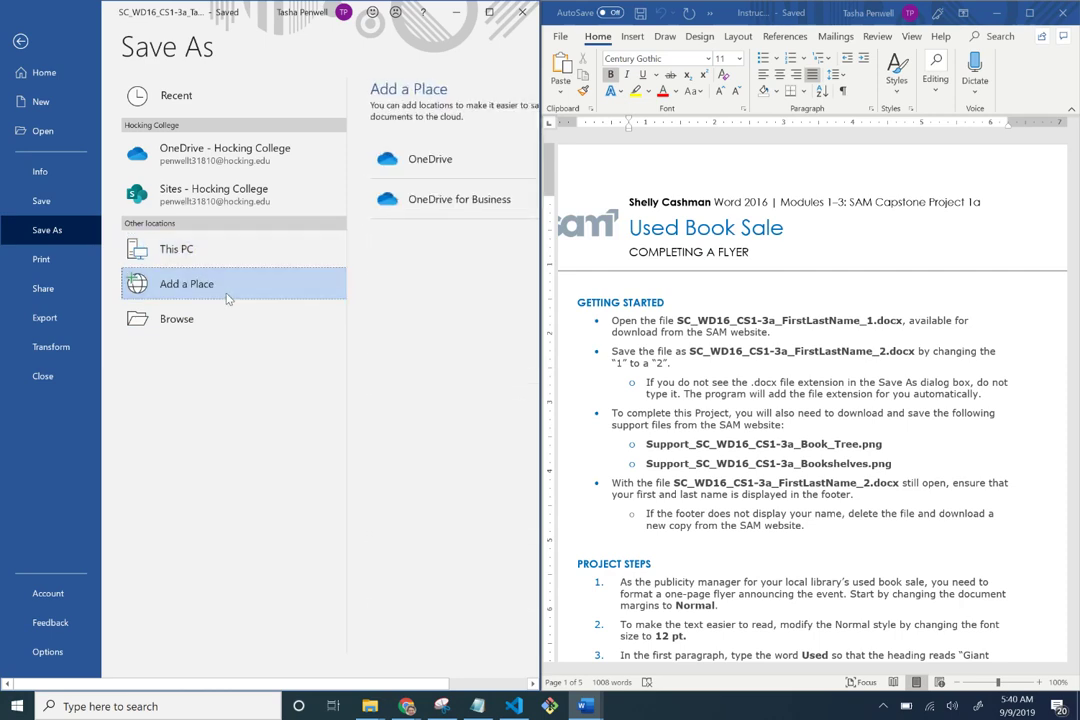
pyautogui.click(489, 14)
pyautogui.click(486, 164)
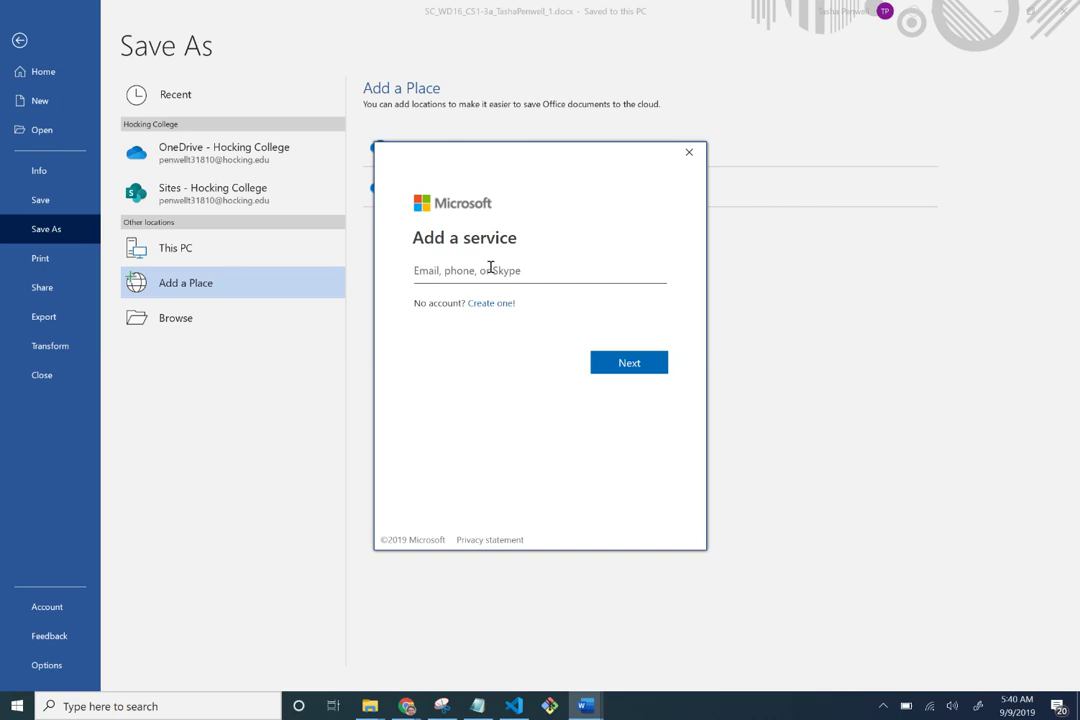
# Enter and submit the account e-mail address in the Add a service sign-in.
pyautogui.click(490, 268)
pyautogui.press('Return')
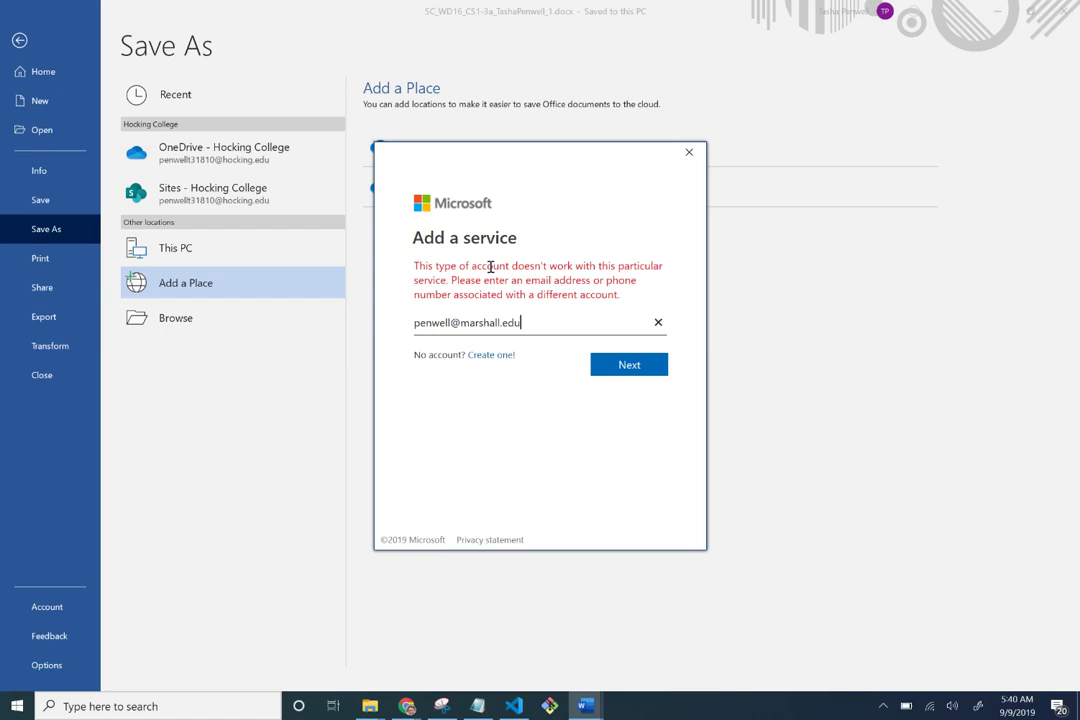
# After the sign-in error, retry adding OneDrive and re-submit the account e-mail.
pyautogui.press('BackSpace')
pyautogui.press('BackSpace')
pyautogui.press('BackSpace')
pyautogui.press('BackSpace')
pyautogui.click(689, 152)
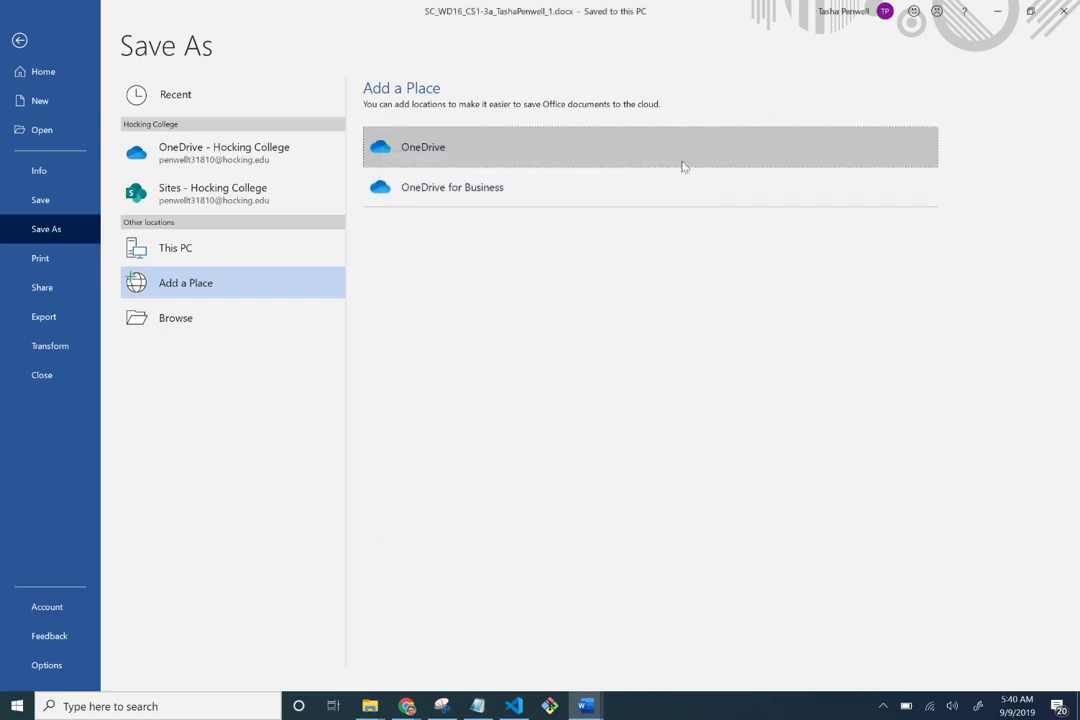
pyautogui.click(477, 187)
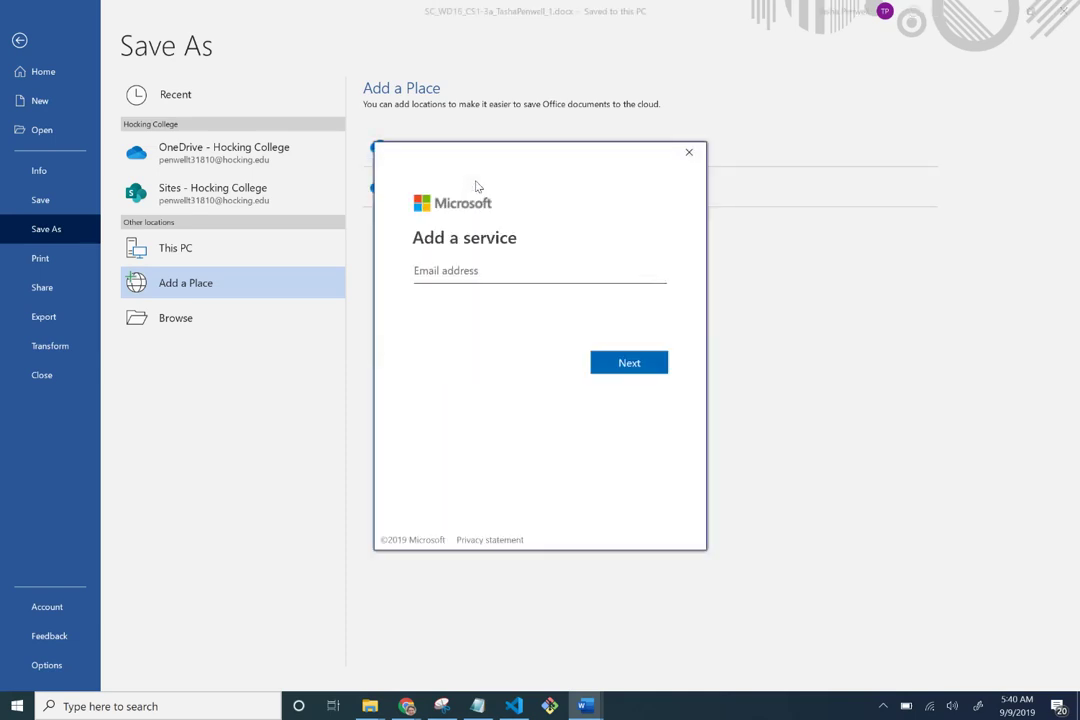
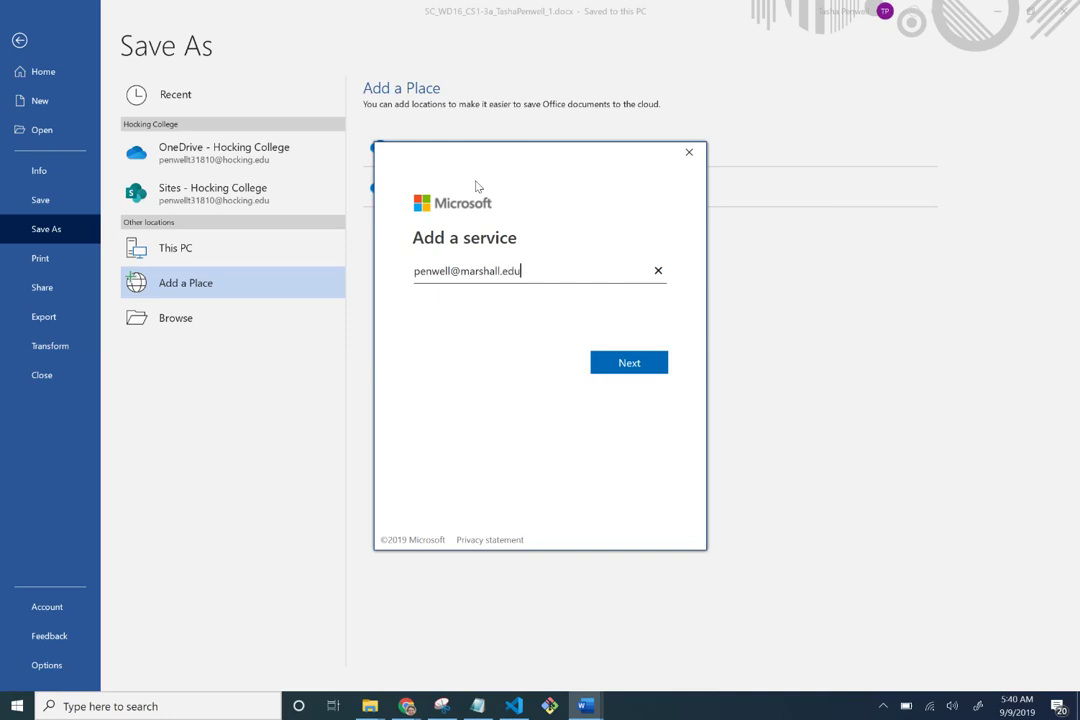
pyautogui.press('Return')
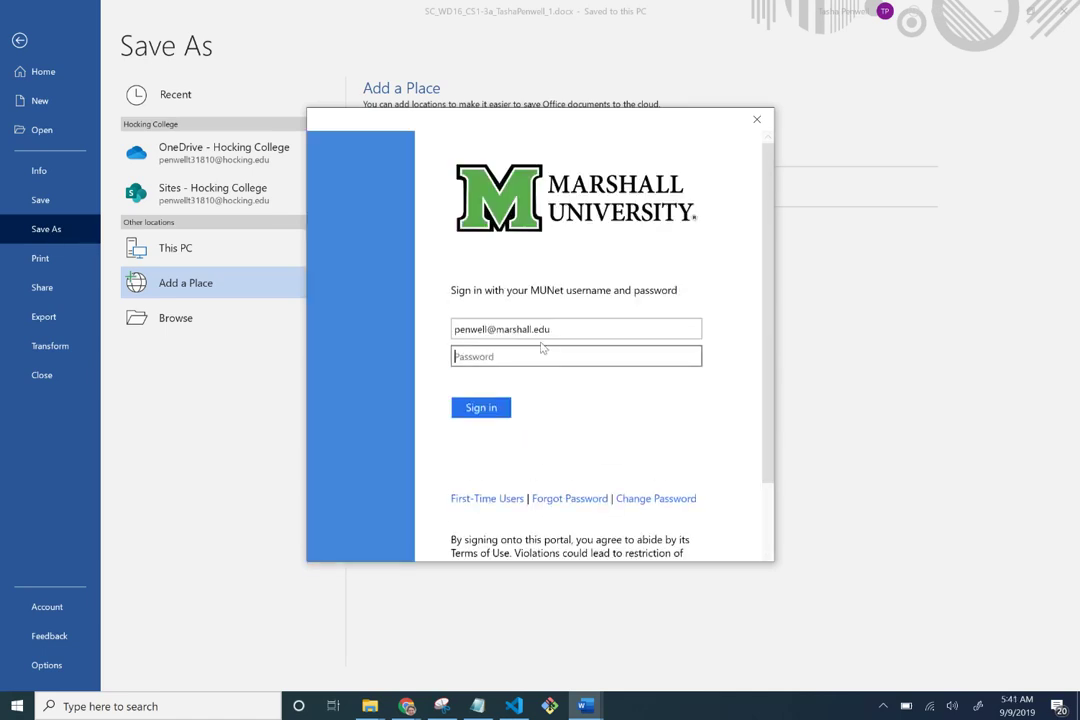
# Enter the account password, allow the organization to manage the device, and finish adding the account.
pyautogui.write('*******')
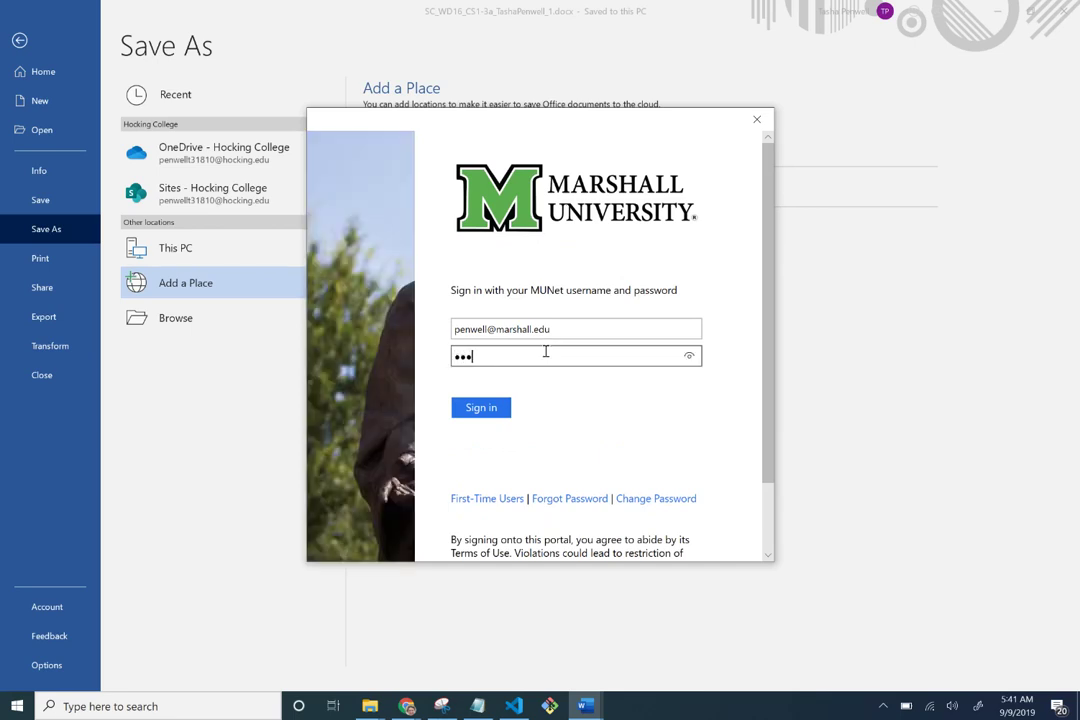
pyautogui.click(490, 405)
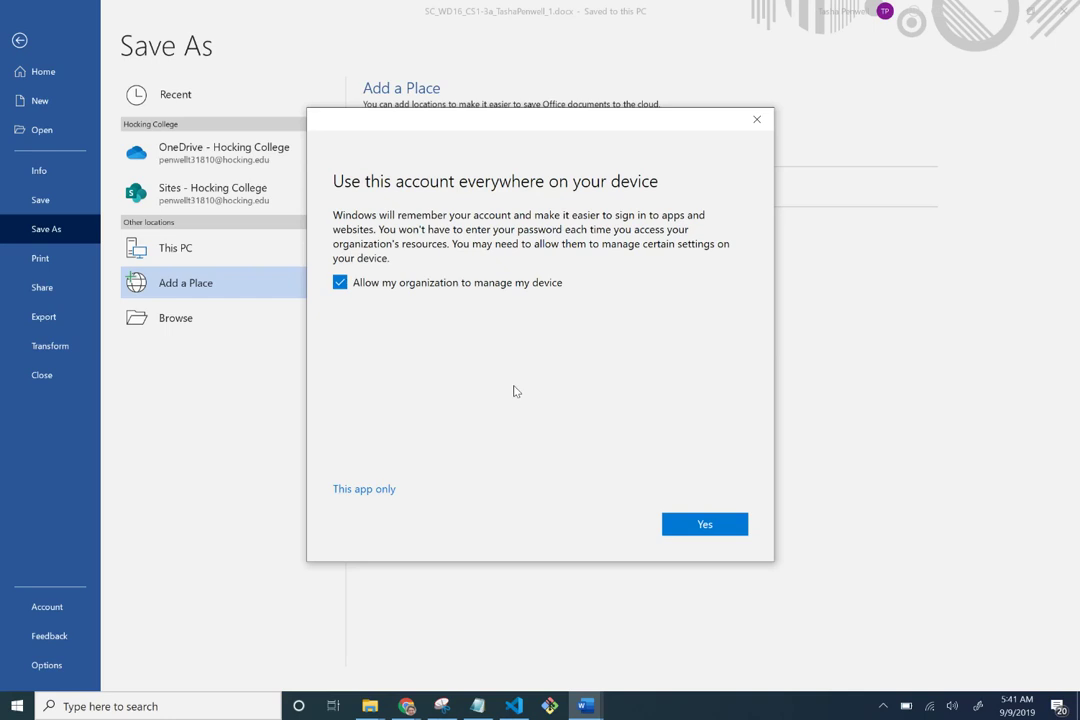
pyautogui.click(682, 530)
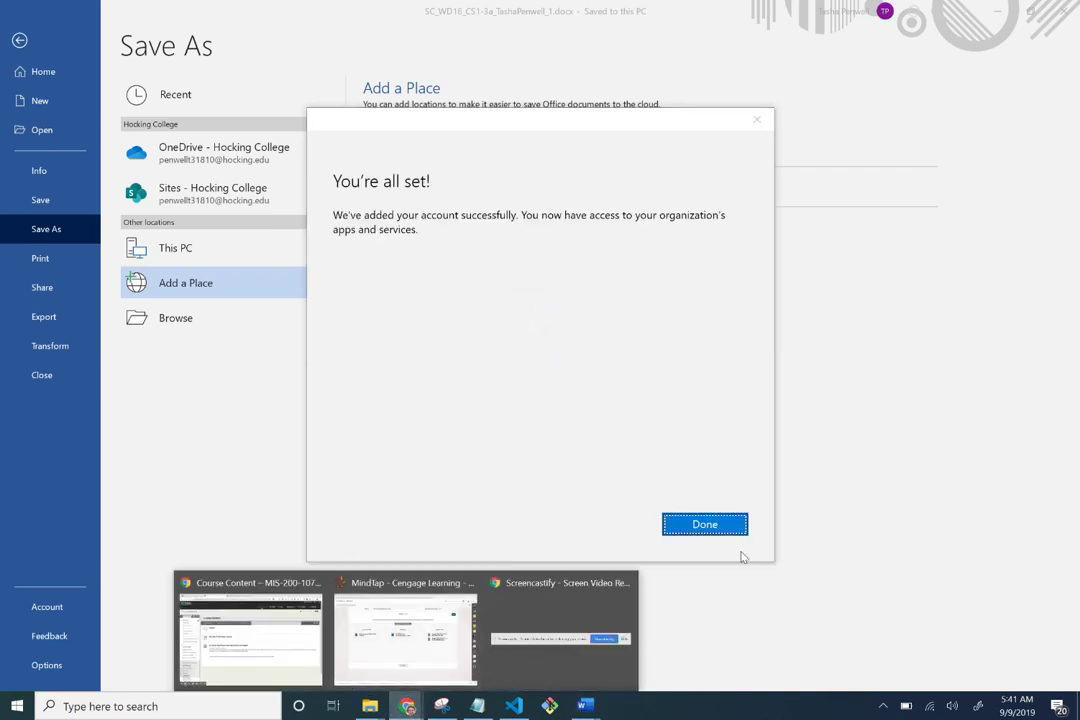
pyautogui.click(737, 527)
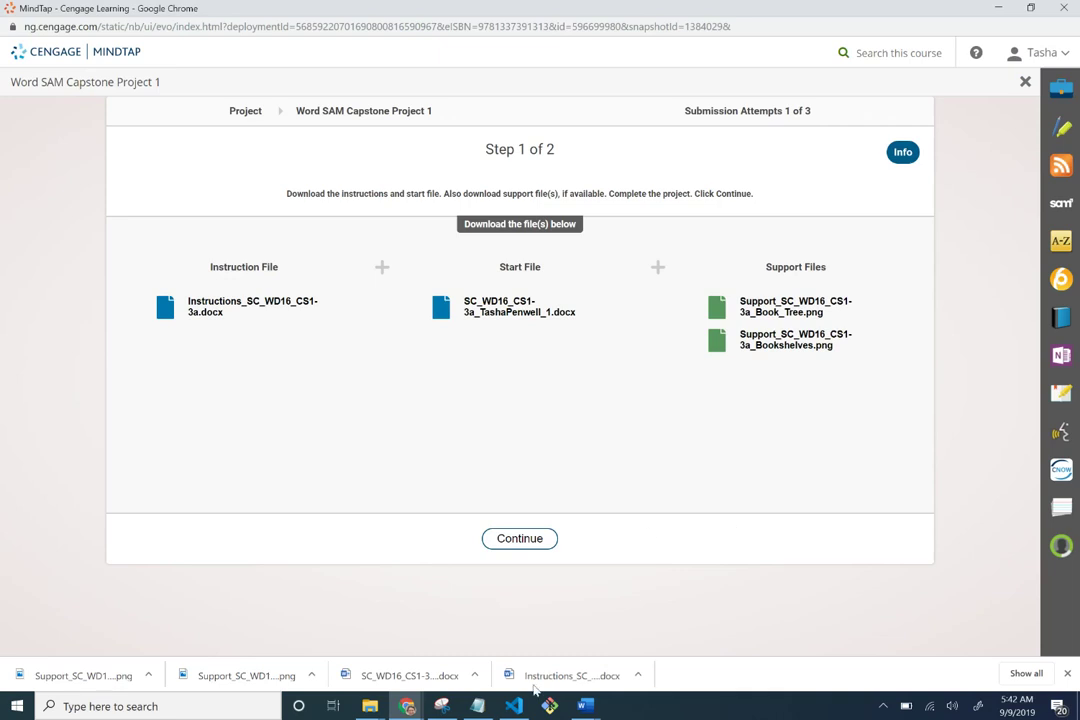
# Switch between the Chrome windows, then return to Word's Save As screen listing the Marshall University OneDrive.
pyautogui.click(588, 706)
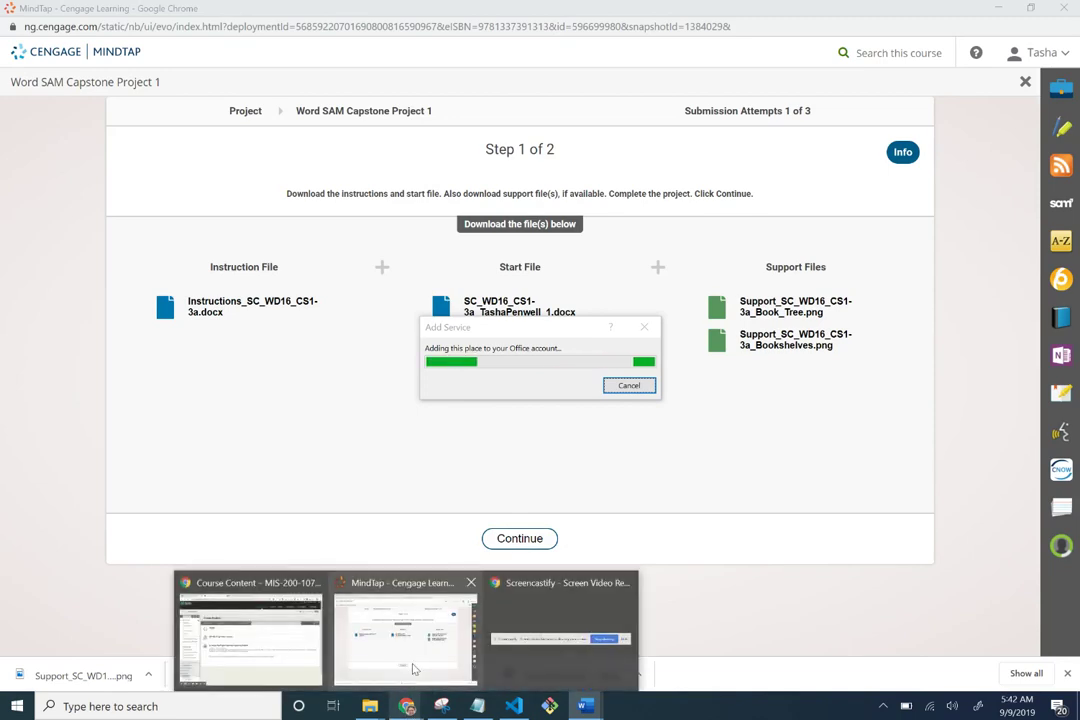
pyautogui.click(402, 706)
pyautogui.moveTo(402, 706)
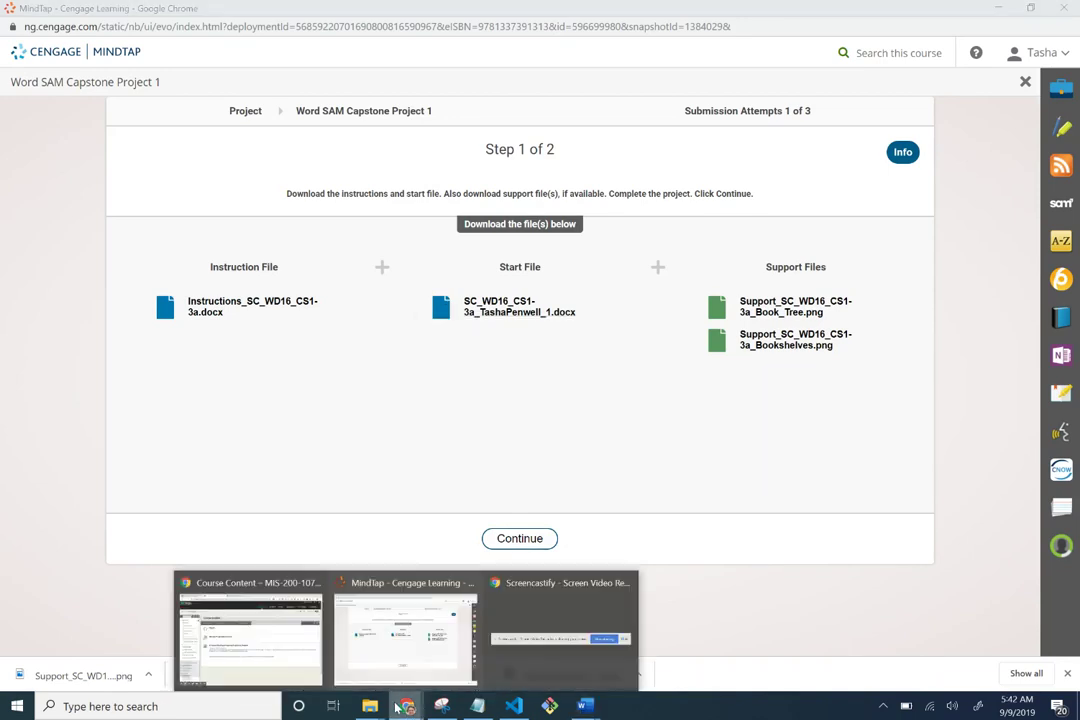
pyautogui.click(222, 553)
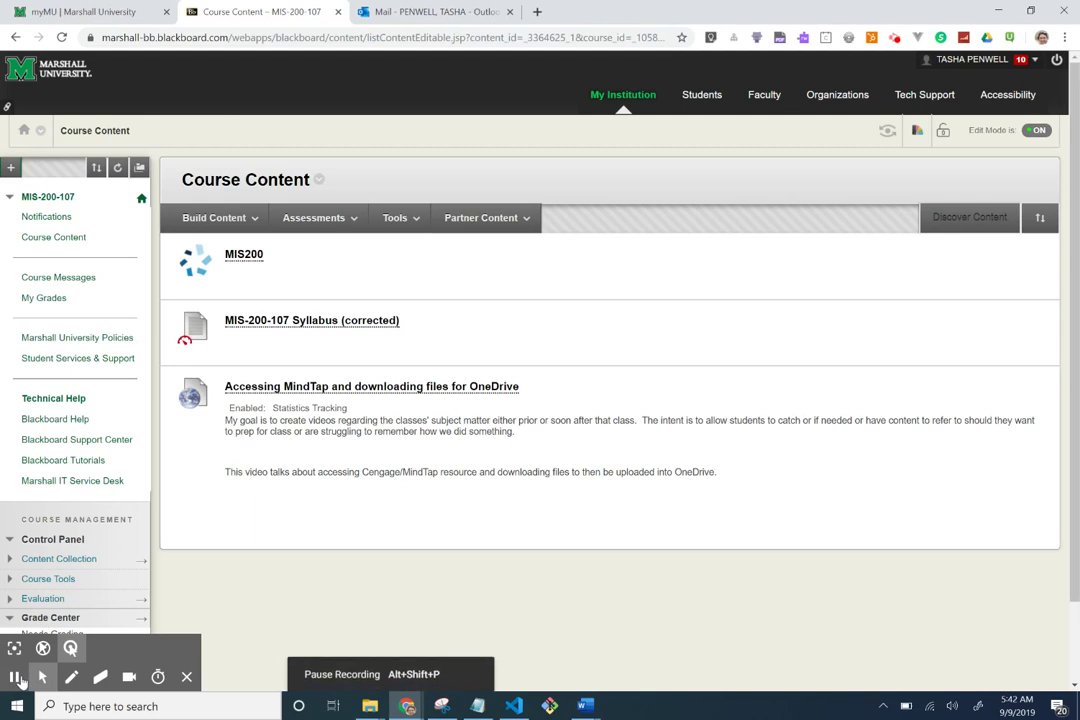
pyautogui.click(20, 679)
pyautogui.click(20, 679)
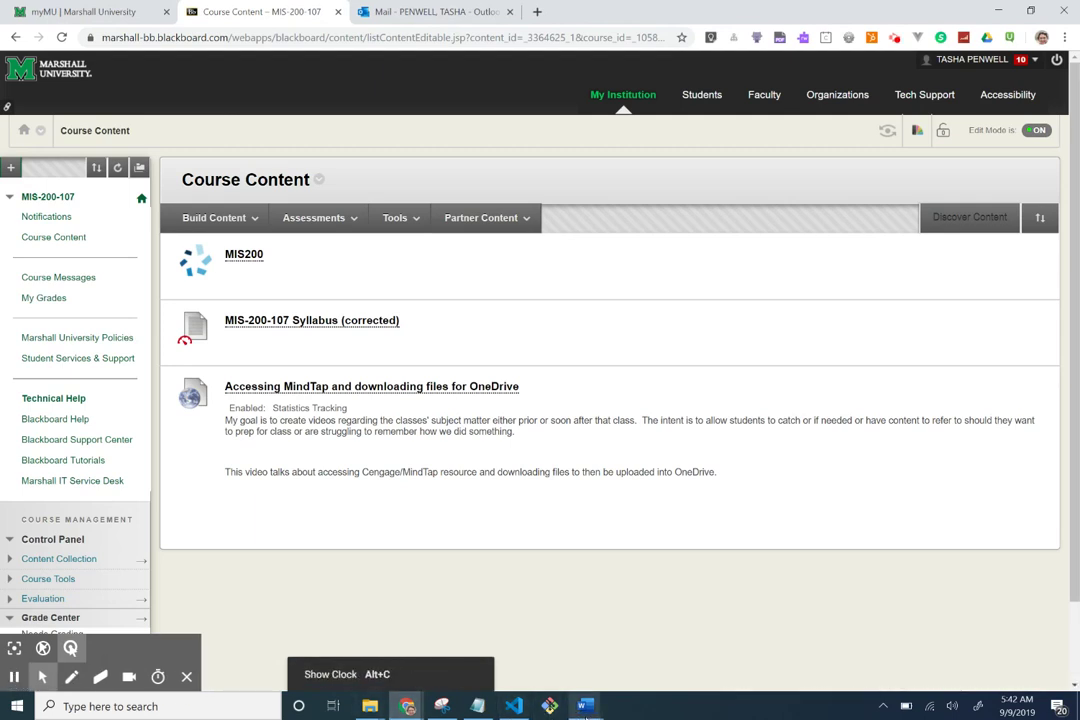
pyautogui.moveTo(585, 706)
pyautogui.click(555, 672)
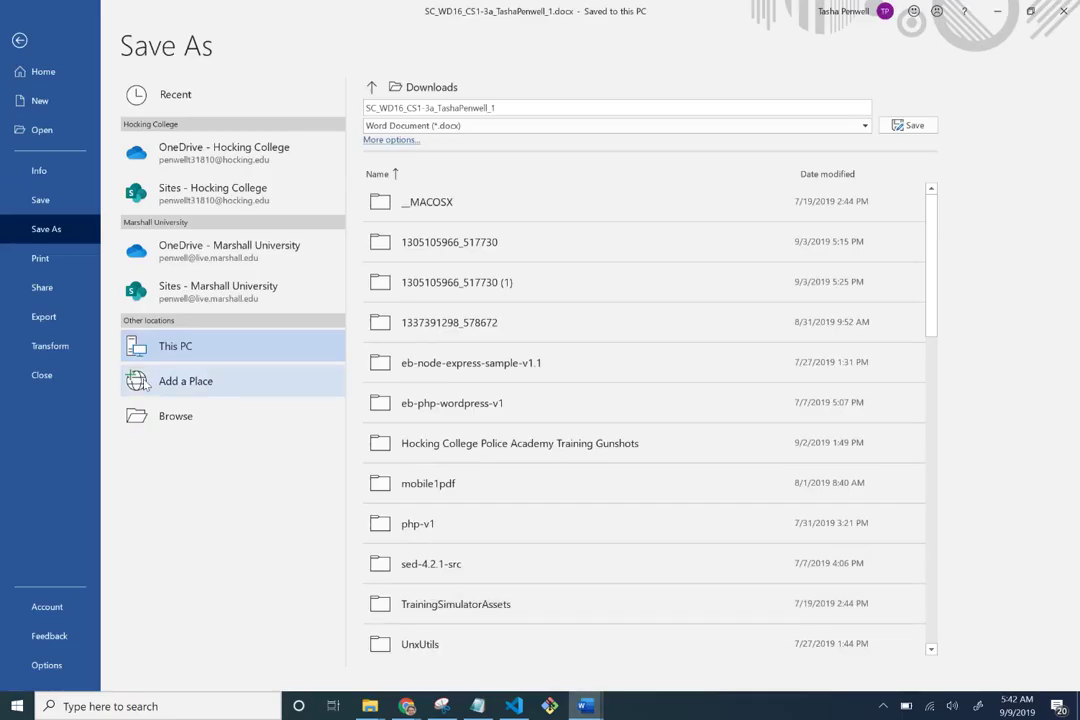
# Save a copy of the flyer to OneDrive - Marshall University, its file name ending in _2 instead of _1.
pyautogui.click(19, 41)
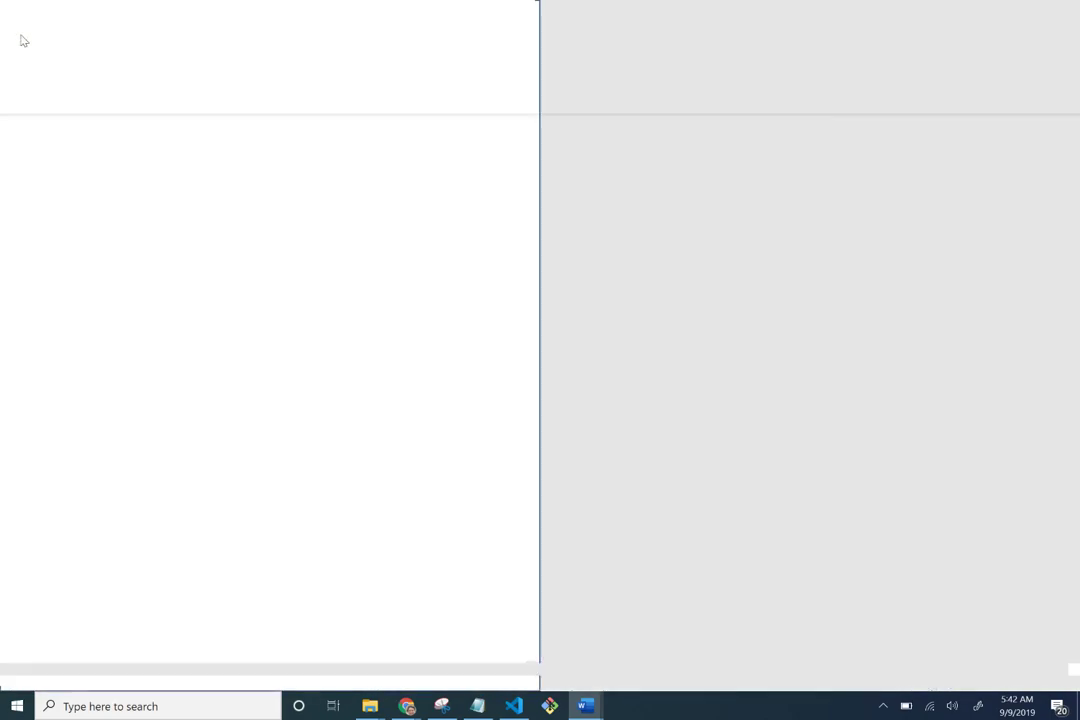
pyautogui.click(23, 40)
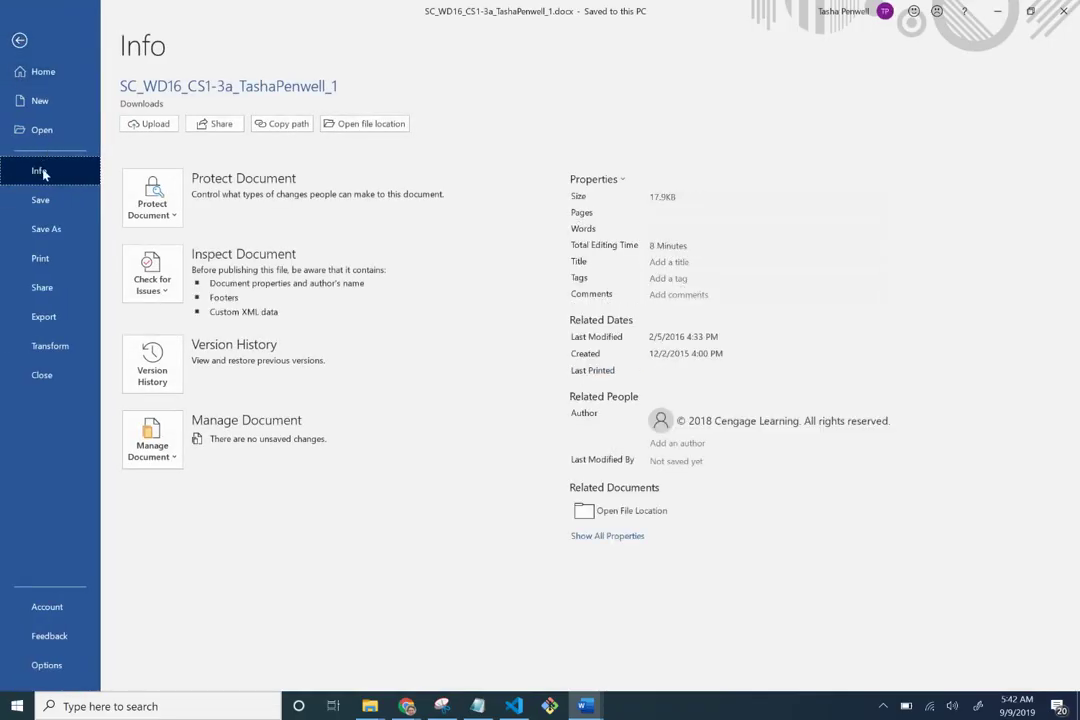
pyautogui.click(40, 231)
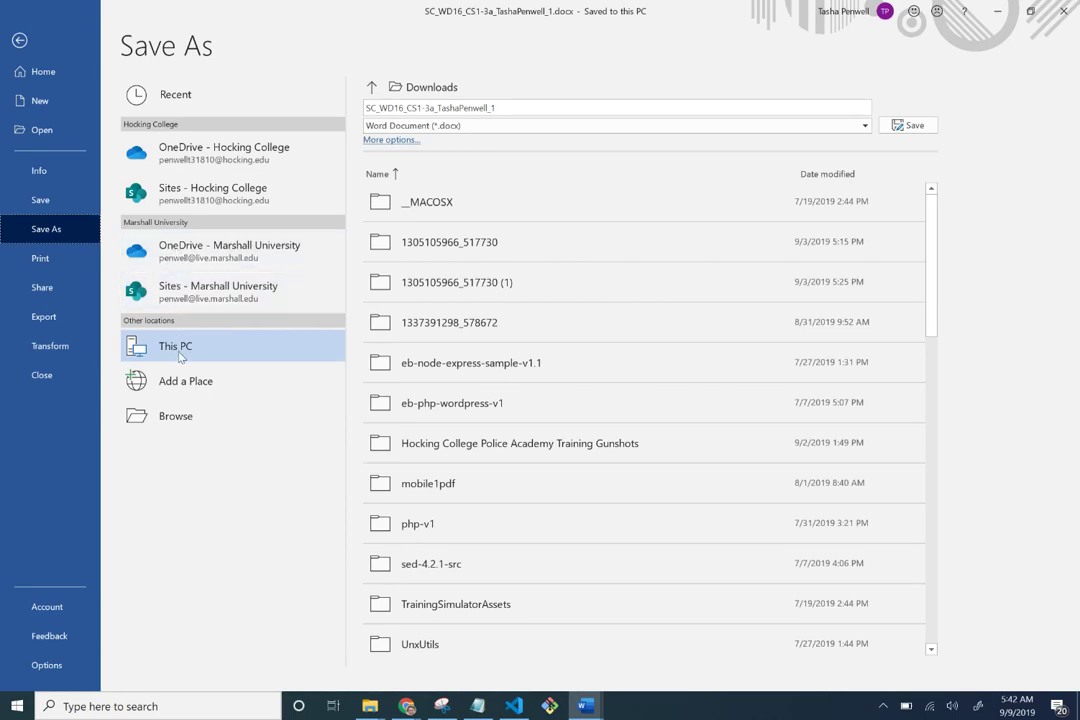
pyautogui.click(198, 257)
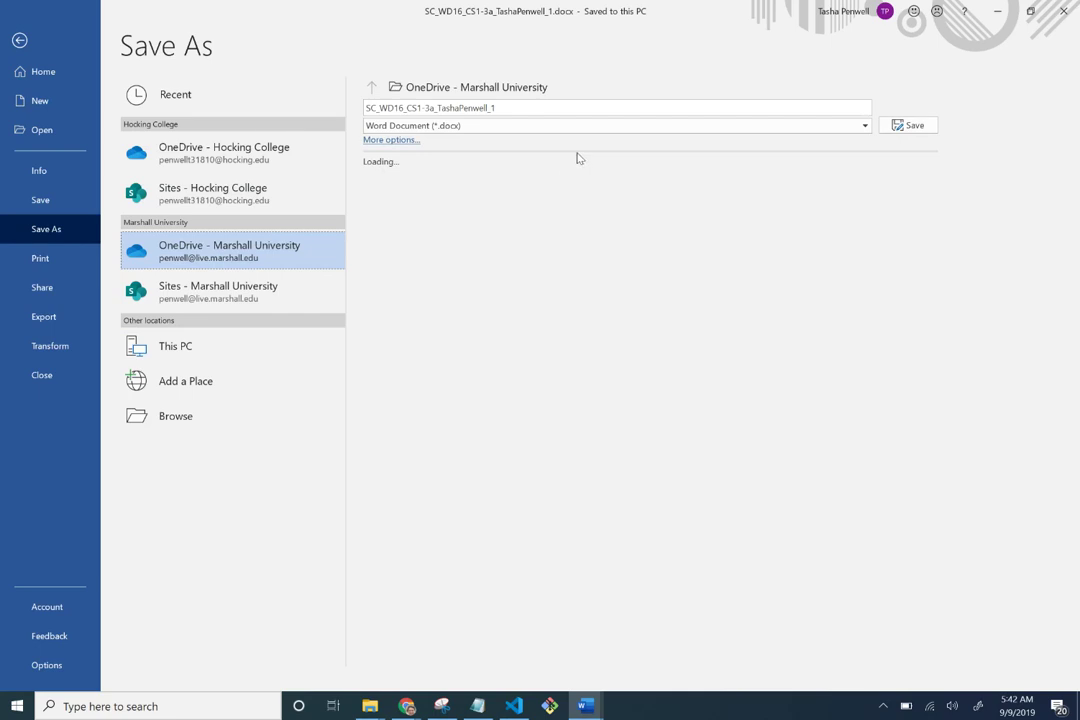
pyautogui.click(531, 109)
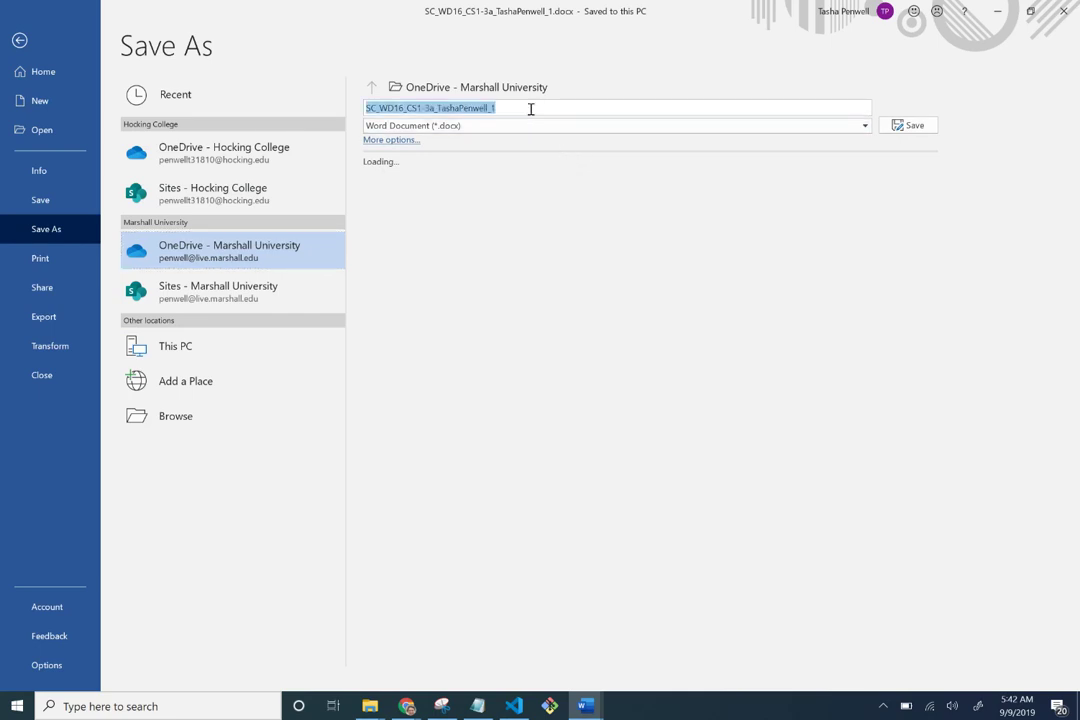
pyautogui.click(531, 109)
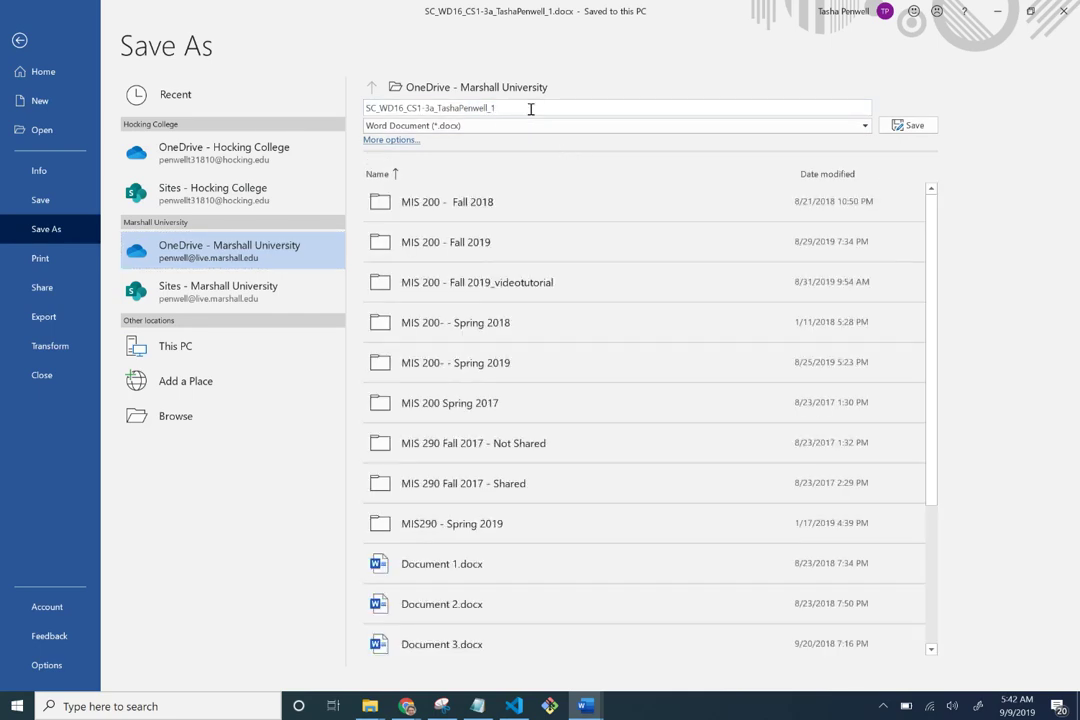
pyautogui.press('BackSpace')
pyautogui.click(914, 129)
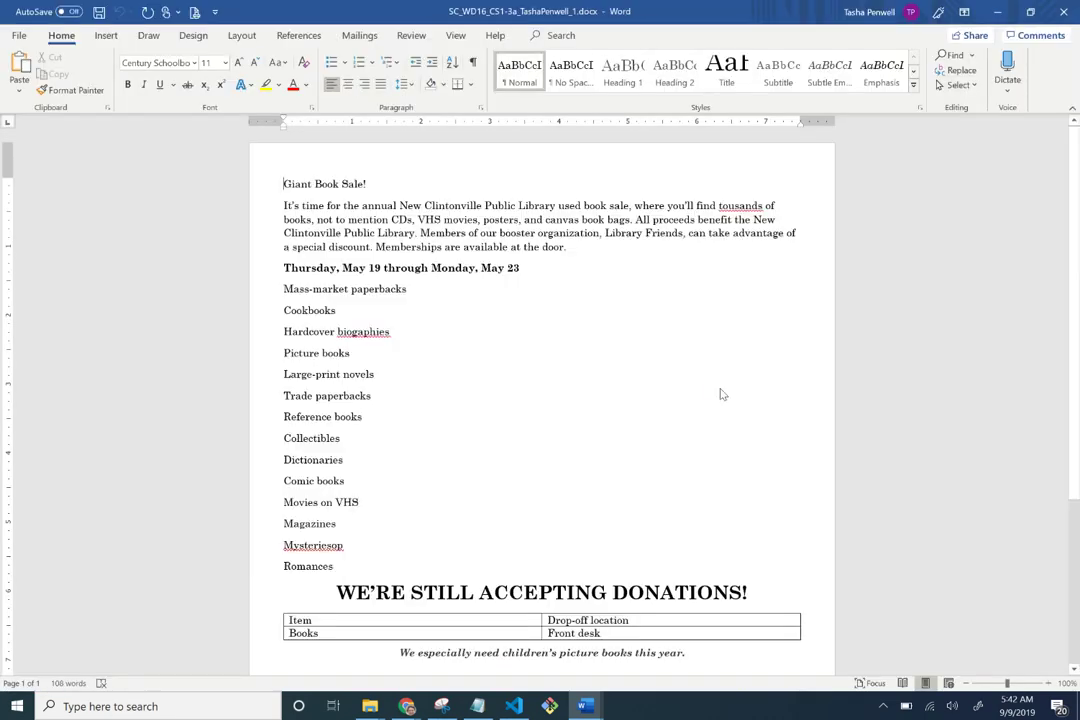
pyautogui.press('super+Left')
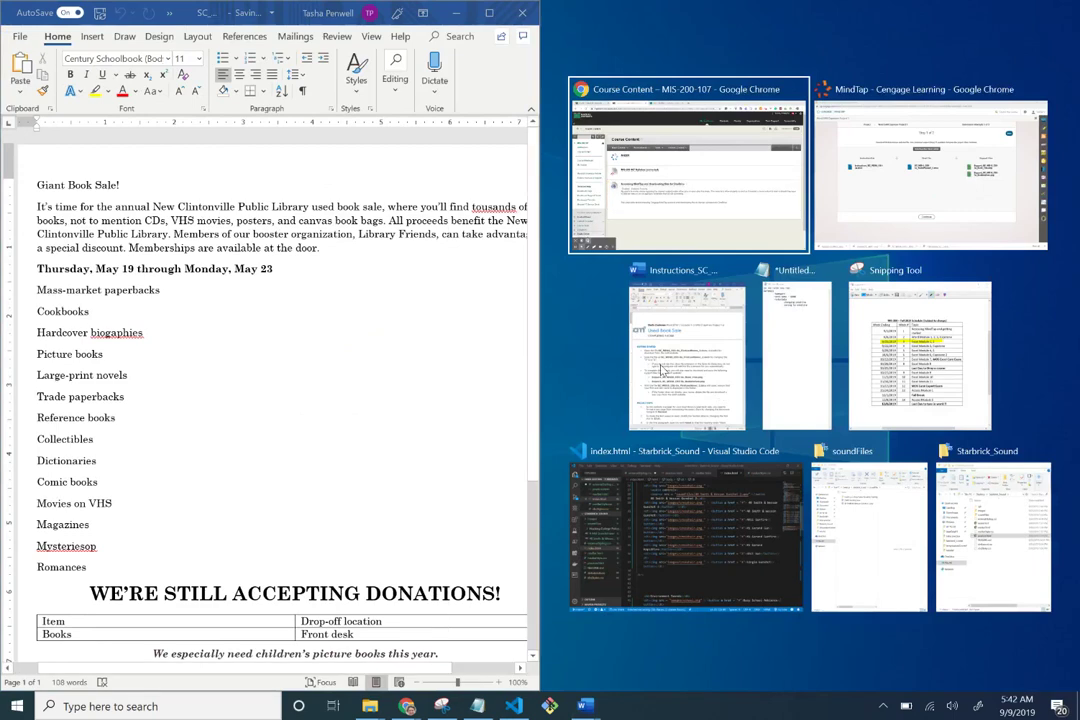
pyautogui.click(500, 13)
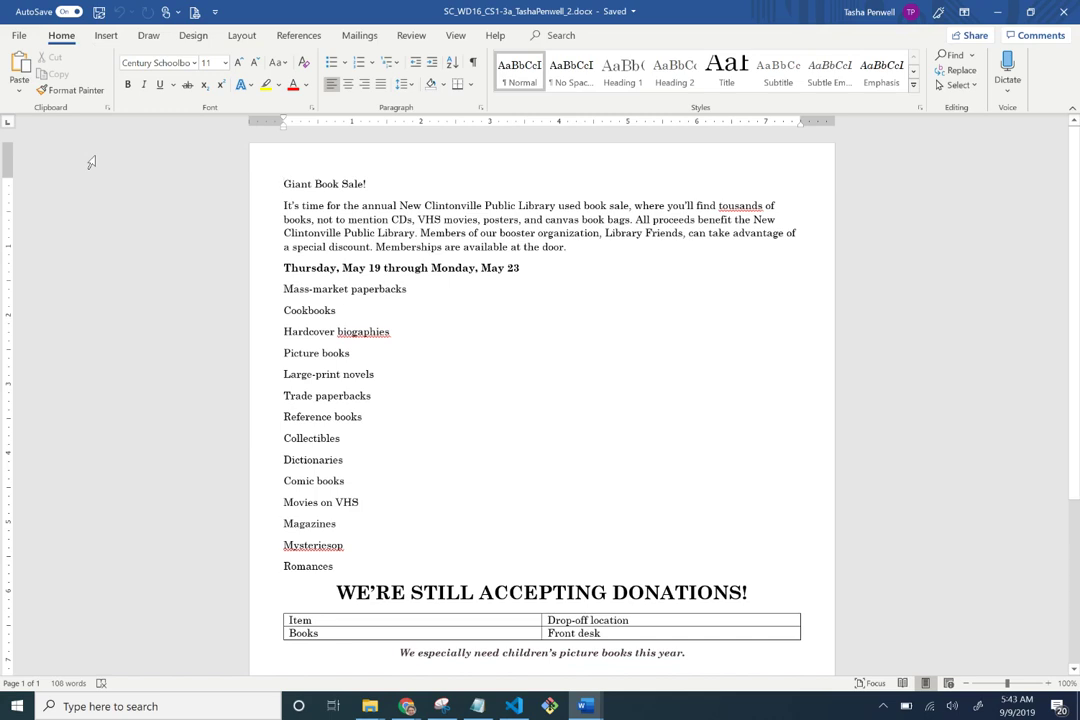
pyautogui.press('super+Left')
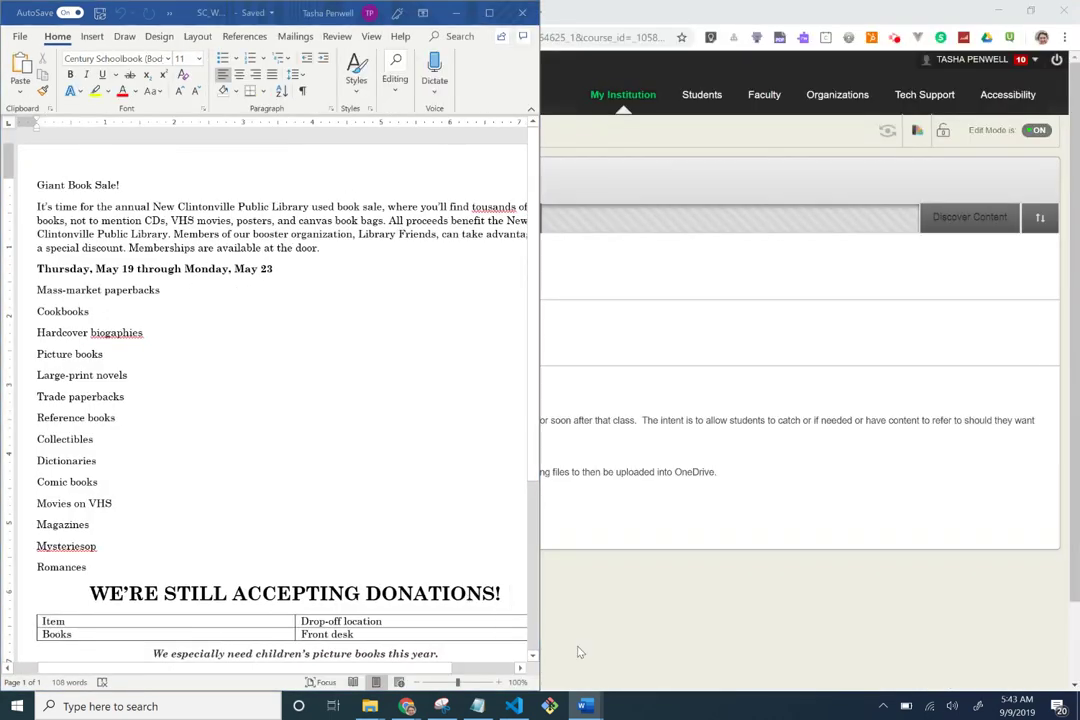
pyautogui.moveTo(581, 706)
pyautogui.click(618, 668)
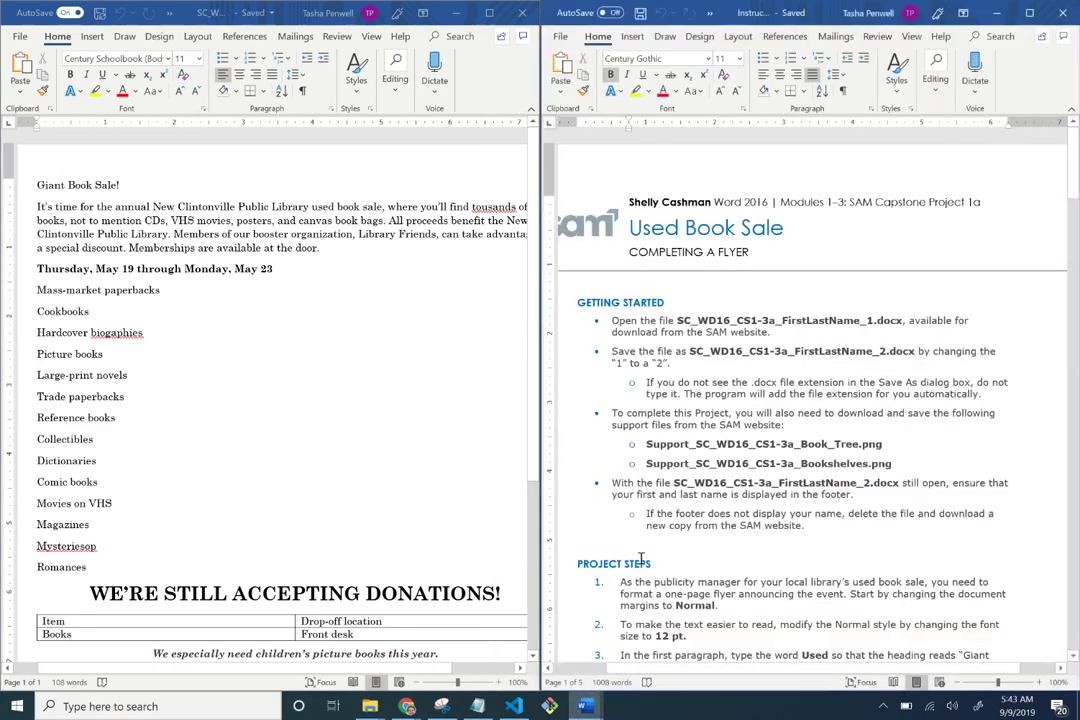
pyautogui.scroll(-5, 713, 516)
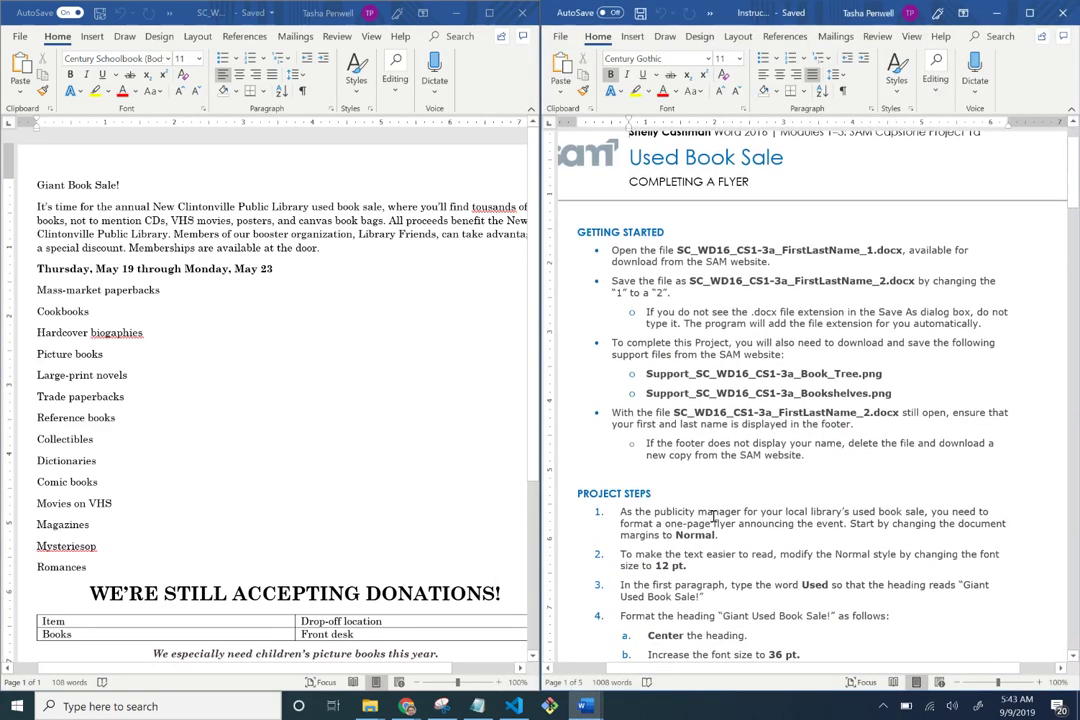
pyautogui.scroll(-4, 713, 516)
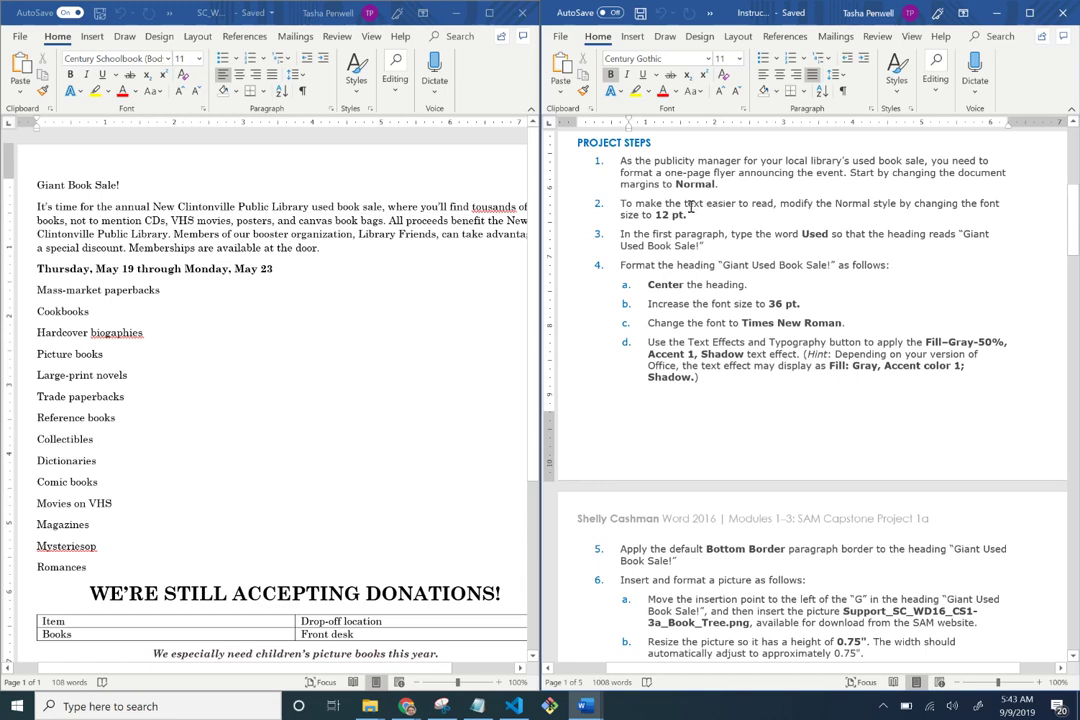
pyautogui.click(297, 304)
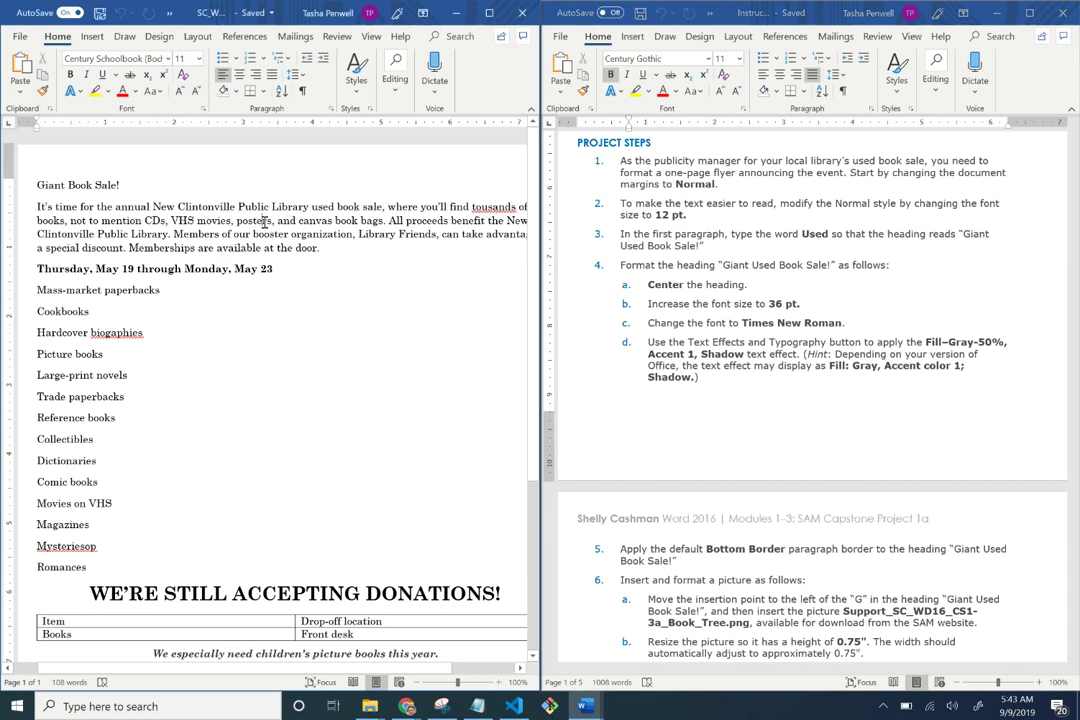
pyautogui.click(491, 12)
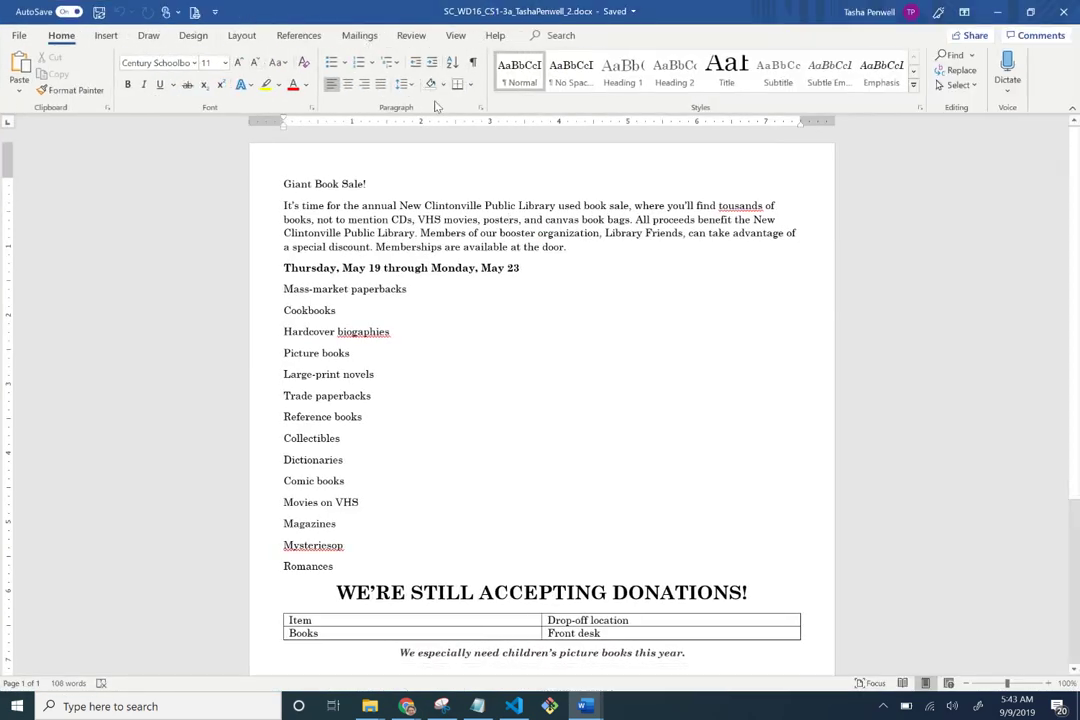
# Apply Normal margins to the flyer.
pyautogui.click(240, 36)
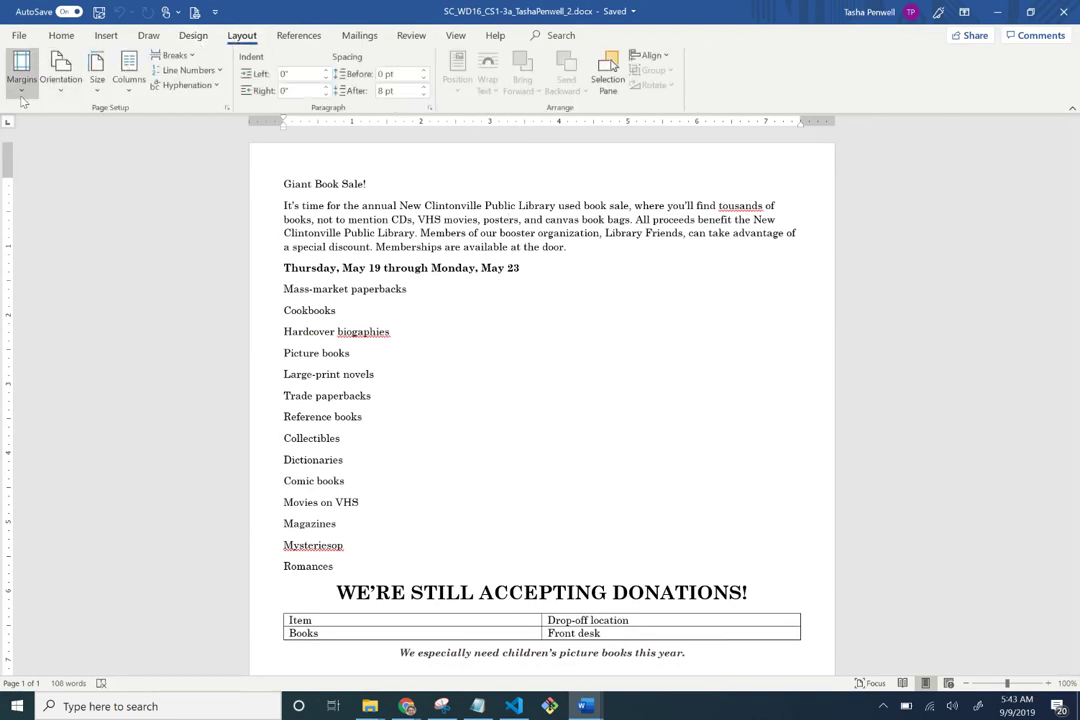
pyautogui.click(17, 93)
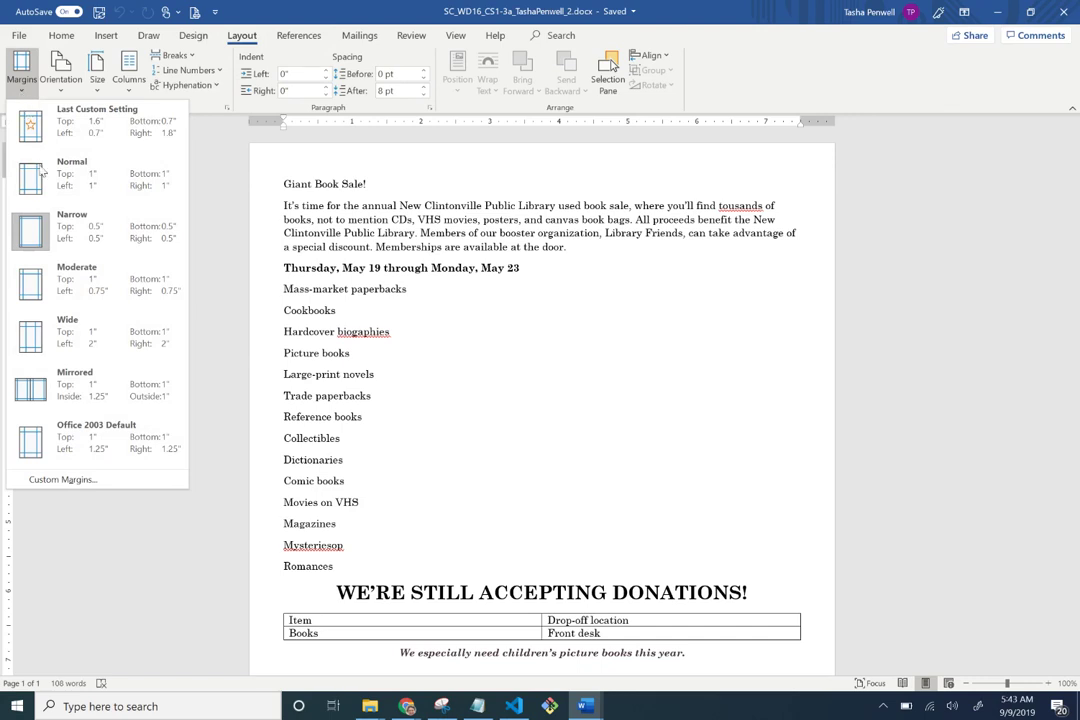
pyautogui.click(43, 185)
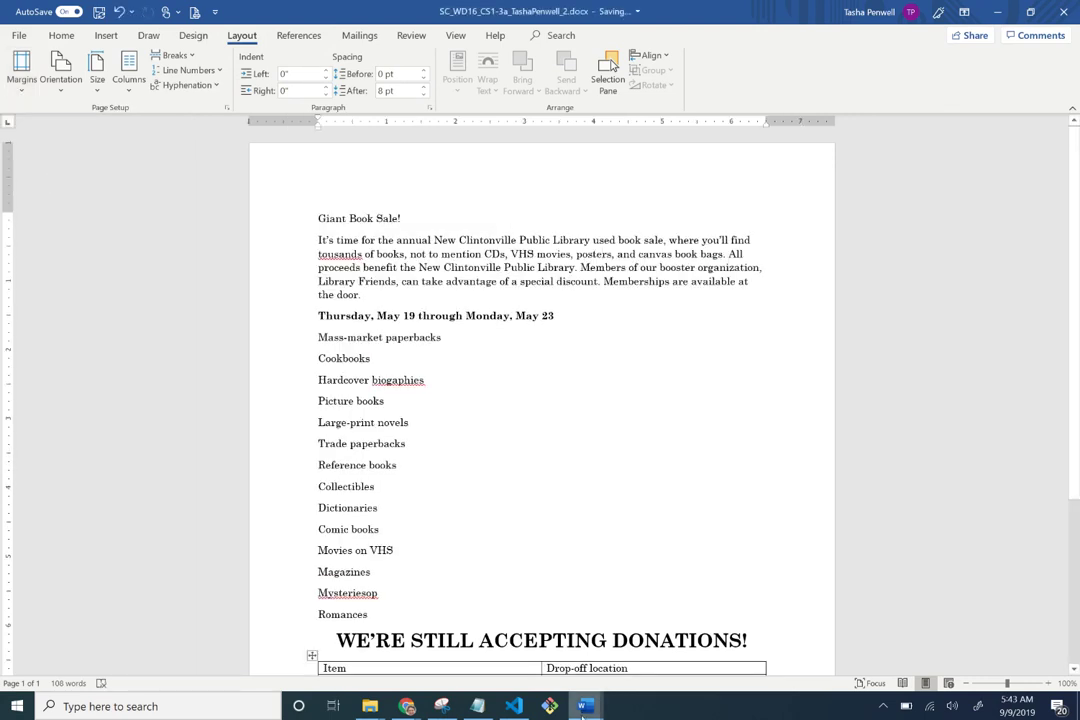
# Check the instructions, then maximize the flyer document to full screen.
pyautogui.moveTo(585, 706)
pyautogui.click(660, 655)
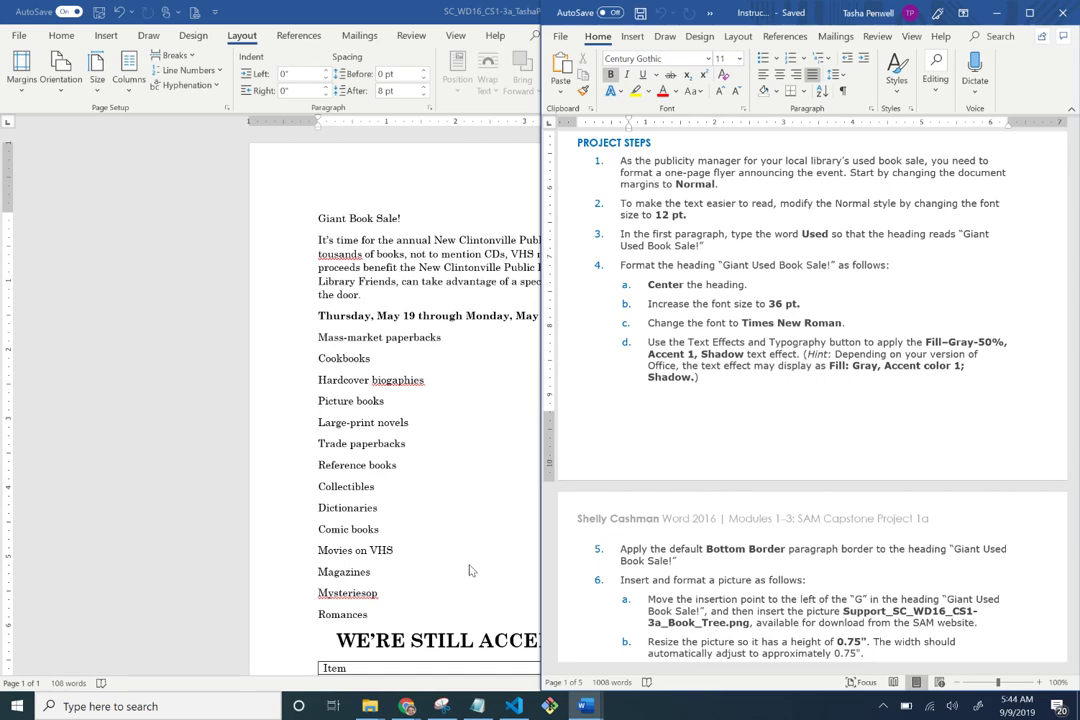
pyautogui.press('super+Up')
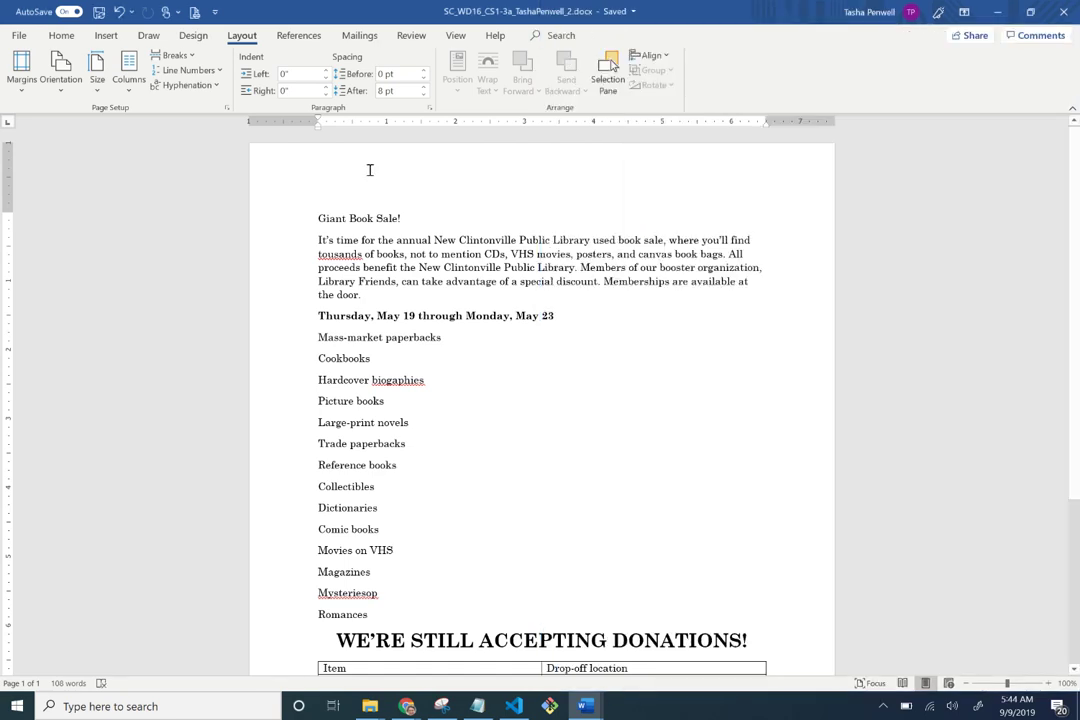
pyautogui.click(61, 36)
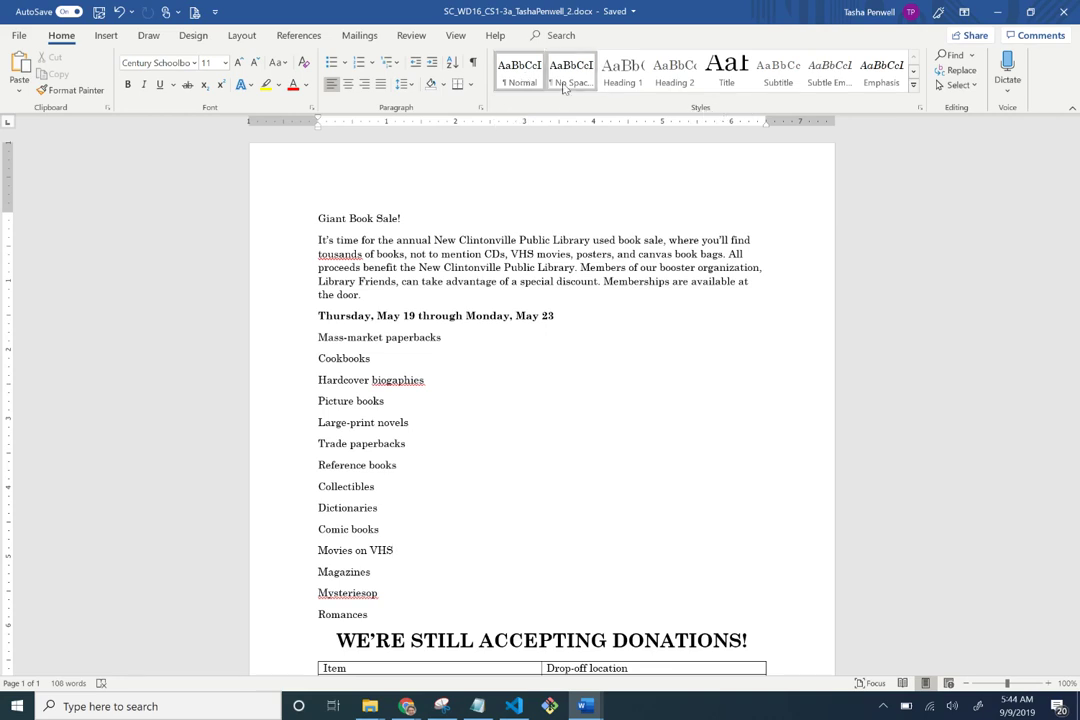
# Modify the Normal style to use a 12 pt font size, then glance at the instructions.
pyautogui.rightClick(519, 75)
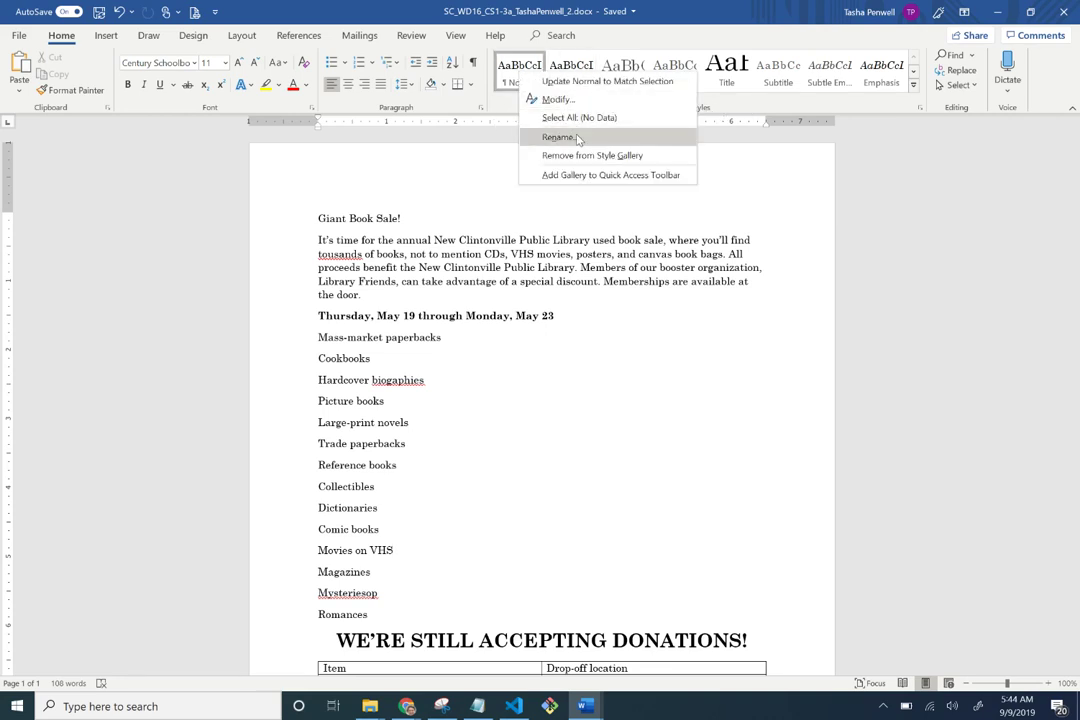
pyautogui.click(560, 99)
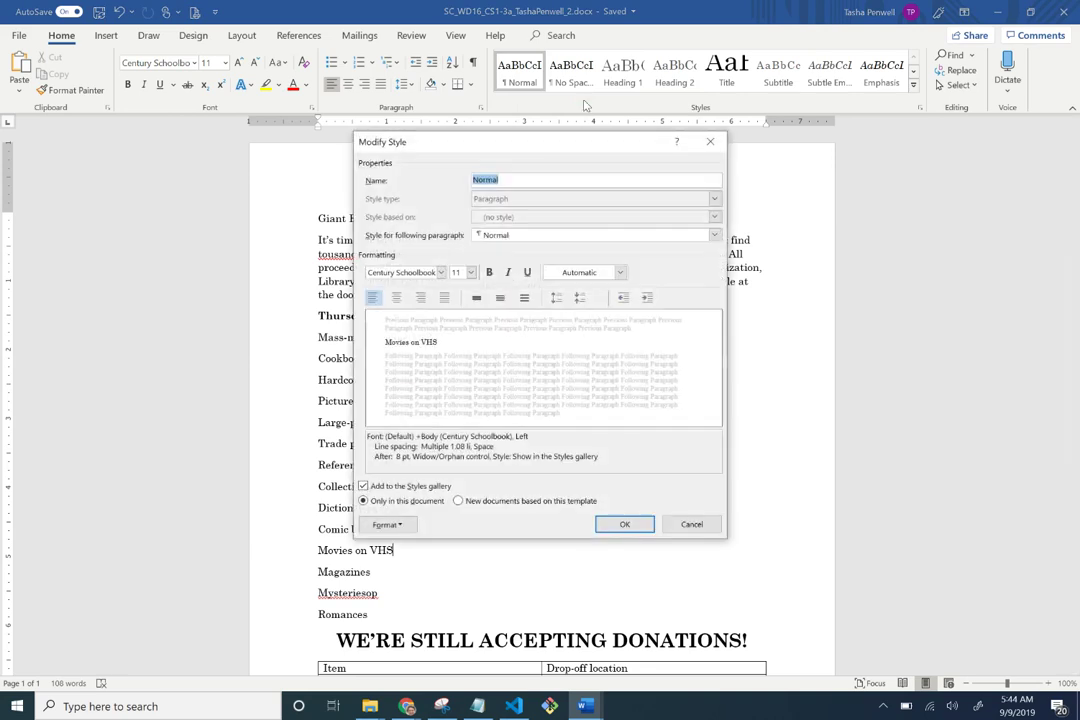
pyautogui.click(459, 272)
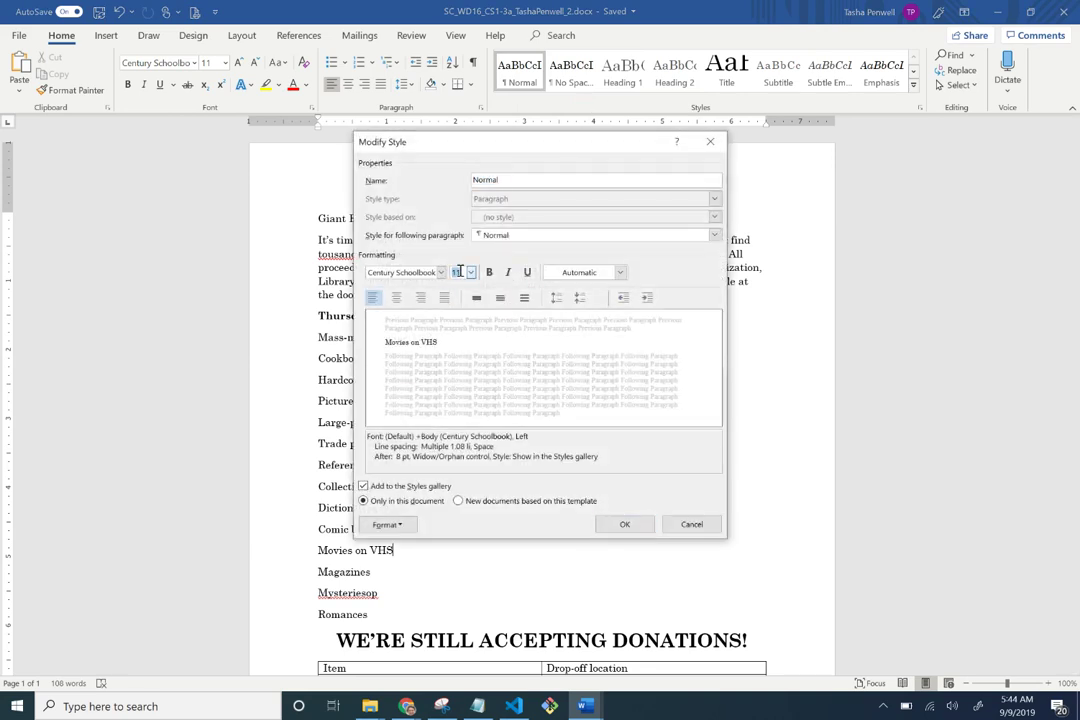
pyautogui.write('2')
pyautogui.click(630, 524)
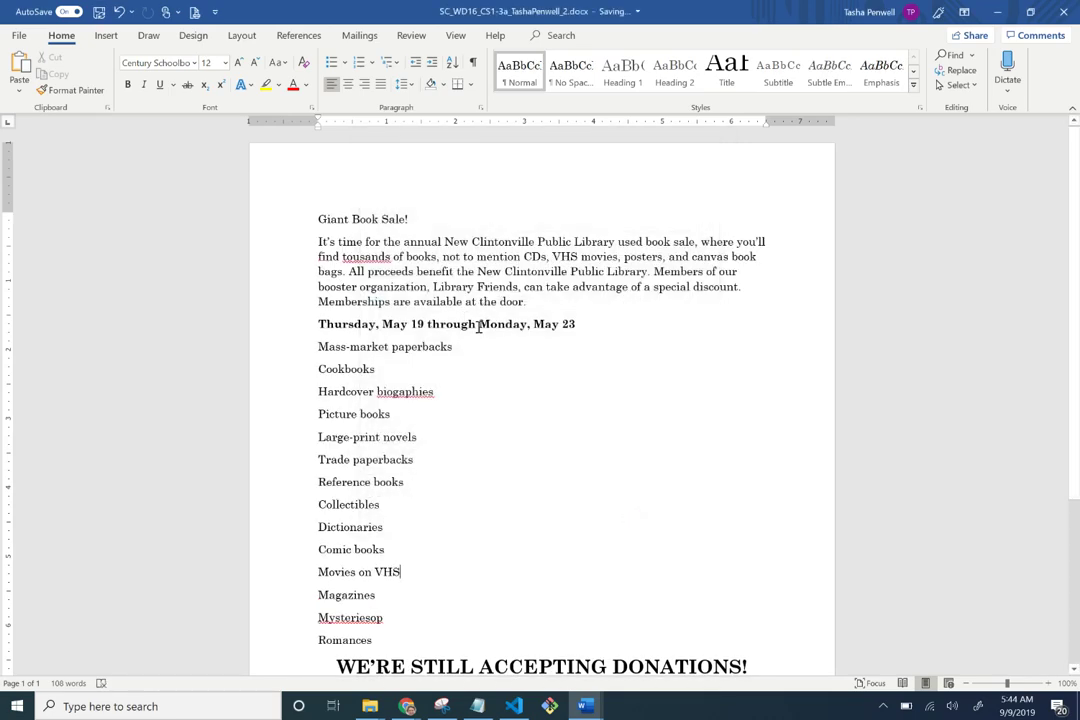
pyautogui.hotkey('alt', 'Tab')
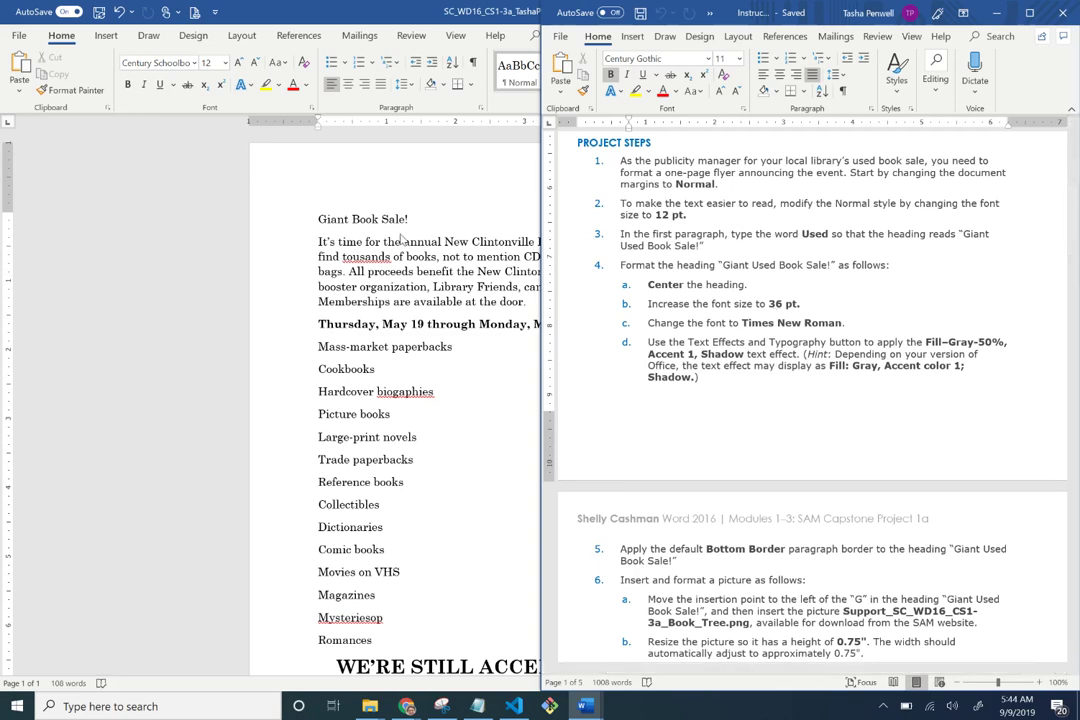
pyautogui.hotkey('alt', 'Tab')
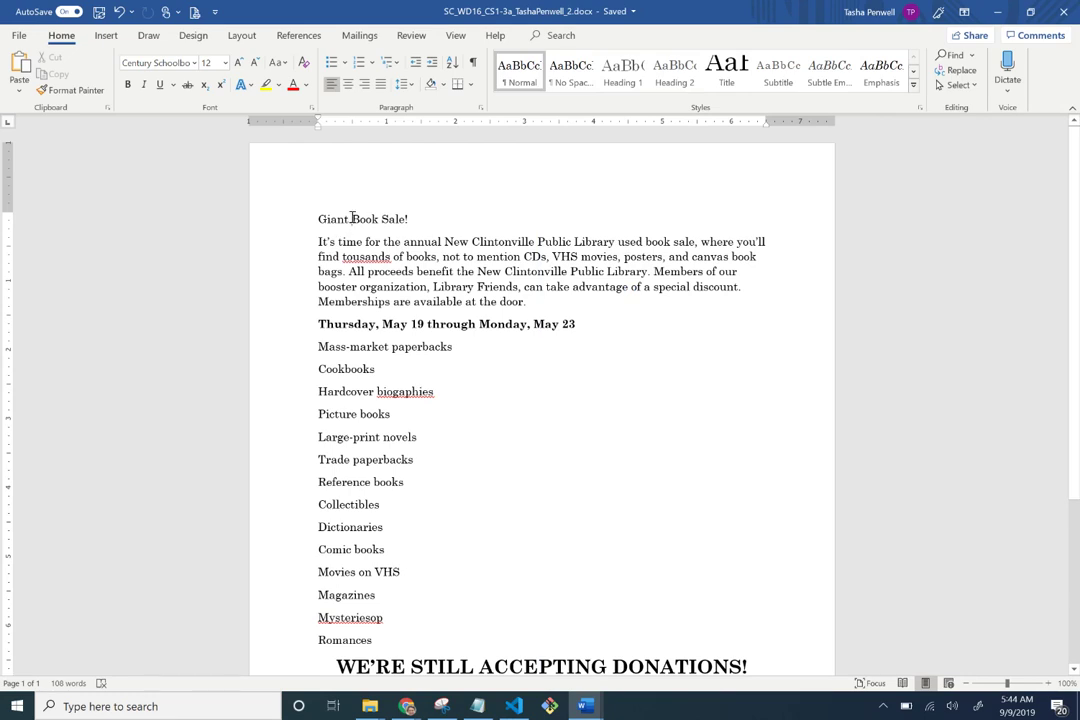
# Insert 'Used' before 'Book' so the heading reads 'Giant Used Book Sale!'.
pyautogui.click(352, 218)
pyautogui.write('Used')
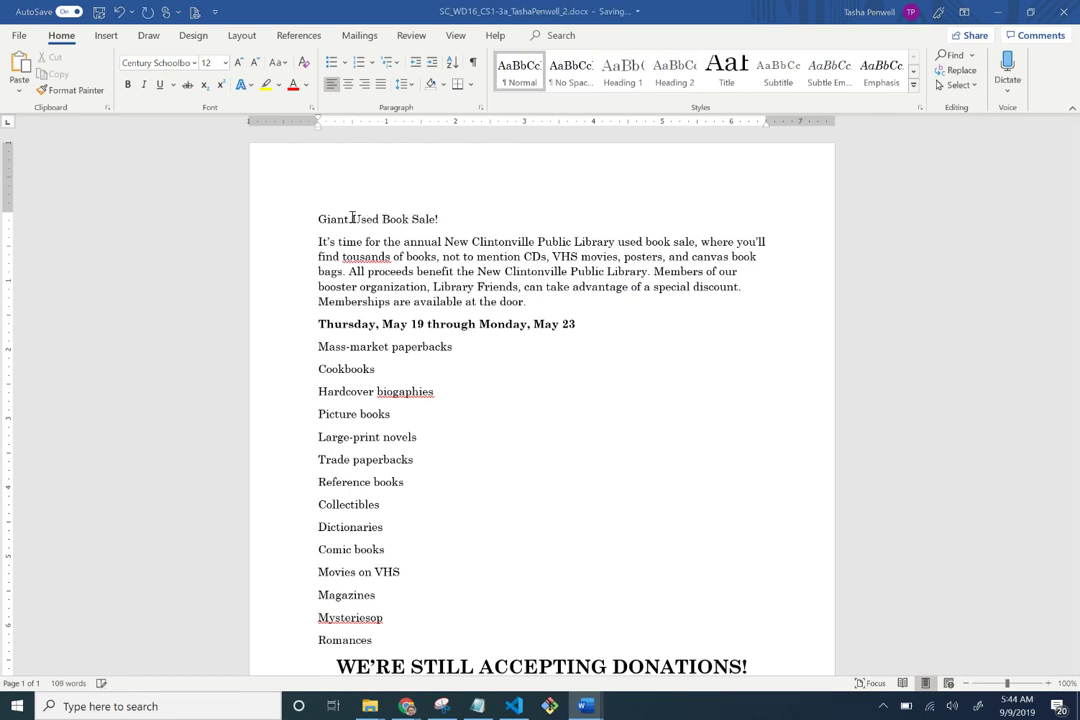
pyautogui.hotkey('alt', 'Tab')
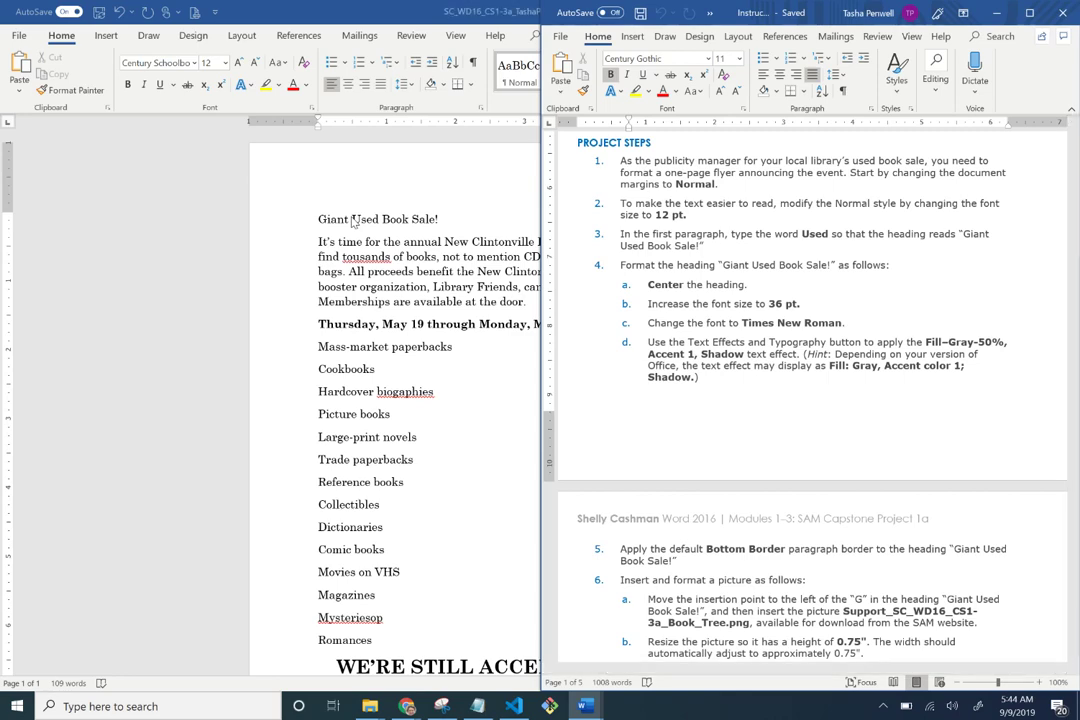
pyautogui.click(352, 218)
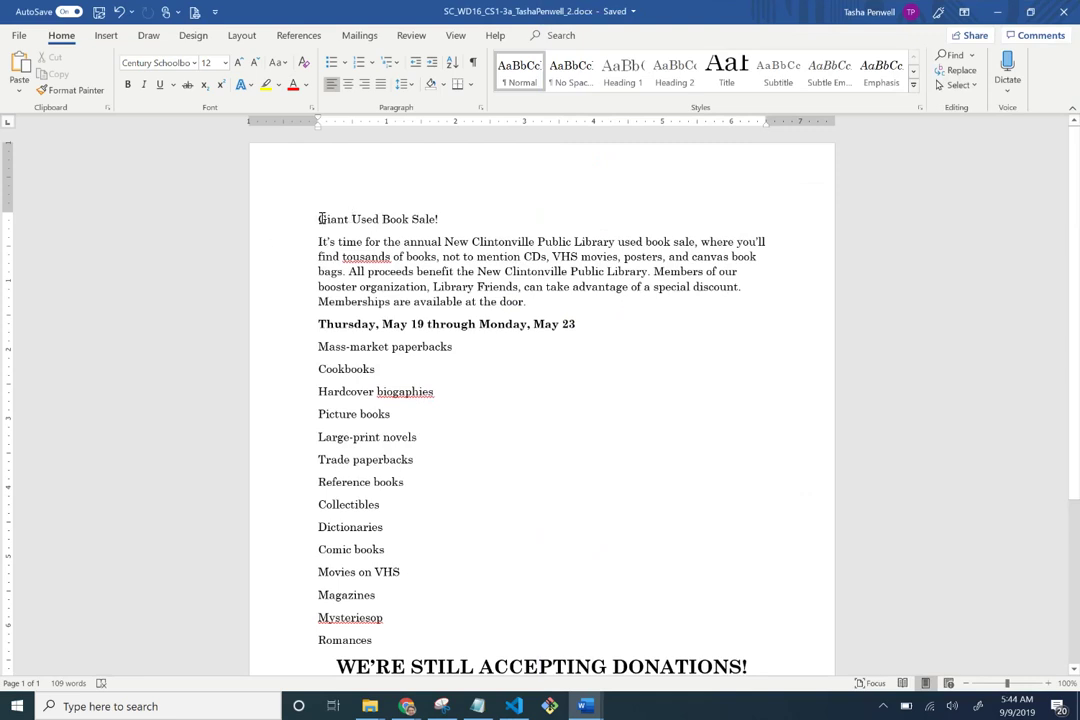
# Center the heading line and enlarge it to 36 pt.
pyautogui.hotkey('ctrl', 'shift', 'Right')
pyautogui.tripleClick(352, 218)
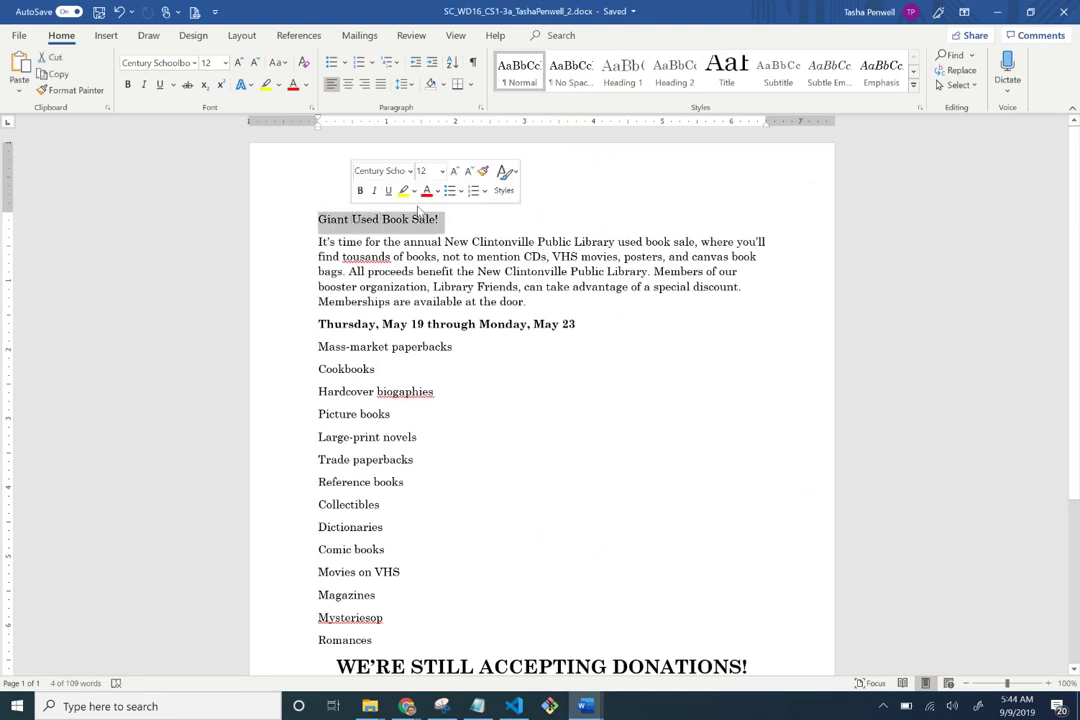
pyautogui.click(349, 85)
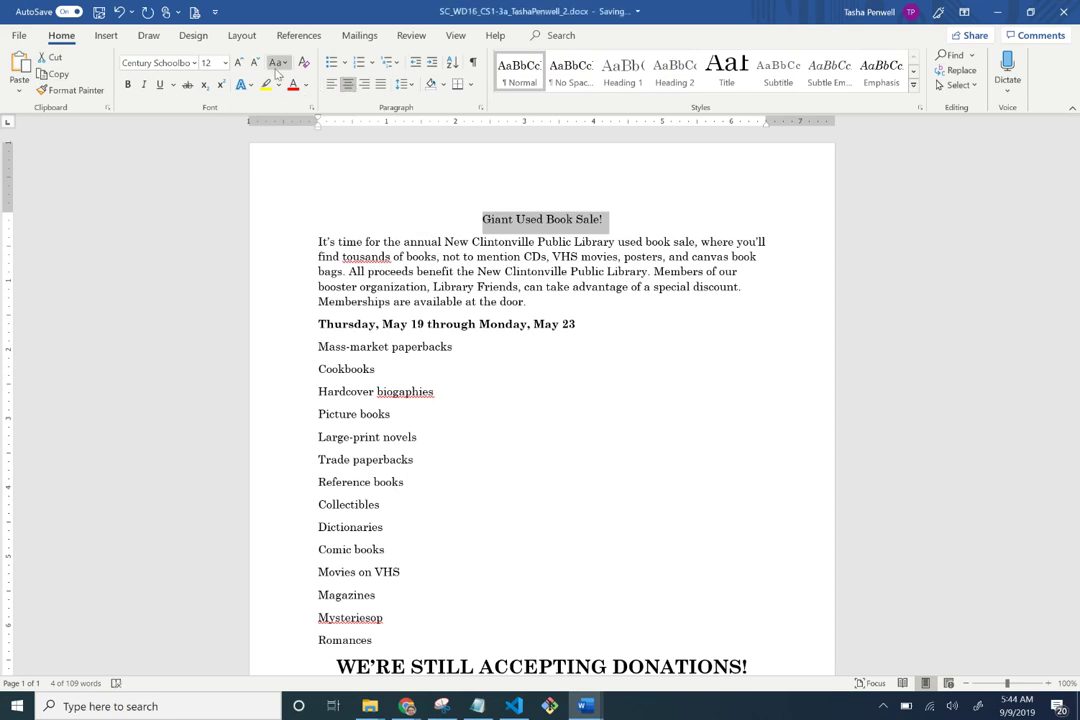
pyautogui.click(226, 63)
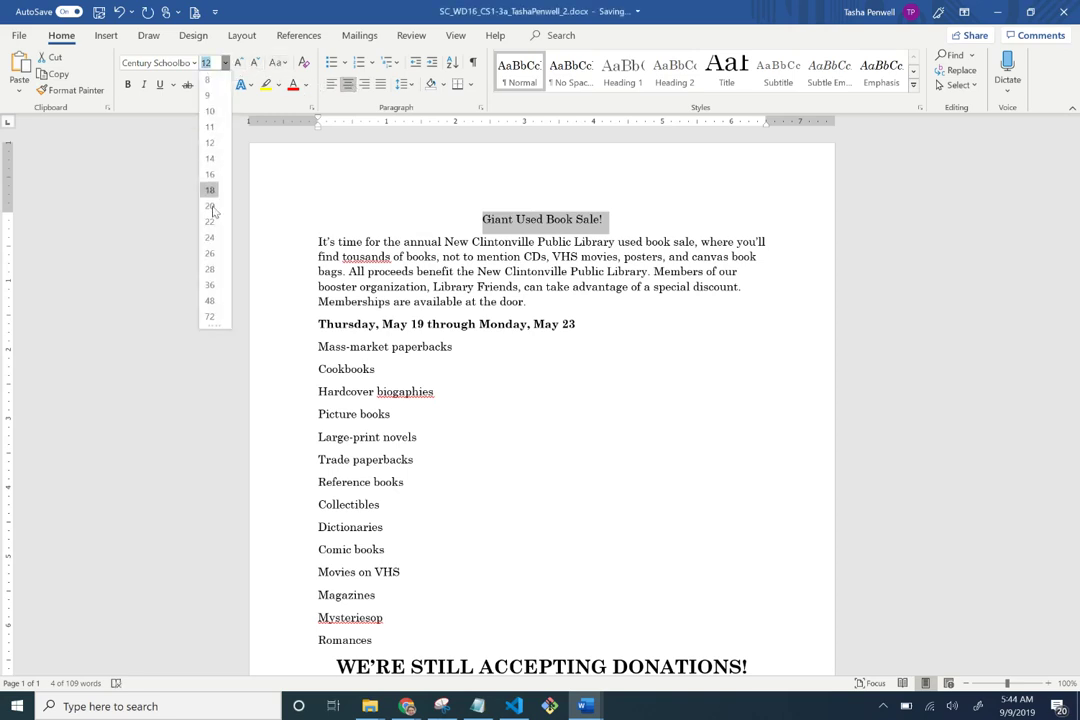
pyautogui.click(210, 285)
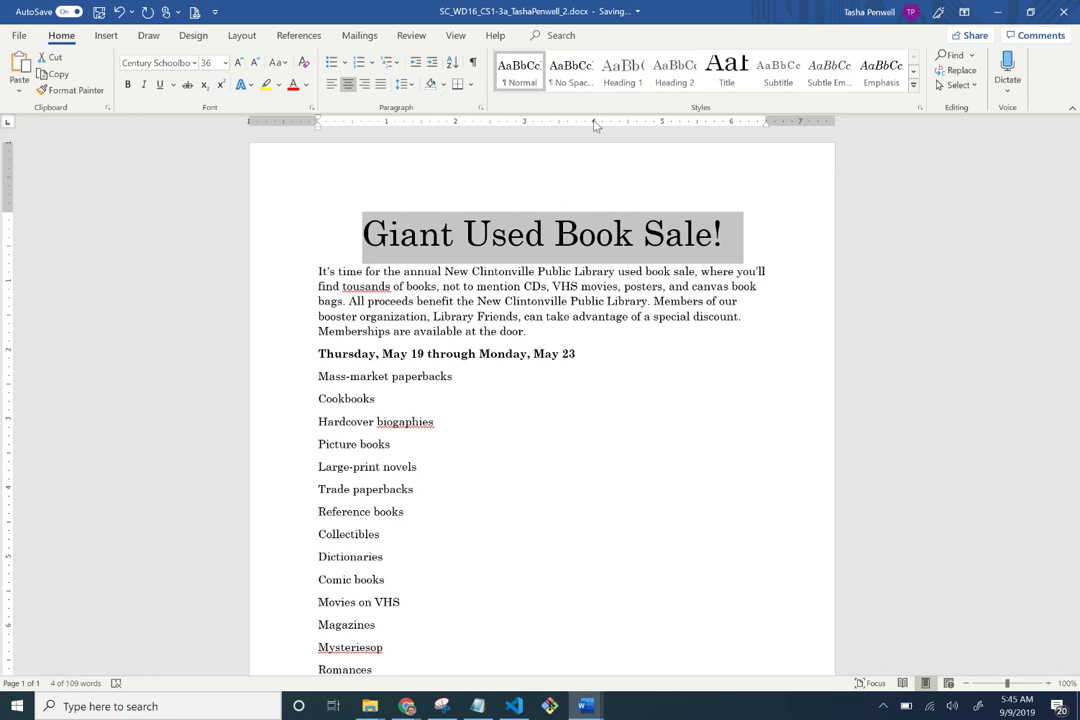
pyautogui.hotkey('alt', 'Tab')
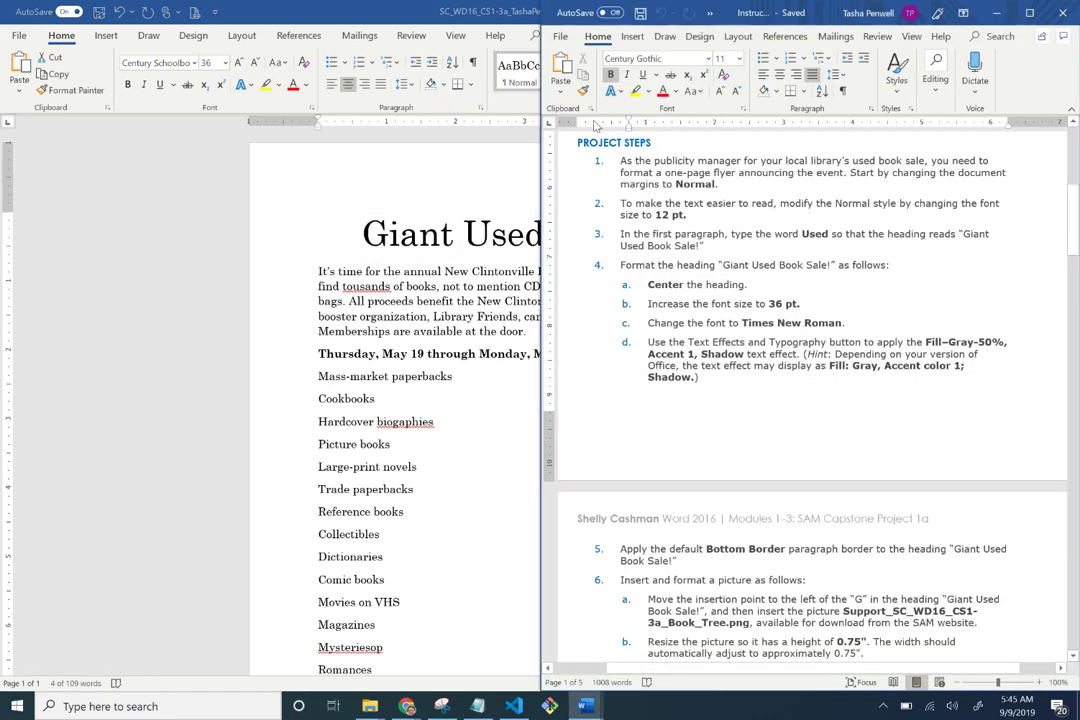
pyautogui.hotkey('alt', 'Tab')
pyautogui.tripleClick(530, 215)
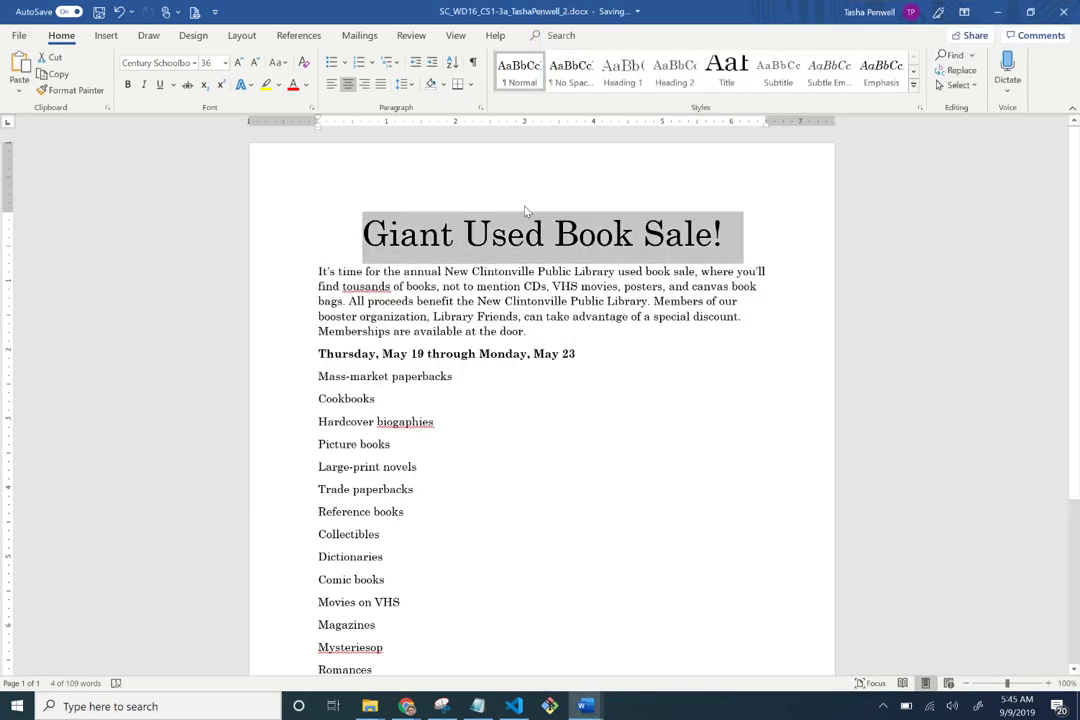
# Change the heading's font from Century Schoolbook to Times New Roman.
pyautogui.click(194, 63)
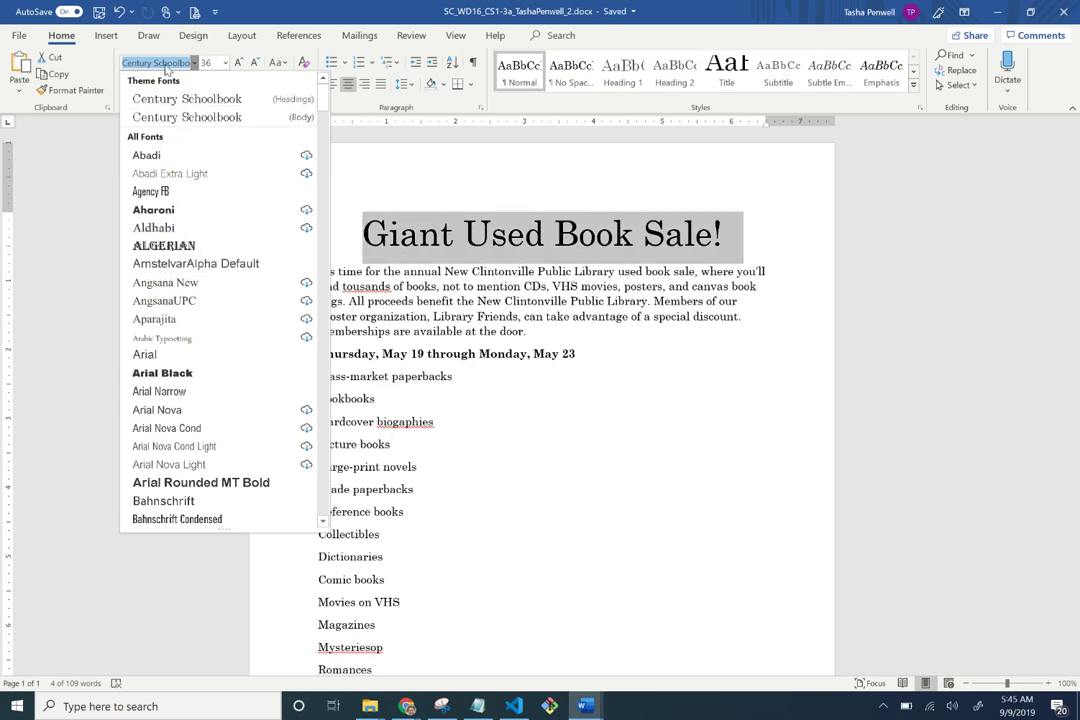
pyautogui.write('Times New Roman')
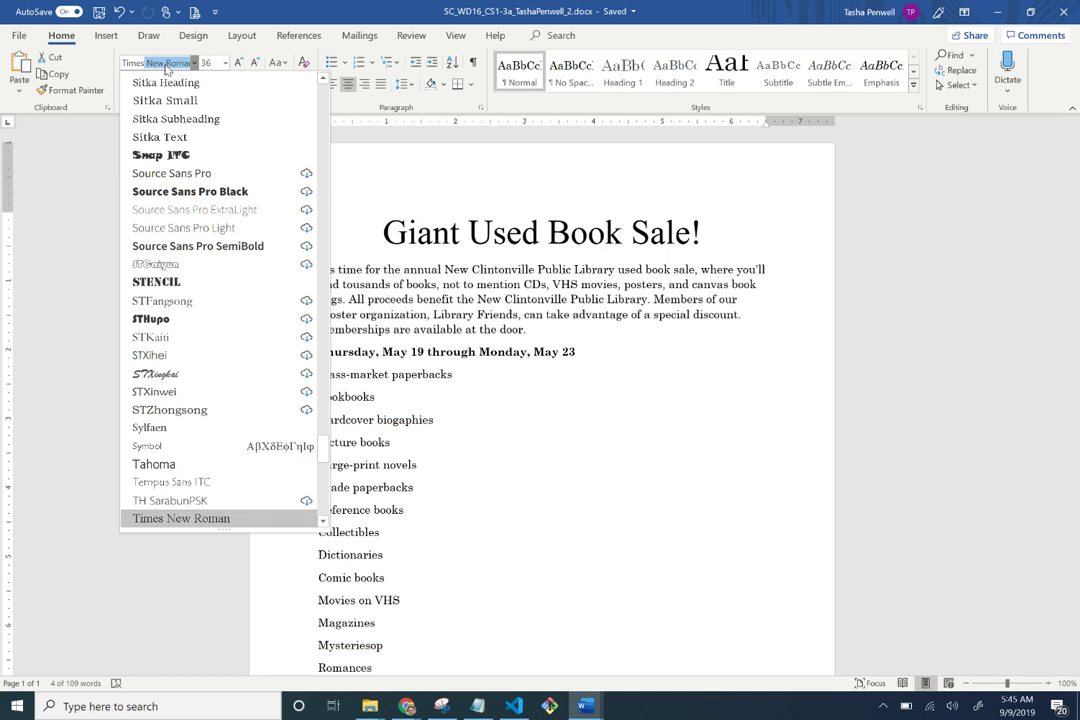
pyautogui.press('Return')
pyautogui.click(508, 236)
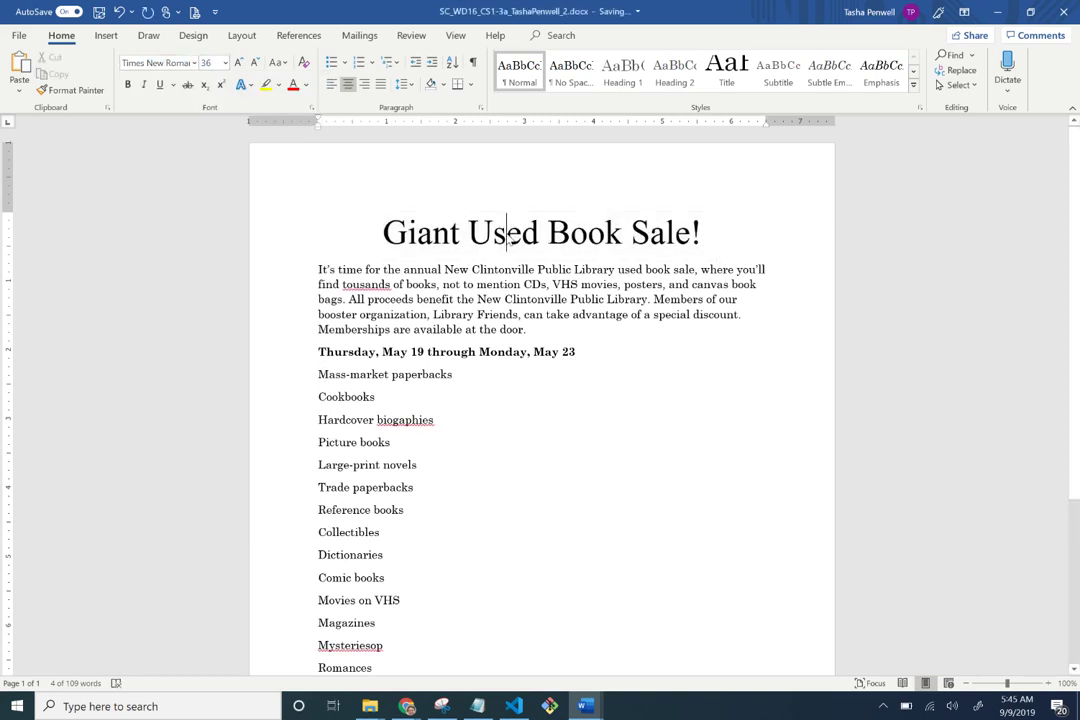
pyautogui.hotkey('alt', 'Tab')
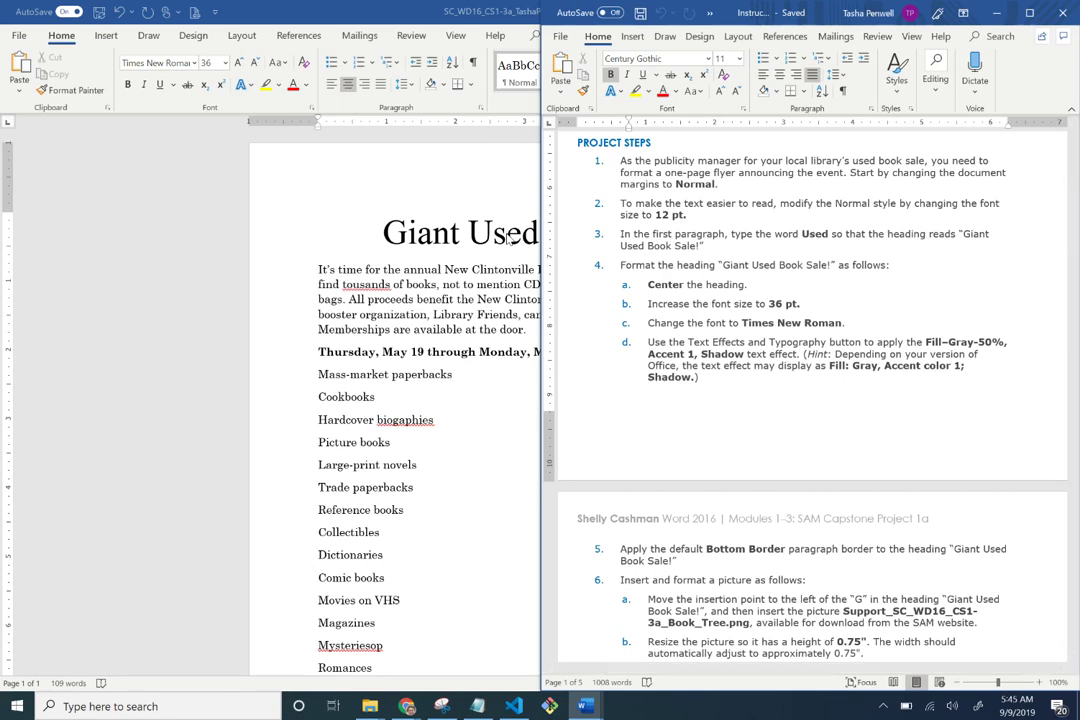
# Apply the Fill: Gray, Accent color 1; Shadow text effect to the heading.
pyautogui.doubleClick(455, 233)
pyautogui.tripleClick(600, 233)
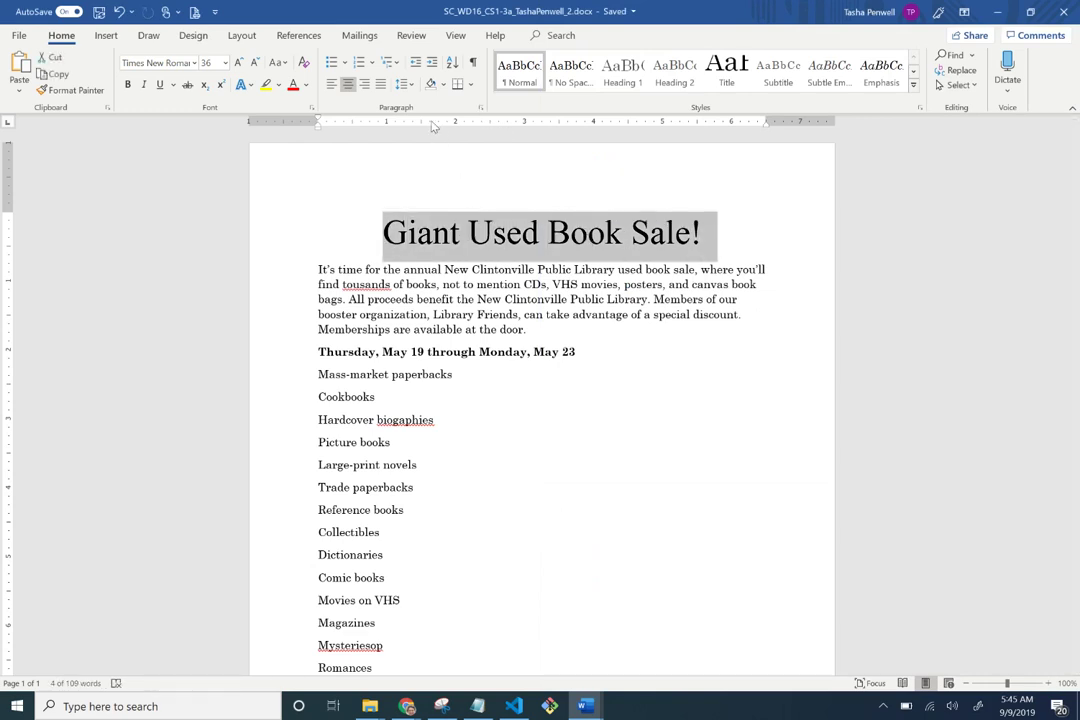
pyautogui.click(253, 86)
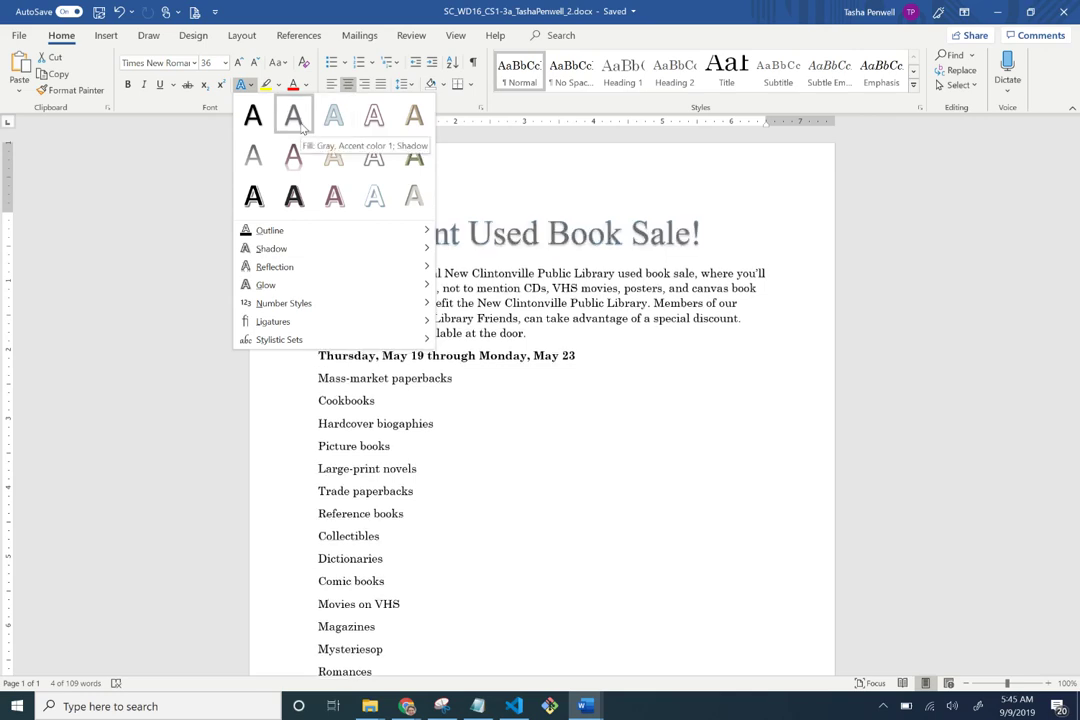
pyautogui.hotkey('alt', 'Tab')
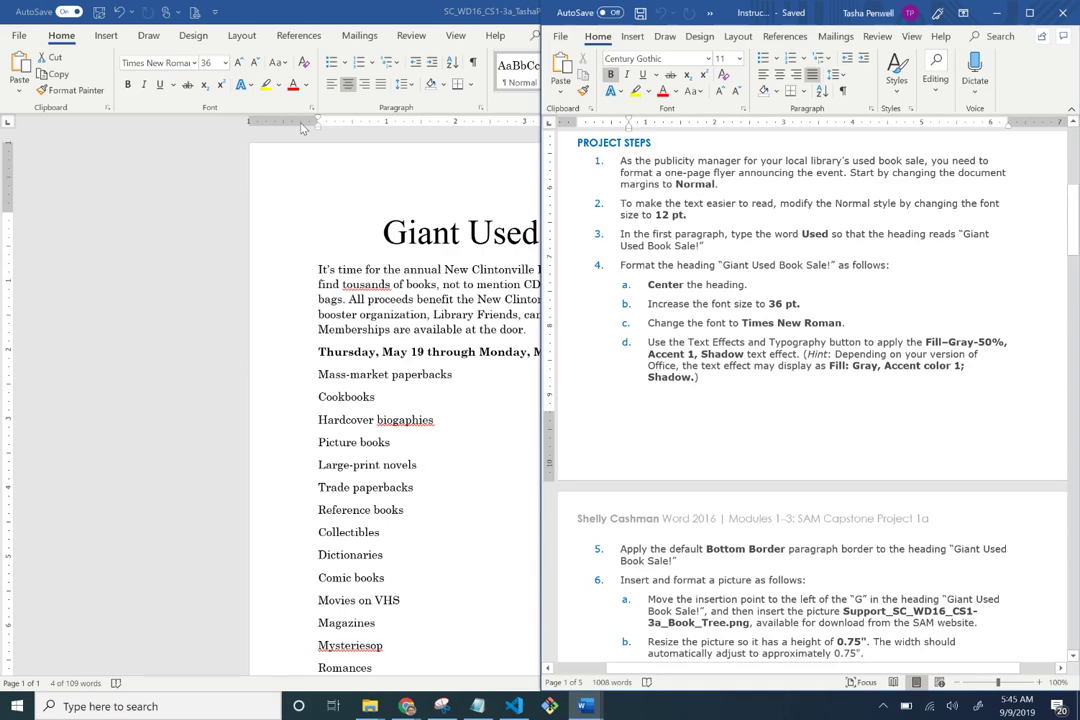
pyautogui.hotkey('alt', 'Tab')
pyautogui.click(251, 86)
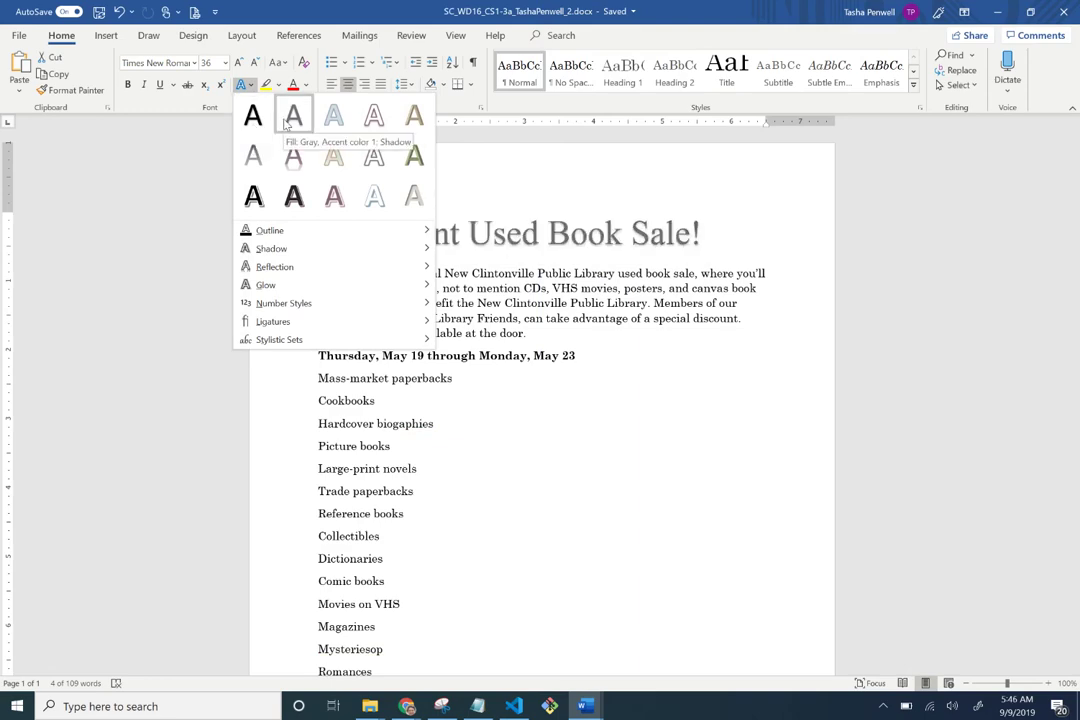
pyautogui.click(286, 120)
pyautogui.hotkey('alt', 'Tab')
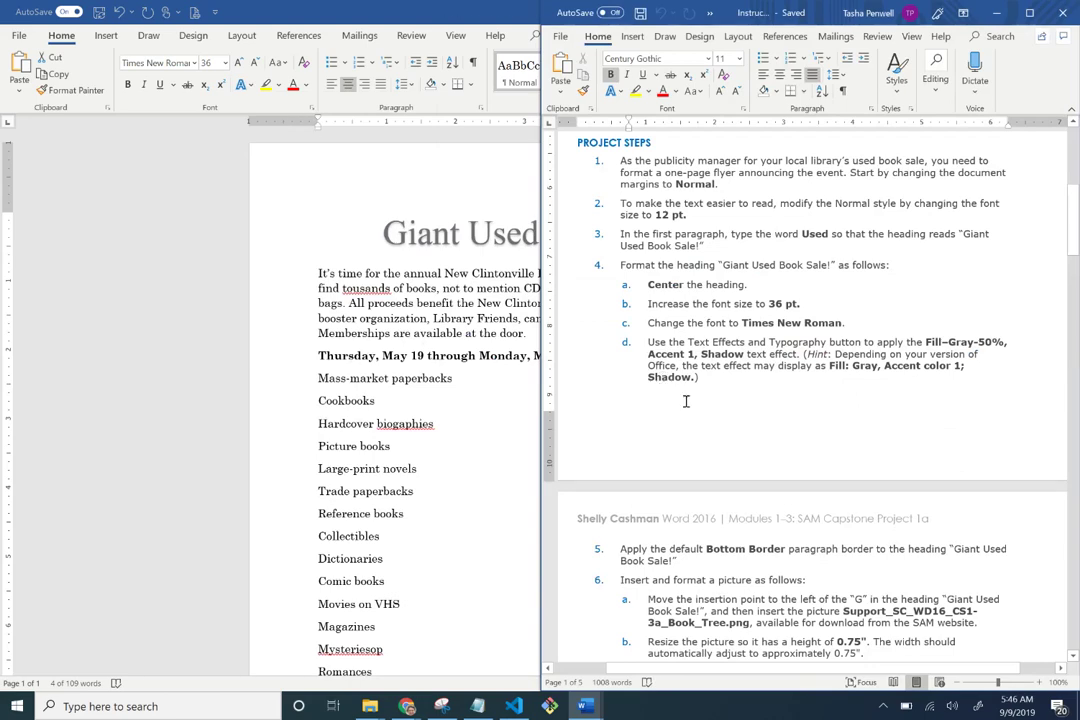
pyautogui.scroll(-4, 686, 403)
pyautogui.scroll(-2, 686, 403)
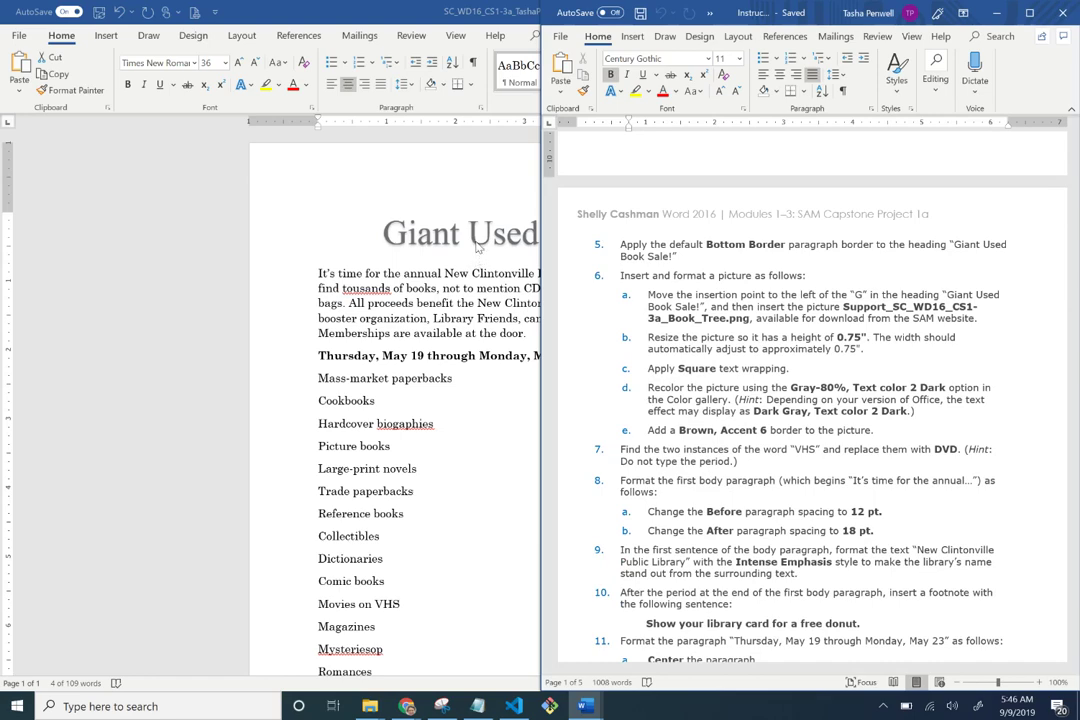
pyautogui.hotkey('alt', 'Tab')
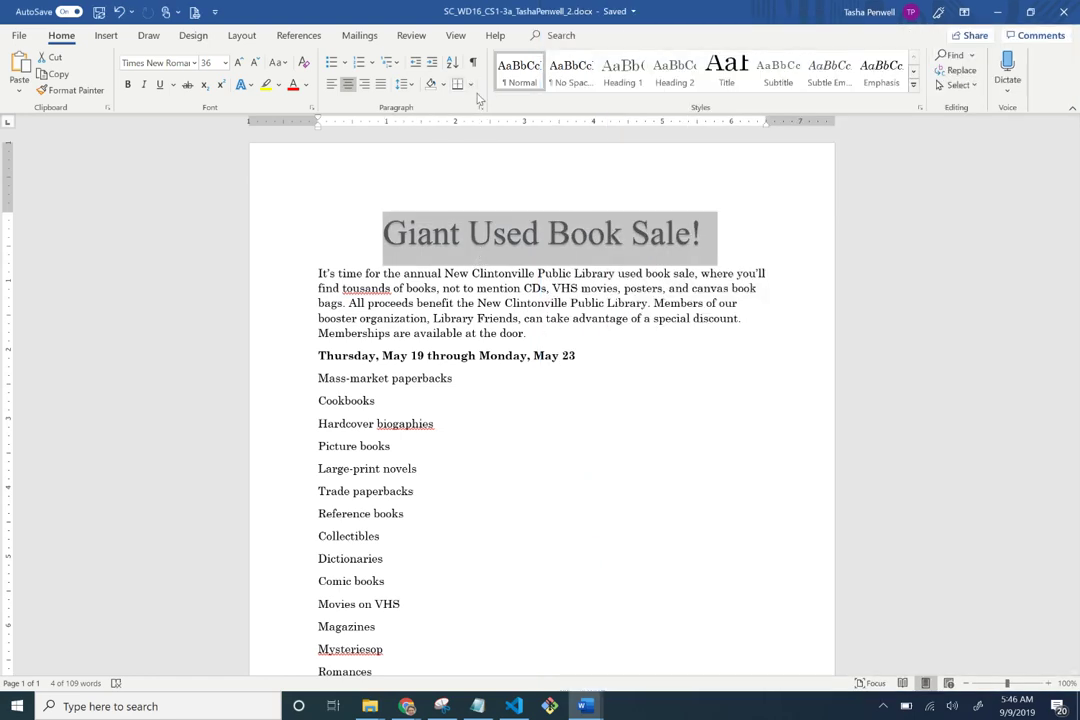
pyautogui.click(472, 86)
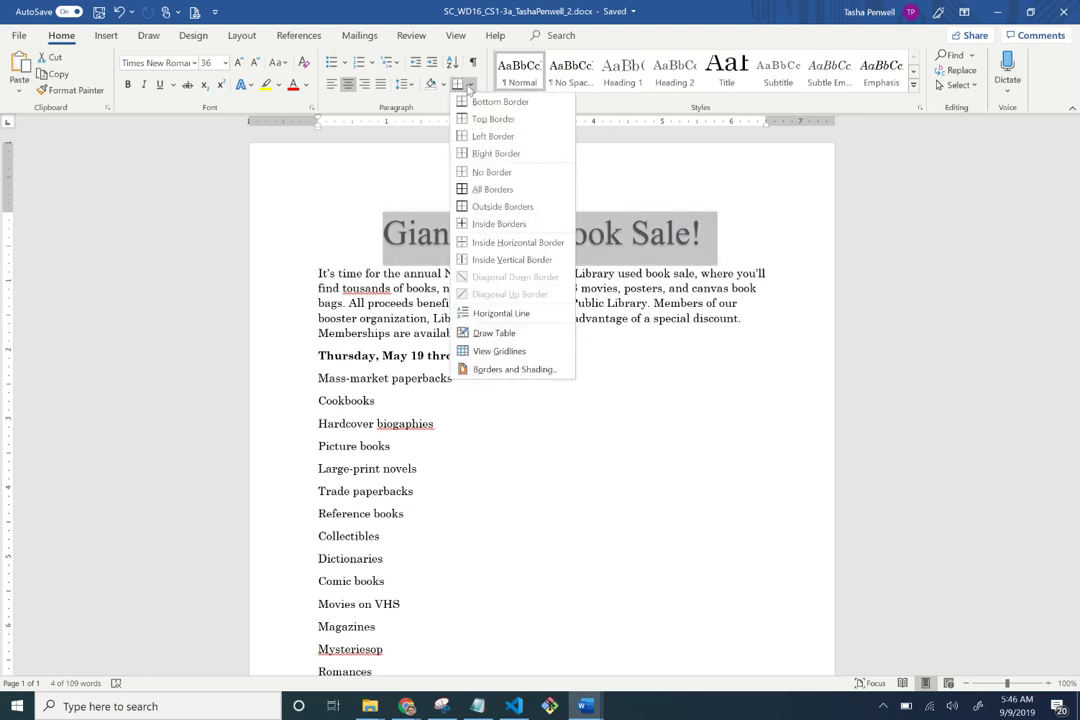
# Add a bottom border beneath the 'Giant Used Book Sale!' heading.
pyautogui.click(472, 86)
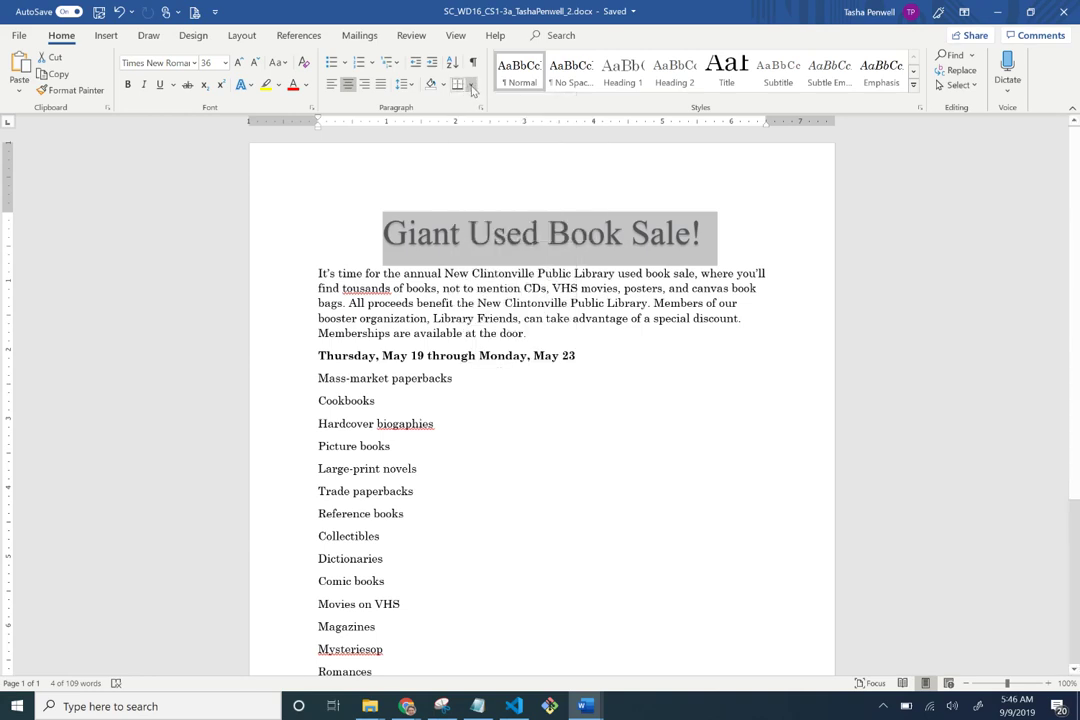
pyautogui.click(471, 86)
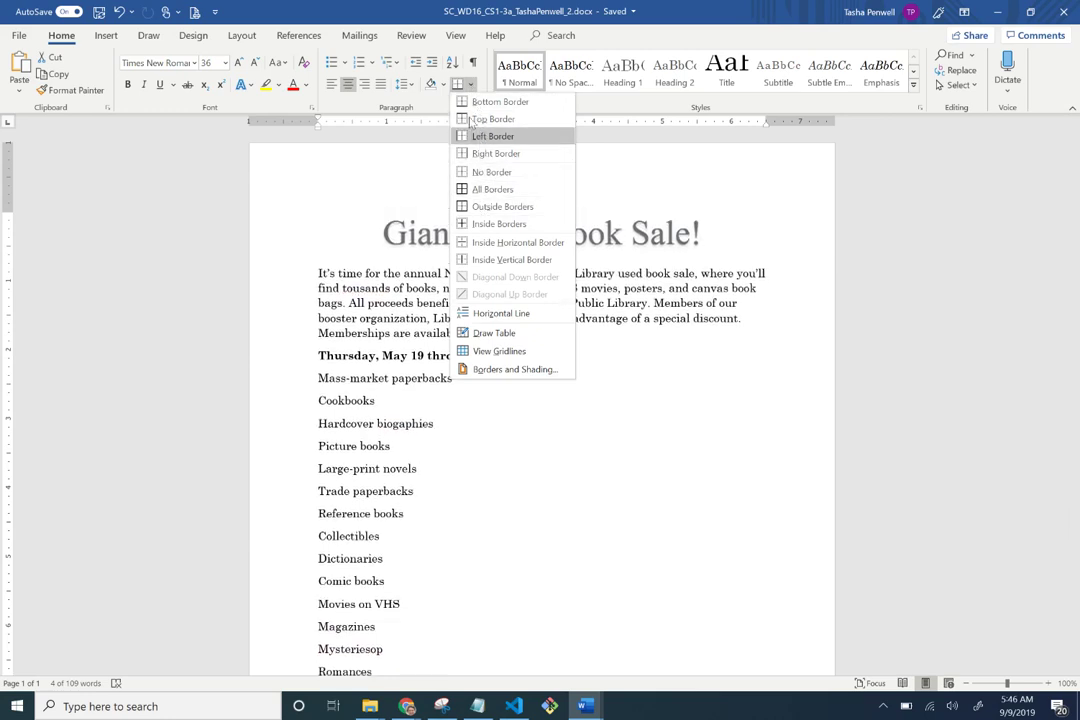
pyautogui.click(461, 86)
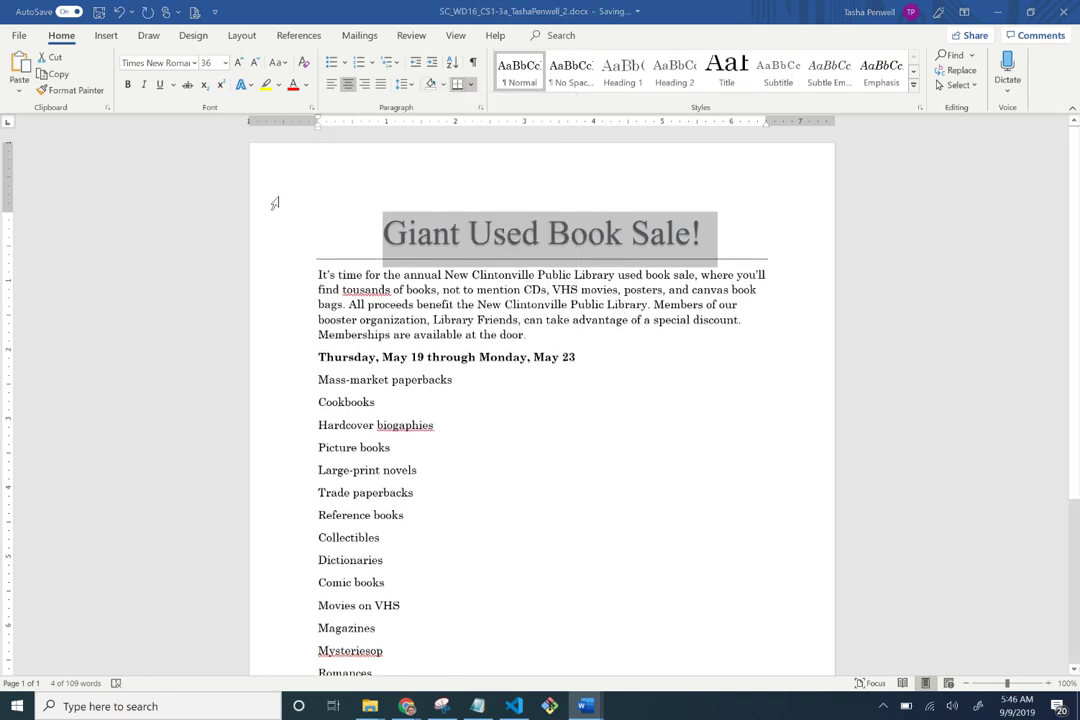
pyautogui.hotkey('alt', 'Tab')
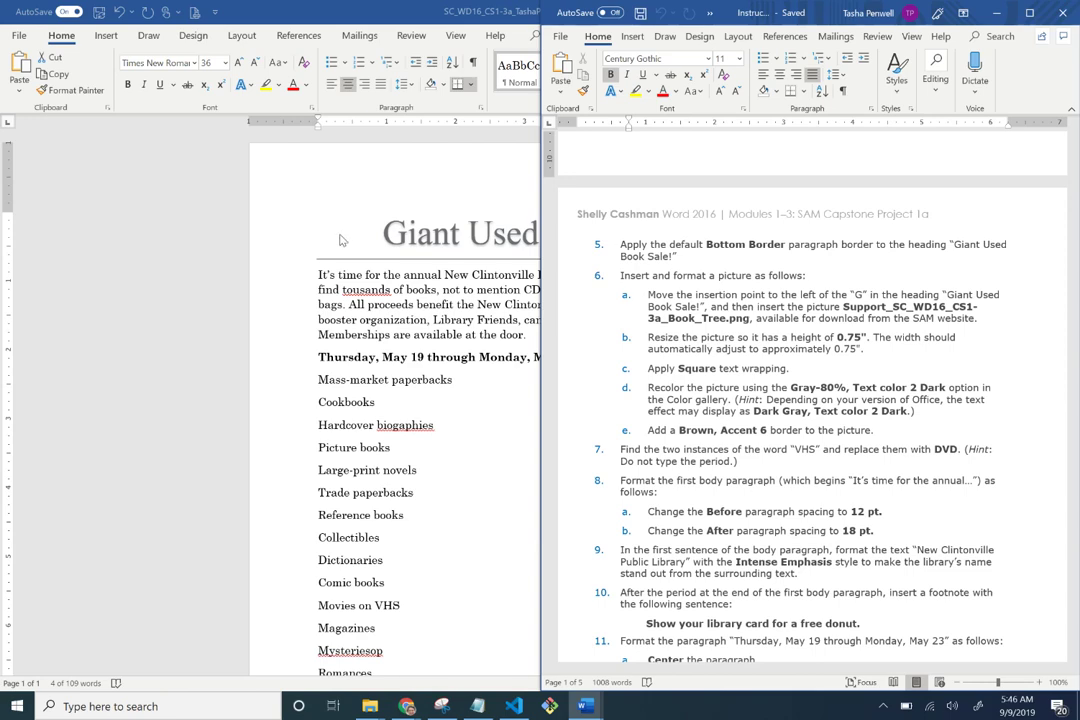
# Place the insertion point just before the 'G' of 'Giant Used Book Sale!'.
pyautogui.click(265, 234)
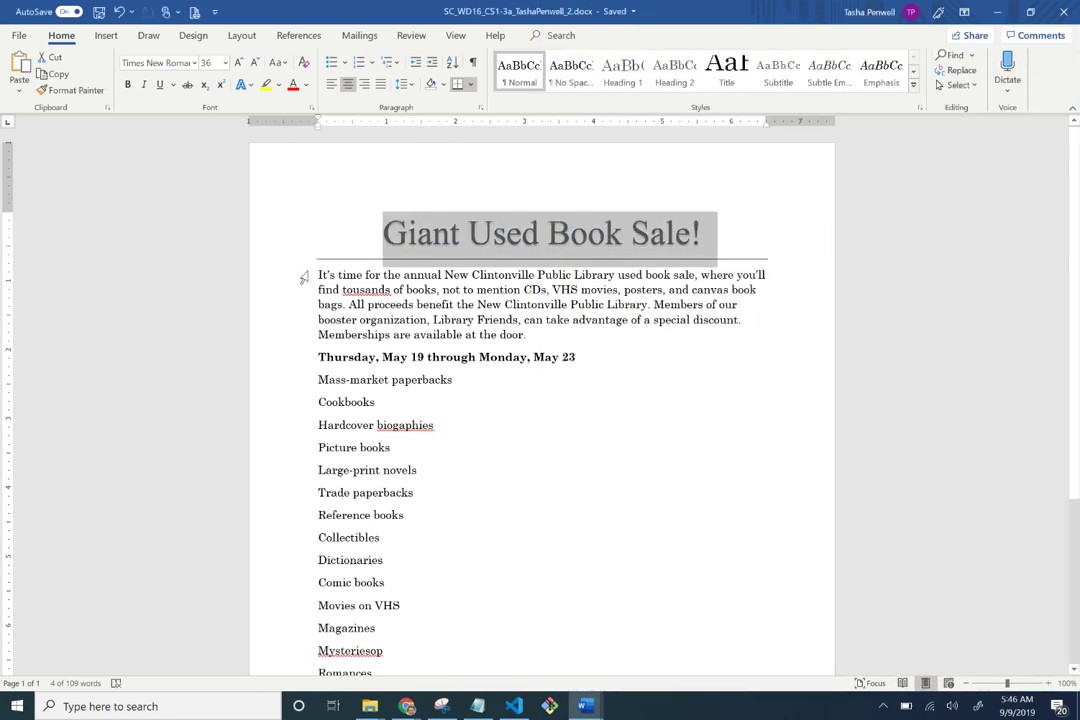
pyautogui.hotkey('alt', 'Tab')
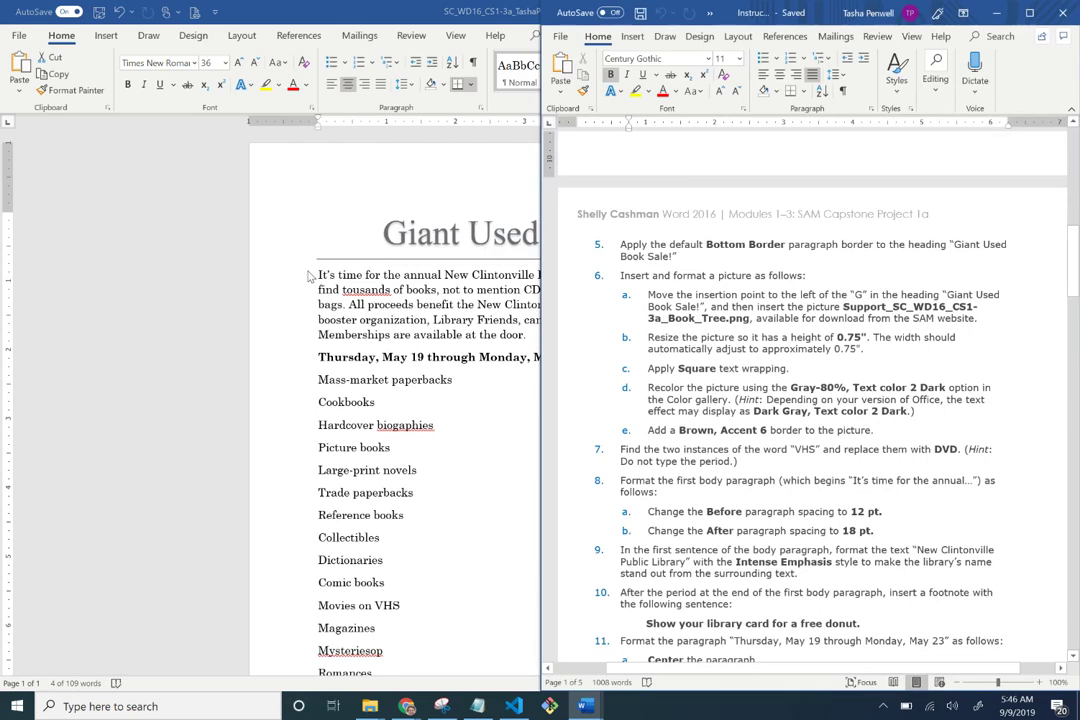
pyautogui.hotkey('alt', 'Tab')
pyautogui.click(380, 234)
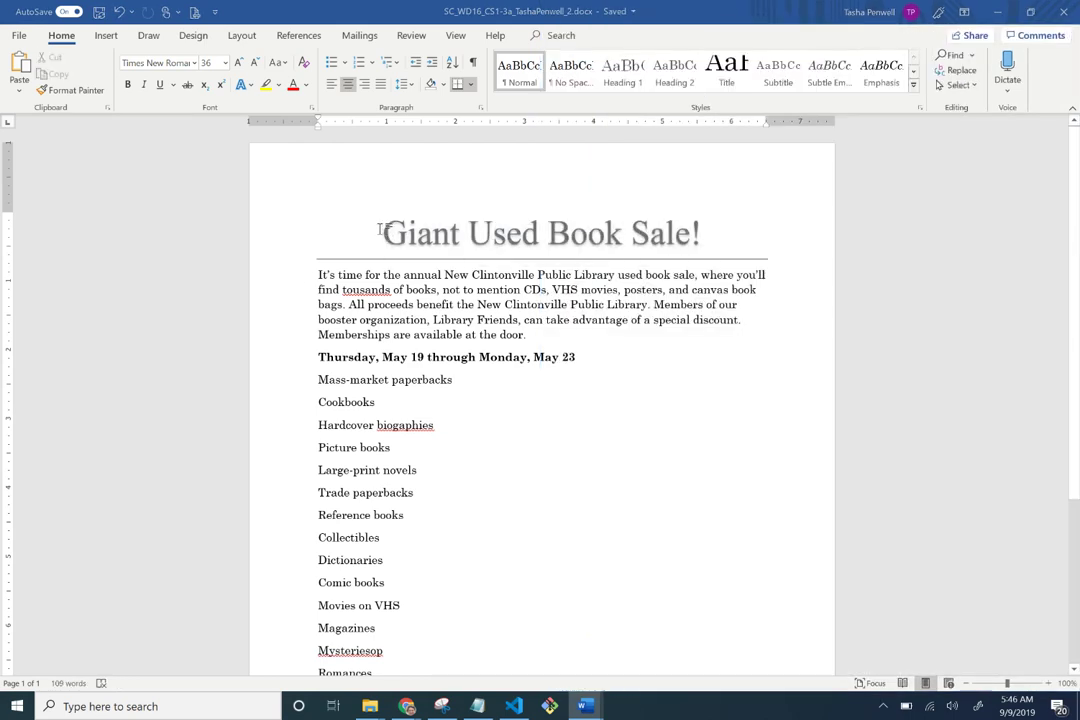
pyautogui.hotkey('alt', 'Tab')
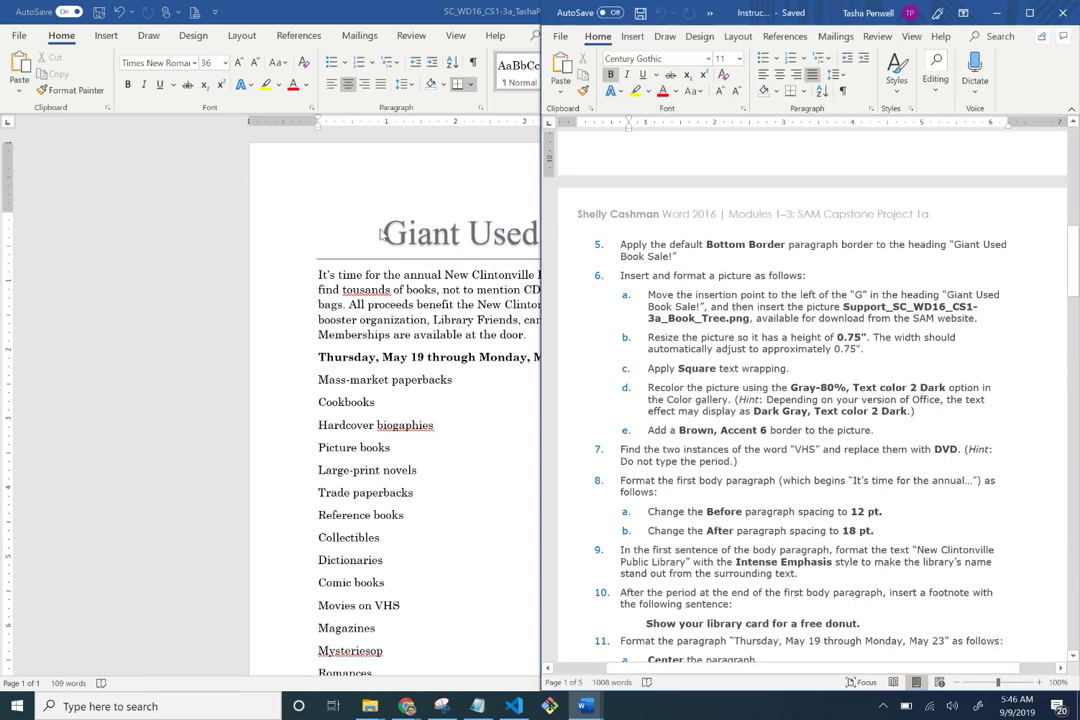
pyautogui.hotkey('alt', 'Tab')
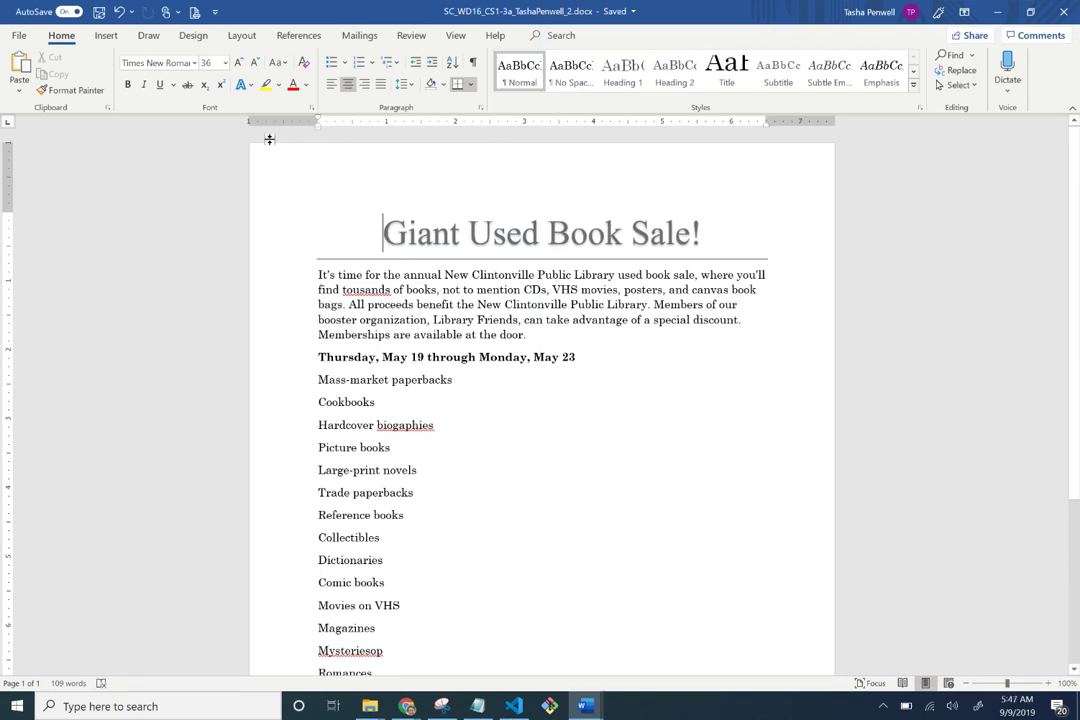
# Insert Support_SC_WD16_CS1-3a_Book_Tree.png from Downloads at the start of the heading.
pyautogui.click(107, 37)
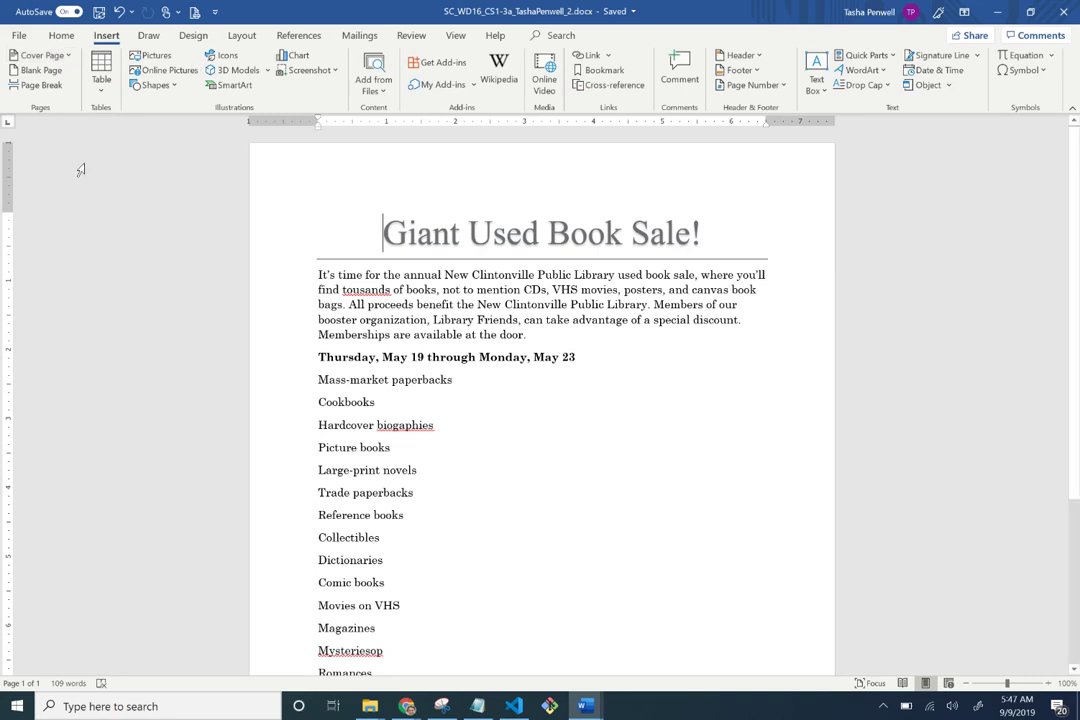
pyautogui.click(153, 57)
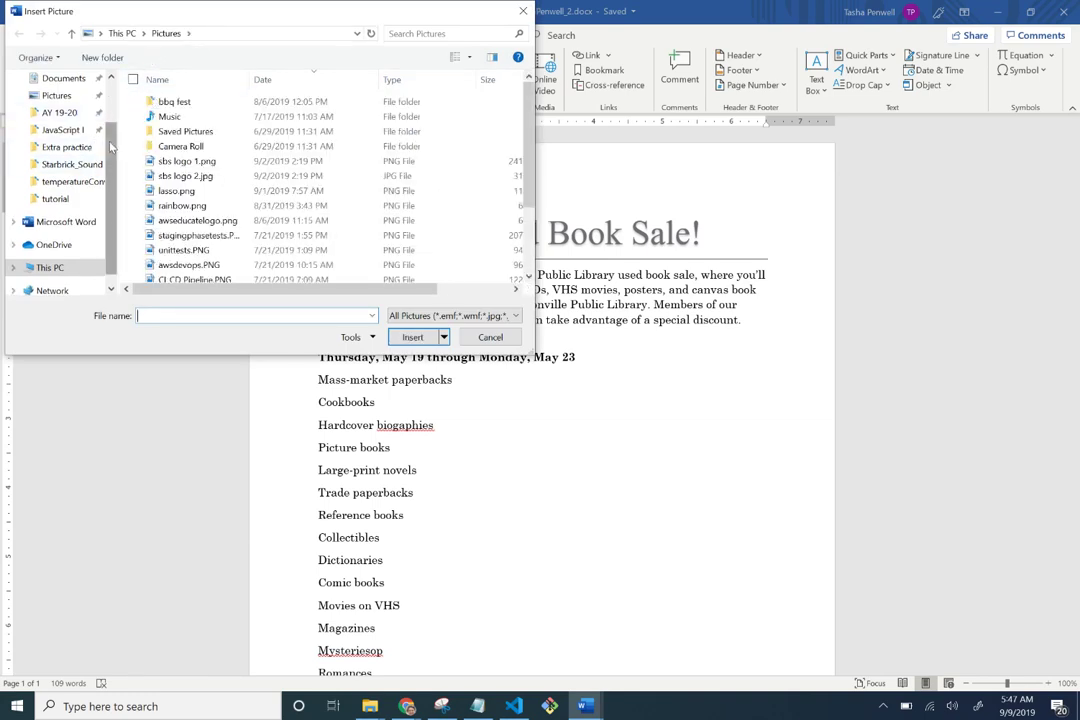
pyautogui.click(56, 245)
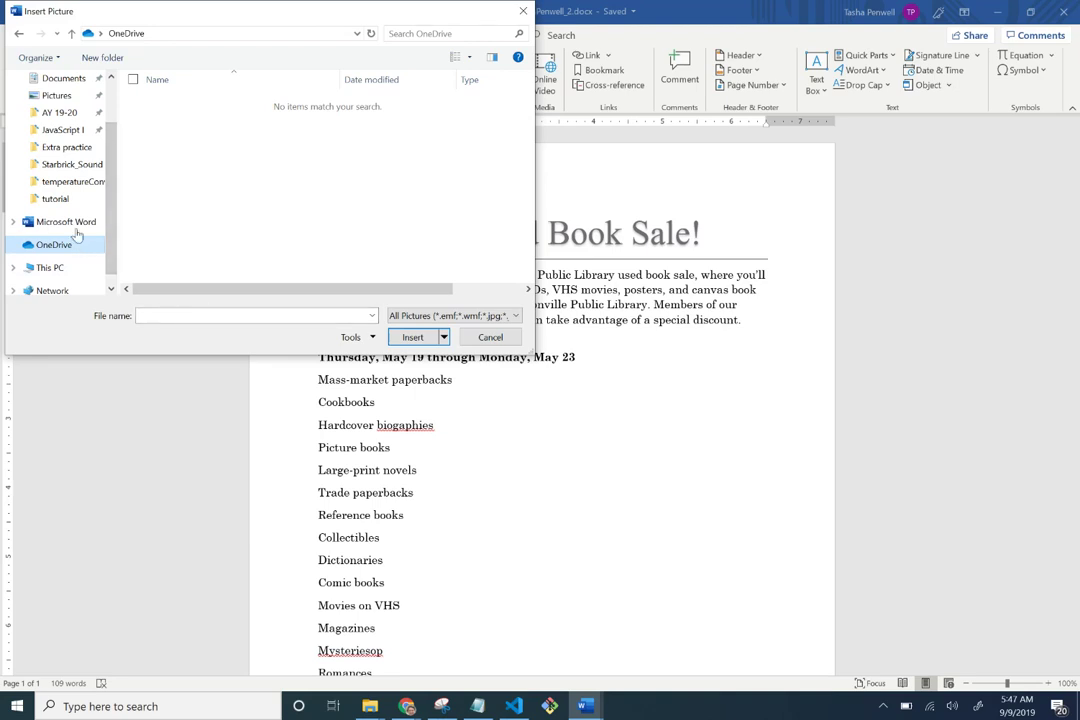
pyautogui.scroll(2, 113, 107)
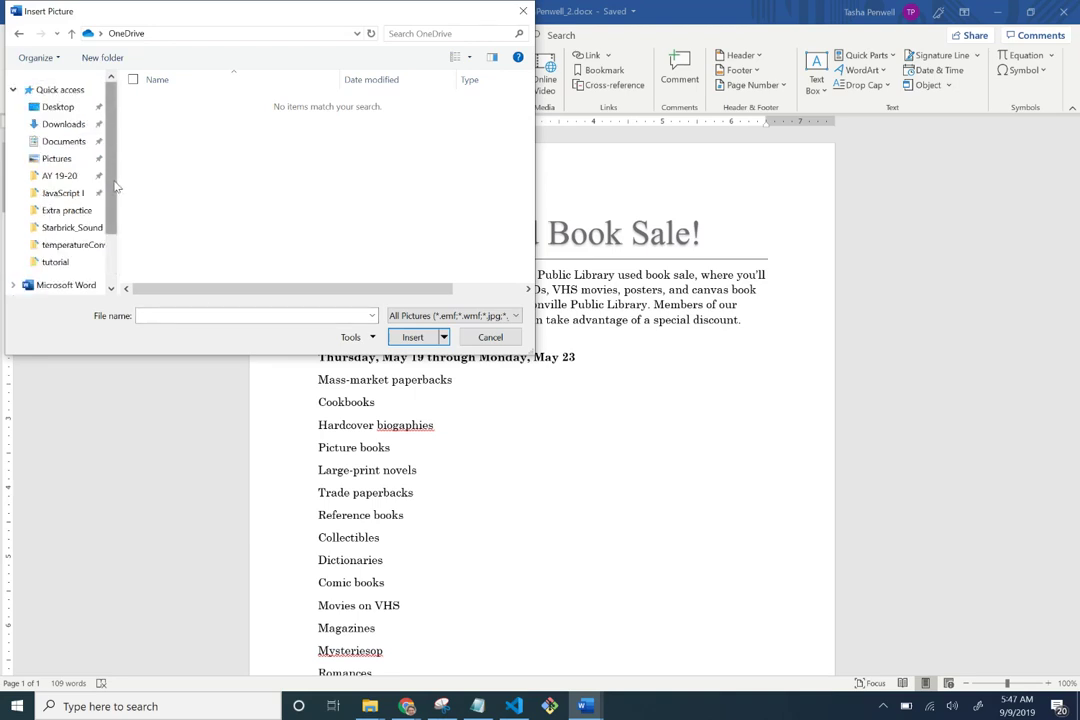
pyautogui.click(64, 125)
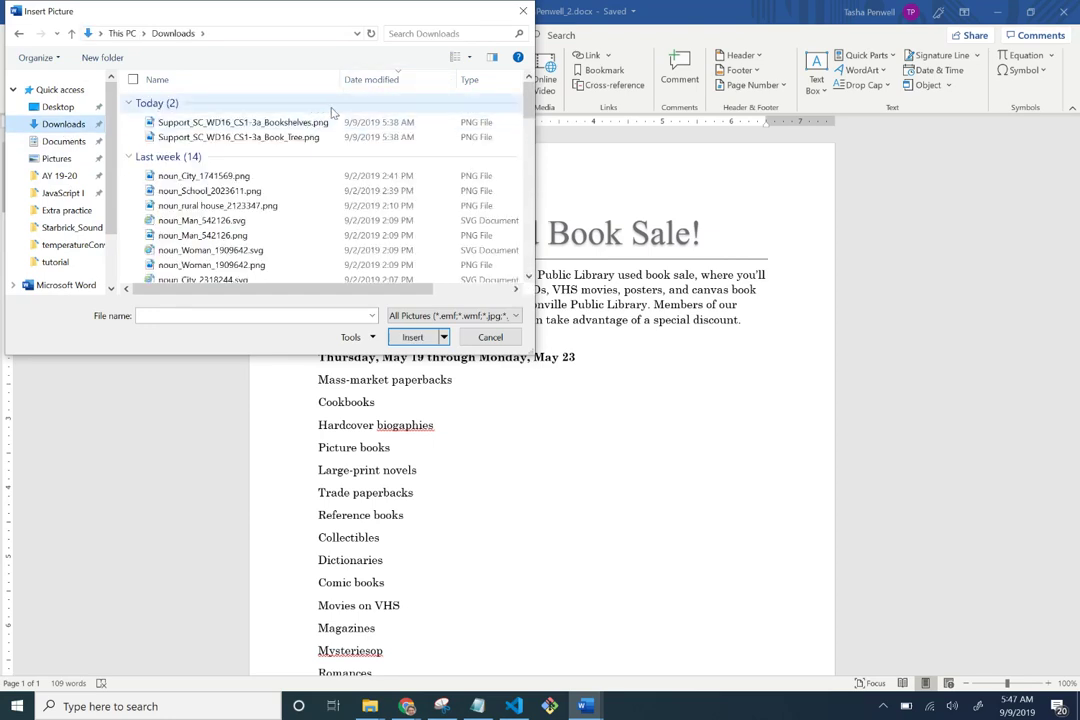
pyautogui.click(393, 82)
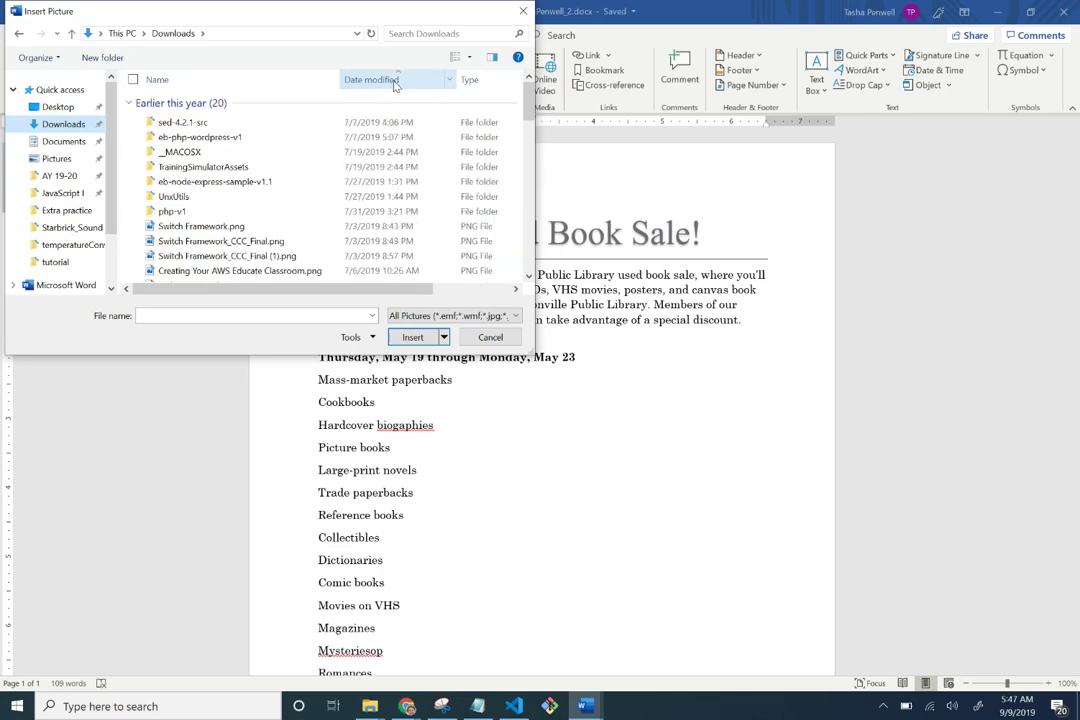
pyautogui.click(393, 81)
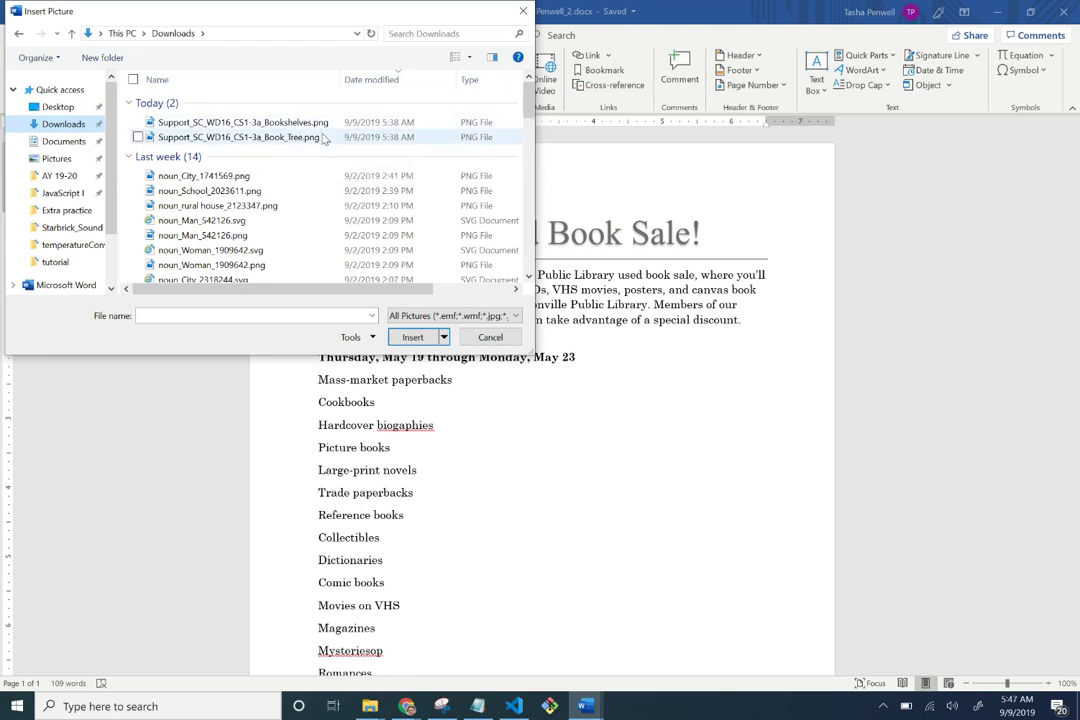
pyautogui.click(240, 137)
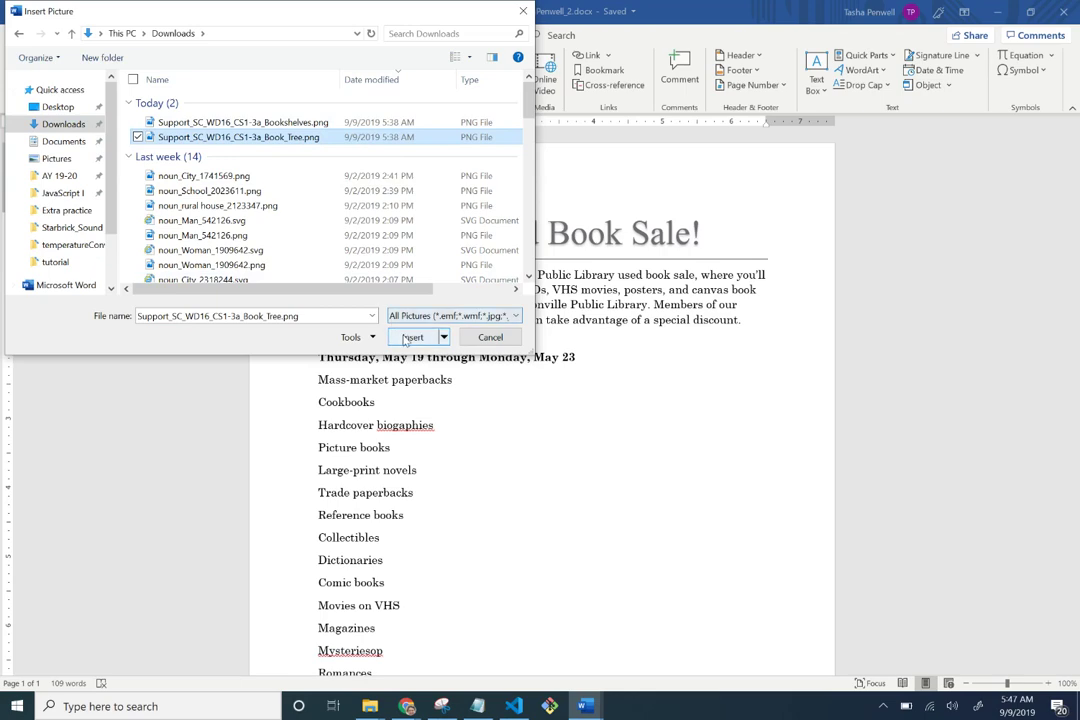
pyautogui.click(410, 337)
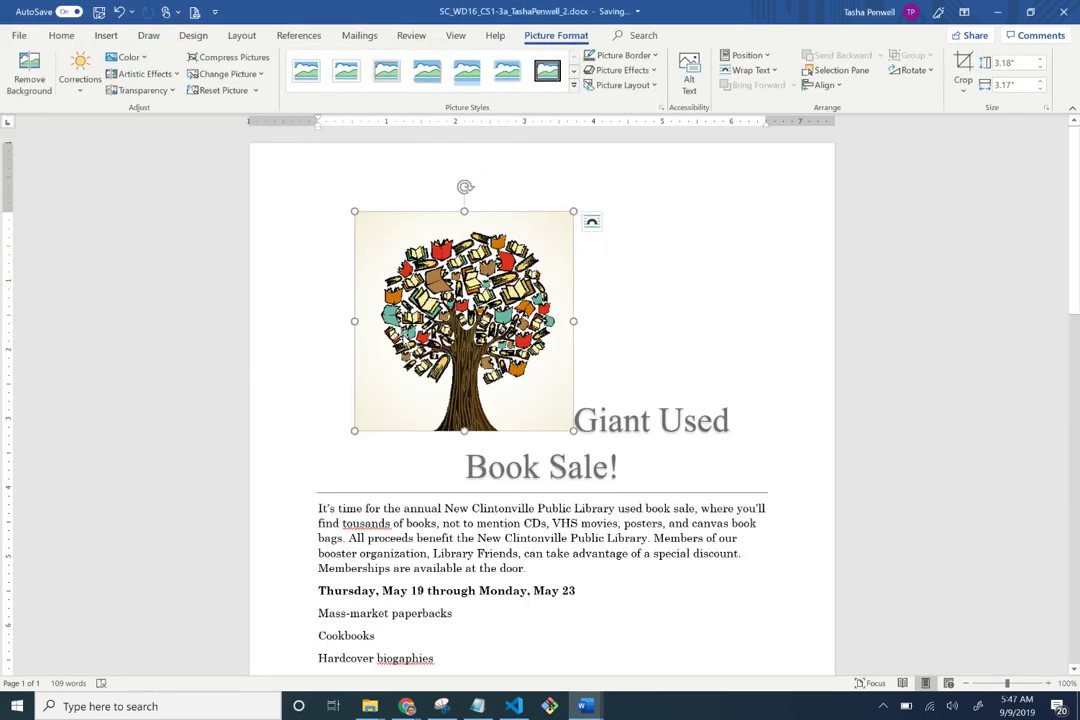
pyautogui.hotkey('alt', 'Tab')
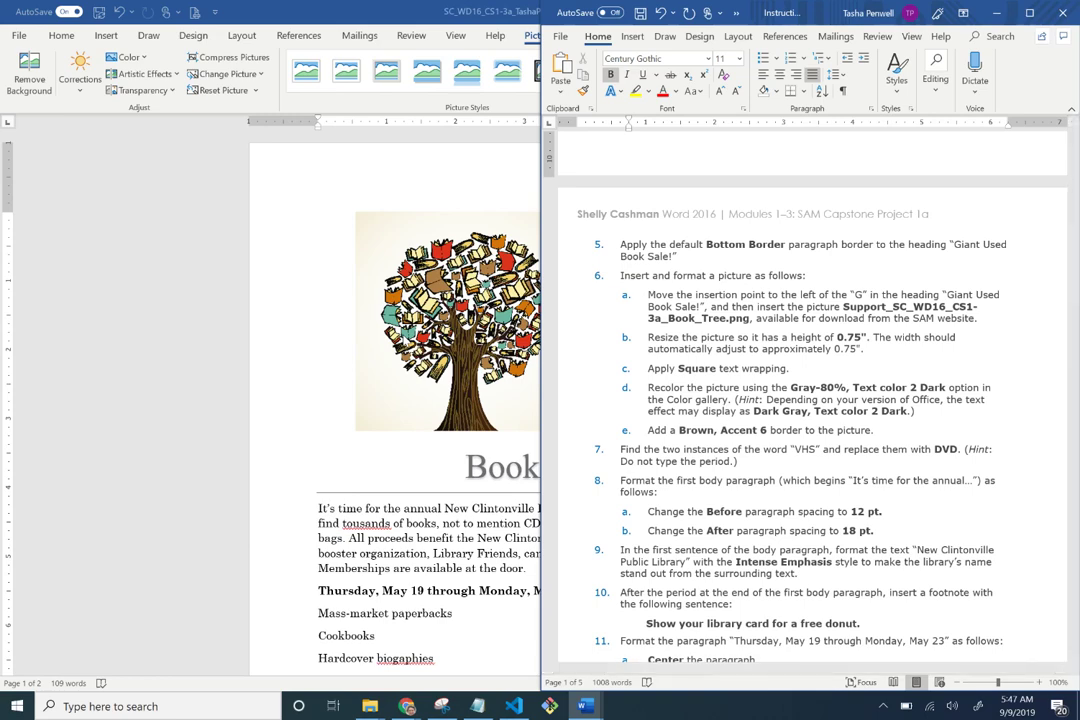
pyautogui.press('super+Up')
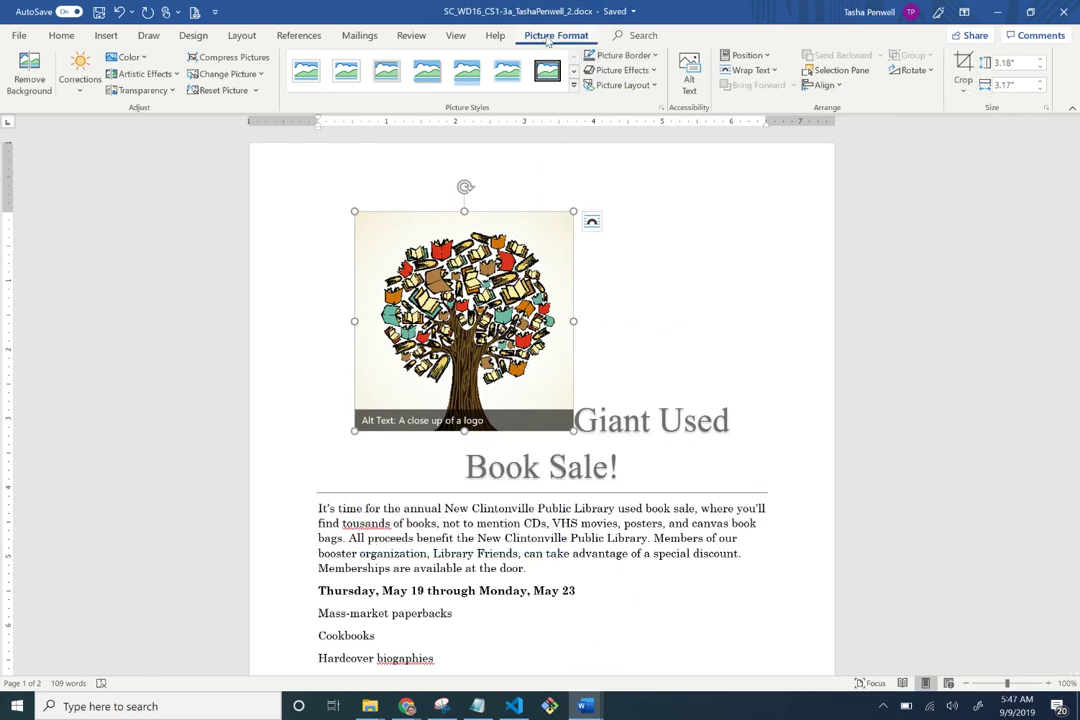
pyautogui.click(655, 320)
pyautogui.click(436, 280)
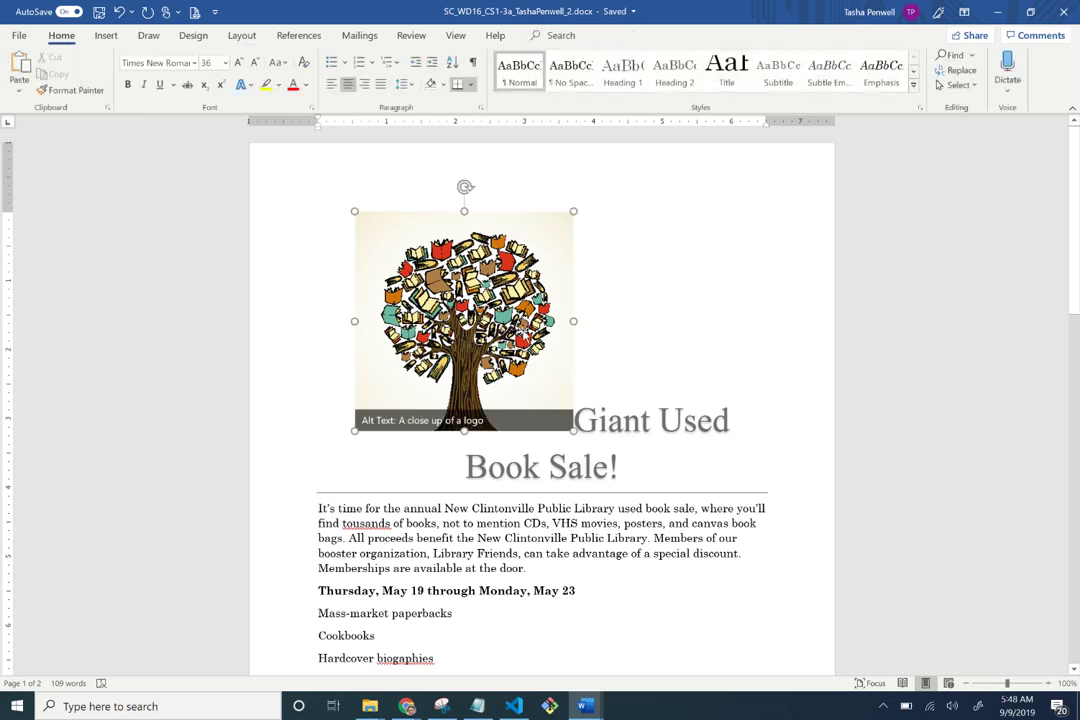
pyautogui.click(698, 264)
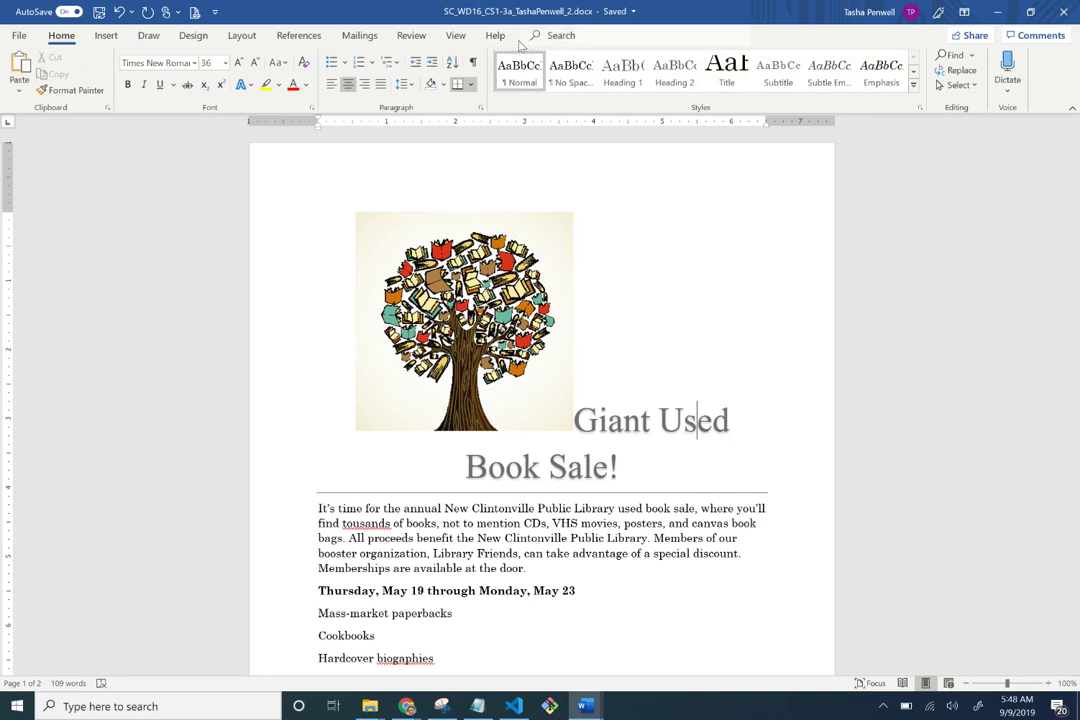
pyautogui.click(405, 225)
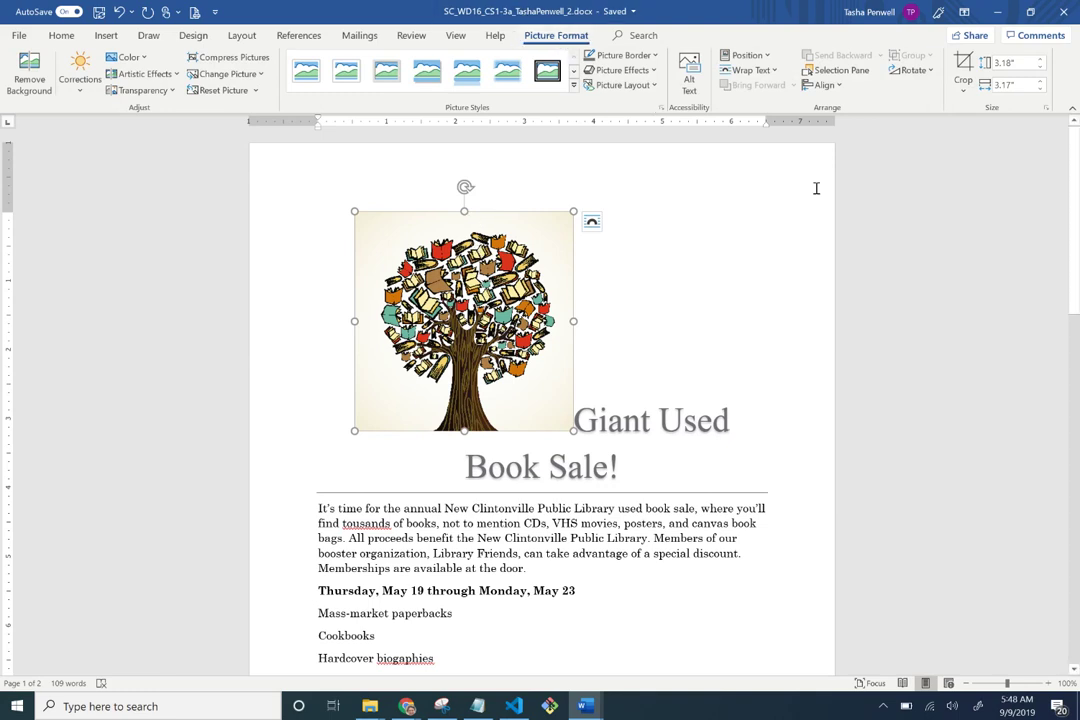
# Resize the book-tree picture to 0.75" high, its width following to 0.75".
pyautogui.click(1010, 63)
pyautogui.write('0.75')
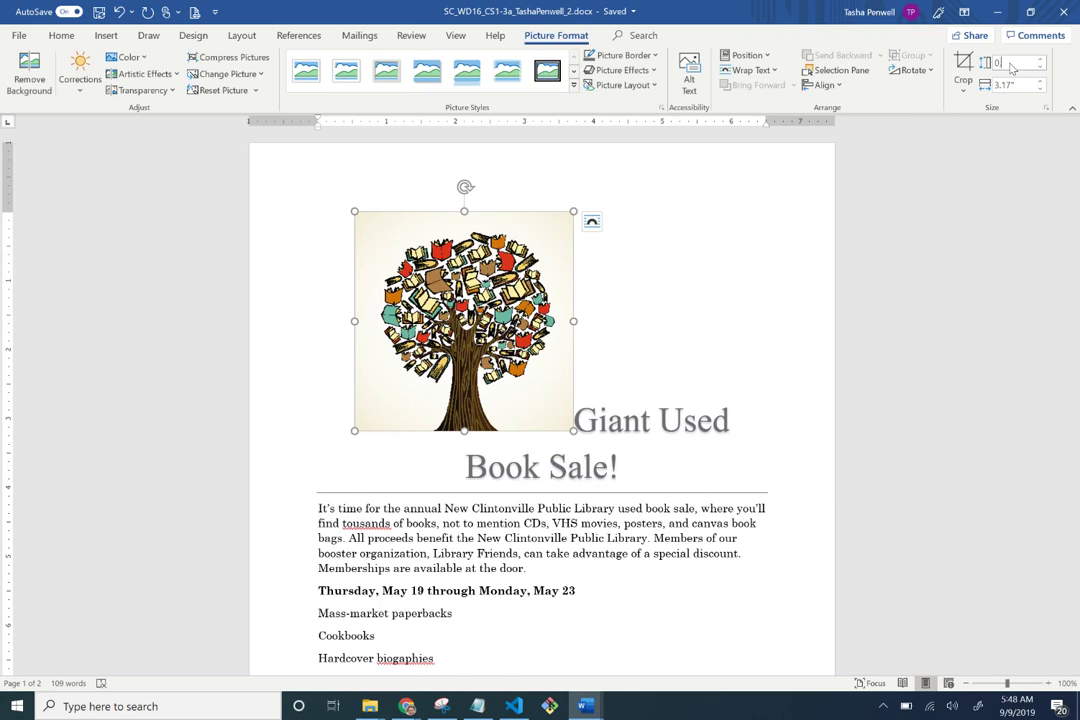
pyautogui.click(1024, 86)
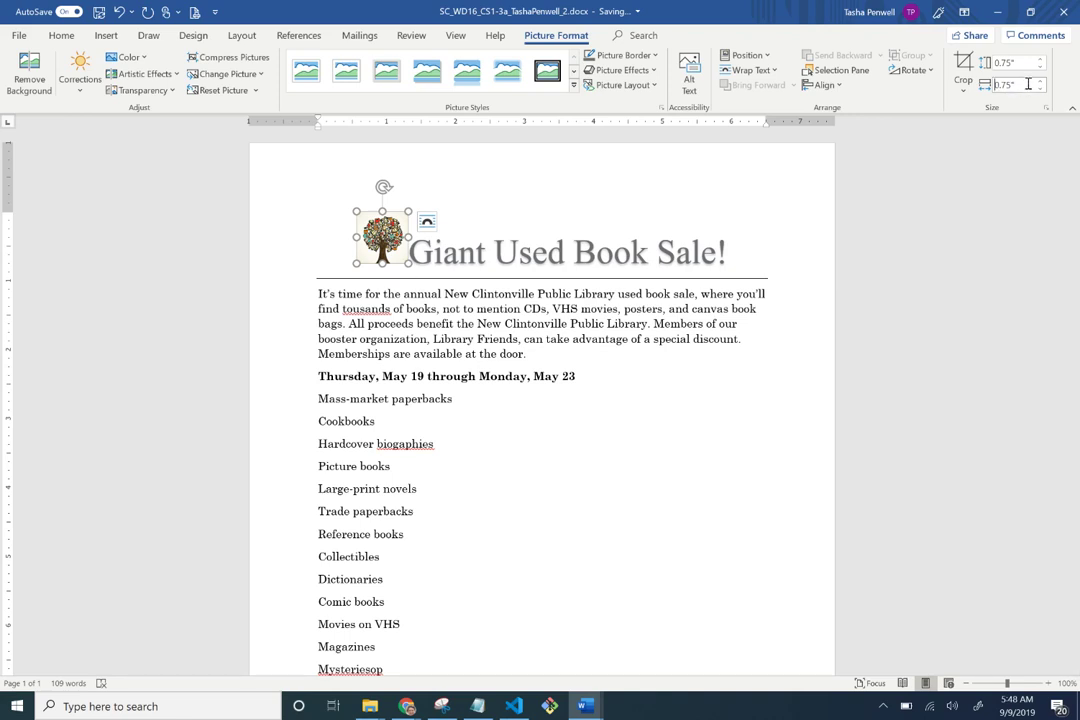
pyautogui.hotkey('alt', 'Tab')
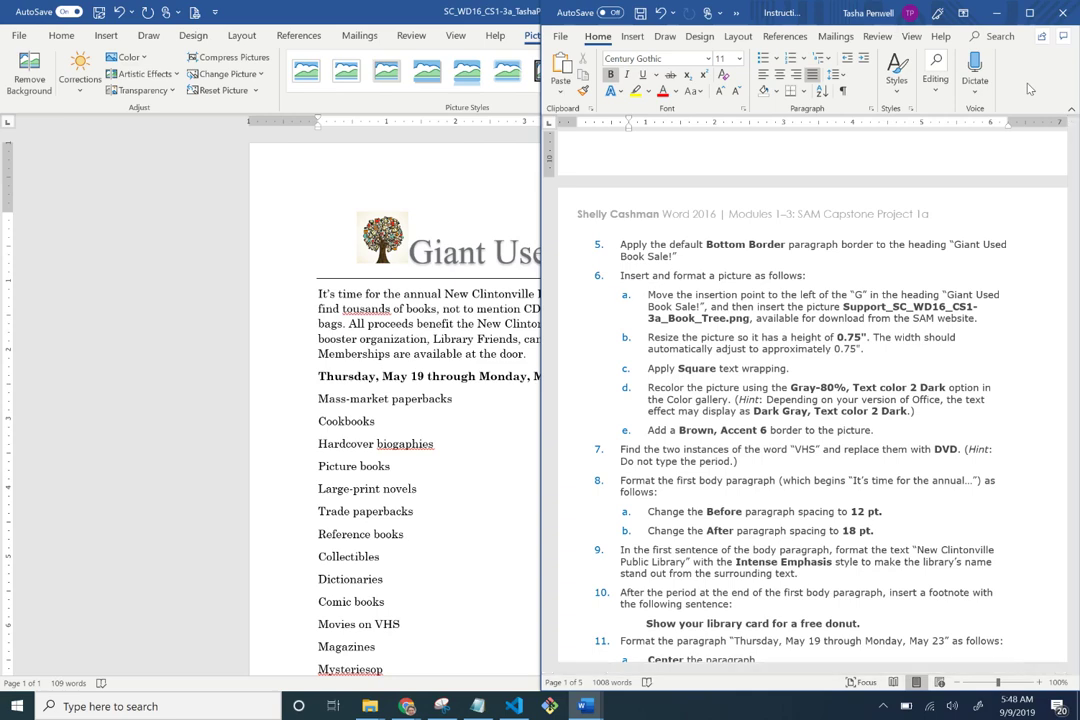
pyautogui.hotkey('alt', 'Tab')
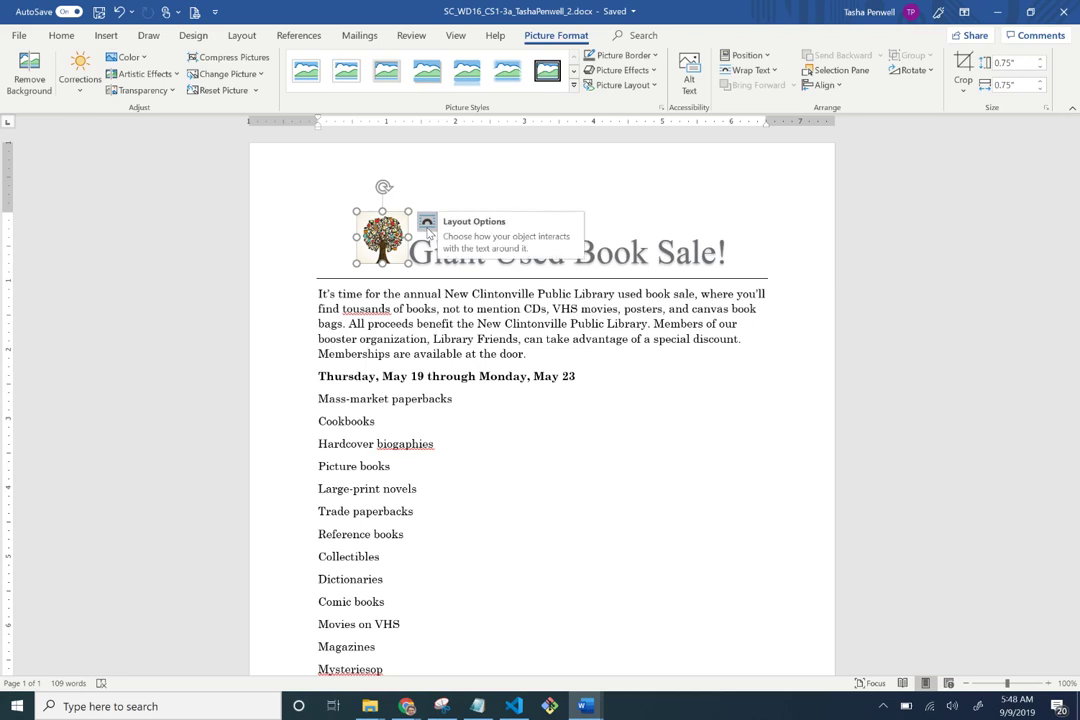
# Set the book-tree picture's text wrapping to Square.
pyautogui.click(427, 222)
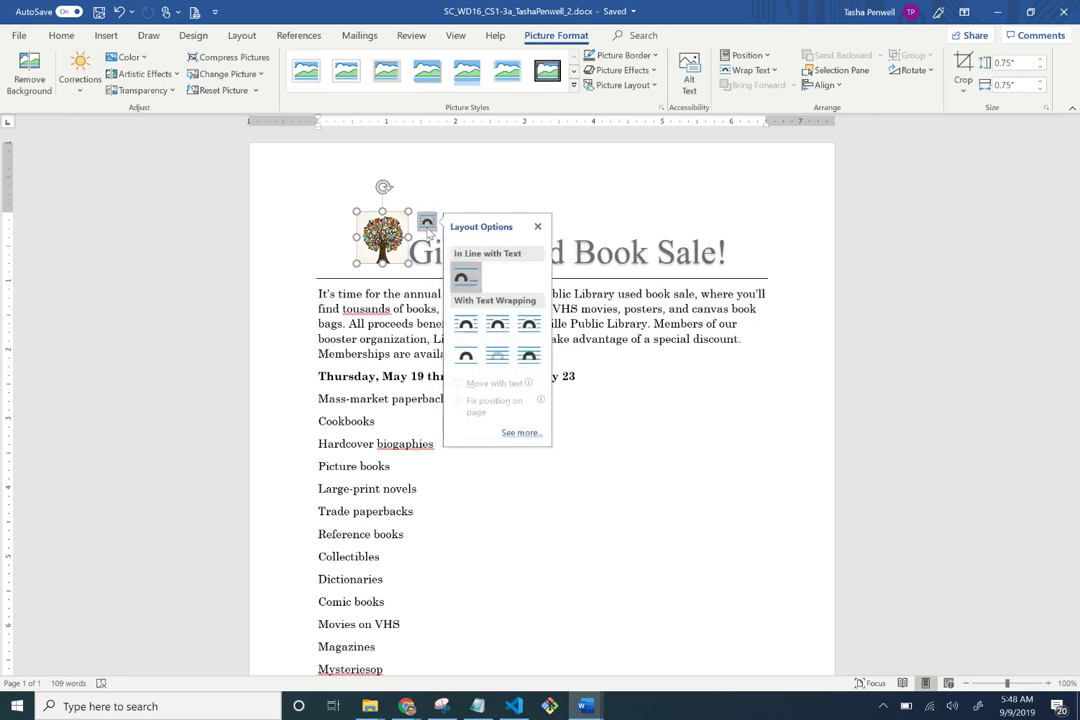
pyautogui.click(466, 325)
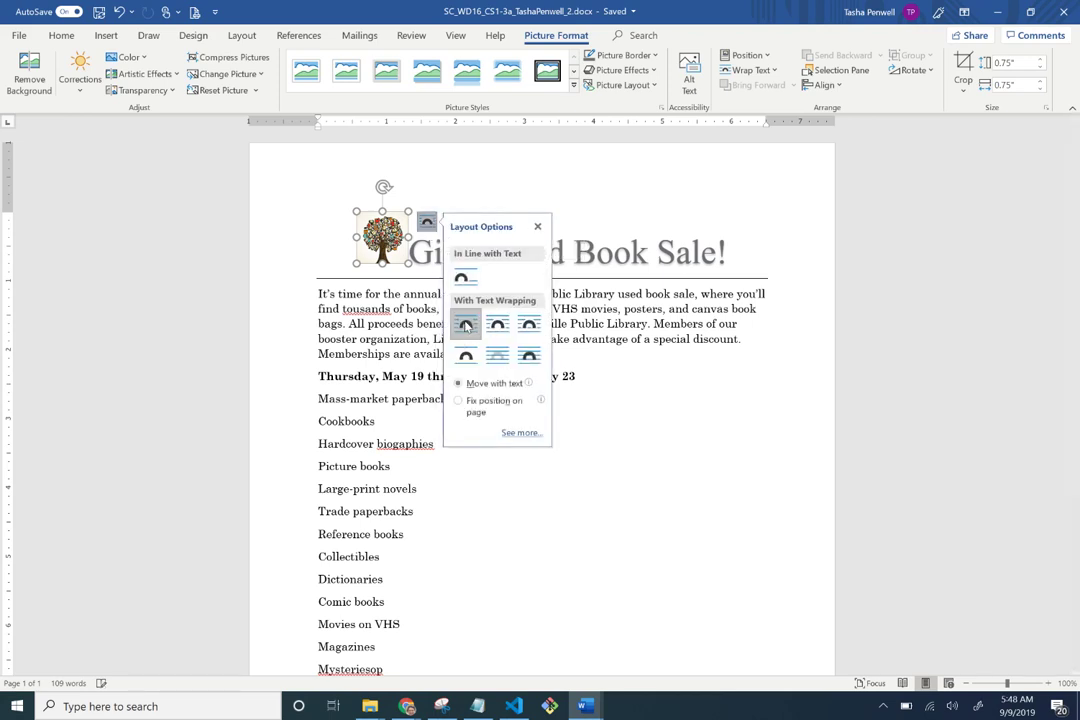
pyautogui.hotkey('alt', 'Tab')
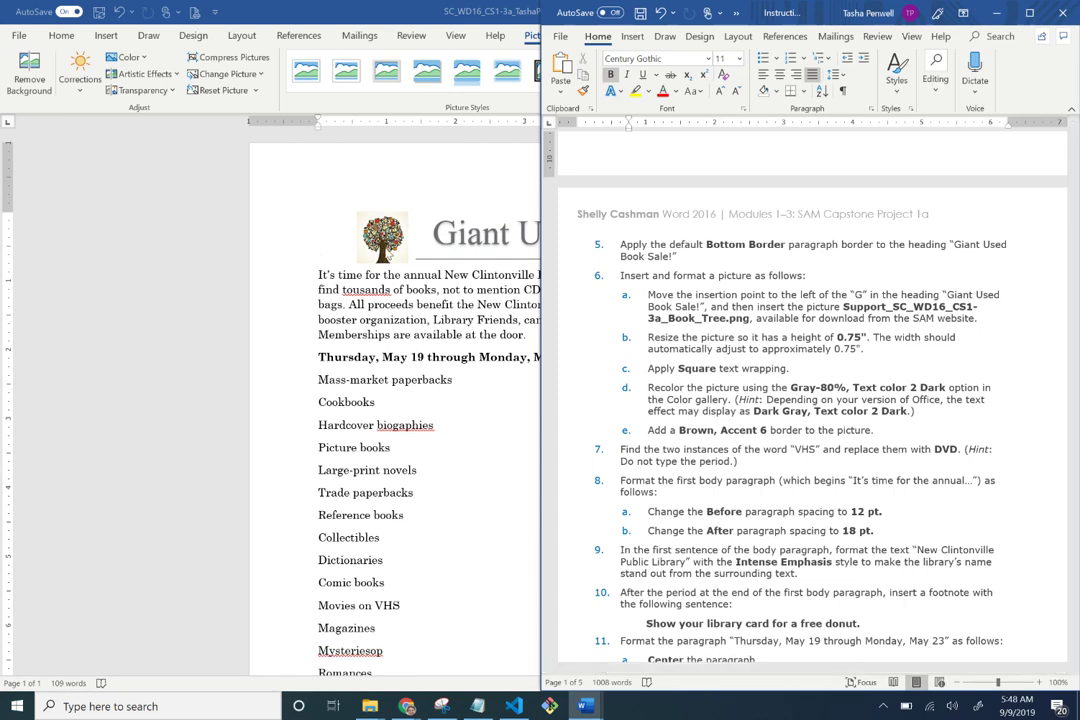
pyautogui.click(427, 220)
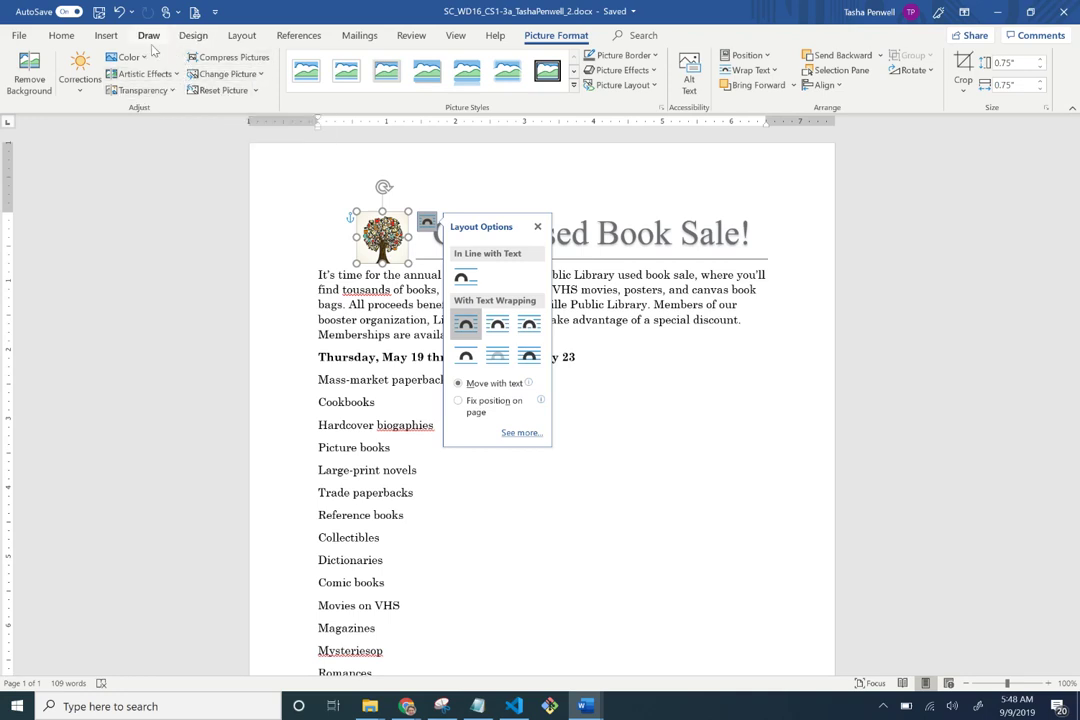
# Recolor the book-tree picture to Dark Gray, Text color 2 Dark.
pyautogui.click(130, 57)
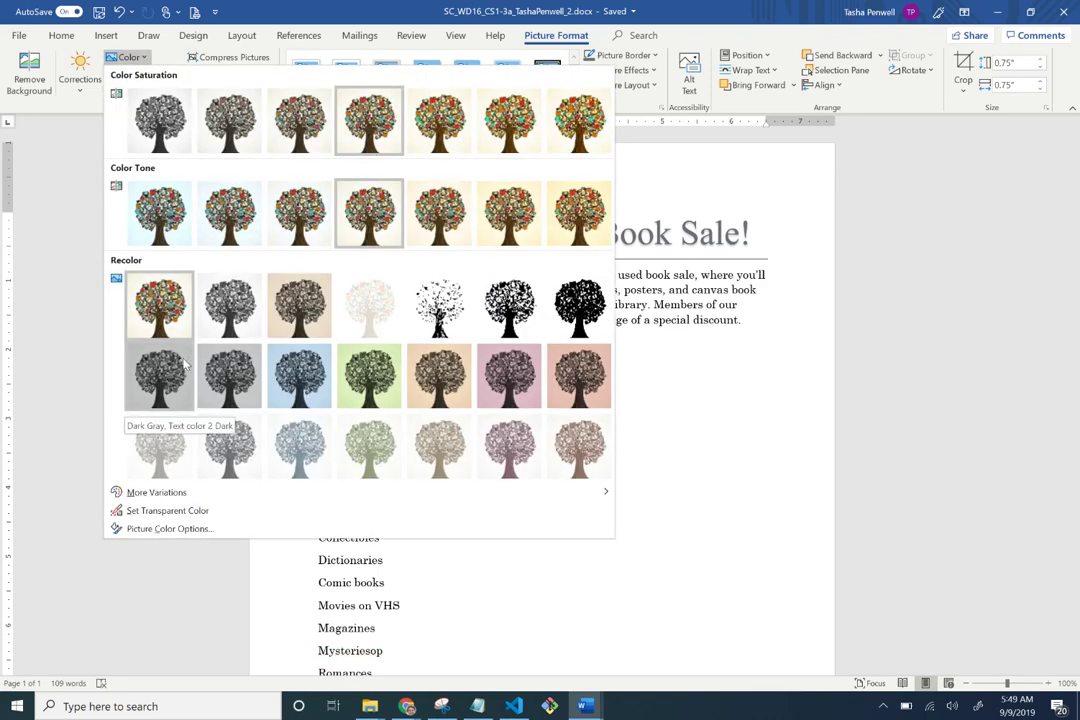
pyautogui.hotkey('alt', 'Tab')
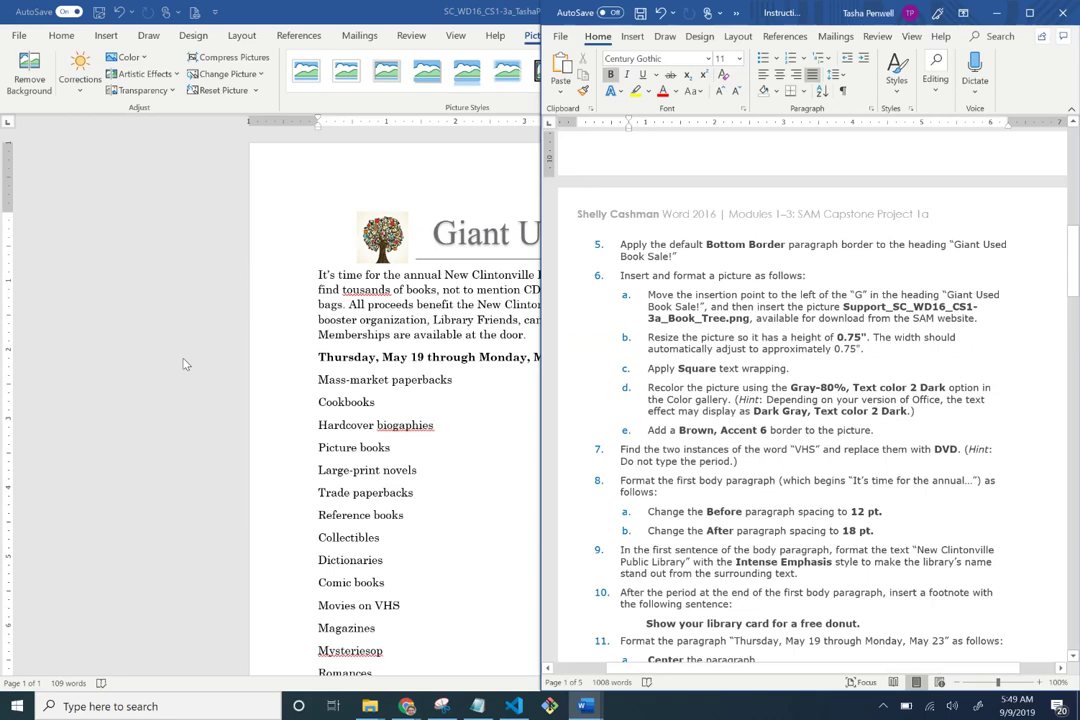
pyautogui.hotkey('alt', 'Tab')
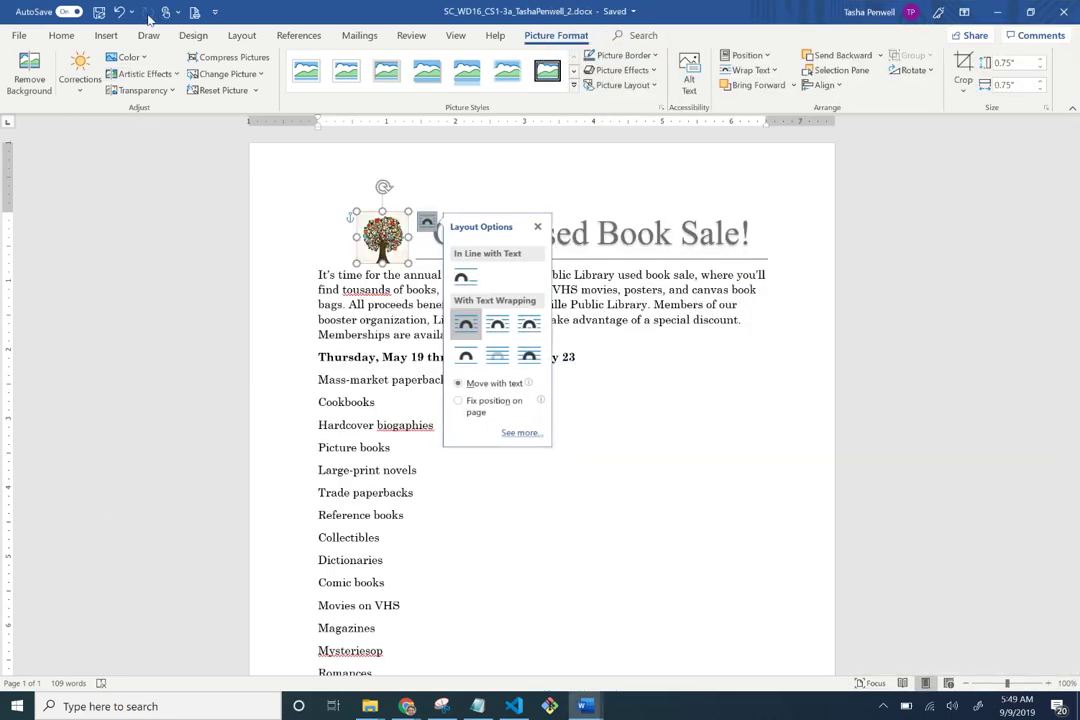
pyautogui.click(146, 58)
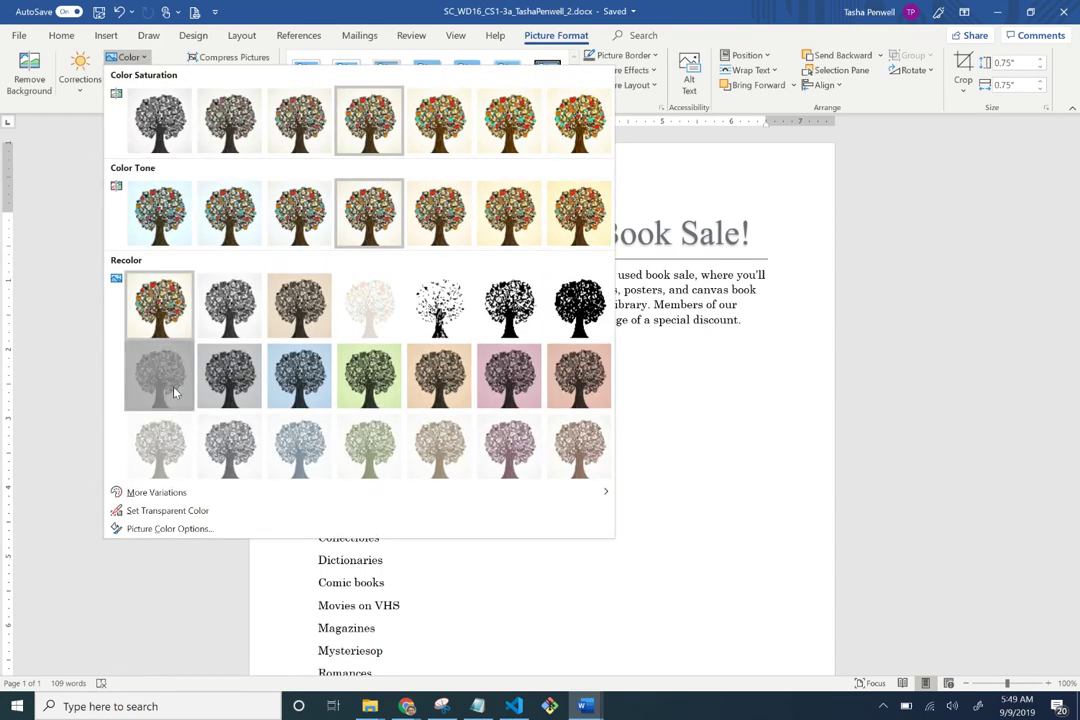
pyautogui.click(160, 377)
pyautogui.hotkey('alt', 'Tab')
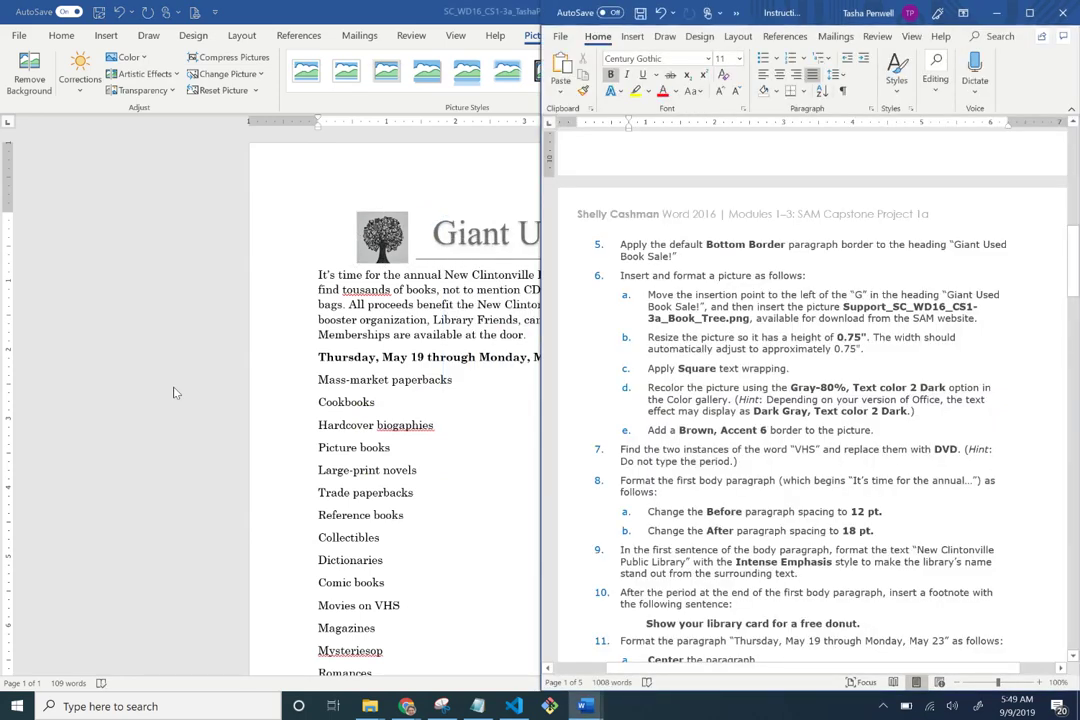
pyautogui.click(380, 255)
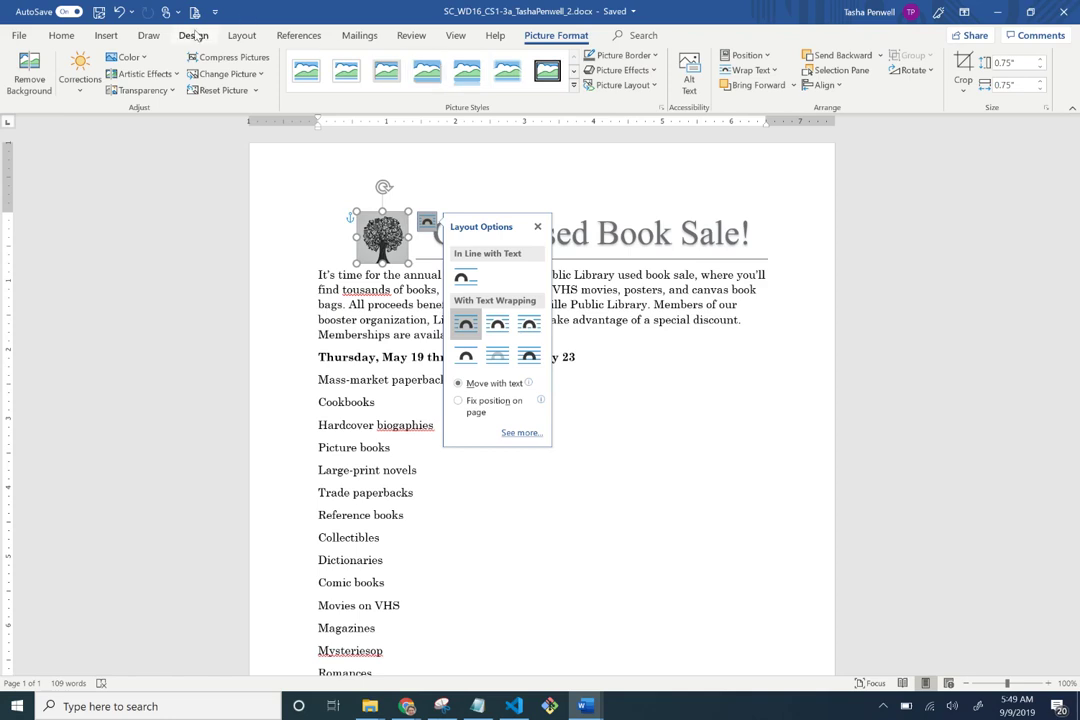
# Give the tree picture a Brown, Accent 6 border, then deselect it.
pyautogui.click(656, 56)
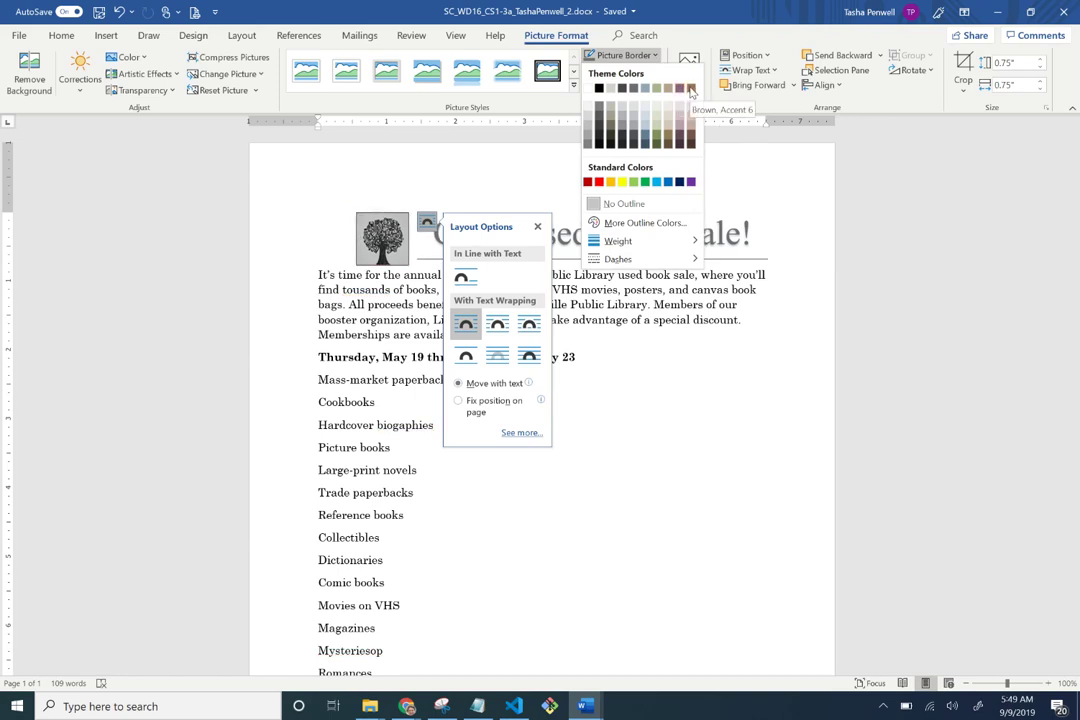
pyautogui.click(690, 90)
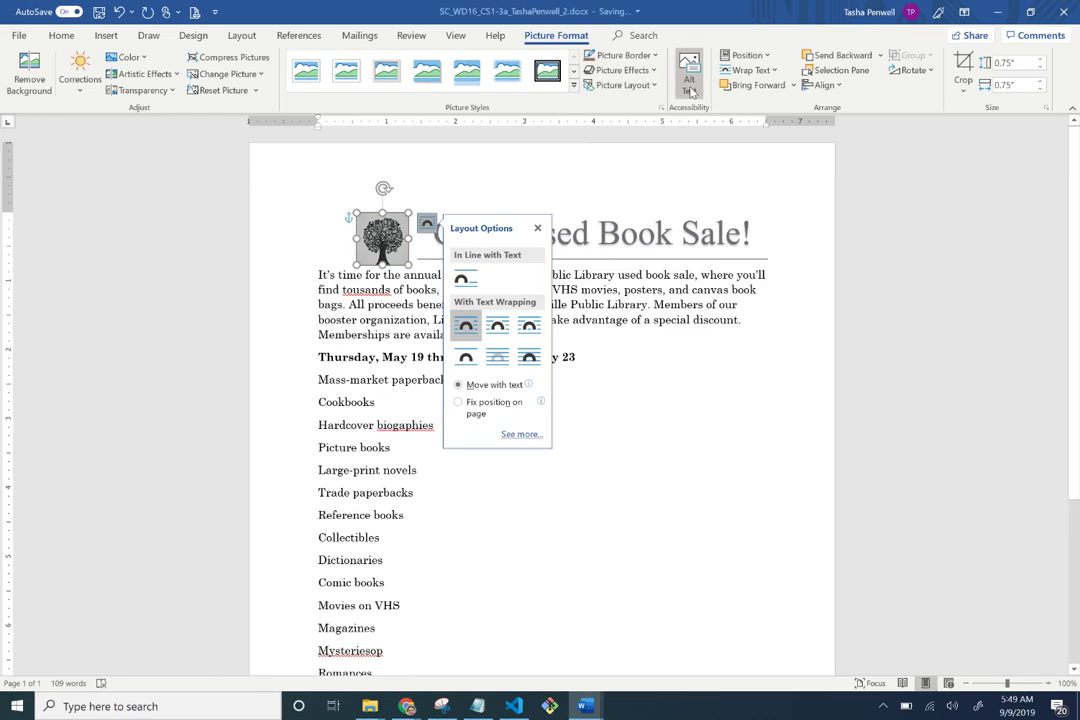
pyautogui.hotkey('alt', 'Tab')
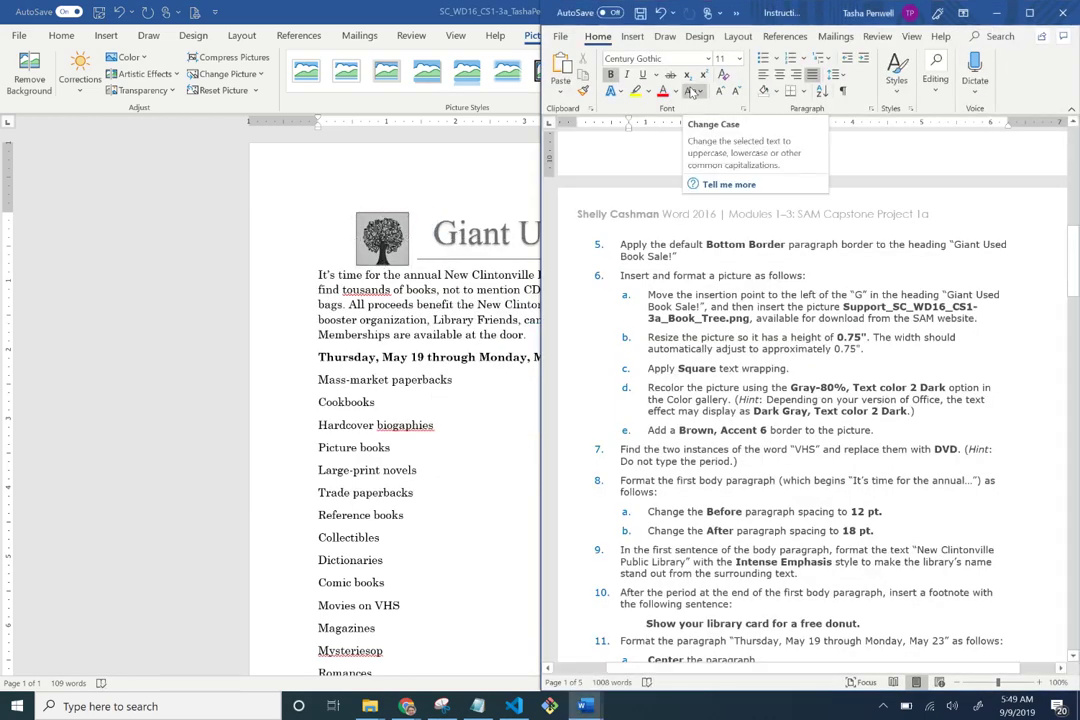
pyautogui.scroll(-2, 740, 457)
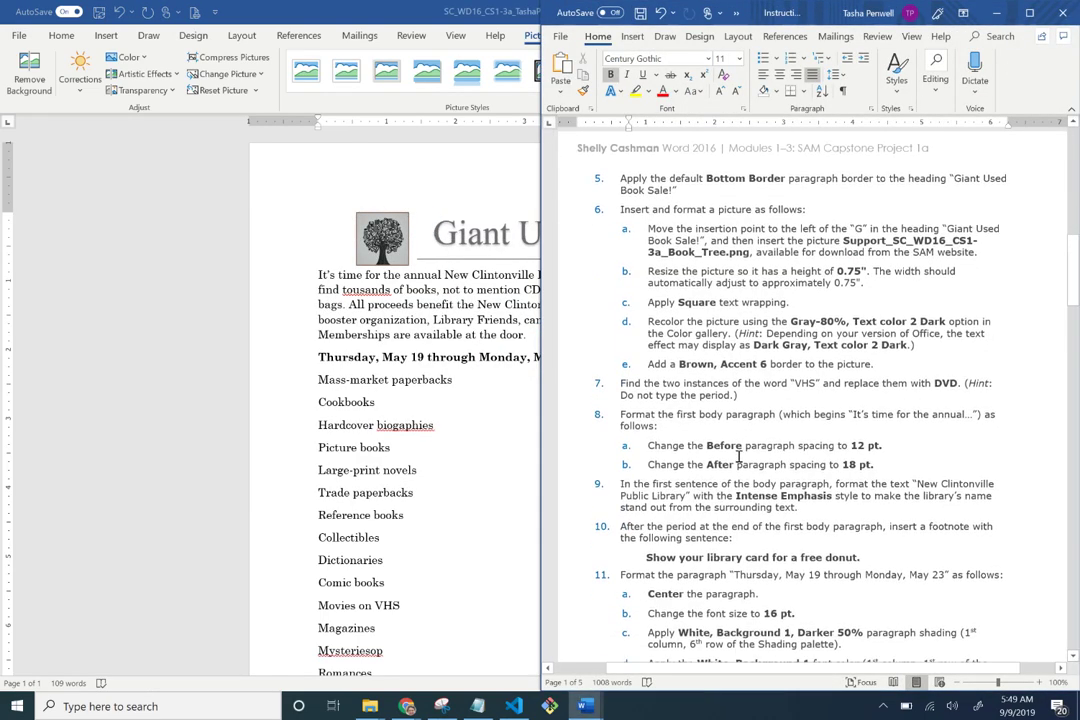
pyautogui.scroll(-3, 740, 457)
pyautogui.hotkey('alt', 'Tab')
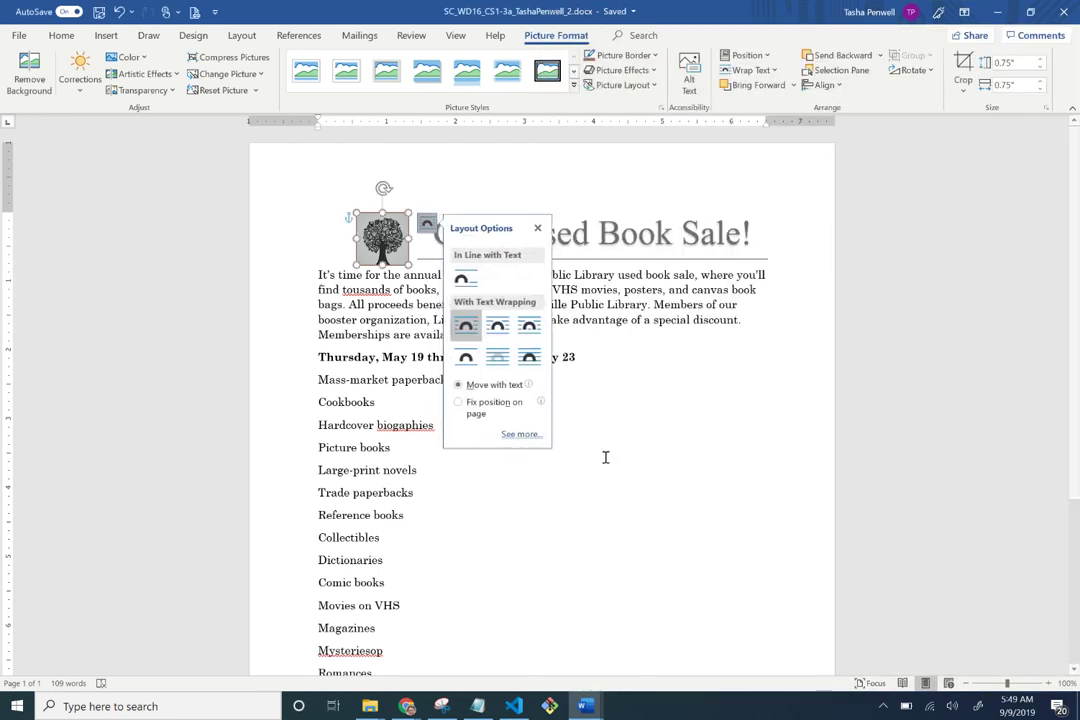
pyautogui.click(861, 367)
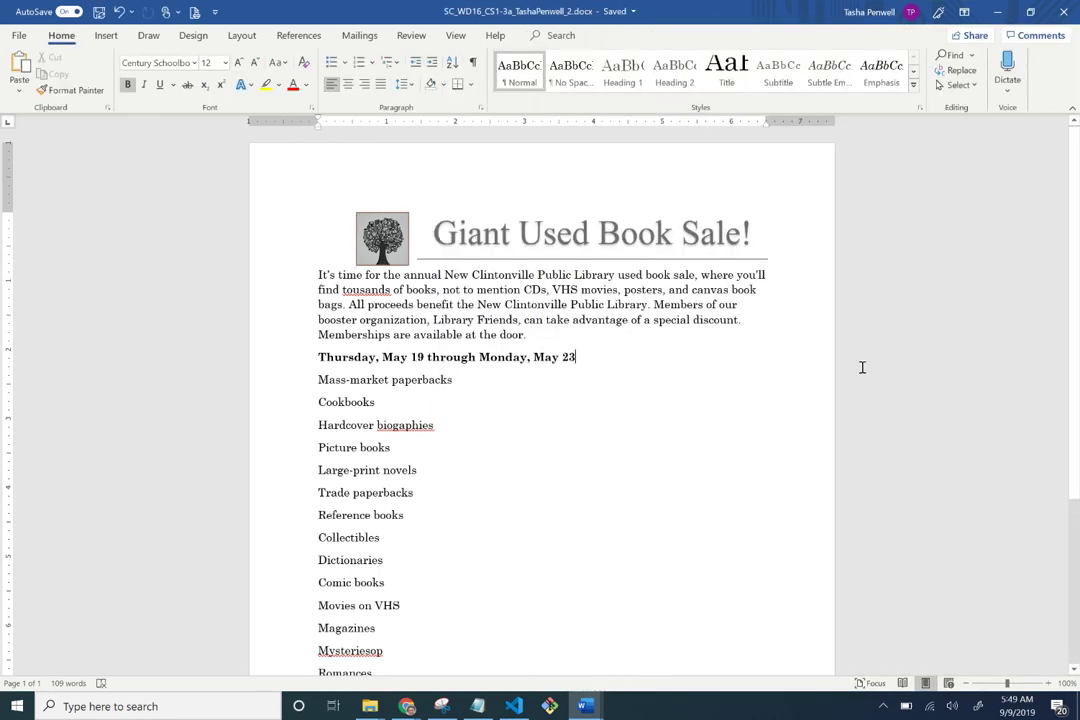
# Search the flyer for 'VHS' in the Navigation pane and open its search options.
pyautogui.hotkey('ctrl', 'f')
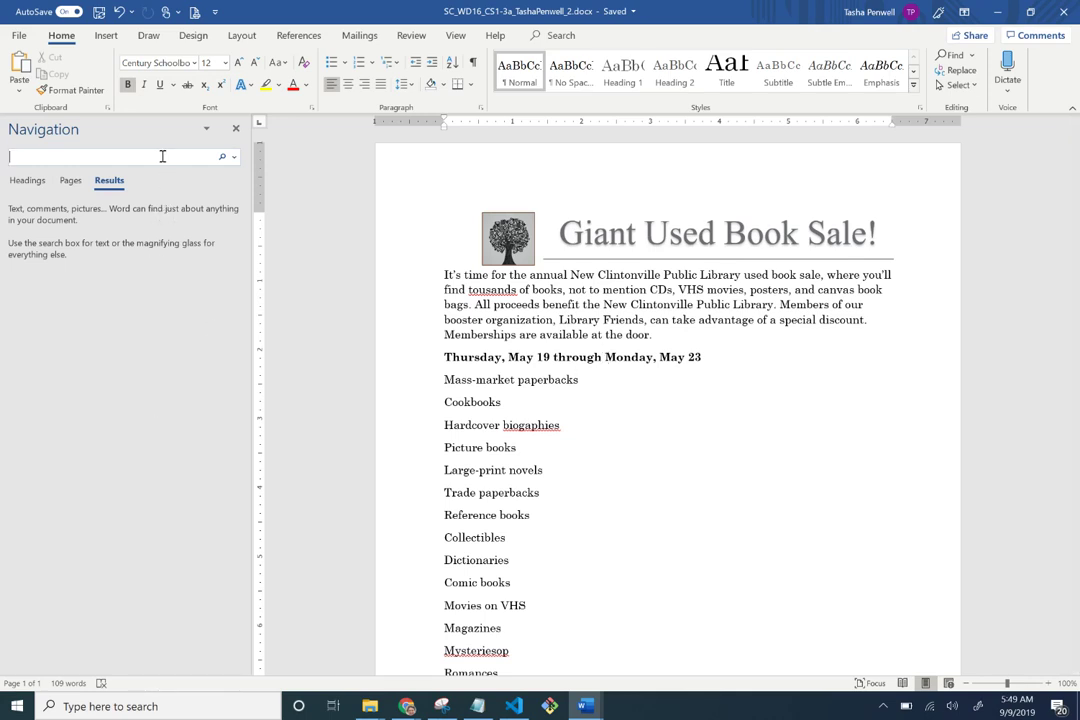
pyautogui.write('VHS')
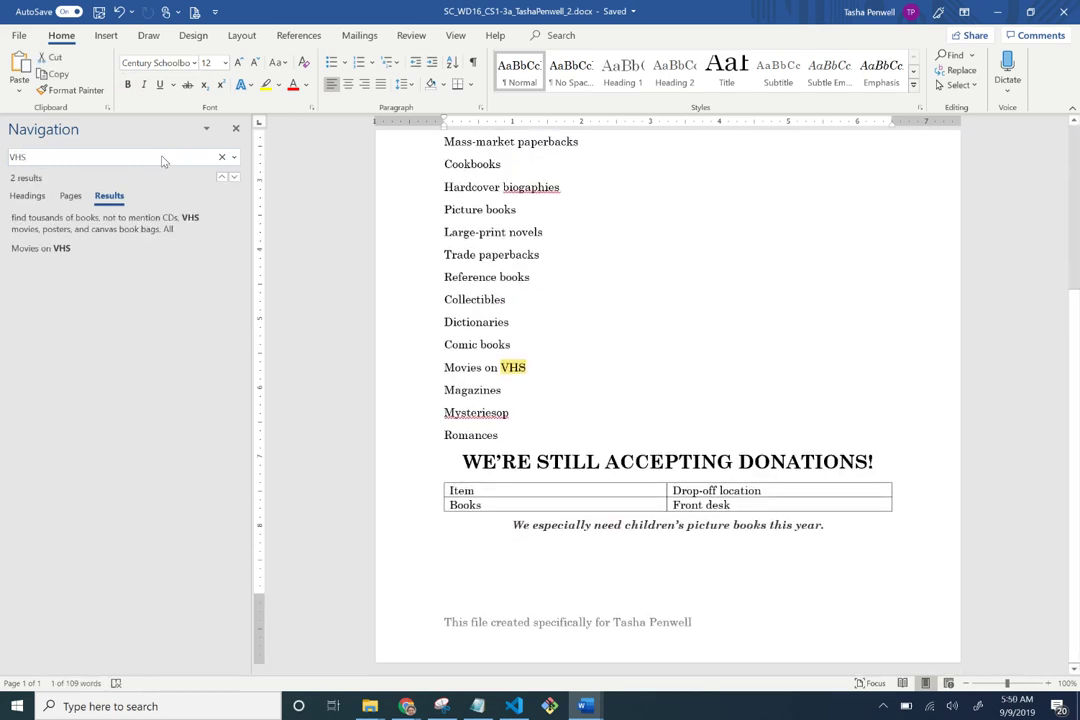
pyautogui.click(234, 158)
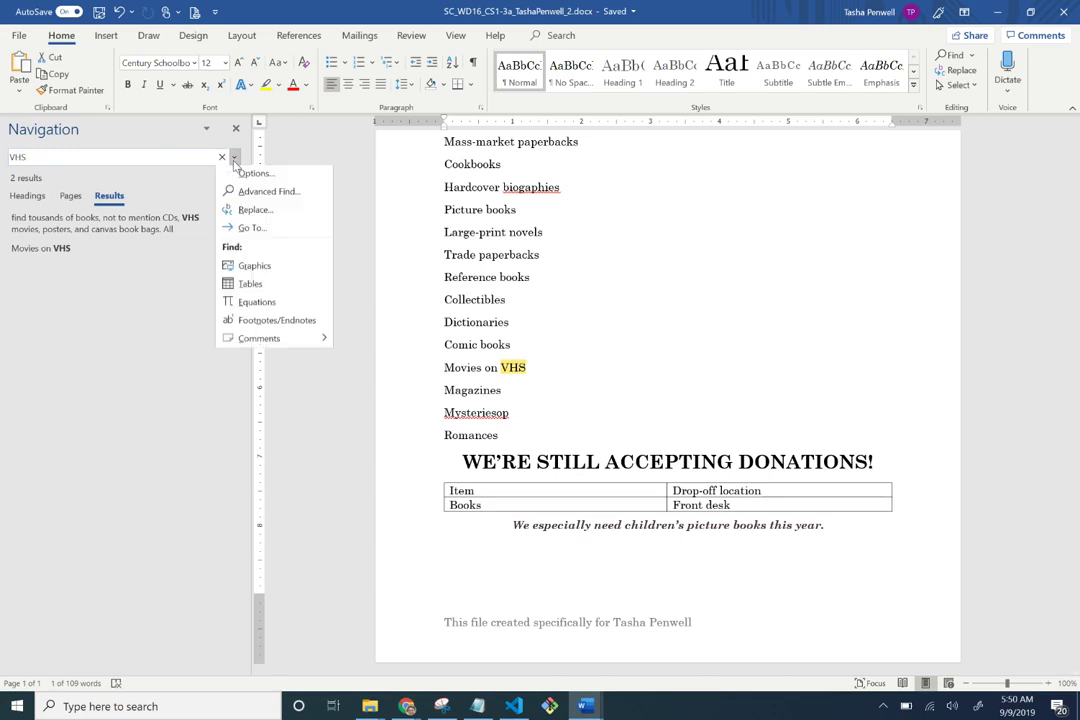
# Replace all VHS occurrences with DVD and close Find and Replace.
pyautogui.click(231, 217)
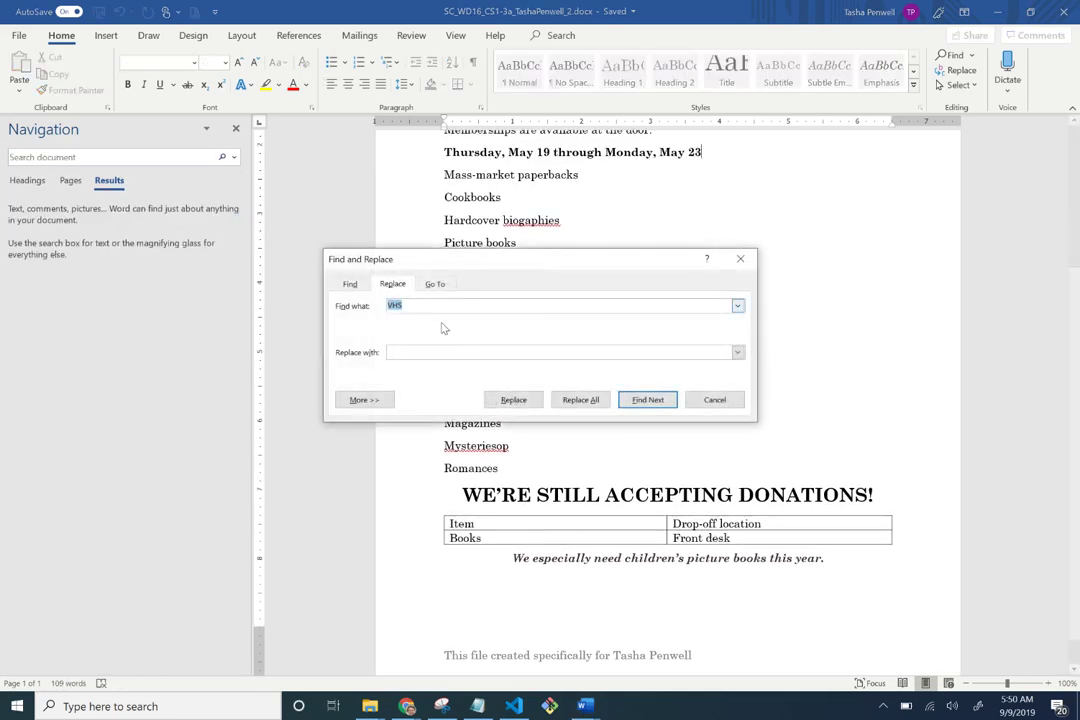
pyautogui.click(436, 353)
pyautogui.write('DVD')
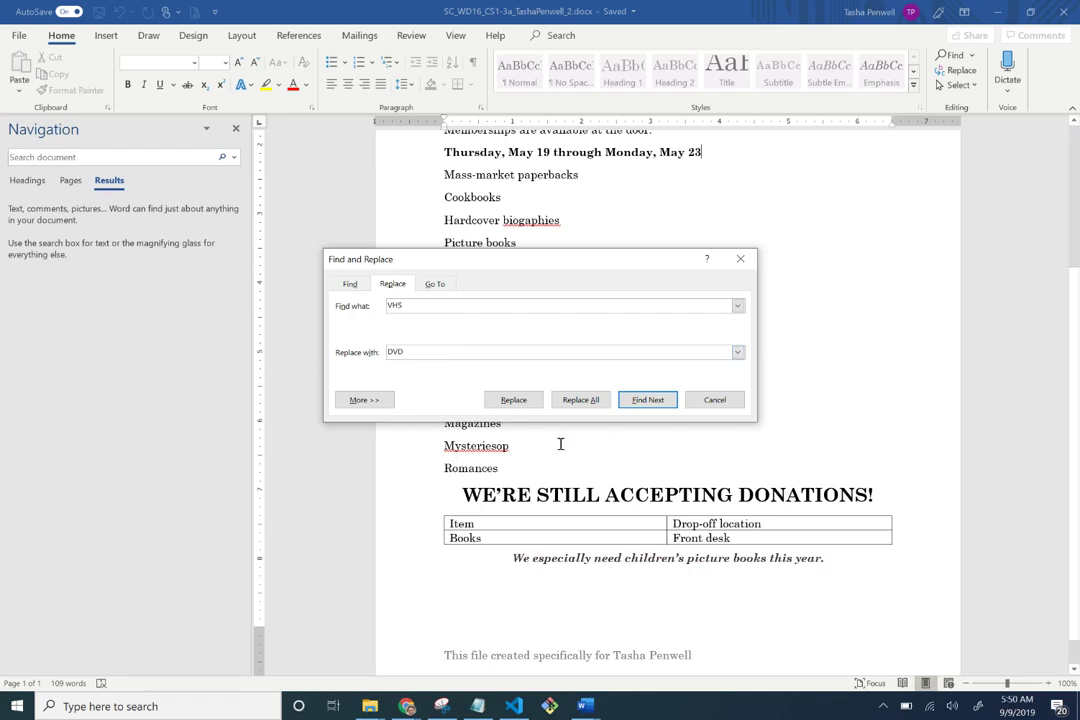
pyautogui.click(584, 398)
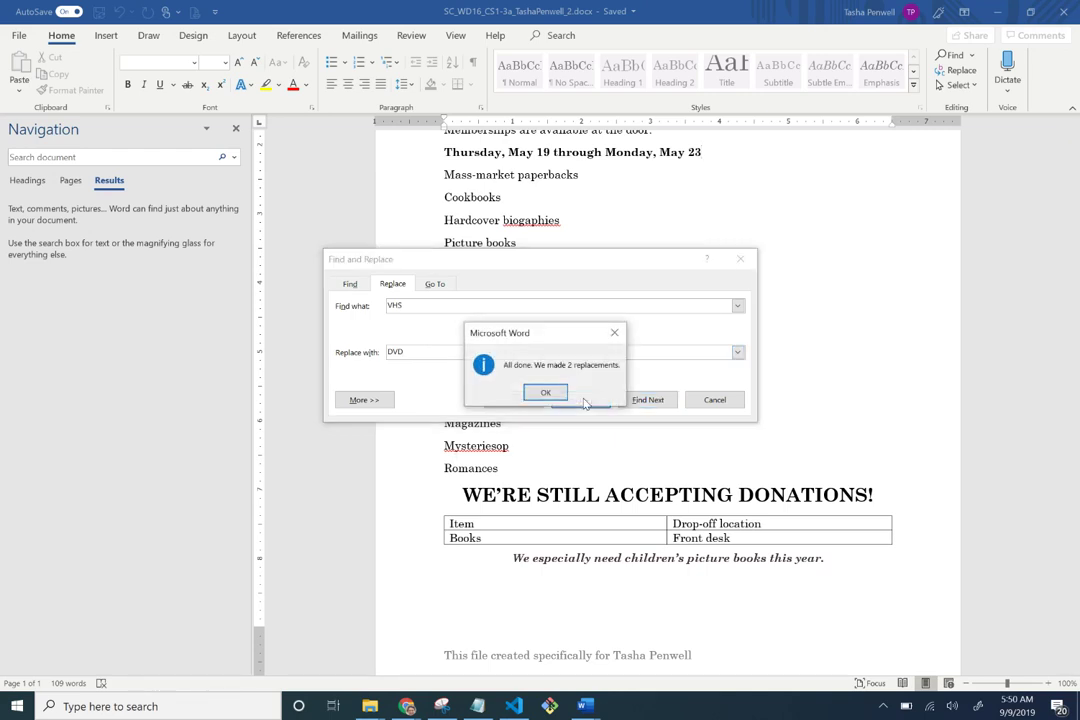
pyautogui.click(557, 393)
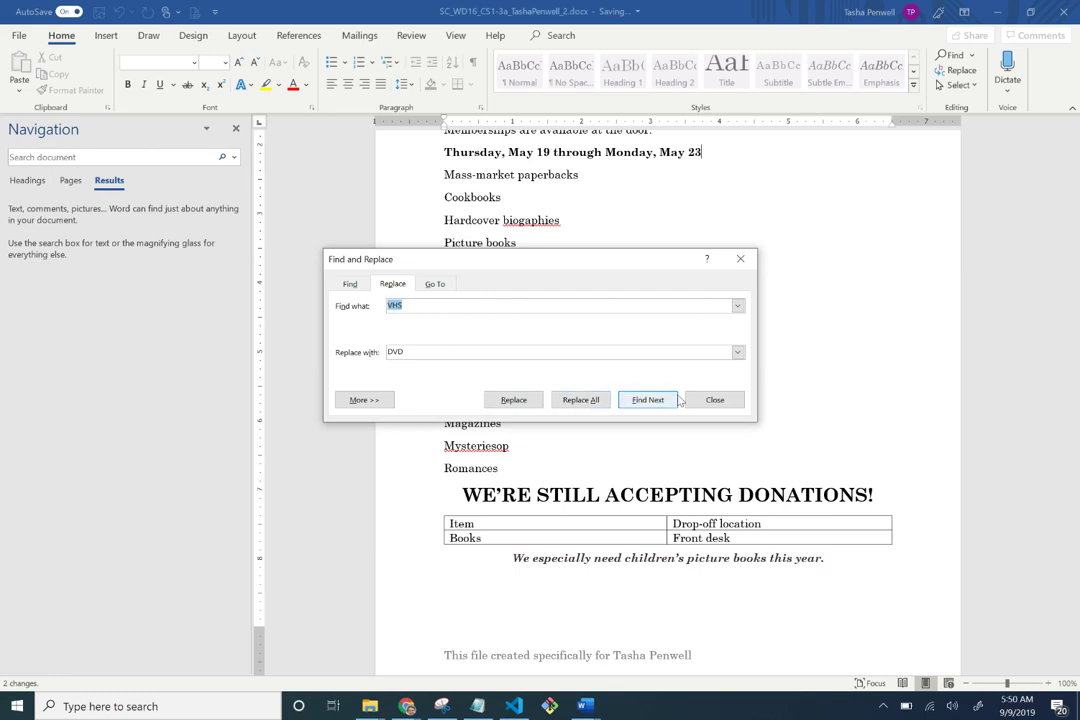
pyautogui.click(715, 400)
pyautogui.hotkey('alt', 'Tab')
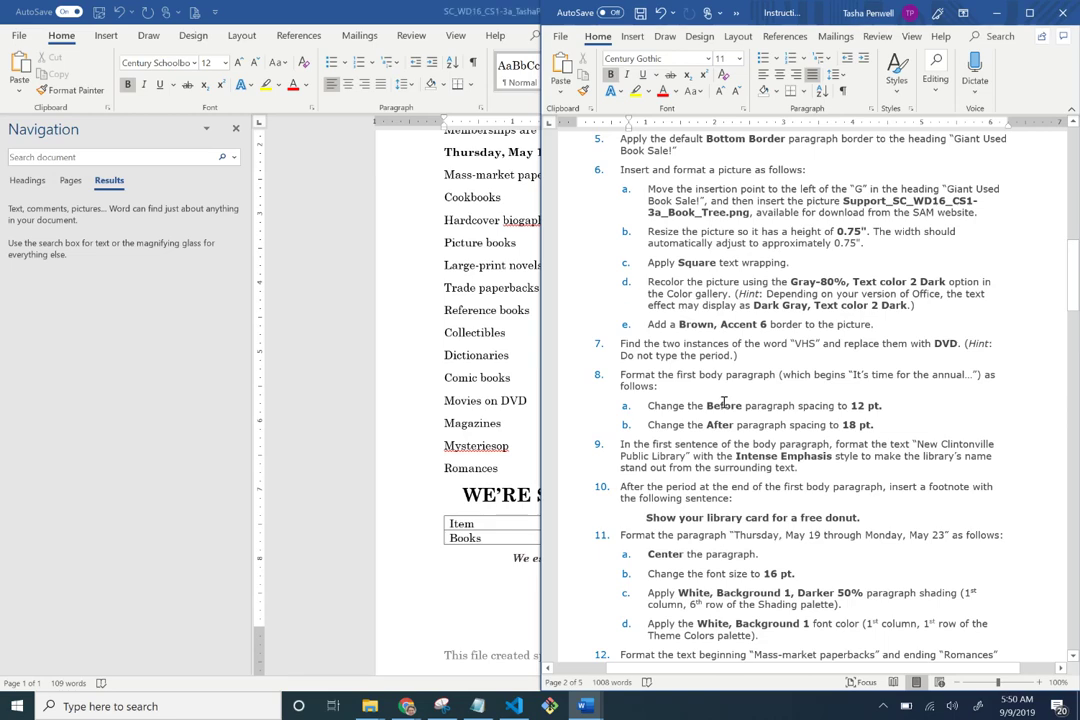
# Give the first body paragraph 12 pt spacing before and 18 pt after in Layout.
pyautogui.scroll(-2, 723, 402)
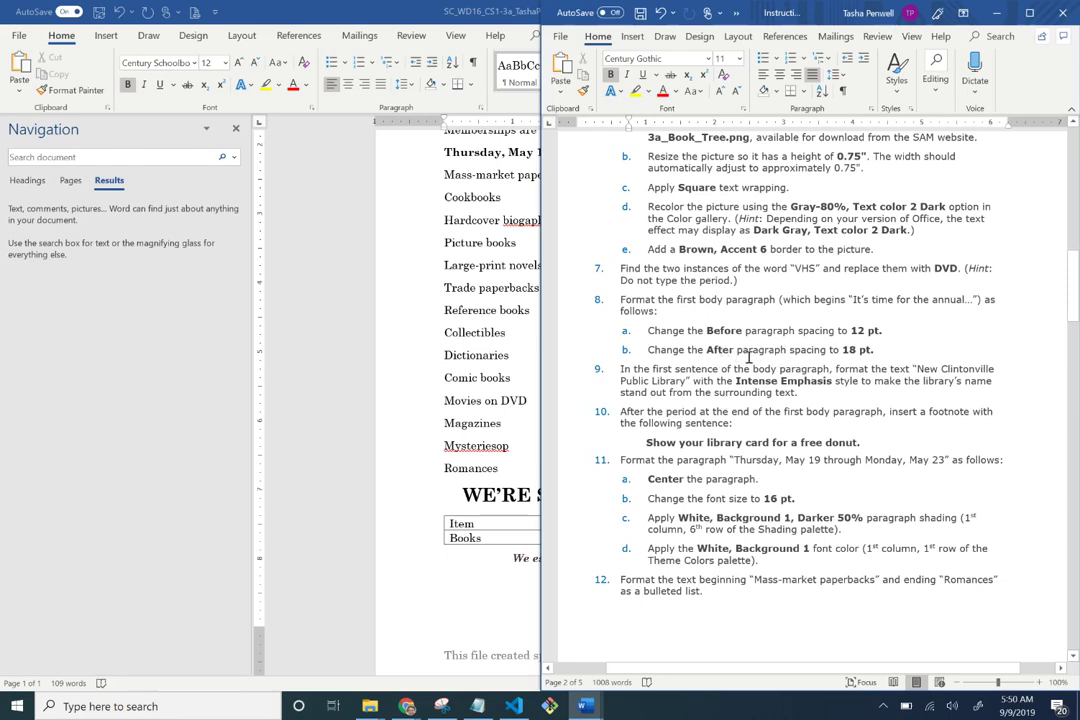
pyautogui.hotkey('alt', 'Tab')
pyautogui.scroll(4, 710, 323)
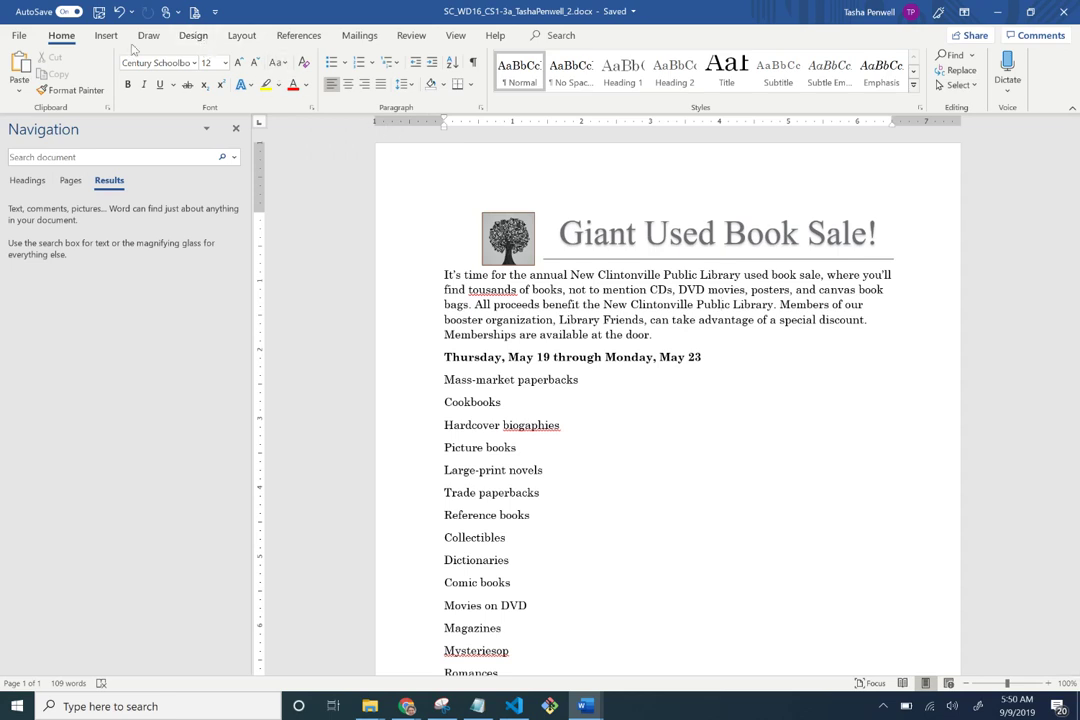
pyautogui.click(236, 37)
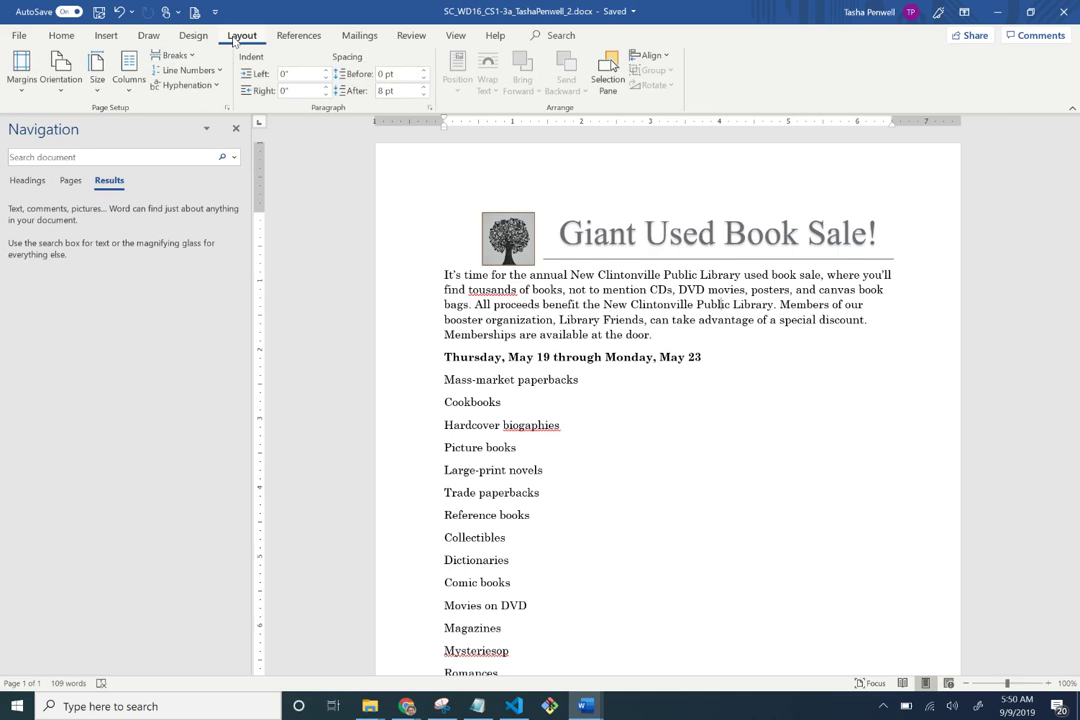
pyautogui.click(407, 78)
pyautogui.press('Home')
pyautogui.press('Delete')
pyautogui.press('Delete')
pyautogui.write('12')
pyautogui.click(380, 90)
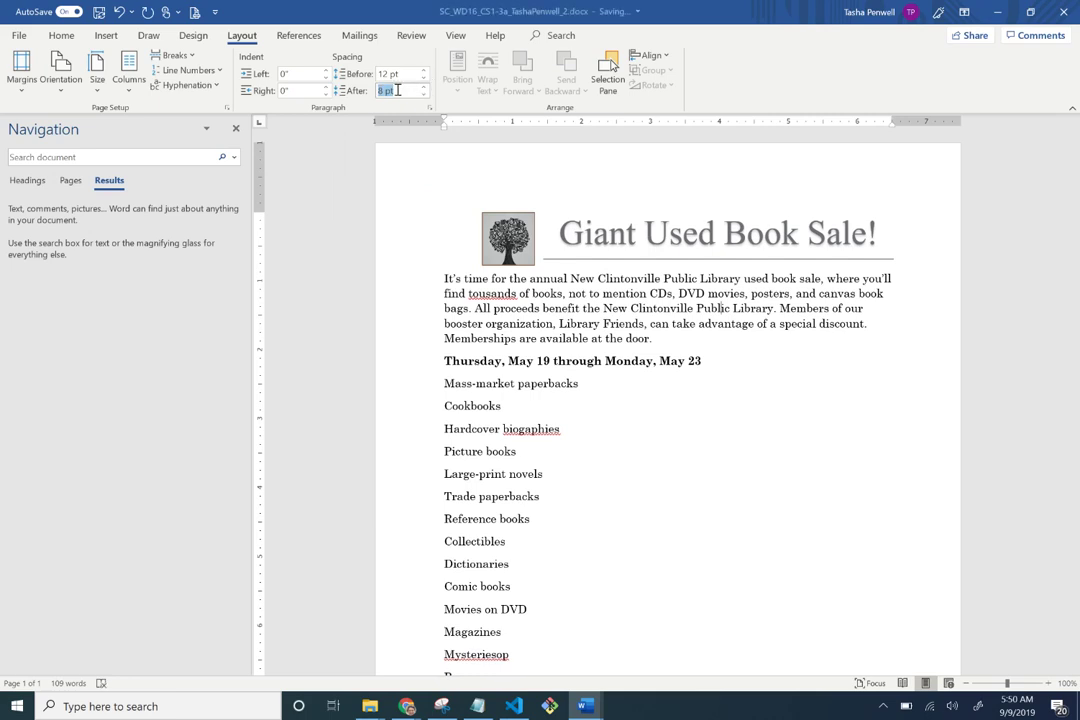
pyautogui.press('BackSpace')
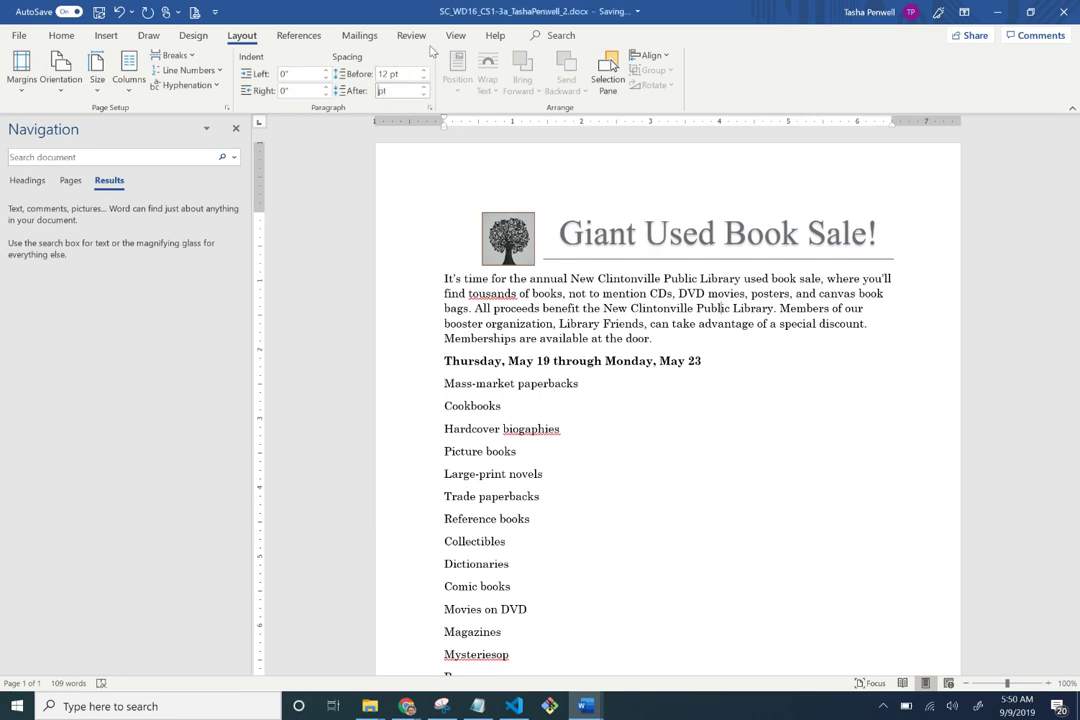
pyautogui.write('18')
pyautogui.press('Return')
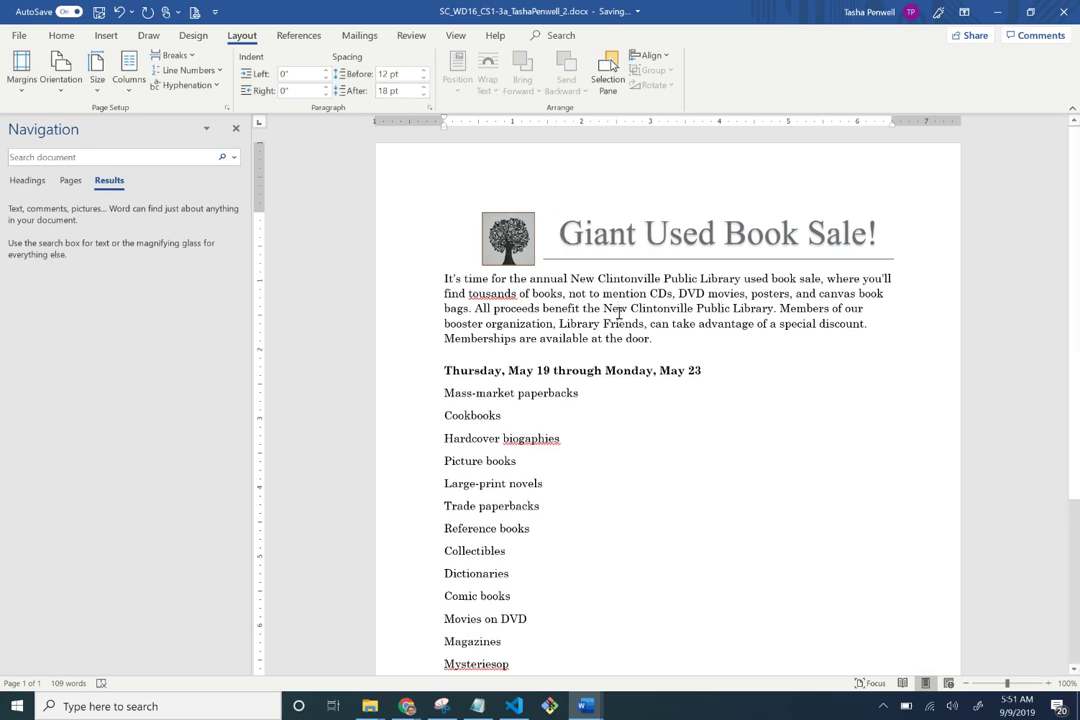
pyautogui.hotkey('alt', 'Tab')
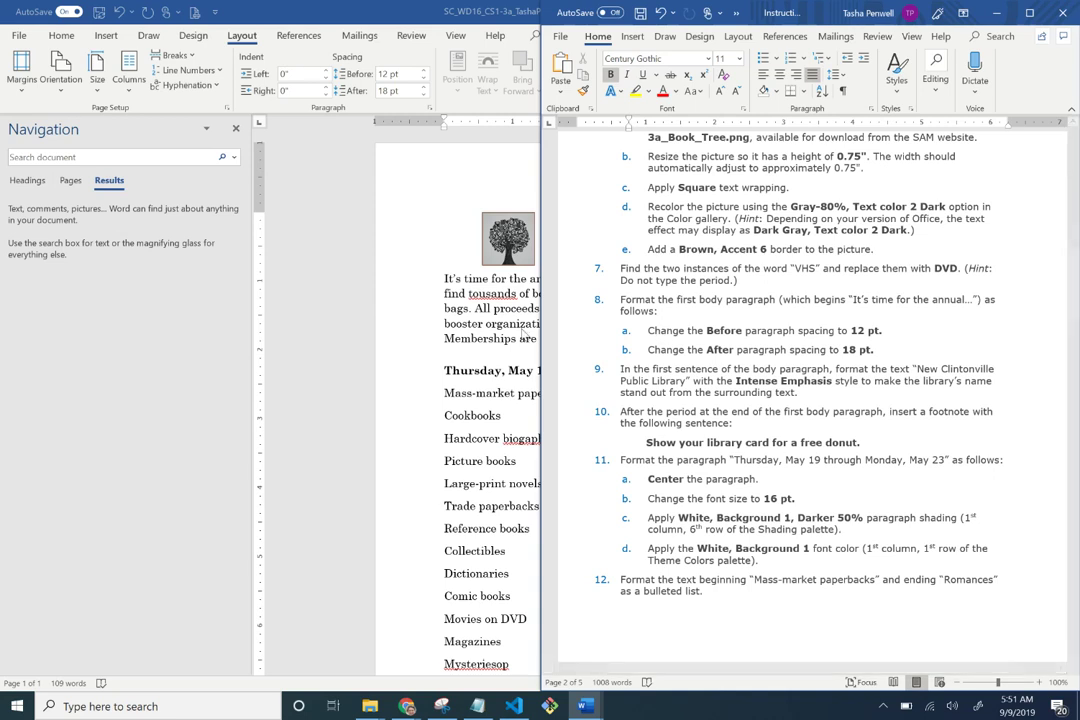
# Select 'New Clintonville Public Library' in the first sentence and browse the Text Effects gallery.
pyautogui.click(477, 350)
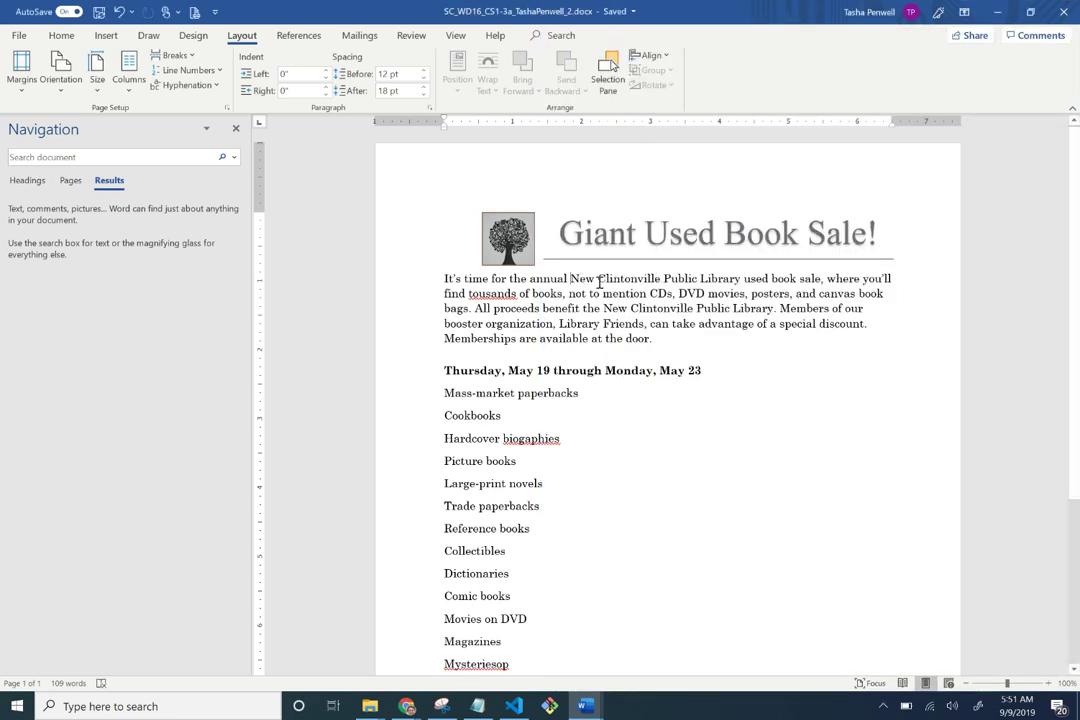
pyautogui.moveTo(571, 279); pyautogui.dragTo(736, 279)
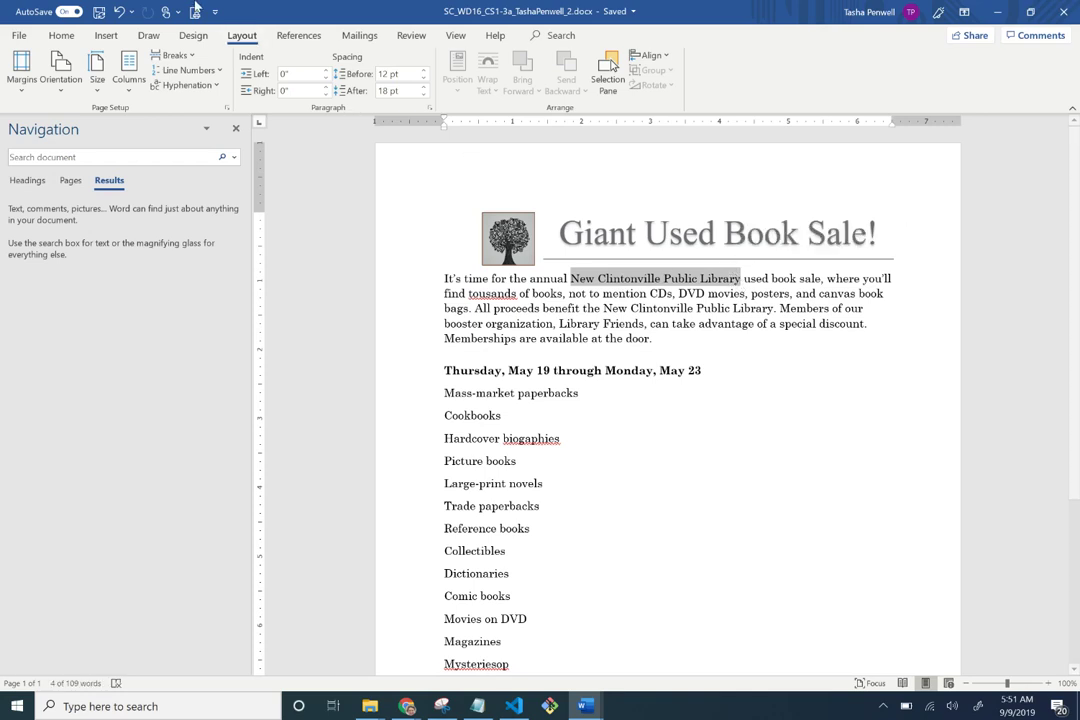
pyautogui.click(62, 35)
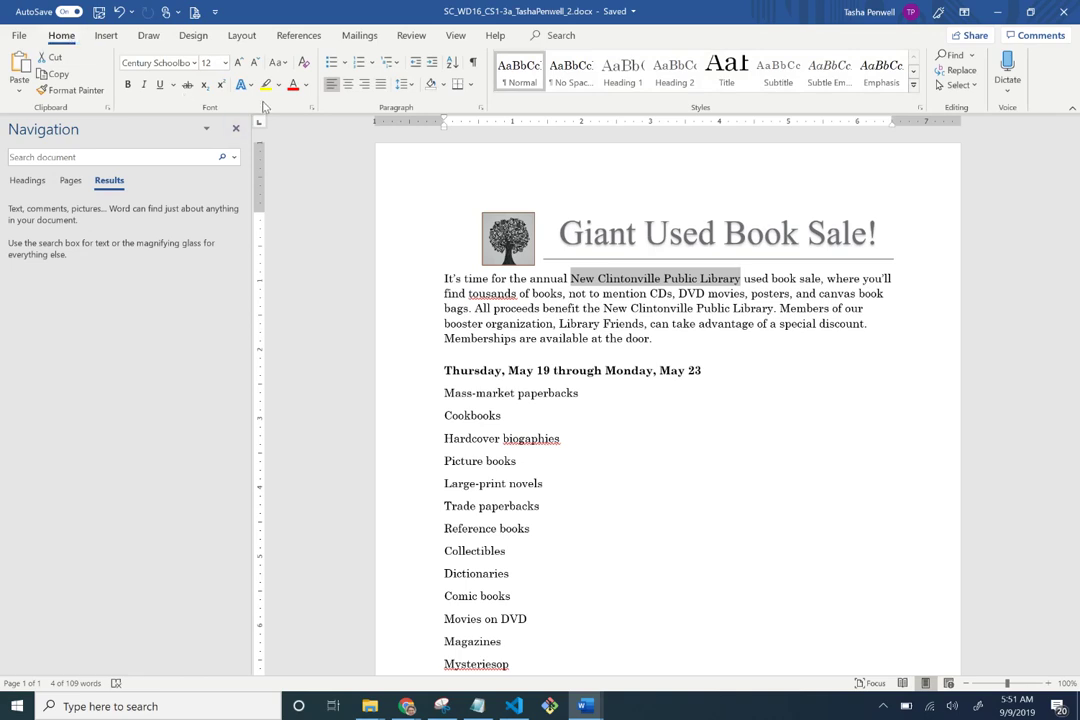
pyautogui.click(194, 36)
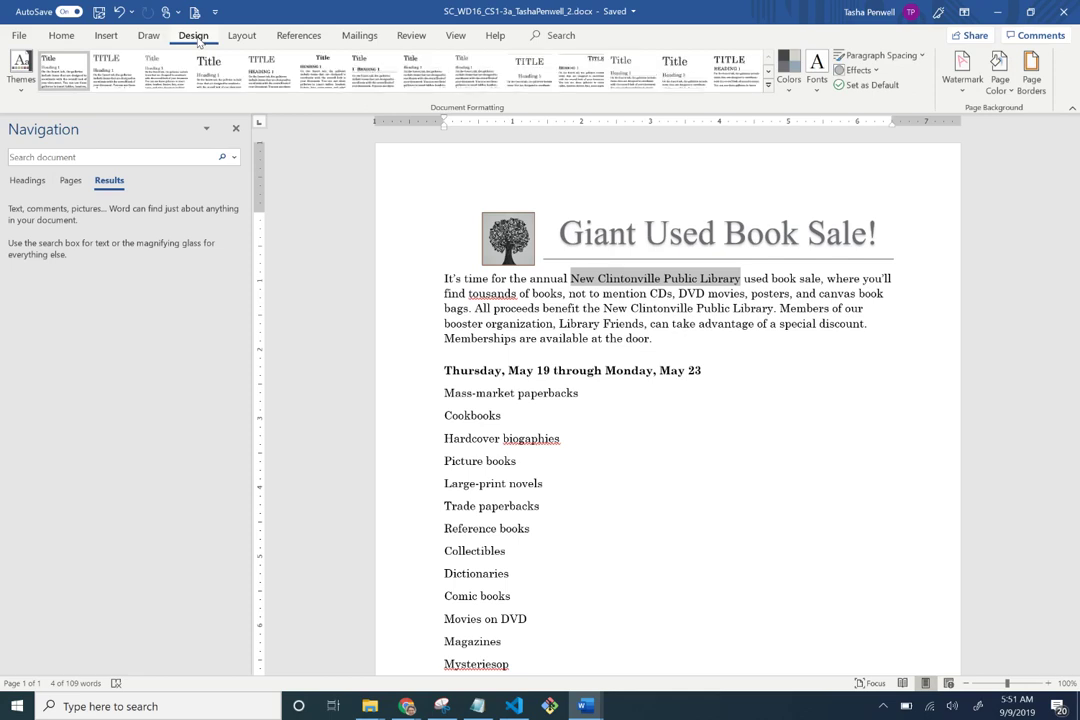
pyautogui.click(70, 38)
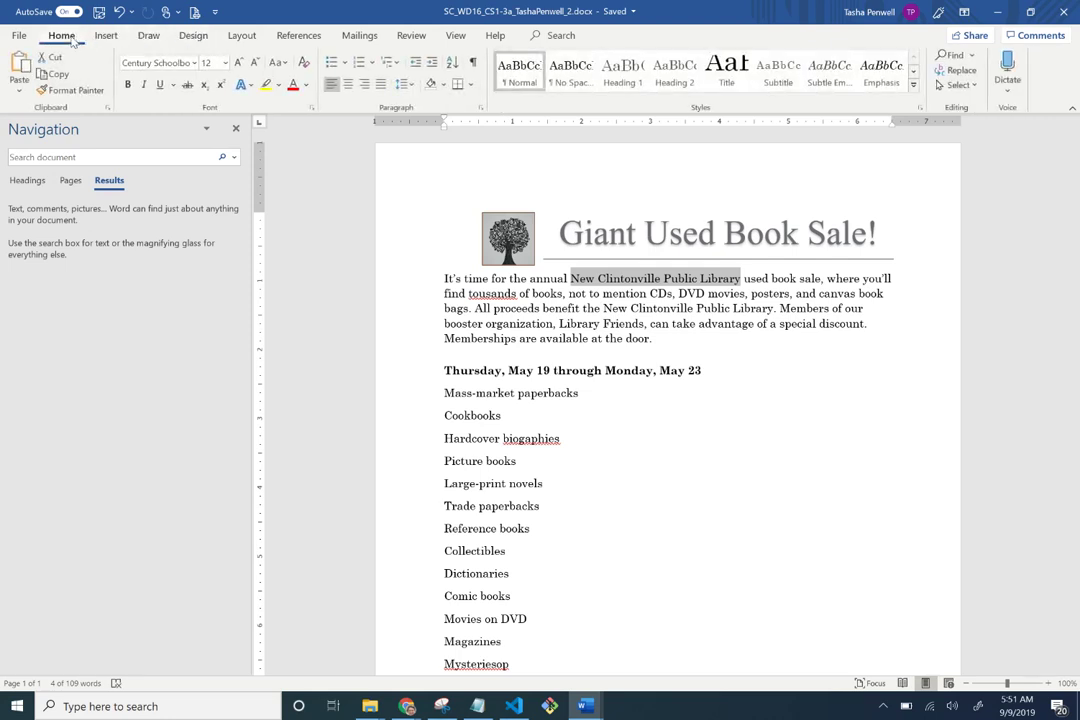
pyautogui.click(251, 86)
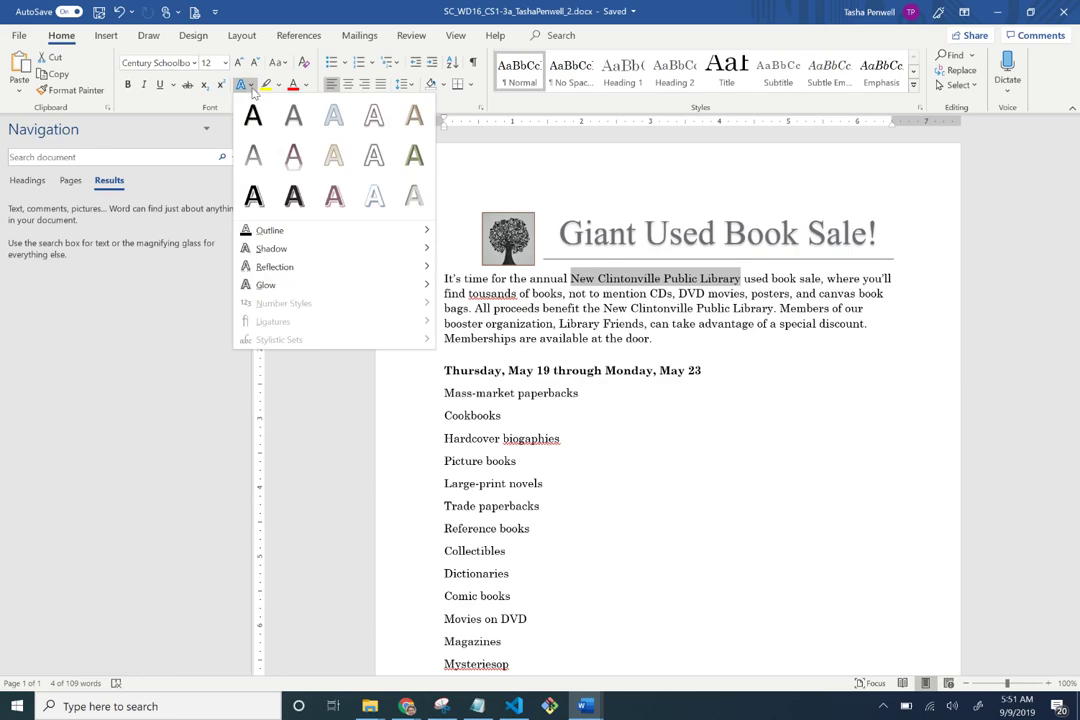
pyautogui.hotkey('alt', 'Tab')
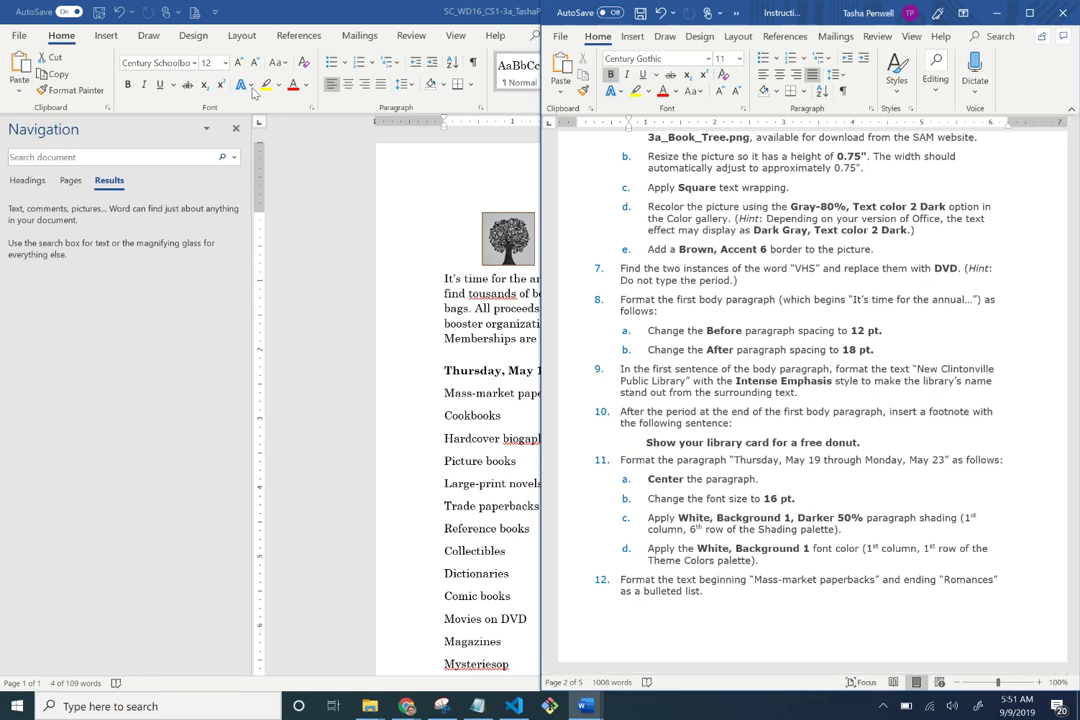
pyautogui.hotkey('alt', 'Tab')
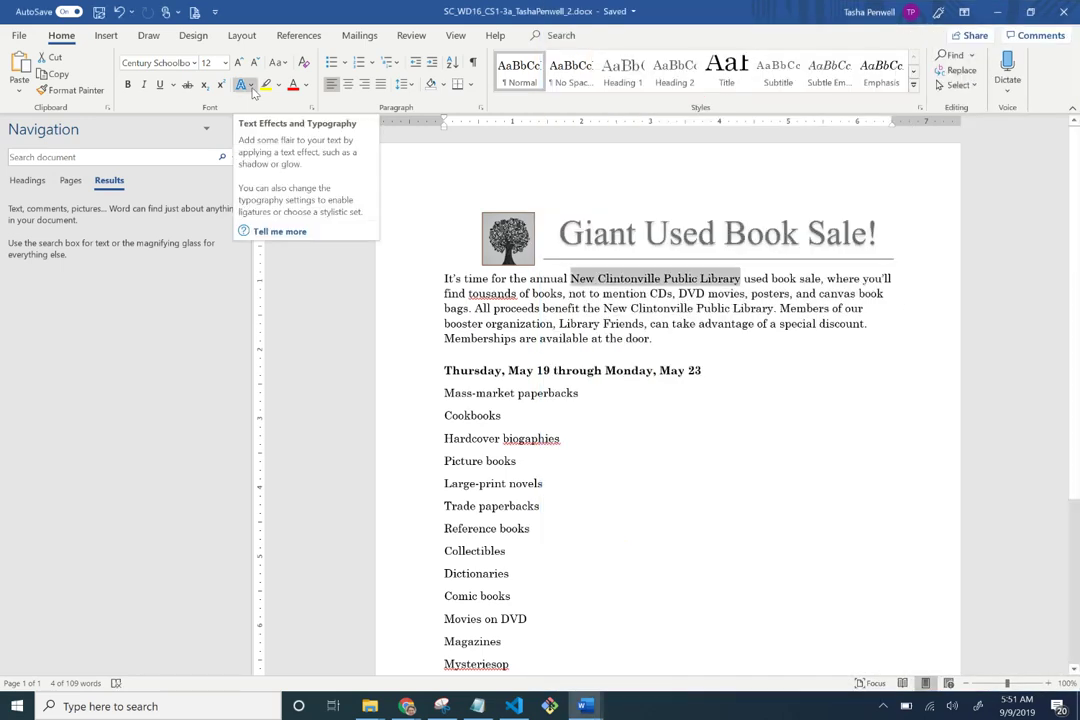
# Preview the Text Effects choices, then the Design tab's theme Fonts and Effects galleries.
pyautogui.click(252, 86)
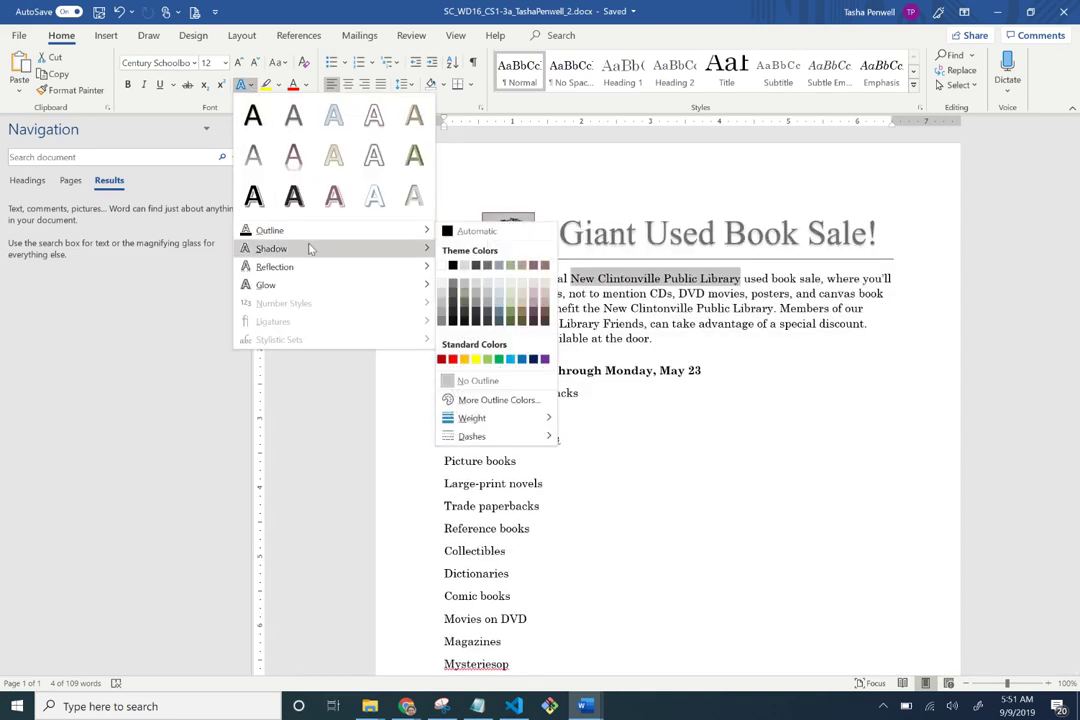
pyautogui.moveTo(309, 249)
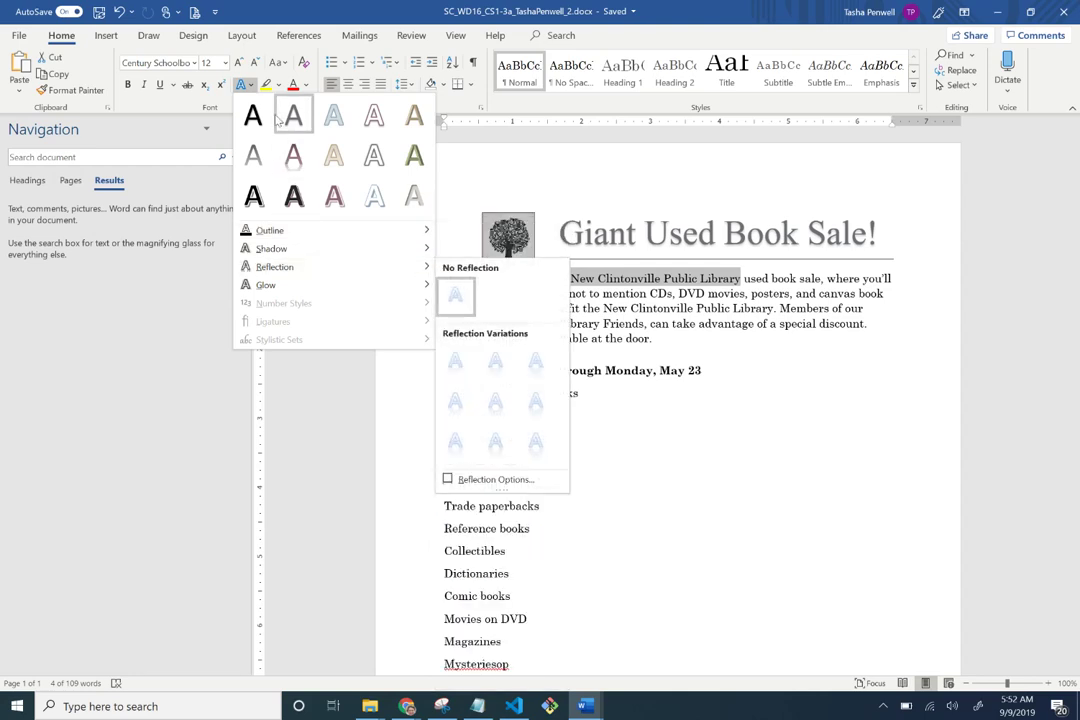
pyautogui.click(183, 40)
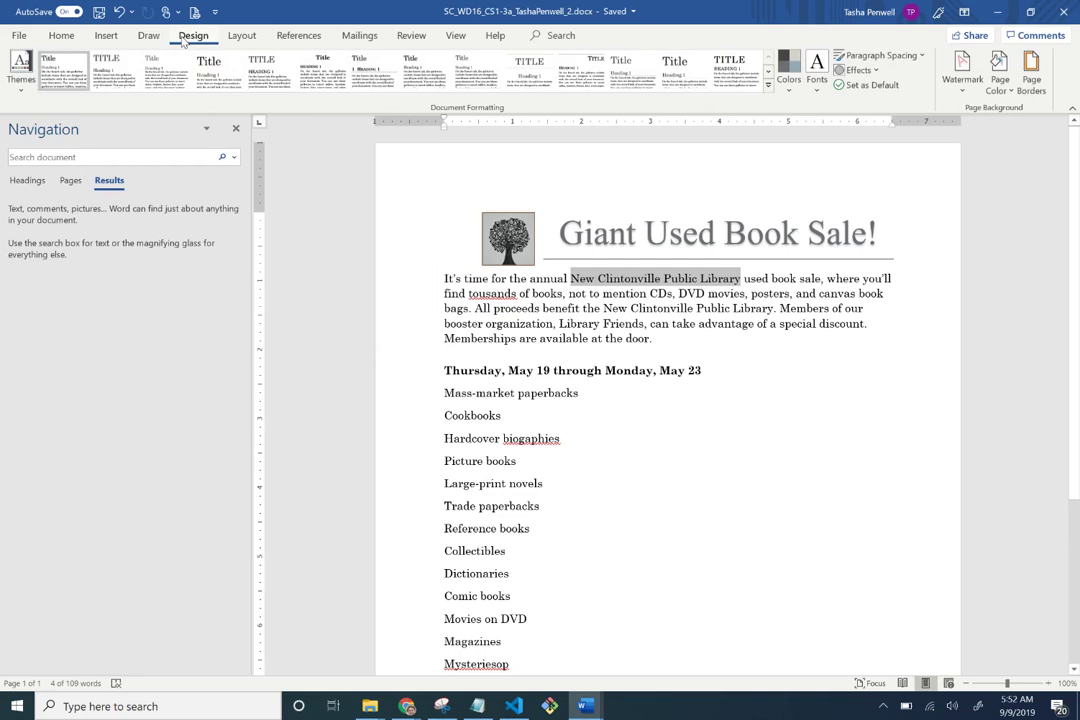
pyautogui.click(819, 90)
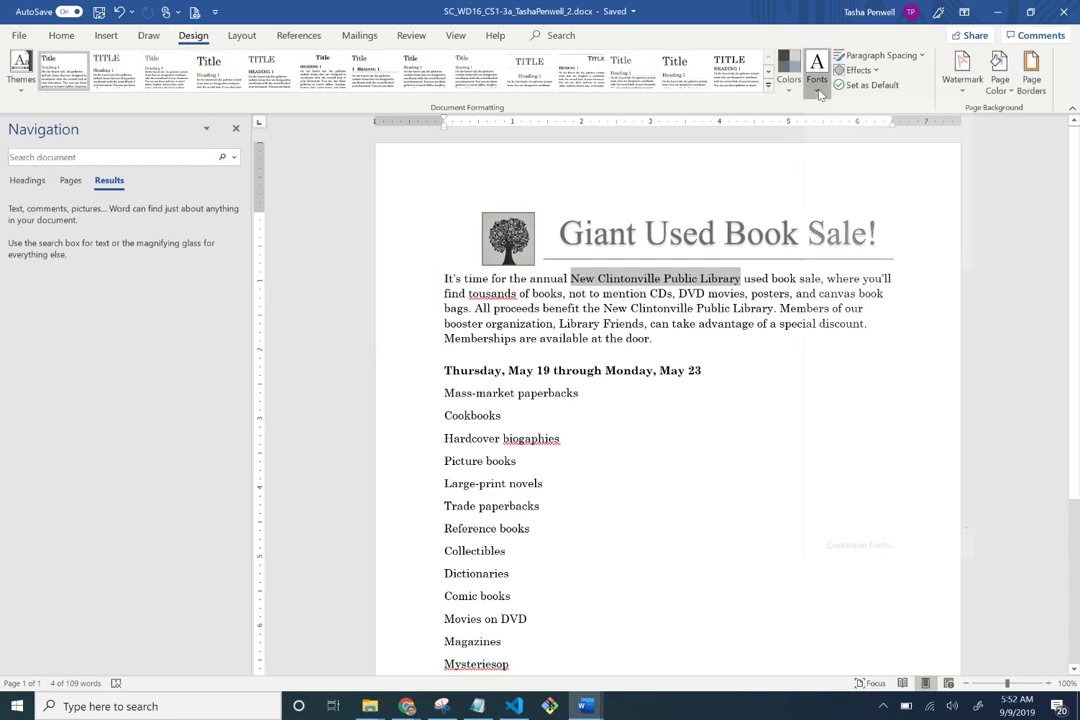
pyautogui.click(818, 82)
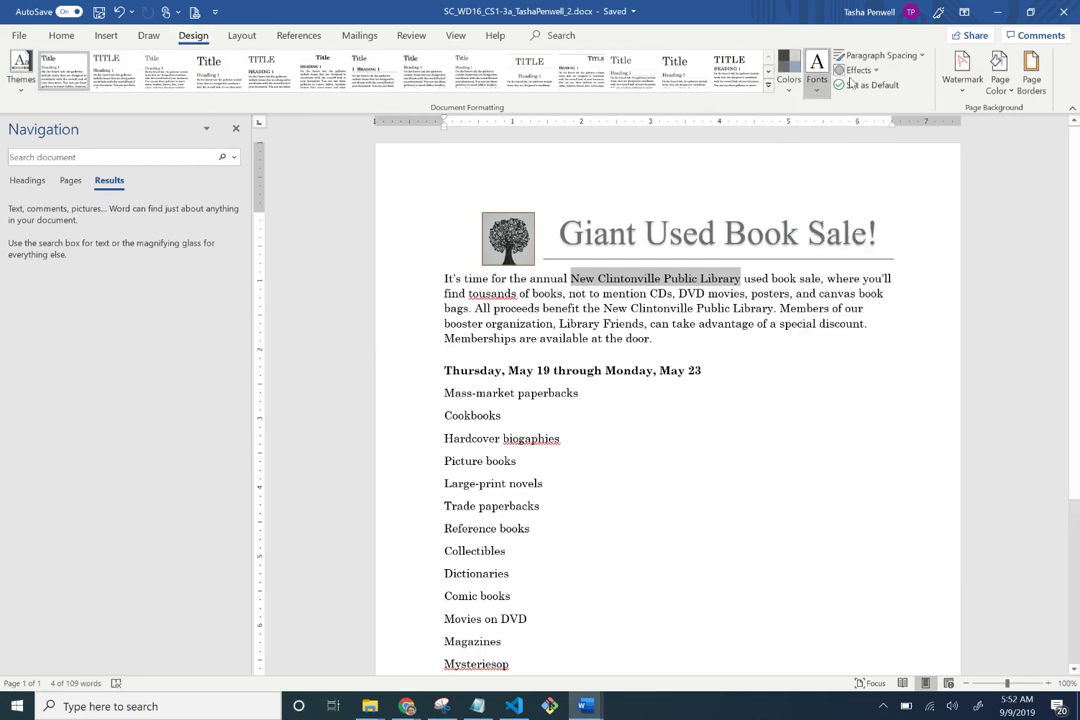
pyautogui.click(872, 71)
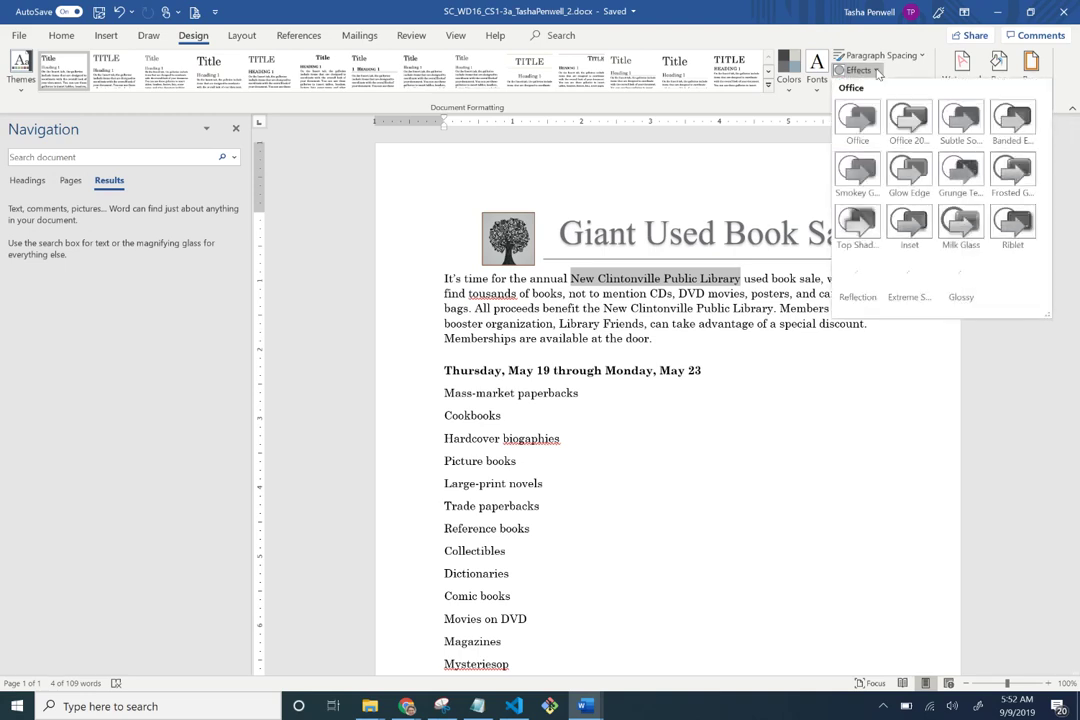
pyautogui.click(877, 73)
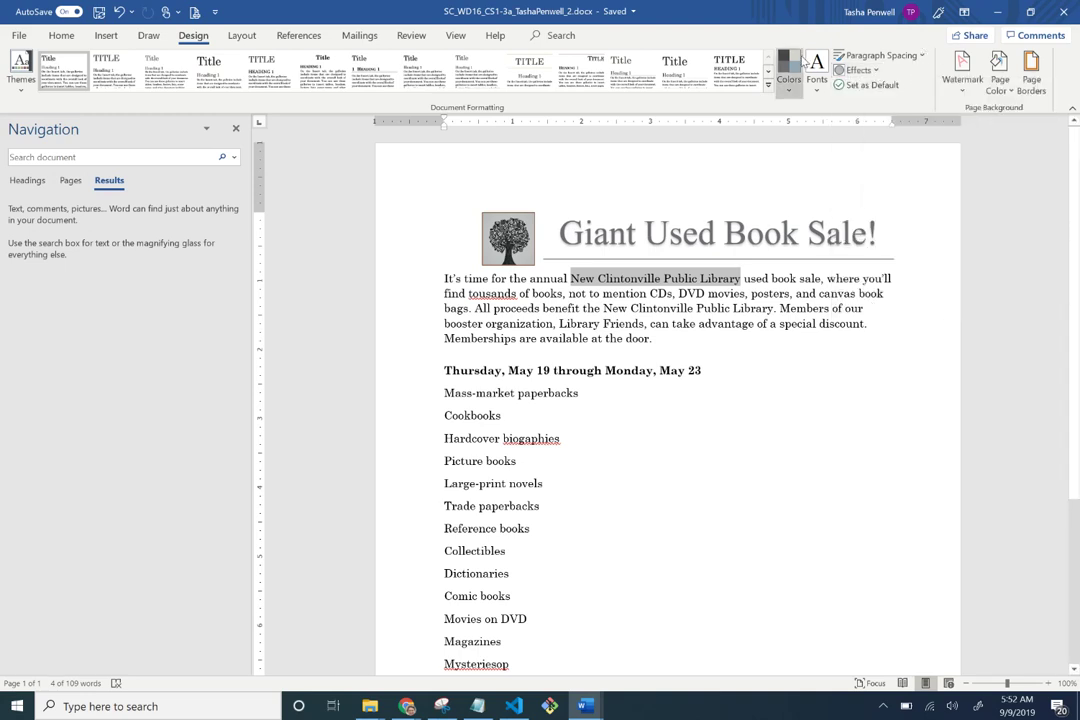
# Apply the Intense Emphasis style to 'New Clintonville Public Library' from the Styles gallery.
pyautogui.click(245, 37)
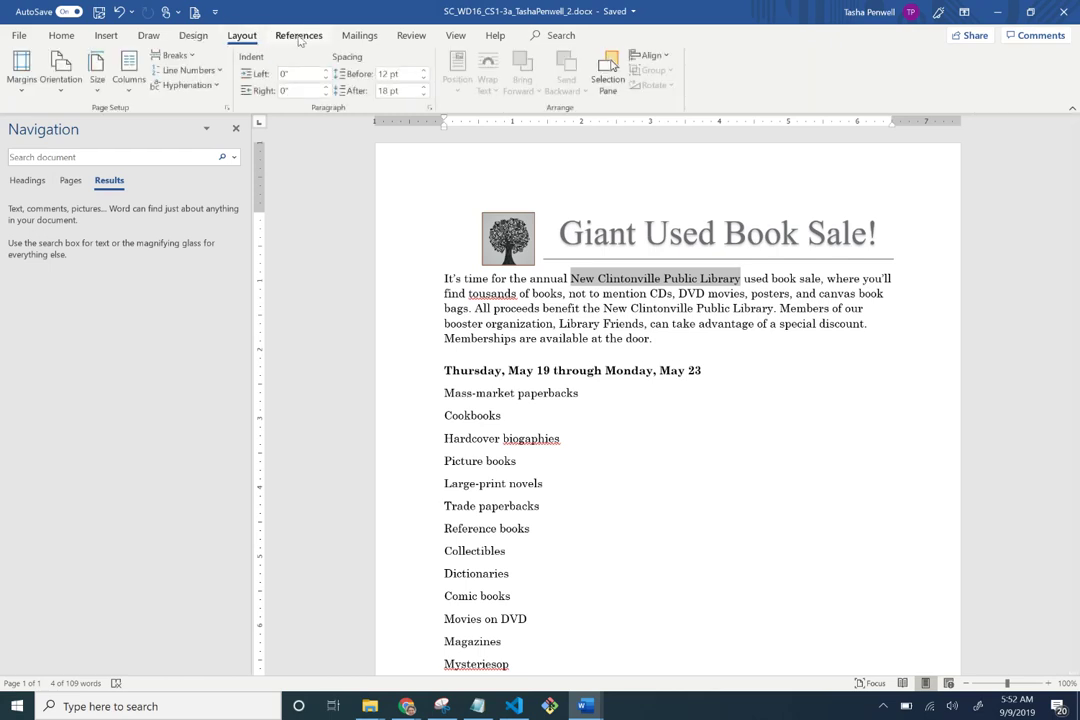
pyautogui.click(303, 37)
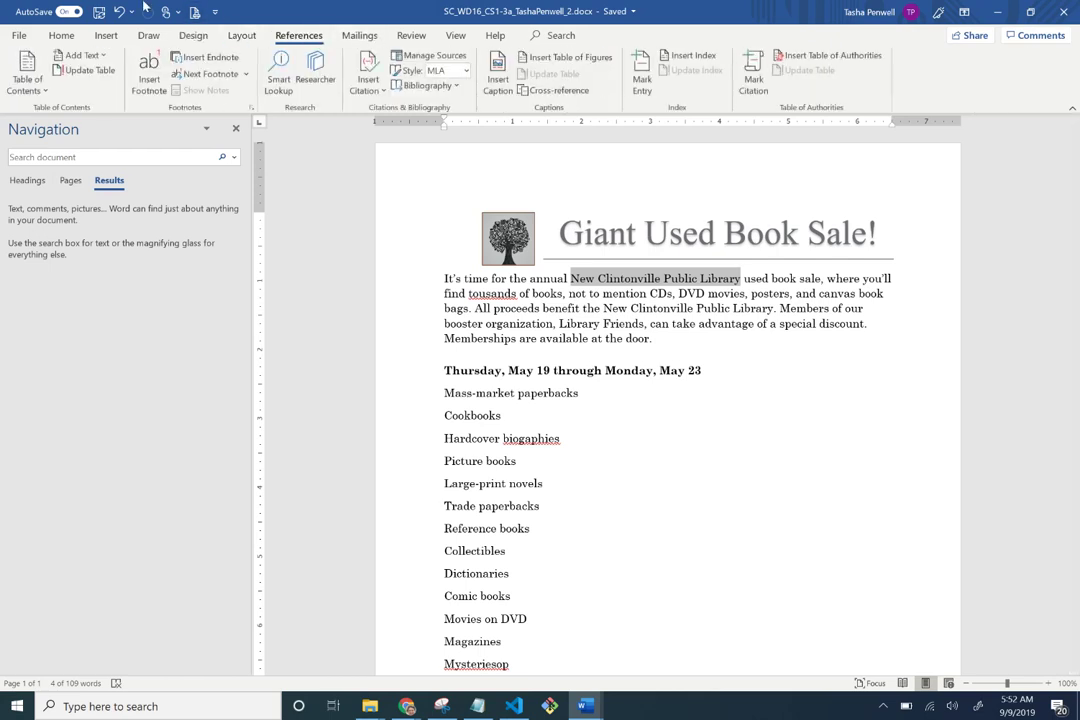
pyautogui.click(63, 37)
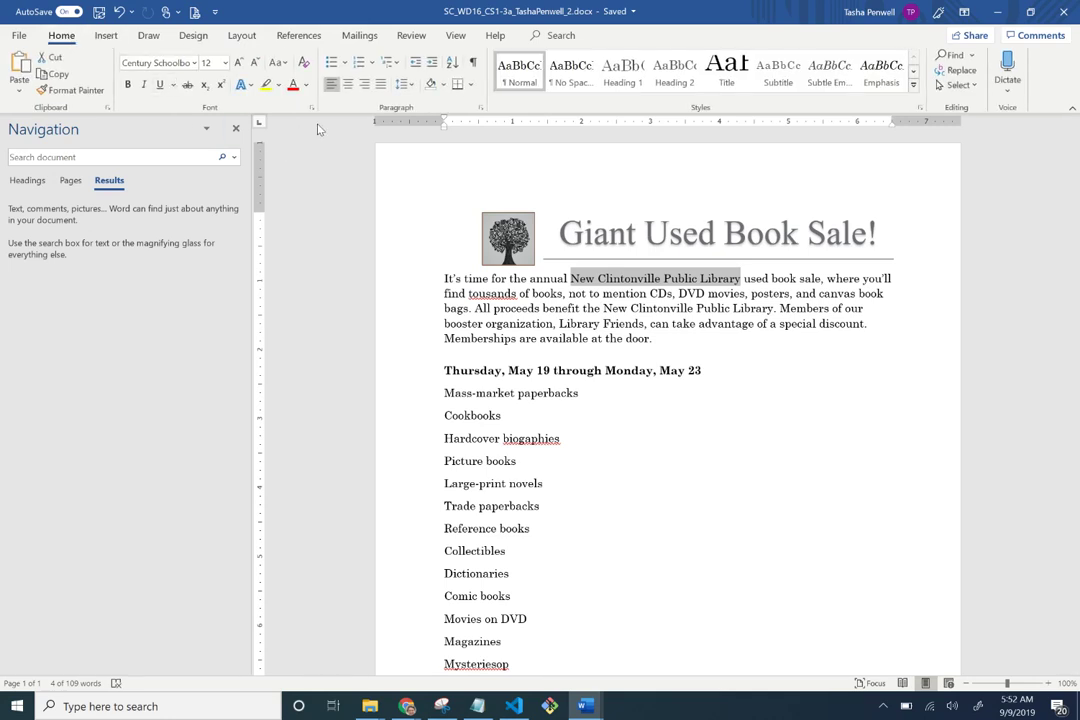
pyautogui.click(913, 89)
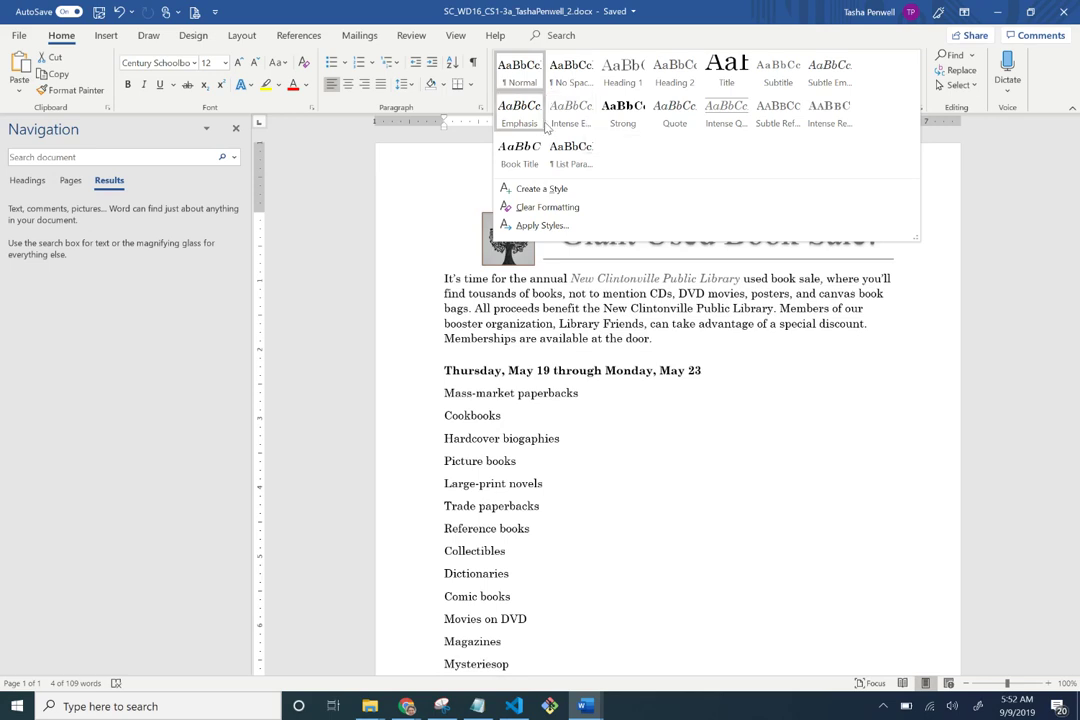
pyautogui.click(337, 174)
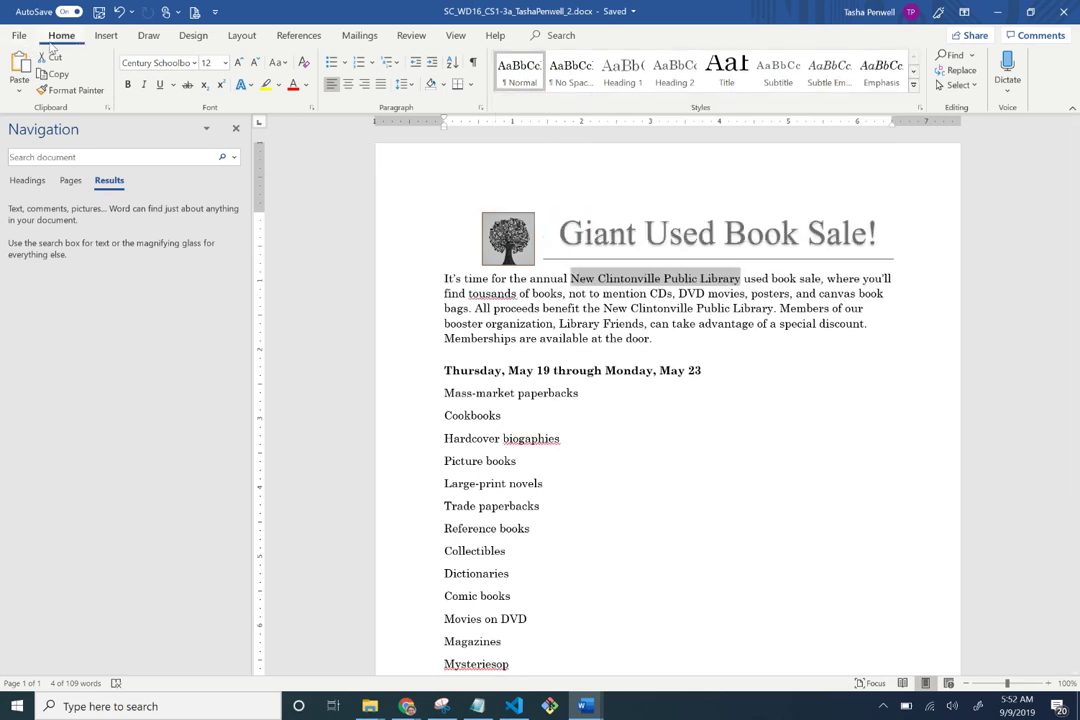
pyautogui.click(913, 85)
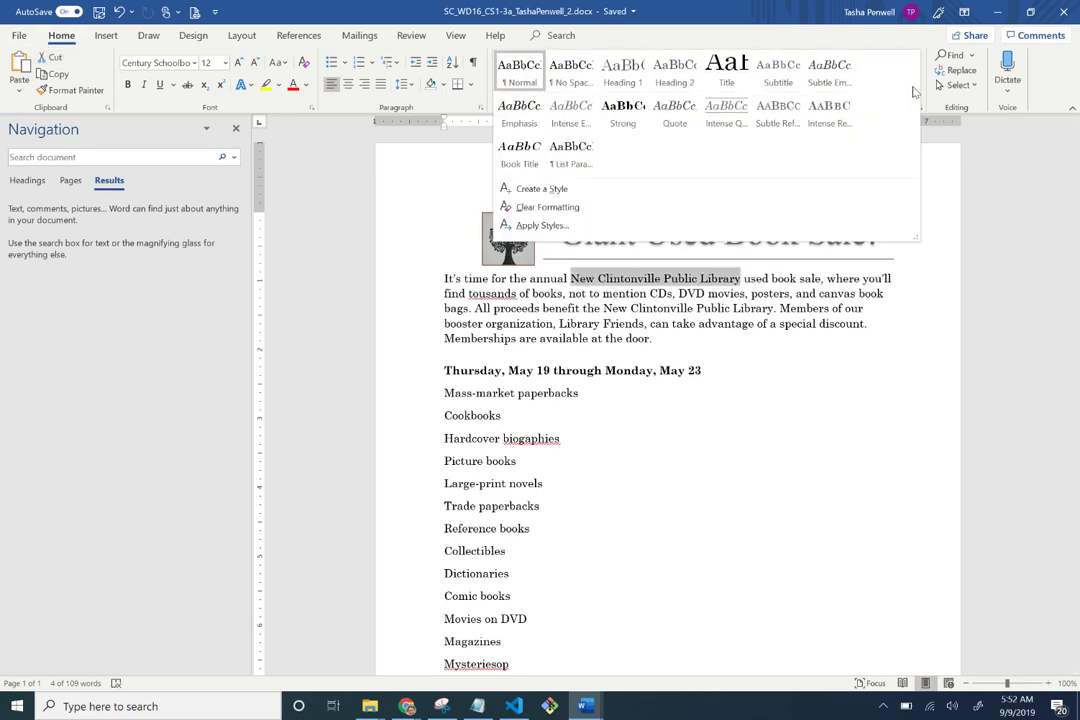
pyautogui.click(593, 118)
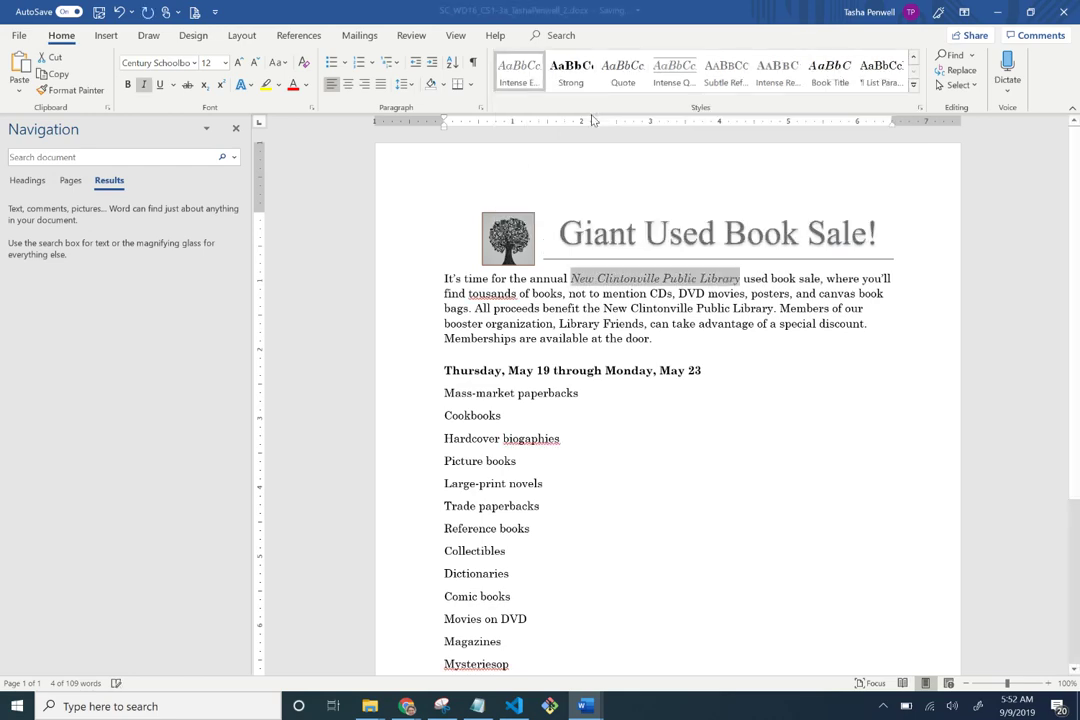
pyautogui.hotkey('alt', 'Tab')
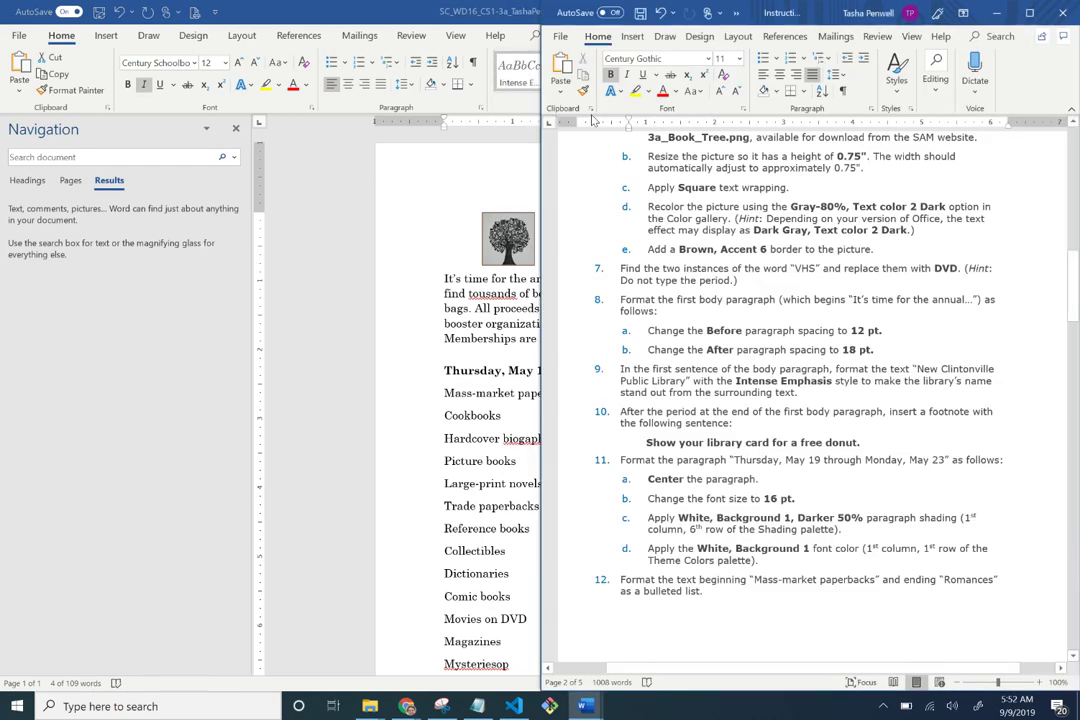
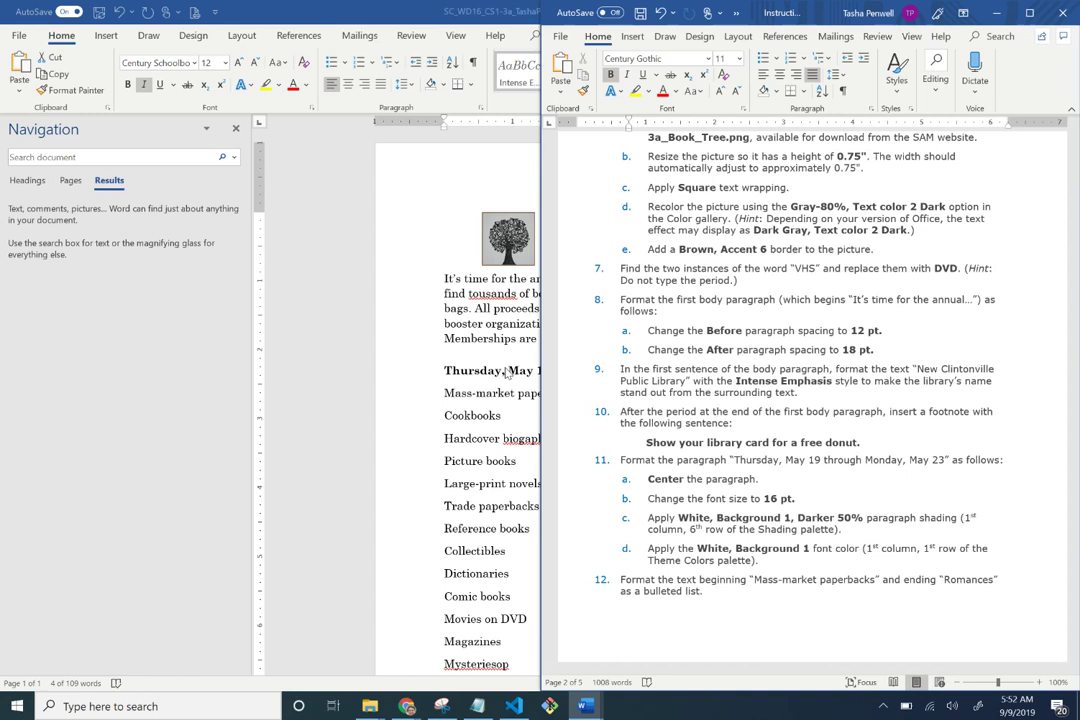
# Copy the footnote sentence from the instructions and bring the flyer forward.
pyautogui.moveTo(862, 443); pyautogui.dragTo(651, 449)
pyautogui.hotkey('ctrl', 'c')
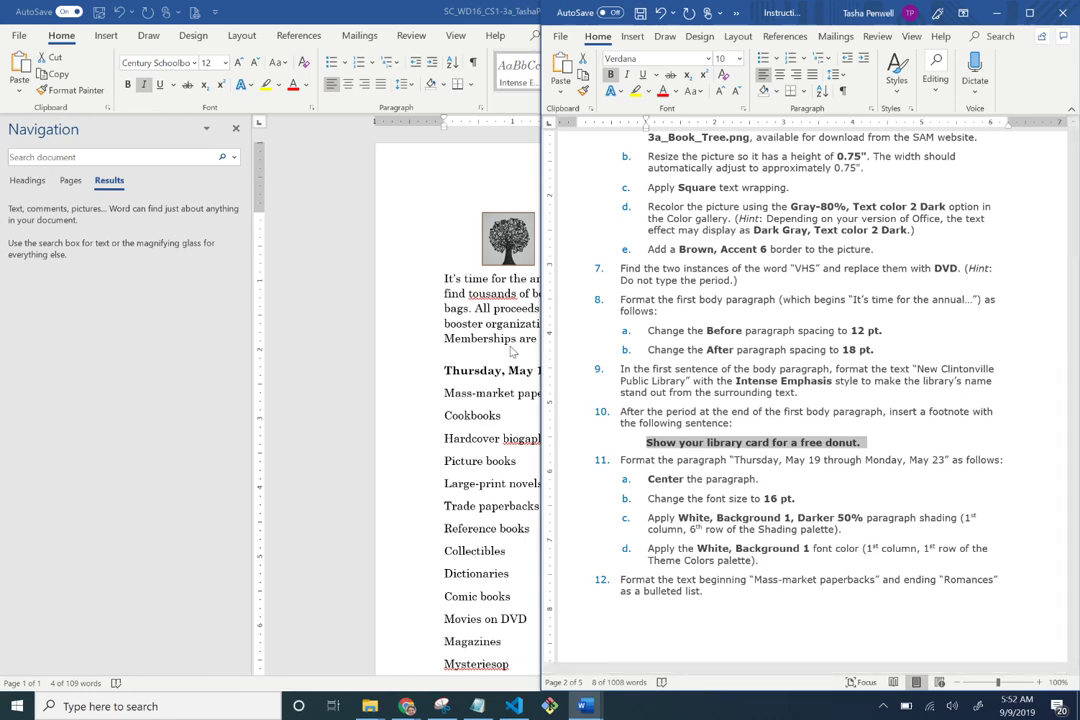
pyautogui.press('super+Up')
pyautogui.click(670, 340)
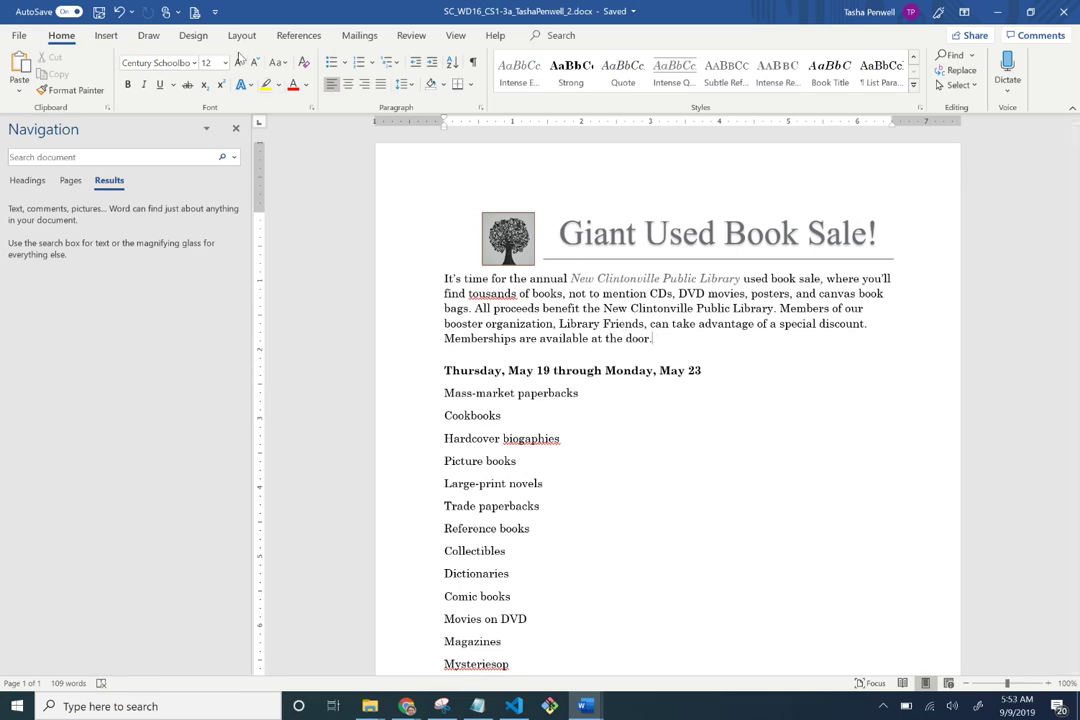
# Insert a footnote with the pasted sentence, then undo both the paste and the footnote.
pyautogui.click(306, 38)
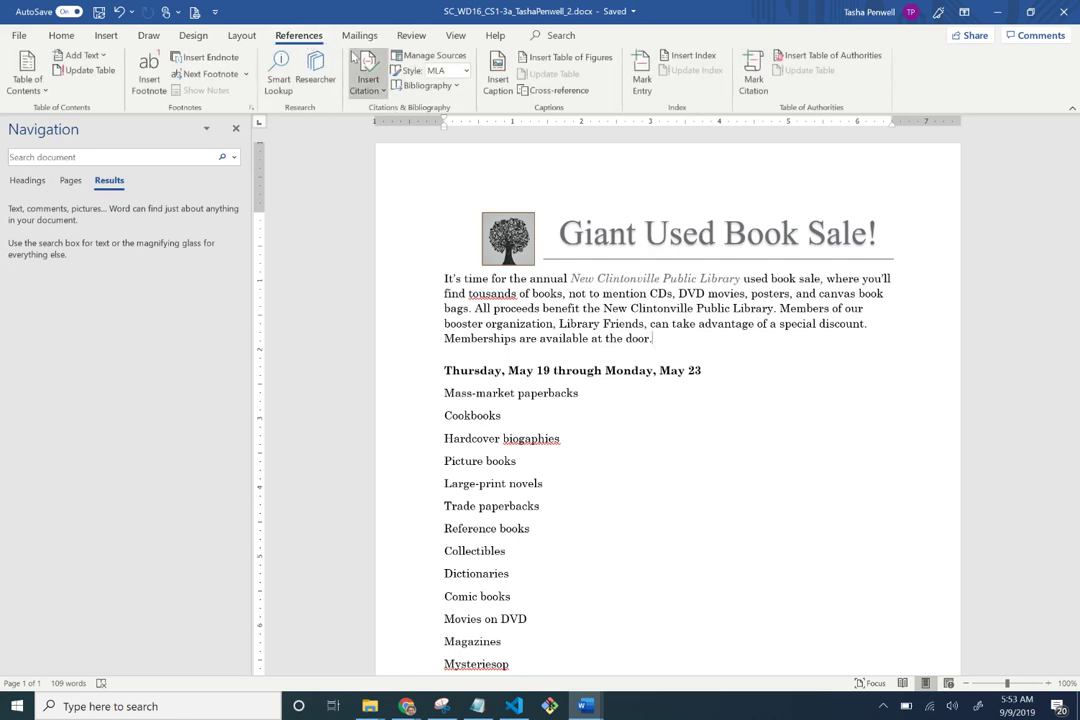
pyautogui.click(150, 72)
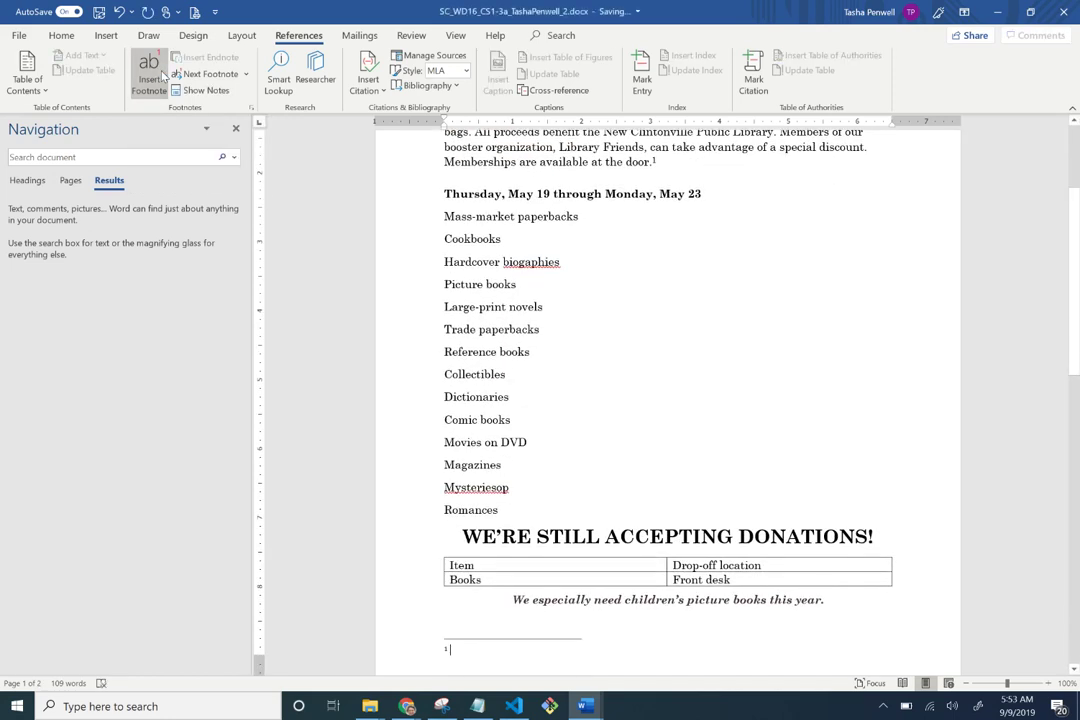
pyautogui.hotkey('ctrl', 'v')
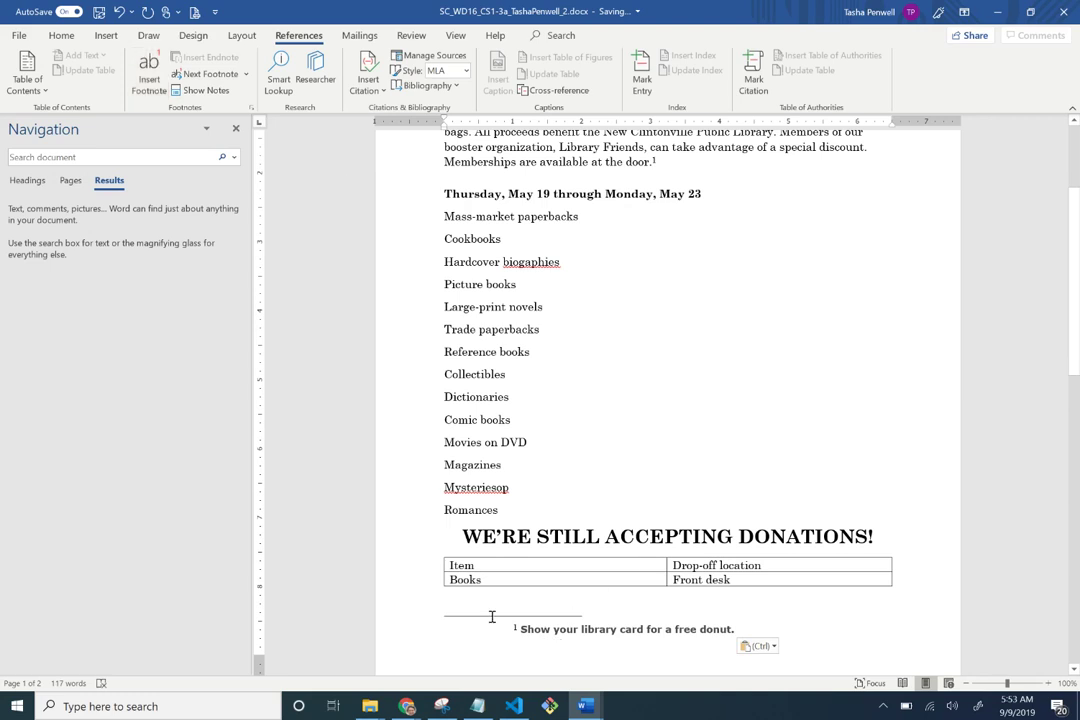
pyautogui.hotkey('ctrl', 'z')
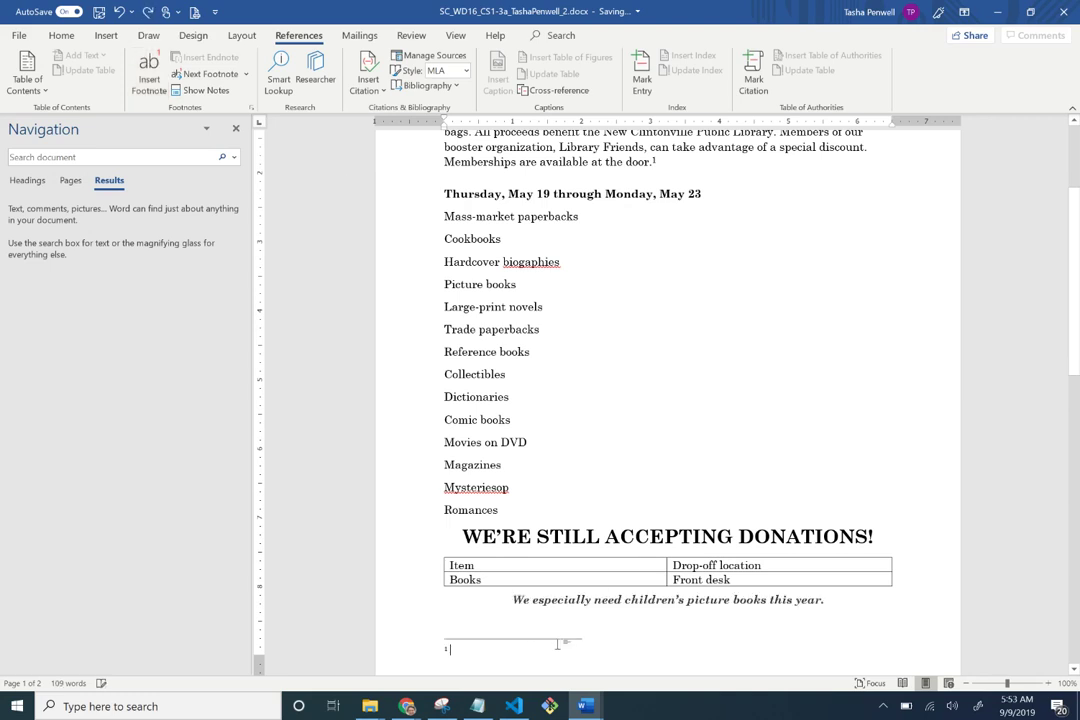
pyautogui.hotkey('ctrl', 'z')
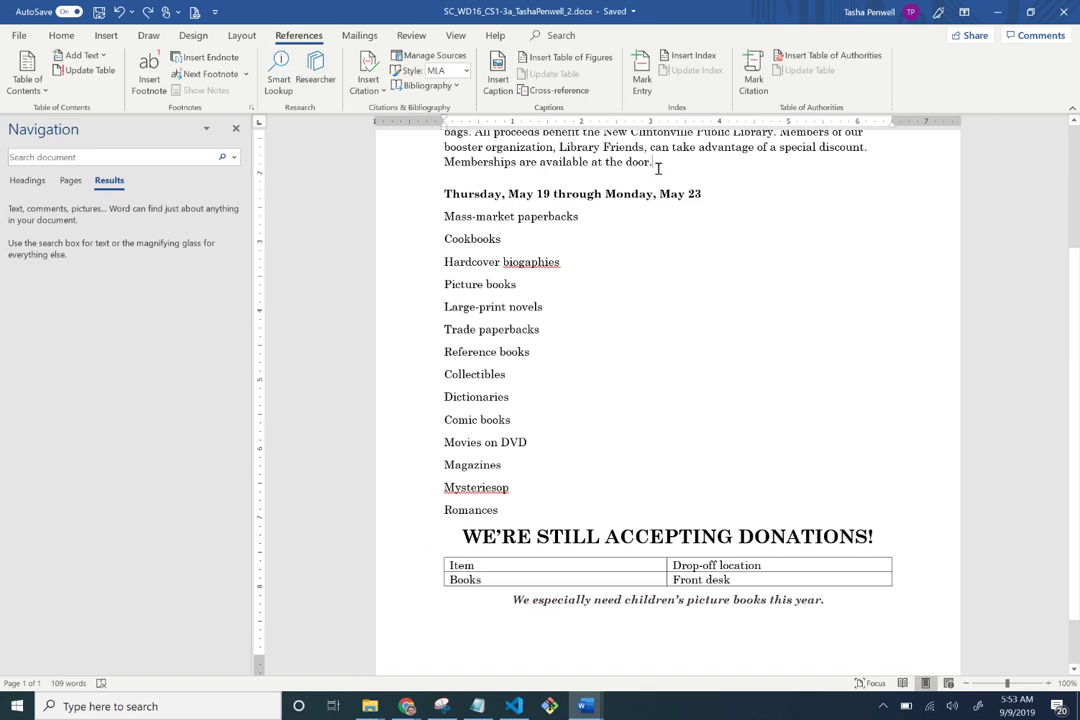
# Add footnote 1 after 'door.' reading "Show your library card for a free donut.".
pyautogui.click(150, 75)
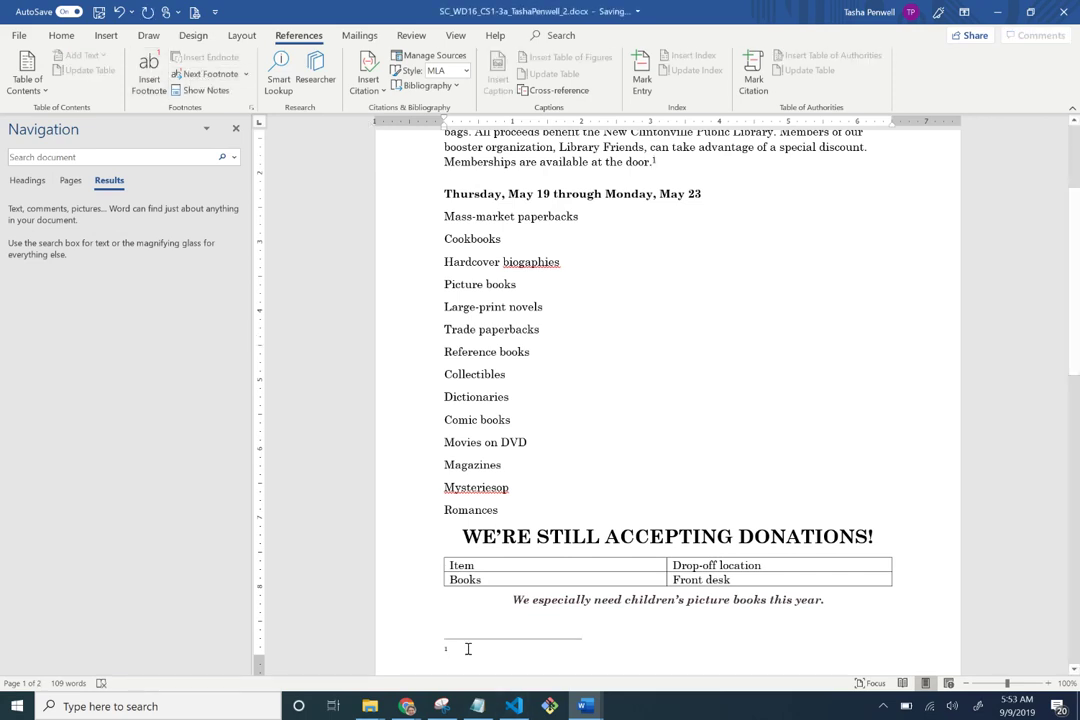
pyautogui.scroll(-1, 455, 652)
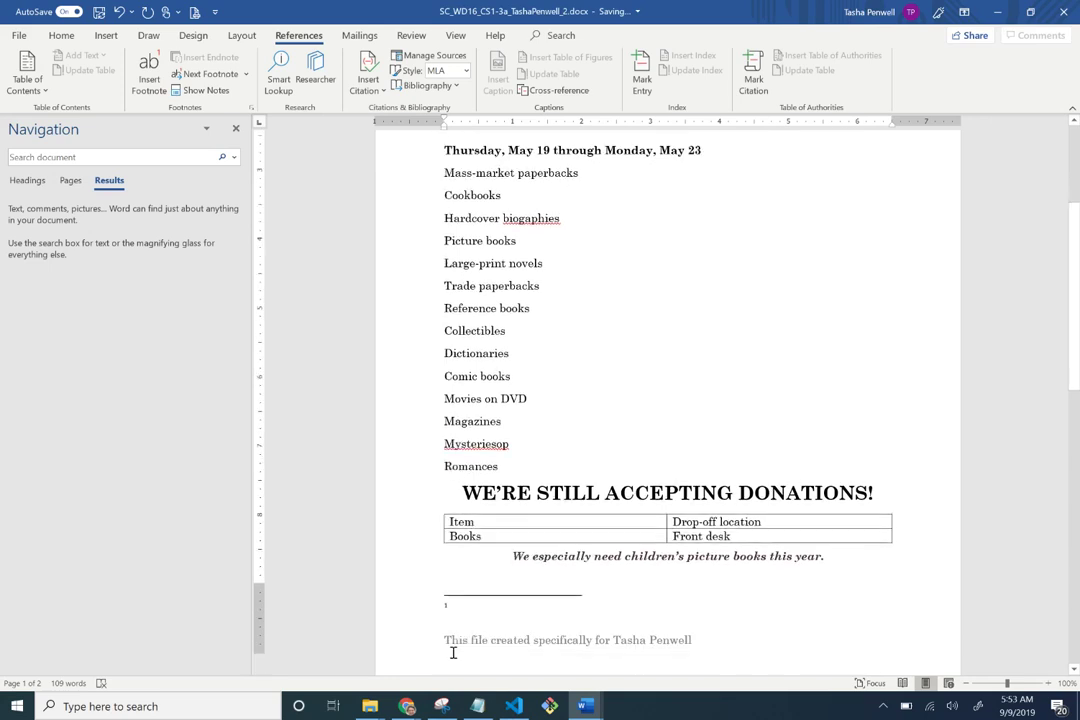
pyautogui.scroll(-1, 455, 650)
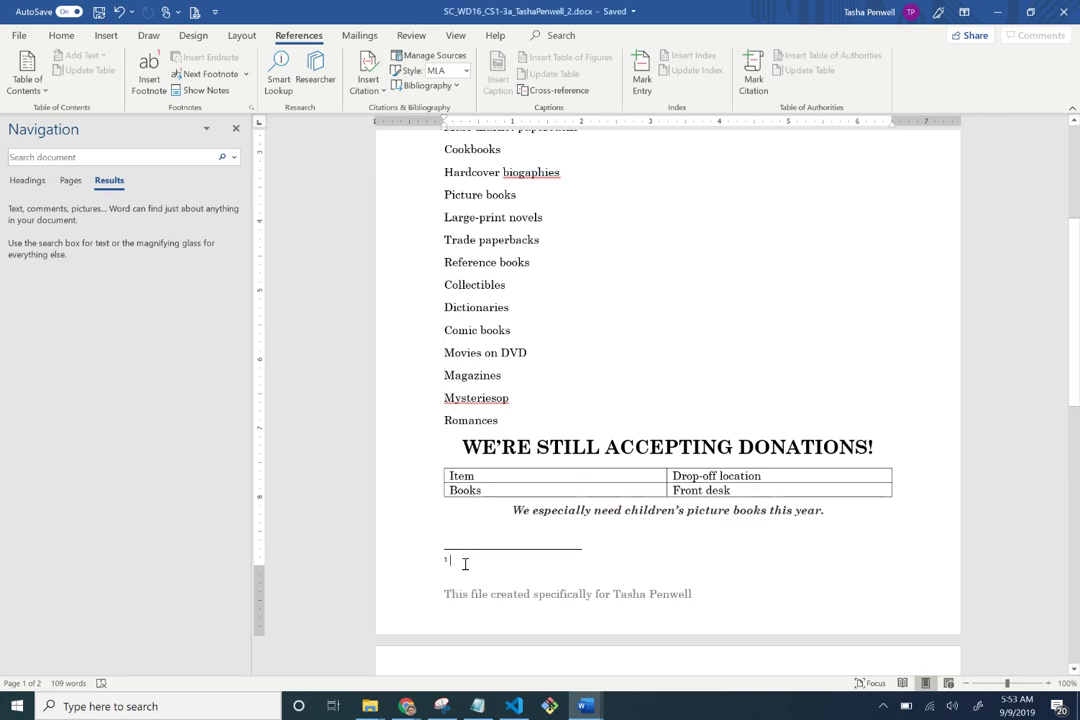
pyautogui.hotkey('ctrl', 'v')
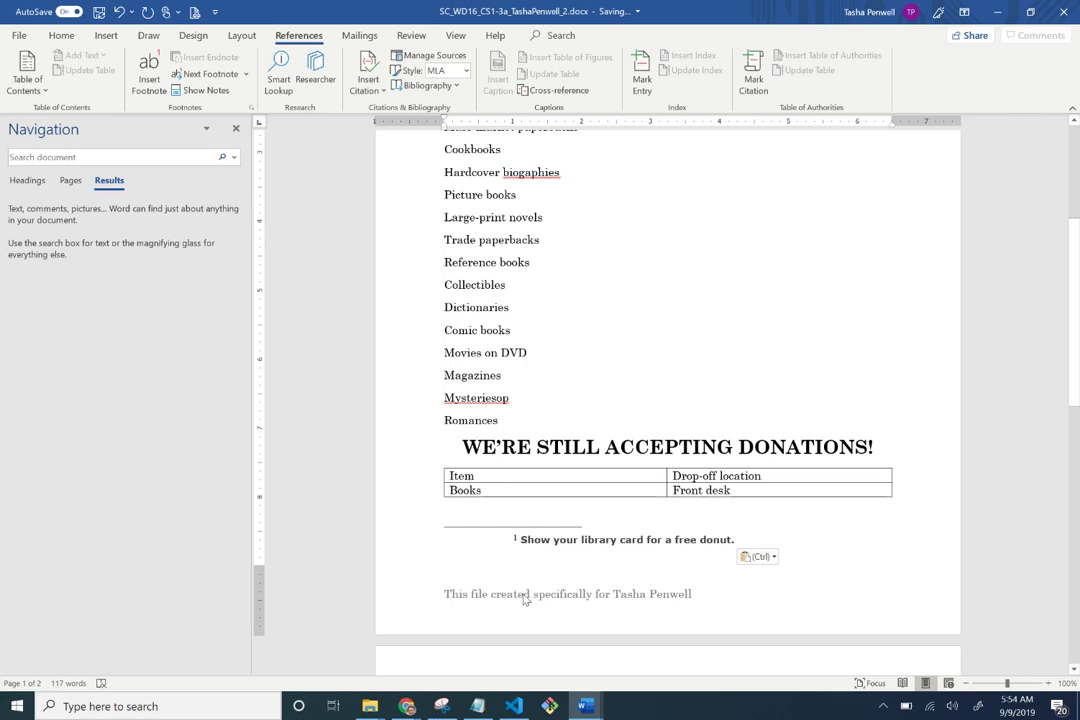
pyautogui.click(521, 540)
# Left-align the footnote text.
pyautogui.hotkey('alt', 'Tab')
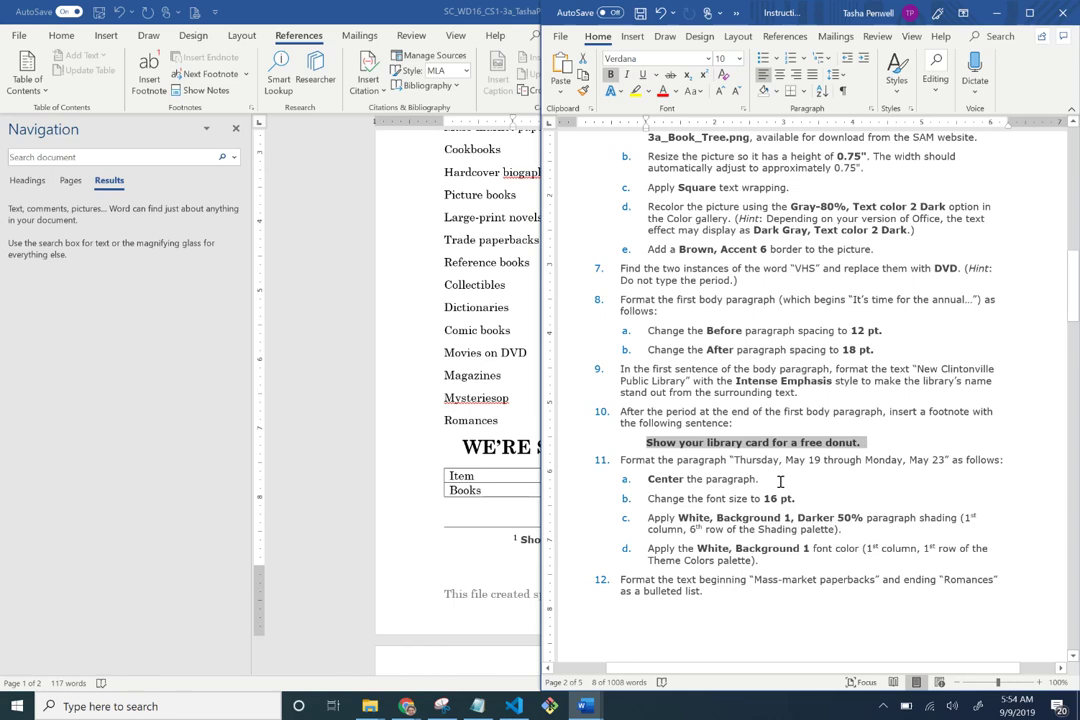
pyautogui.click(500, 545)
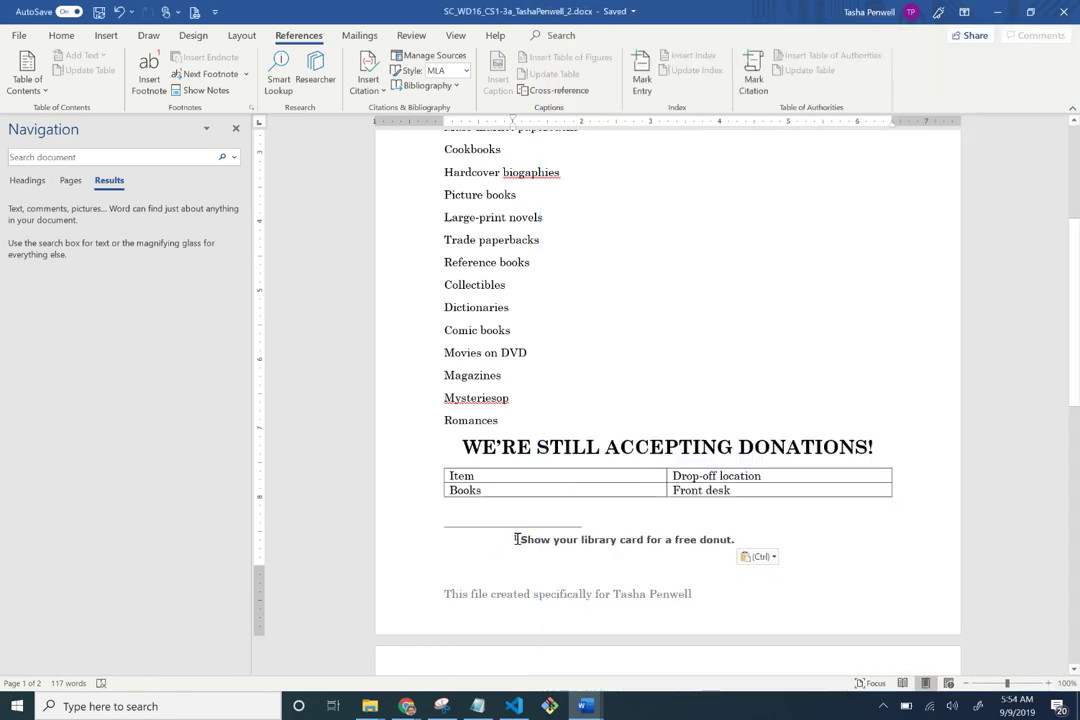
pyautogui.click(58, 35)
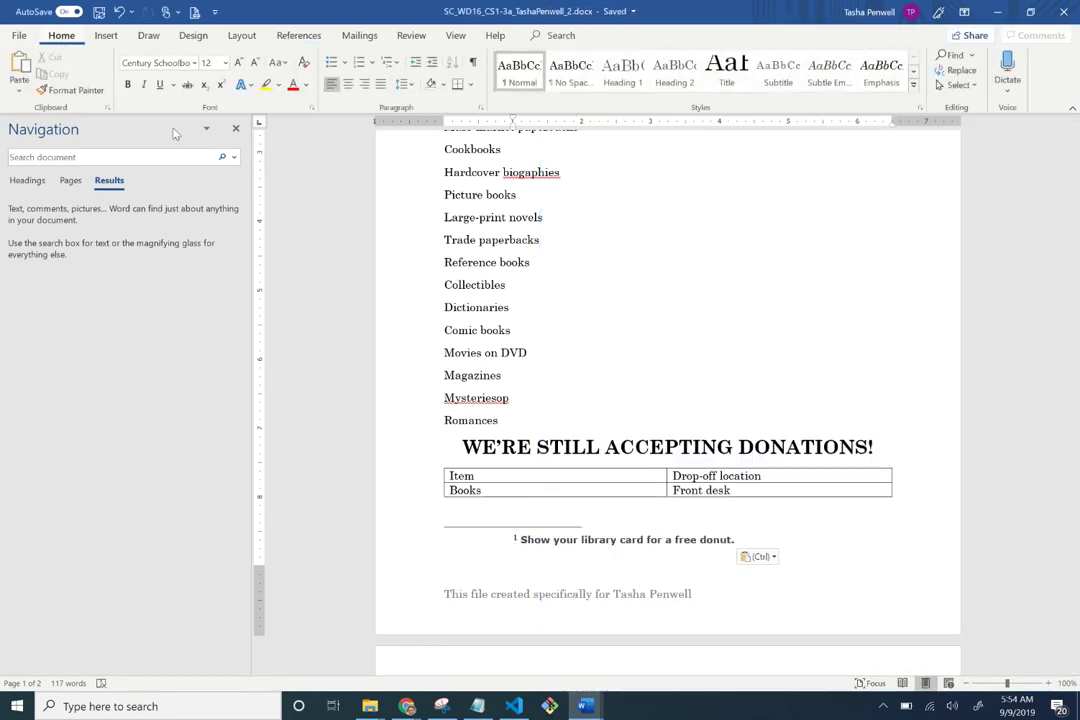
pyautogui.click(414, 62)
pyautogui.click(414, 62)
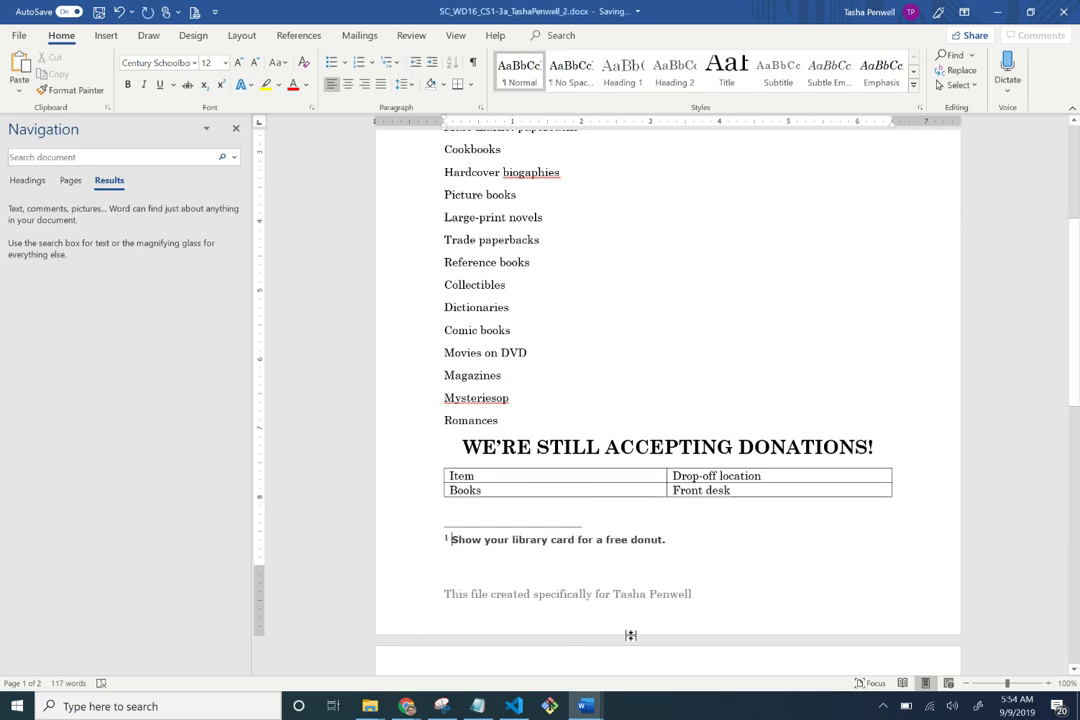
pyautogui.hotkey('alt', 'Tab')
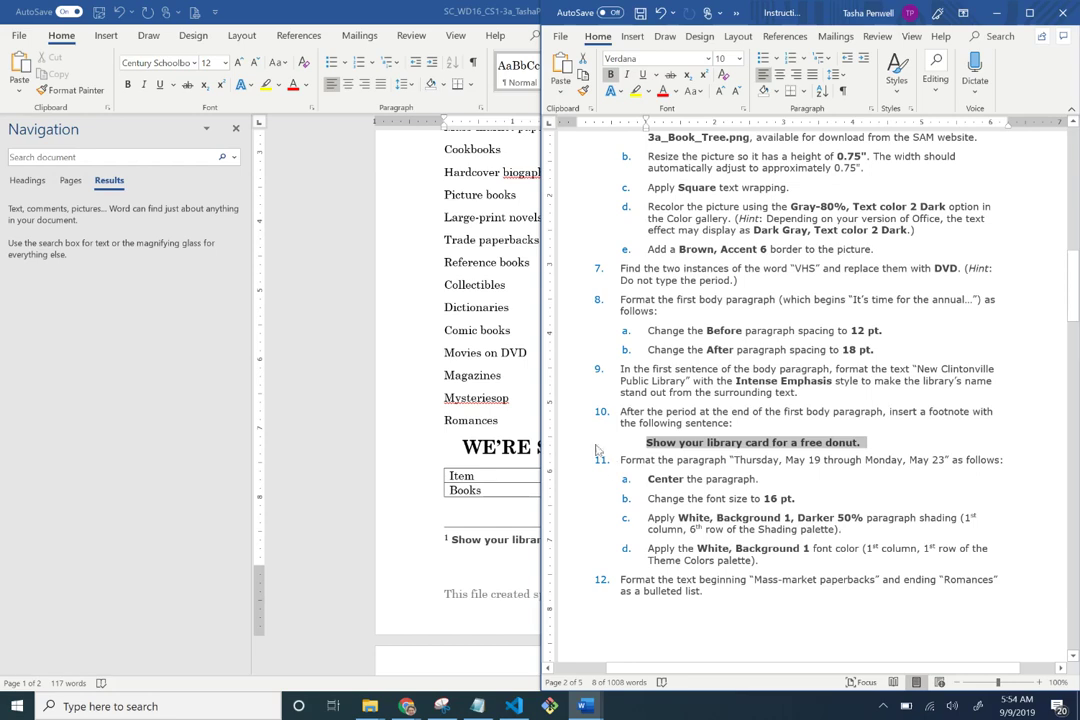
# Select the 'Thursday, May 19 through Monday, May 23' line and center it.
pyautogui.click(497, 352)
pyautogui.scroll(5, 497, 352)
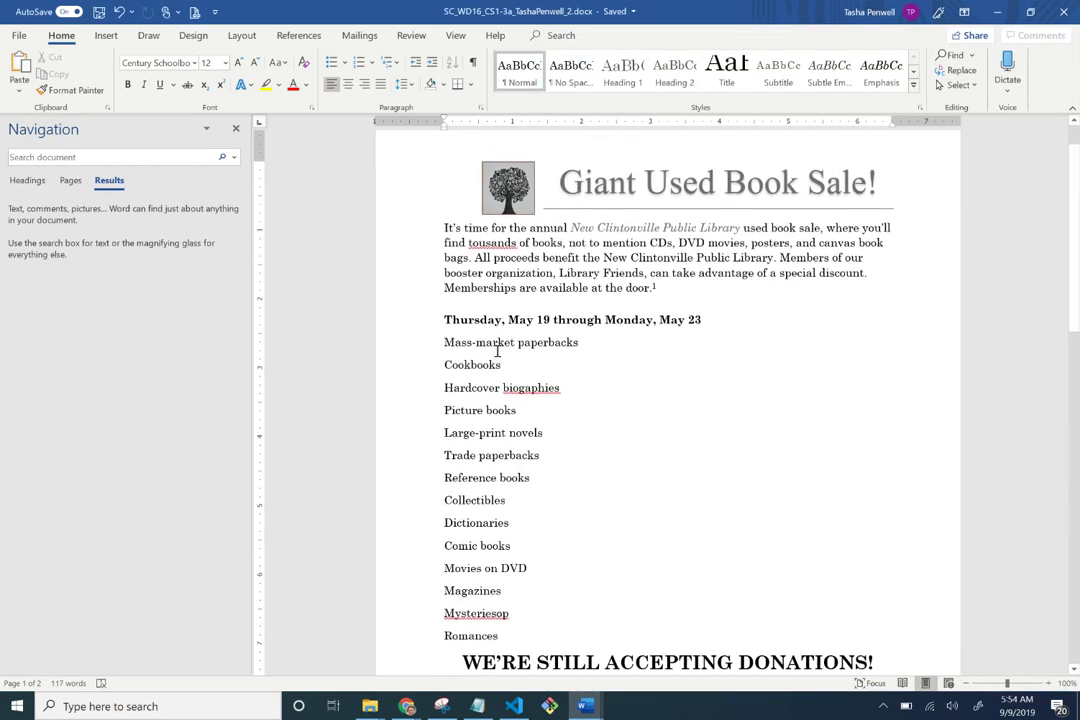
pyautogui.moveTo(438, 370); pyautogui.dragTo(714, 378)
pyautogui.hotkey('alt', 'Tab')
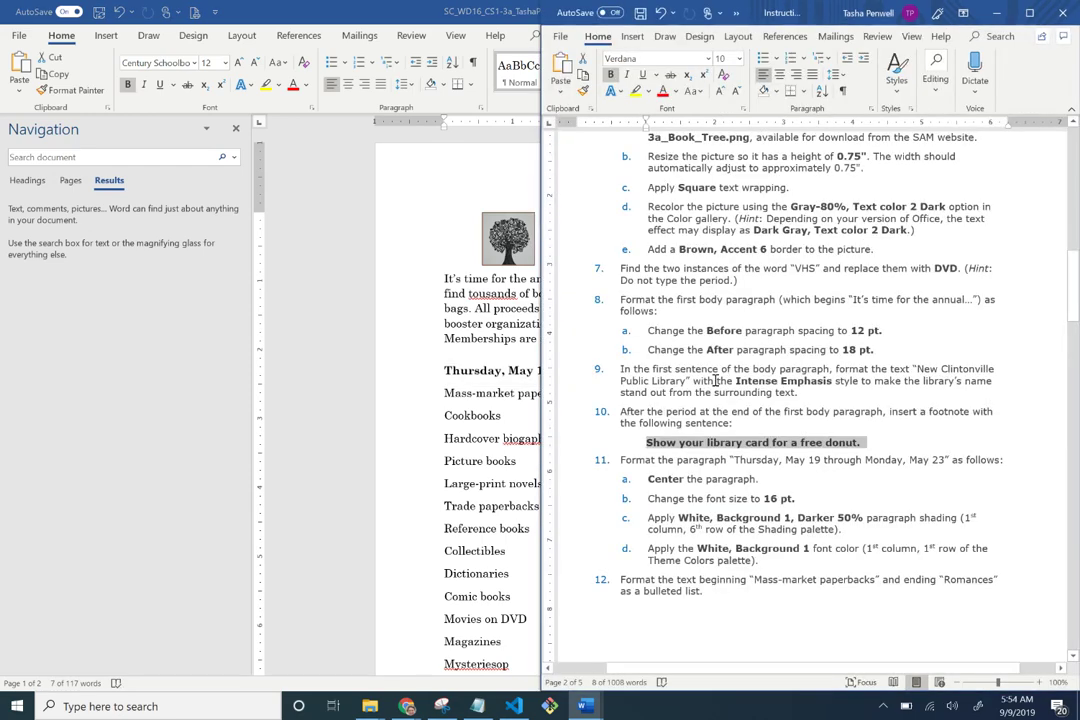
pyautogui.hotkey('alt', 'Tab')
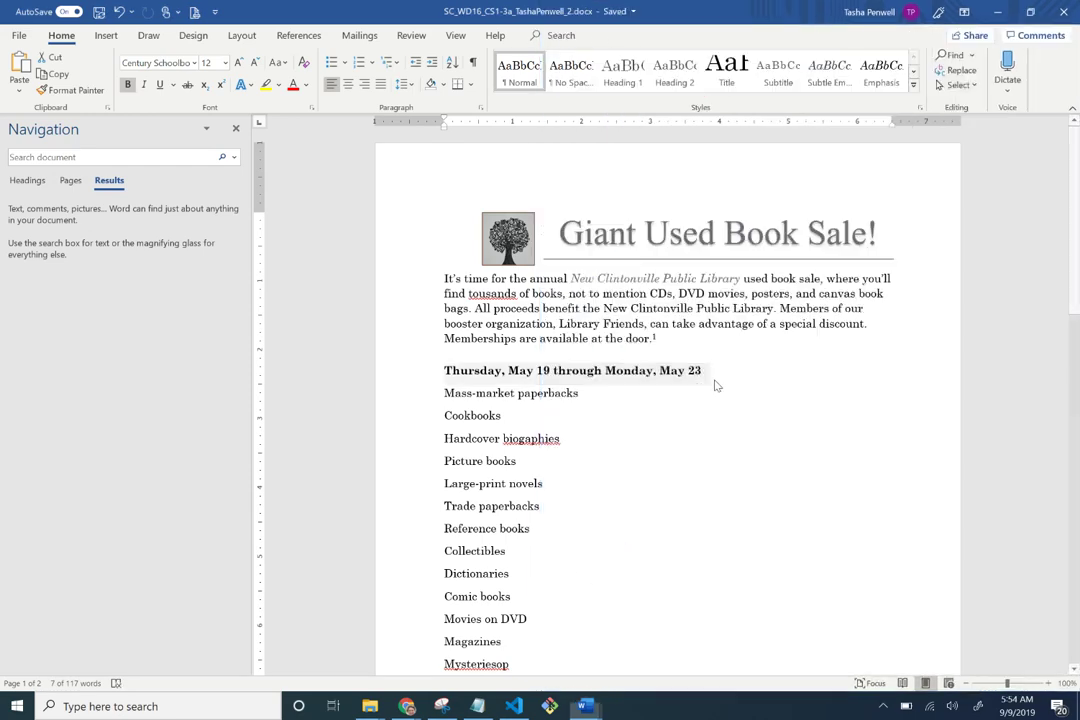
pyautogui.click(348, 86)
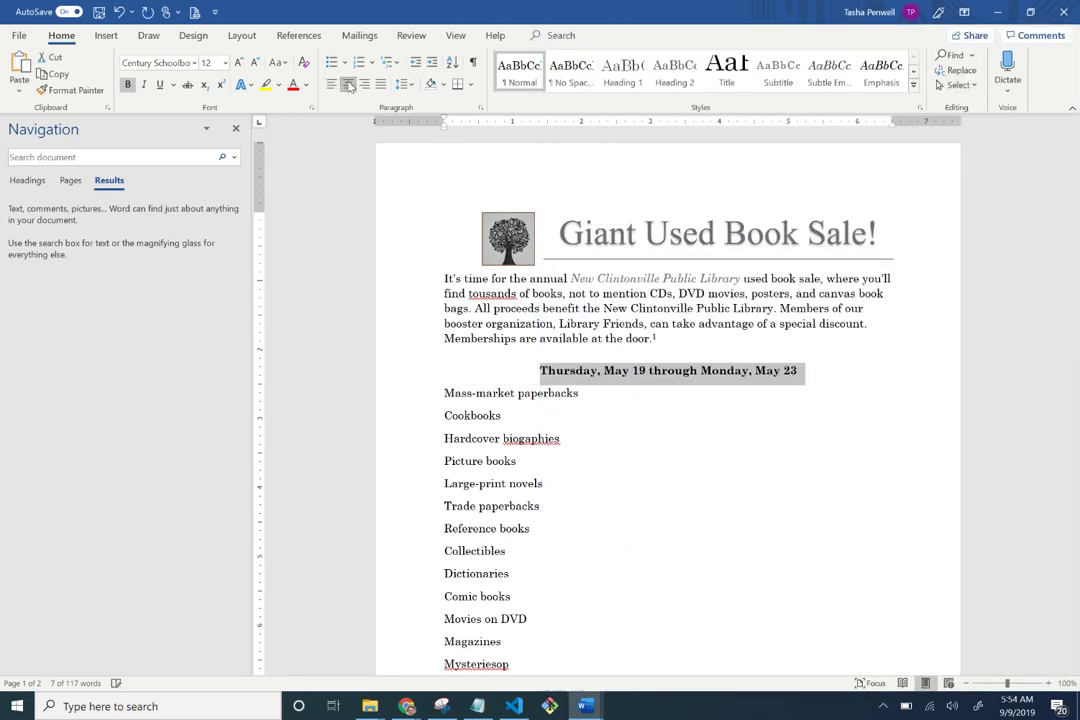
pyautogui.hotkey('alt', 'Tab')
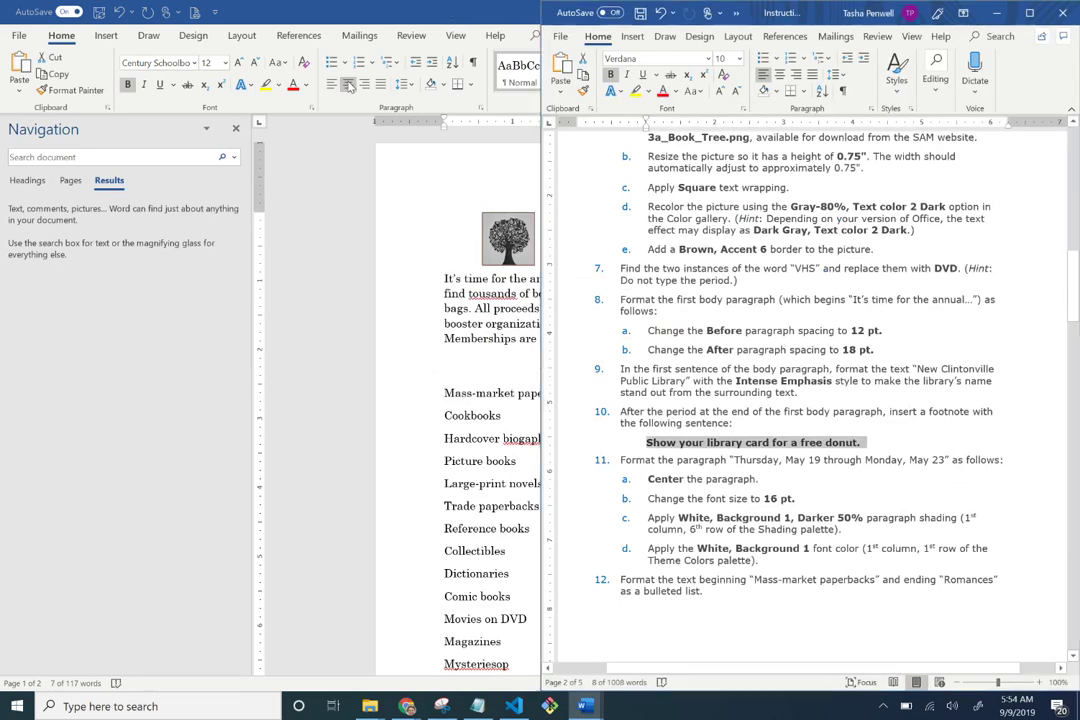
pyautogui.hotkey('alt', 'Tab')
# Set the date line's font size to 16 pt.
pyautogui.click(207, 62)
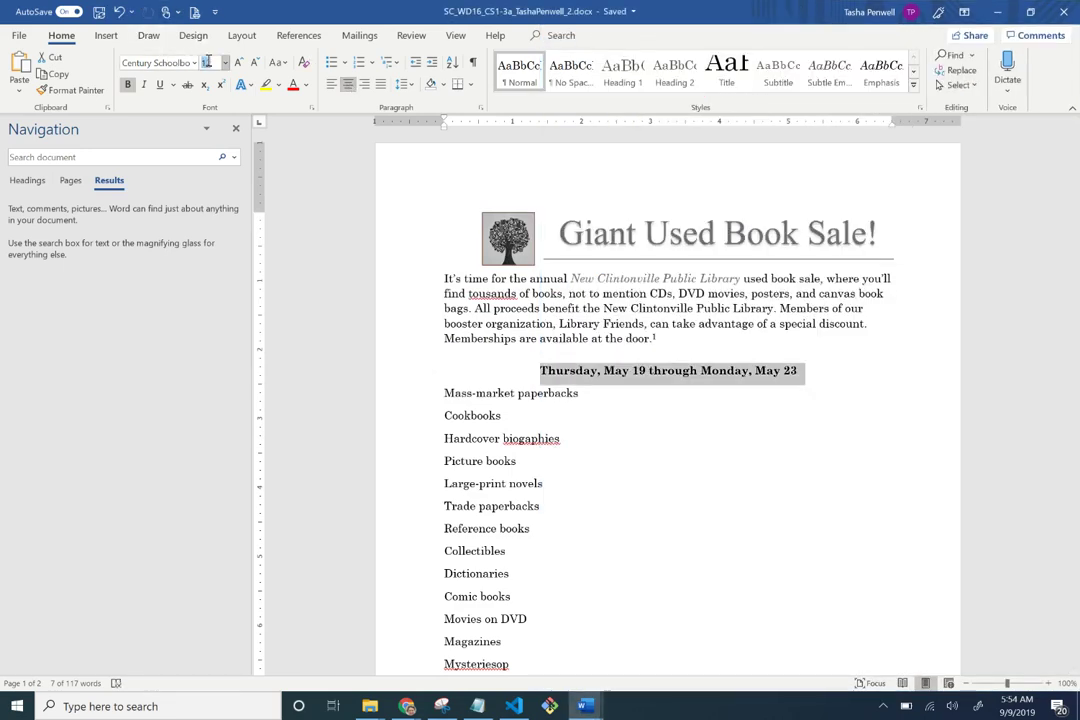
pyautogui.write('16')
pyautogui.press('Return')
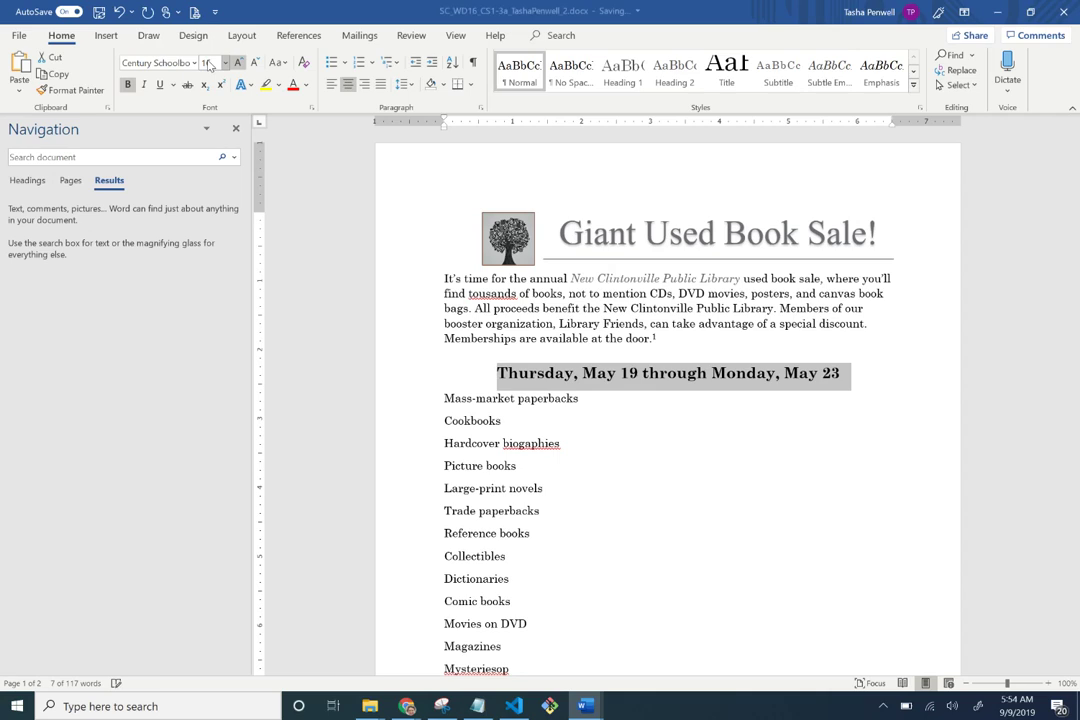
pyautogui.hotkey('alt', 'Tab')
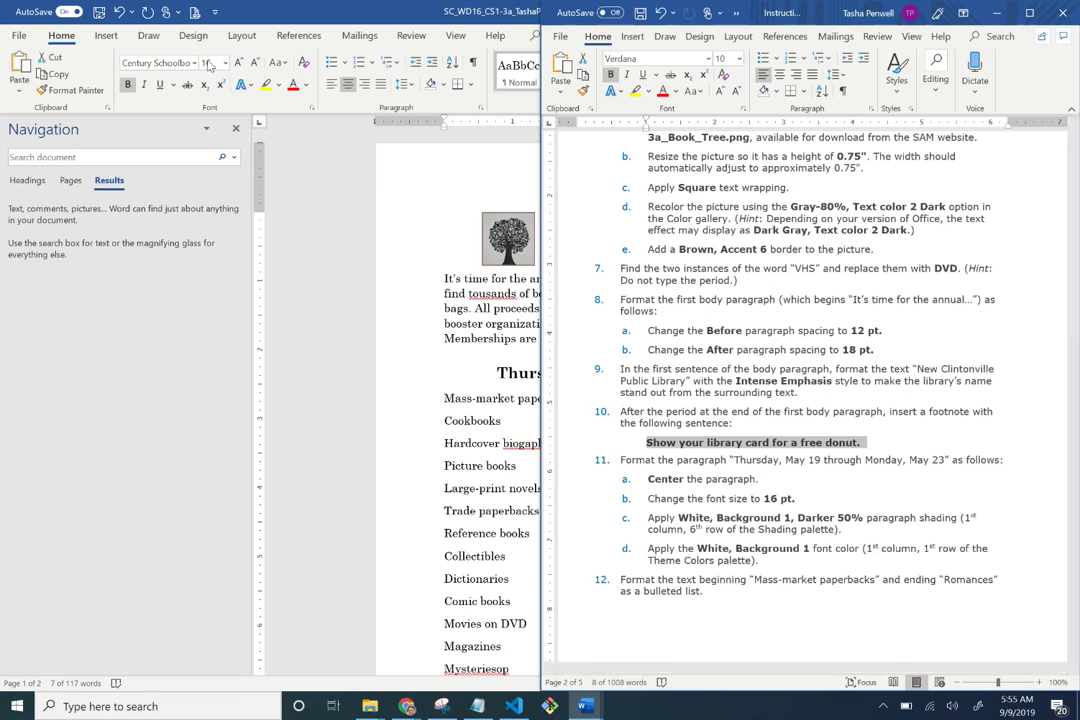
pyautogui.press('alt')
pyautogui.hotkey('alt', 'Tab')
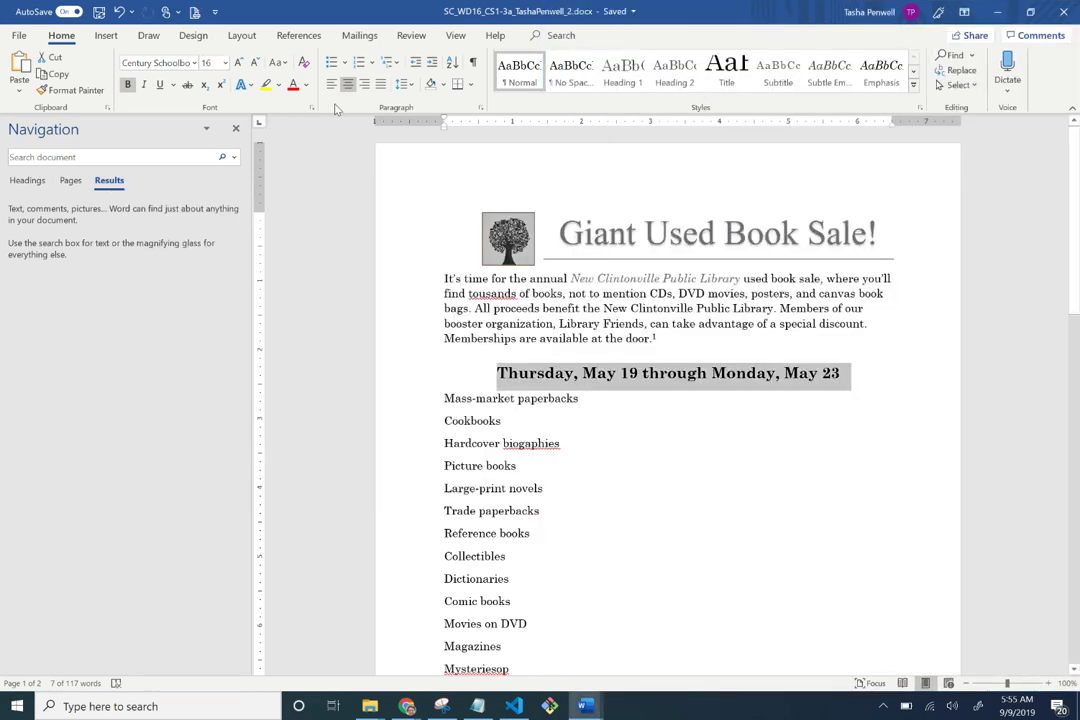
# Shade the date line dark gray.
pyautogui.click(444, 85)
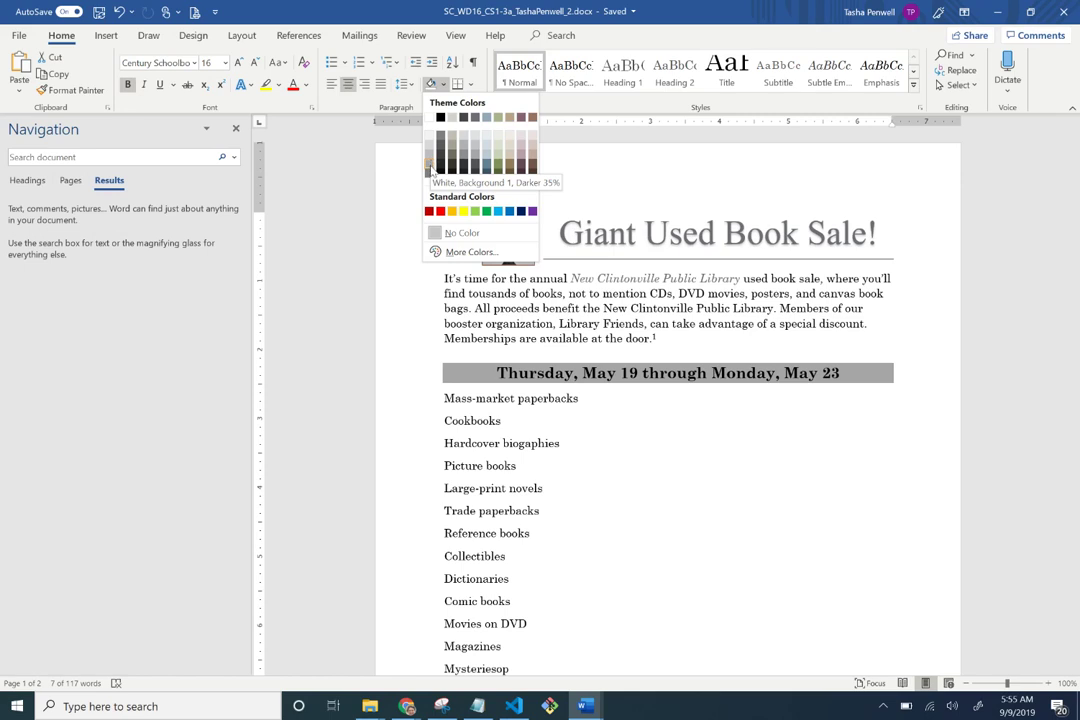
pyautogui.click(431, 175)
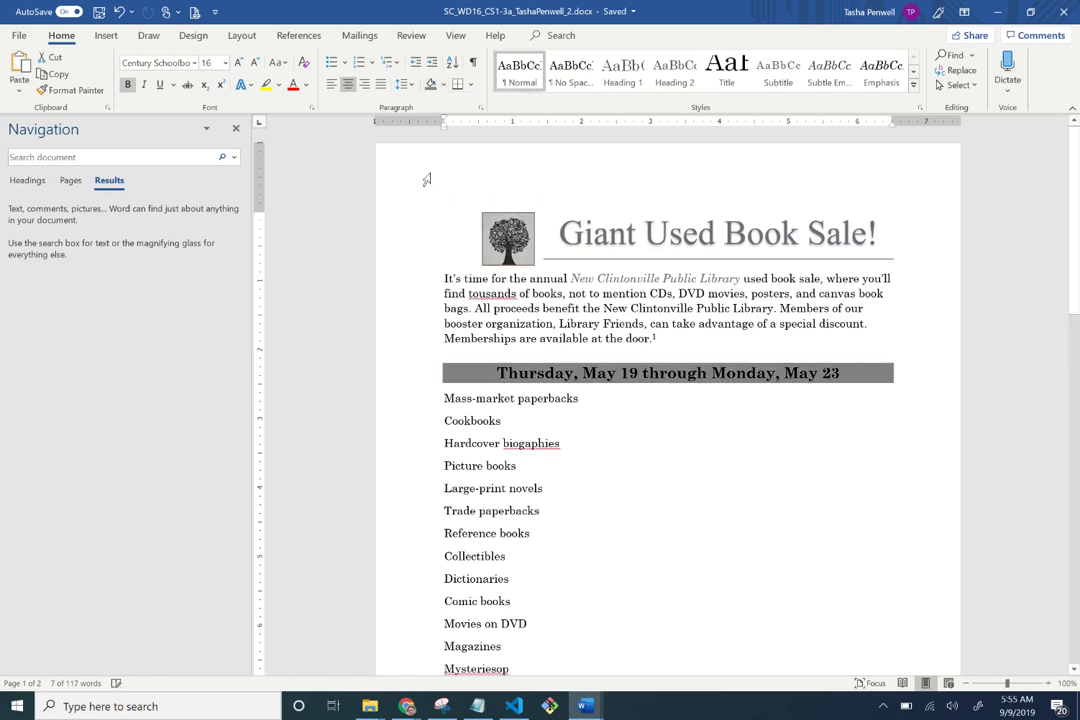
pyautogui.hotkey('alt', 'Tab')
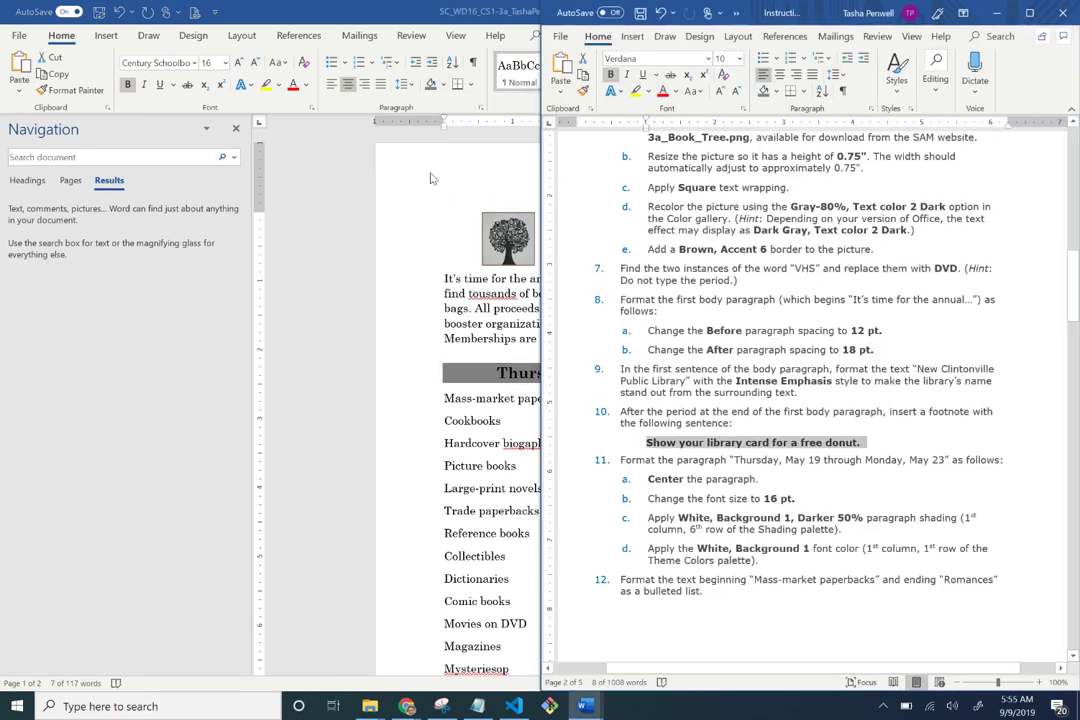
pyautogui.press('alt')
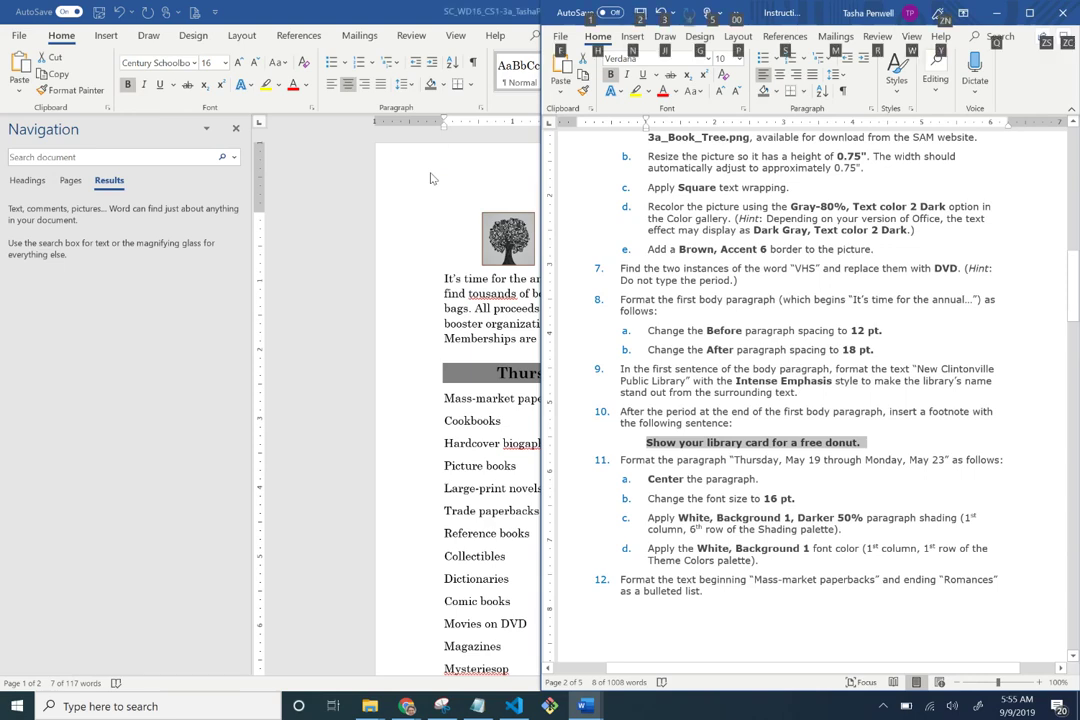
pyautogui.hotkey('alt', 'Tab')
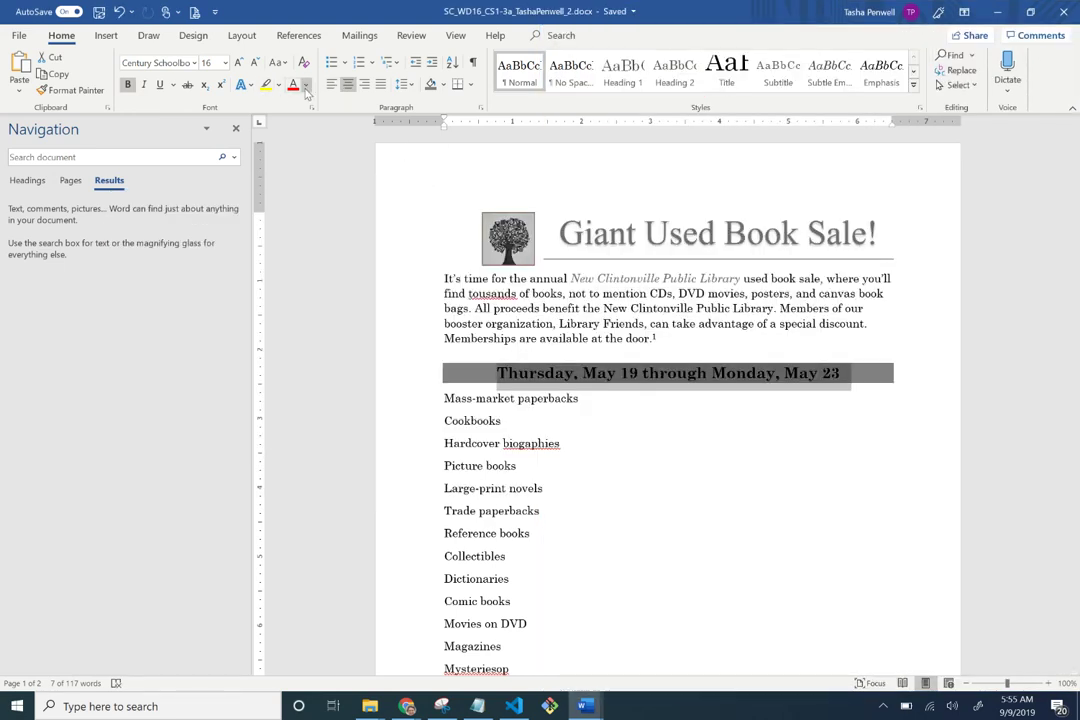
# Make the date line's text White, Background 1.
pyautogui.click(306, 87)
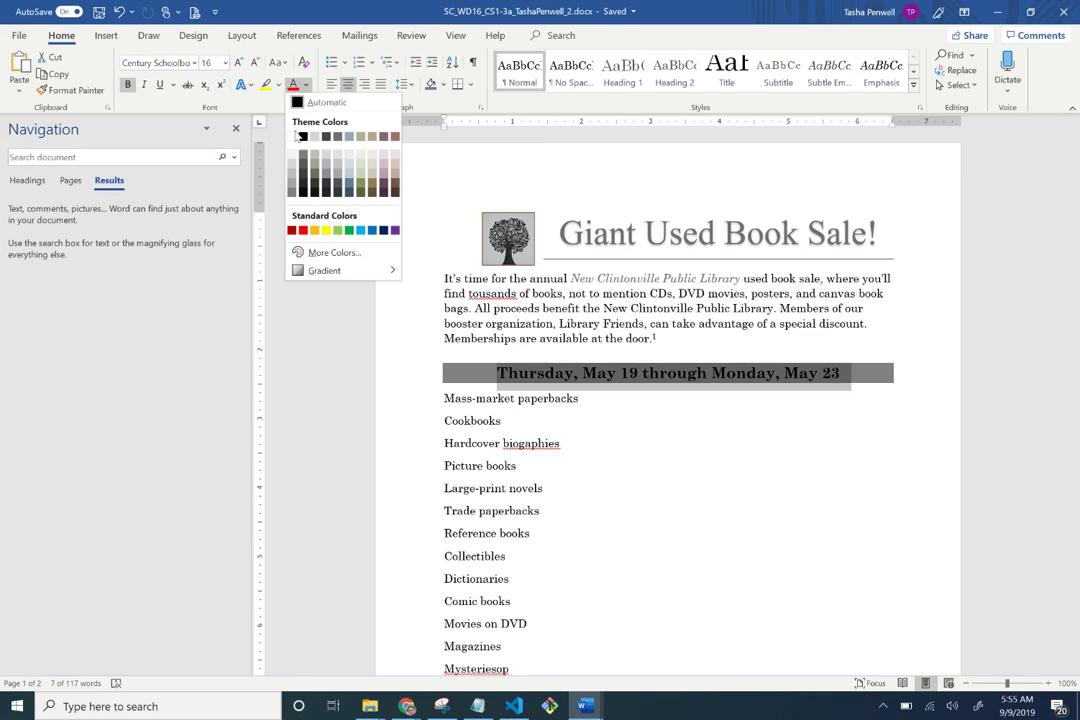
pyautogui.click(294, 138)
pyautogui.hotkey('alt', 'Tab')
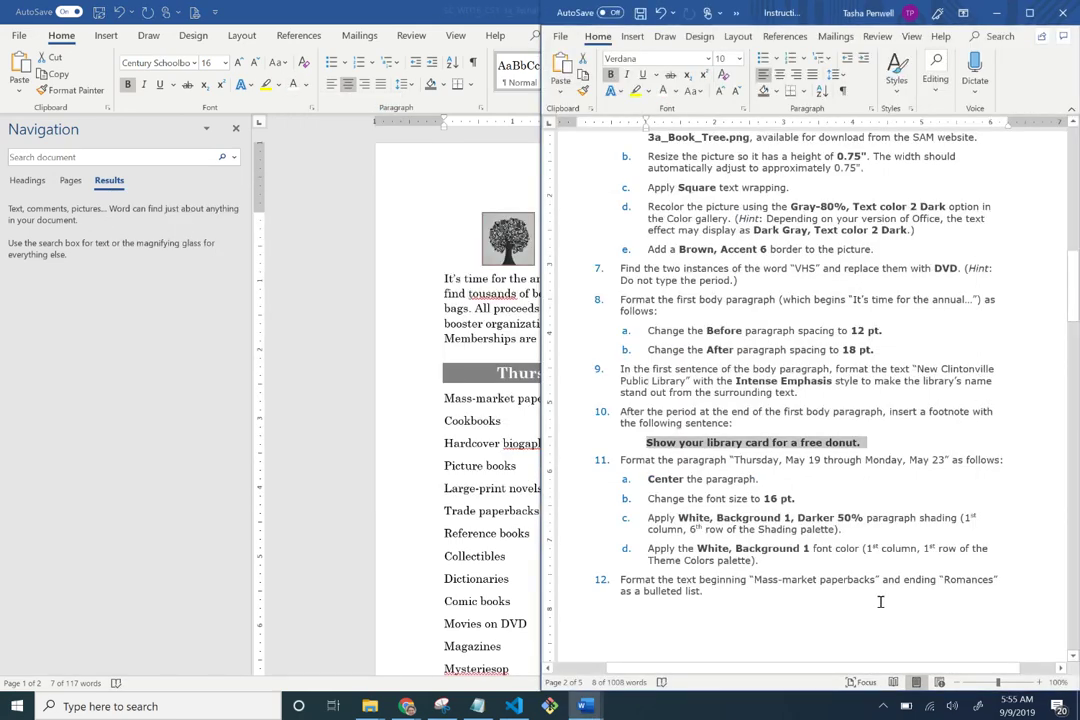
pyautogui.scroll(-3, 880, 600)
pyautogui.scroll(-6, 880, 601)
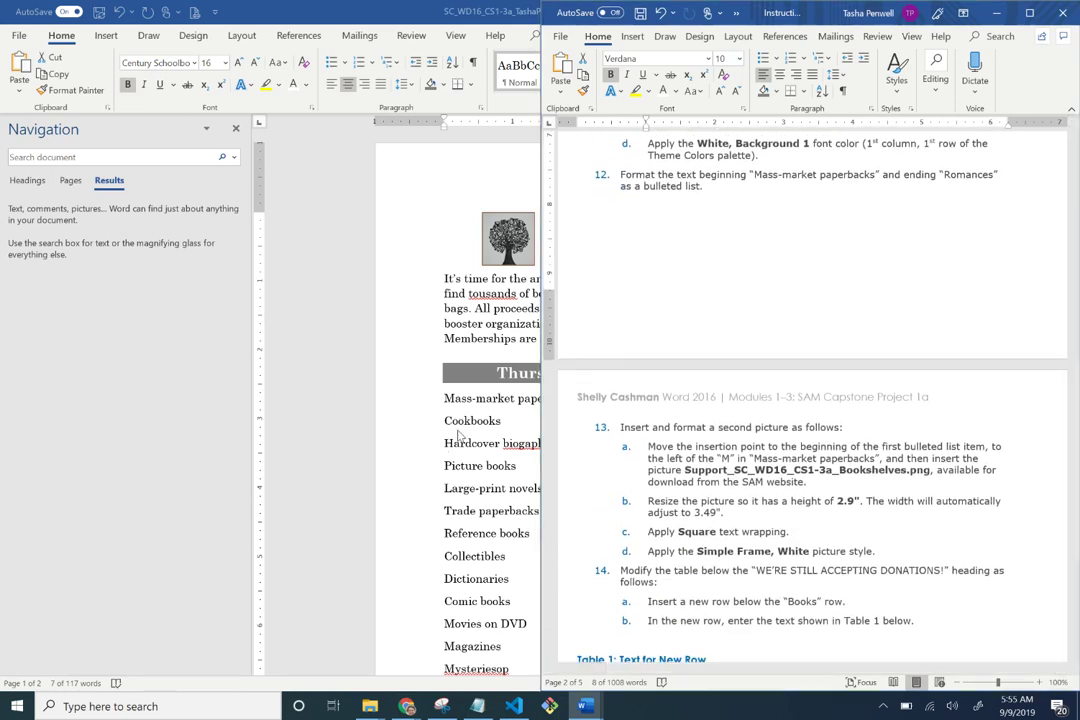
# Apply bullets to the book type lines from Mass-market paperbacks through Romances.
pyautogui.click(443, 398)
pyautogui.scroll(-3, 443, 398)
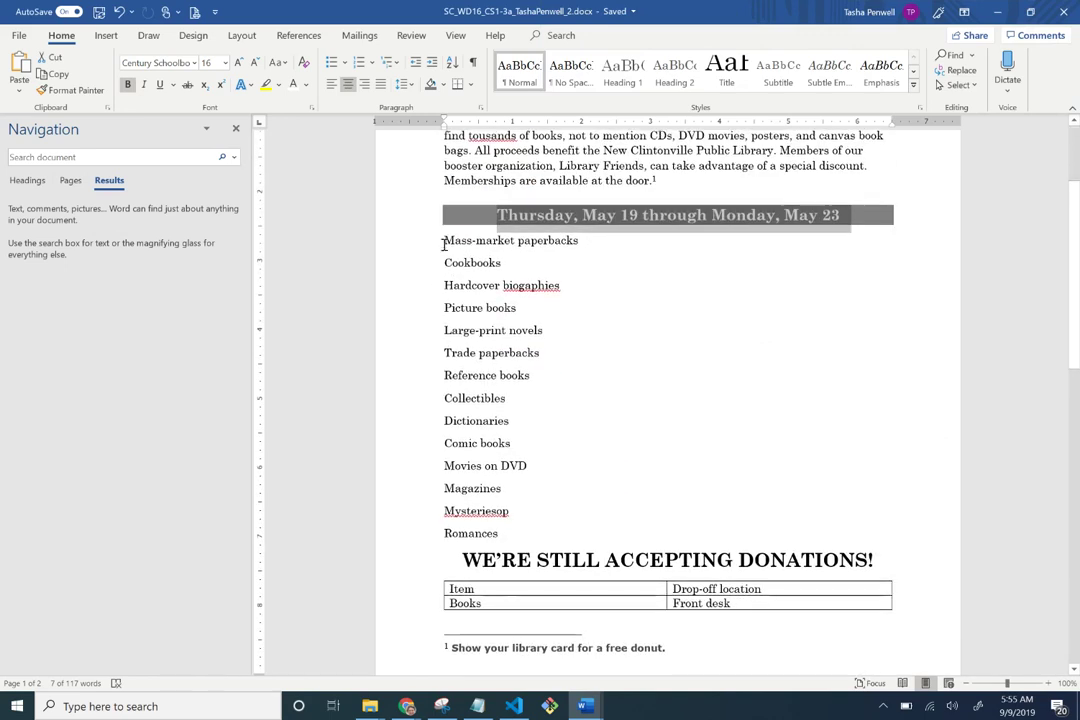
pyautogui.moveTo(442, 240); pyautogui.dragTo(499, 532)
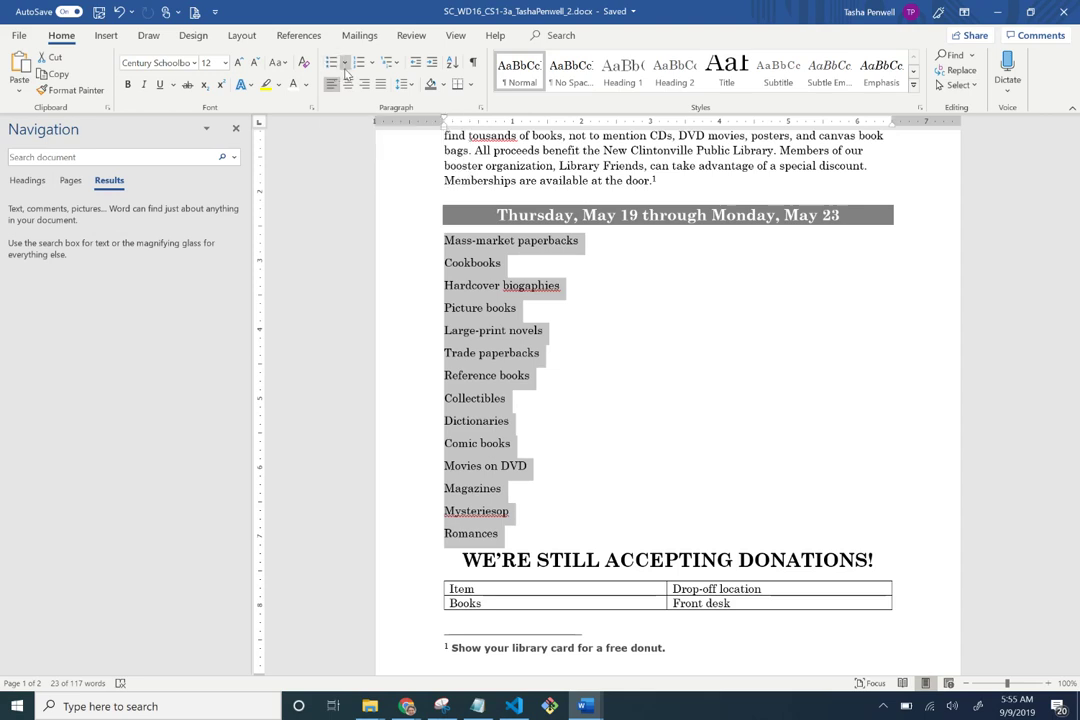
pyautogui.click(345, 63)
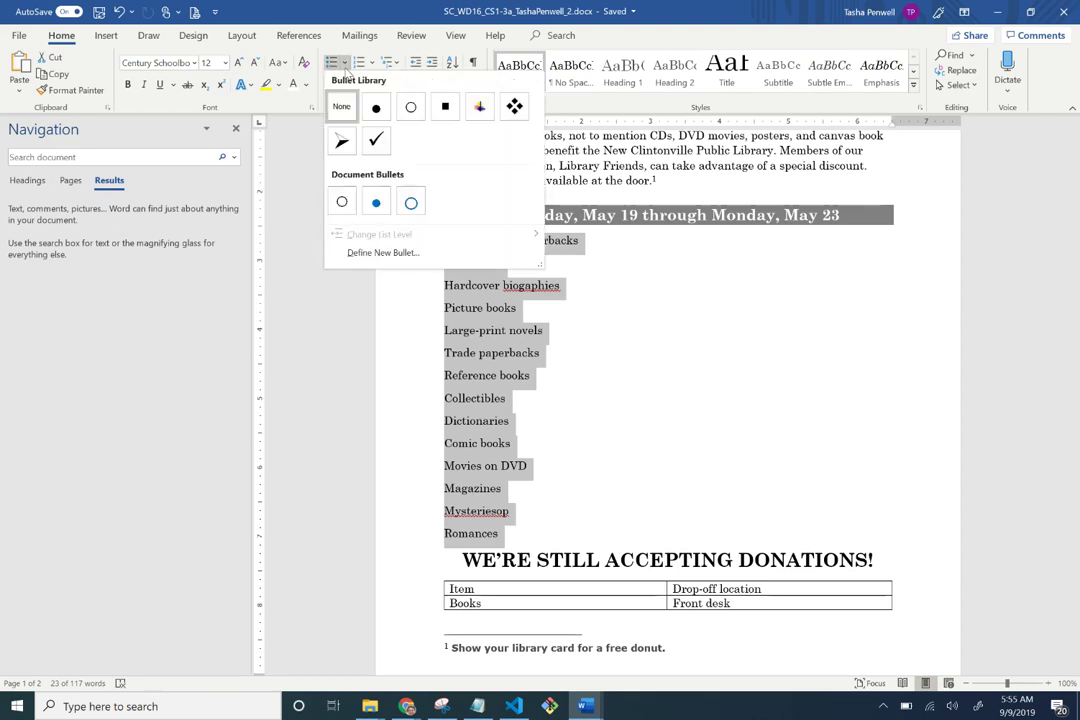
pyautogui.click(345, 64)
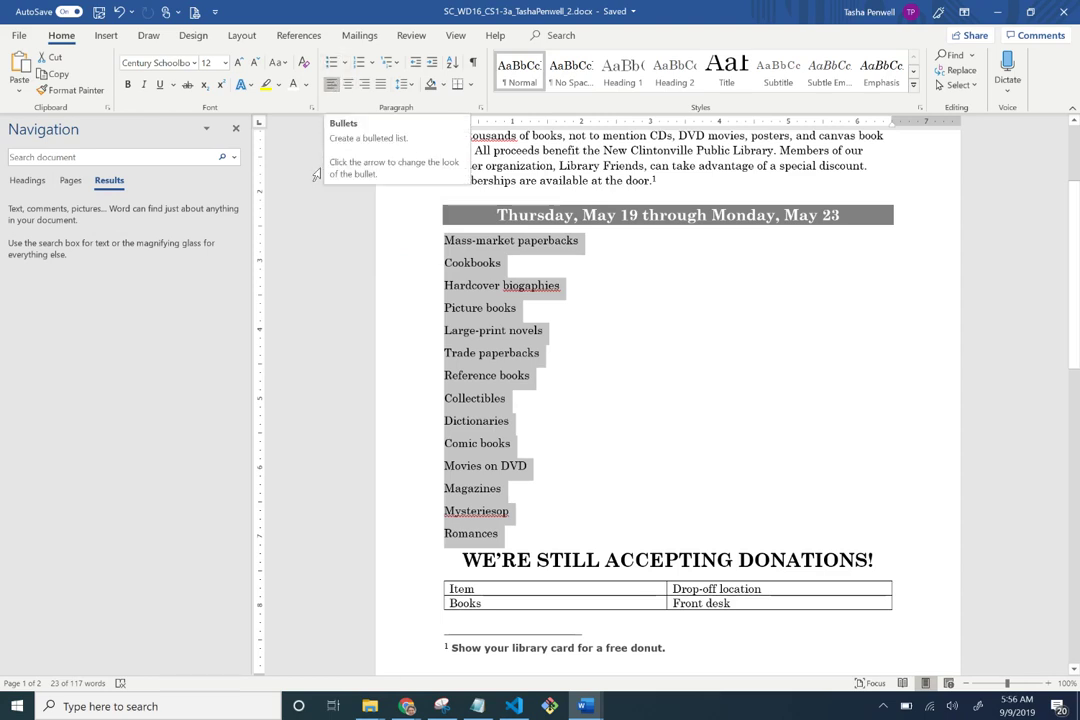
pyautogui.click(331, 63)
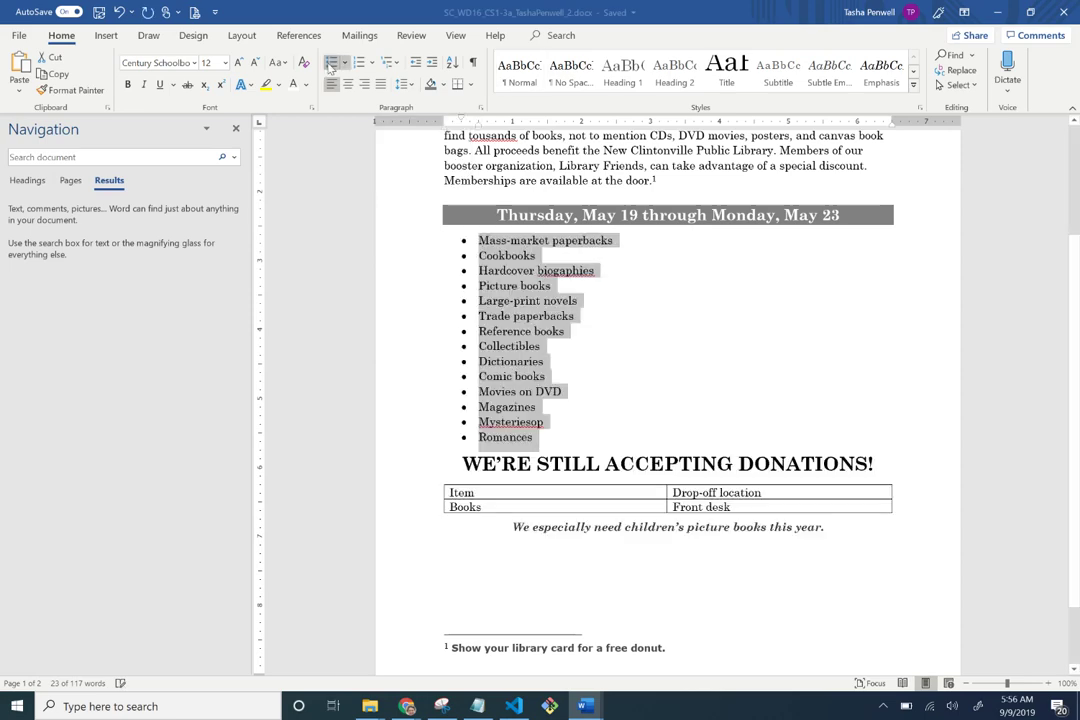
pyautogui.hotkey('alt', 'Tab')
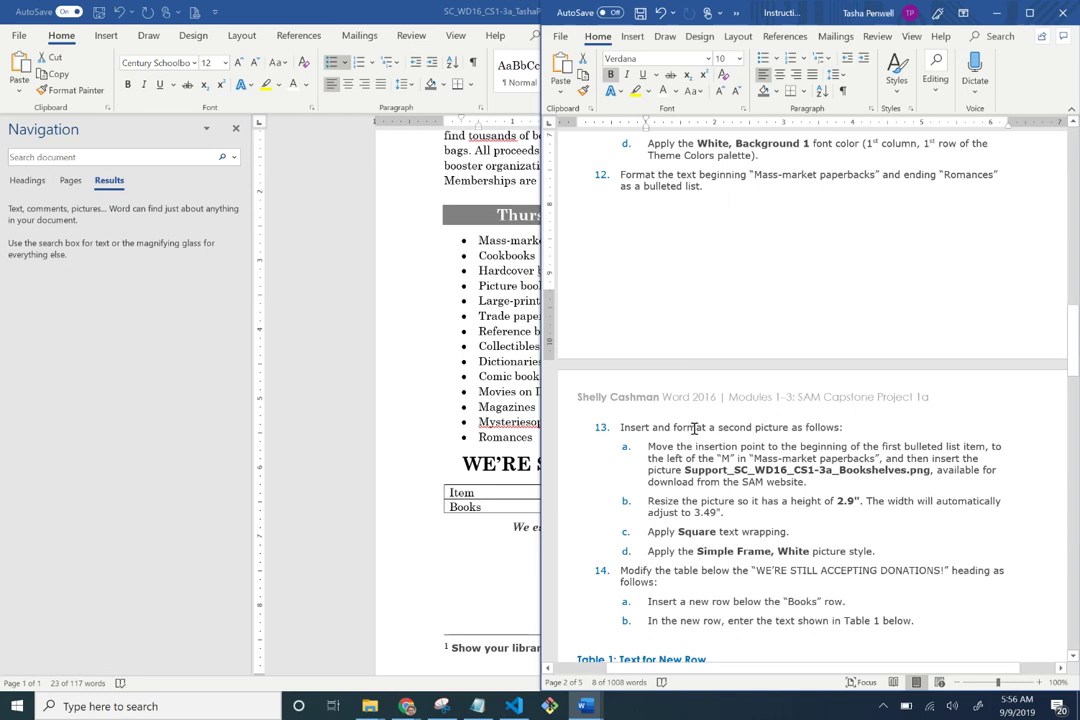
pyautogui.scroll(-5, 692, 430)
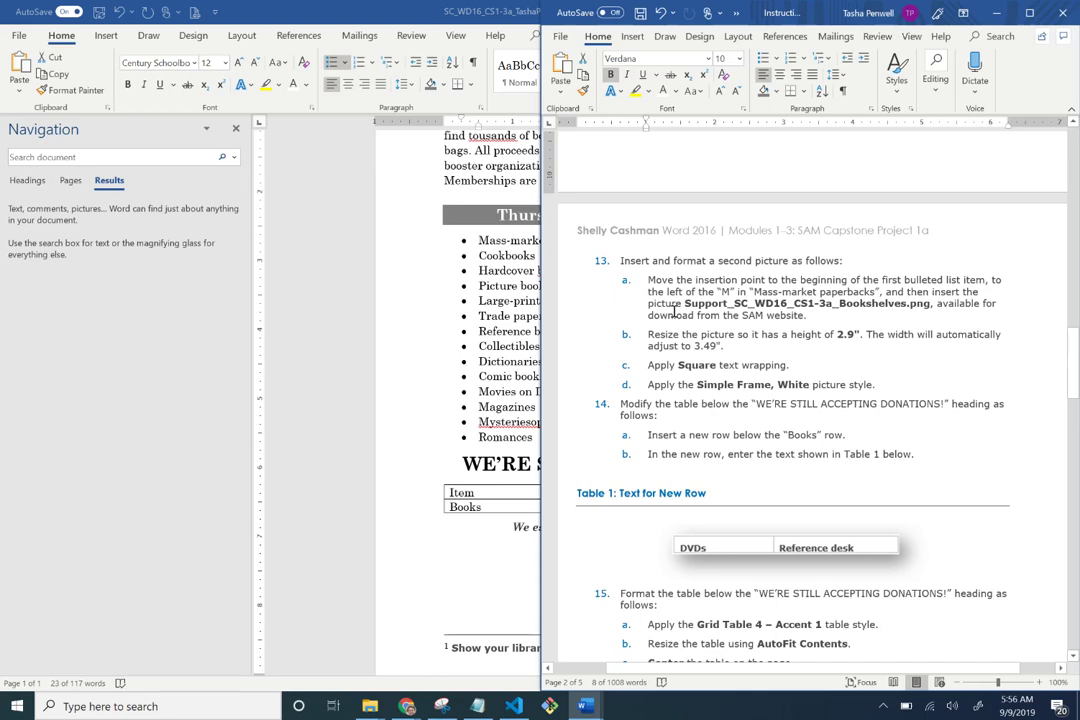
pyautogui.click(481, 250)
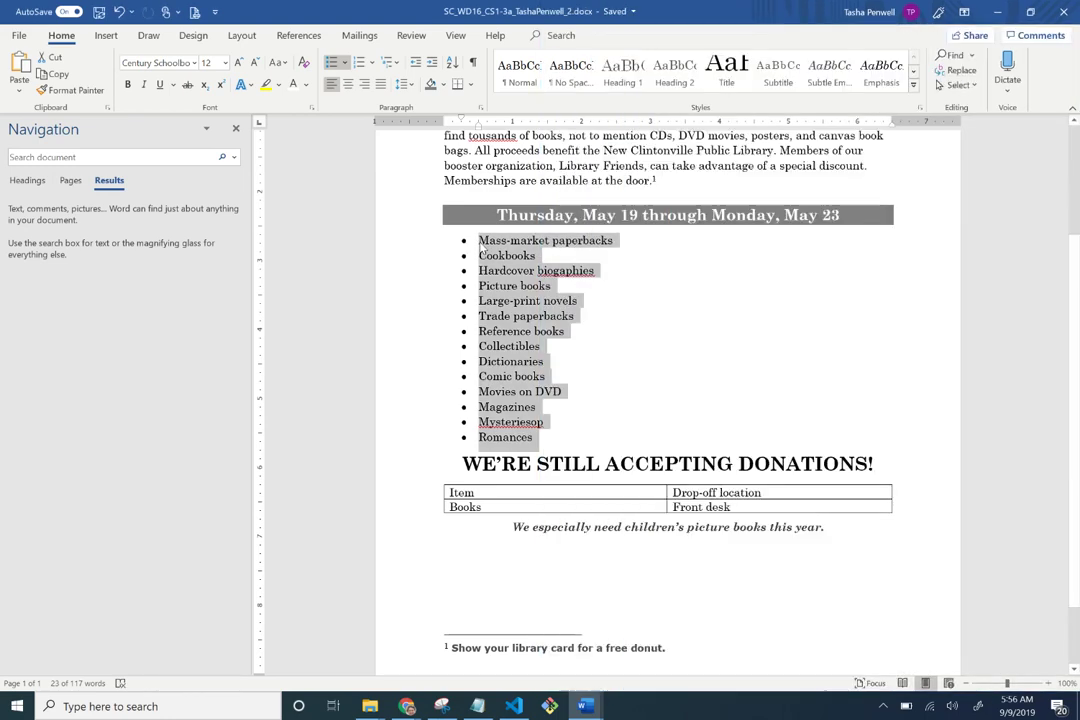
# Insert Support_SC_WD16_CS1-3a_Bookshelves.png from the Downloads folder as a picture.
pyautogui.click(104, 35)
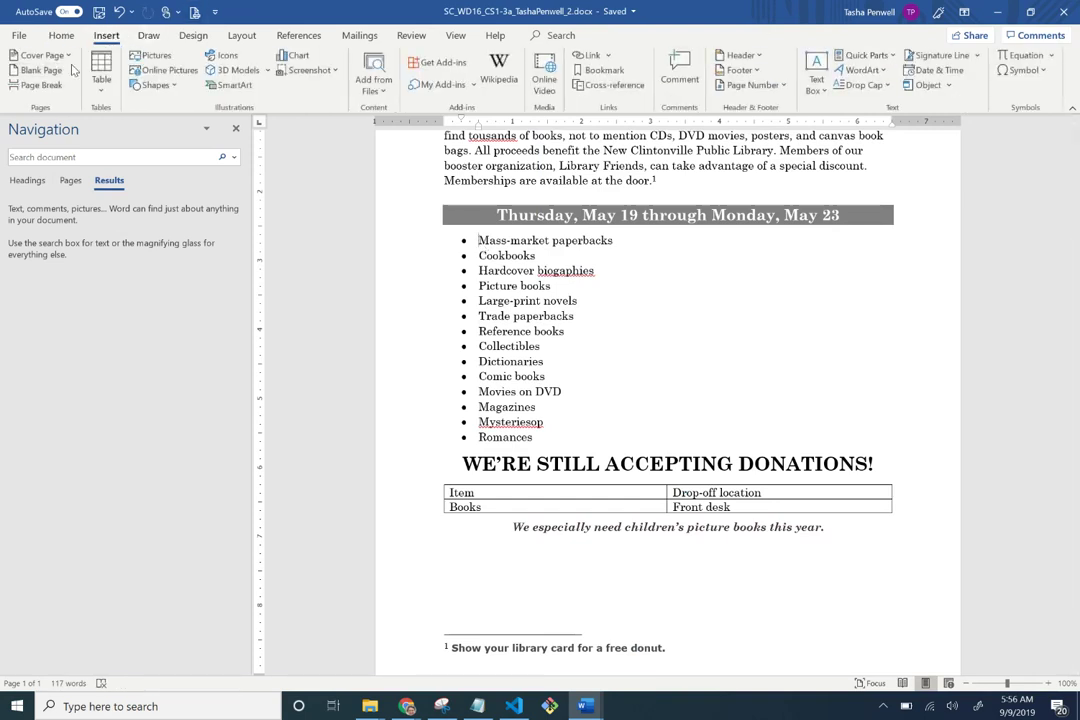
pyautogui.click(145, 56)
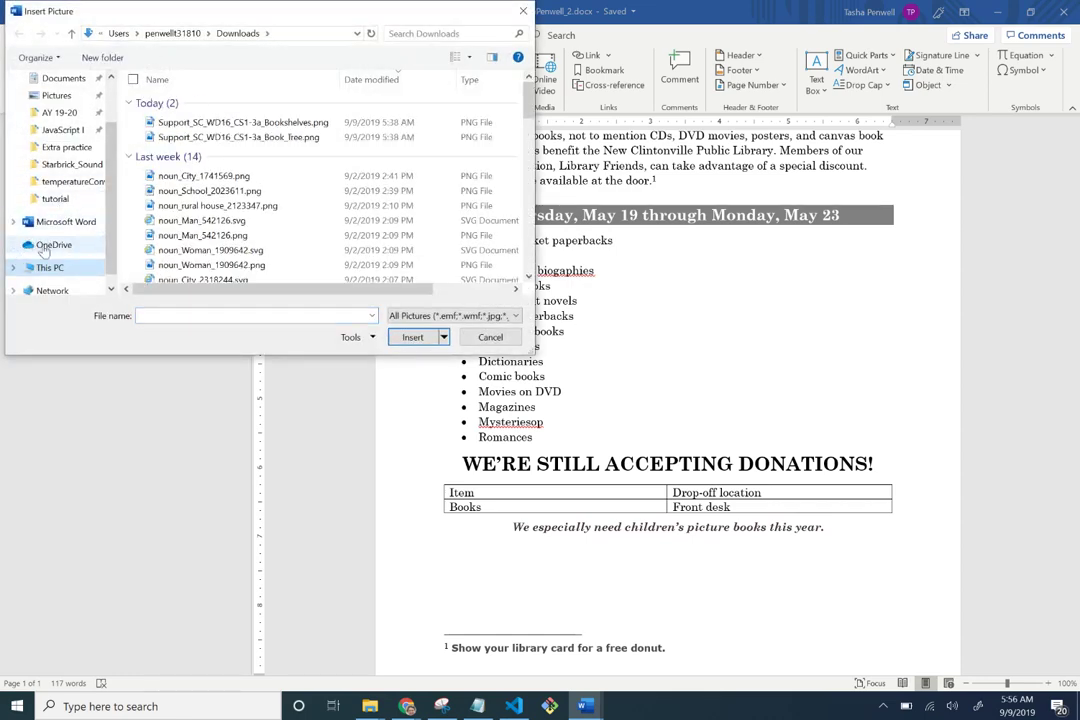
pyautogui.click(52, 247)
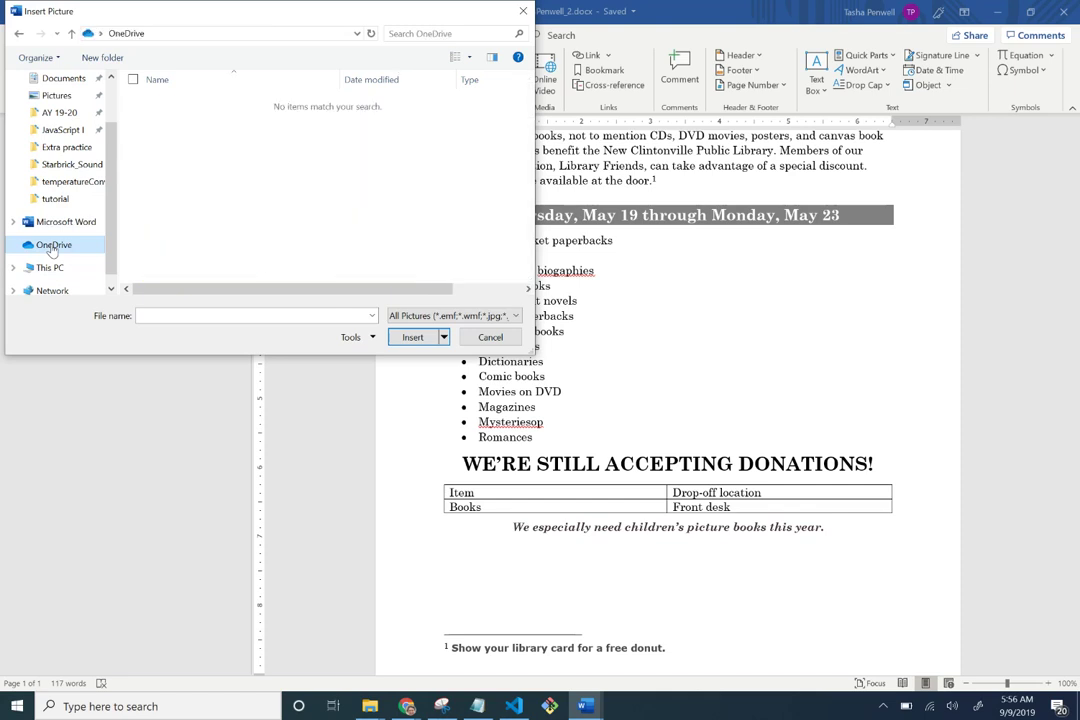
pyautogui.click(475, 314)
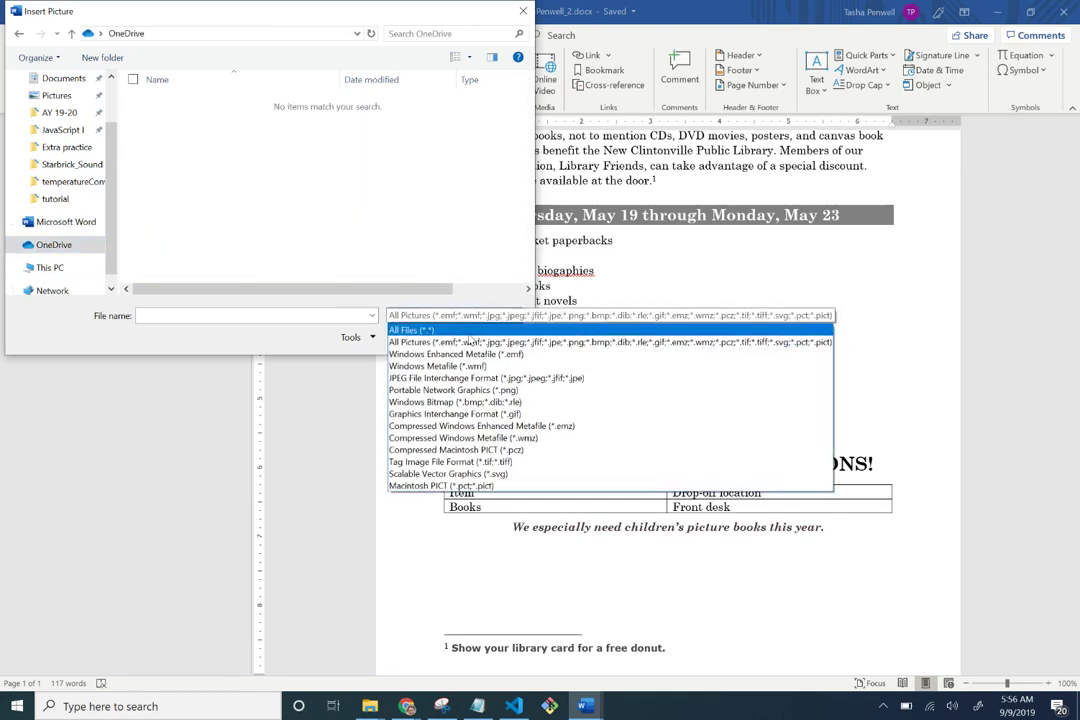
pyautogui.click(462, 322)
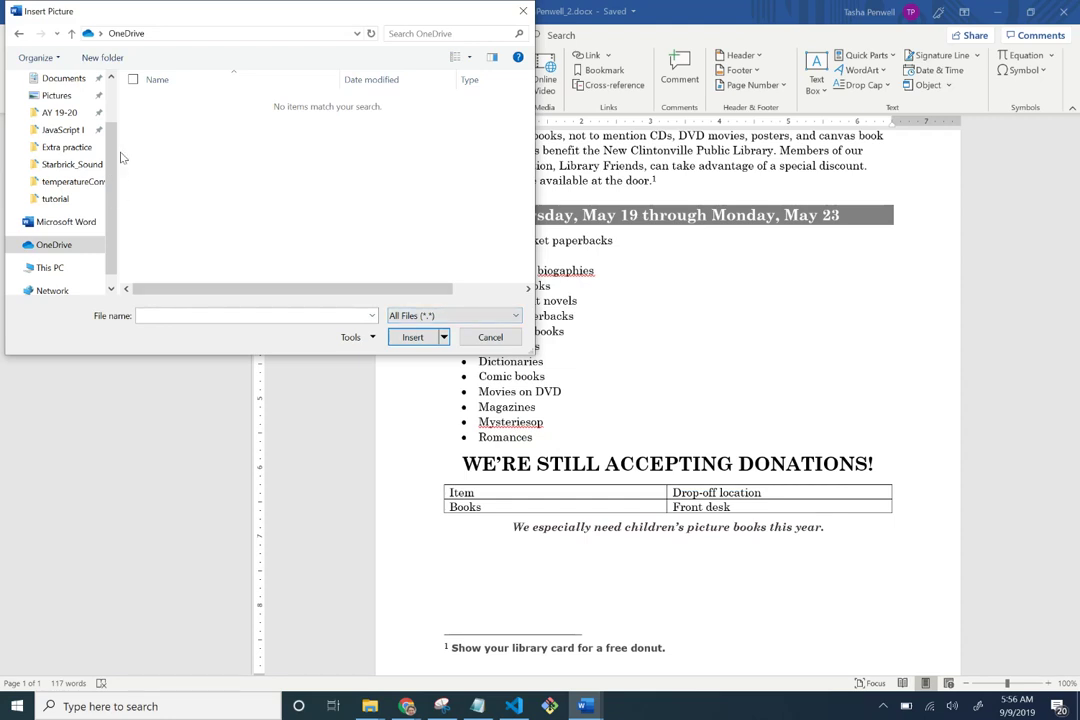
pyautogui.moveTo(110, 160); pyautogui.dragTo(112, 128)
pyautogui.click(64, 124)
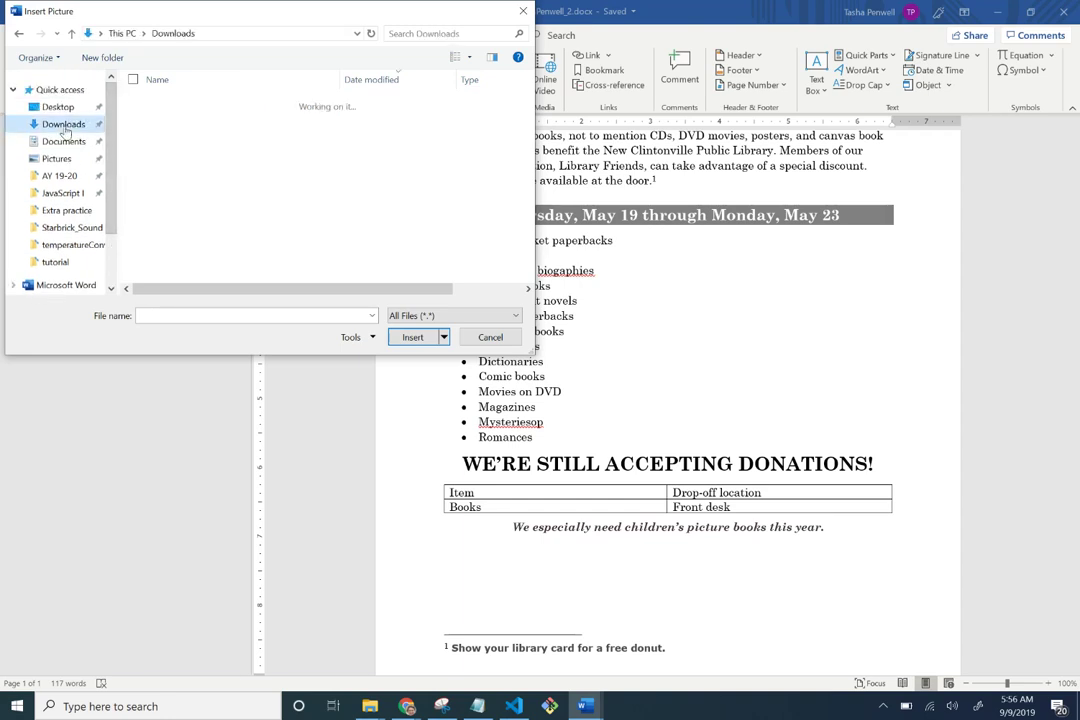
pyautogui.click(392, 84)
pyautogui.click(392, 84)
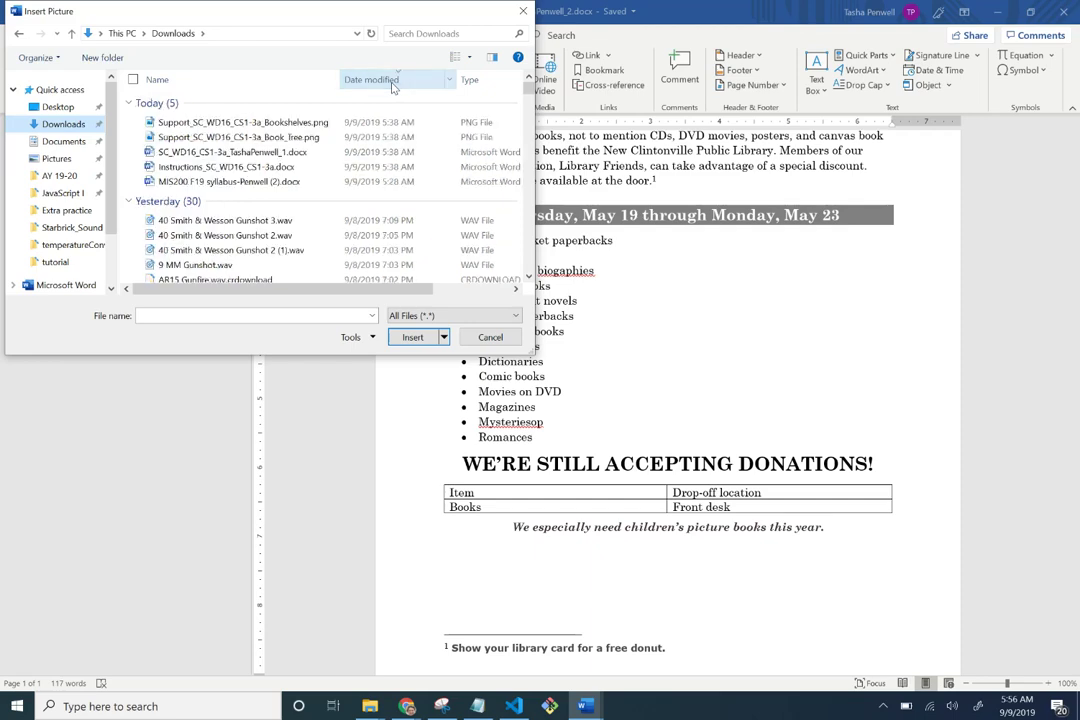
pyautogui.doubleClick(300, 122)
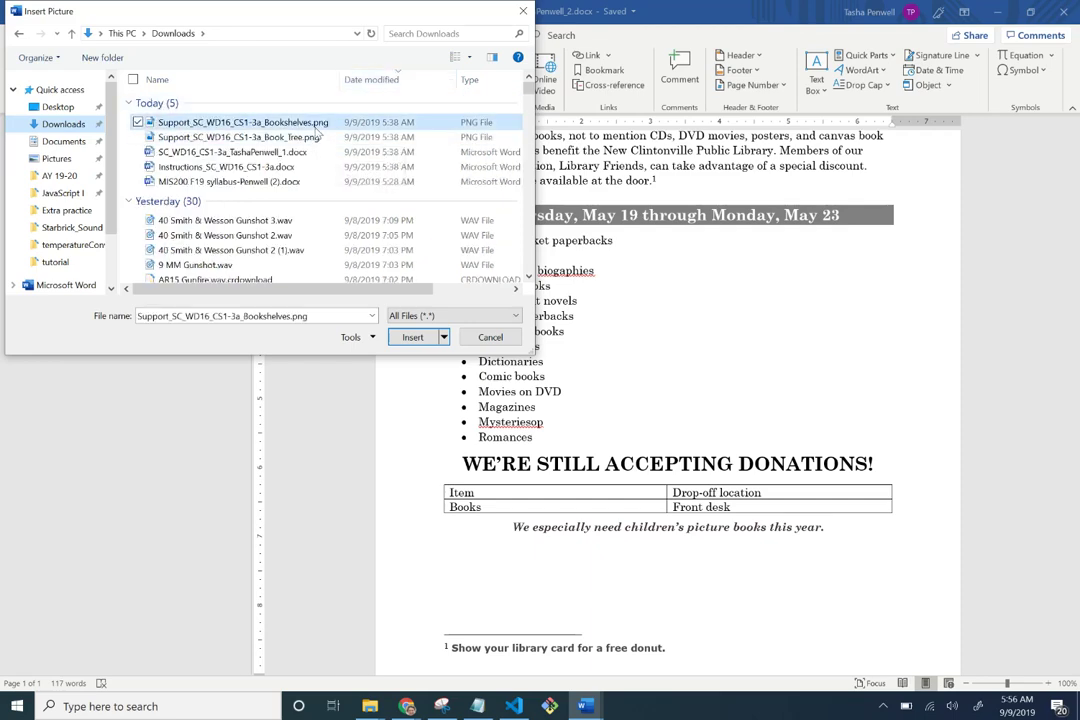
pyautogui.hotkey('alt', 'Tab')
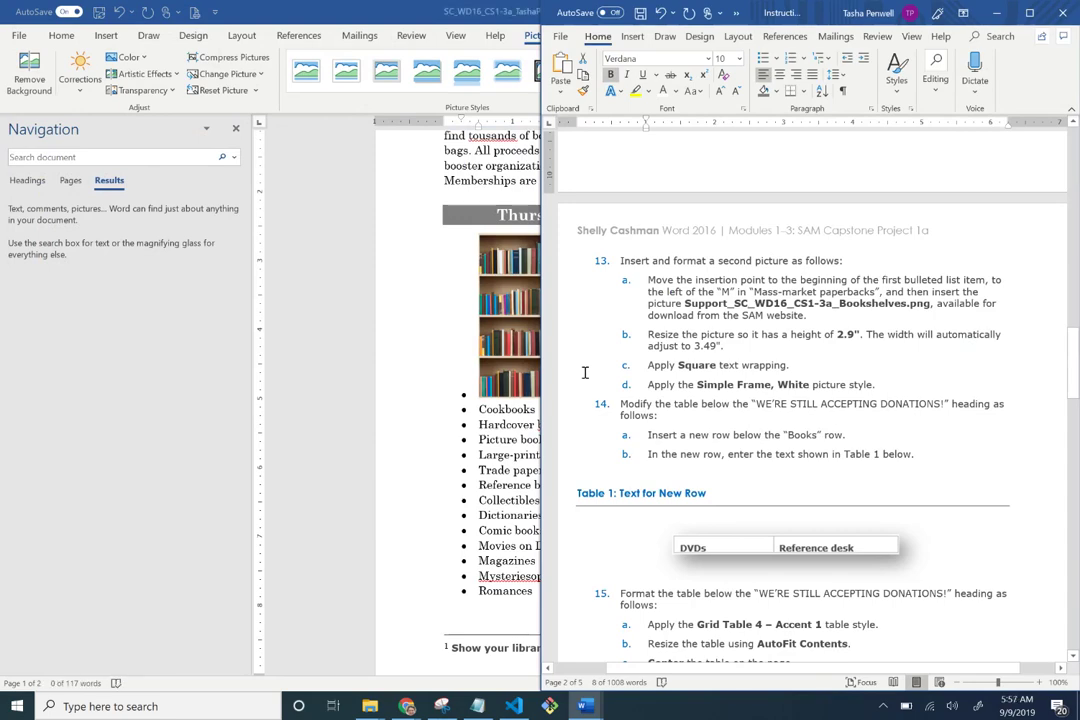
# Set the bookshelves picture's height to 2.9".
pyautogui.hotkey('alt', 'Tab')
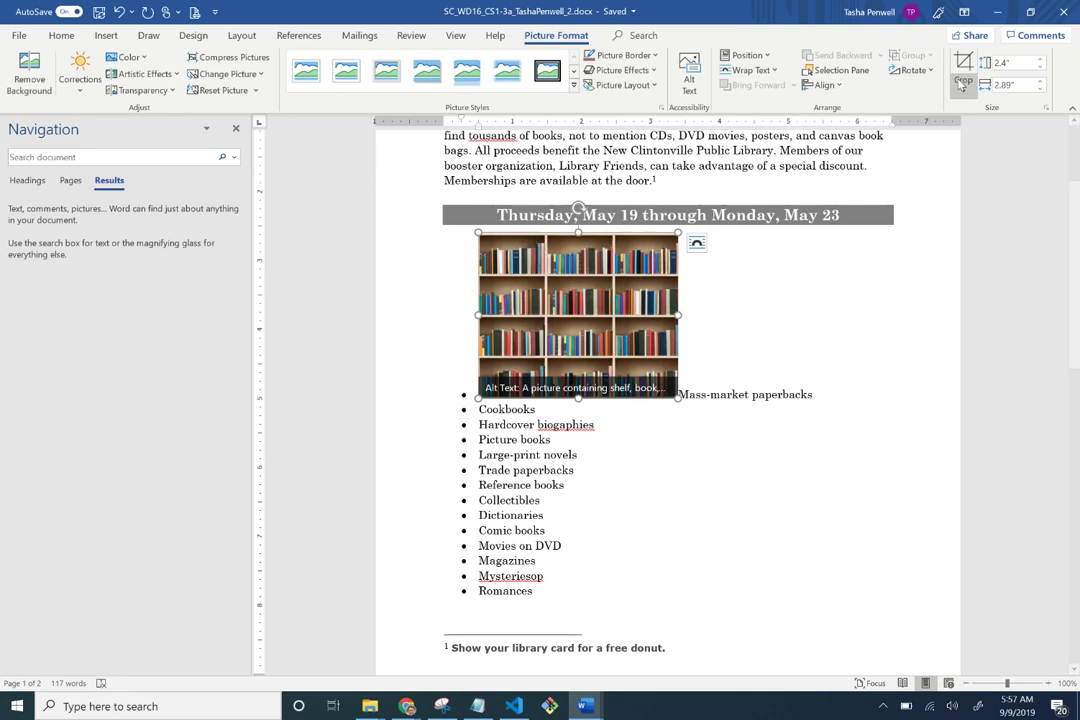
pyautogui.click(1018, 64)
pyautogui.write('2.9')
pyautogui.click(1013, 85)
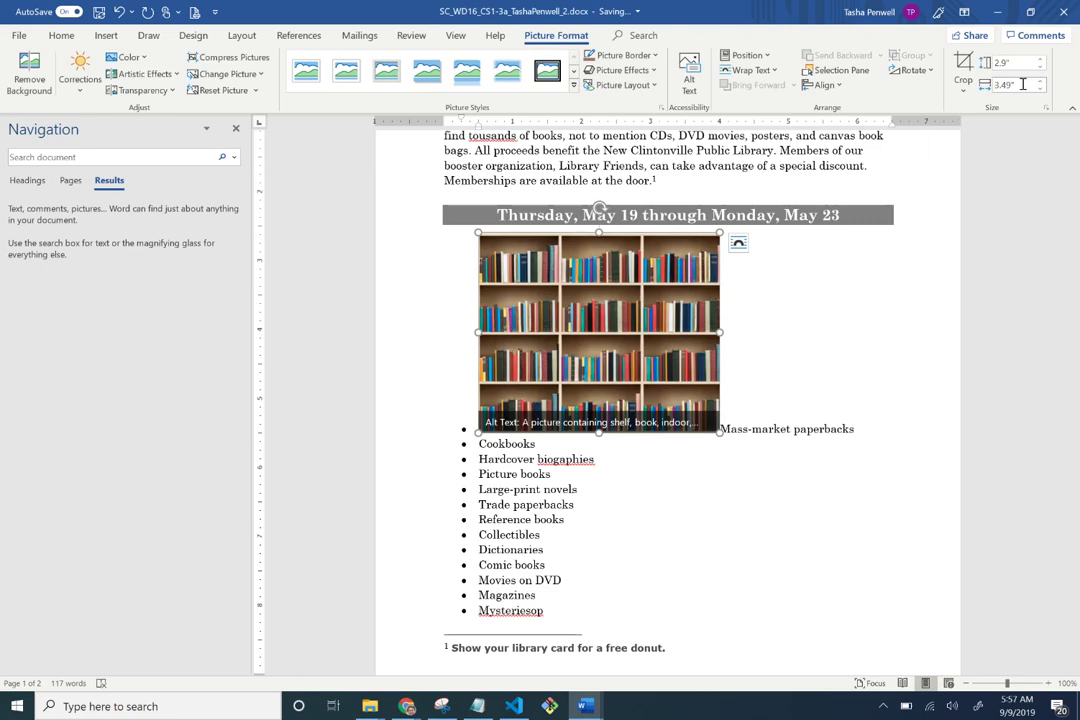
pyautogui.hotkey('alt', 'Tab')
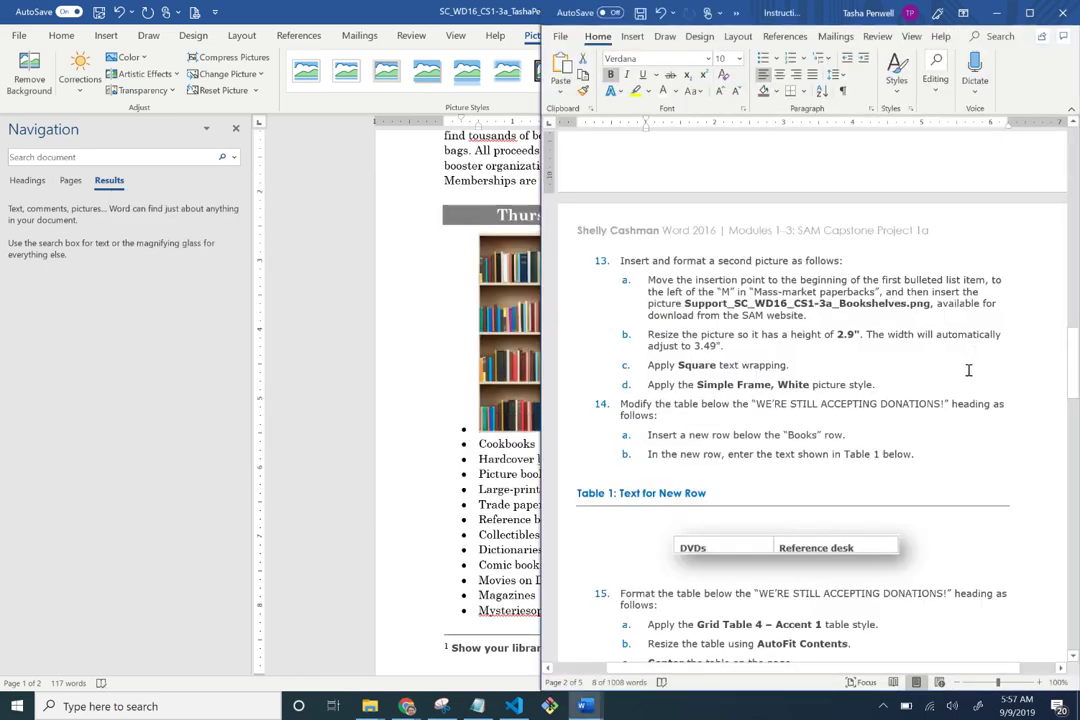
pyautogui.scroll(-3, 968, 370)
pyautogui.hotkey('alt', 'Tab')
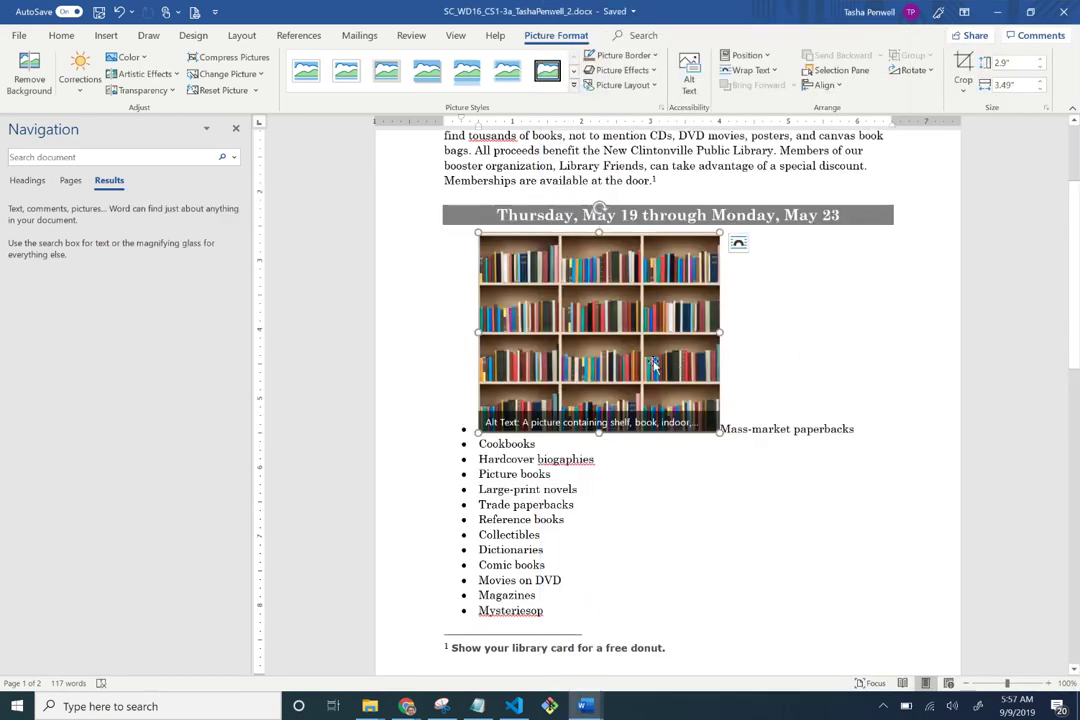
# Wrap the text square around the picture.
pyautogui.click(738, 246)
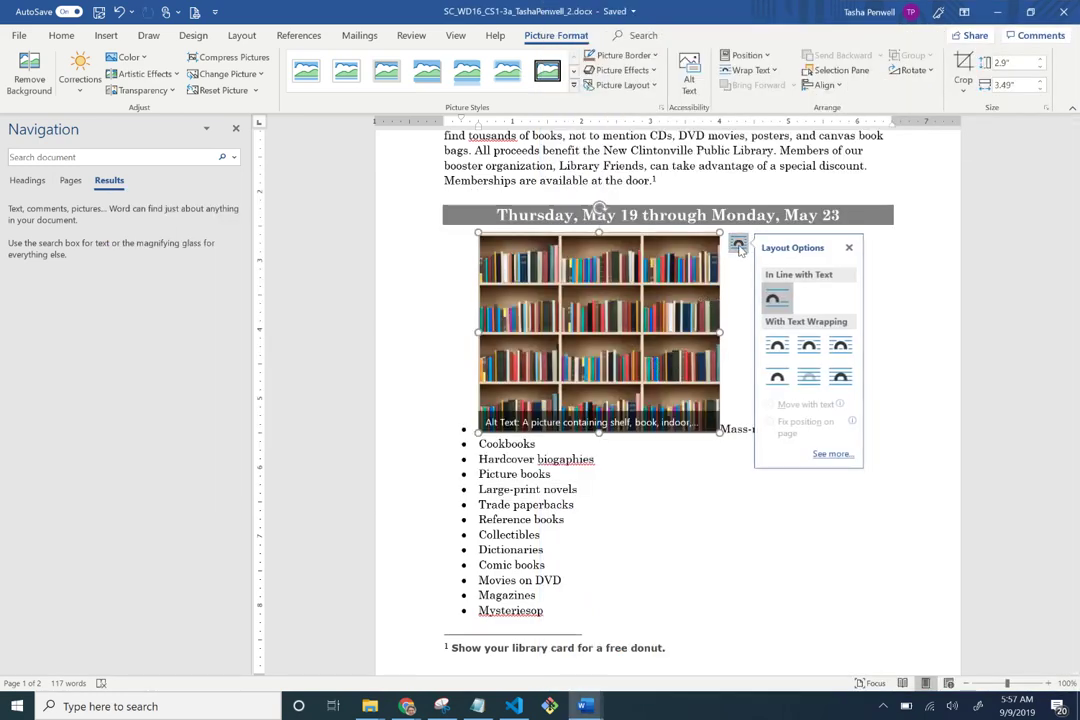
pyautogui.click(776, 350)
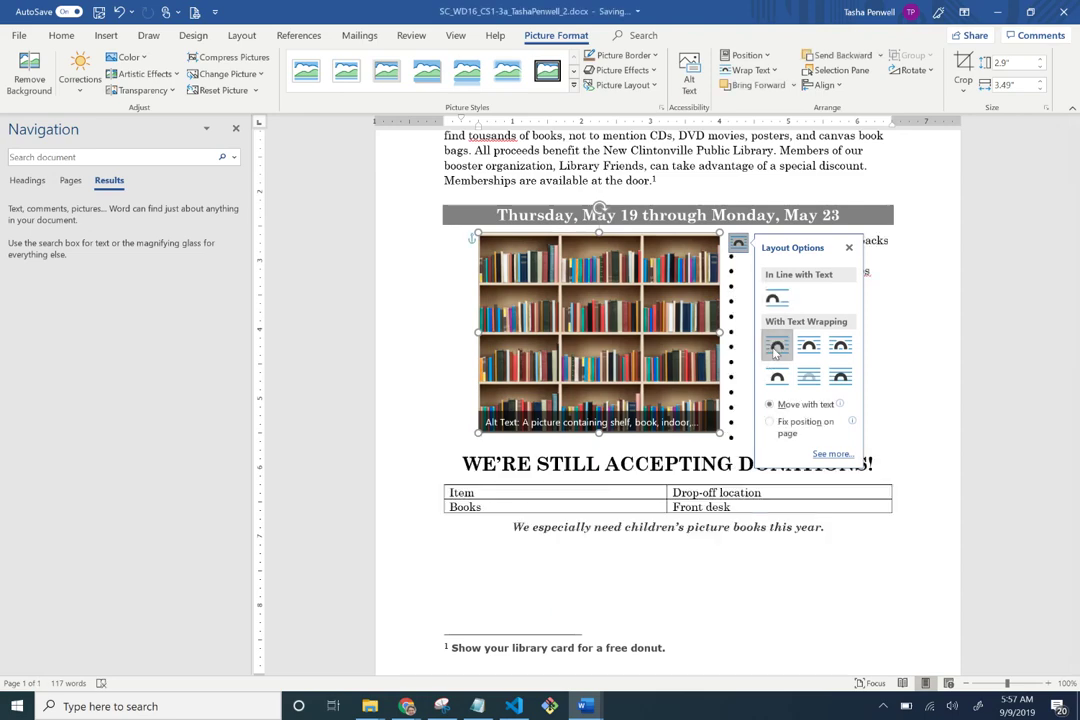
pyautogui.hotkey('alt', 'Tab')
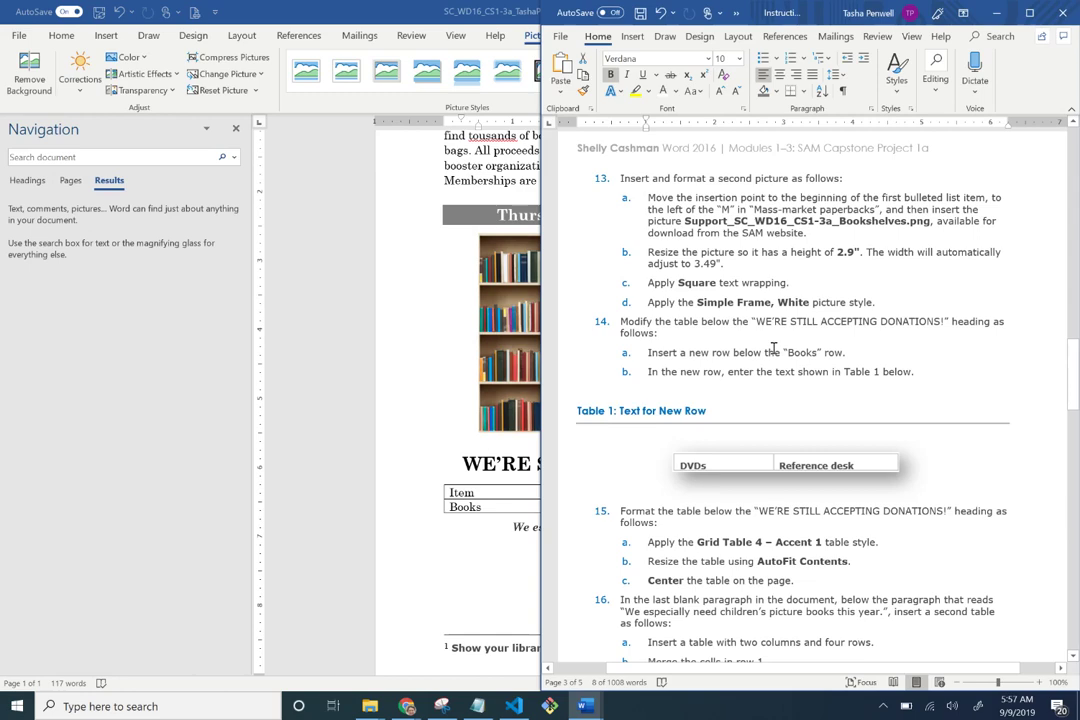
pyautogui.hotkey('alt', 'Tab')
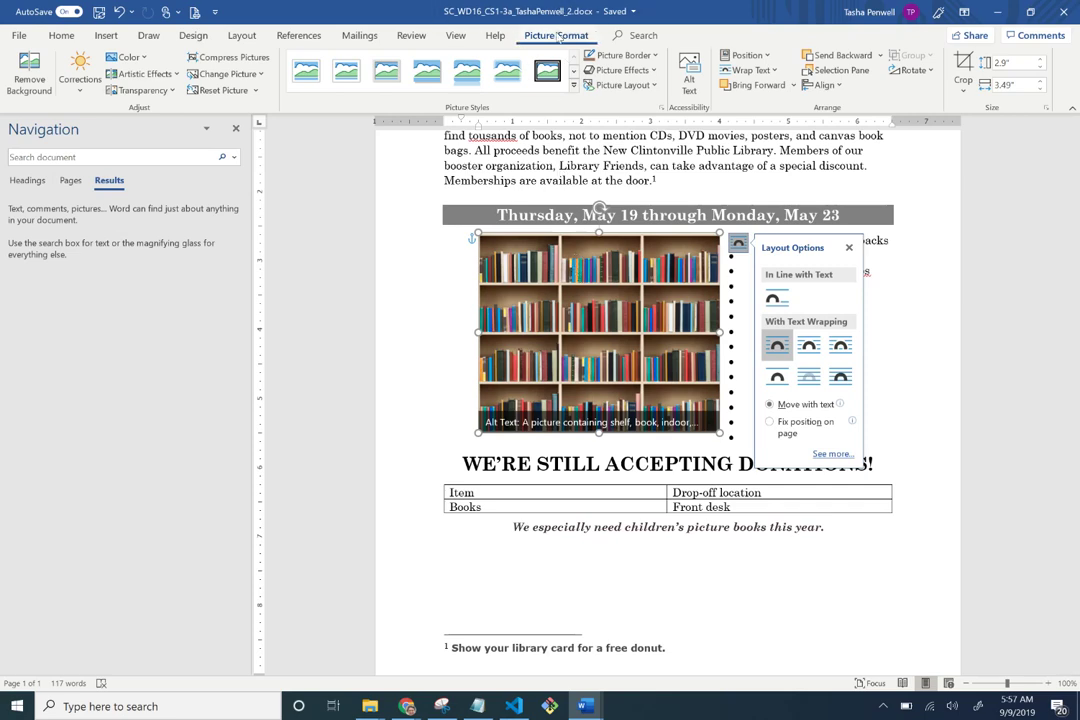
# Apply the Simple Frame, White picture style, then deselect the picture.
pyautogui.click(573, 85)
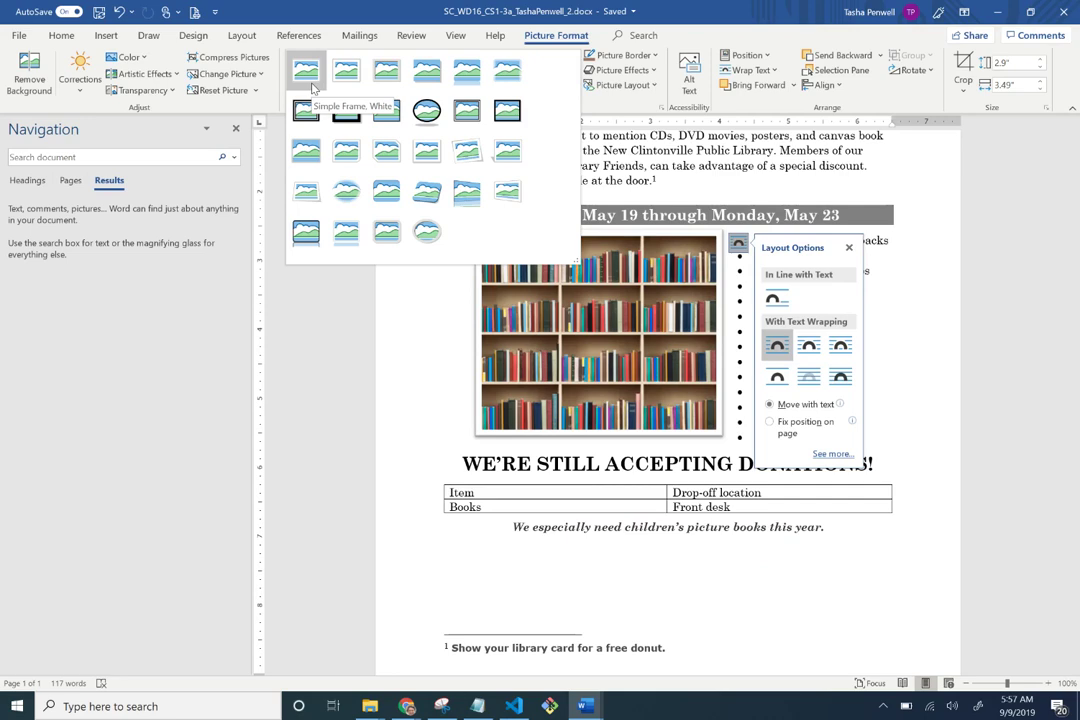
pyautogui.click(312, 88)
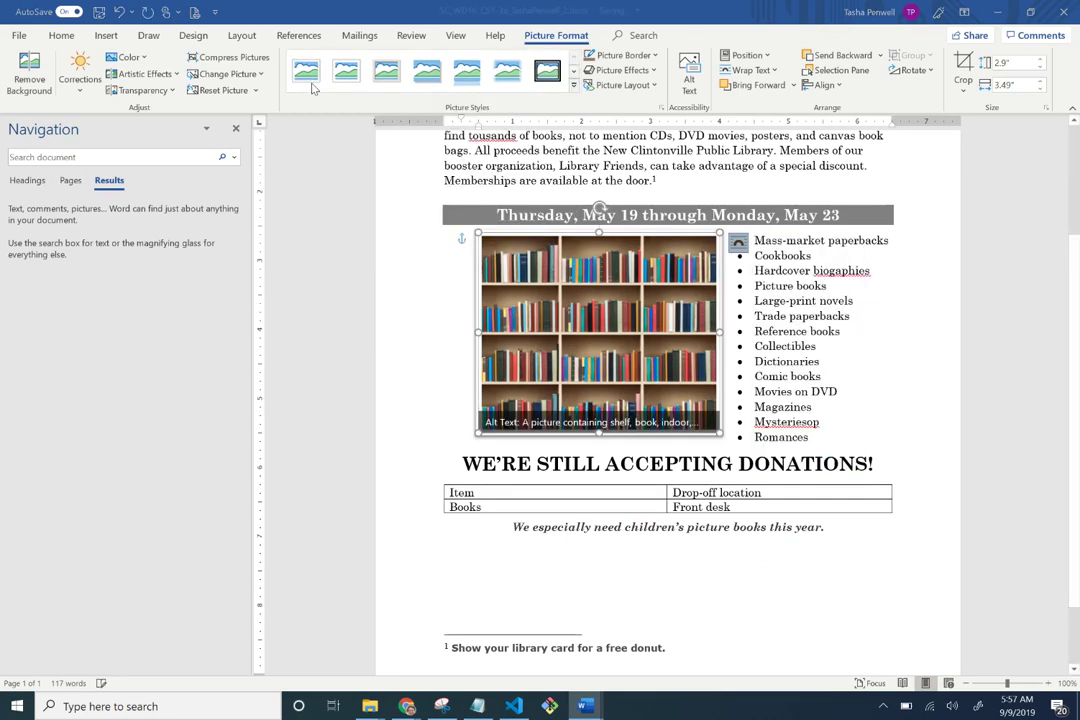
pyautogui.hotkey('alt', 'Tab')
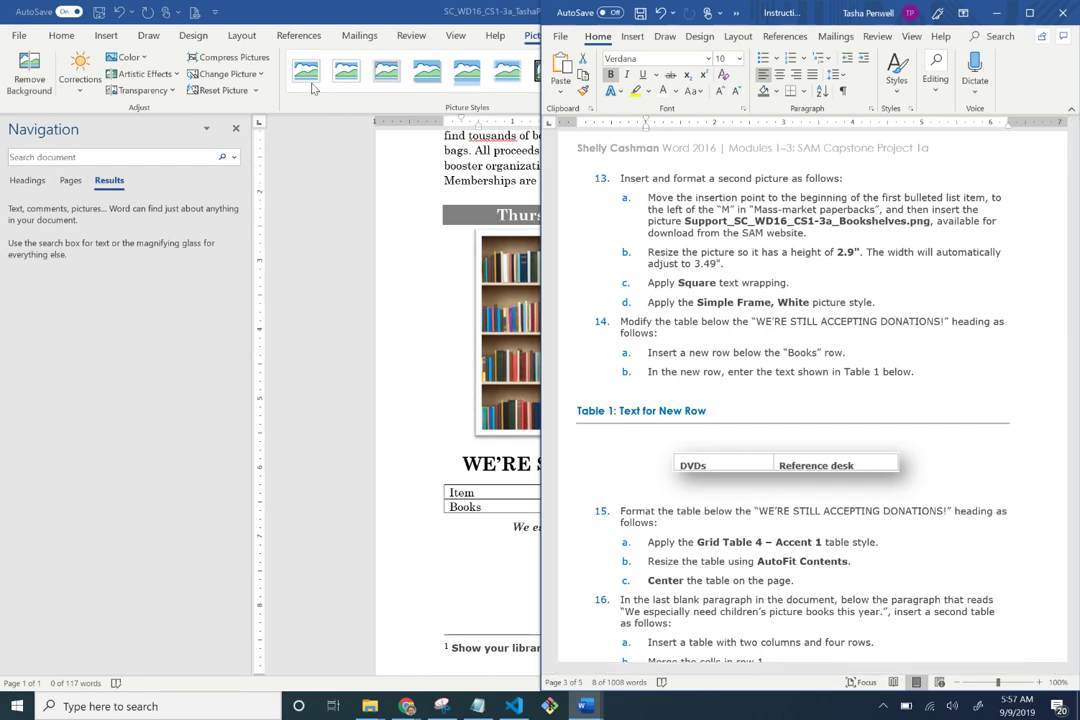
pyautogui.click(415, 300)
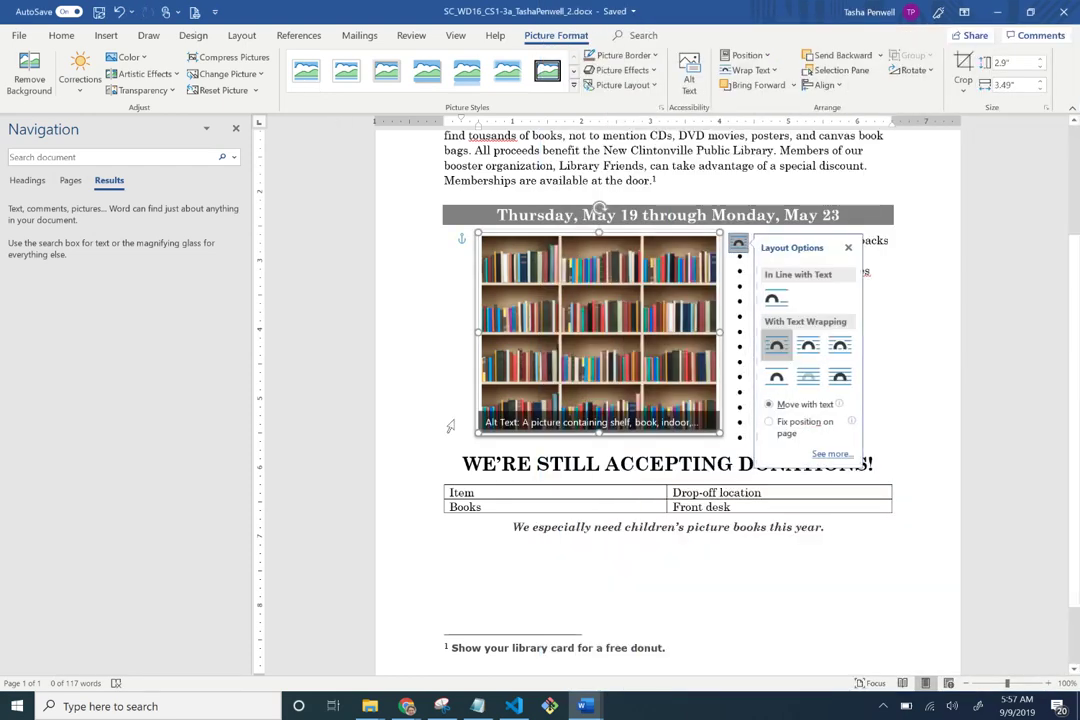
pyautogui.click(505, 458)
# Add a new row below the Books row of the donations table.
pyautogui.hotkey('alt', 'Tab')
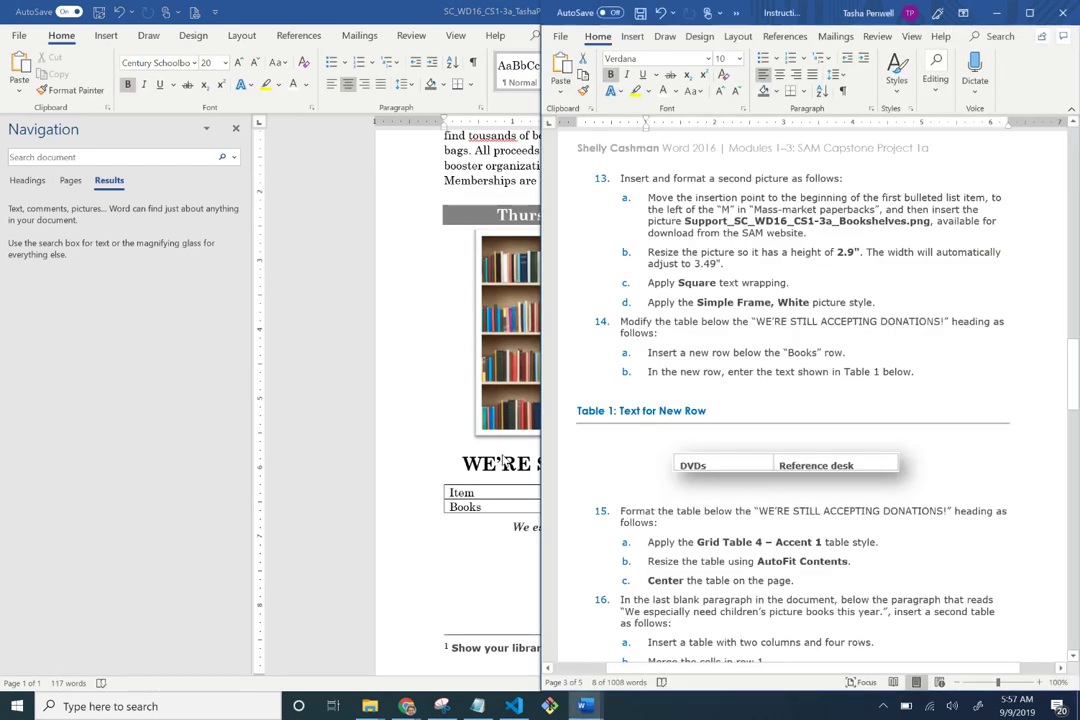
pyautogui.hotkey('alt', 'Tab')
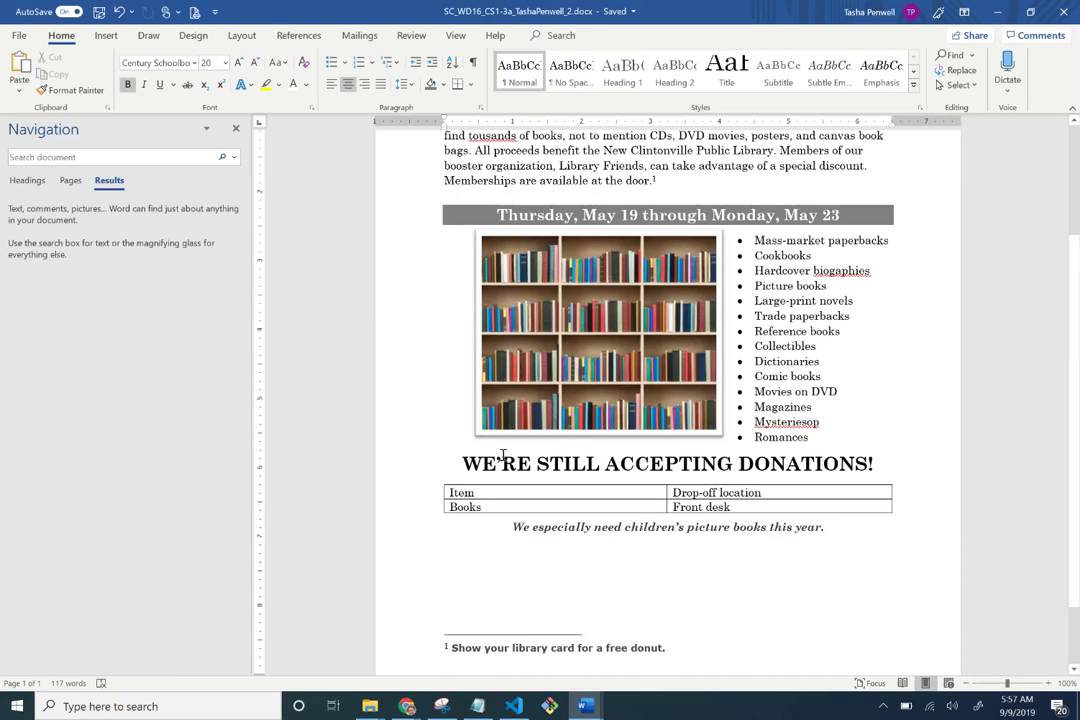
pyautogui.click(736, 508)
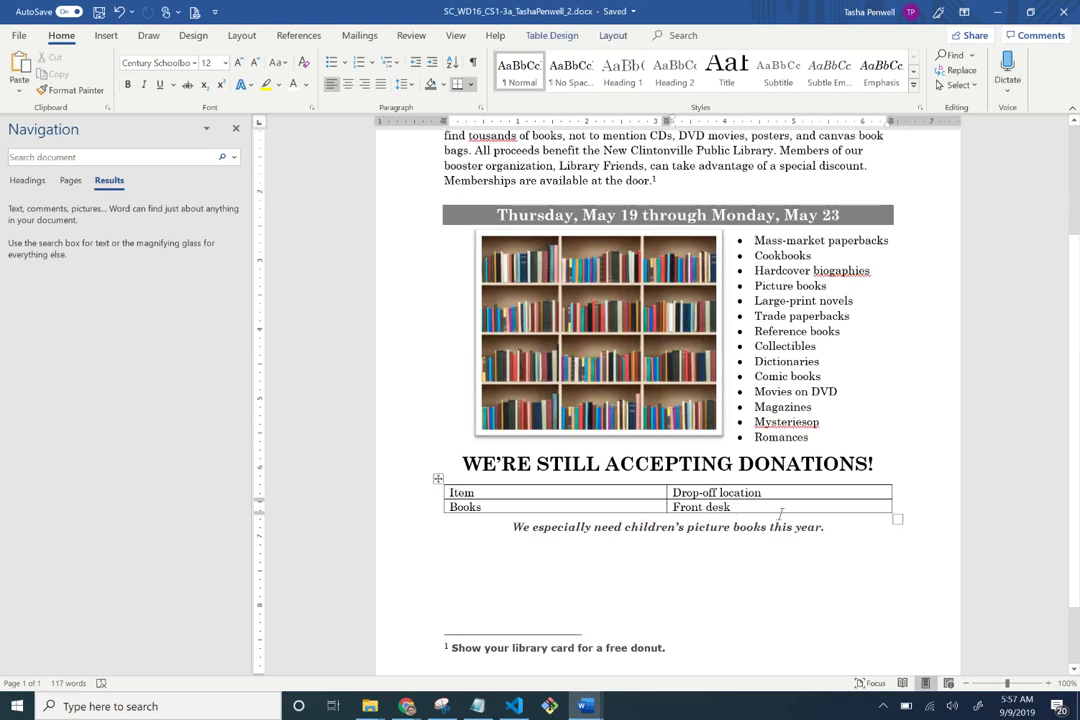
pyautogui.press('Tab')
# Fill the new row with DVDs and Reference desk.
pyautogui.hotkey('alt', 'Tab')
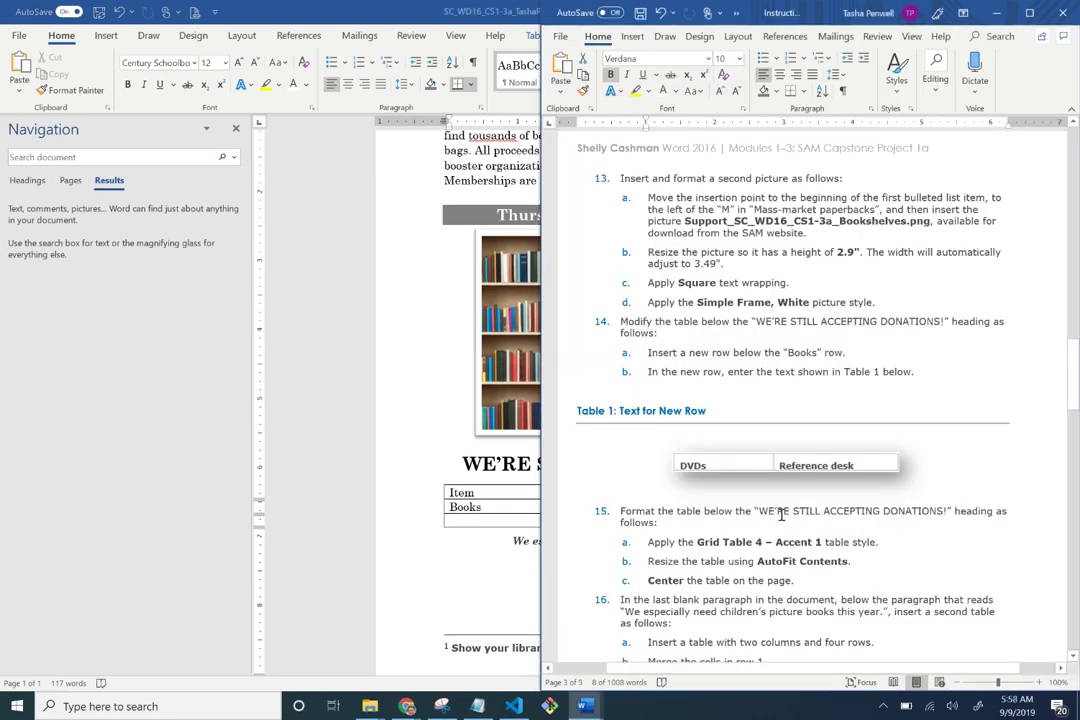
pyautogui.scroll(-3, 810, 505)
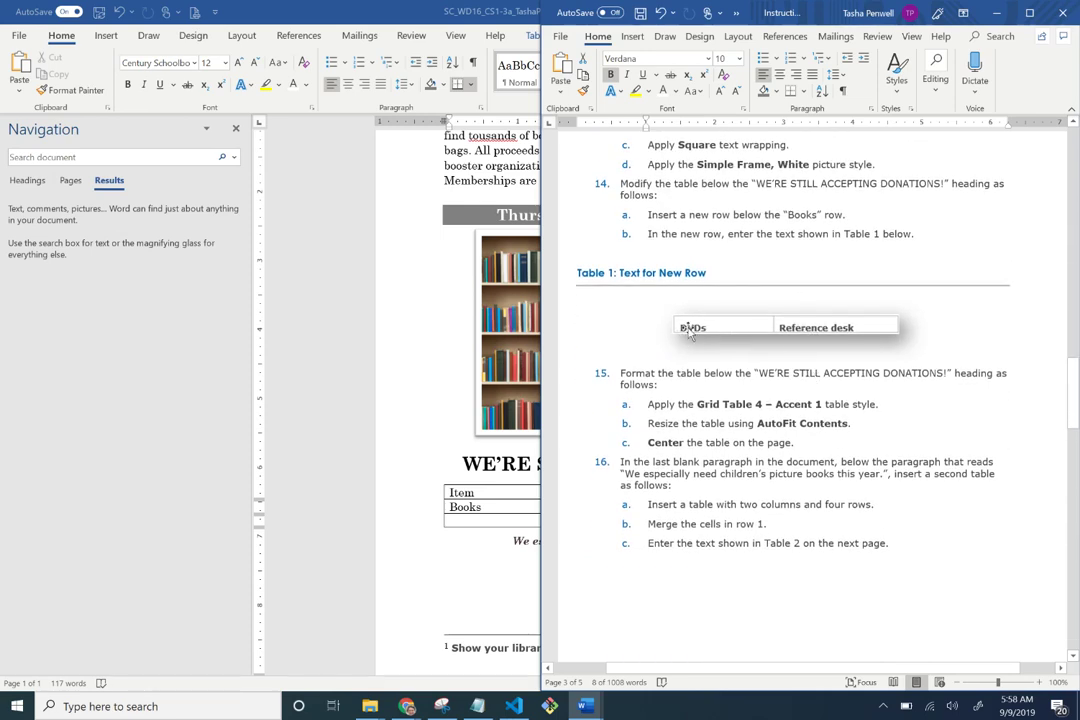
pyautogui.click(537, 507)
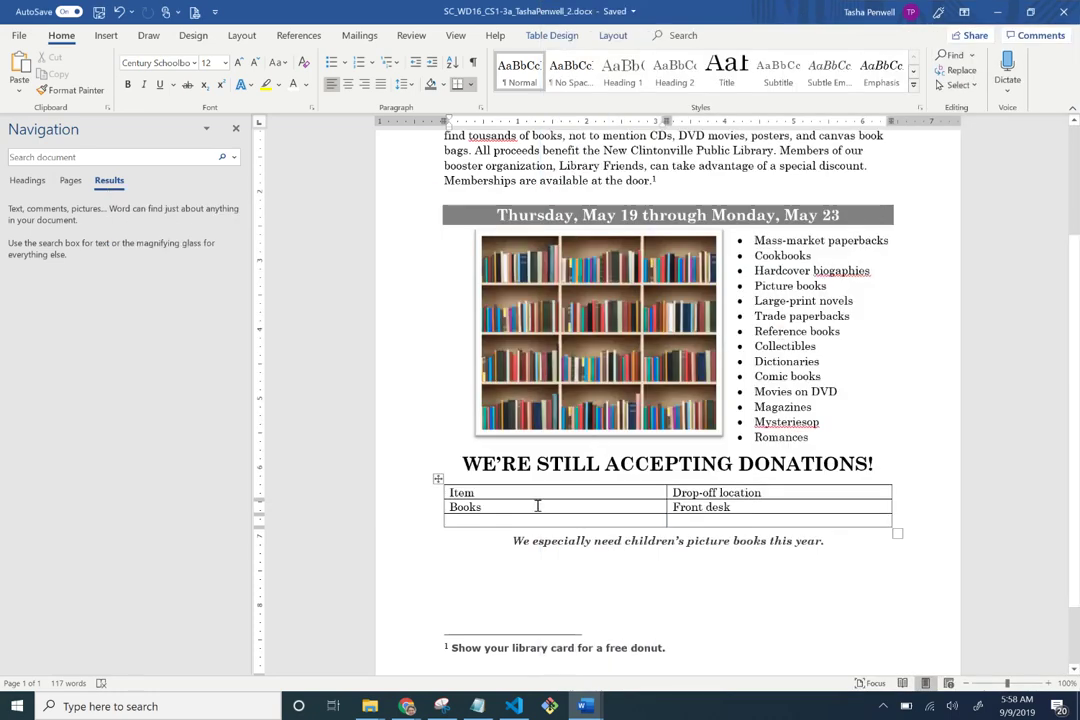
pyautogui.write('DVD')
pyautogui.write('Reference desk')
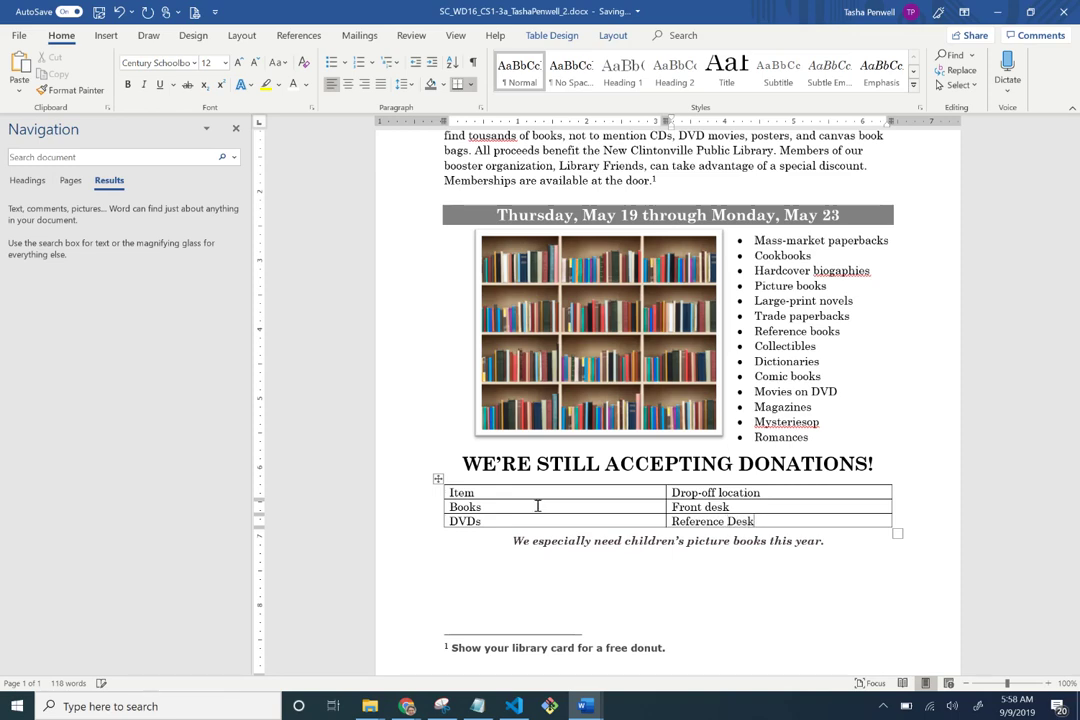
pyautogui.hotkey('alt', 'Tab')
pyautogui.click(537, 511)
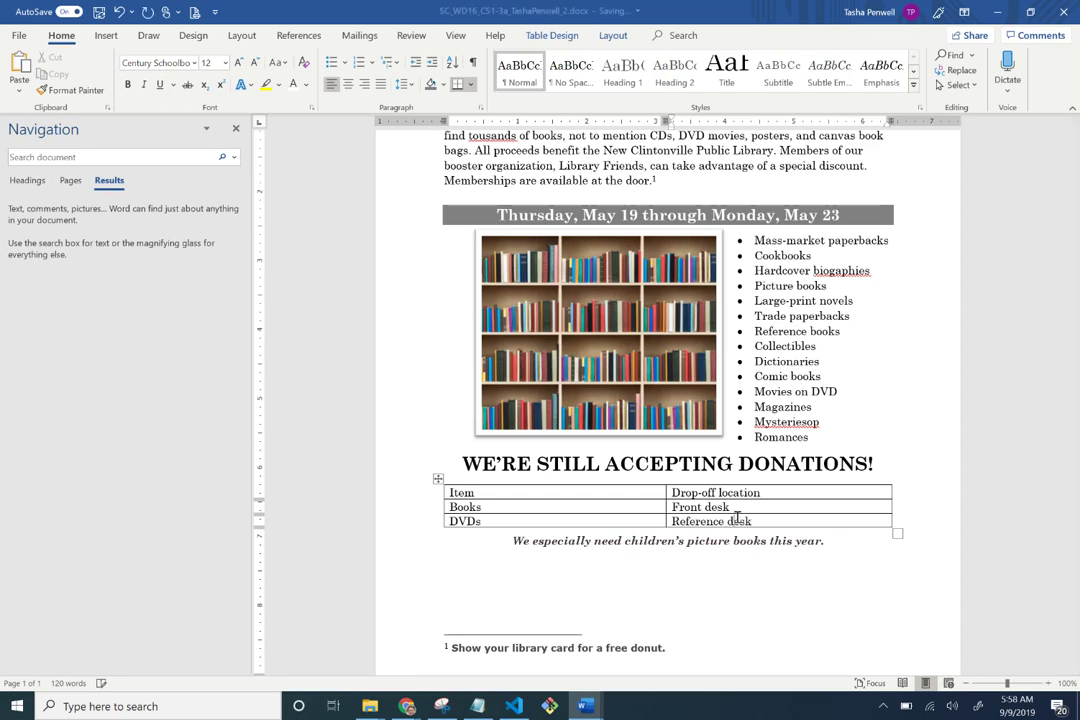
# Select the whole donations table, deselect it, then select the bookshelf picture.
pyautogui.hotkey('alt', 'Tab')
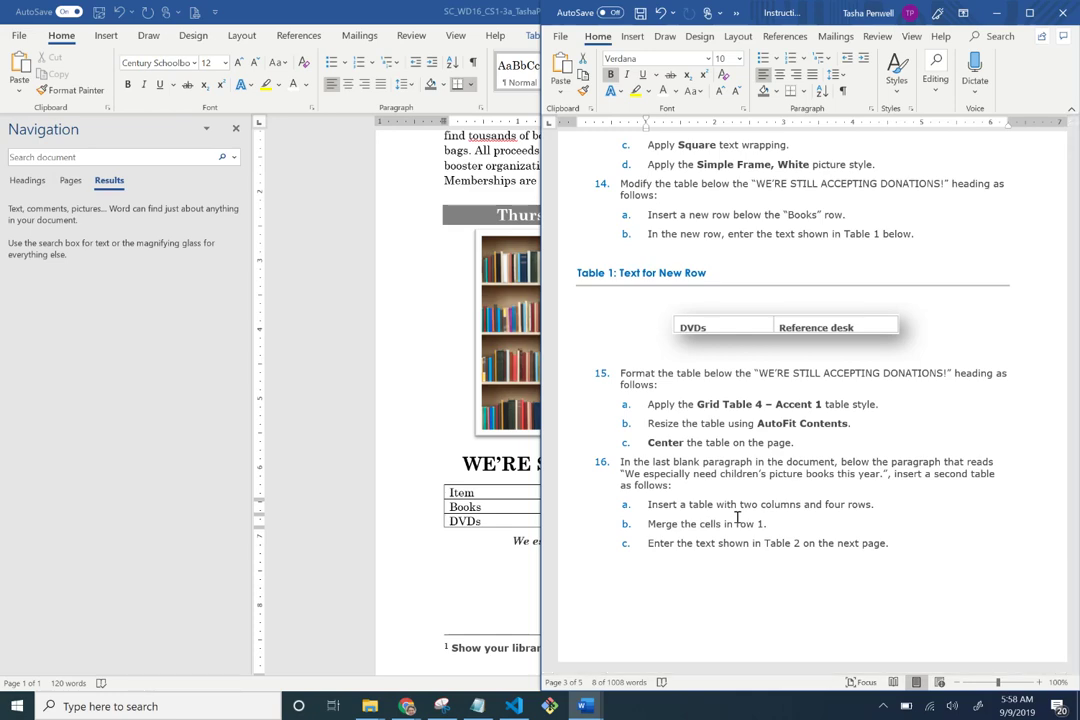
pyautogui.hotkey('alt', 'Tab')
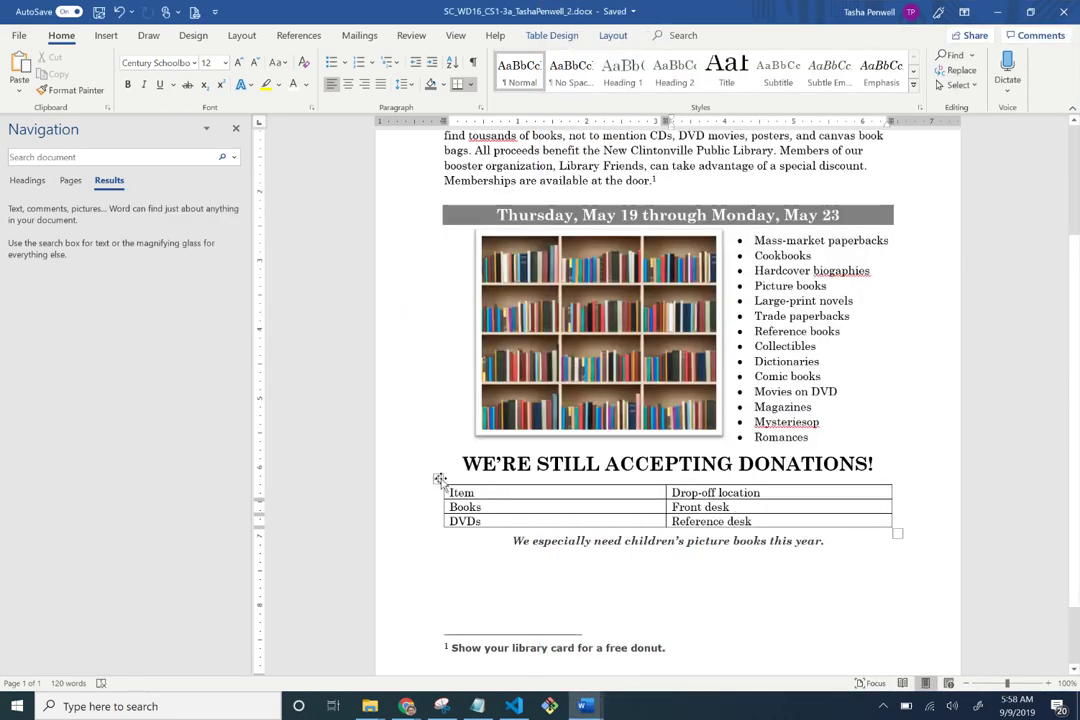
pyautogui.click(439, 479)
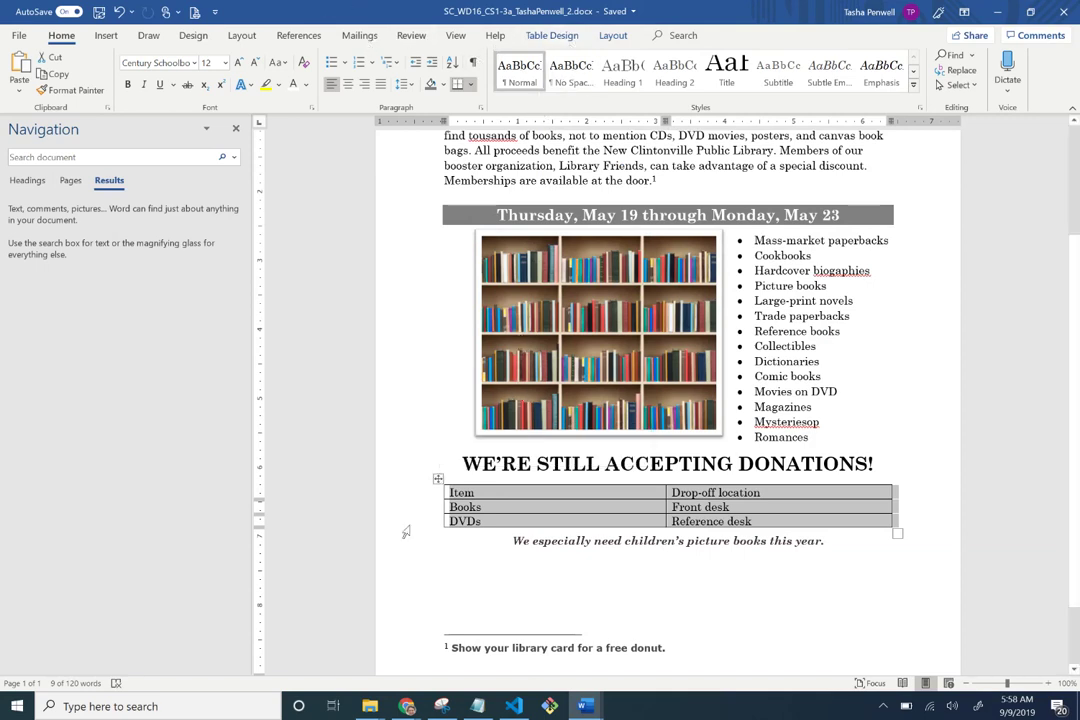
pyautogui.click(415, 410)
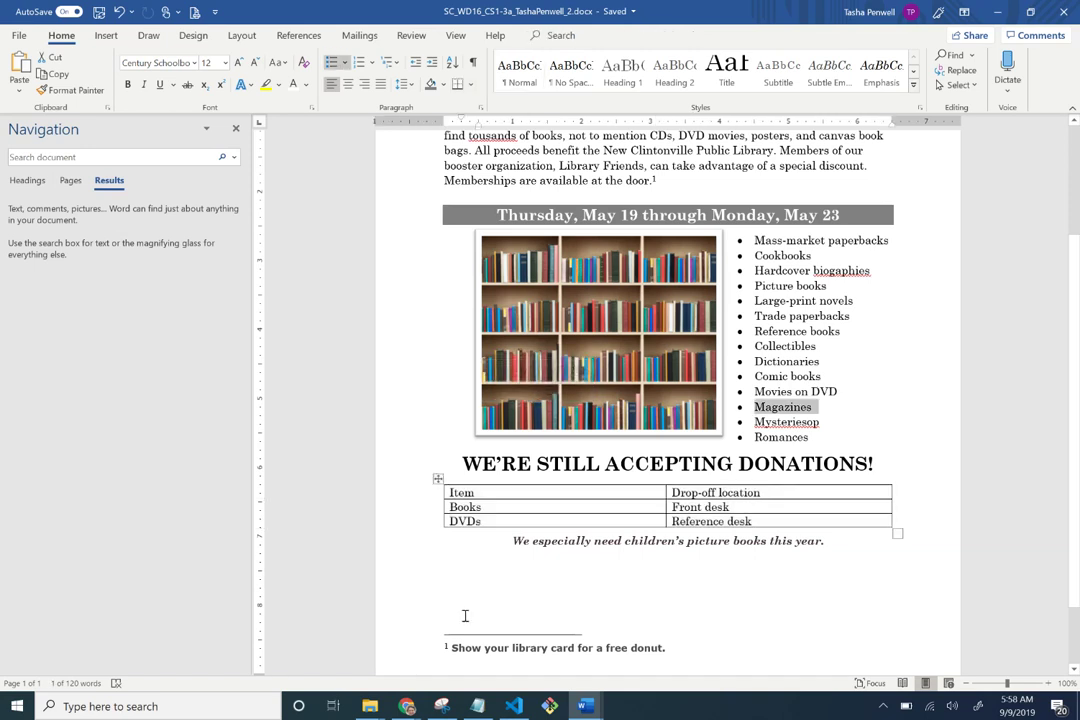
pyautogui.click(592, 262)
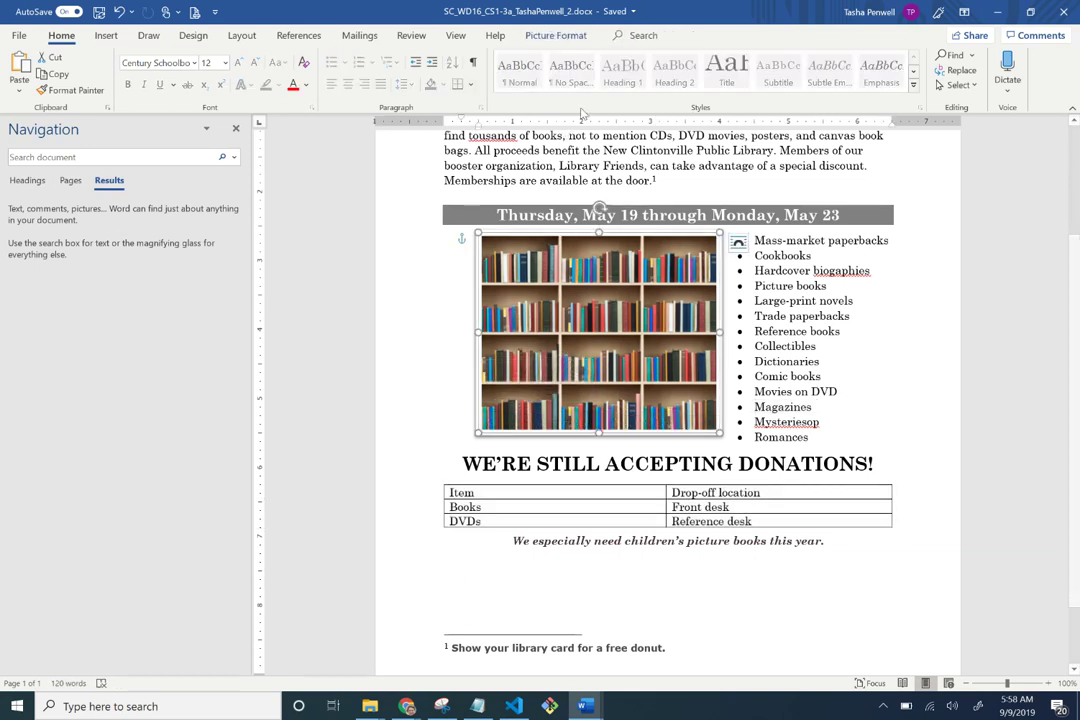
# Select the entire three-row donations table via its move handle and show Table Design.
pyautogui.click(555, 40)
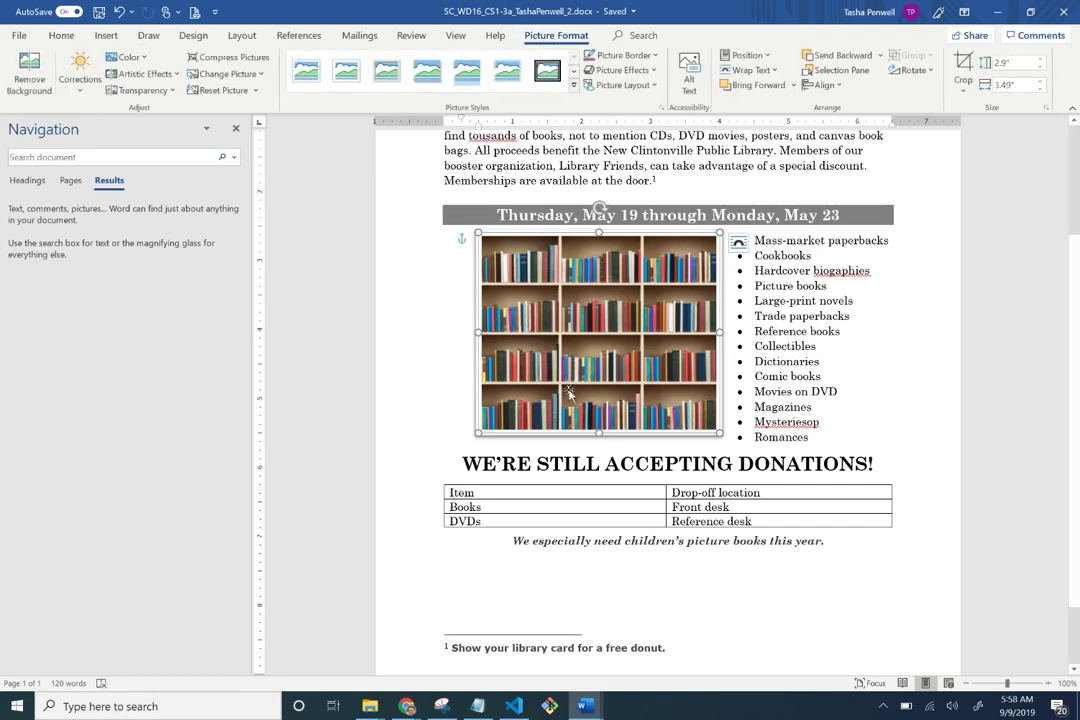
pyautogui.click(515, 500)
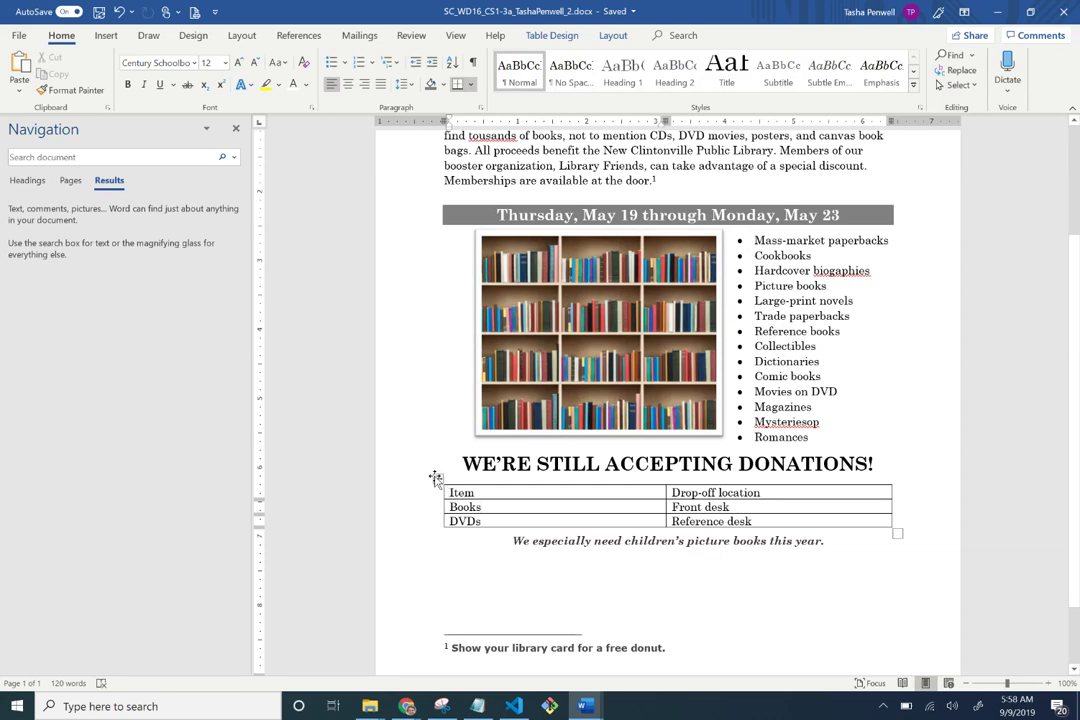
pyautogui.click(438, 479)
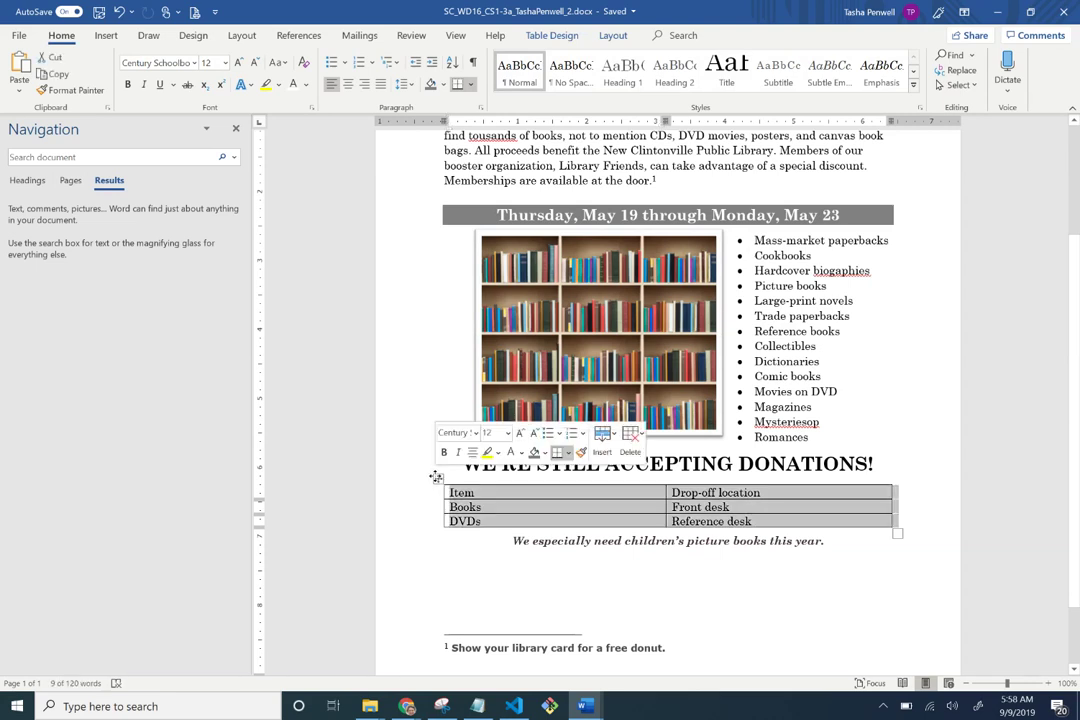
pyautogui.click(415, 562)
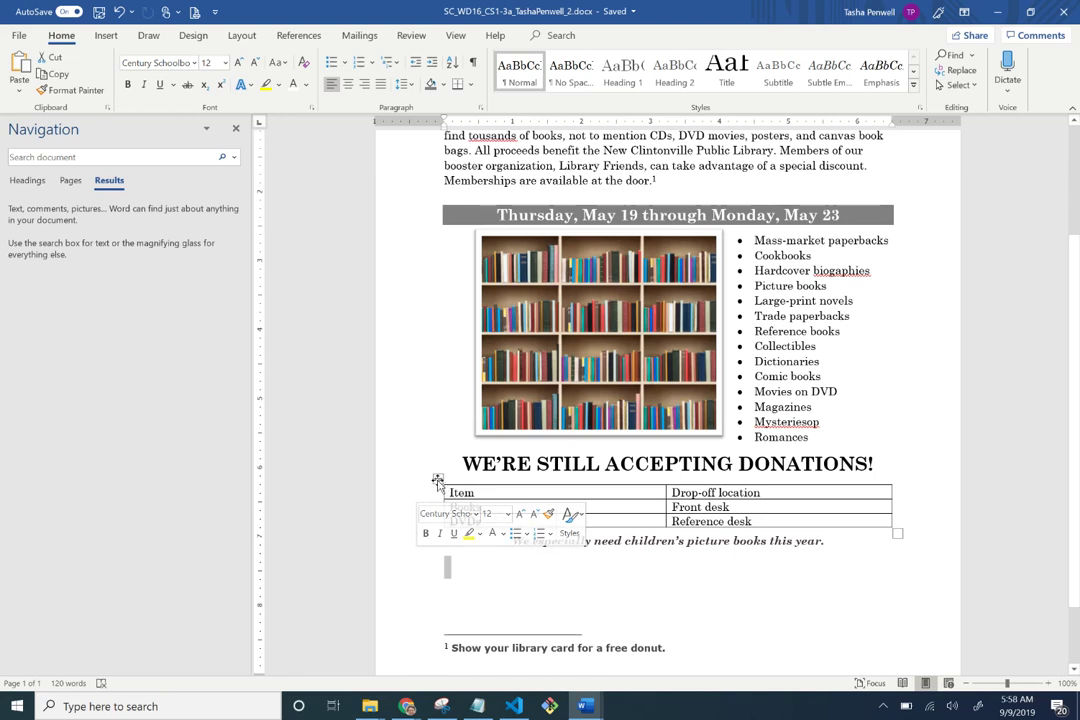
pyautogui.click(437, 481)
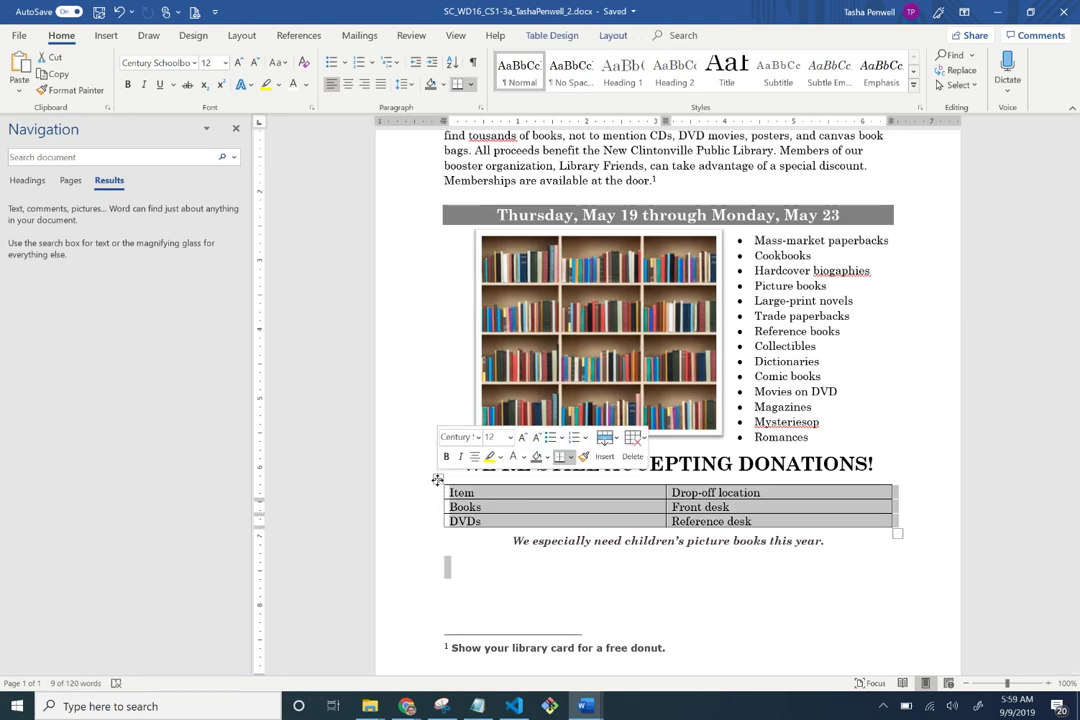
pyautogui.hotkey('alt', 'Tab')
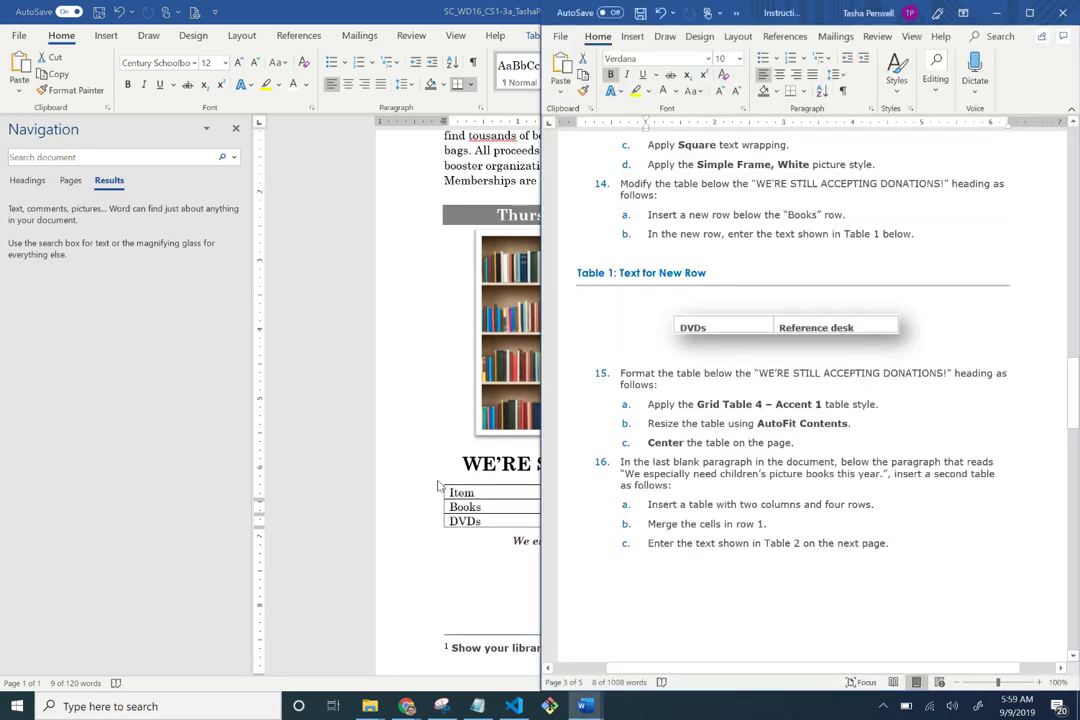
pyautogui.hotkey('alt', 'Tab')
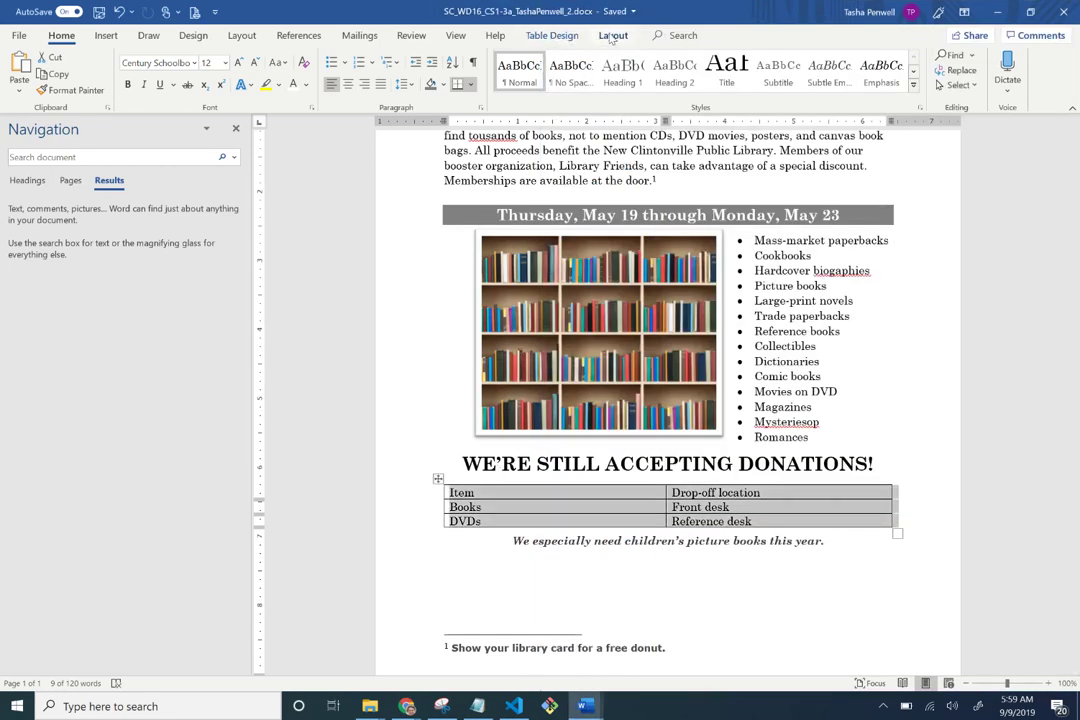
pyautogui.click(549, 38)
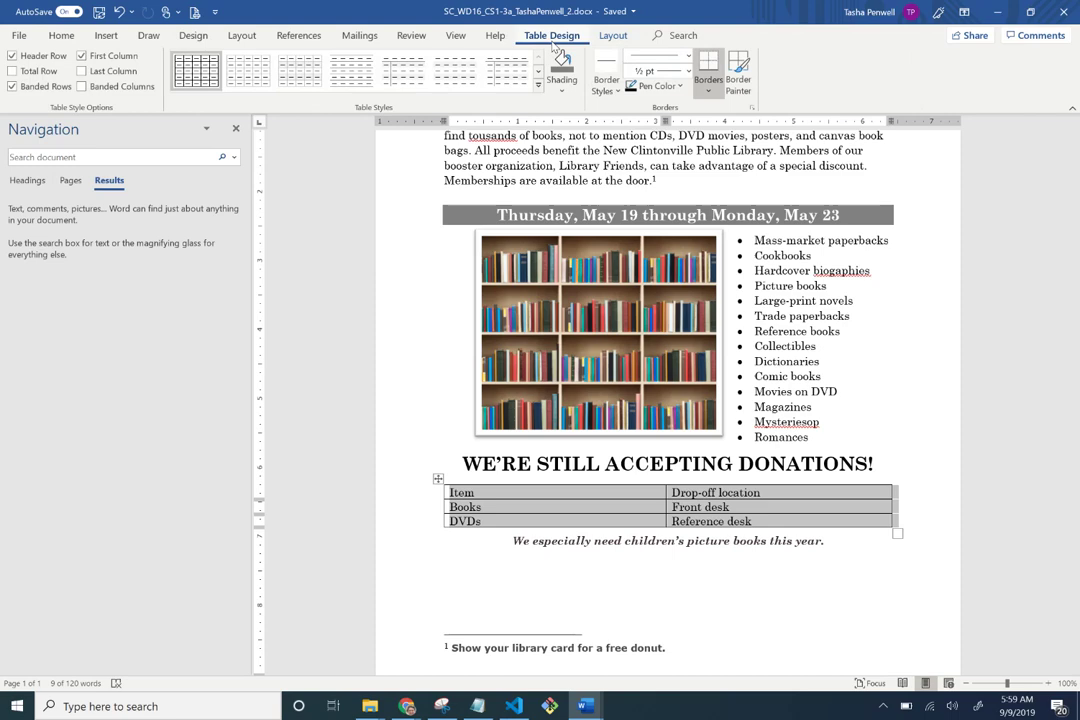
# Apply the Grid Table 4 – Accent 1 style to the donations table.
pyautogui.click(538, 89)
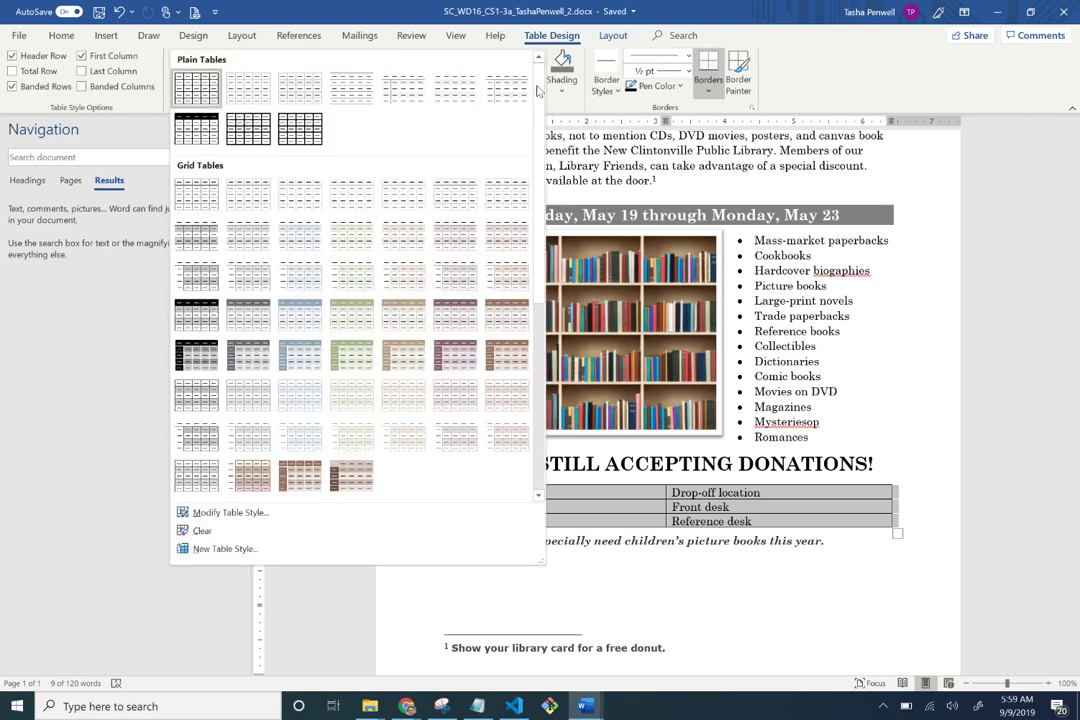
pyautogui.hotkey('alt', 'Tab')
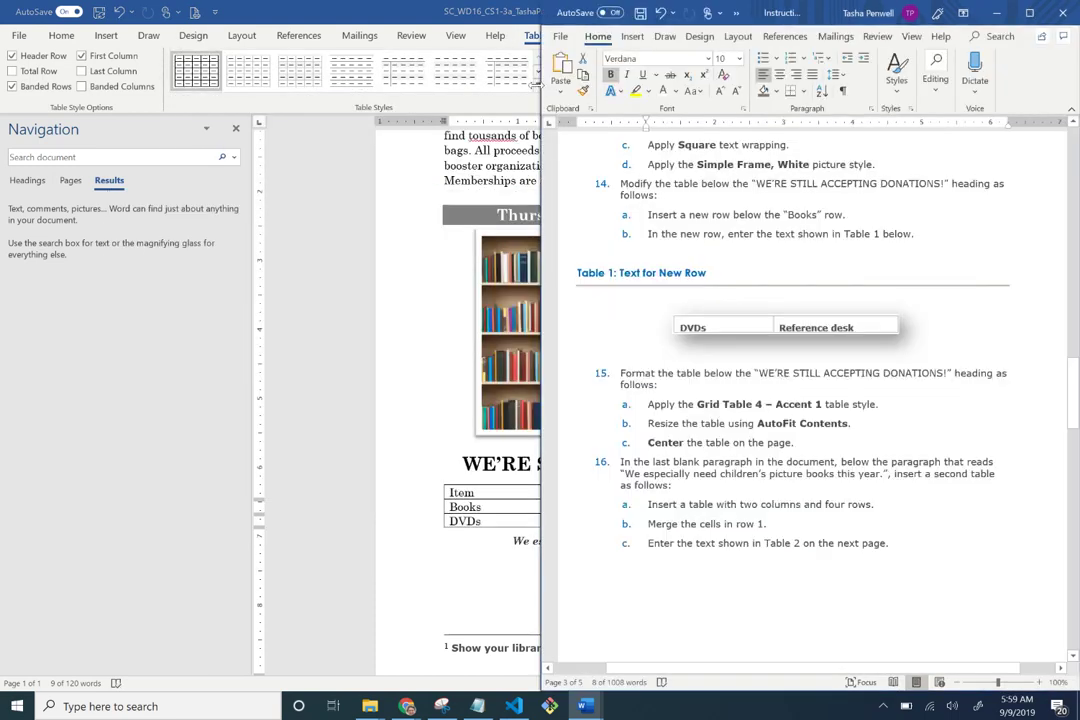
pyautogui.hotkey('alt', 'Tab')
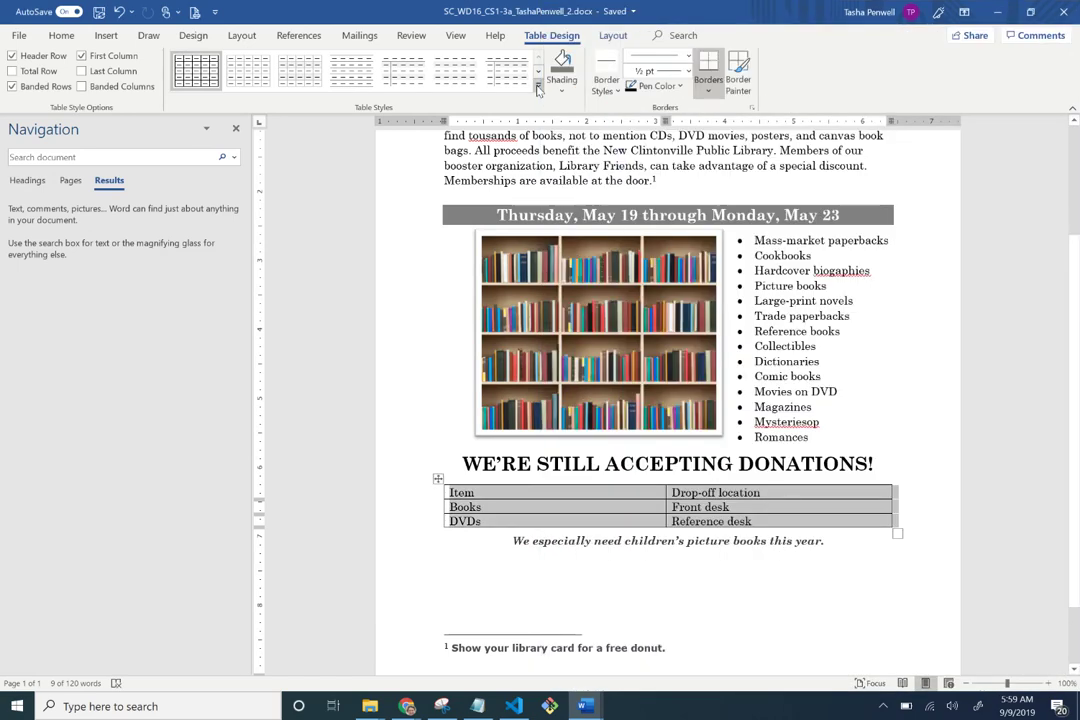
pyautogui.click(538, 89)
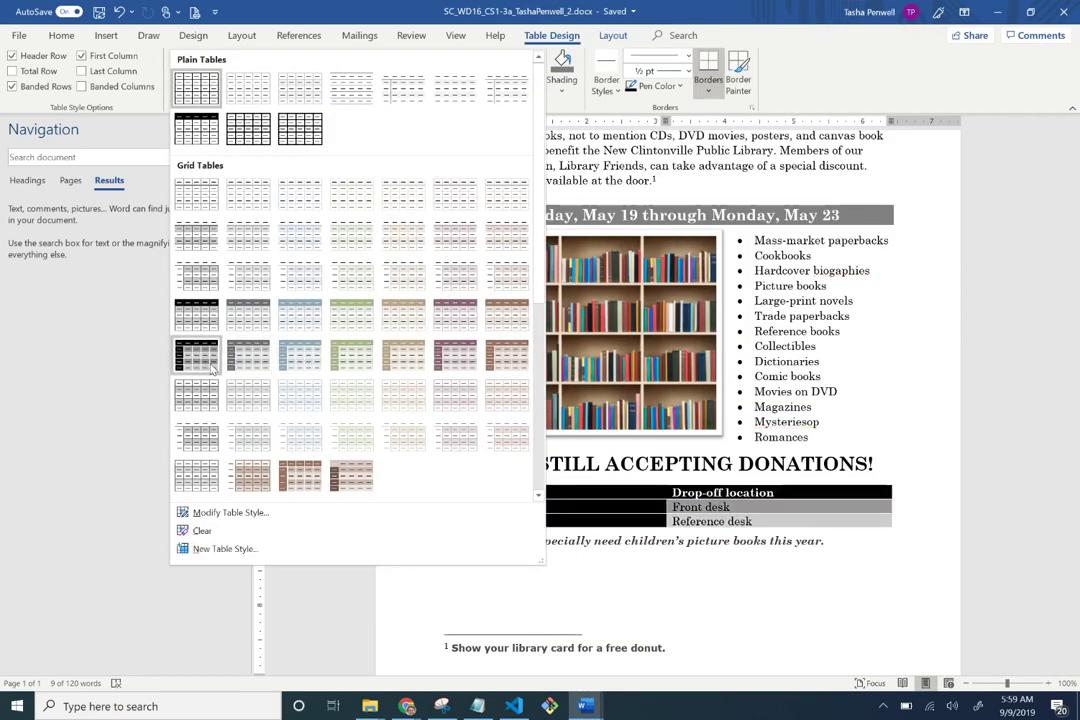
pyautogui.click(253, 316)
pyautogui.hotkey('alt', 'Tab')
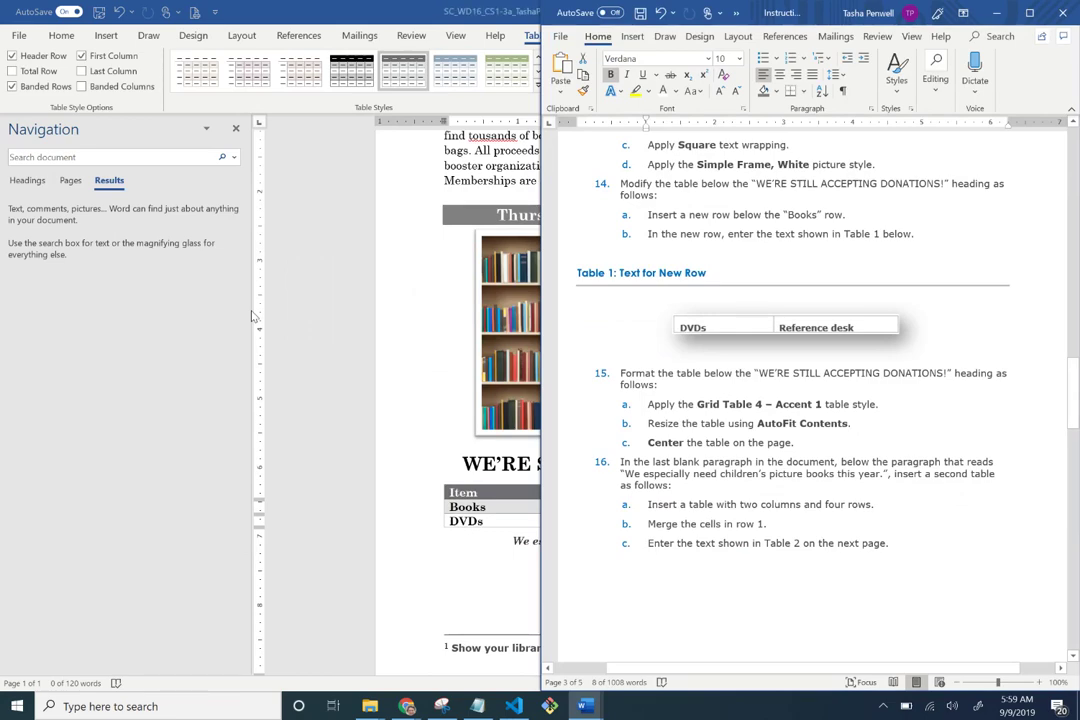
pyautogui.hotkey('alt', 'Tab')
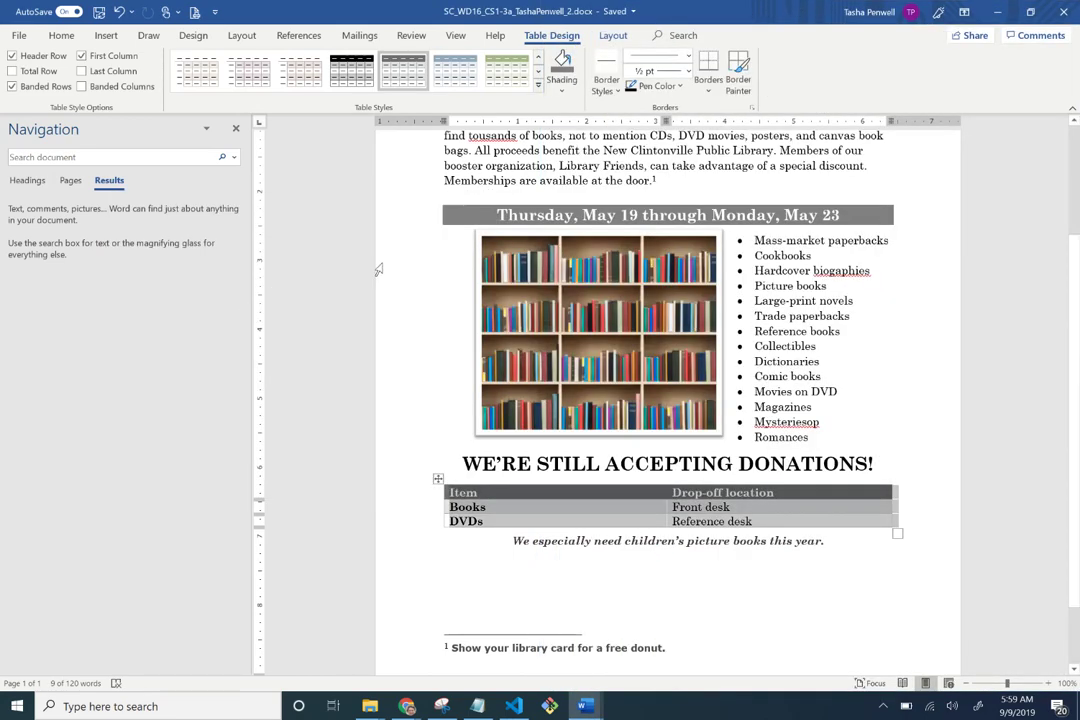
pyautogui.click(300, 70)
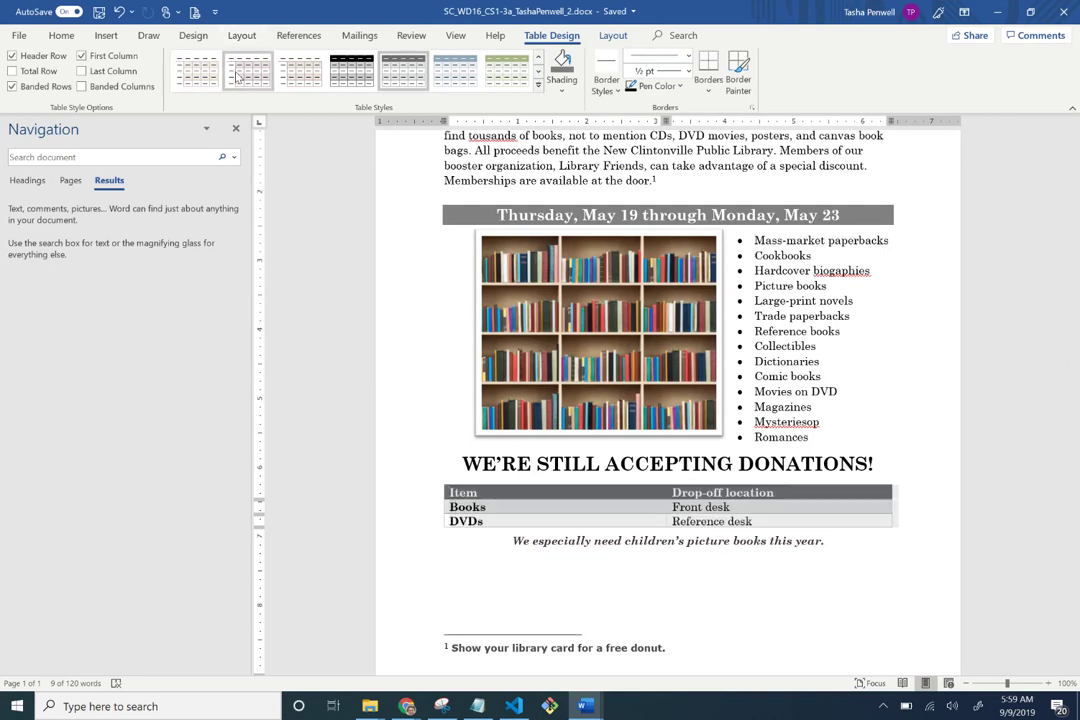
pyautogui.click(403, 70)
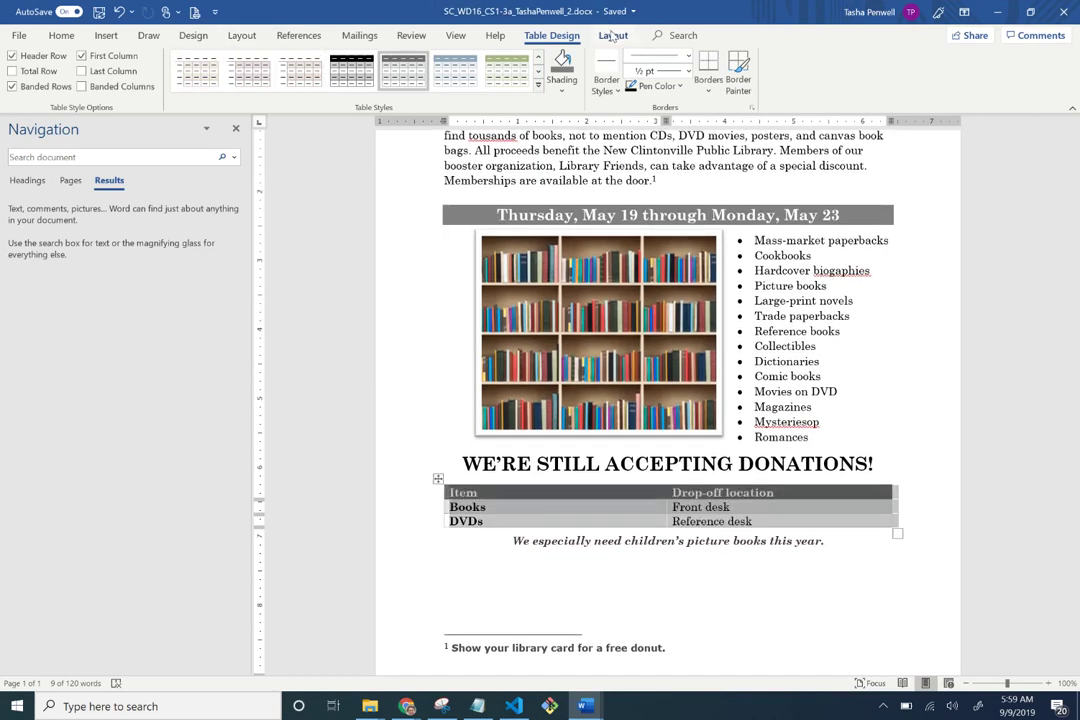
pyautogui.click(612, 36)
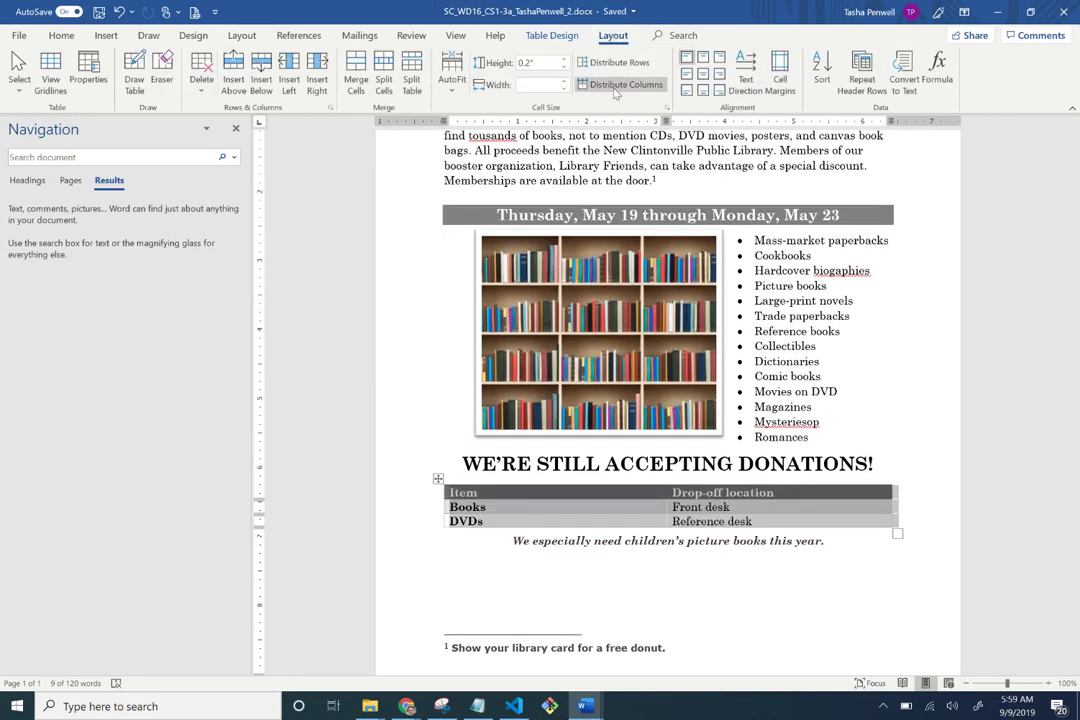
# AutoFit the donations table to its contents, then review the instructions.
pyautogui.click(452, 92)
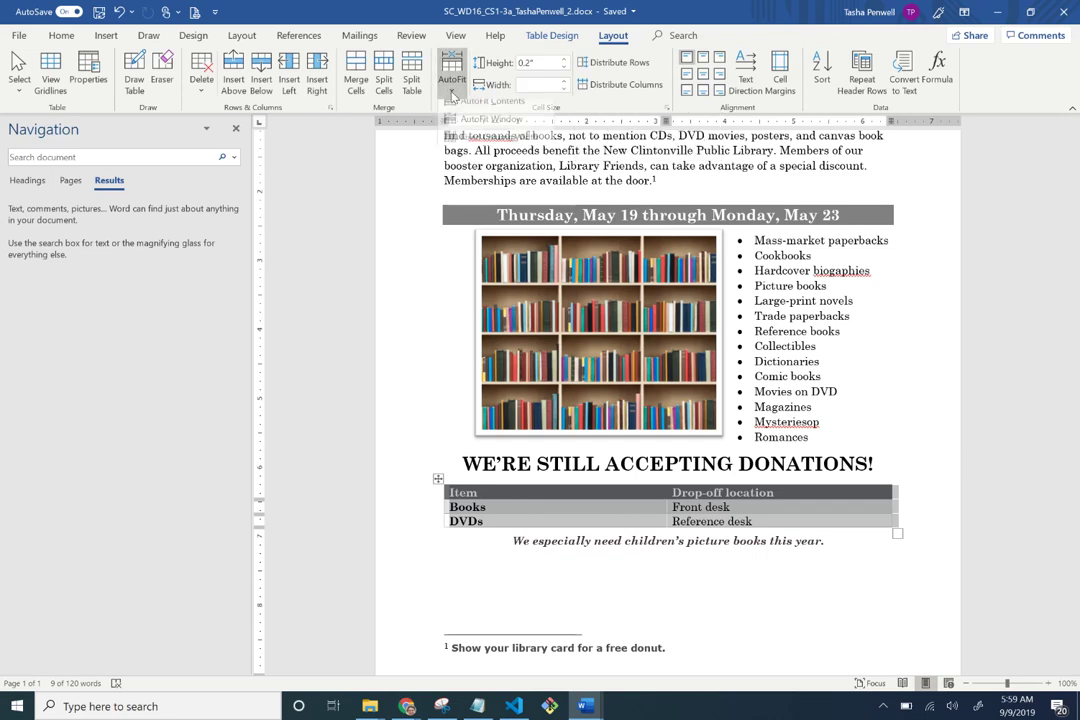
pyautogui.click(453, 109)
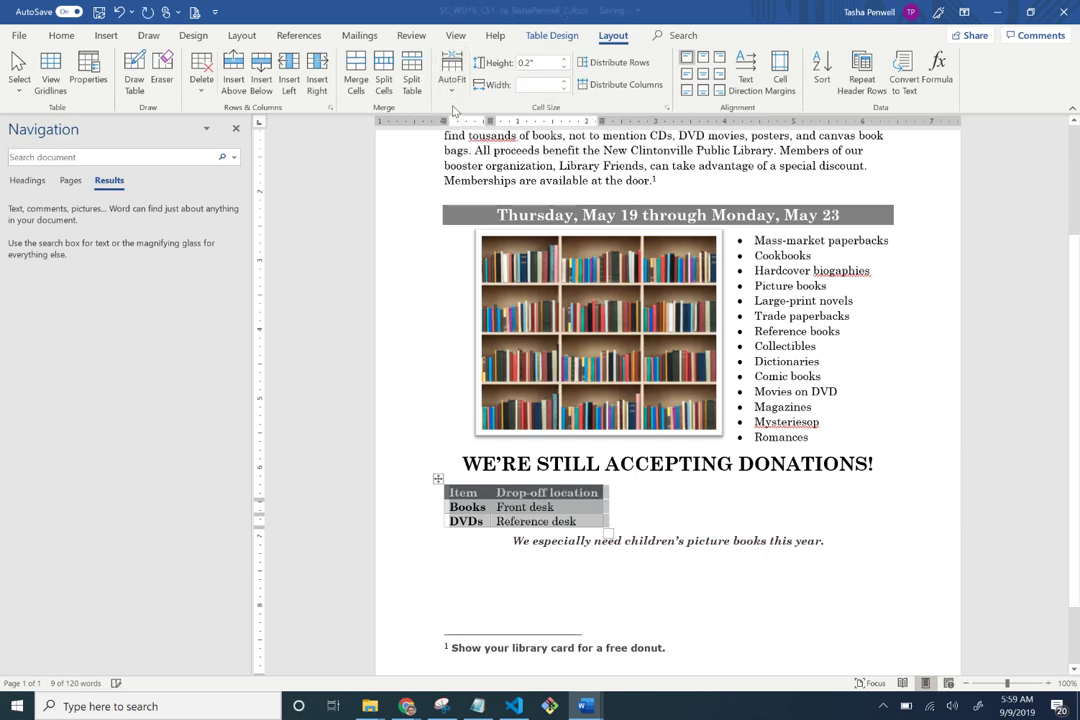
pyautogui.hotkey('alt', 'Tab')
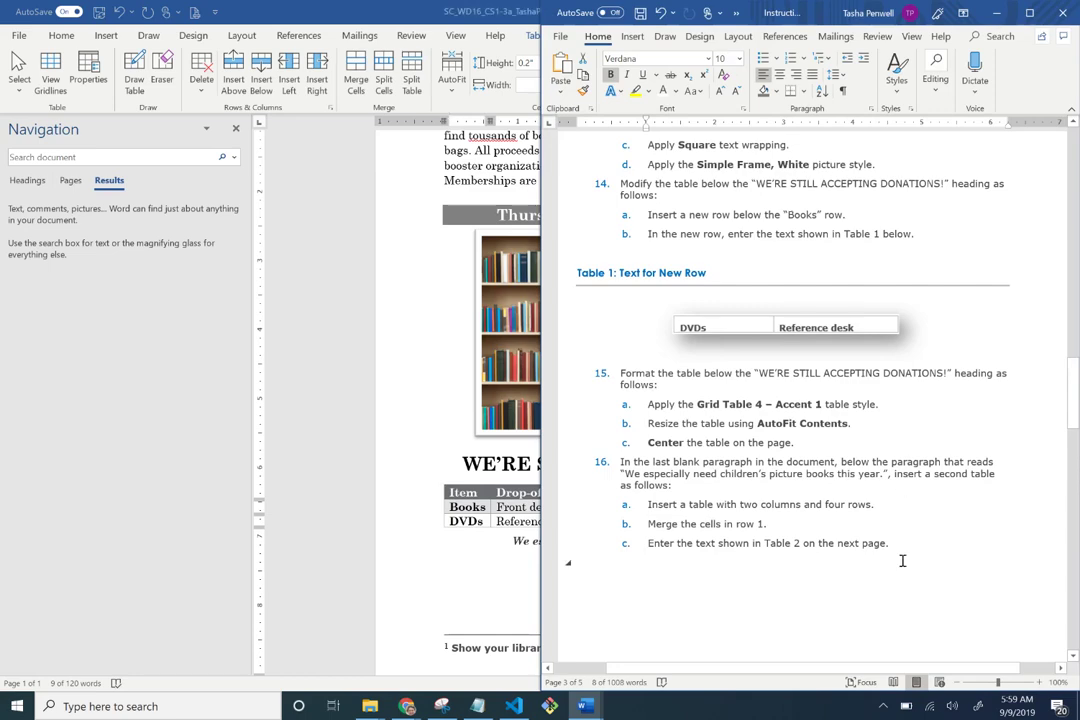
pyautogui.scroll(-5, 901, 563)
pyautogui.scroll(-6, 901, 561)
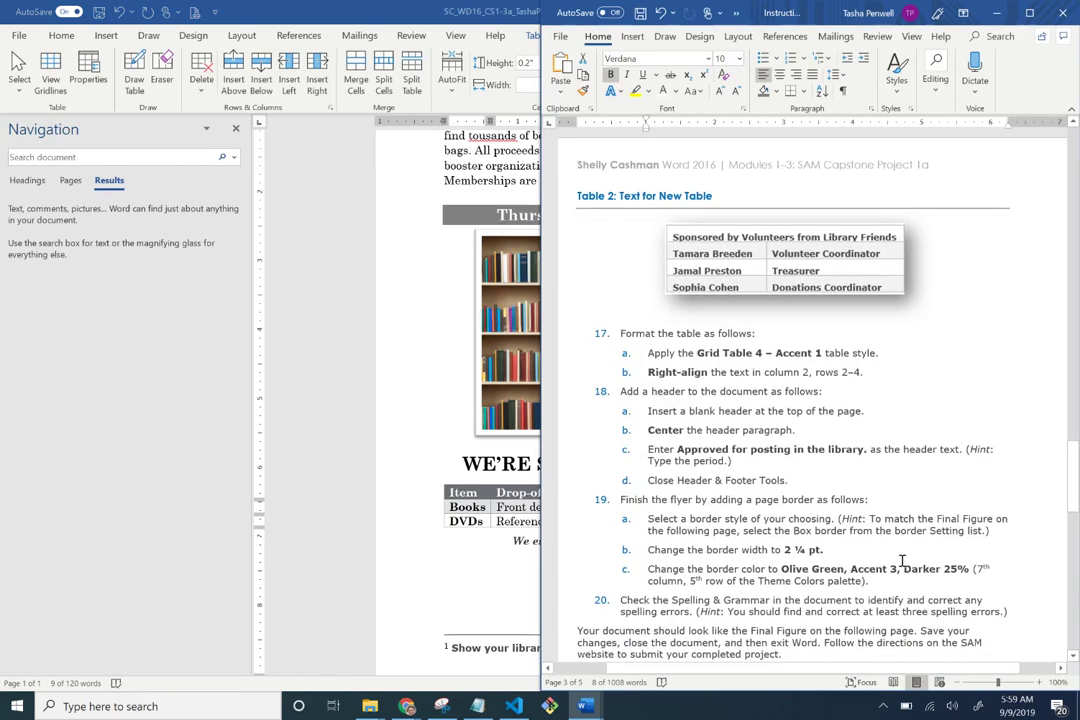
pyautogui.scroll(1, 901, 561)
pyautogui.scroll(3, 901, 563)
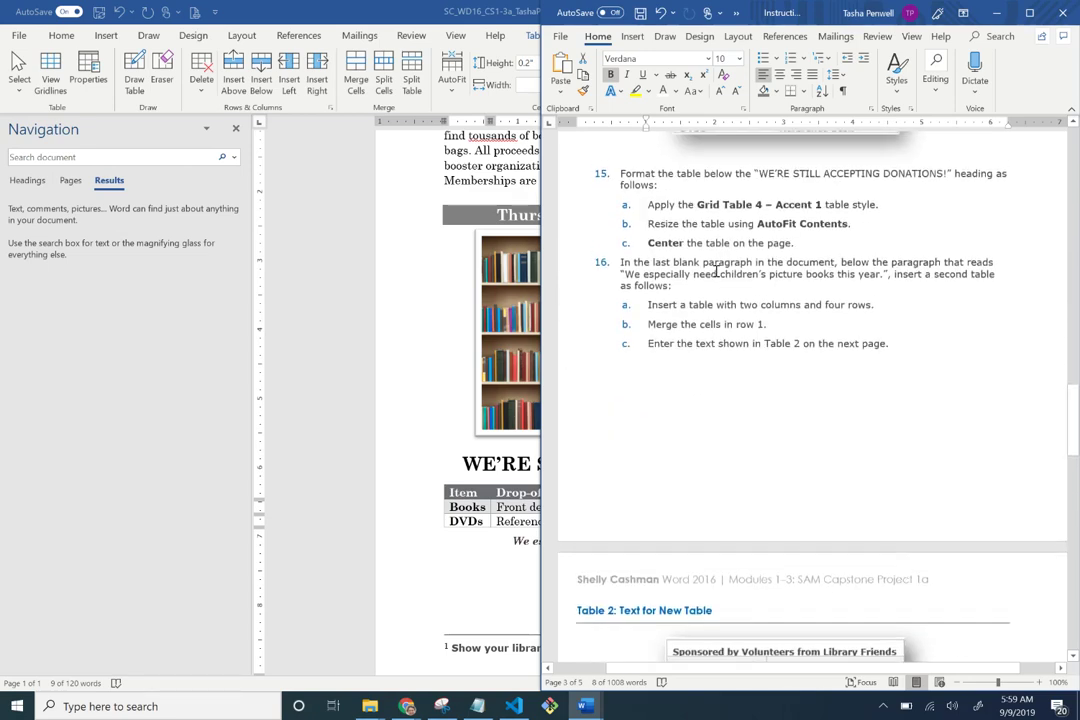
pyautogui.click(704, 251)
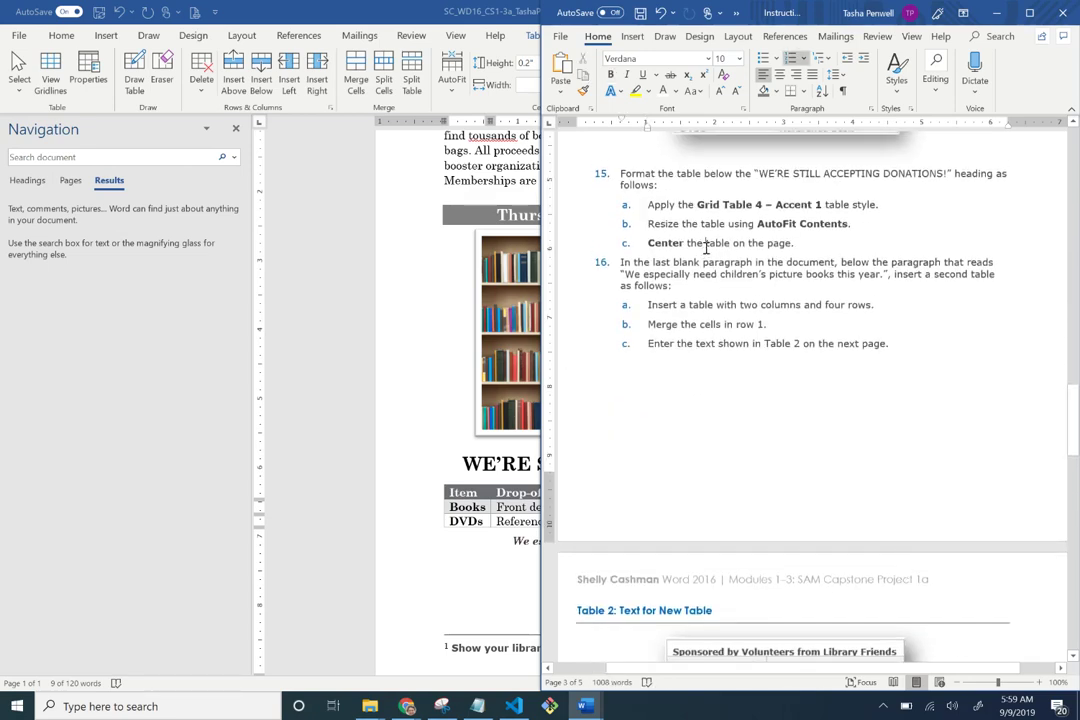
pyautogui.click(488, 507)
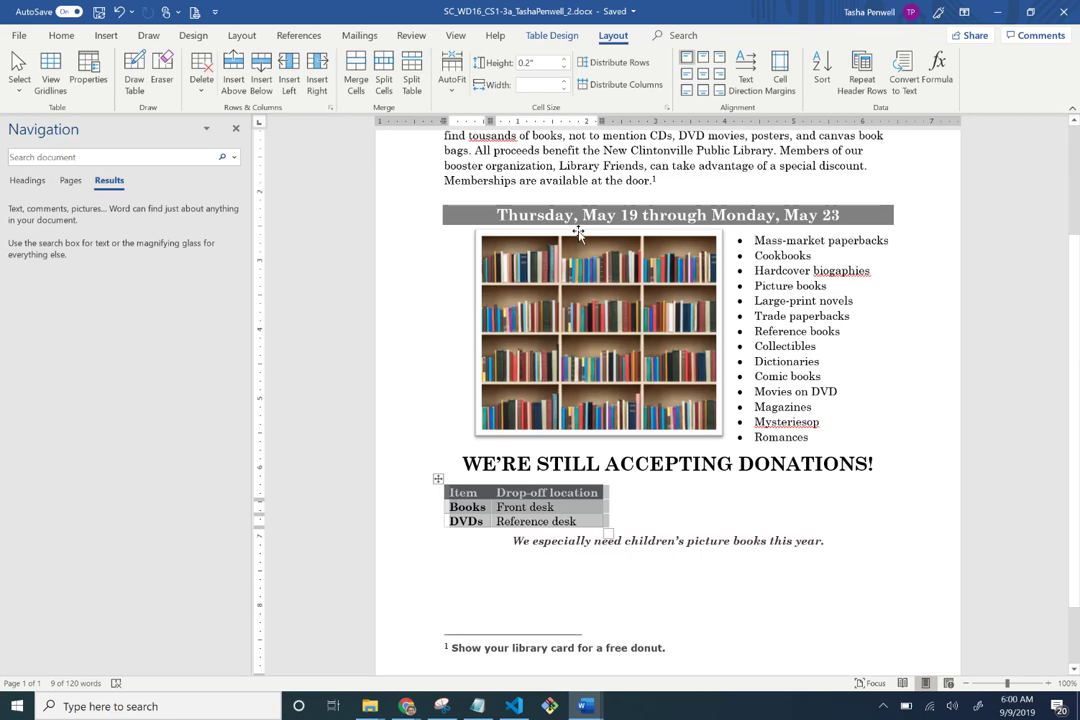
pyautogui.click(58, 36)
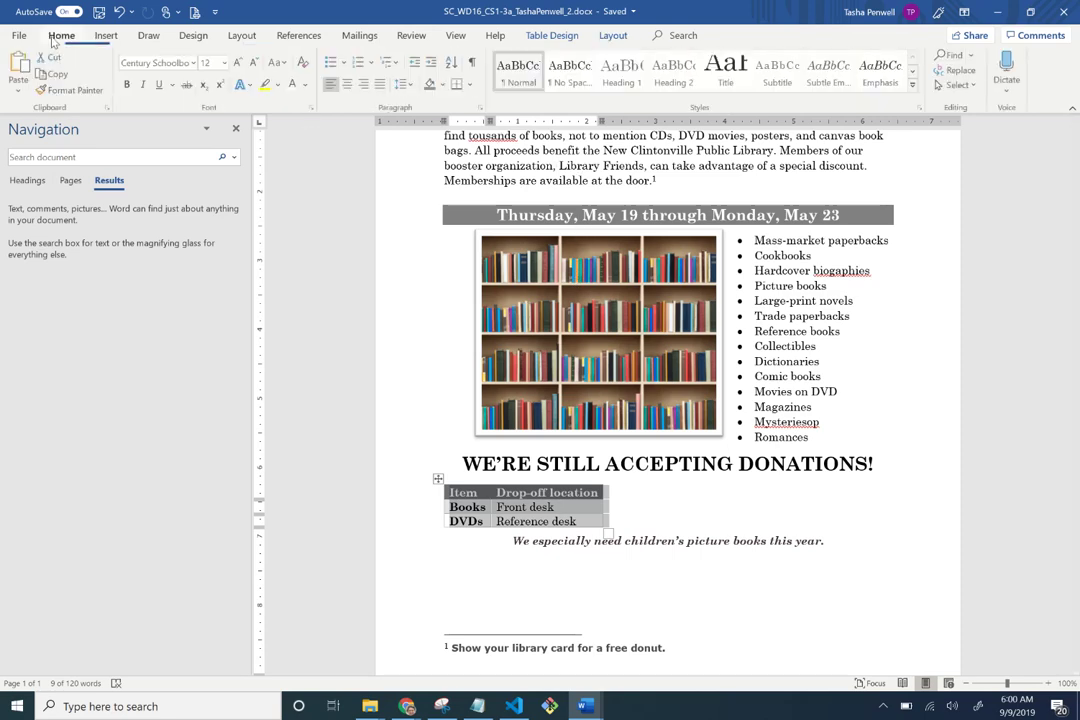
# Centre the donations table on the page and place the cursor at the end of the children's books line.
pyautogui.click(349, 85)
pyautogui.hotkey('alt', 'Tab')
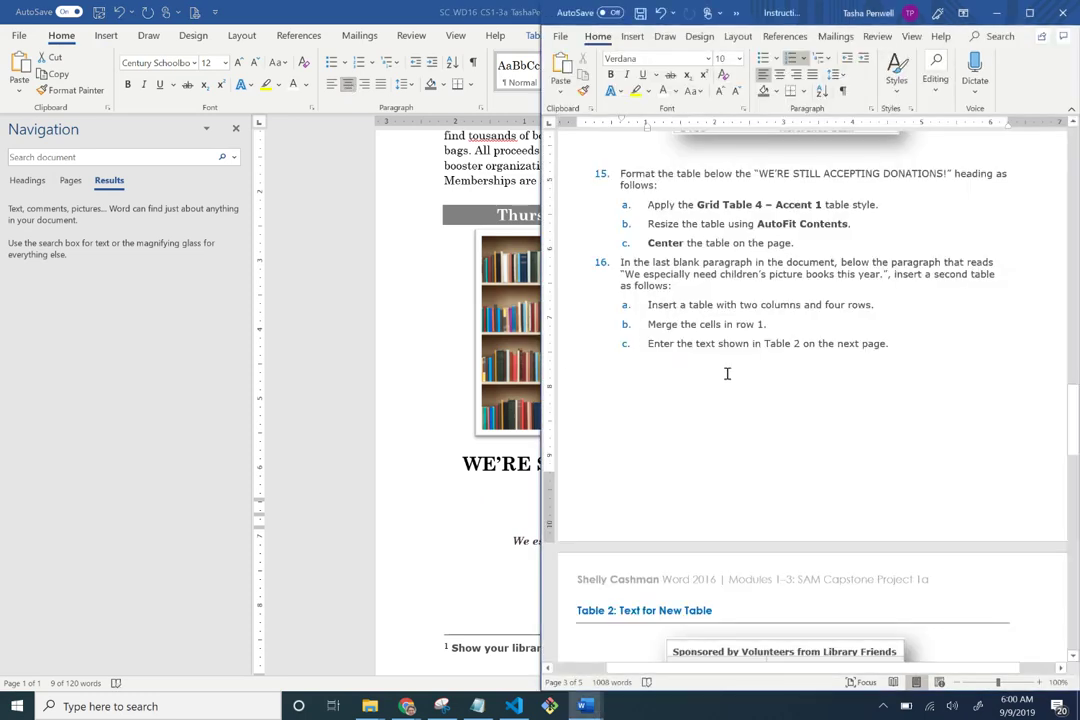
pyautogui.scroll(-1, 727, 373)
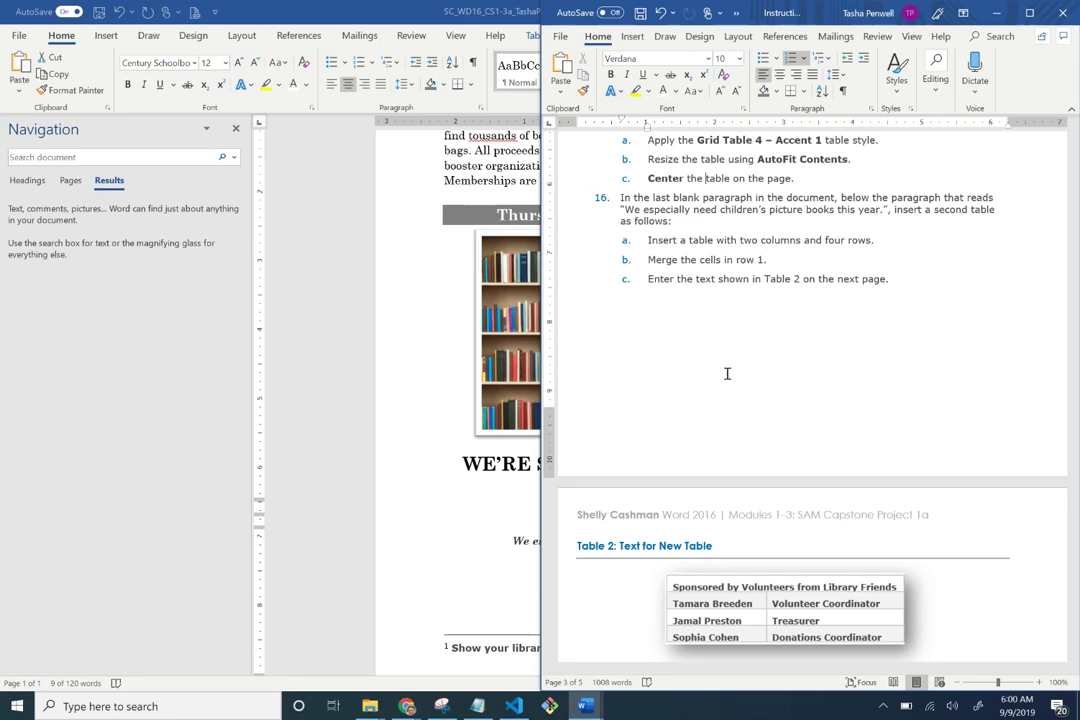
pyautogui.hotkey('alt', 'Tab')
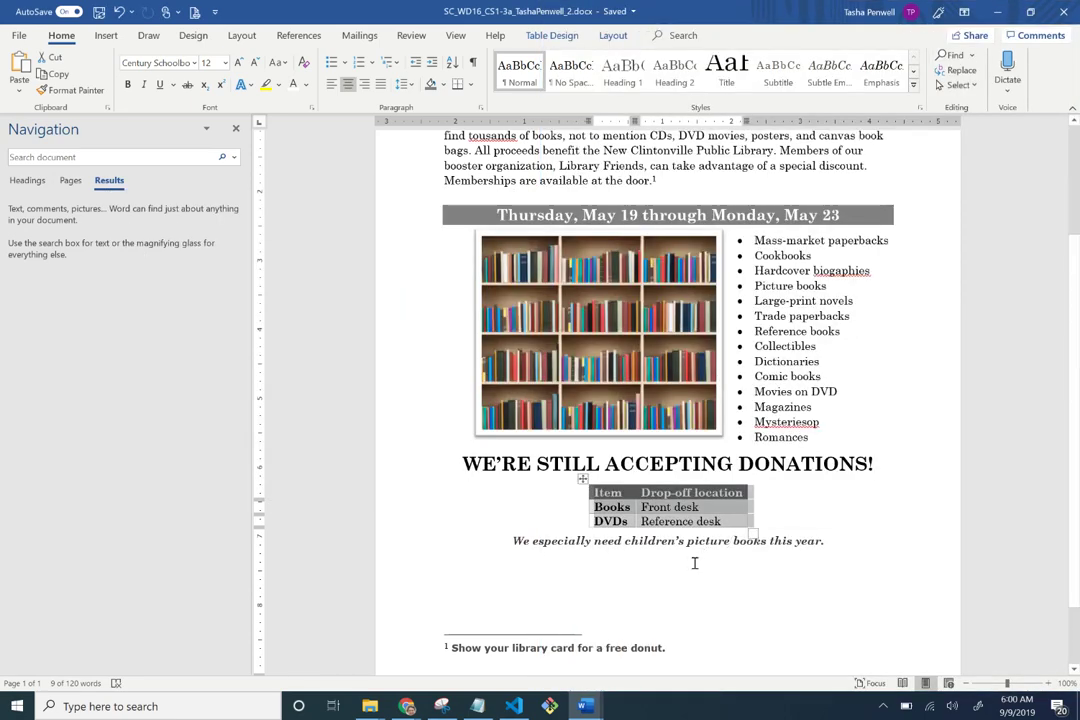
pyautogui.click(553, 540)
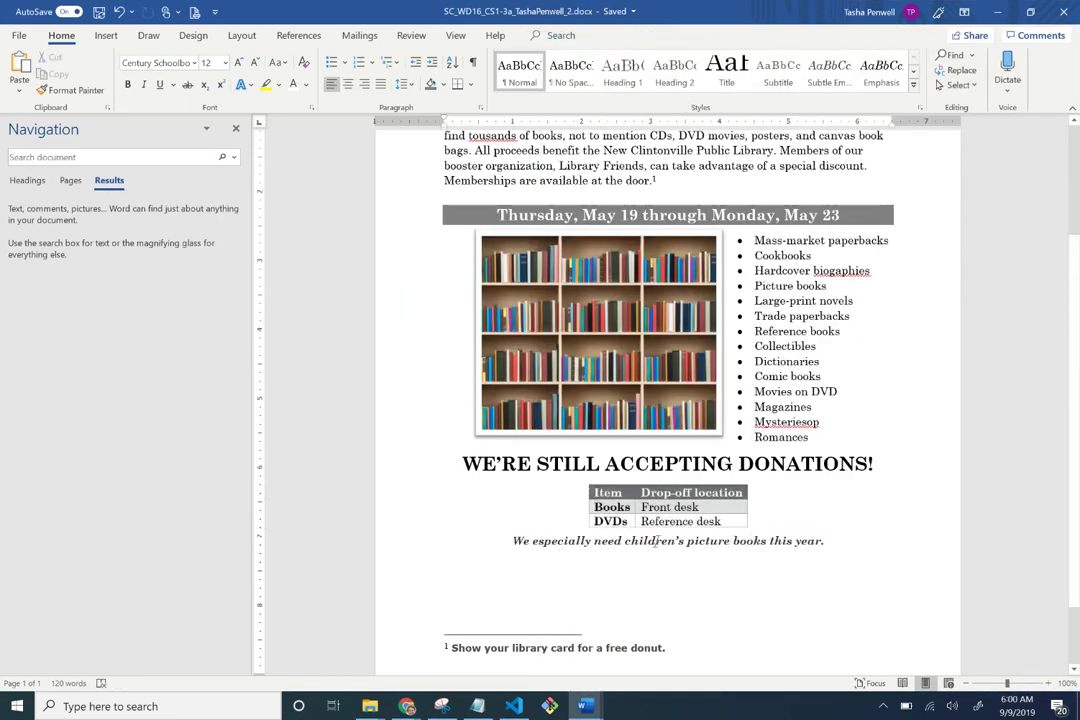
pyautogui.click(851, 543)
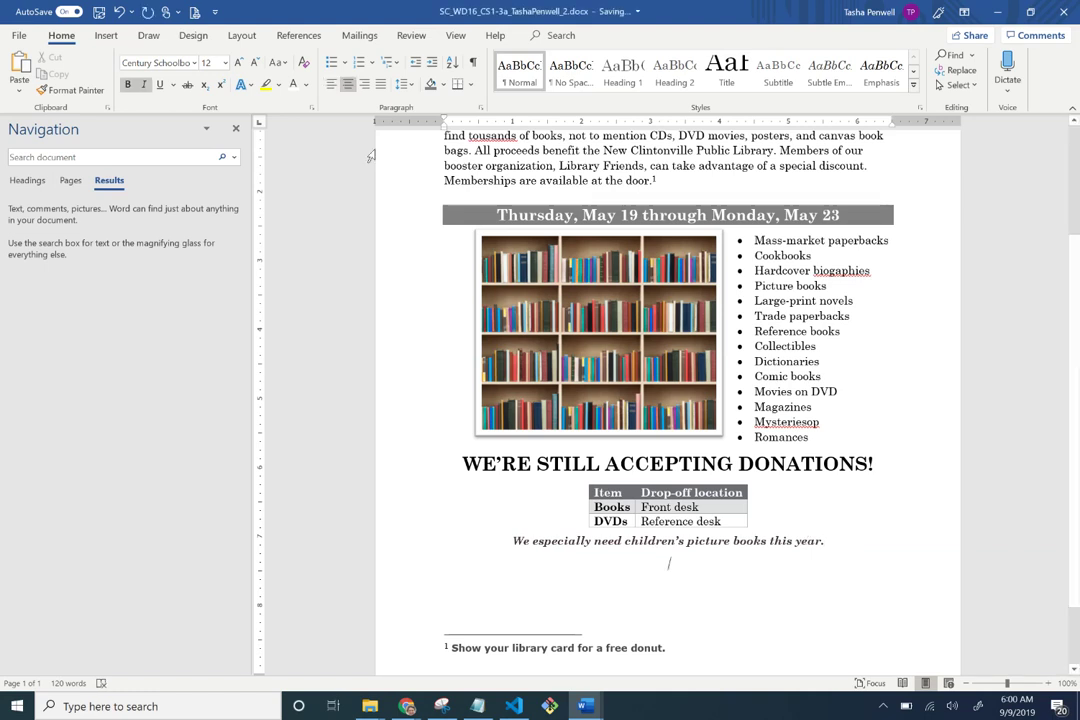
# Insert an empty 2-column, 4-row table below the children's picture books line and select its first row.
pyautogui.click(112, 36)
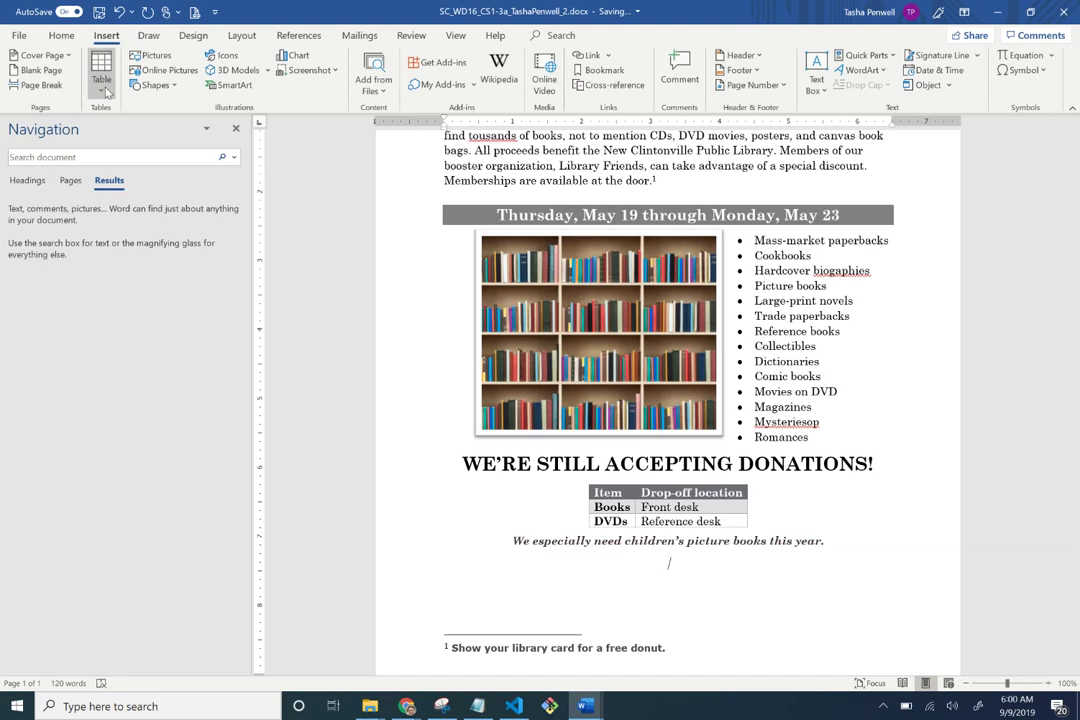
pyautogui.click(103, 90)
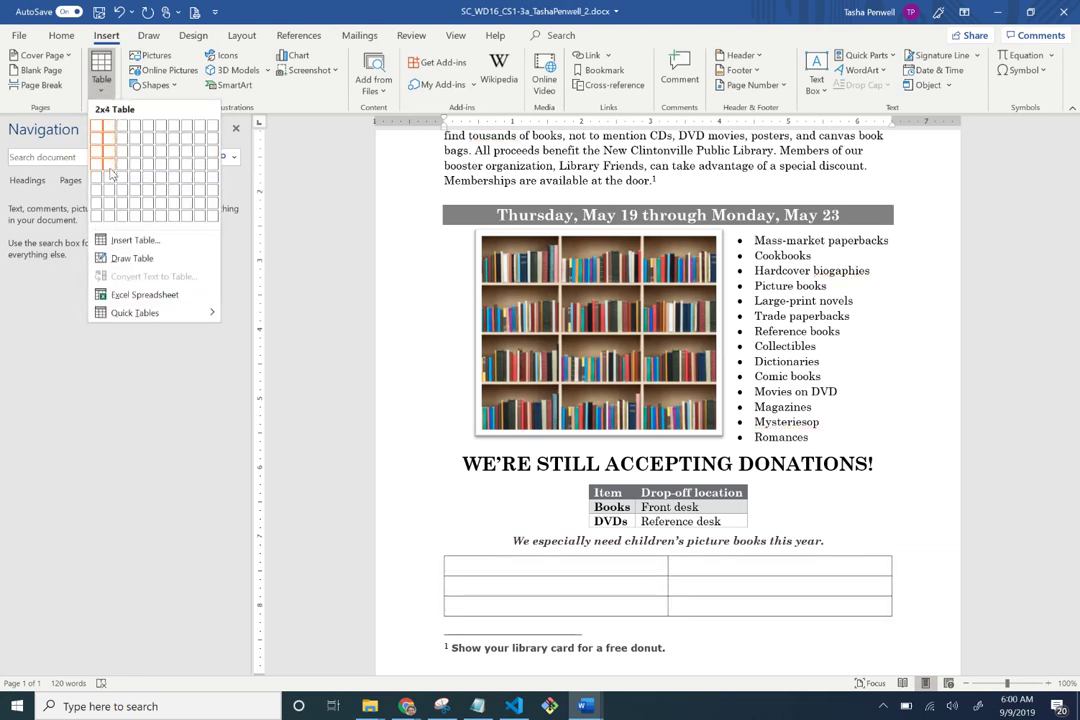
pyautogui.click(111, 174)
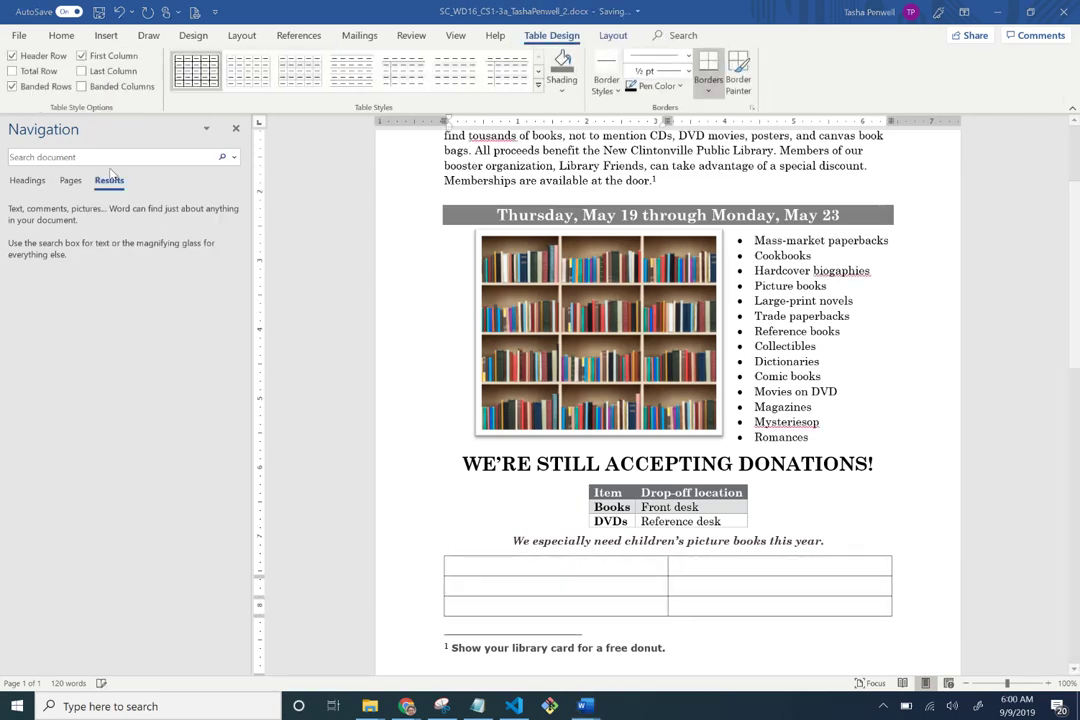
pyautogui.hotkey('alt', 'Tab')
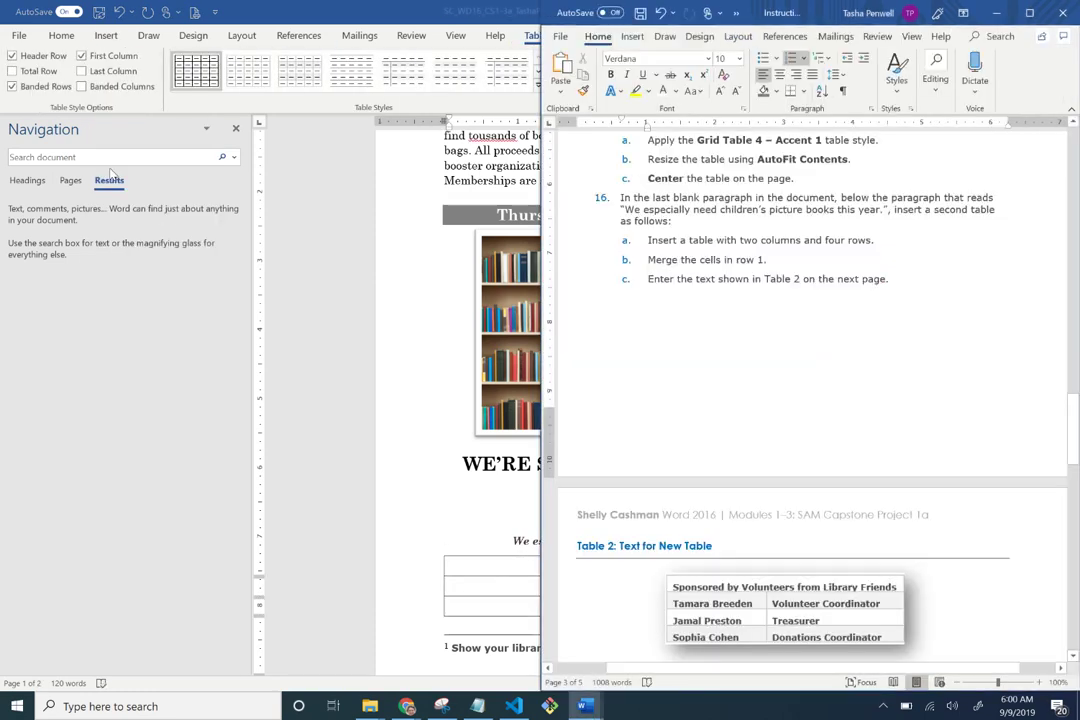
pyautogui.hotkey('alt', 'Tab')
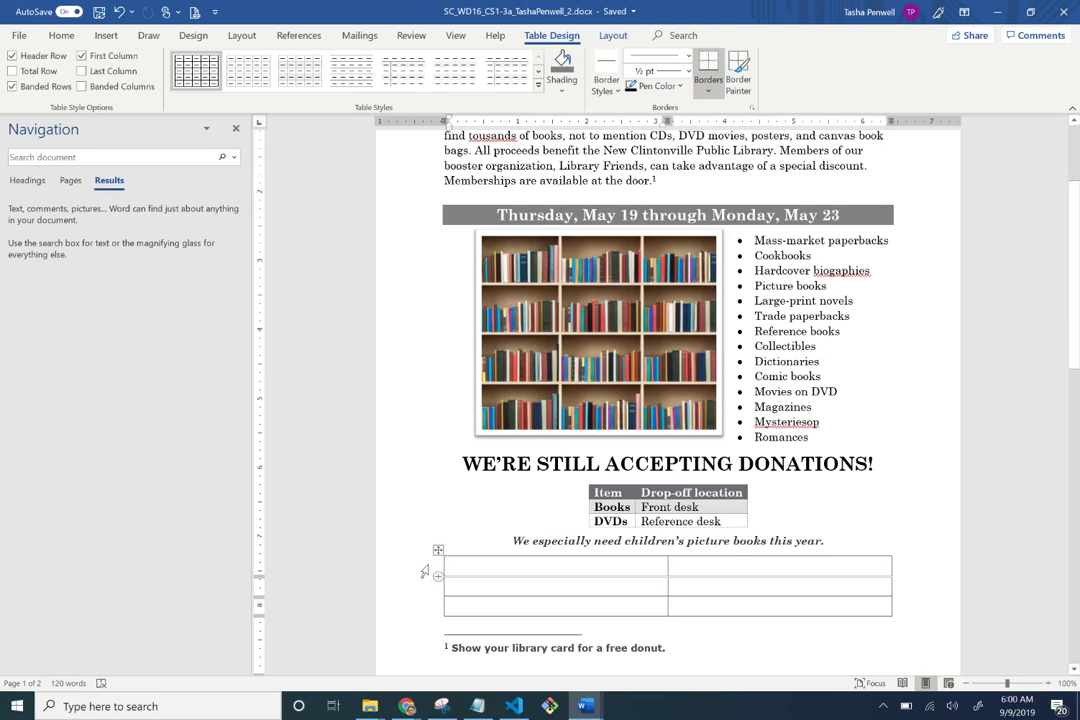
pyautogui.click(422, 573)
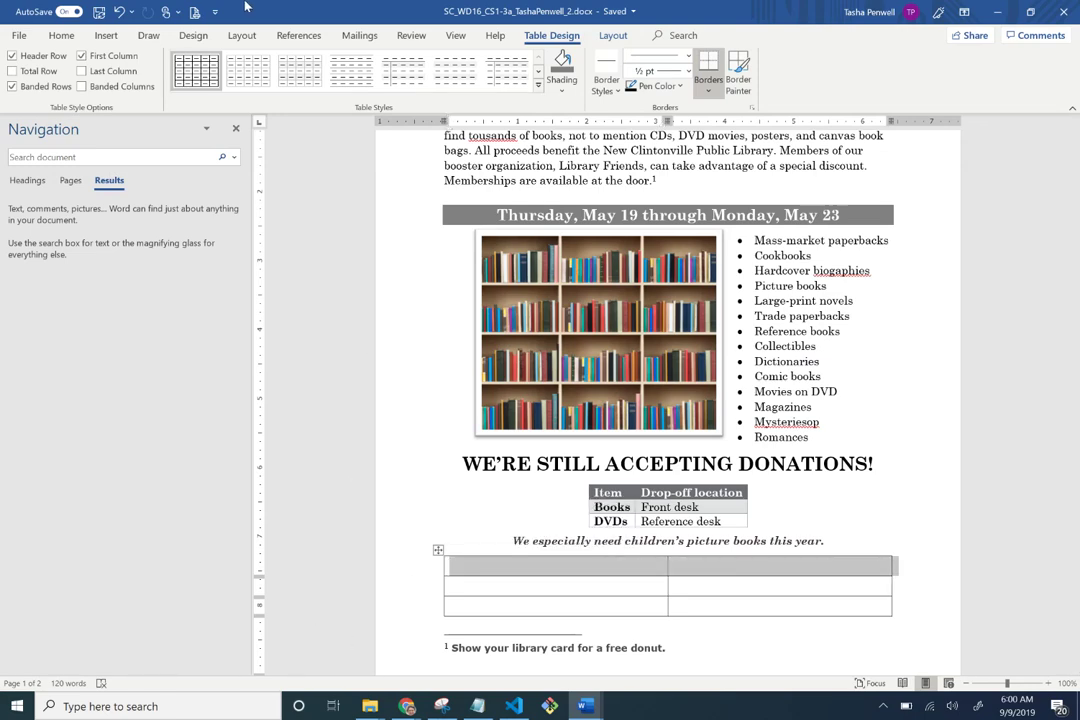
pyautogui.click(614, 35)
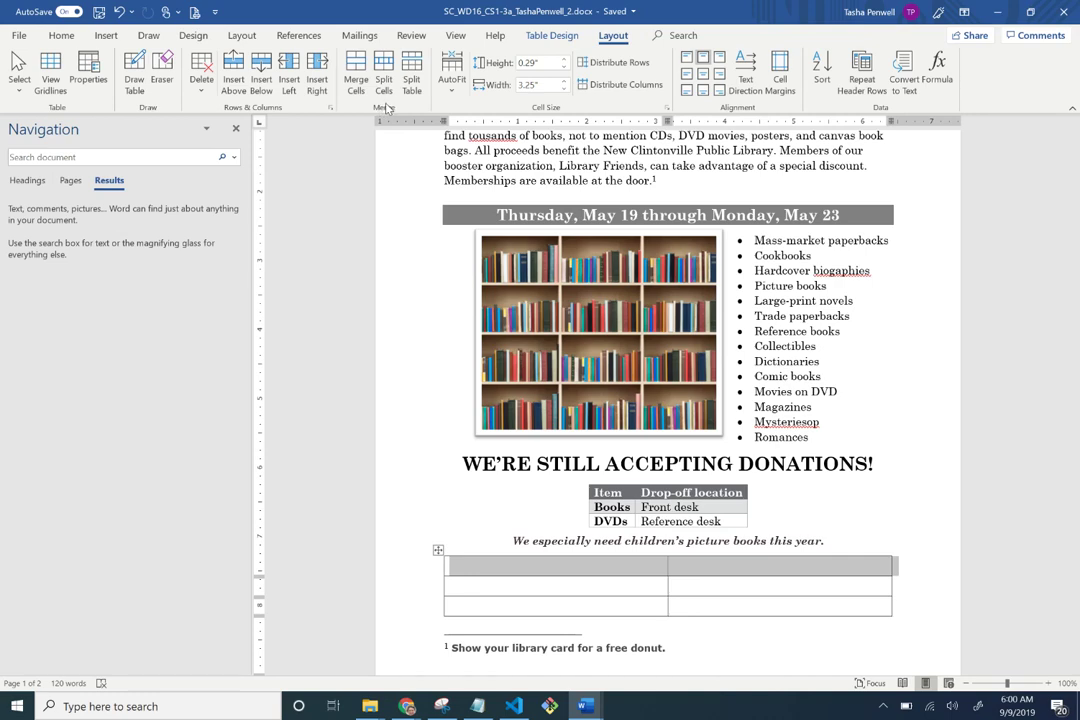
# Merge the new table's top row into a single cell.
pyautogui.click(356, 75)
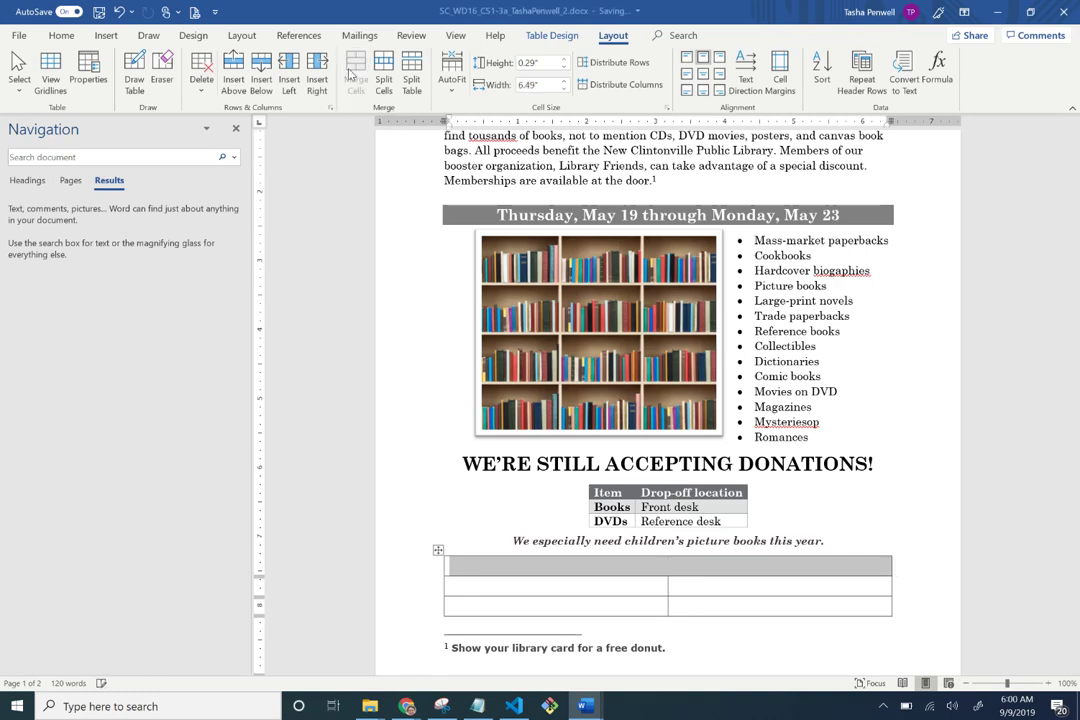
pyautogui.hotkey('alt', 'Tab')
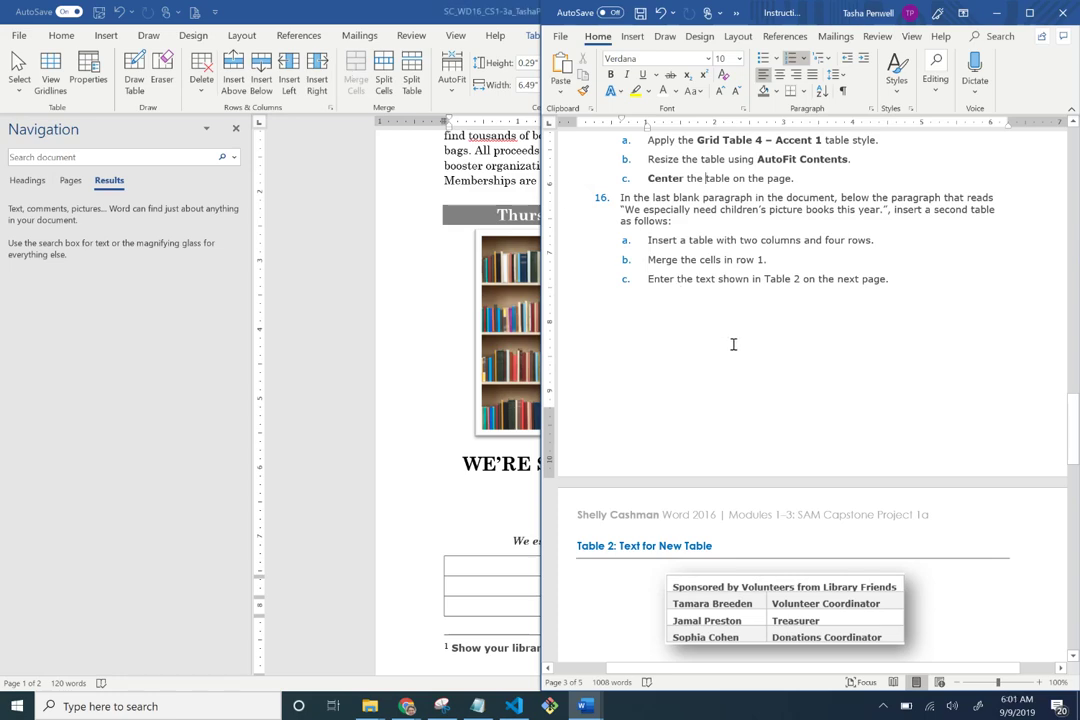
pyautogui.scroll(-5, 733, 344)
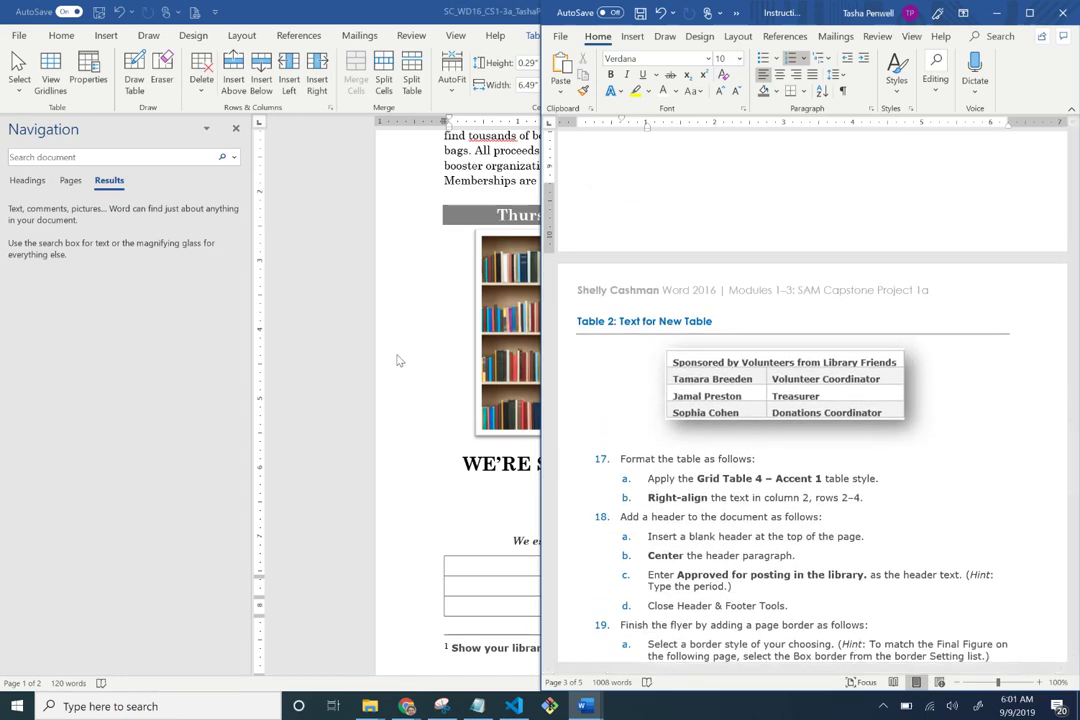
# Close the Navigation pane and snap the Word window to the left half of the screen.
pyautogui.click(333, 255)
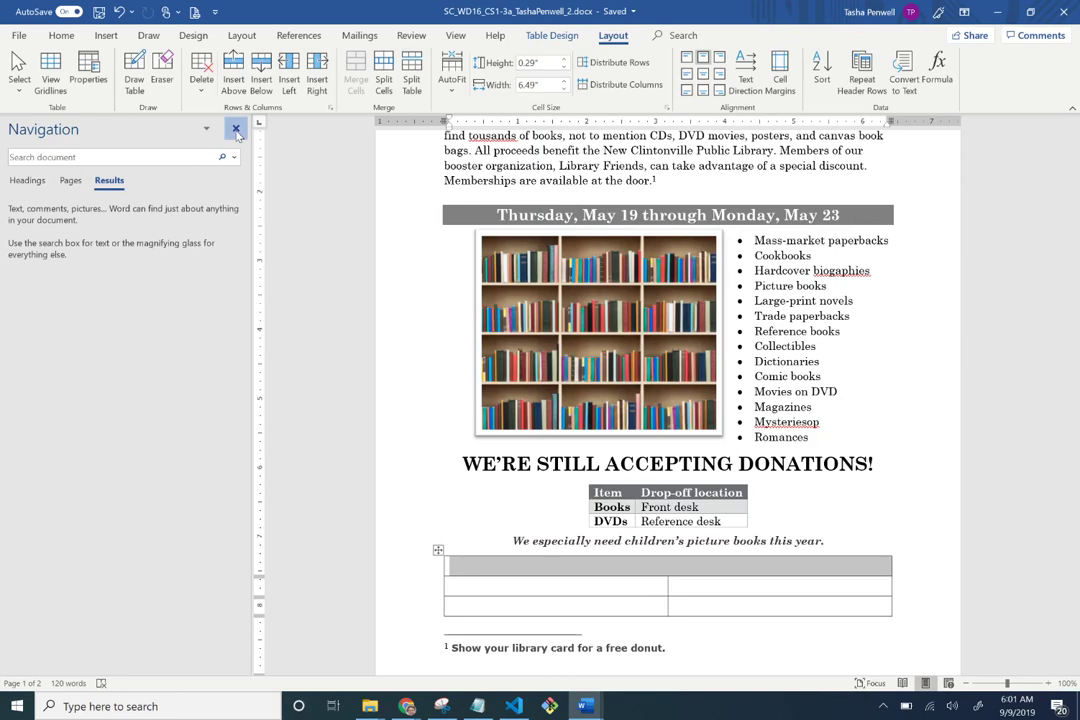
pyautogui.click(236, 128)
pyautogui.press('super+Left')
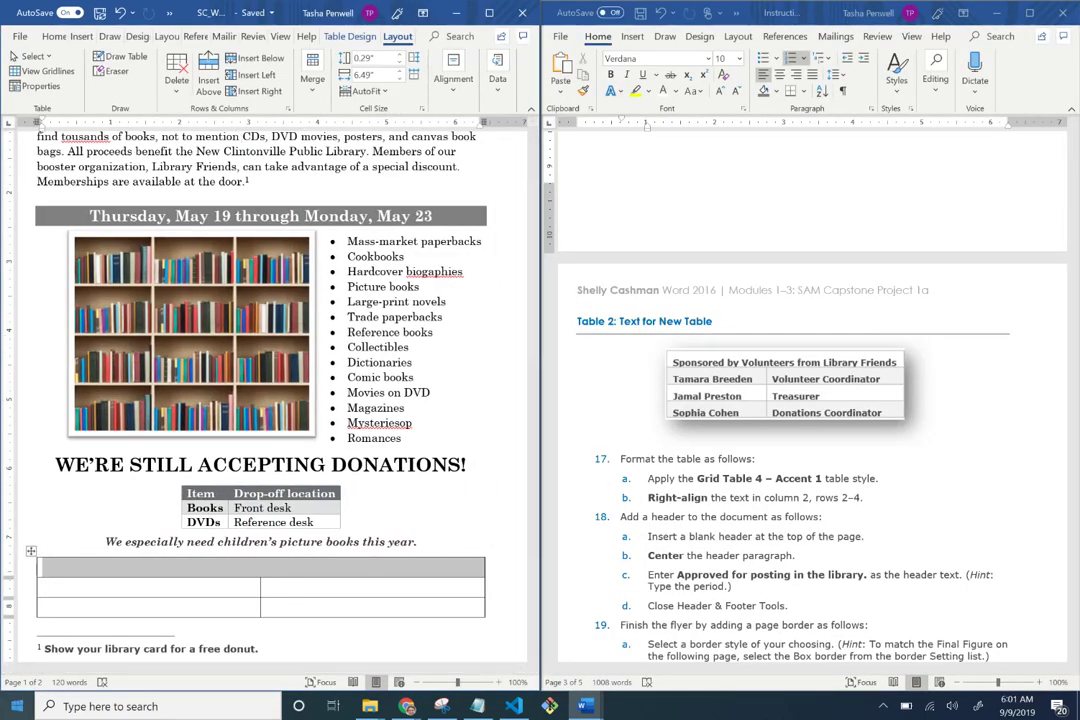
# Type 'Sponsored by Volunteers from Library Friends' in the merged top row.
pyautogui.click(185, 564)
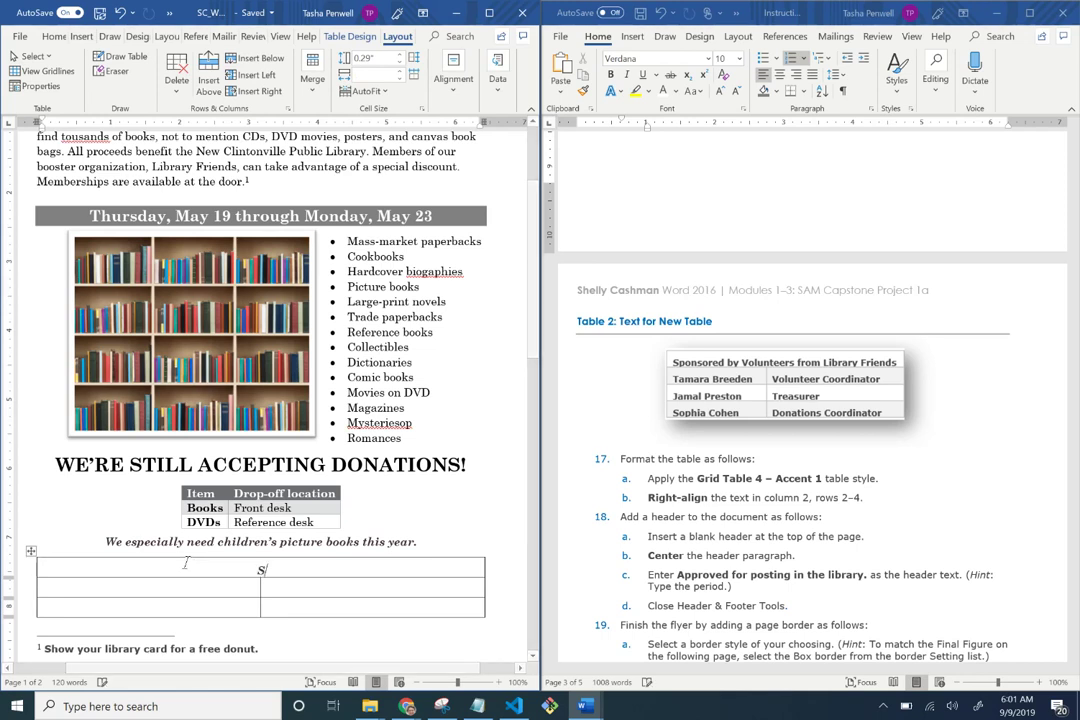
pyautogui.write('Sponsored')
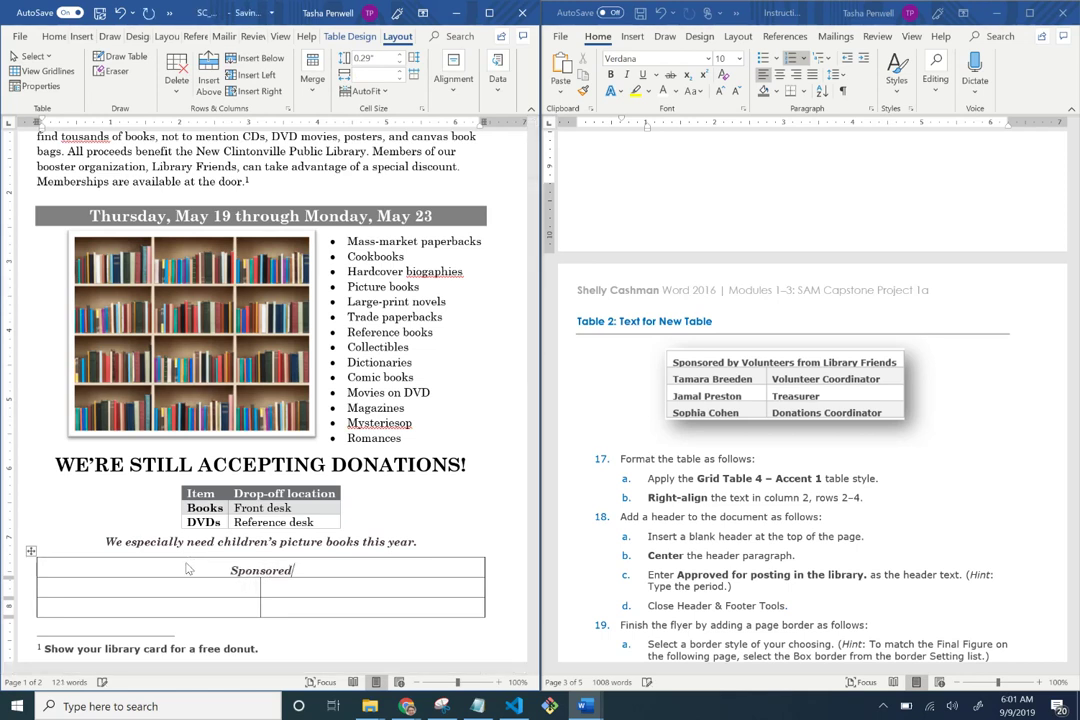
pyautogui.write(' by Volunteer')
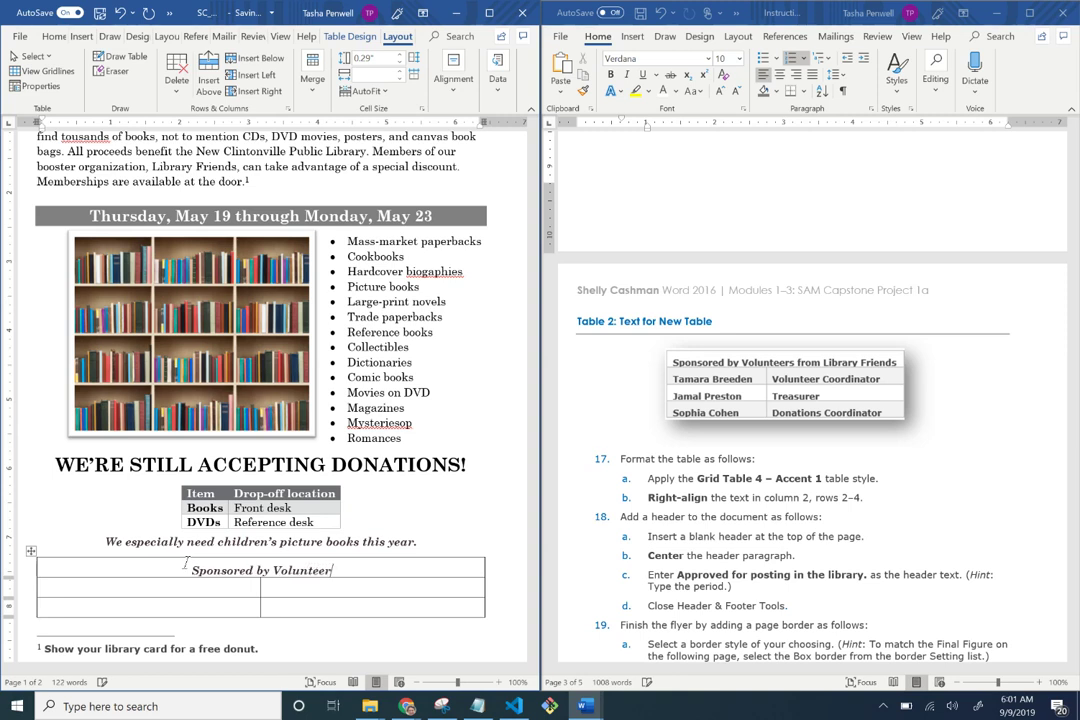
pyautogui.write('s from Li')
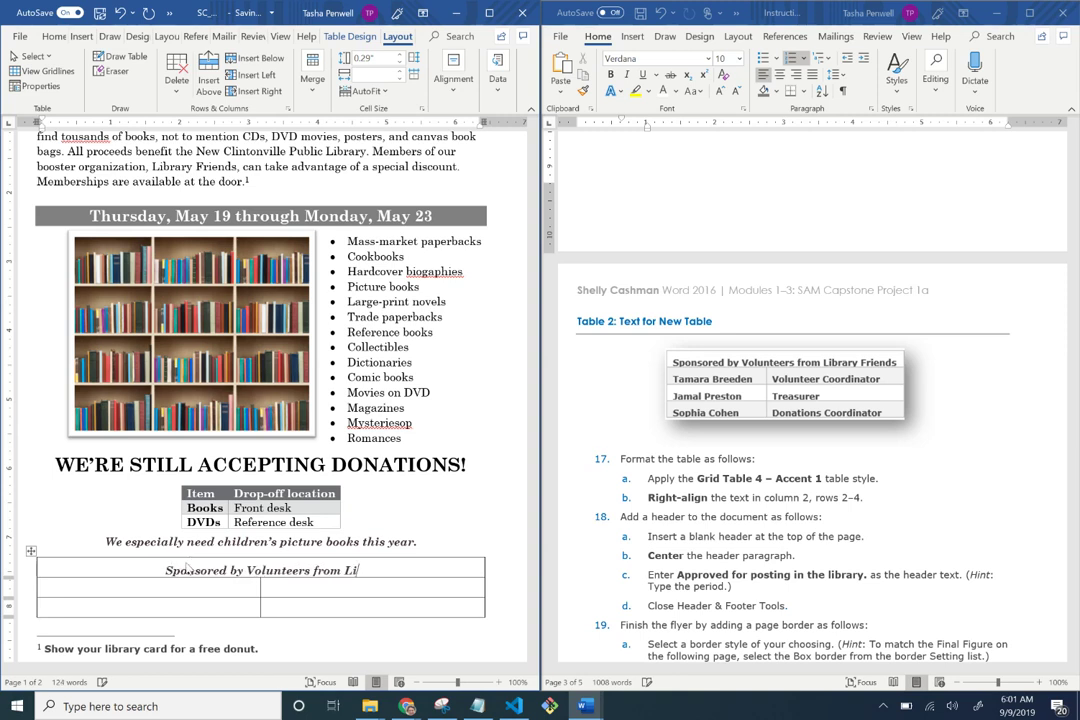
pyautogui.write('brary Friends')
pyautogui.press('Tab')
pyautogui.press('Tab')
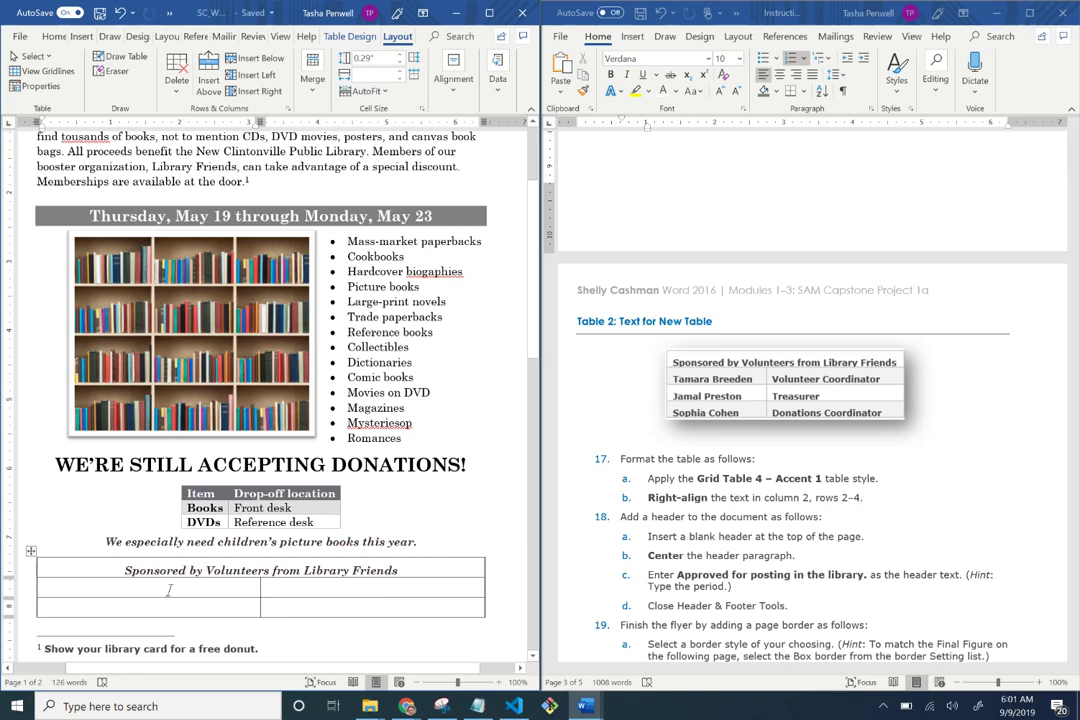
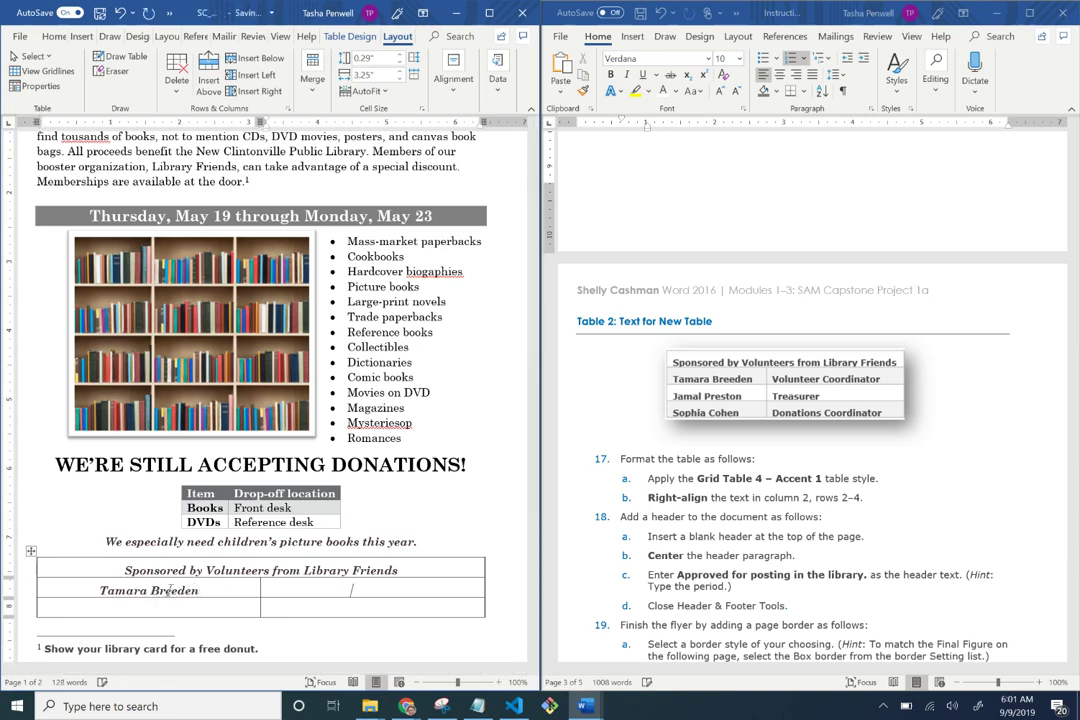
# Enter the first two volunteers' names with the roles Volunteer Coordinator and Treasurer.
pyautogui.press('Tab')
pyautogui.write('Volunteer Coordinator')
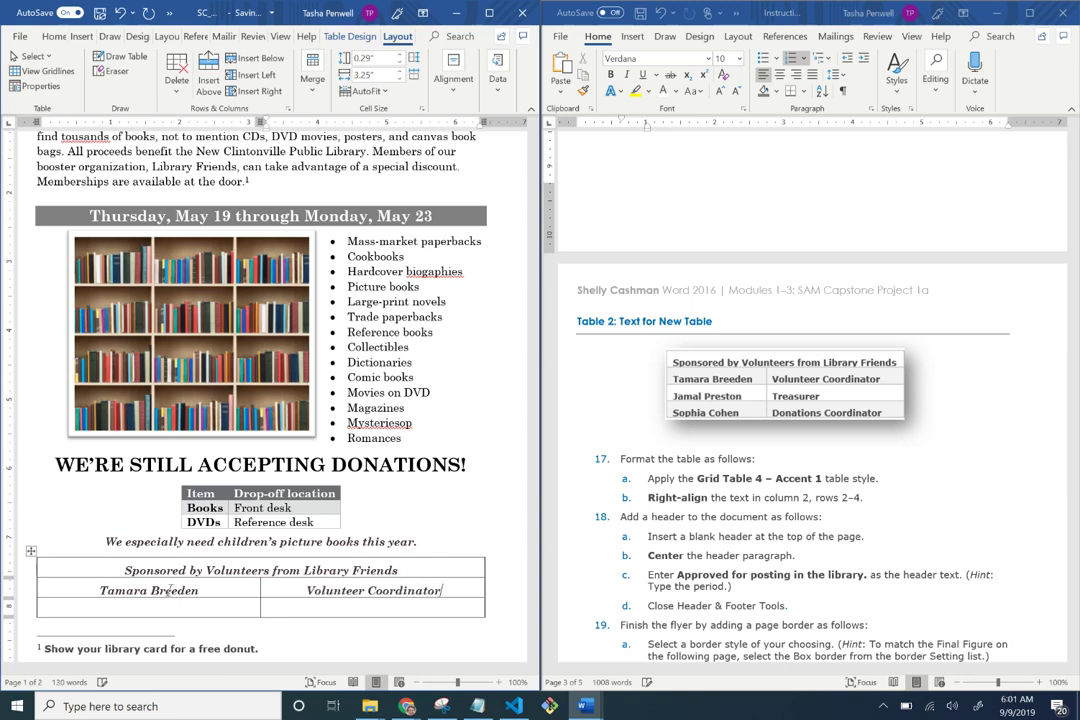
pyautogui.press('Tab')
pyautogui.press('Tab')
pyautogui.write('Treasurer')
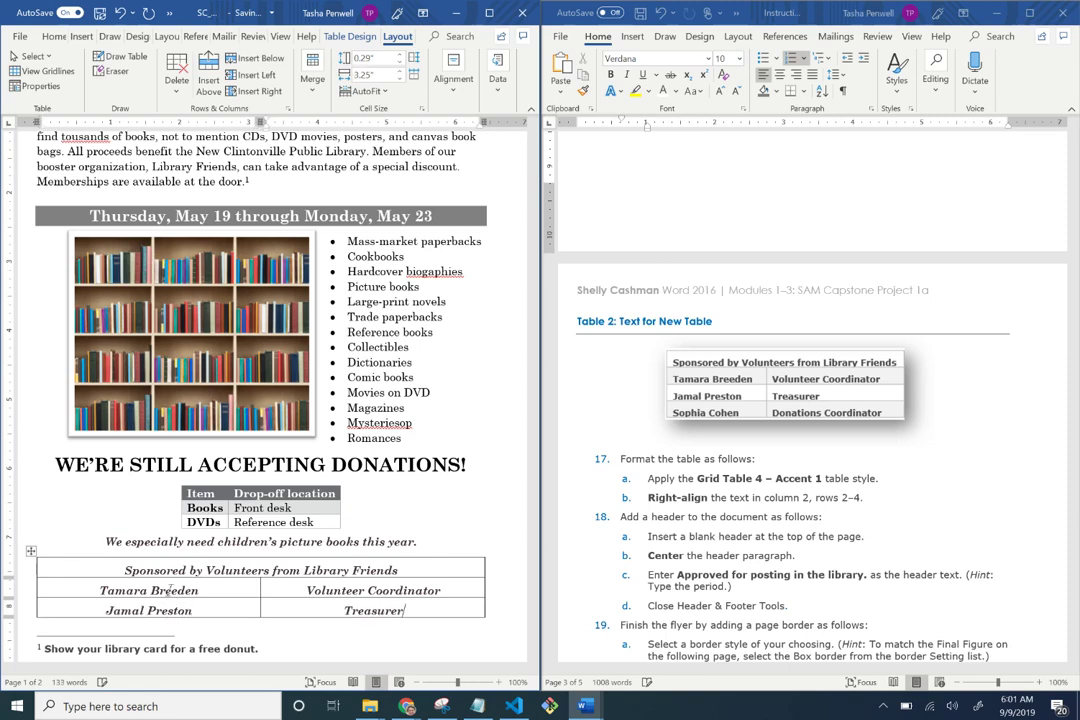
# Add a row for the third volunteer's name with the role Donations Coordinator.
pyautogui.press('Tab')
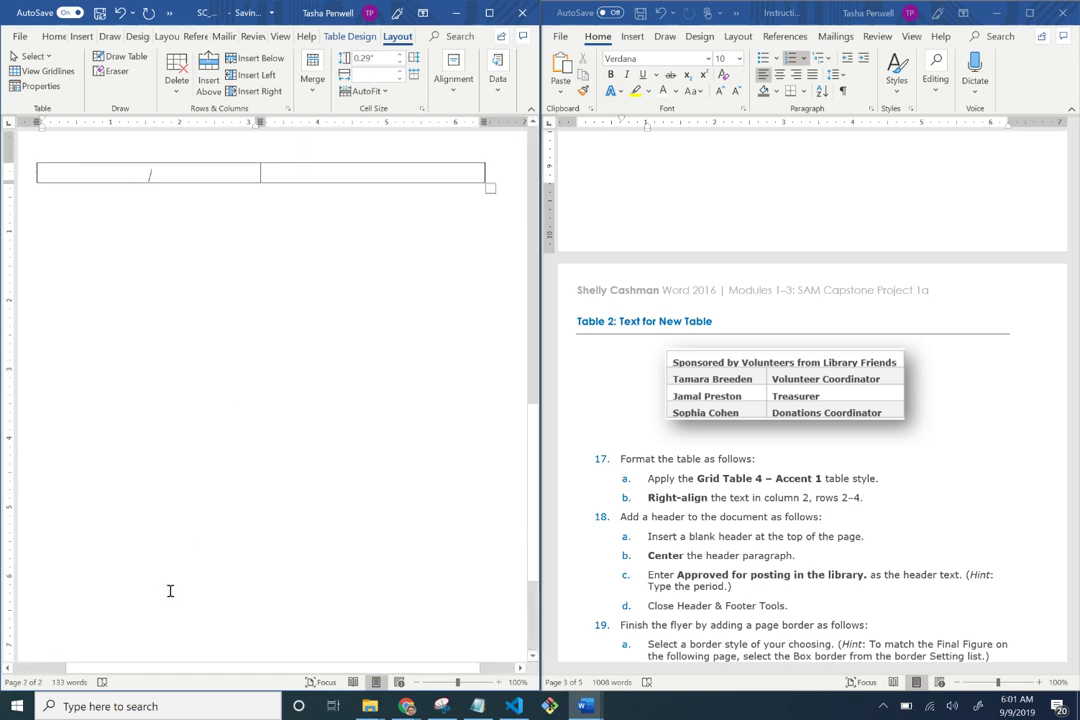
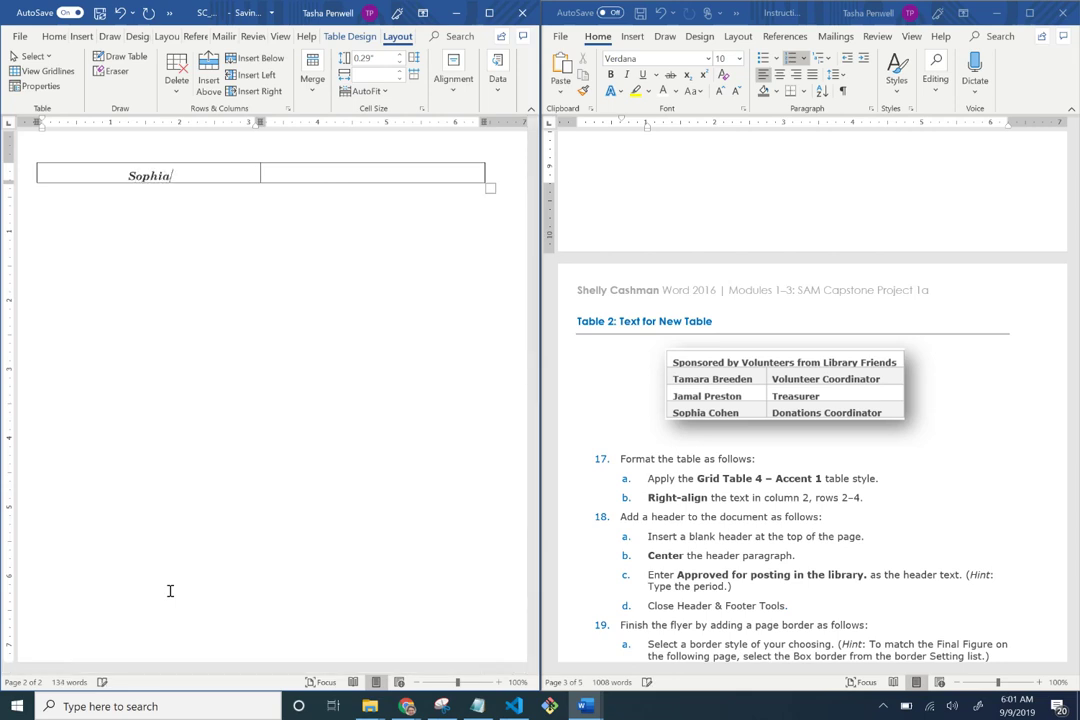
pyautogui.press('Tab')
pyautogui.write('Donational')
pyautogui.press('BackSpace')
pyautogui.press('BackSpace')
pyautogui.write('s')
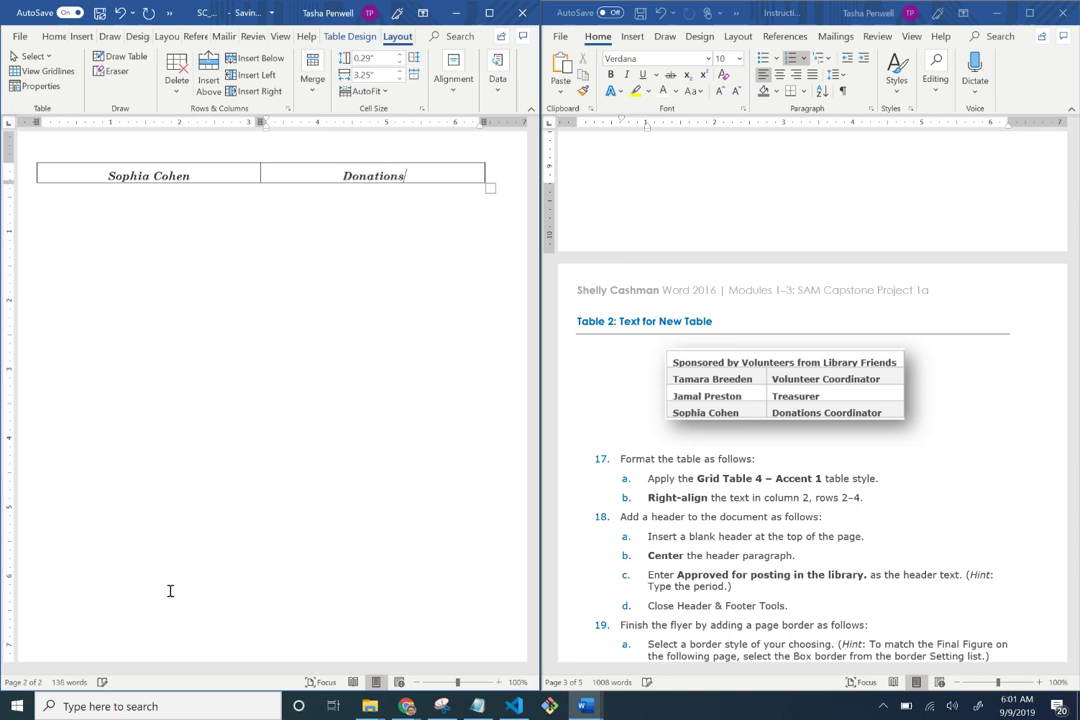
pyautogui.write(' Coordinator')
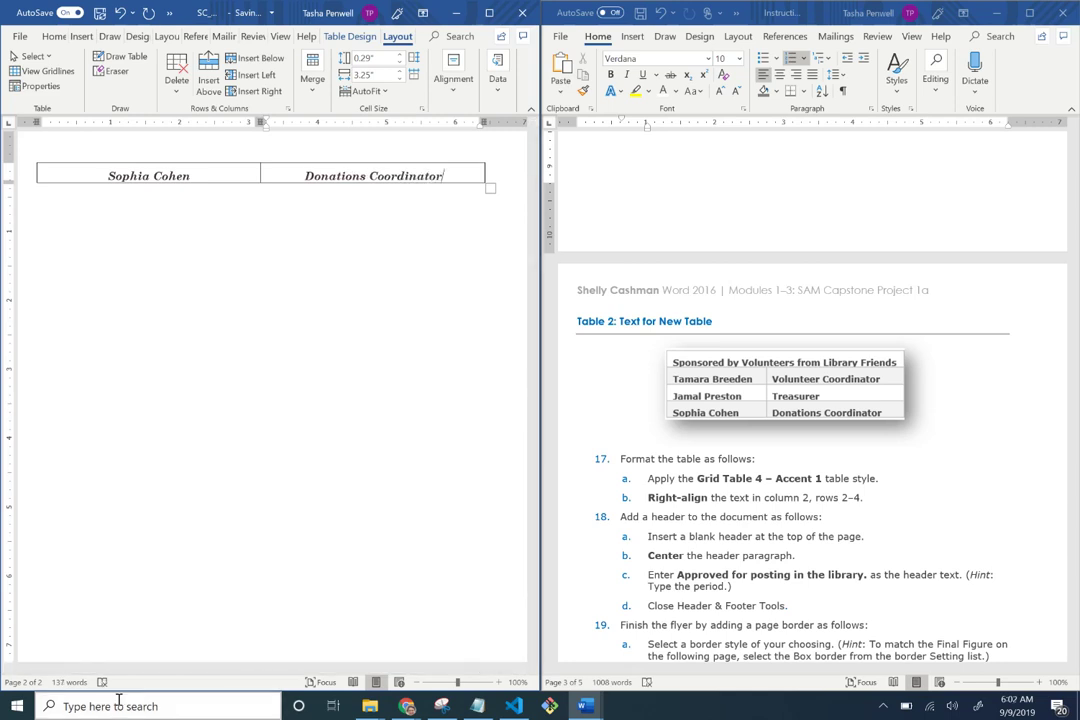
# Select the entire volunteers table with its move handle.
pyautogui.scroll(6, 434, 400)
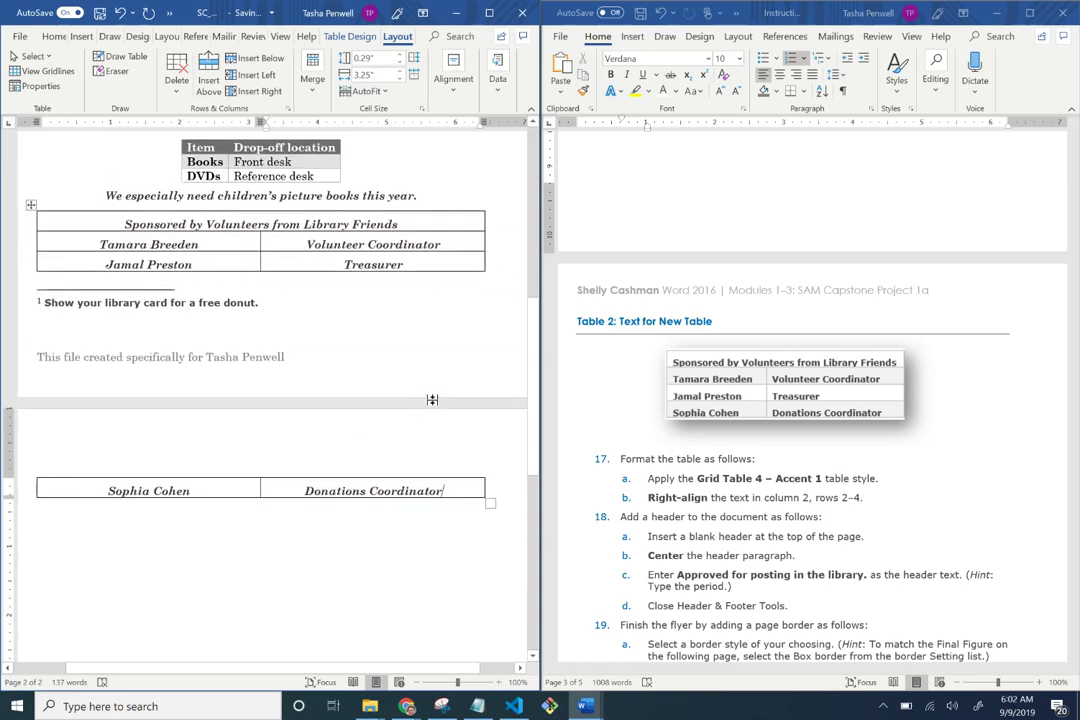
pyautogui.scroll(-2, 897, 521)
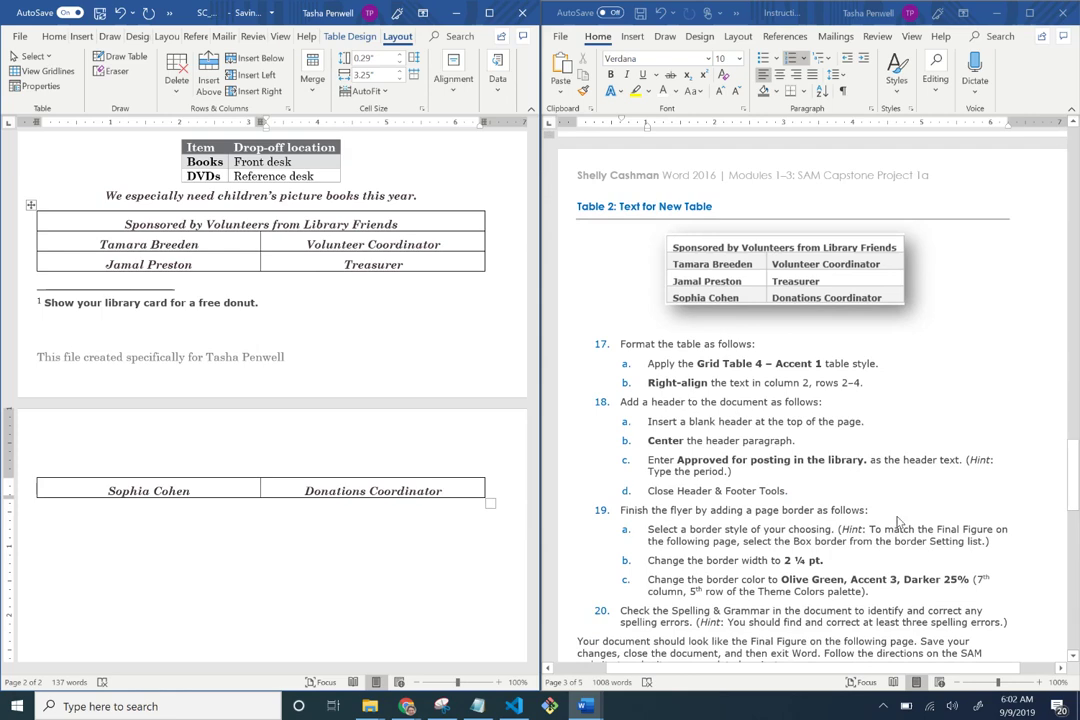
pyautogui.scroll(-1, 897, 521)
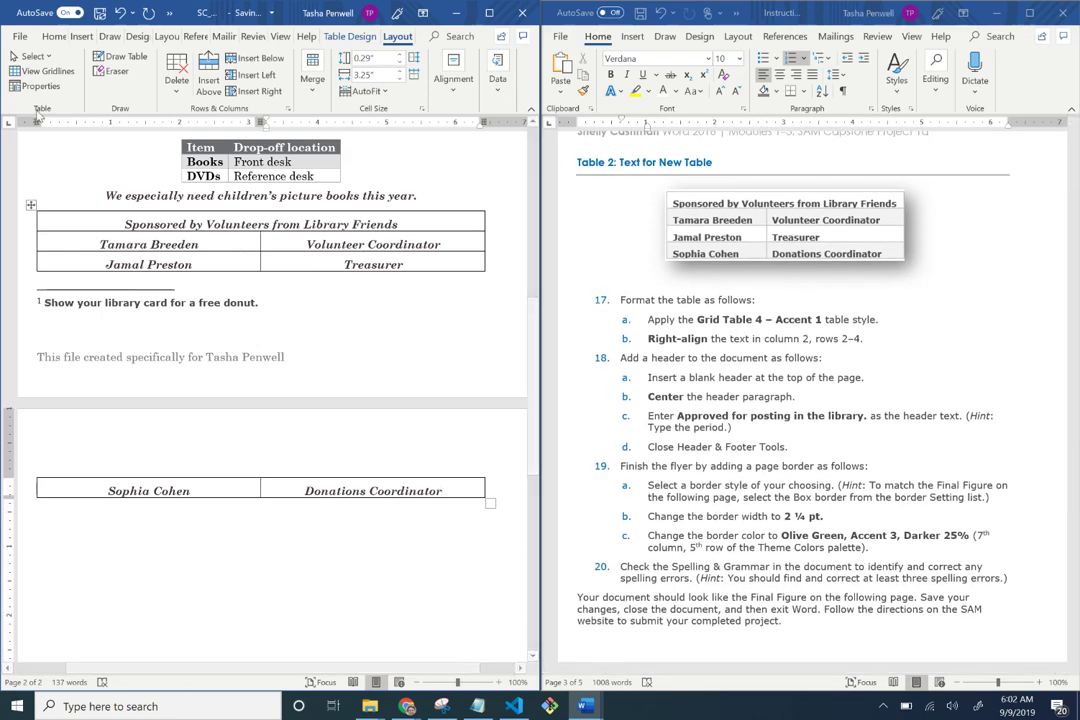
pyautogui.click(30, 207)
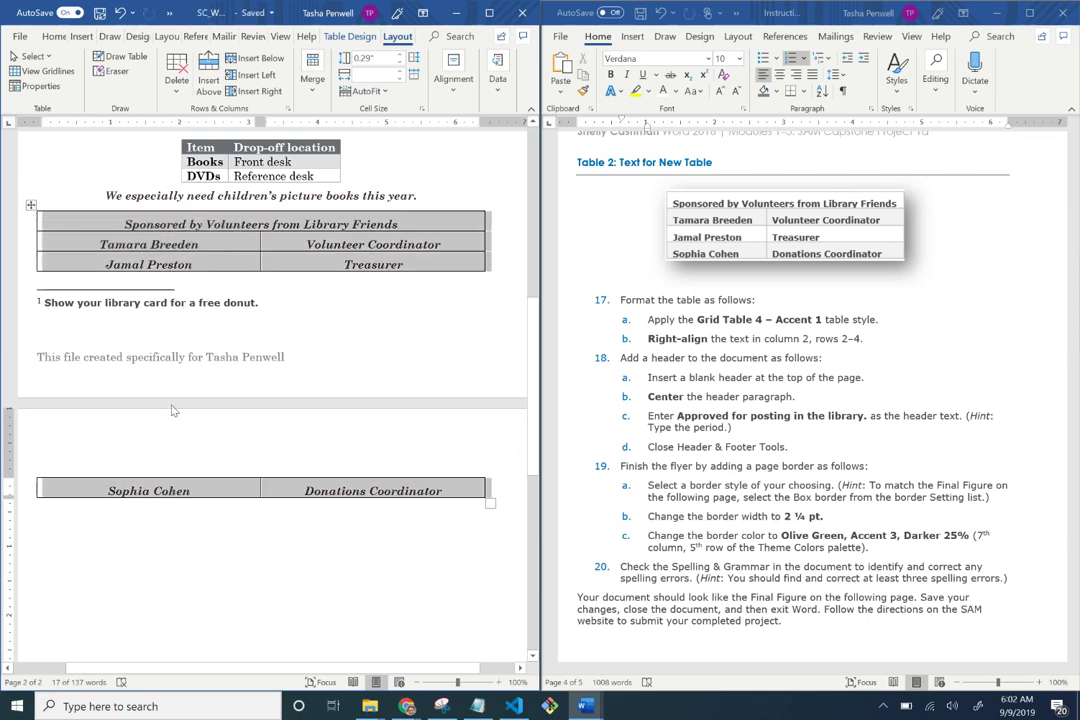
# Apply the Grid Table 4 – Accent 1 style to the volunteers table.
pyautogui.click(362, 38)
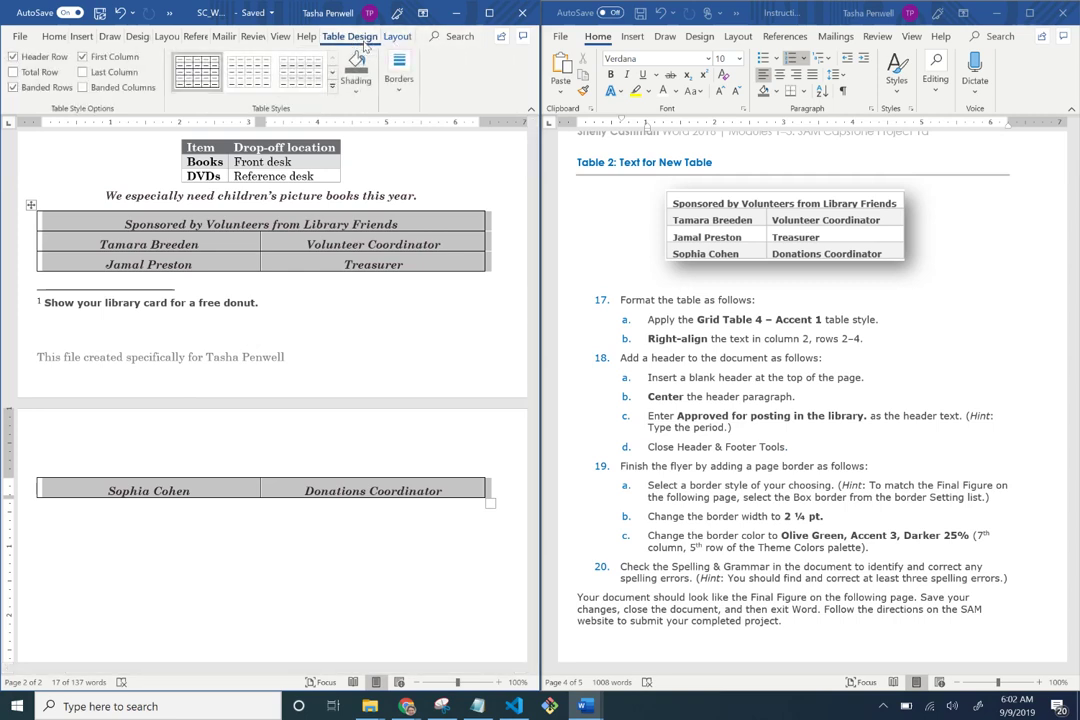
pyautogui.click(332, 89)
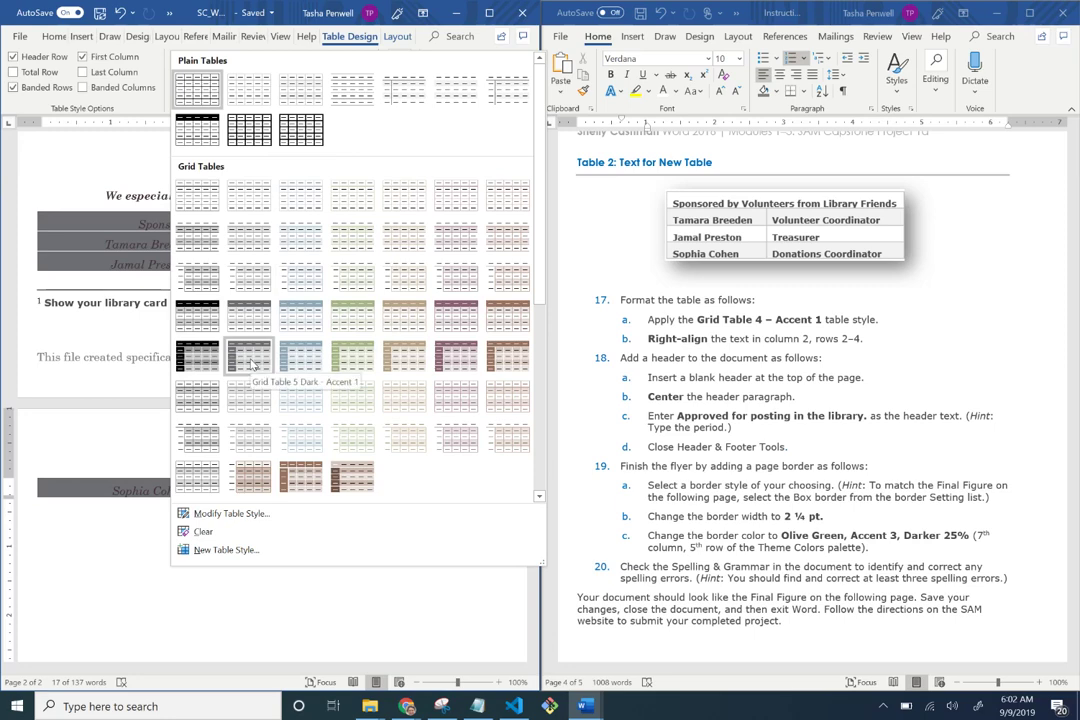
pyautogui.click(252, 316)
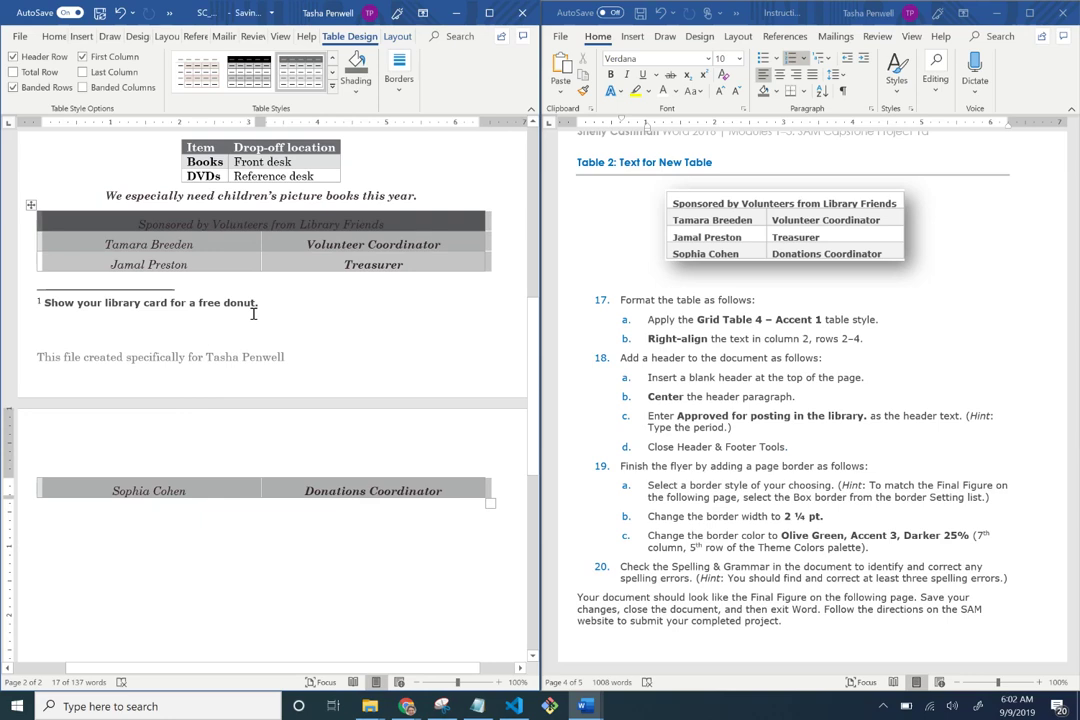
pyautogui.click(240, 442)
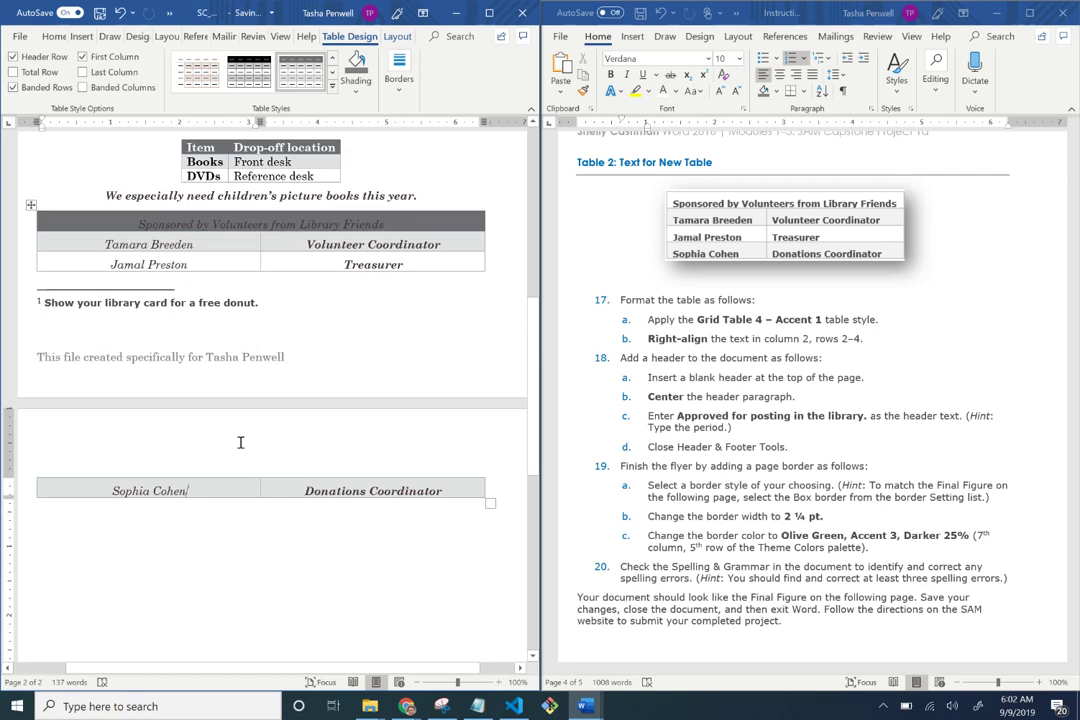
pyautogui.scroll(5, 713, 488)
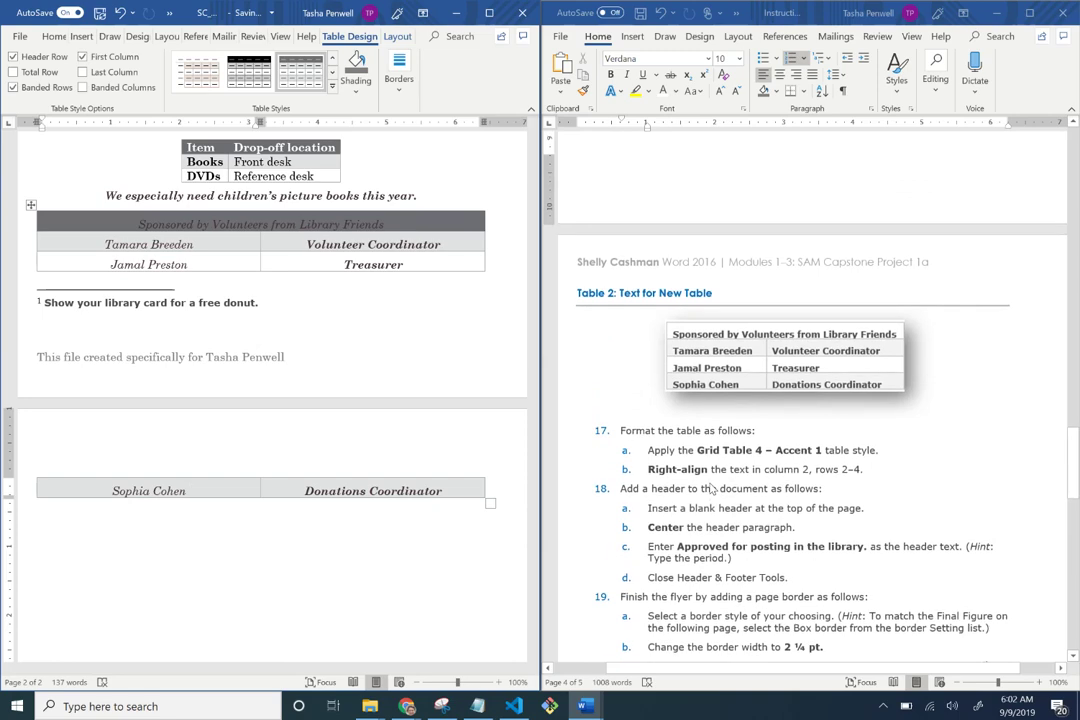
pyautogui.scroll(3, 713, 488)
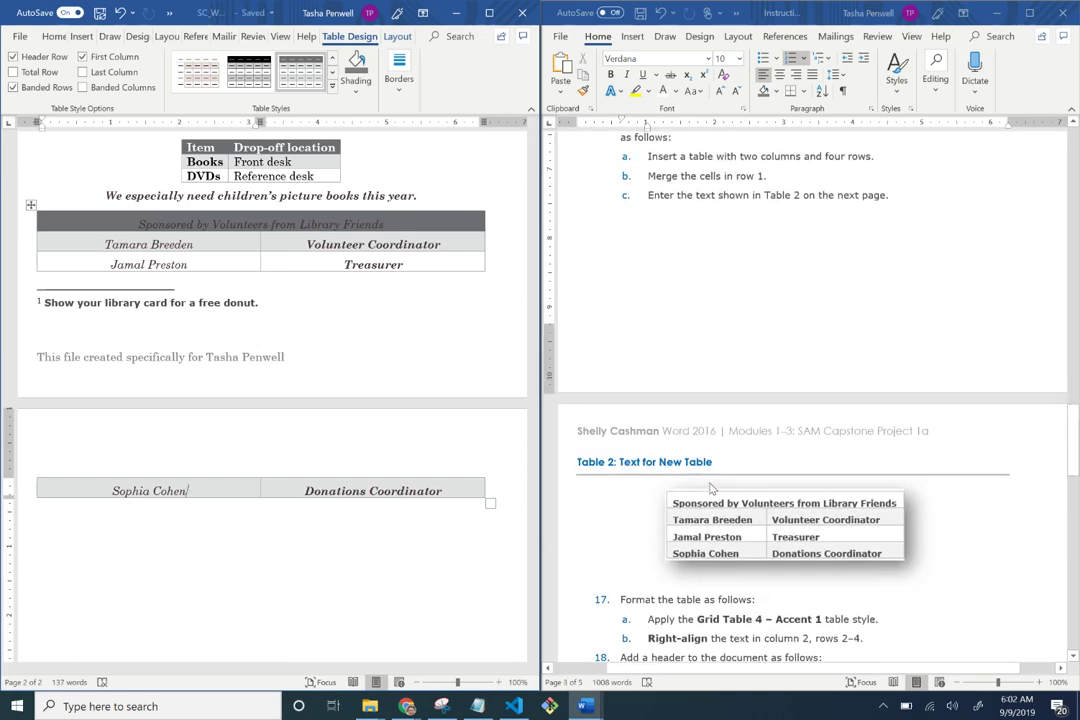
pyautogui.scroll(-1, 711, 488)
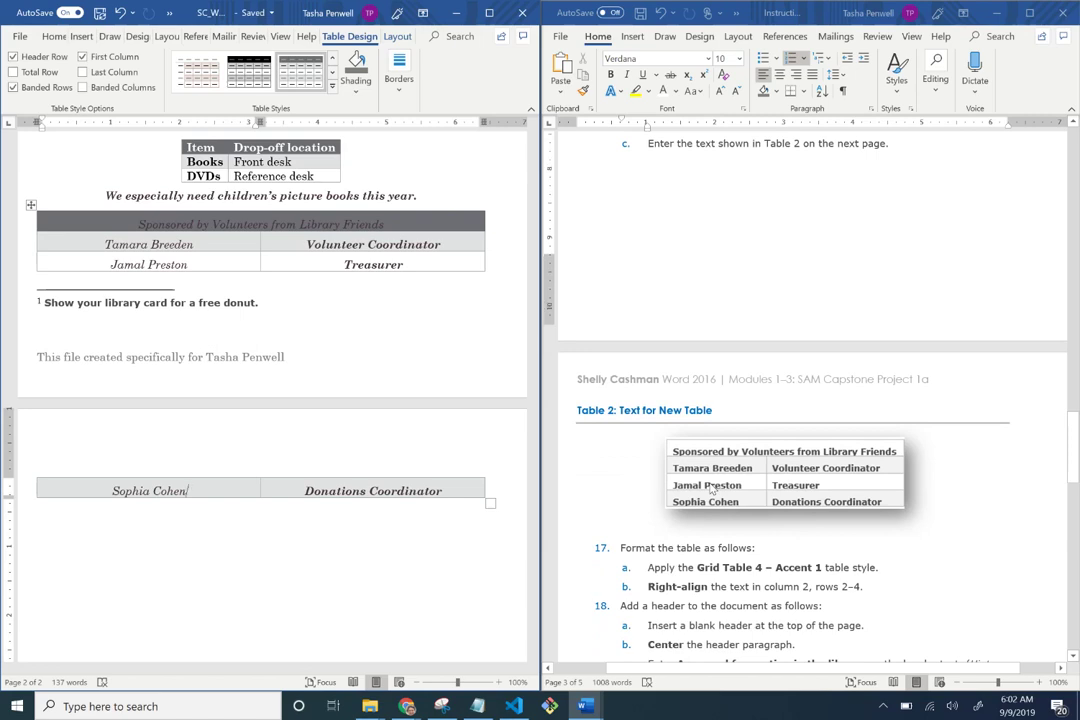
pyautogui.scroll(-1, 711, 488)
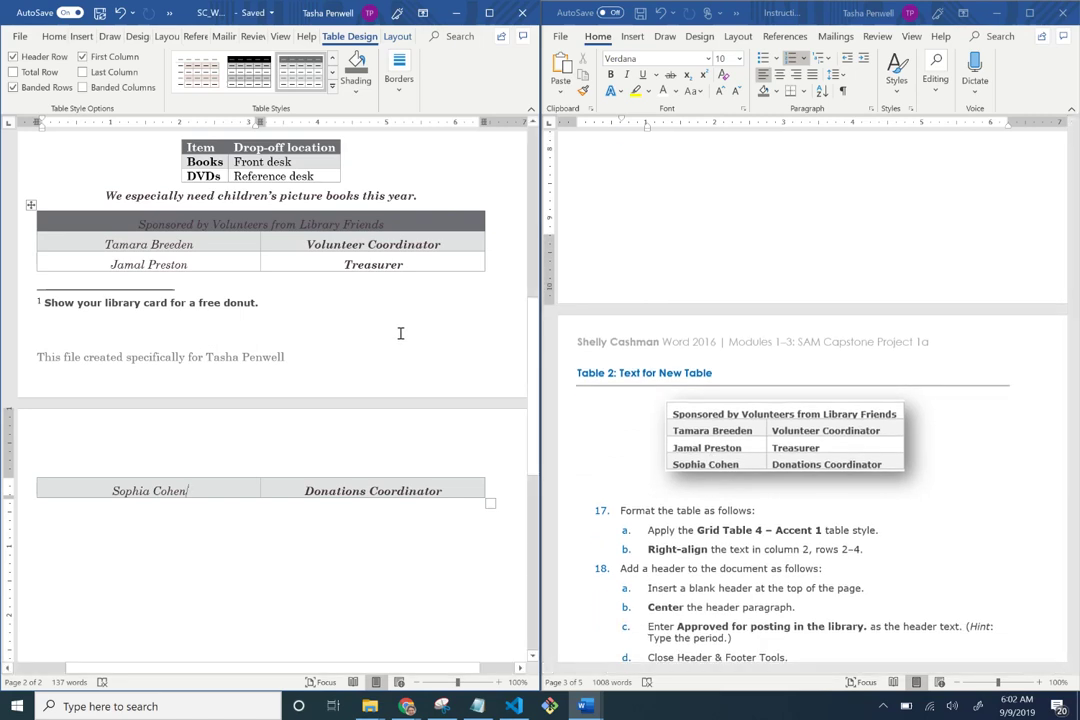
pyautogui.scroll(1, 400, 333)
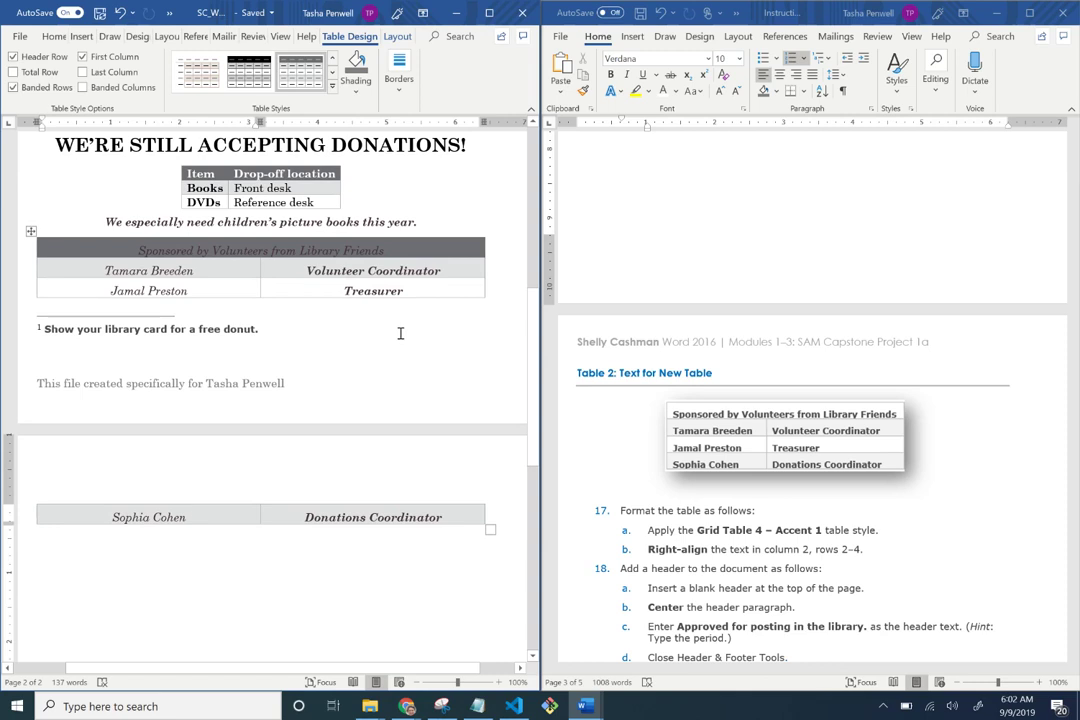
pyautogui.scroll(1, 400, 333)
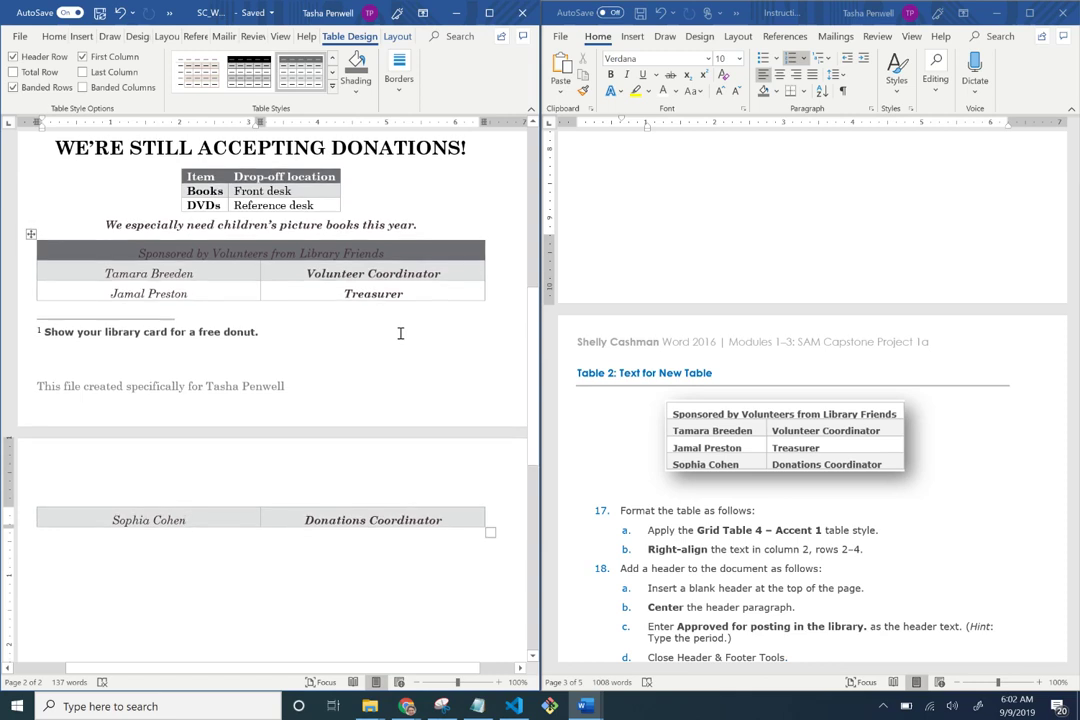
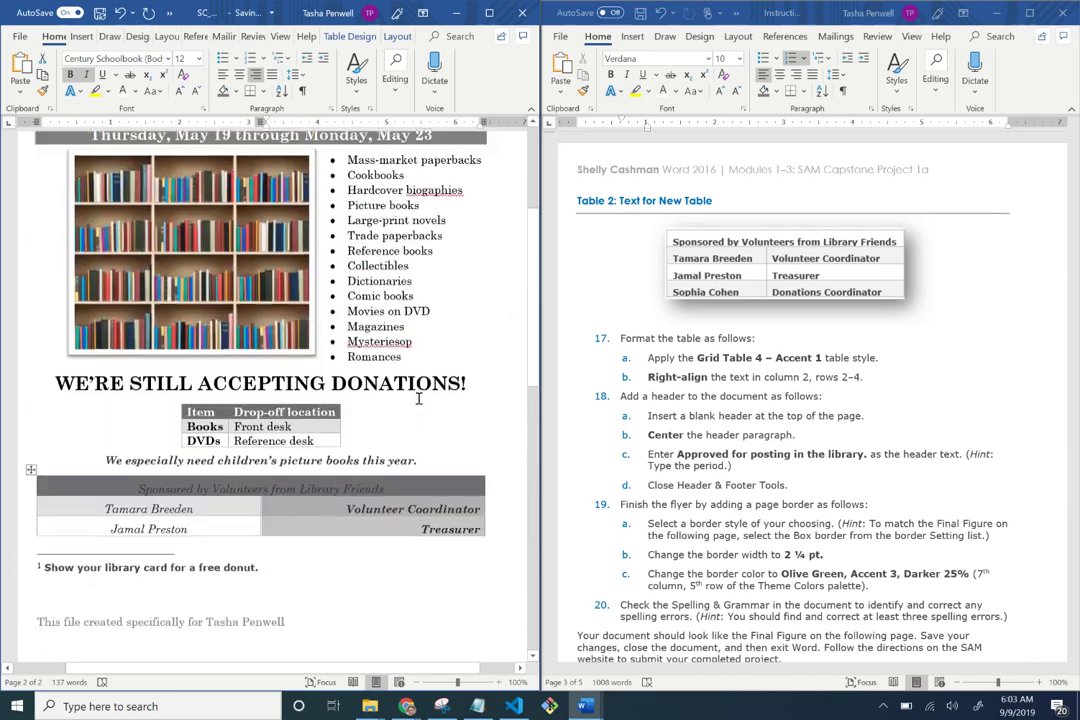
# Maximize the flyer window and insert a Blank header at the top of the page.
pyautogui.click(80, 37)
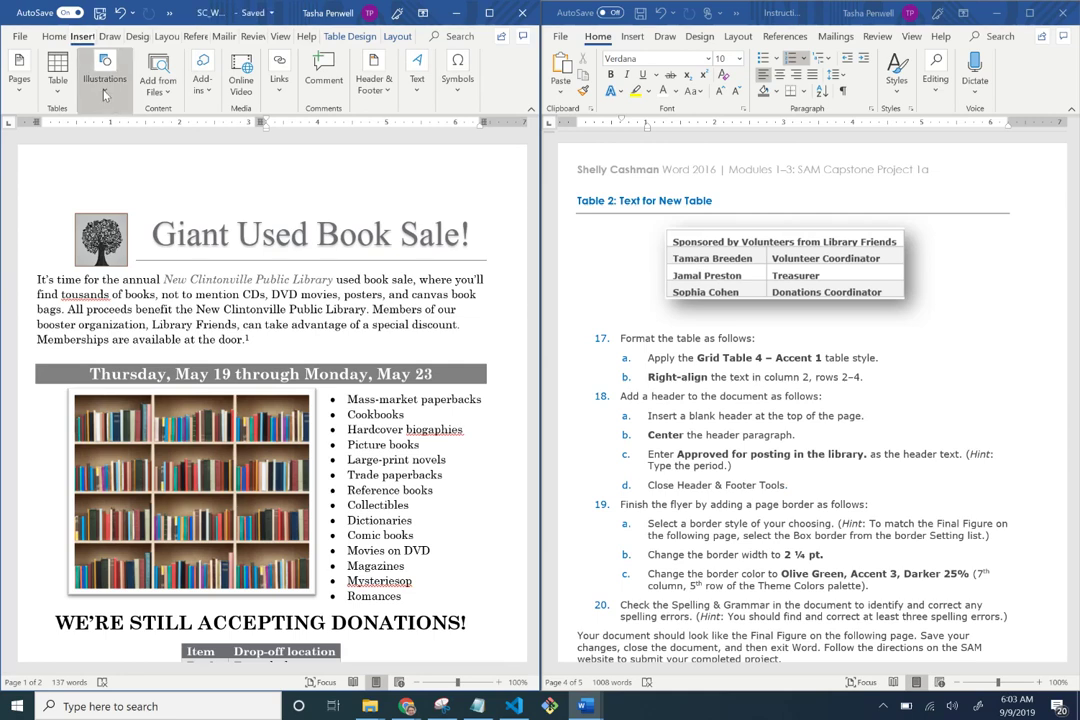
pyautogui.click(490, 13)
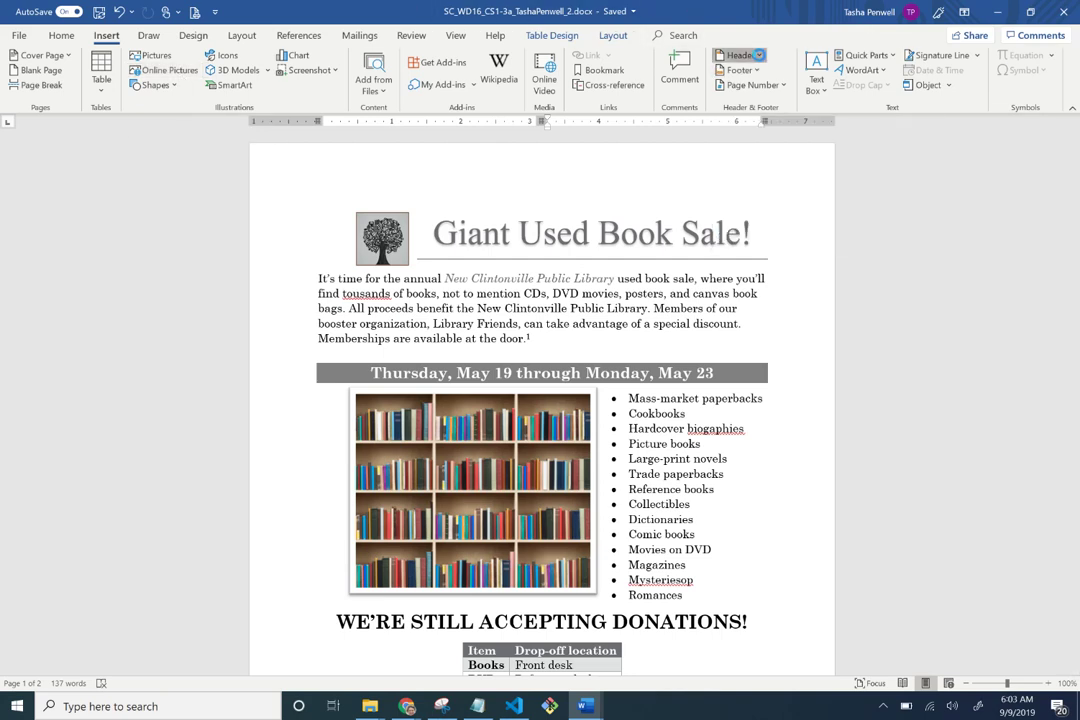
pyautogui.click(759, 55)
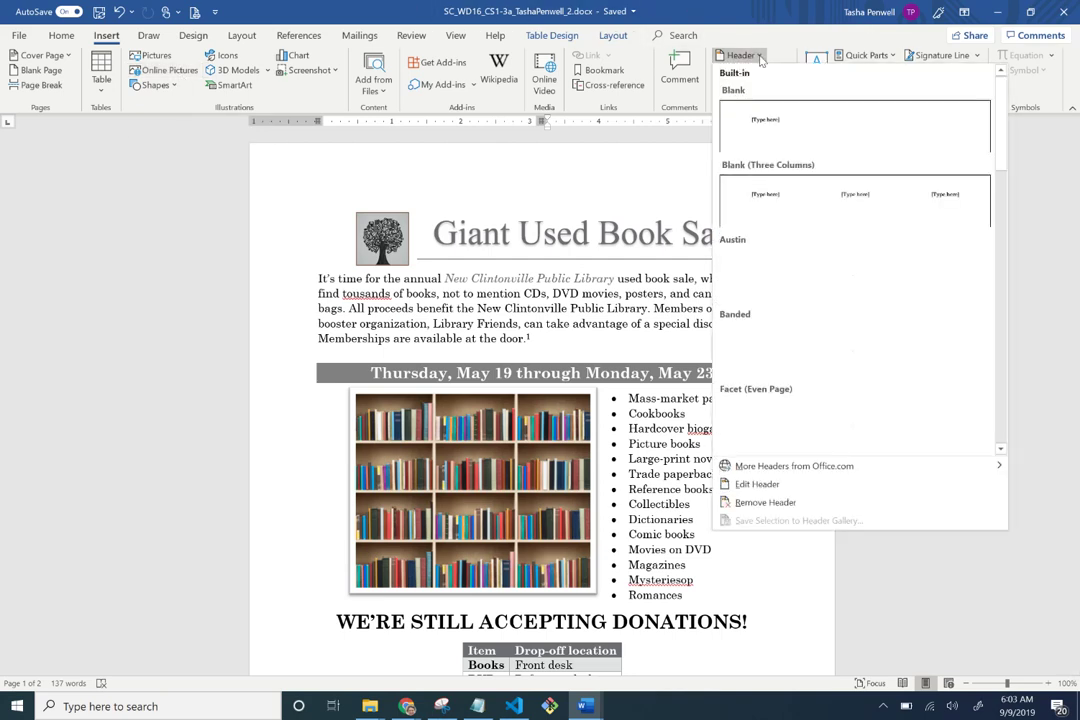
pyautogui.click(787, 135)
pyautogui.hotkey('alt', 'Tab')
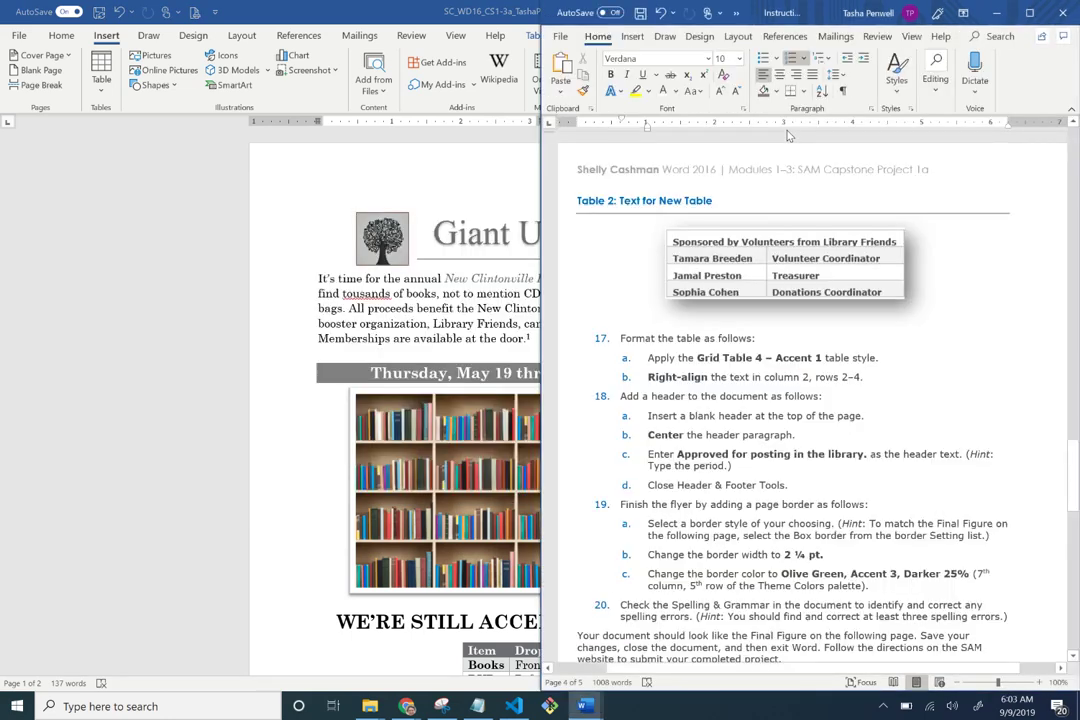
pyautogui.hotkey('alt', 'Tab')
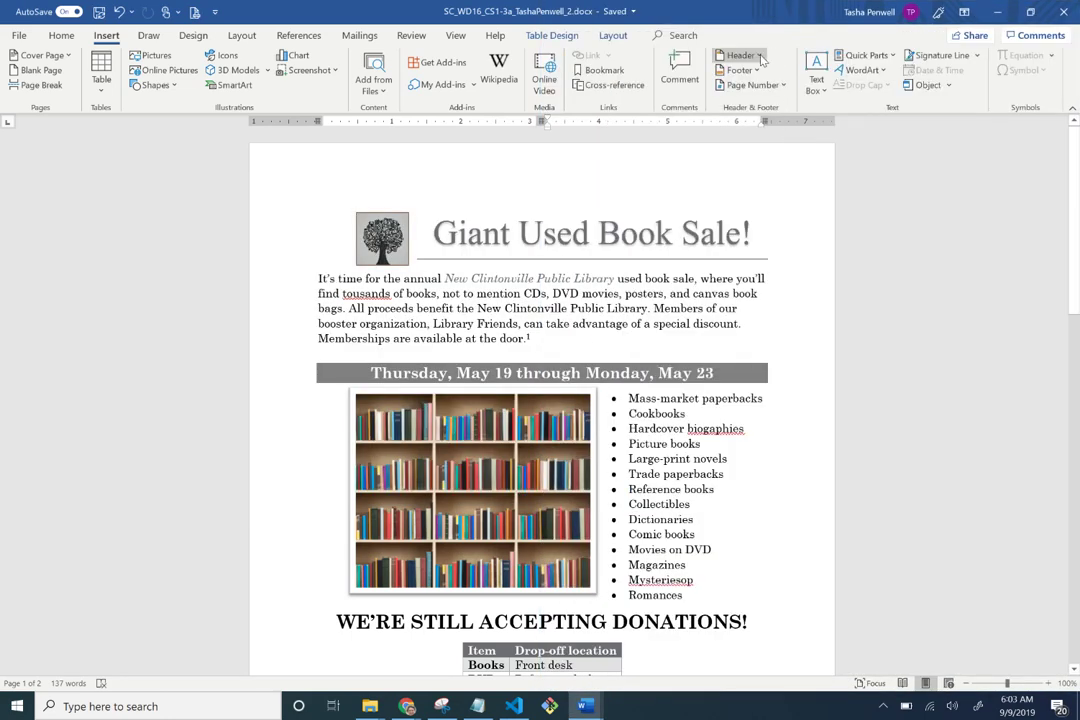
pyautogui.click(759, 55)
pyautogui.click(762, 122)
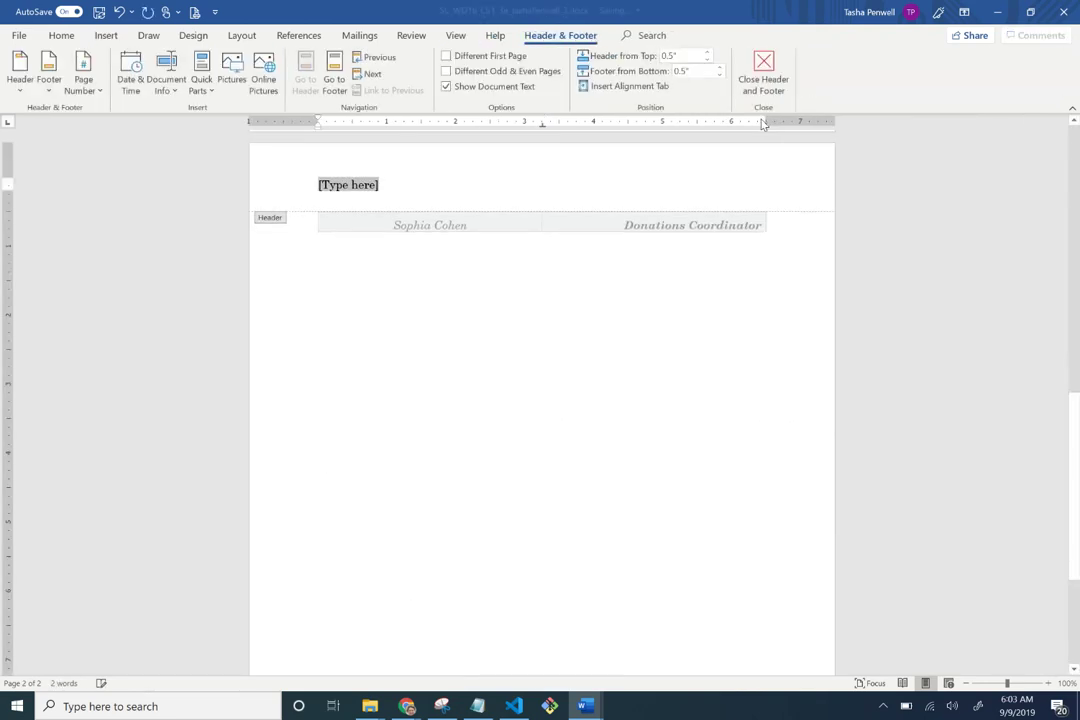
pyautogui.hotkey('alt', 'Tab')
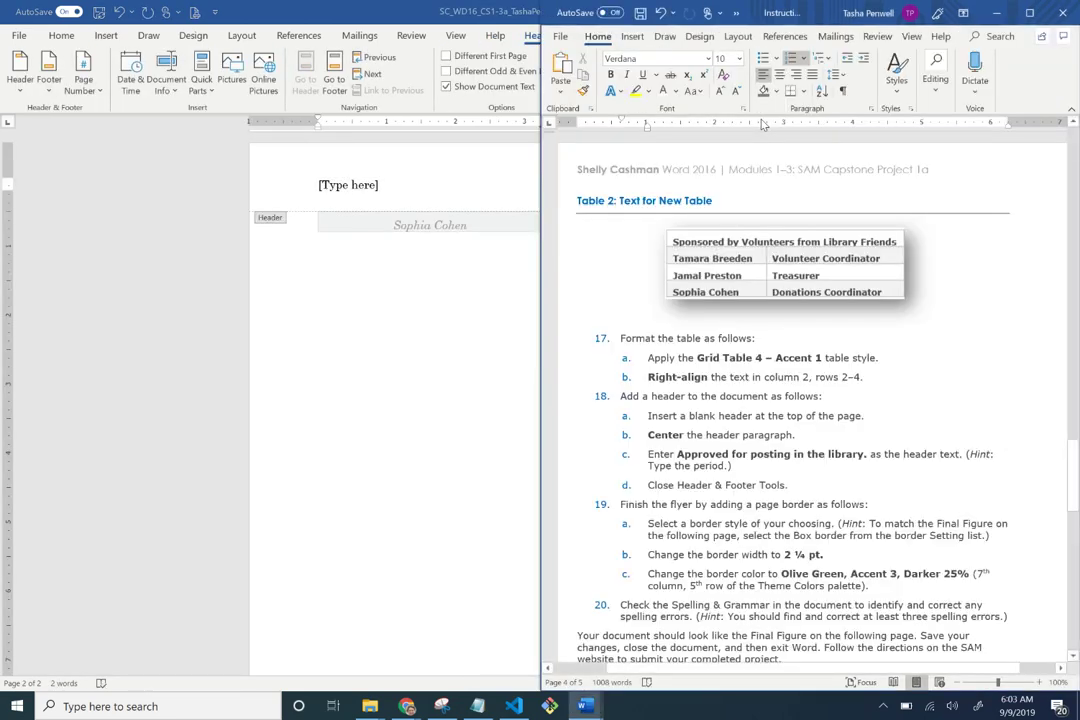
pyautogui.hotkey('alt', 'Tab')
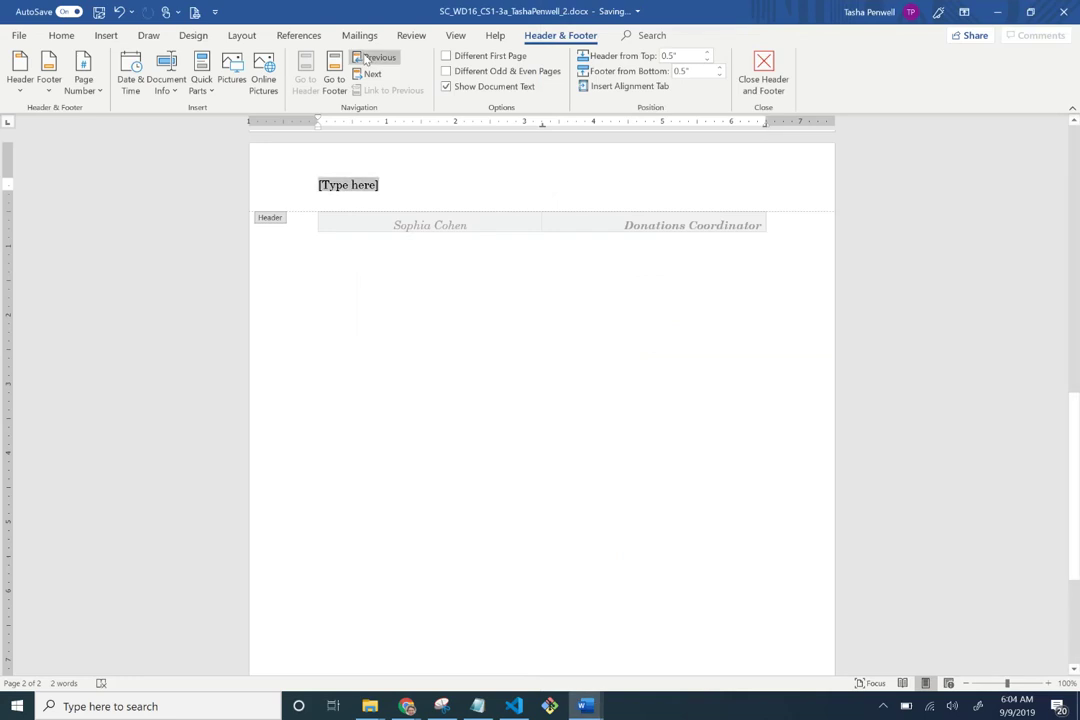
# Center the header and paste 'Approved for posting in the library' over its placeholder.
pyautogui.click(58, 36)
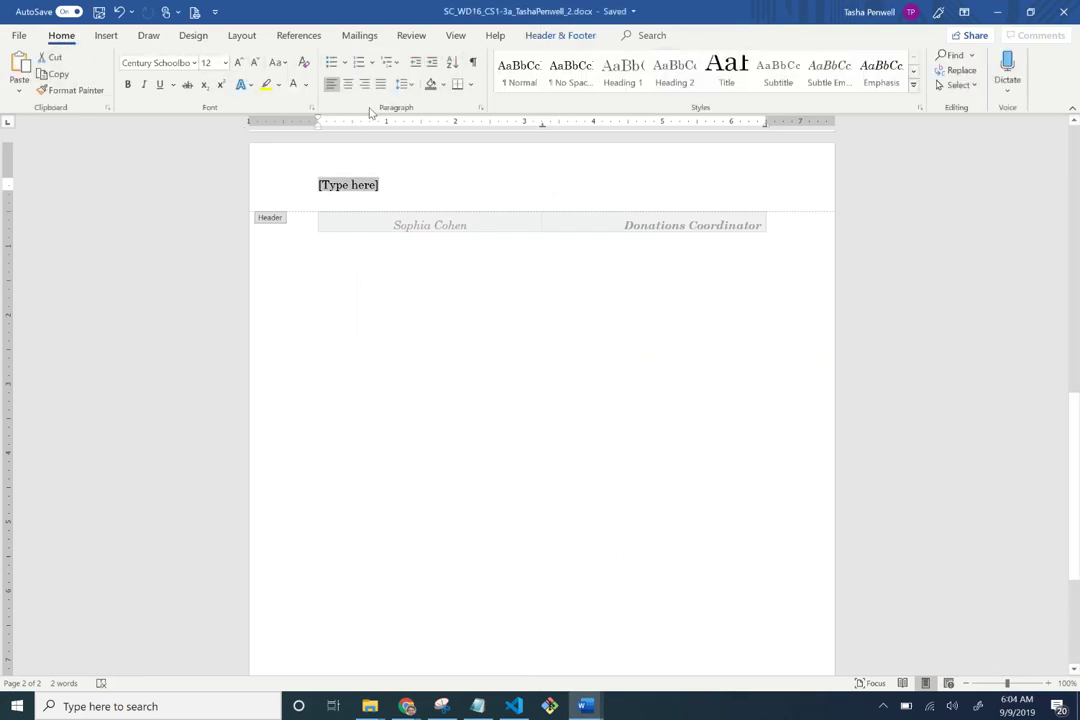
pyautogui.click(348, 85)
pyautogui.hotkey('alt', 'Tab')
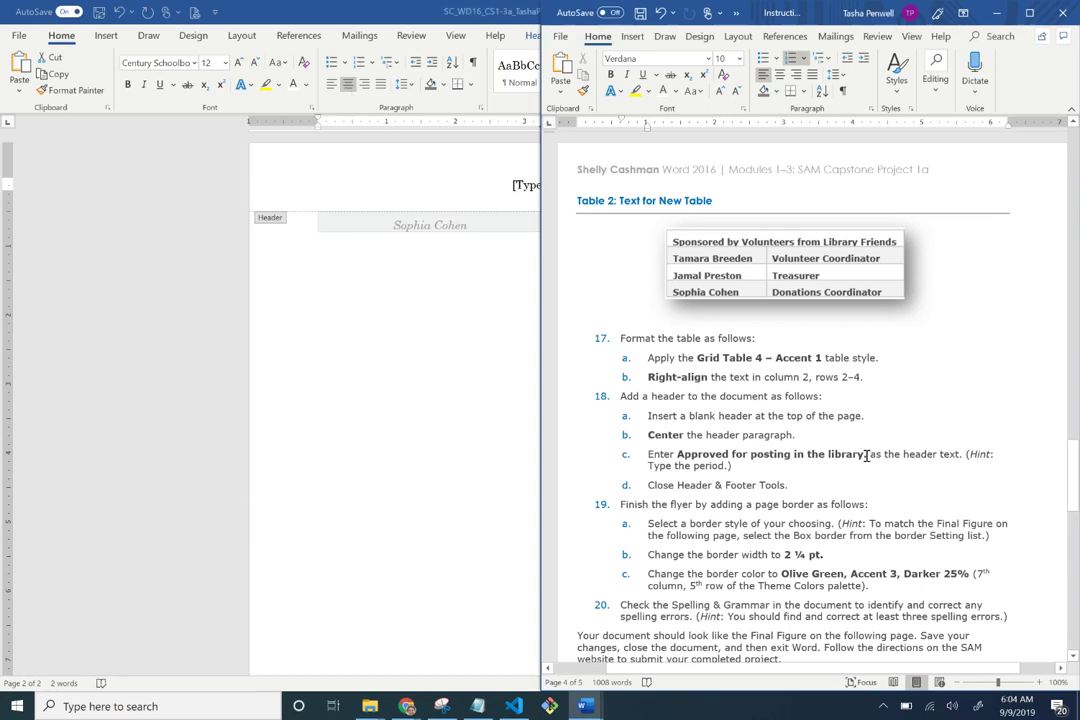
pyautogui.moveTo(866, 455); pyautogui.dragTo(692, 456)
pyautogui.hotkey('ctrl', 'c')
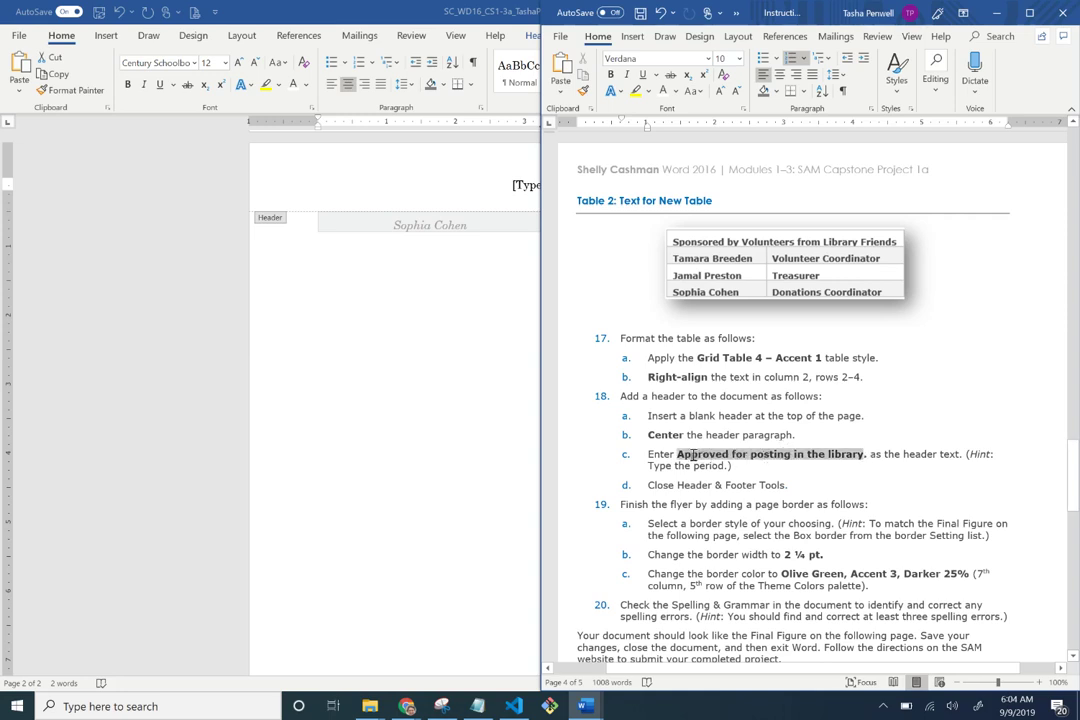
pyautogui.click(522, 187)
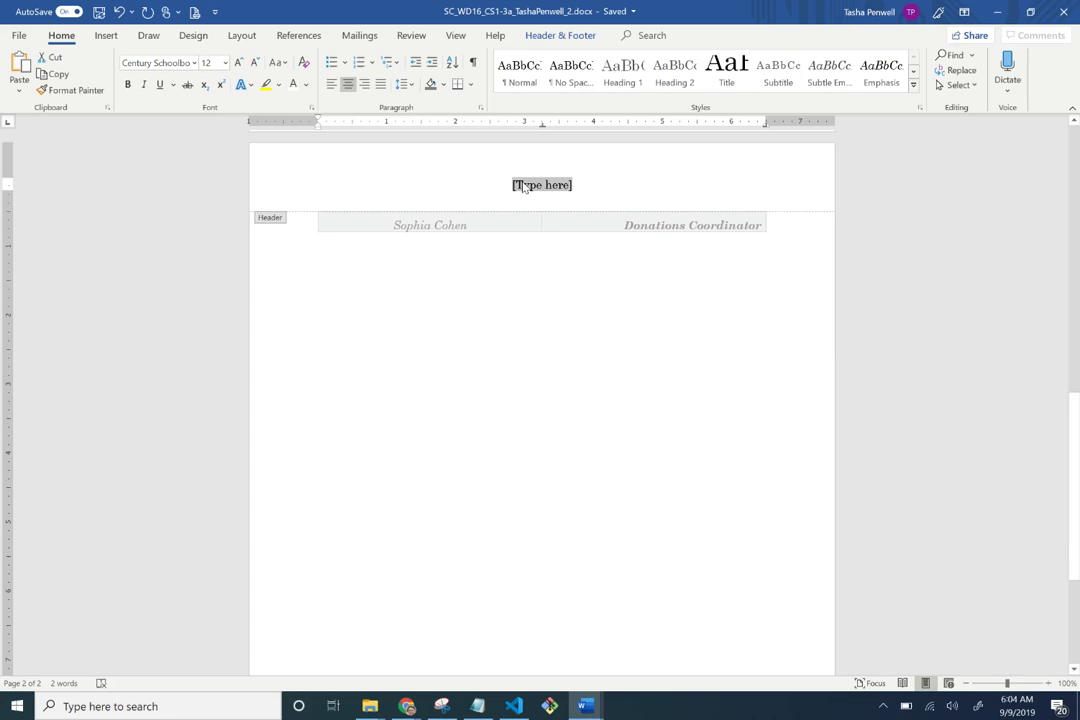
pyautogui.hotkey('ctrl', 'v')
pyautogui.hotkey('alt', 'Tab')
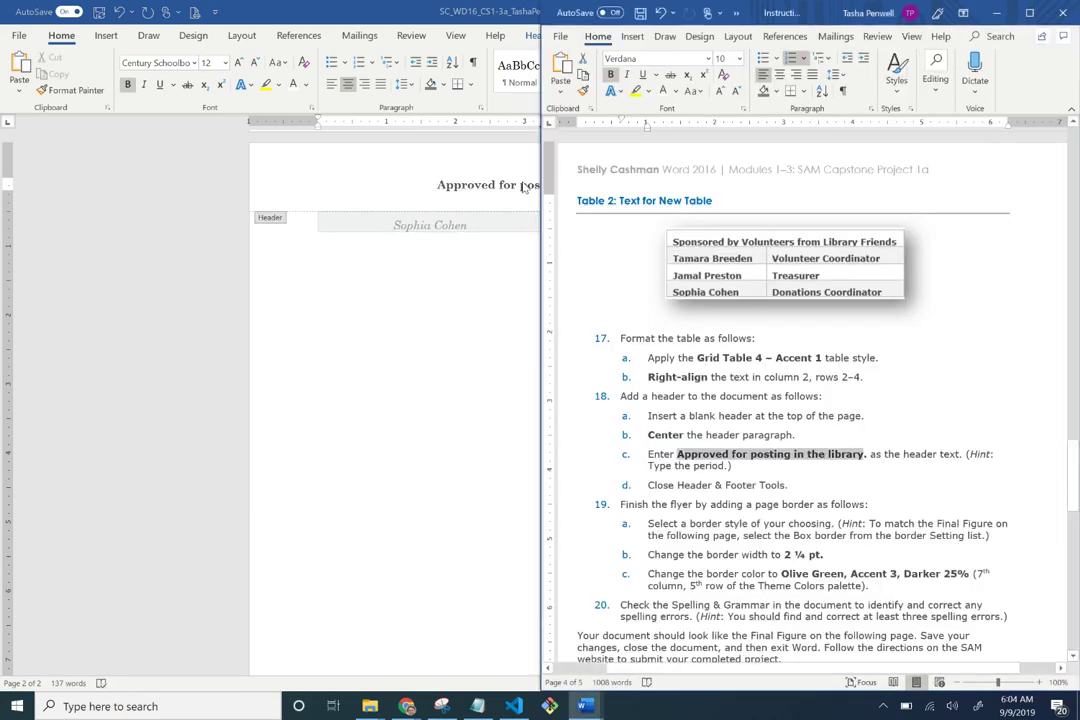
pyautogui.scroll(-1, 680, 428)
pyautogui.hotkey('alt', 'Tab')
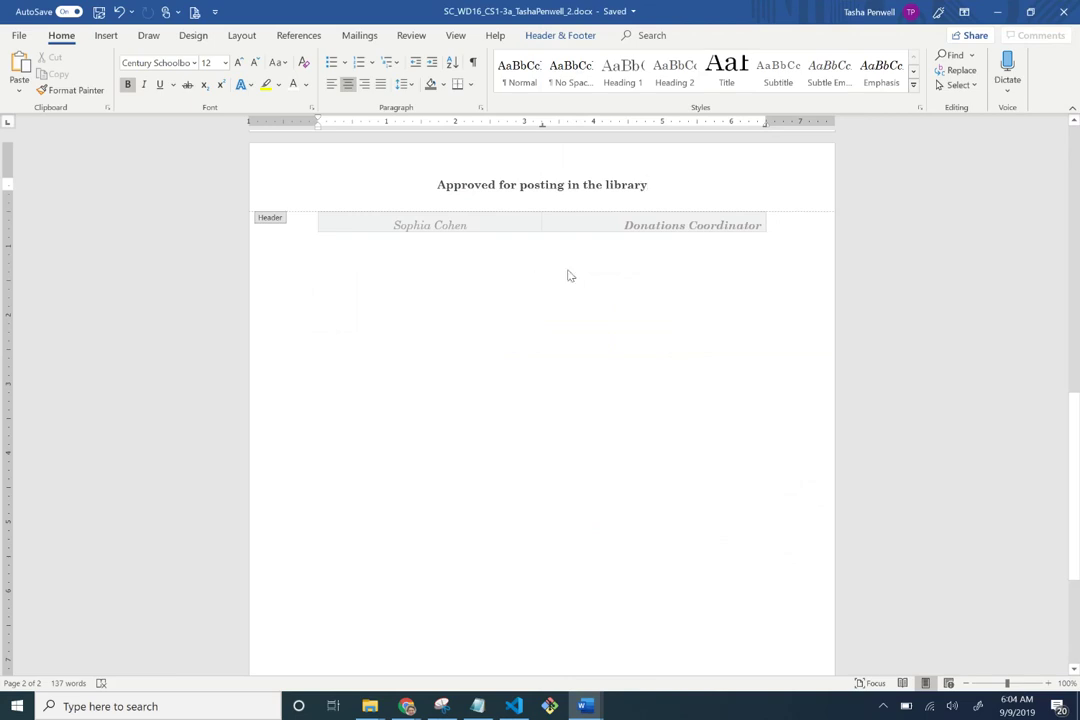
# Close the header to check the pages, then reopen the header for editing.
pyautogui.doubleClick(346, 354)
pyautogui.scroll(2, 346, 360)
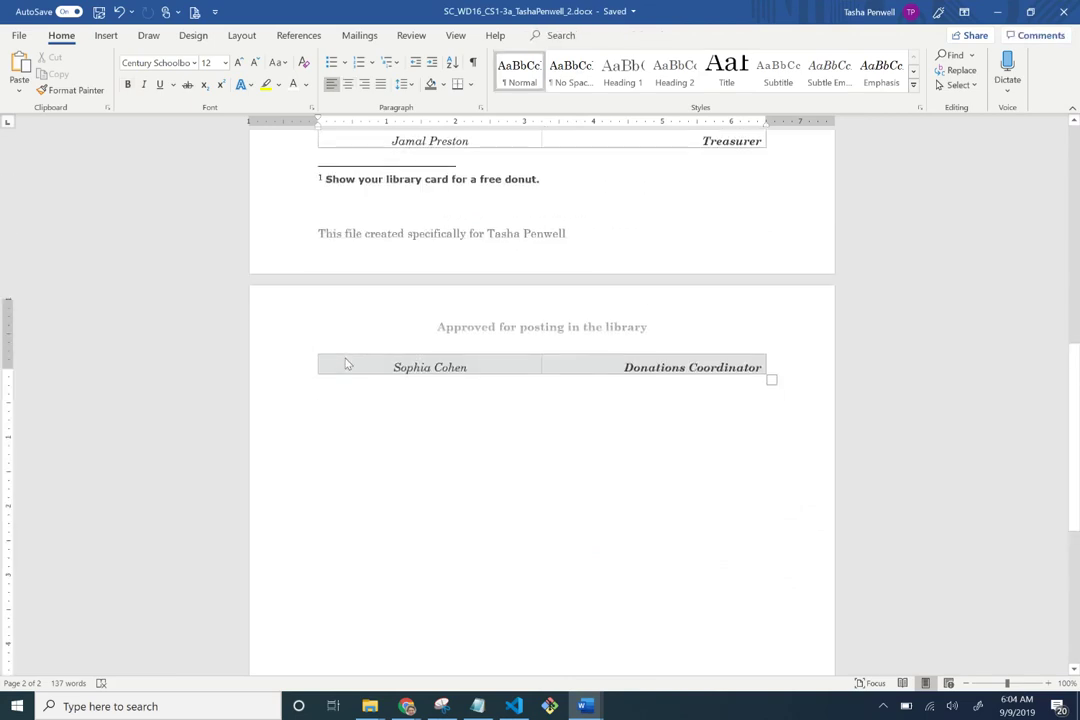
pyautogui.scroll(10, 346, 364)
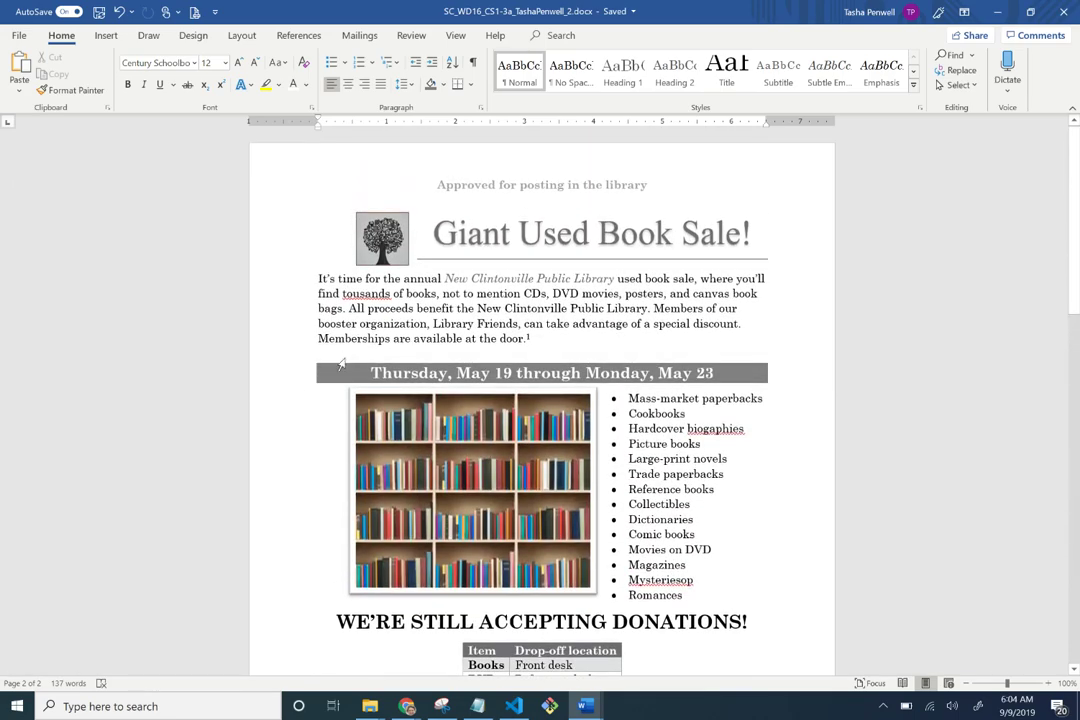
pyautogui.scroll(-10, 345, 360)
pyautogui.scroll(3, 347, 360)
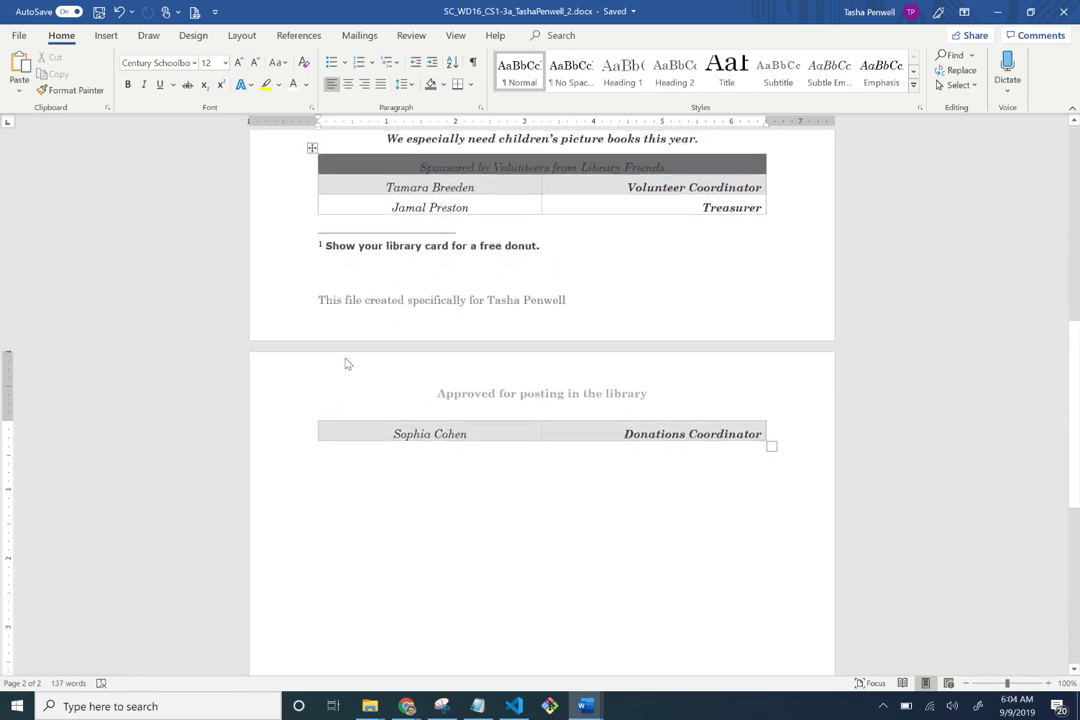
pyautogui.scroll(8, 346, 364)
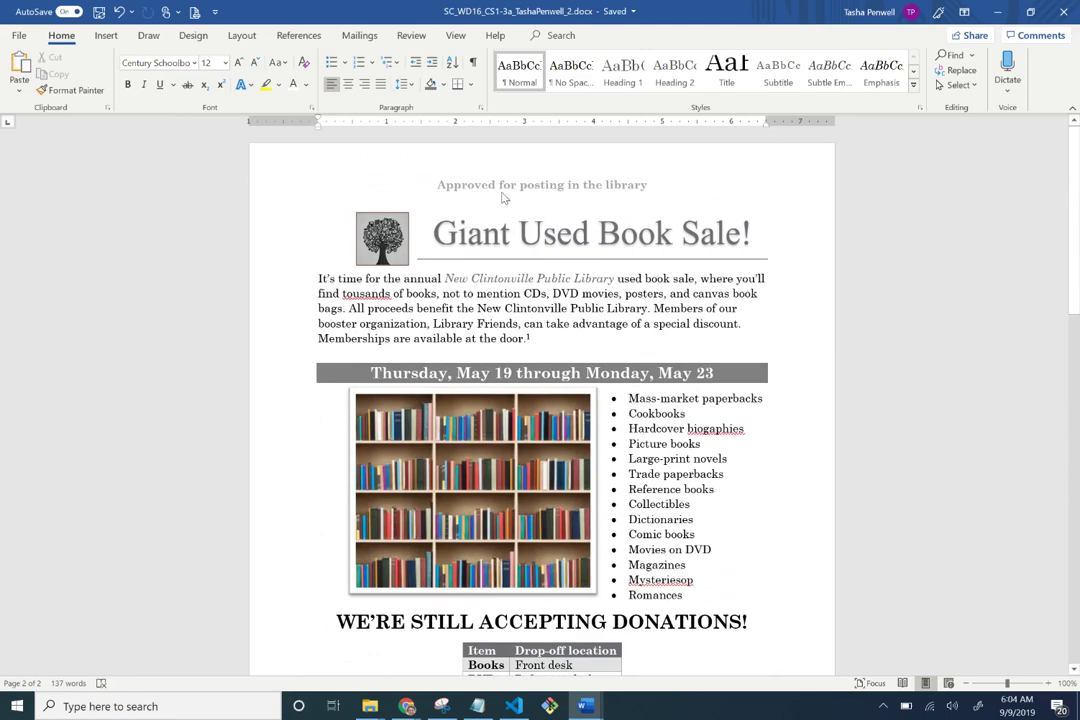
pyautogui.doubleClick(508, 190)
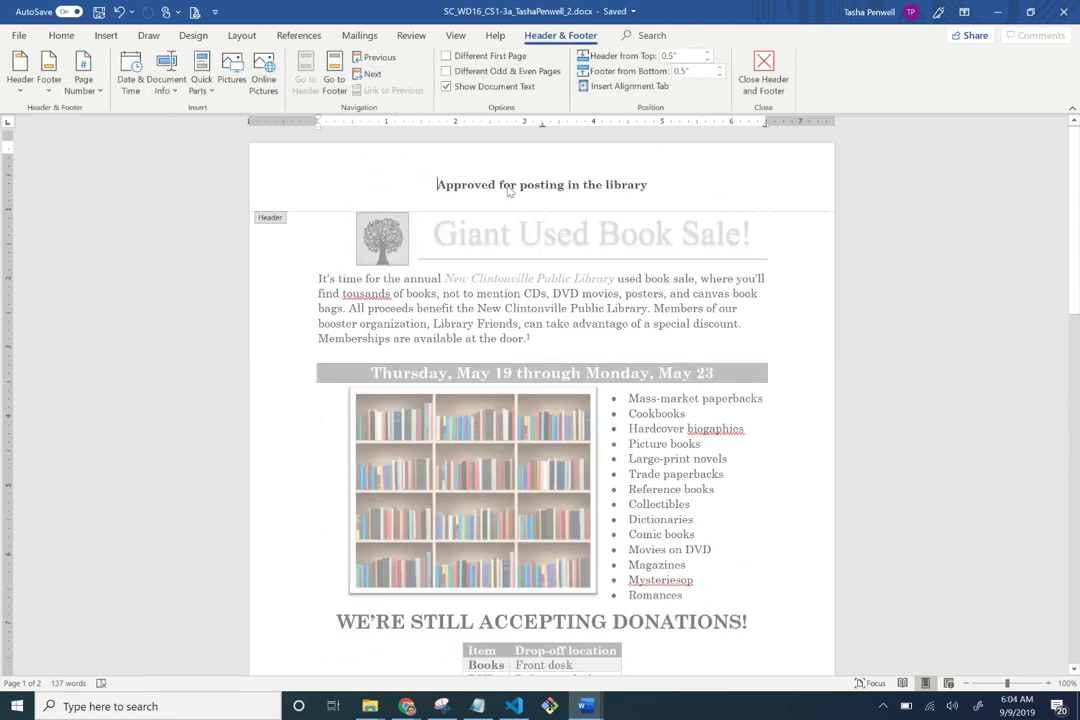
# Check page 2 and return to the flyer body, reviewing the instructions' page-border steps.
pyautogui.scroll(-10, 508, 190)
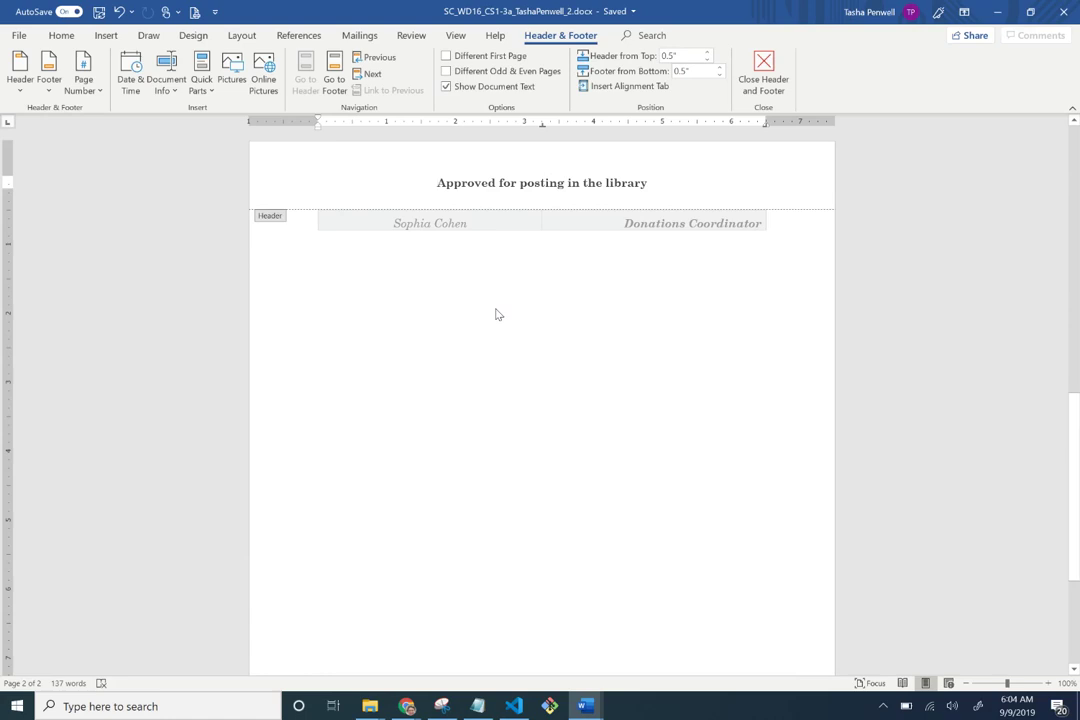
pyautogui.doubleClick(495, 314)
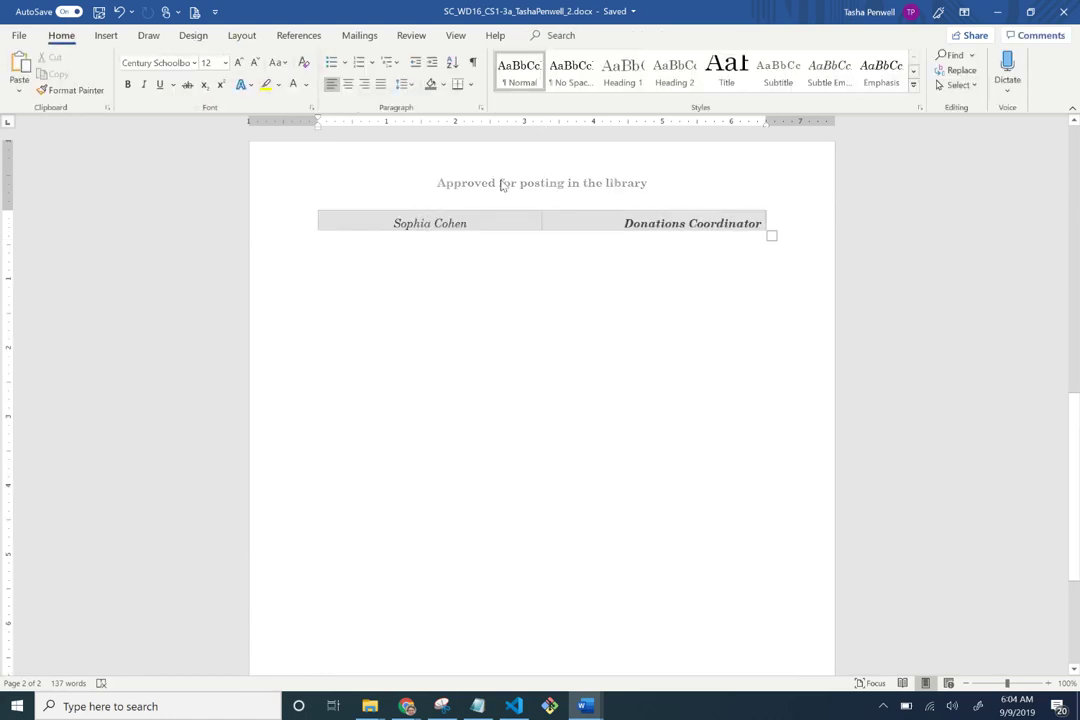
pyautogui.doubleClick(682, 168)
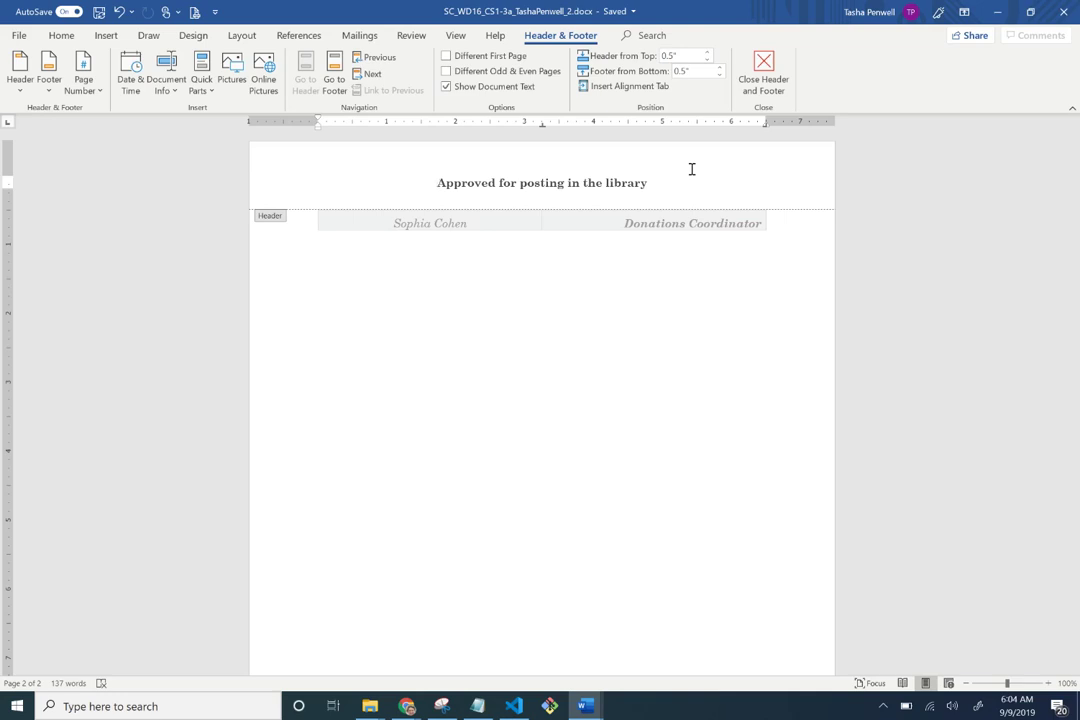
pyautogui.scroll(15, 691, 169)
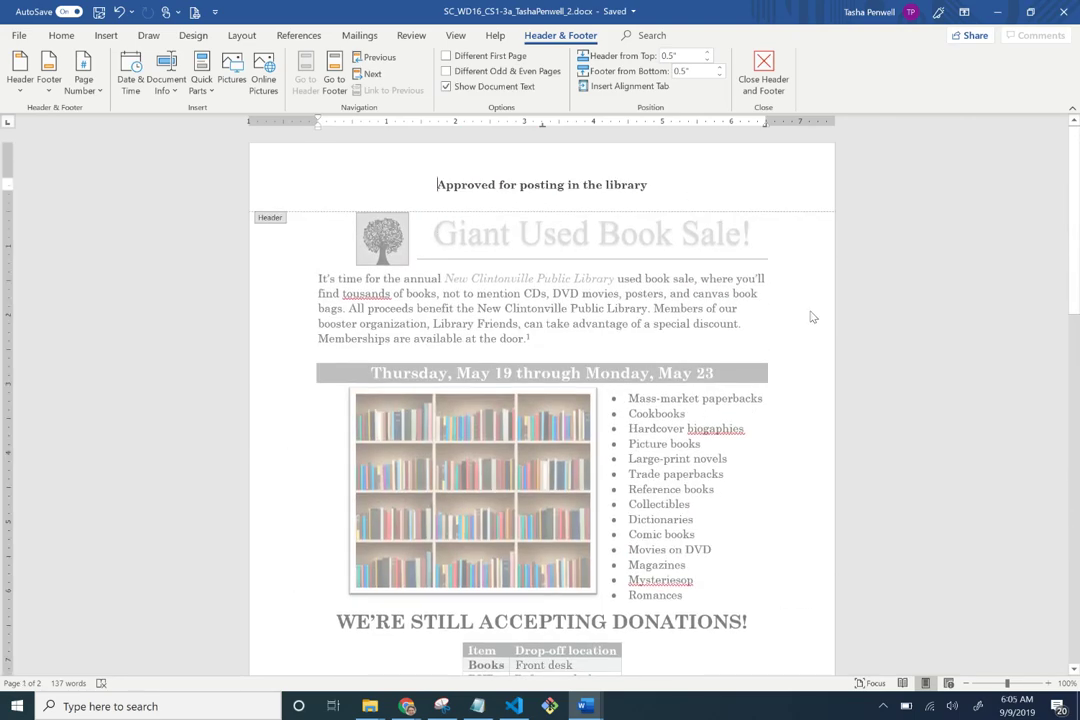
pyautogui.doubleClick(812, 317)
pyautogui.scroll(-10, 811, 311)
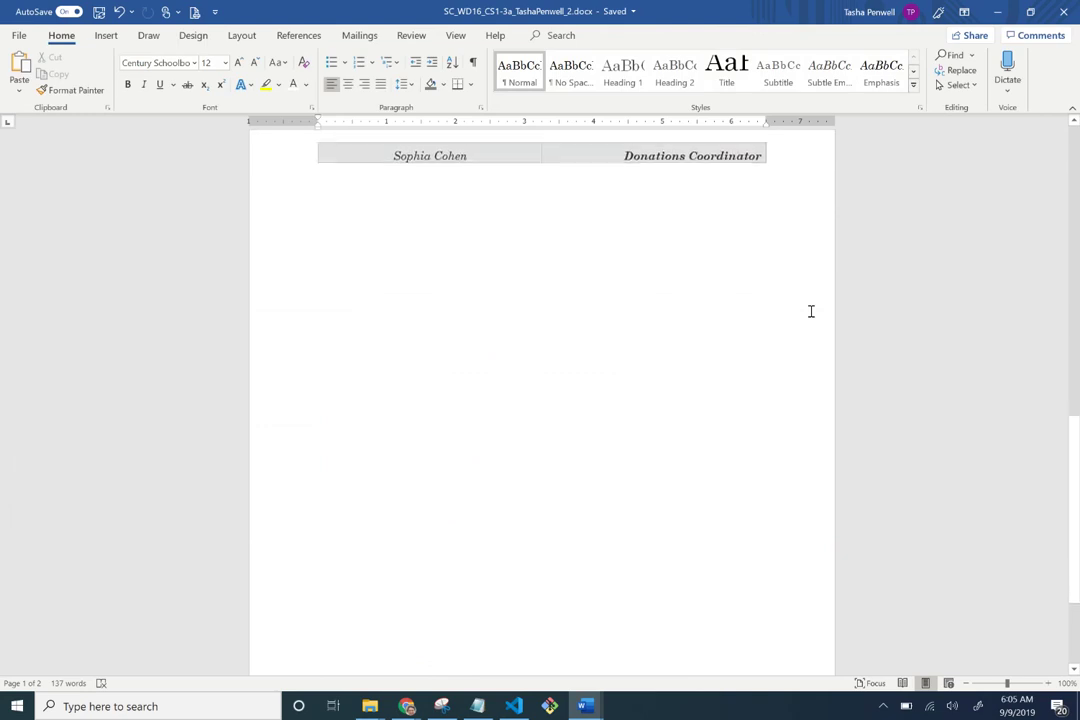
pyautogui.hotkey('alt', 'Tab')
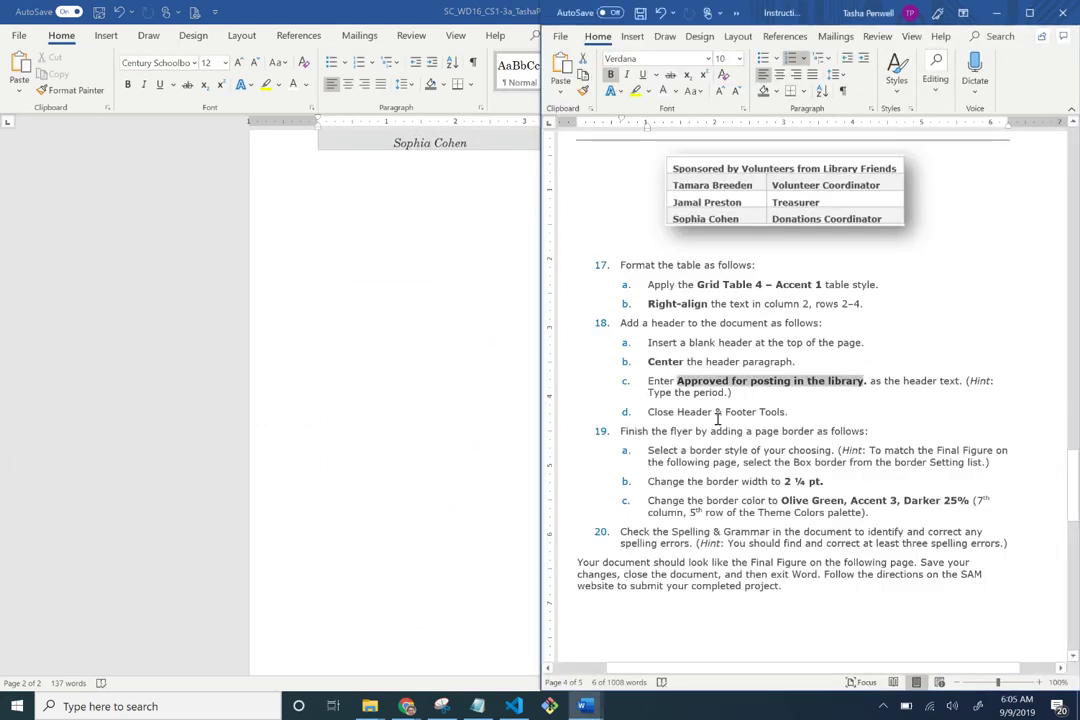
pyautogui.scroll(-2, 717, 418)
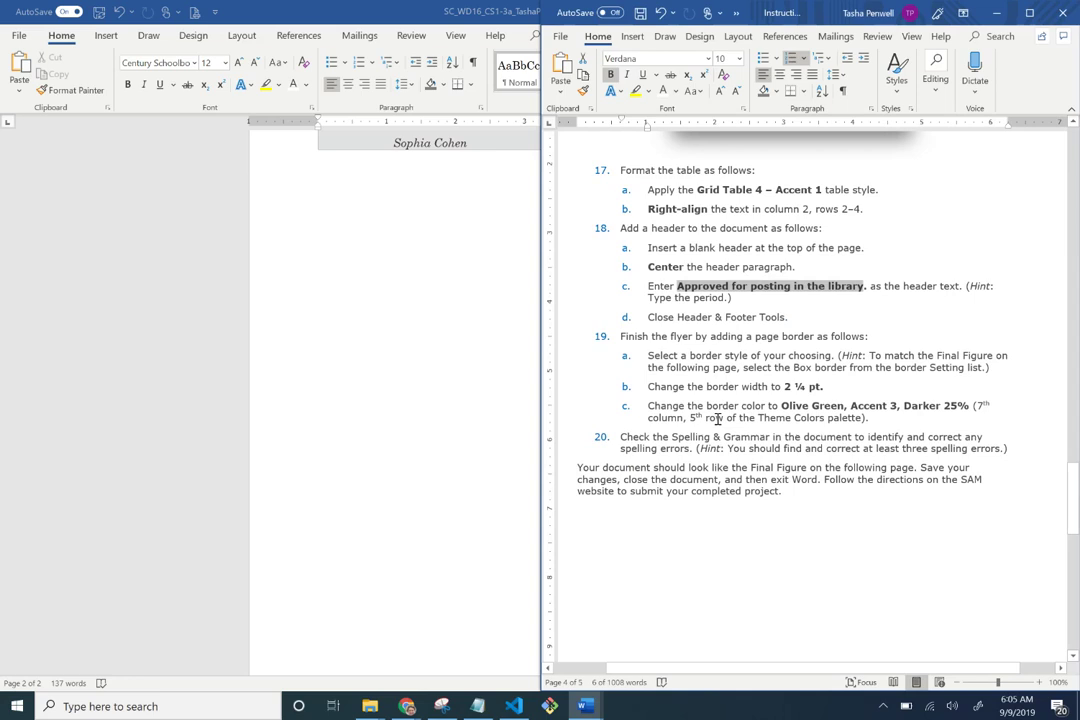
pyautogui.click(369, 343)
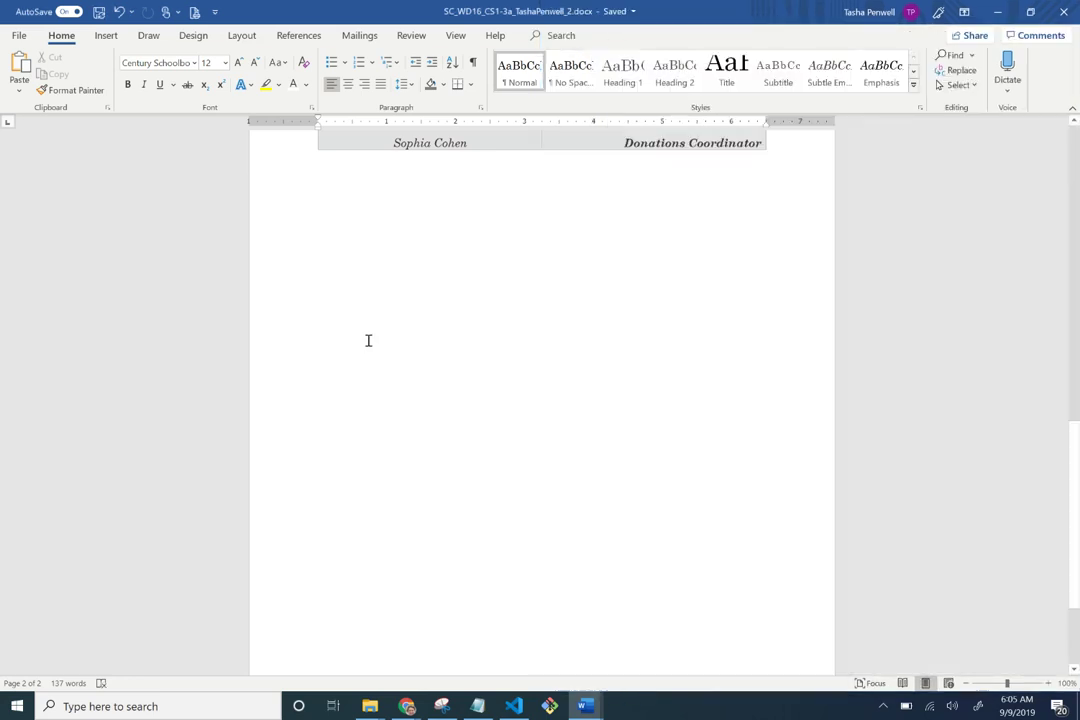
# Cancel the first Page Borders dialog and snap the flyer to half the screen beside the instructions.
pyautogui.click(190, 34)
pyautogui.click(1036, 86)
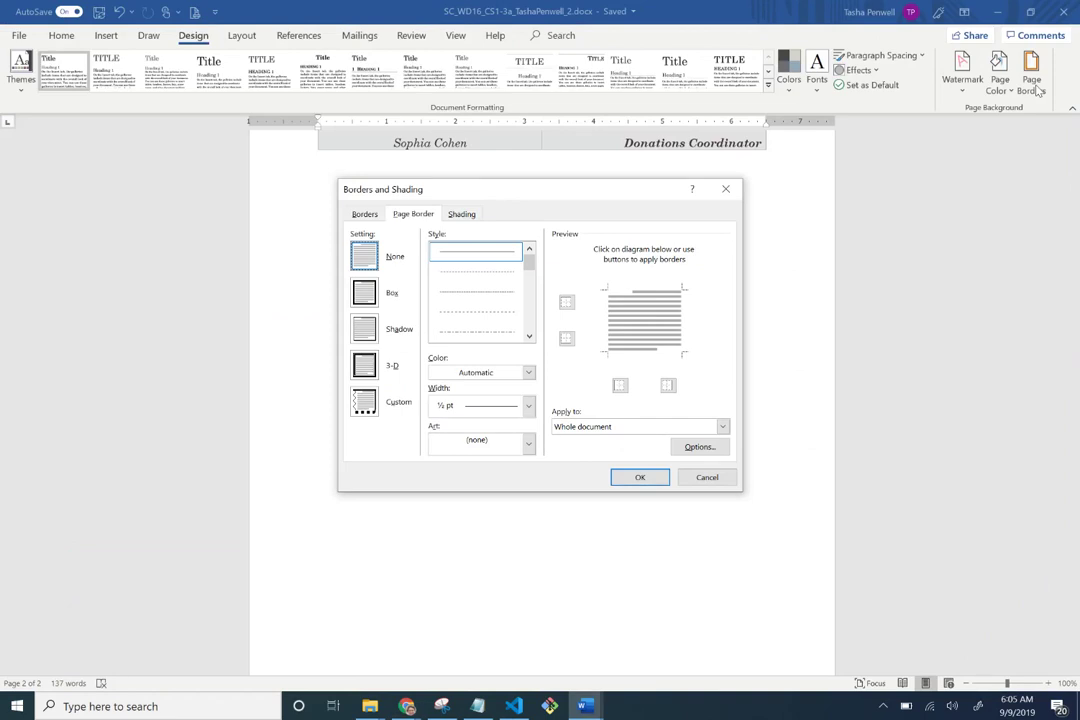
pyautogui.hotkey('alt', 'Tab')
pyautogui.hotkey('alt', 'Tab')
pyautogui.hotkey('alt', 'Tab')
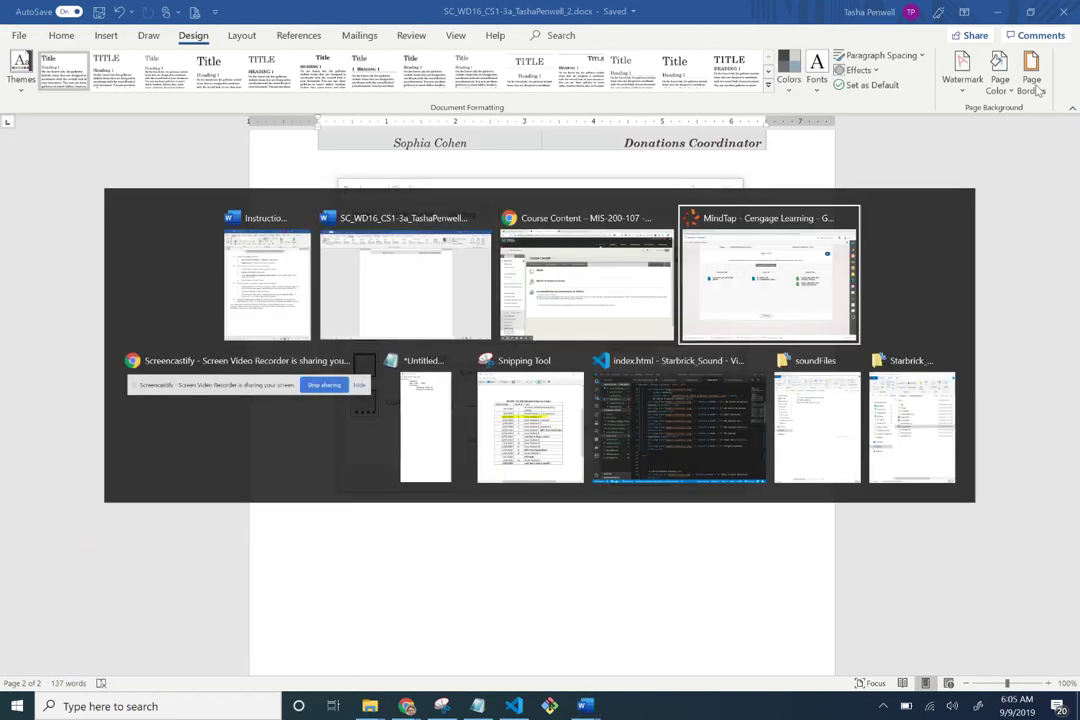
pyautogui.hotkey('alt', 'Tab')
pyautogui.hotkey('alt', 'Tab')
pyautogui.hotkey('alt', 'Tab')
pyautogui.hotkey('alt', 'Tab')
pyautogui.hotkey('alt', 'Tab')
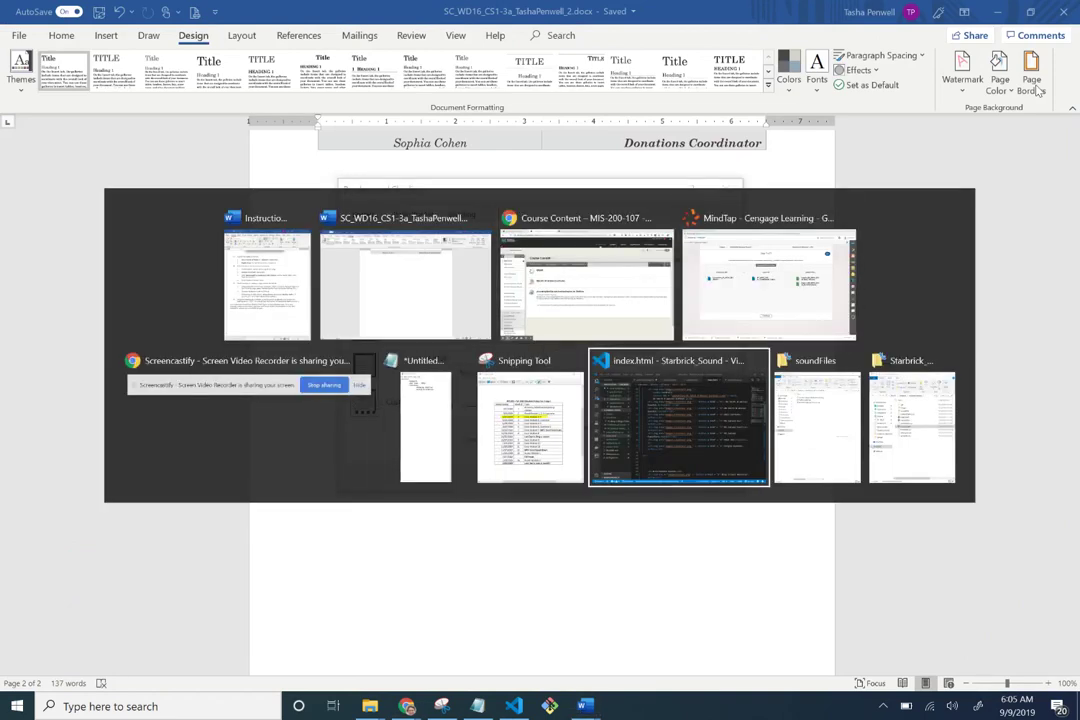
pyautogui.press('Escape')
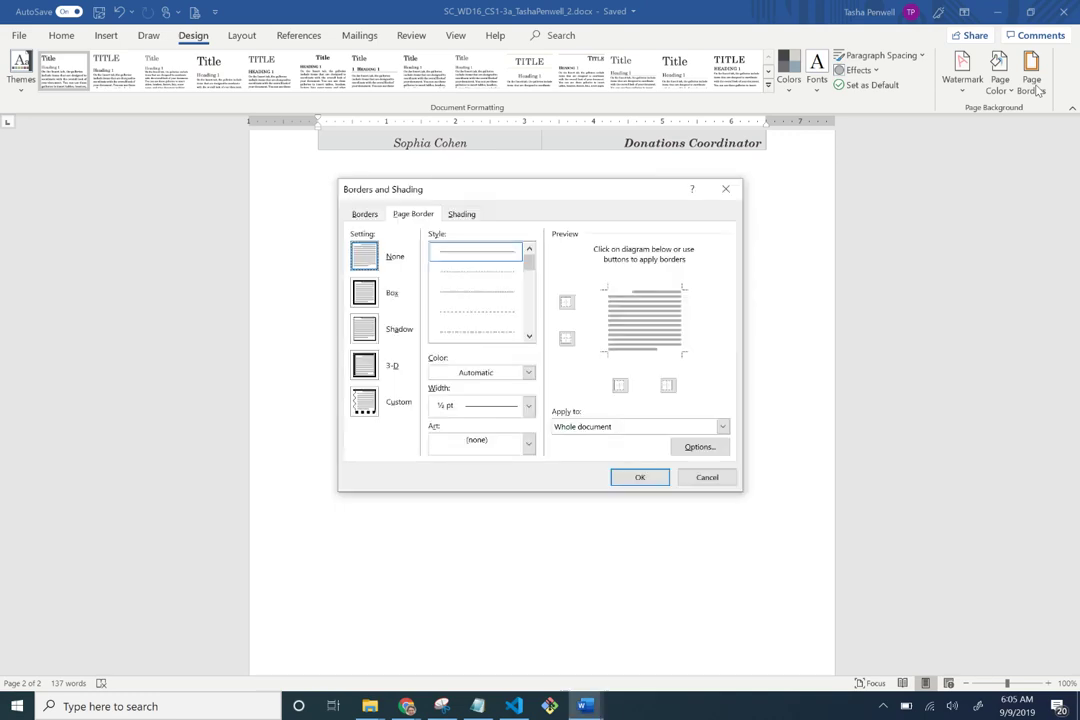
pyautogui.click(716, 476)
pyautogui.hotkey('alt', 'Tab')
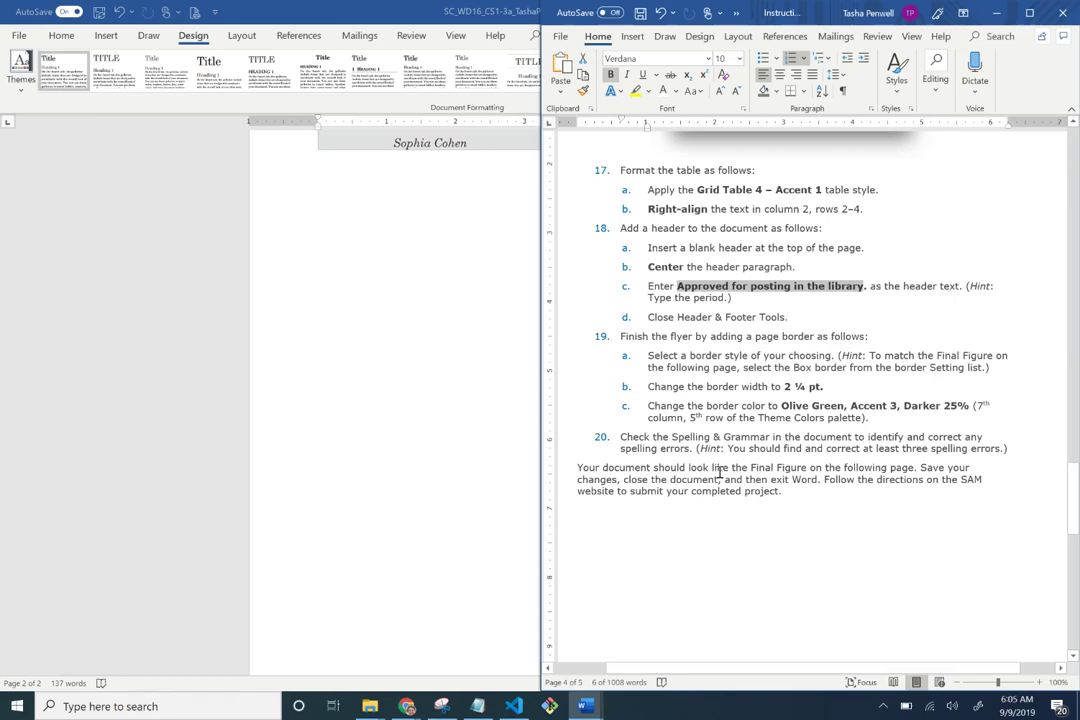
pyautogui.click(363, 445)
pyautogui.press('super+Left')
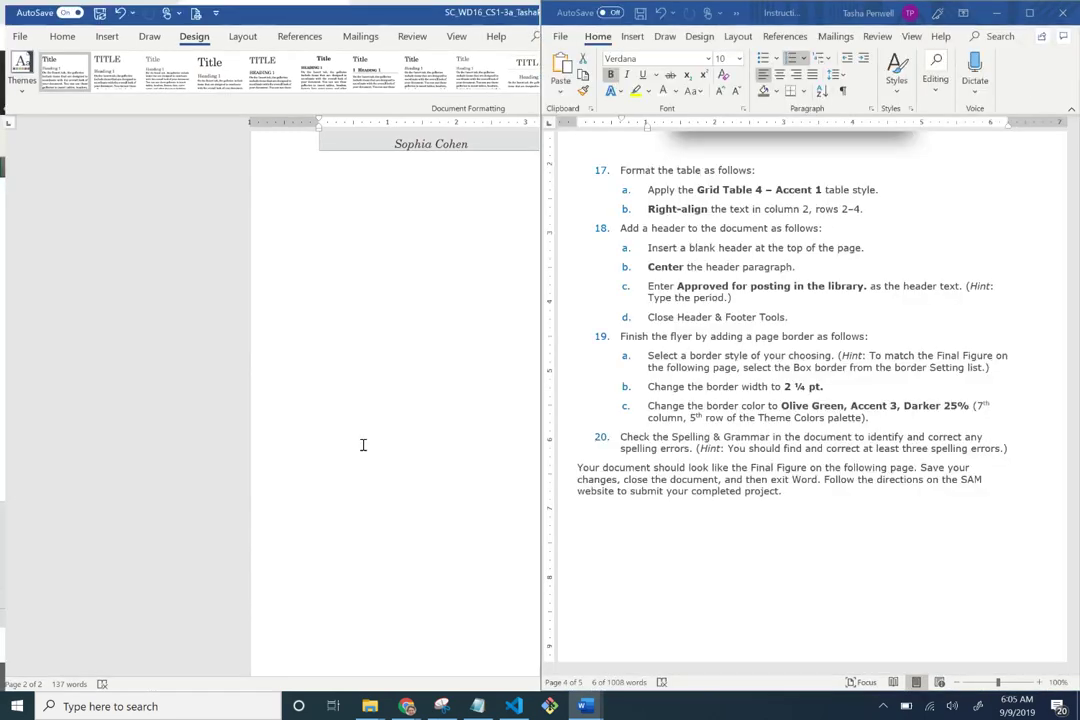
pyautogui.hotkey('alt', 'Tab')
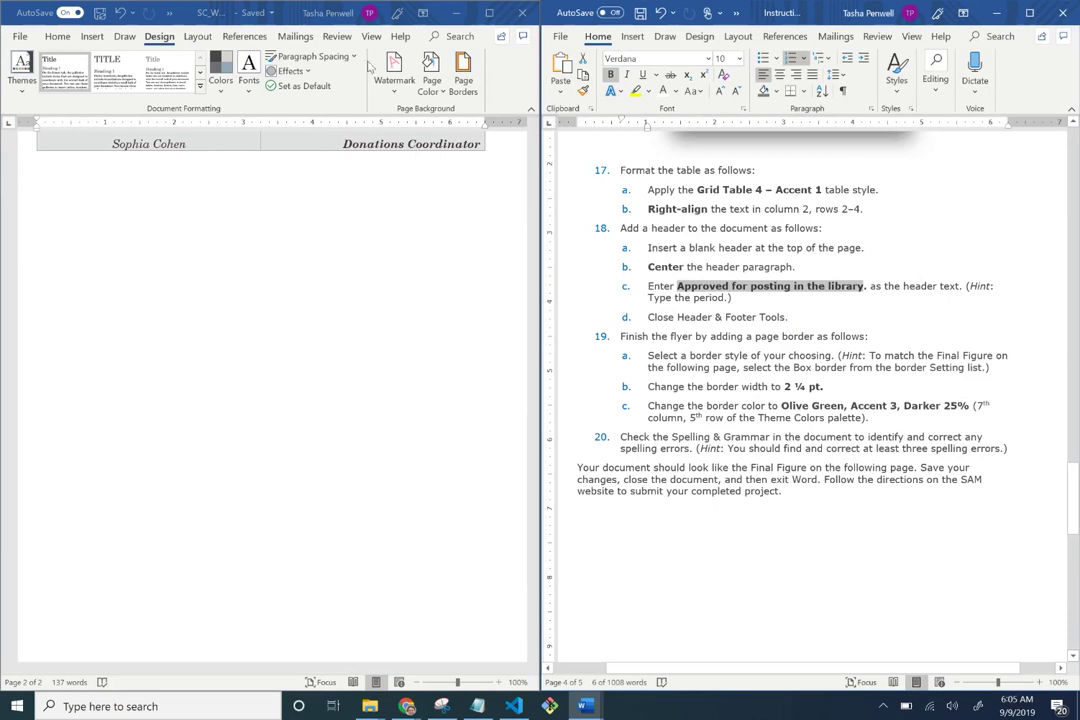
# Apply a Box page border, 2 ¼ pt wide, in Olive Green Accent 3 Darker 25%.
pyautogui.click(475, 80)
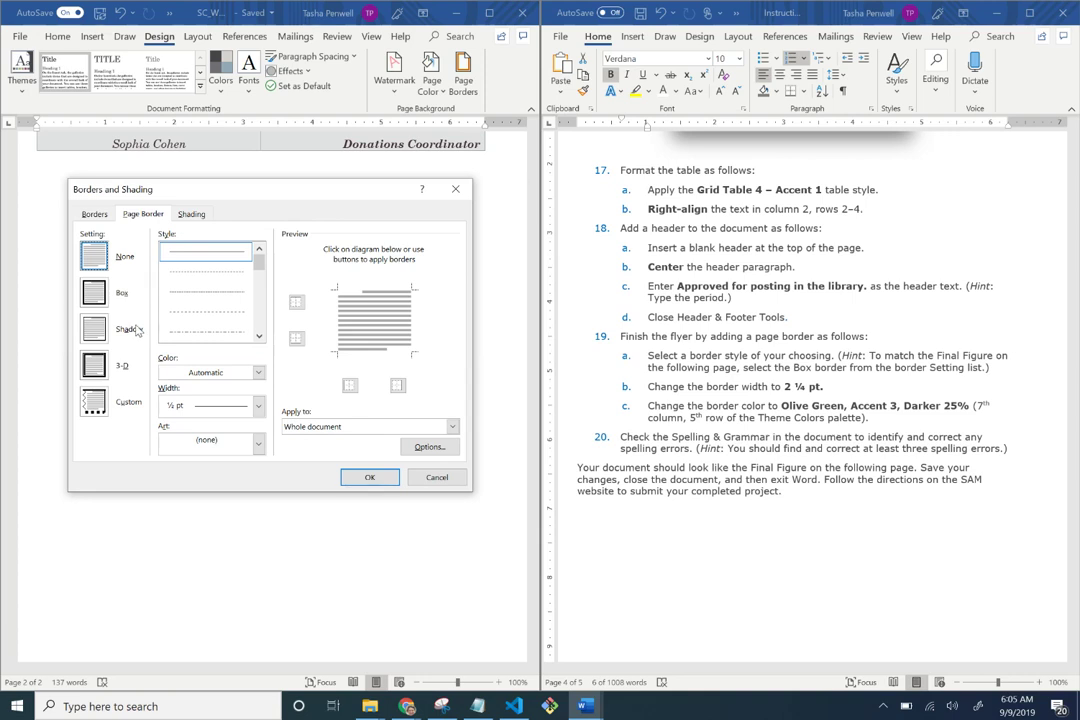
pyautogui.click(94, 297)
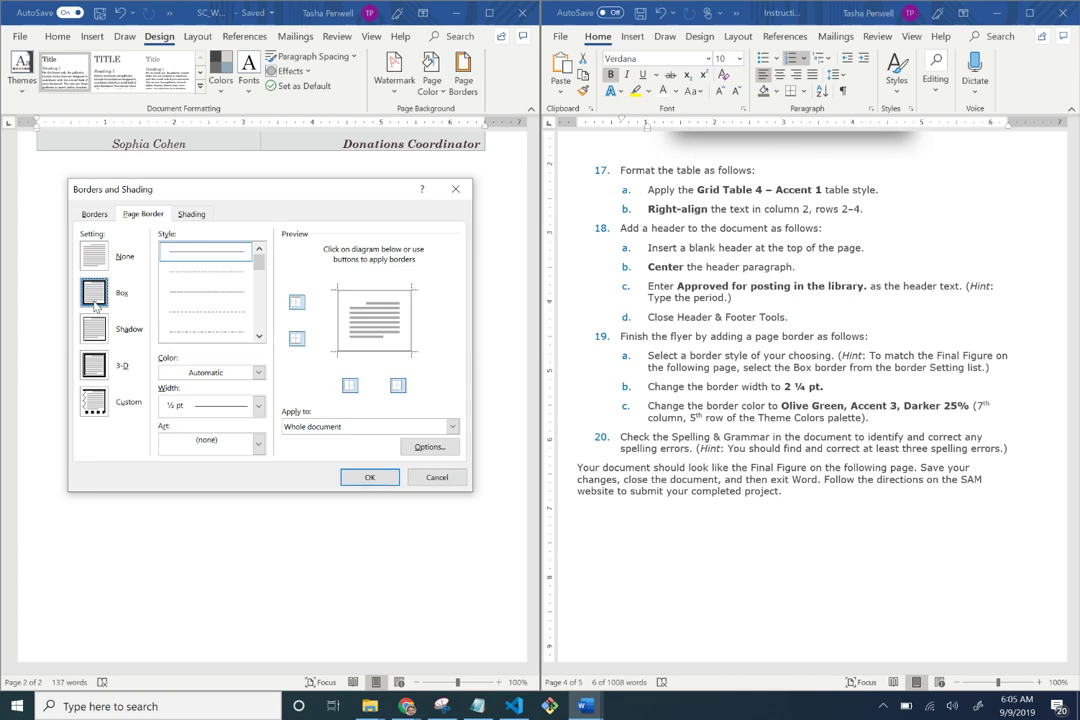
pyautogui.click(259, 405)
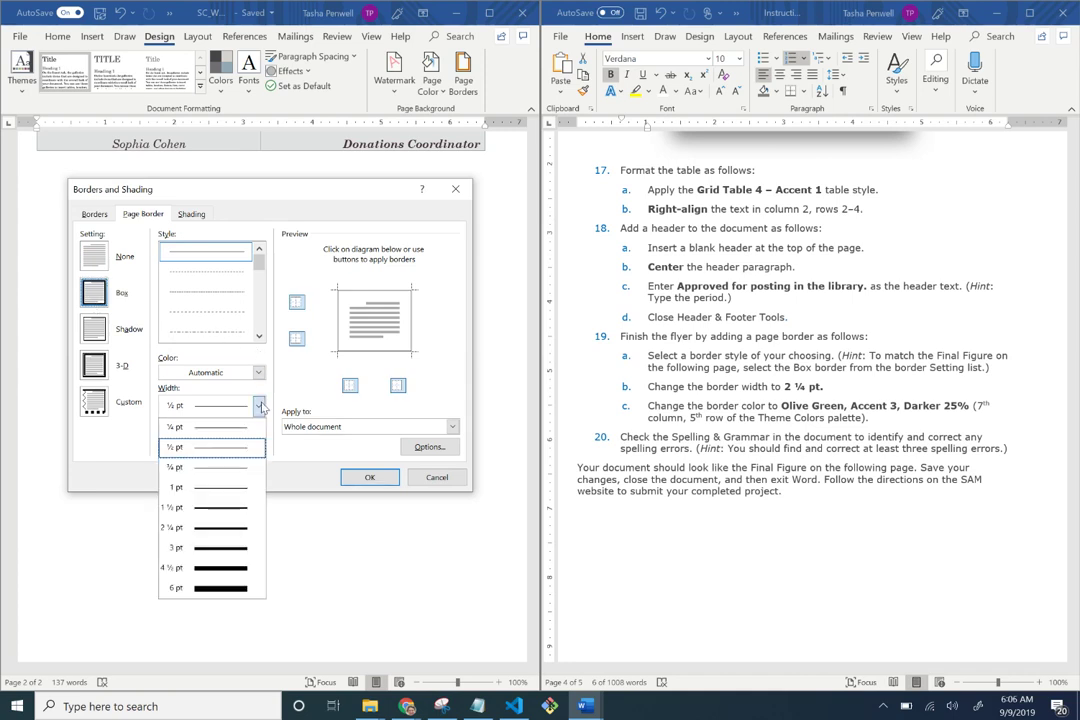
pyautogui.click(244, 528)
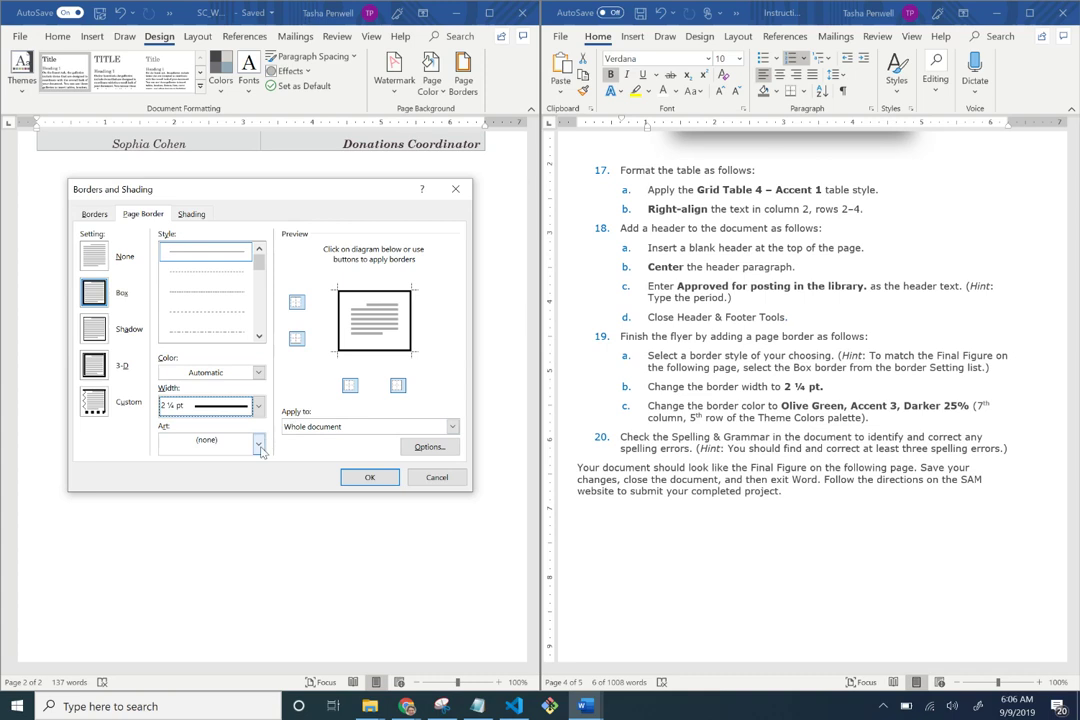
pyautogui.click(222, 372)
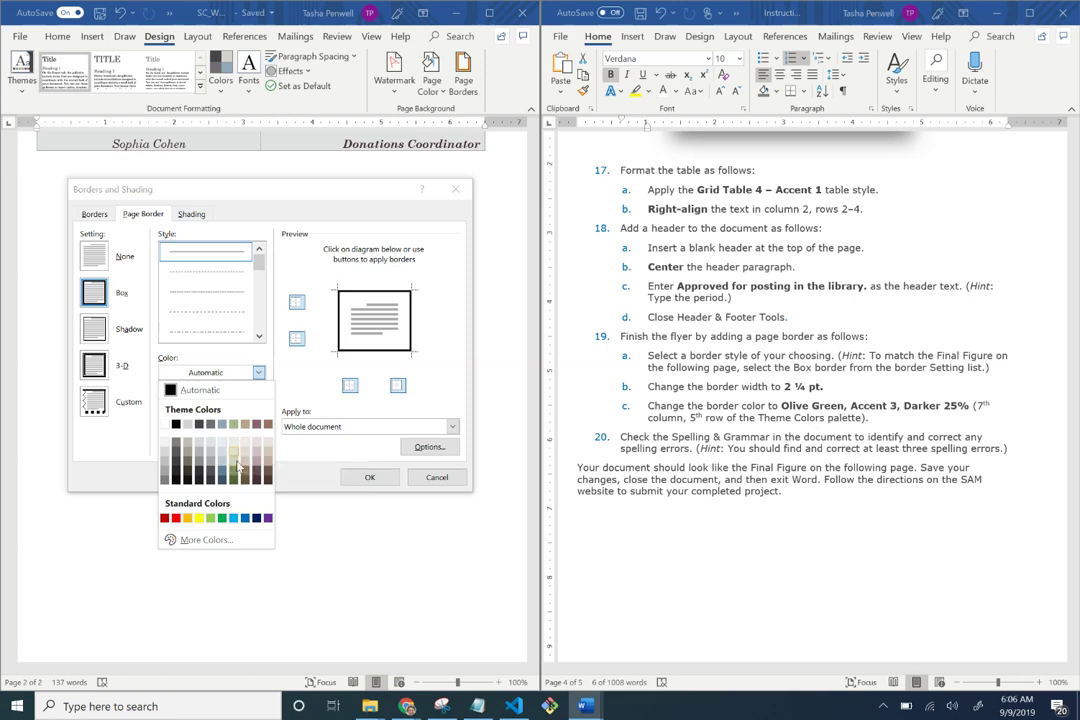
pyautogui.click(232, 478)
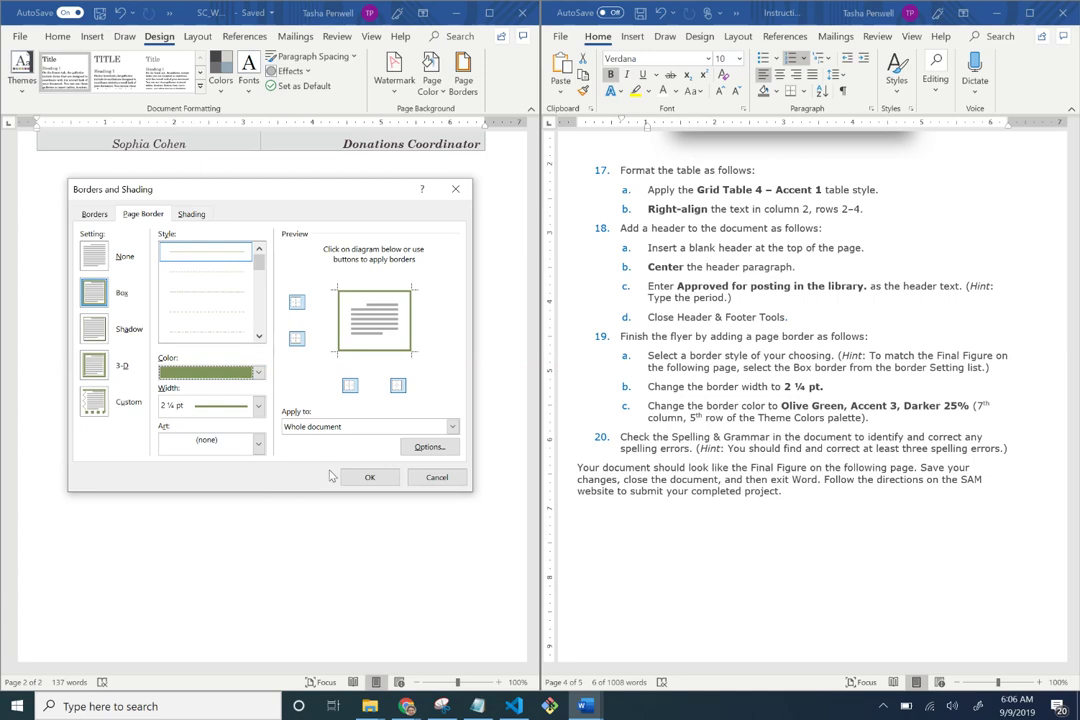
pyautogui.click(366, 474)
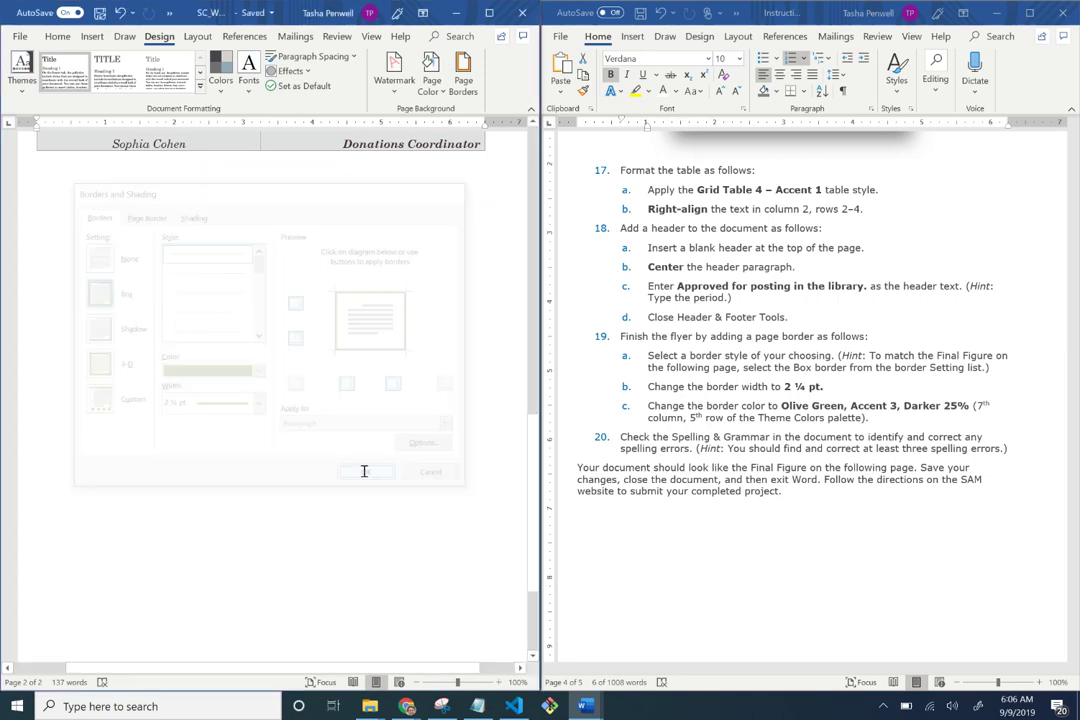
# Scroll to confirm the olive border frames the pages, then maximize the flyer window.
pyautogui.scroll(-6, 364, 471)
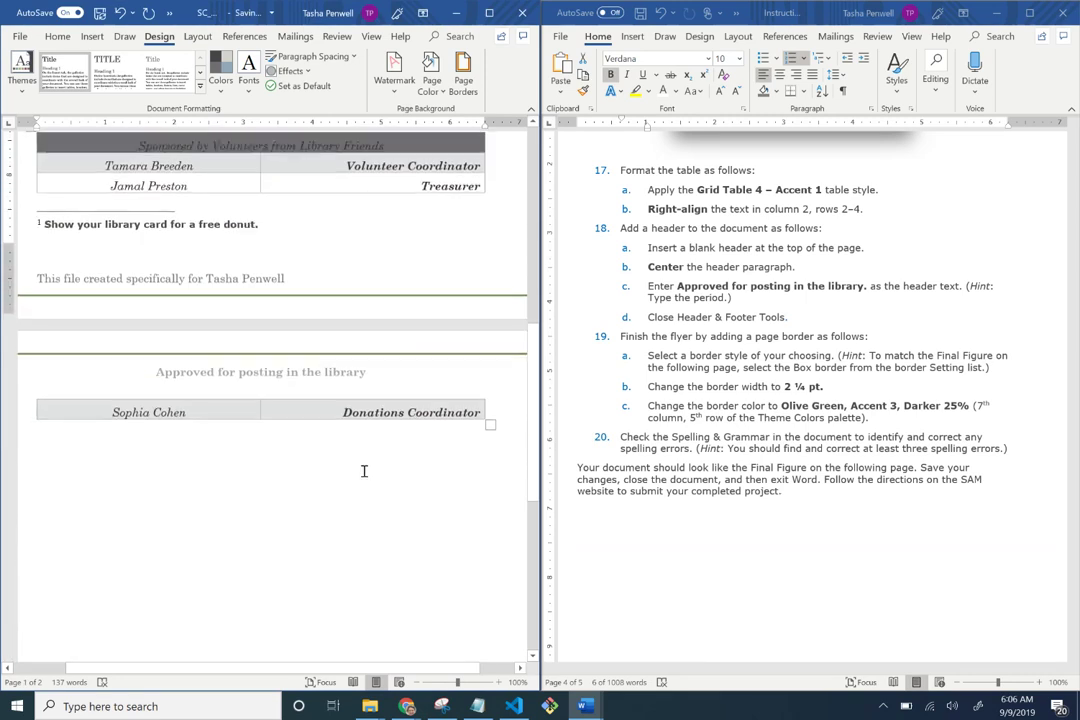
pyautogui.scroll(-8, 364, 471)
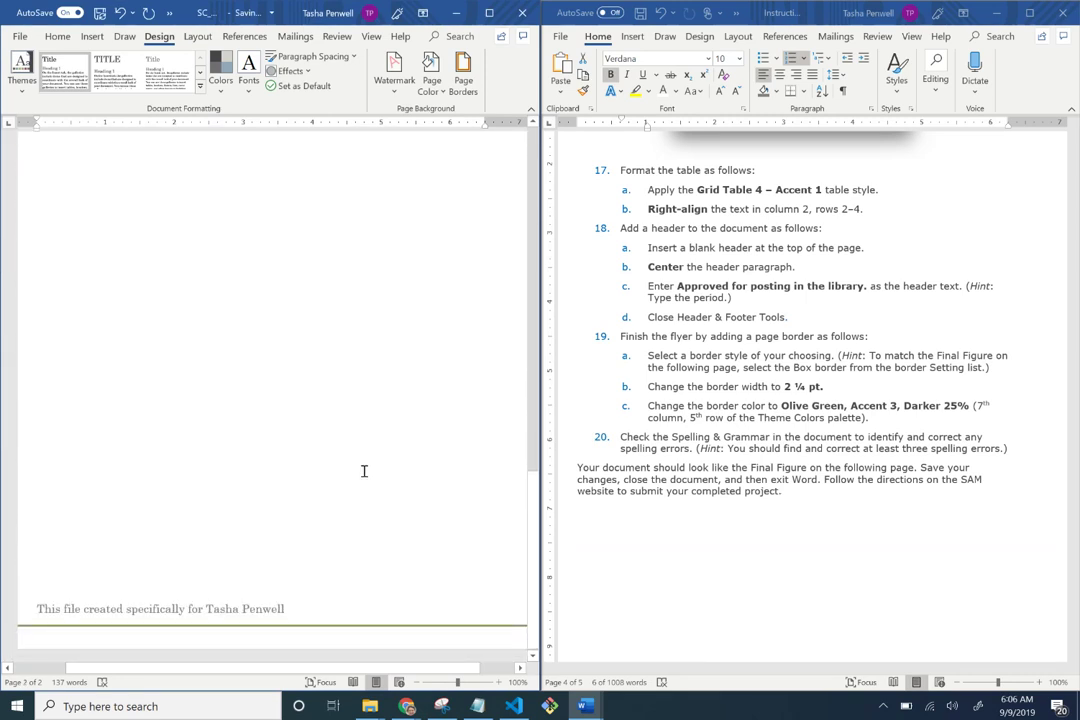
pyautogui.scroll(-3, 742, 537)
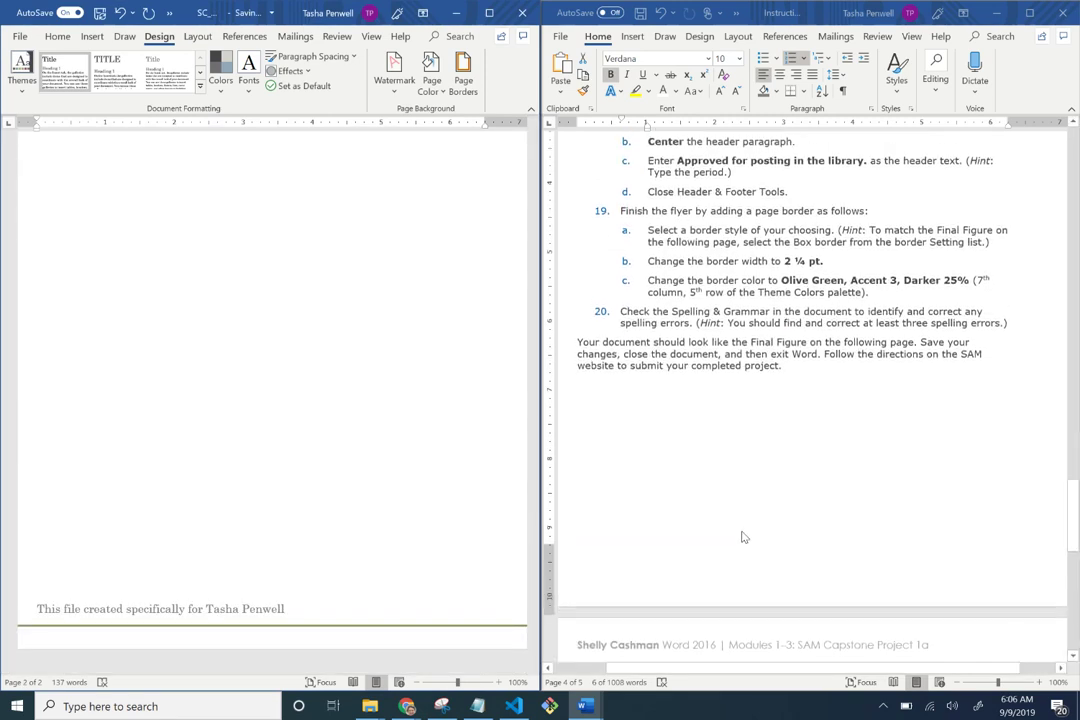
pyautogui.scroll(1, 742, 537)
pyautogui.scroll(-1, 742, 535)
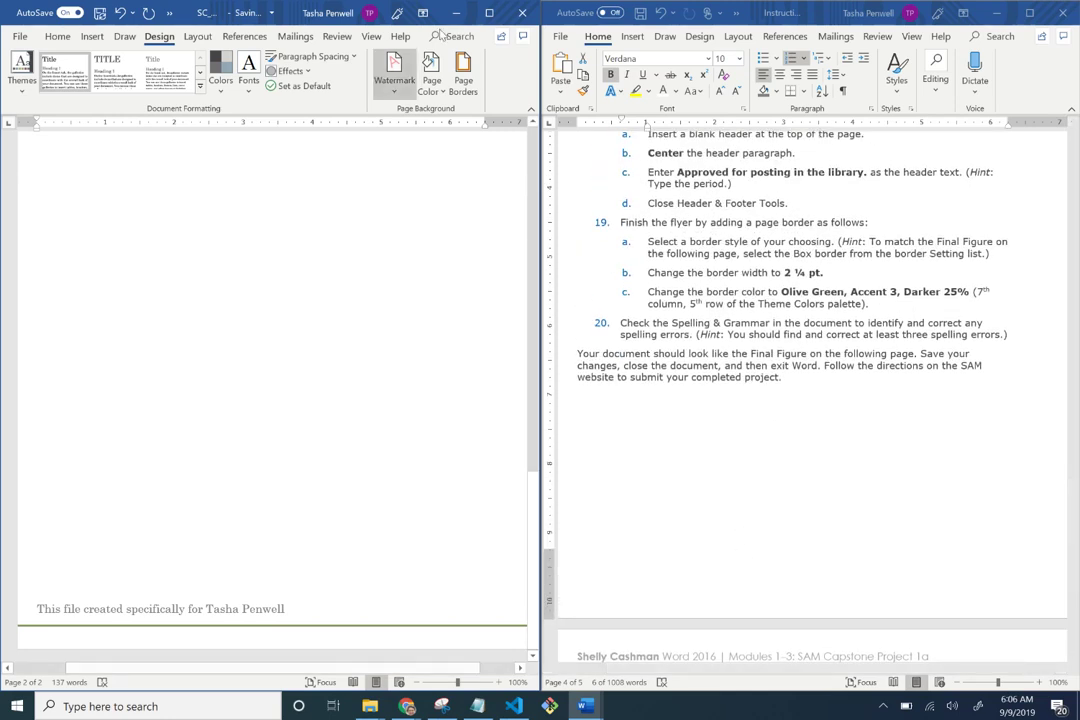
pyautogui.click(489, 12)
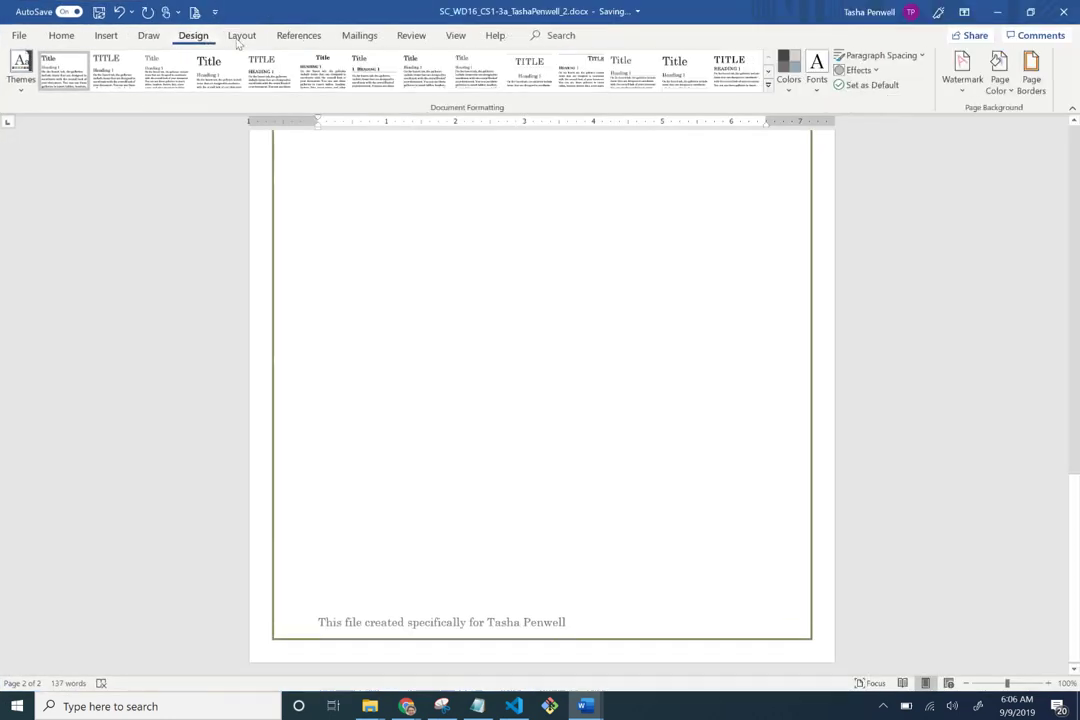
pyautogui.click(412, 38)
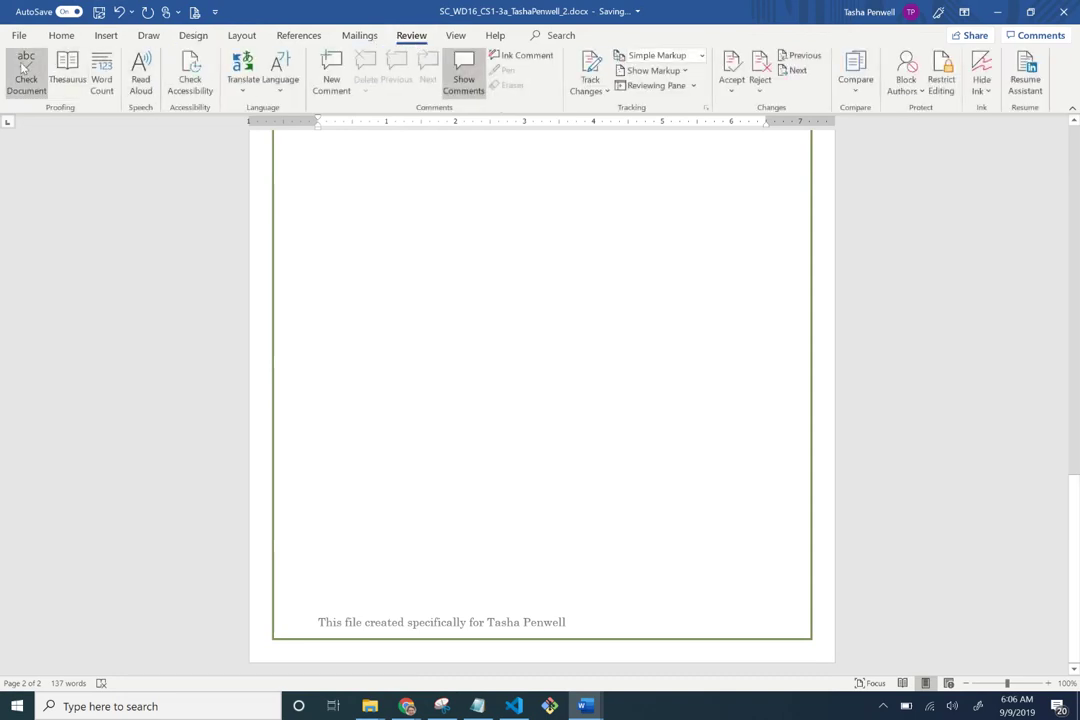
# Run Check Document, accepting biographies, Mysteries and thousands, then dismiss the completion message.
pyautogui.click(24, 68)
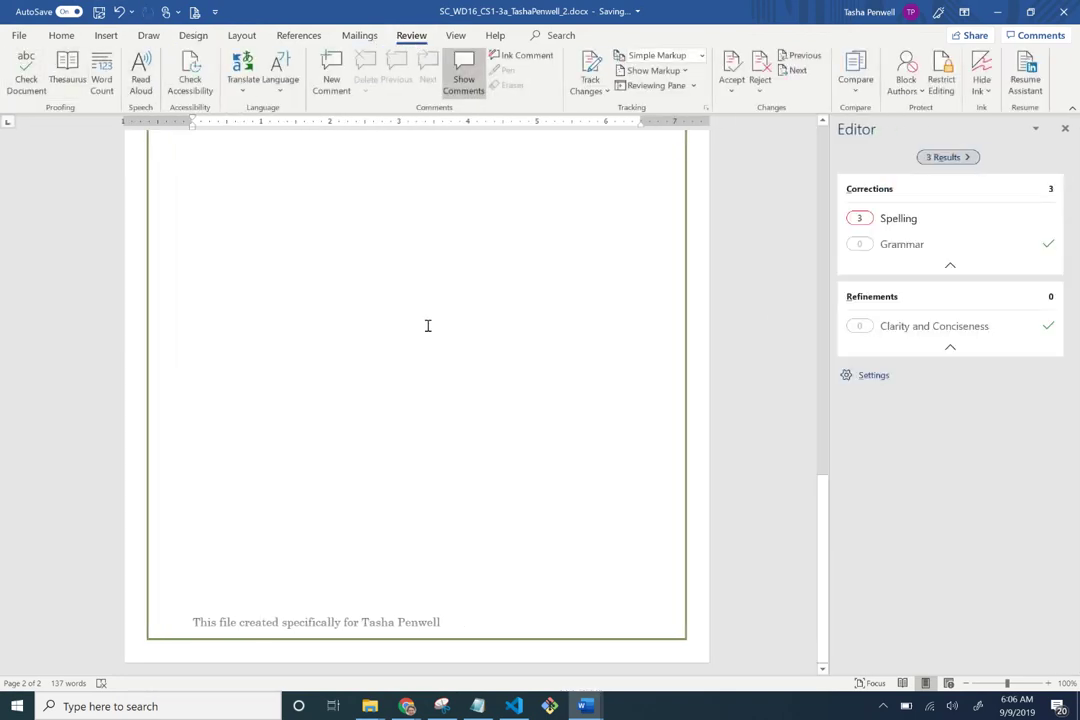
pyautogui.click(900, 219)
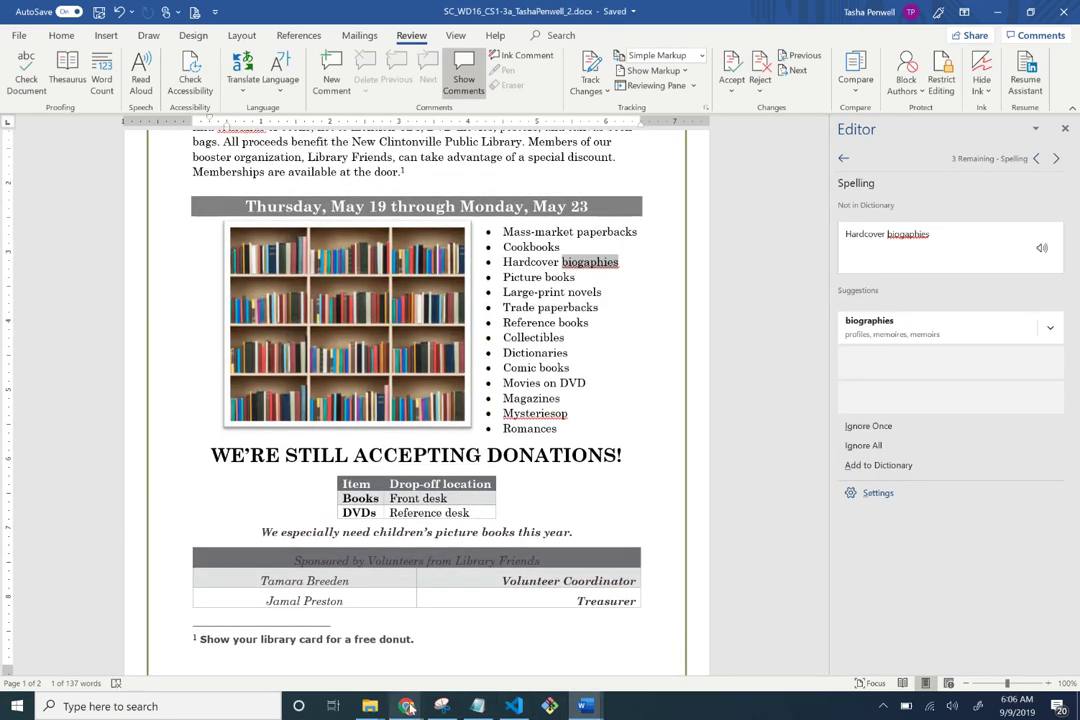
pyautogui.moveTo(407, 707)
pyautogui.click(219, 540)
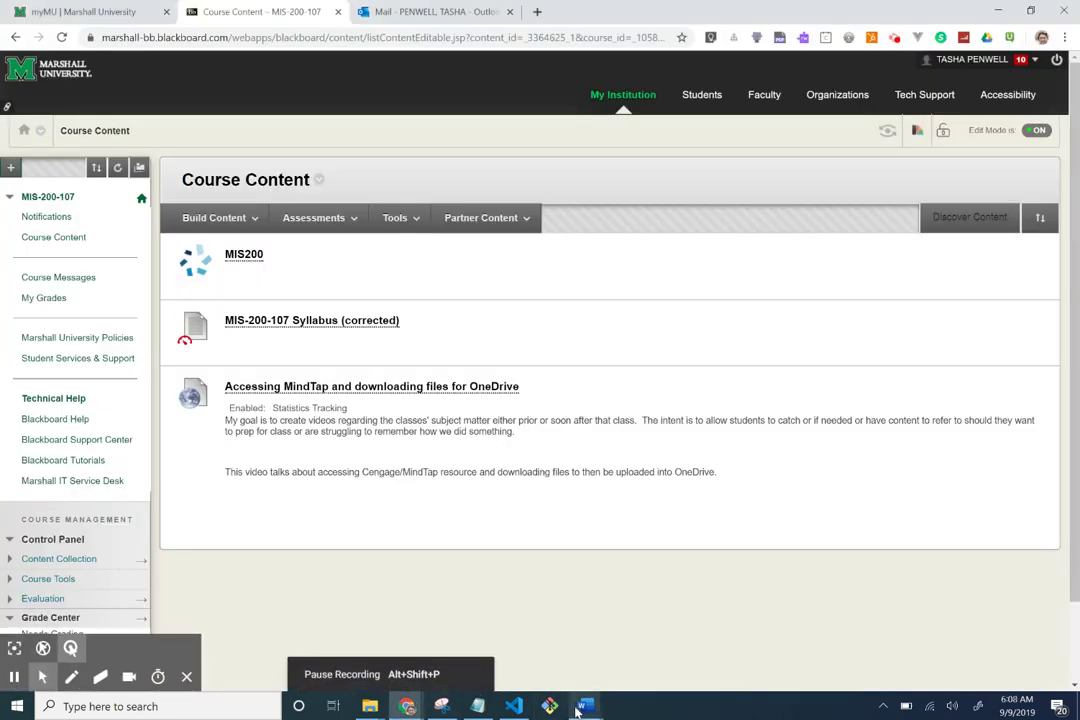
pyautogui.moveTo(580, 708)
pyautogui.click(530, 665)
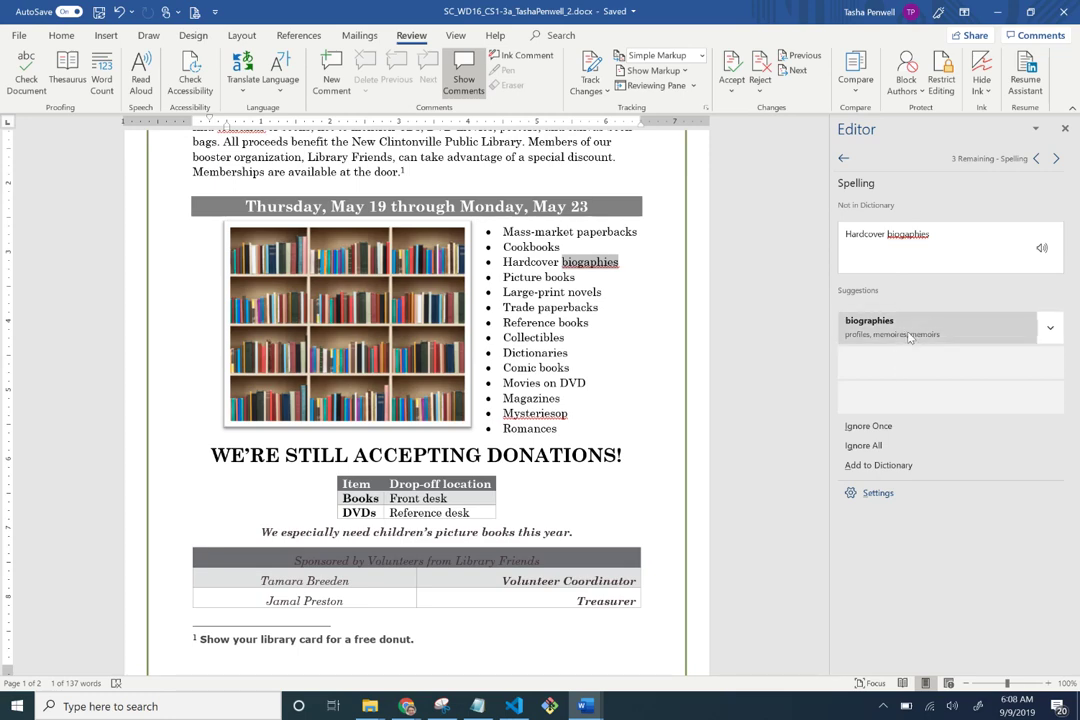
pyautogui.click(909, 337)
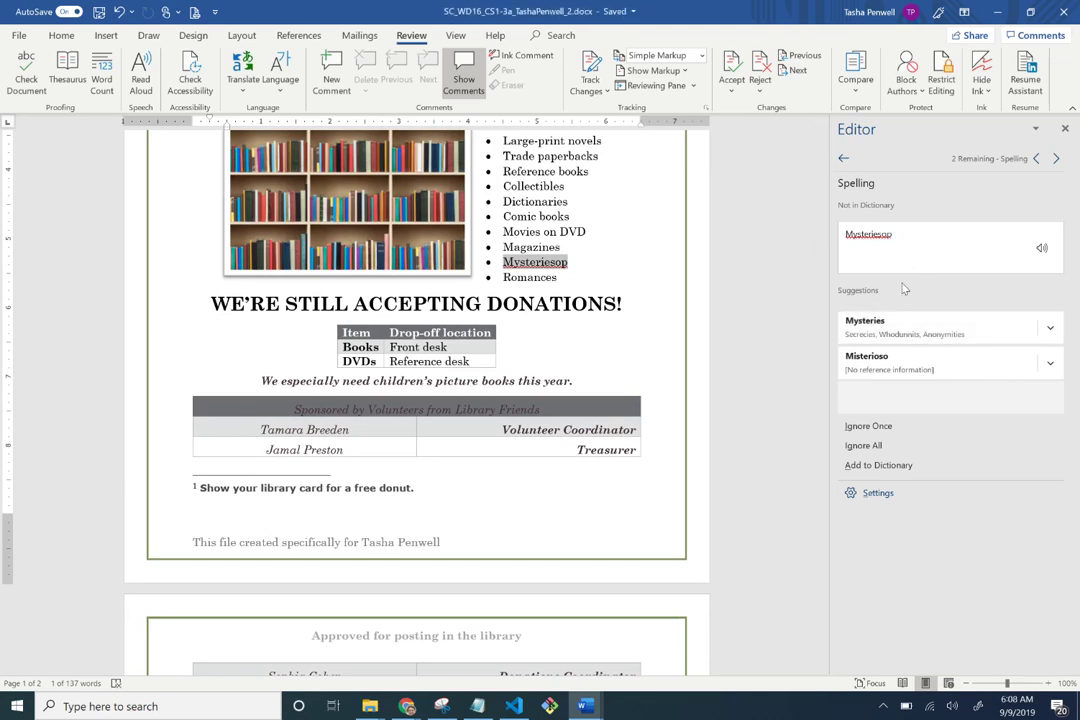
pyautogui.scroll(1, 574, 314)
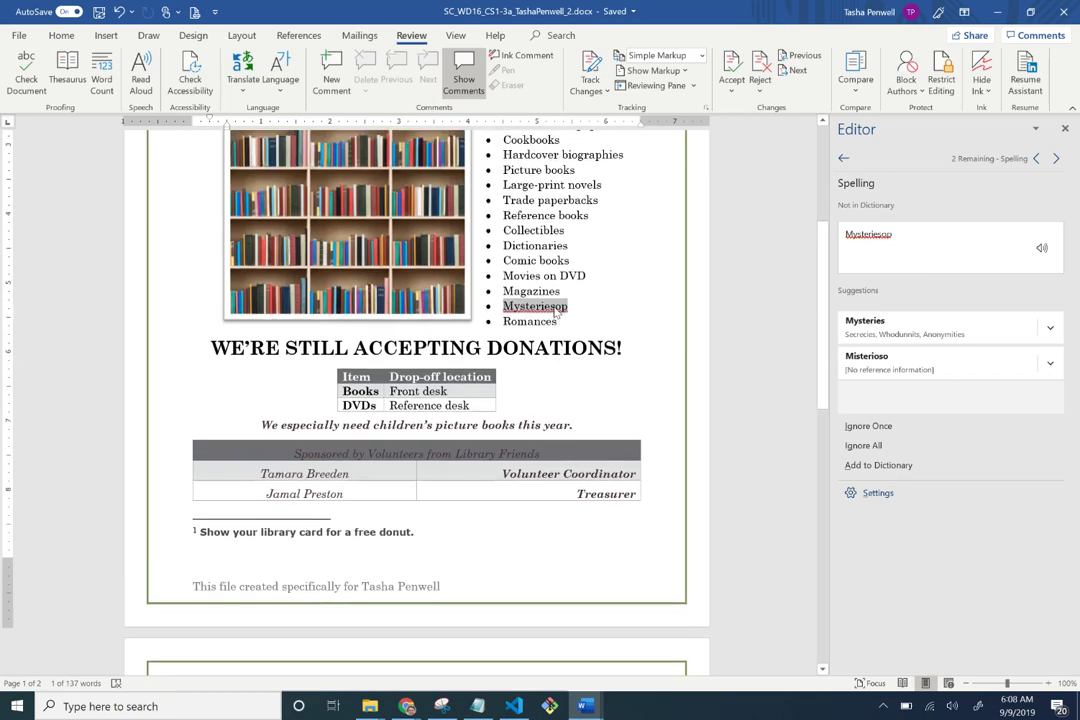
pyautogui.click(883, 327)
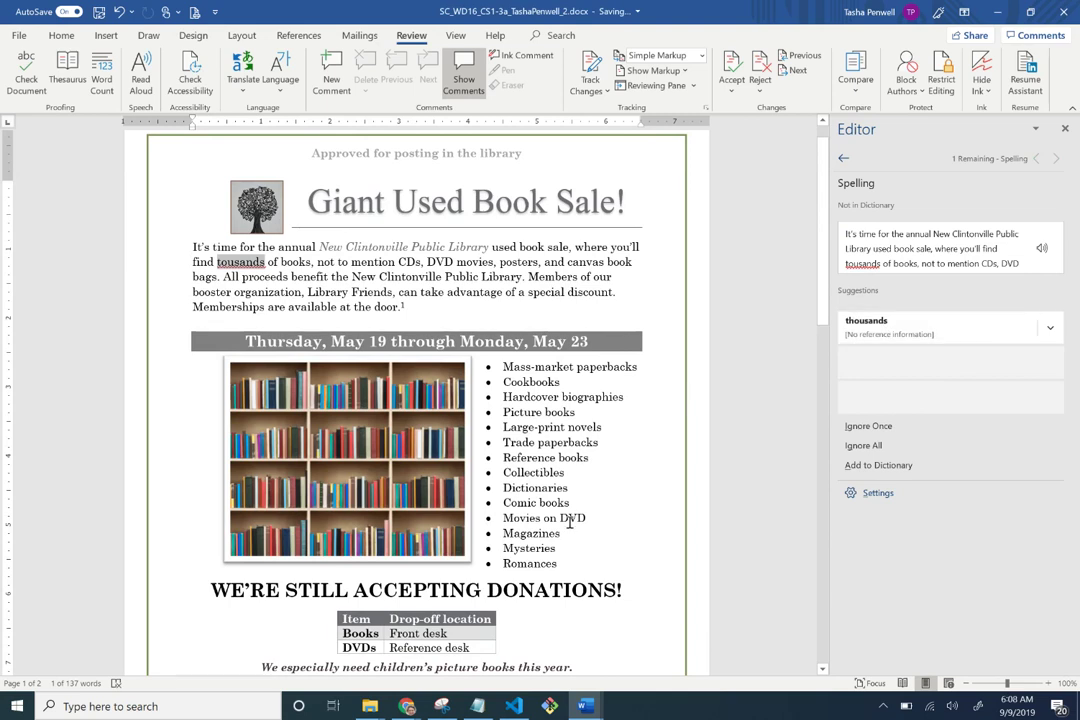
pyautogui.click(852, 337)
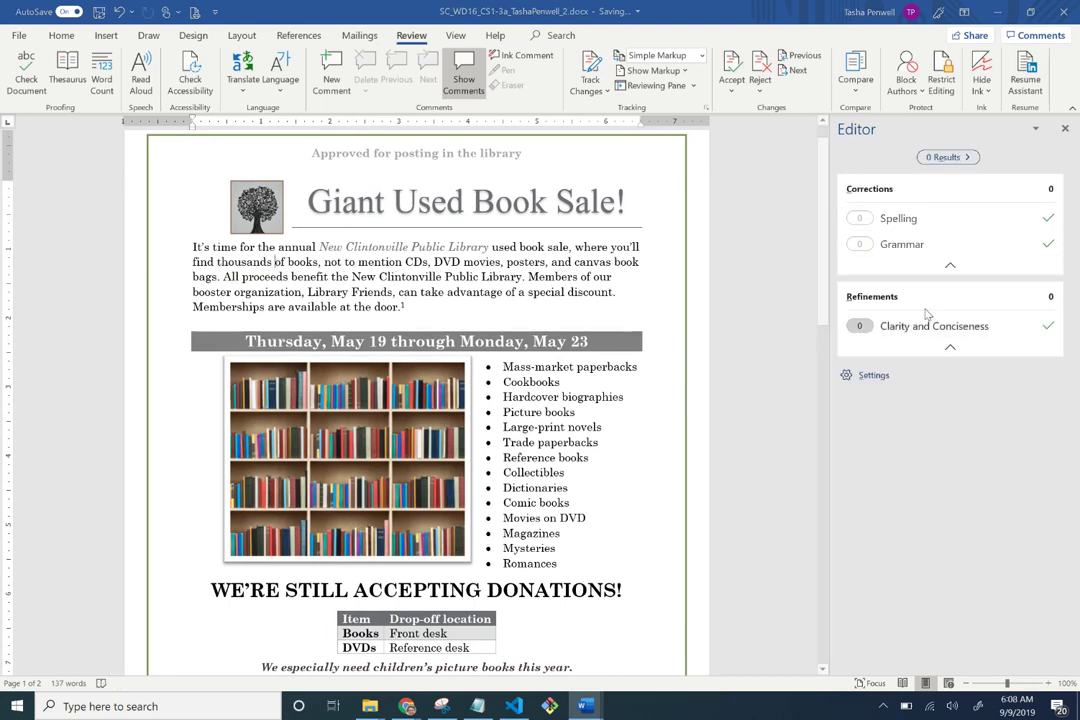
pyautogui.click(545, 392)
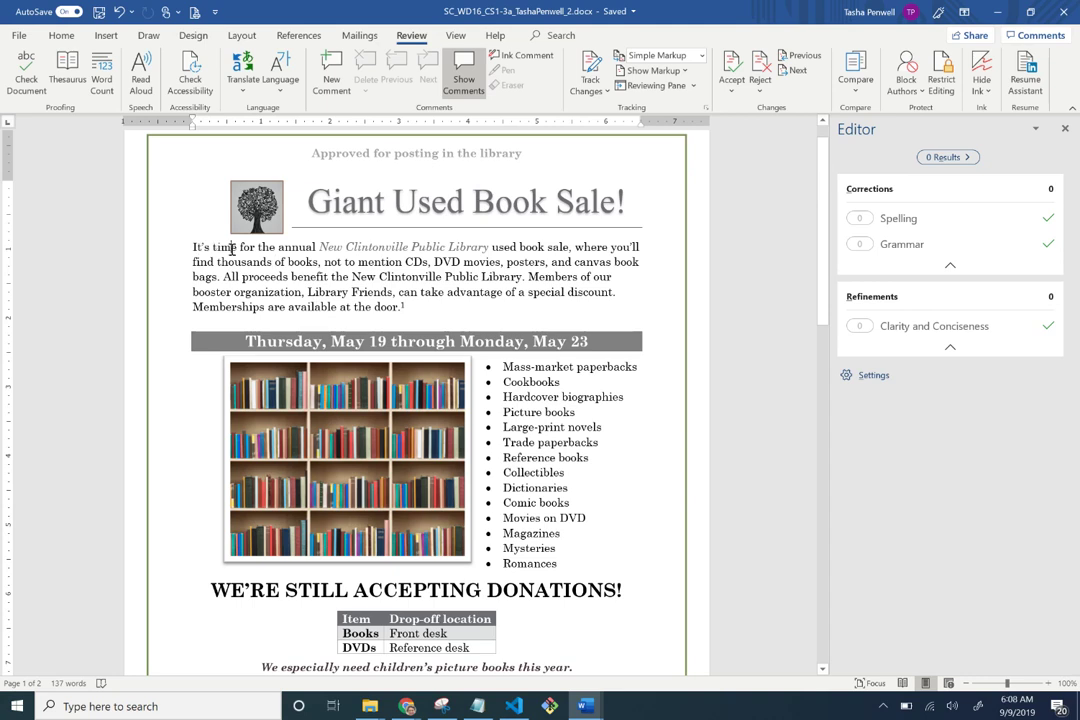
pyautogui.press('BackSpace')
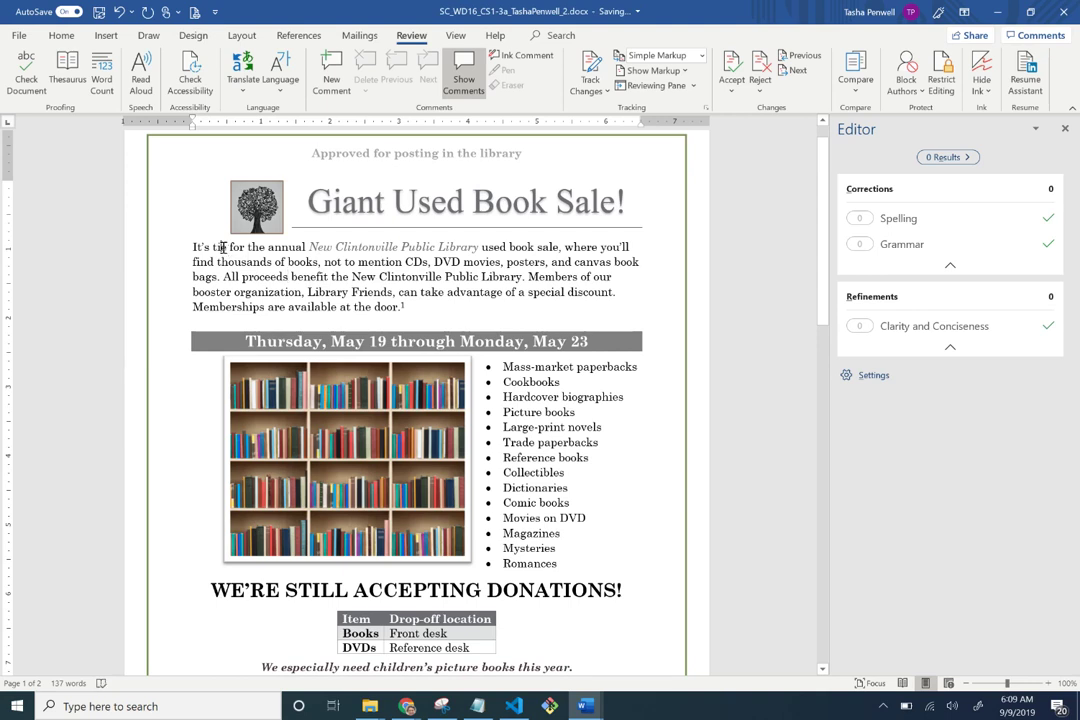
pyautogui.hotkey('ctrl', 'z')
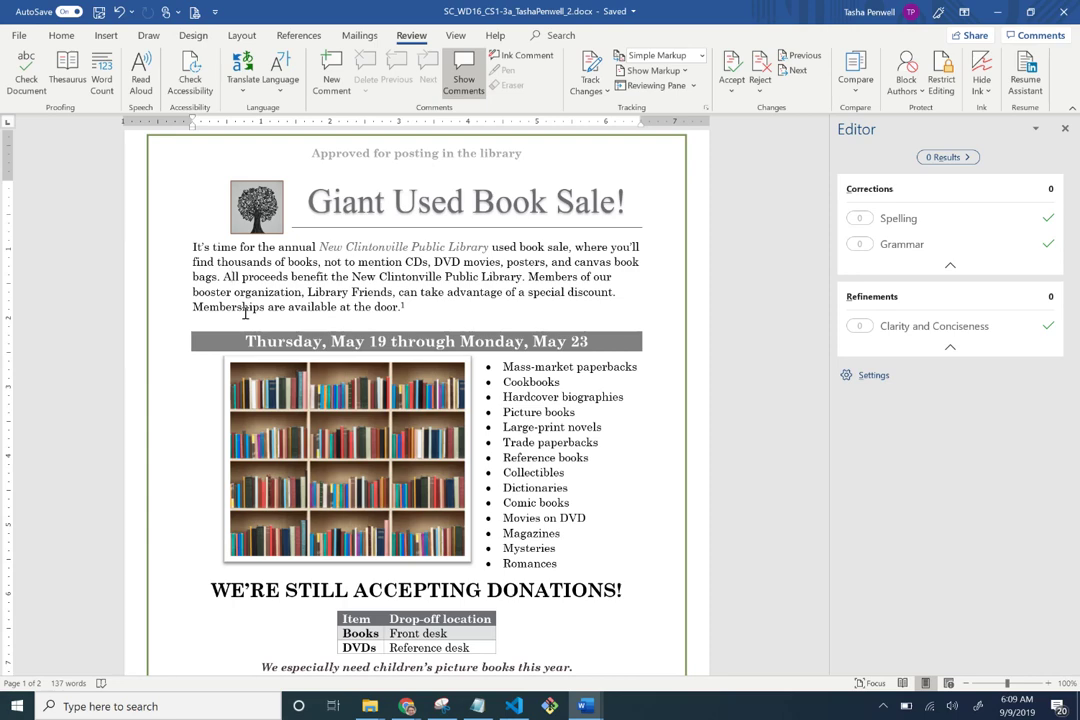
pyautogui.scroll(-1, 245, 313)
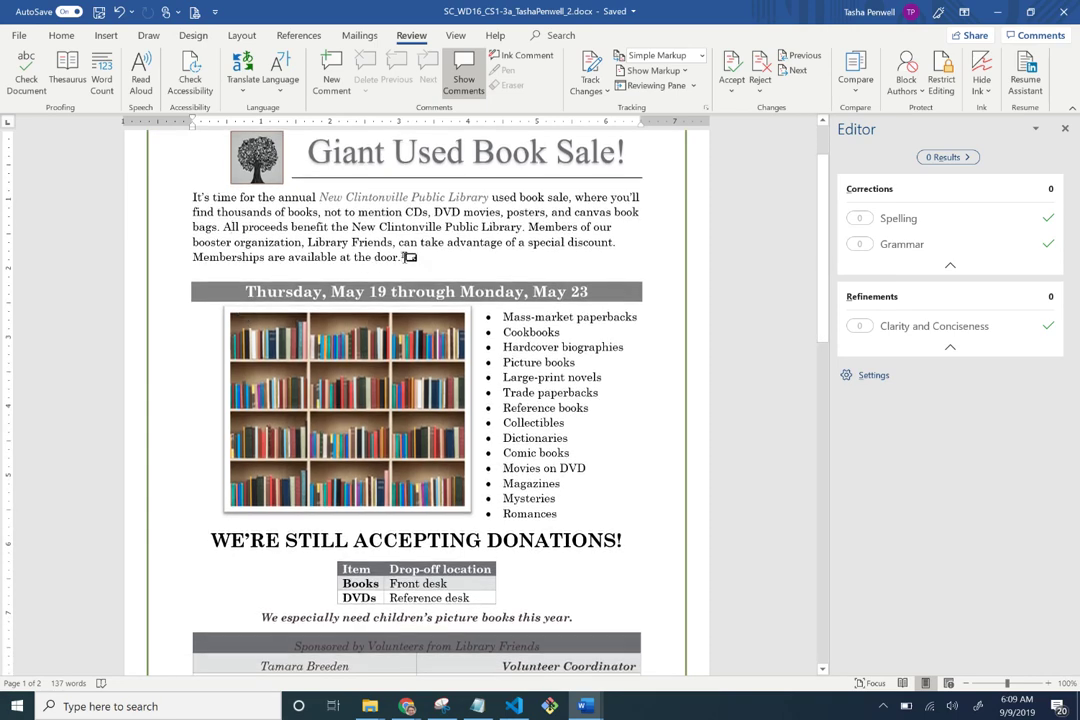
pyautogui.moveTo(406, 257)
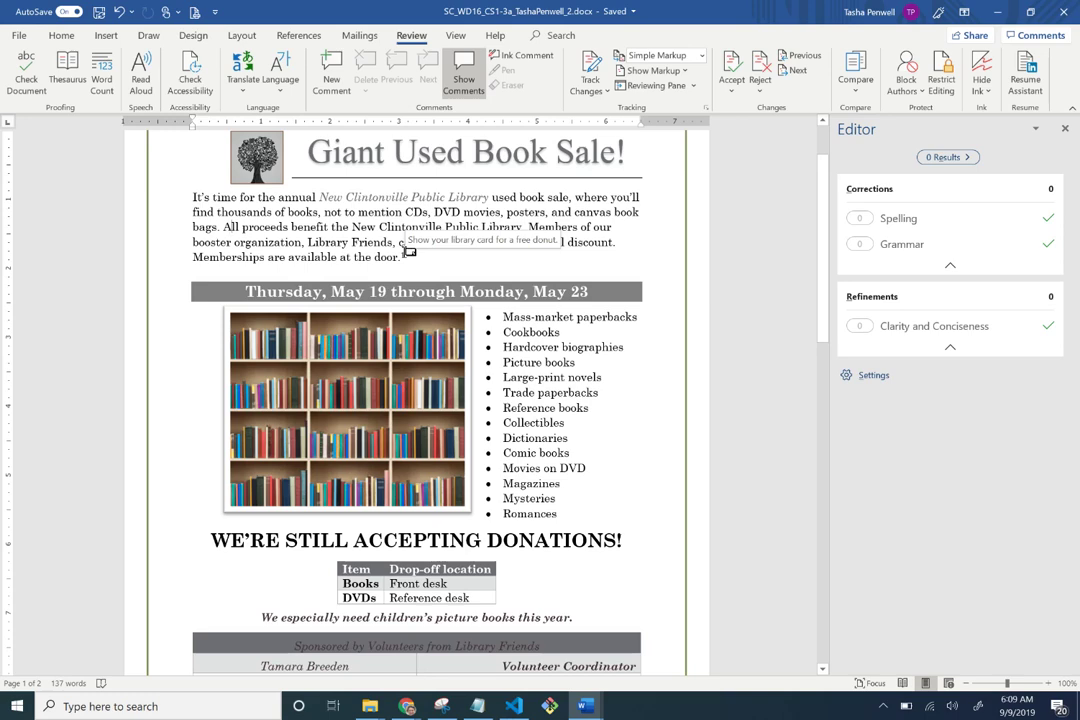
pyautogui.scroll(-5, 409, 252)
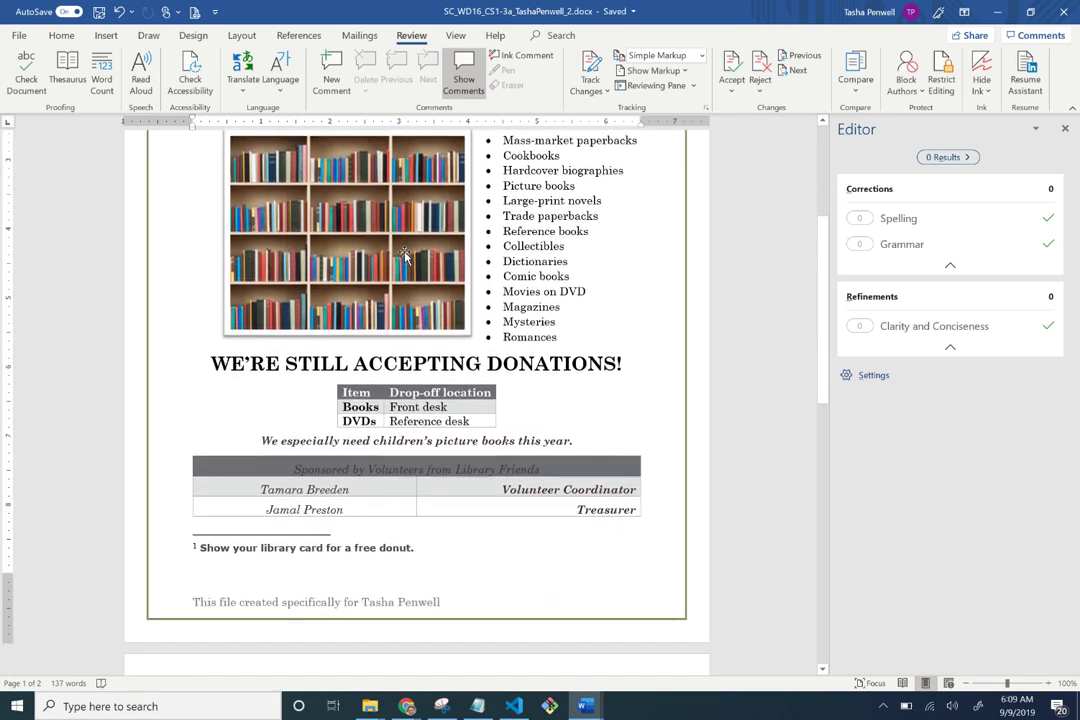
pyautogui.scroll(3, 404, 257)
pyautogui.scroll(3, 404, 257)
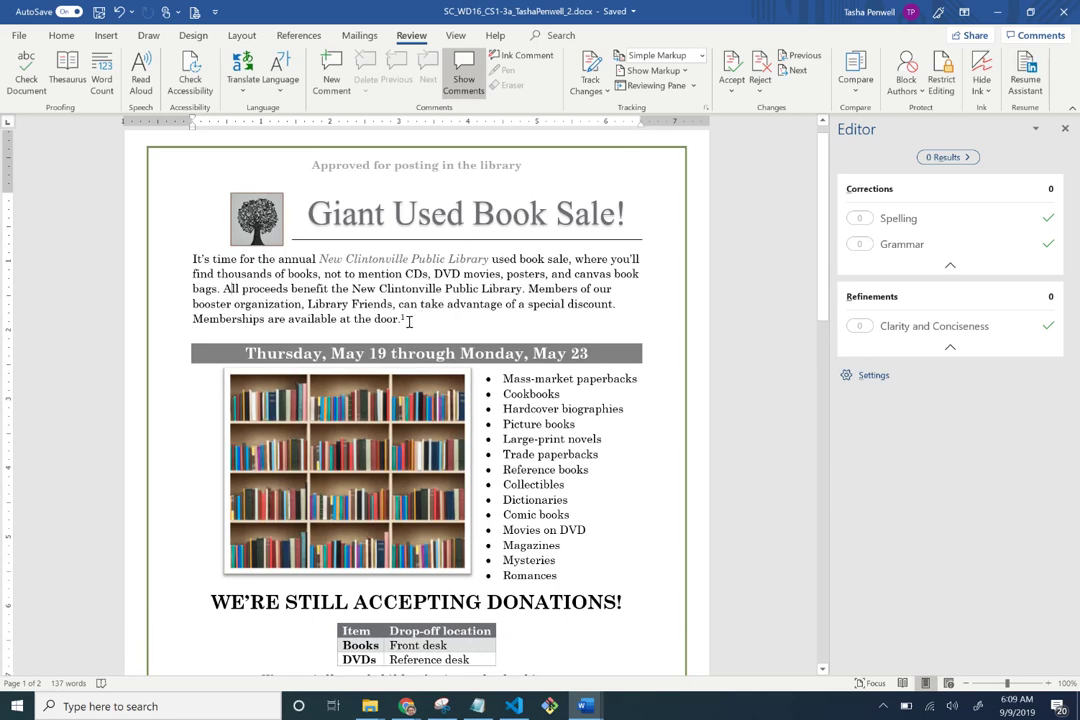
pyautogui.scroll(-1, 410, 310)
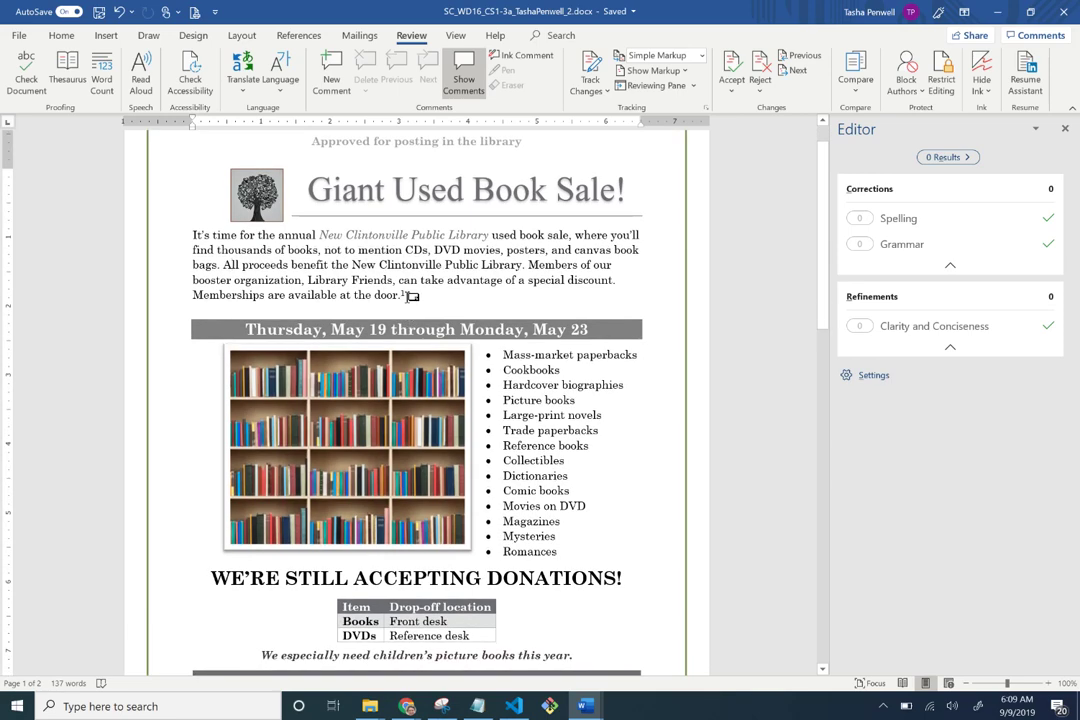
pyautogui.scroll(-5, 408, 297)
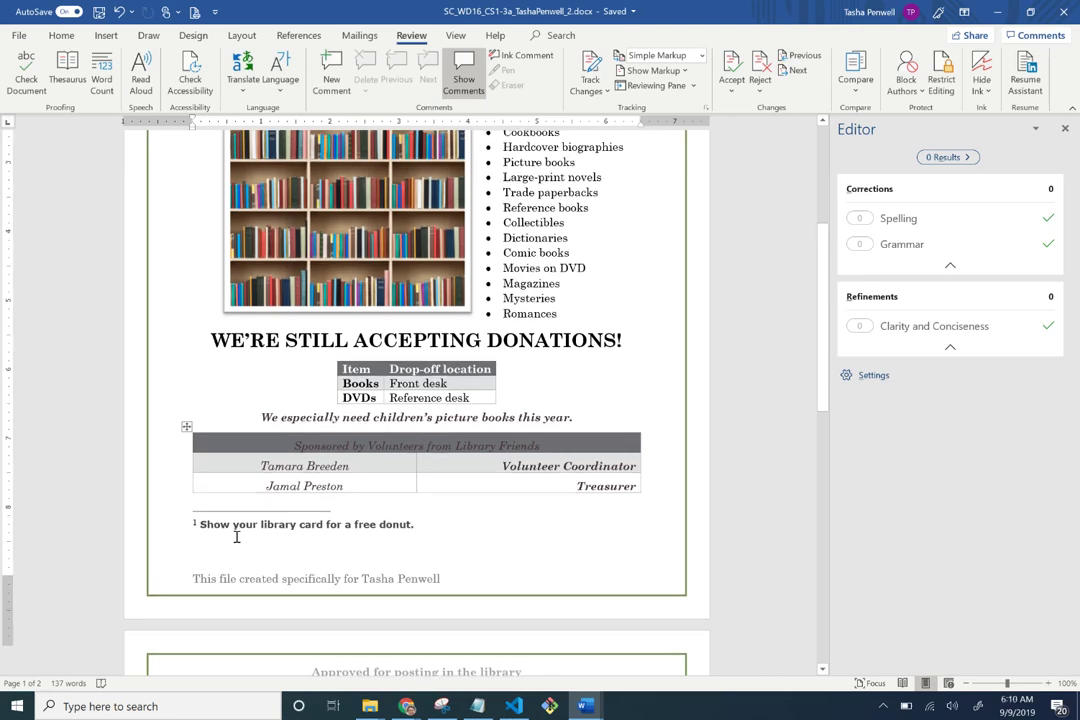
pyautogui.scroll(4, 236, 537)
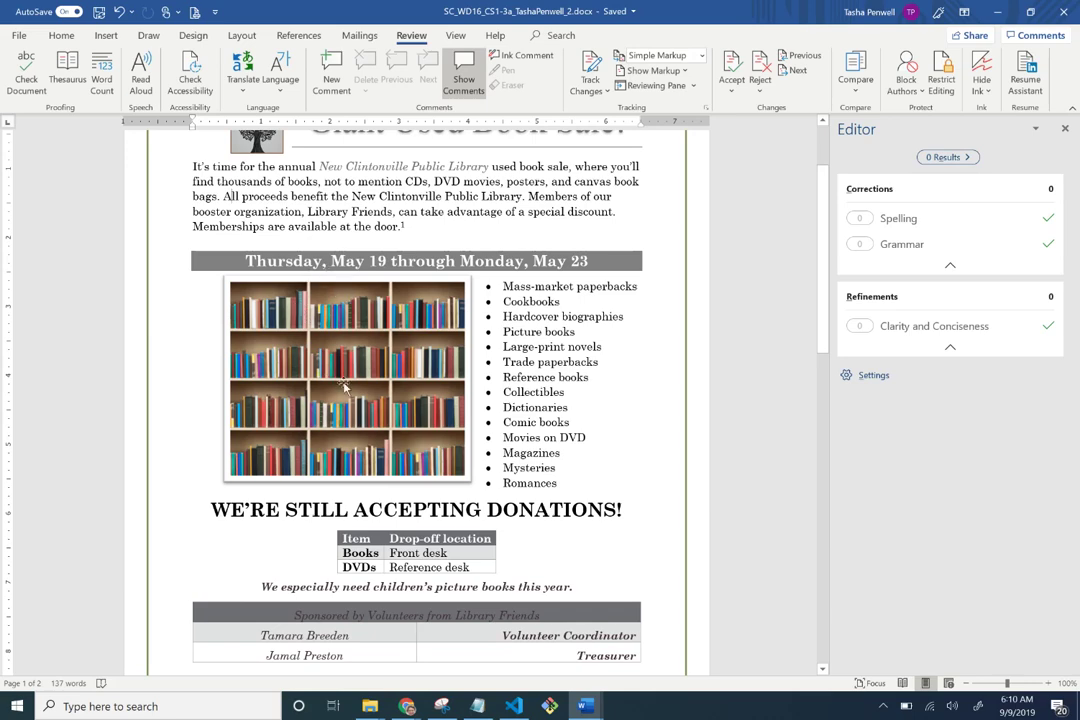
pyautogui.scroll(1, 343, 387)
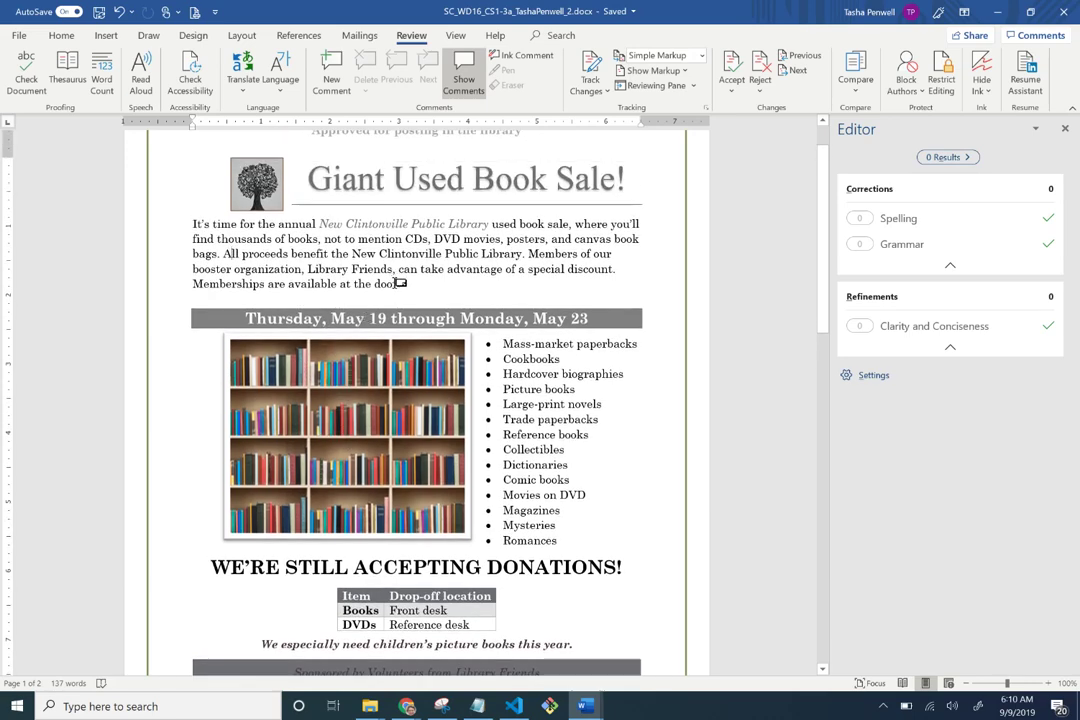
pyautogui.scroll(-1, 395, 287)
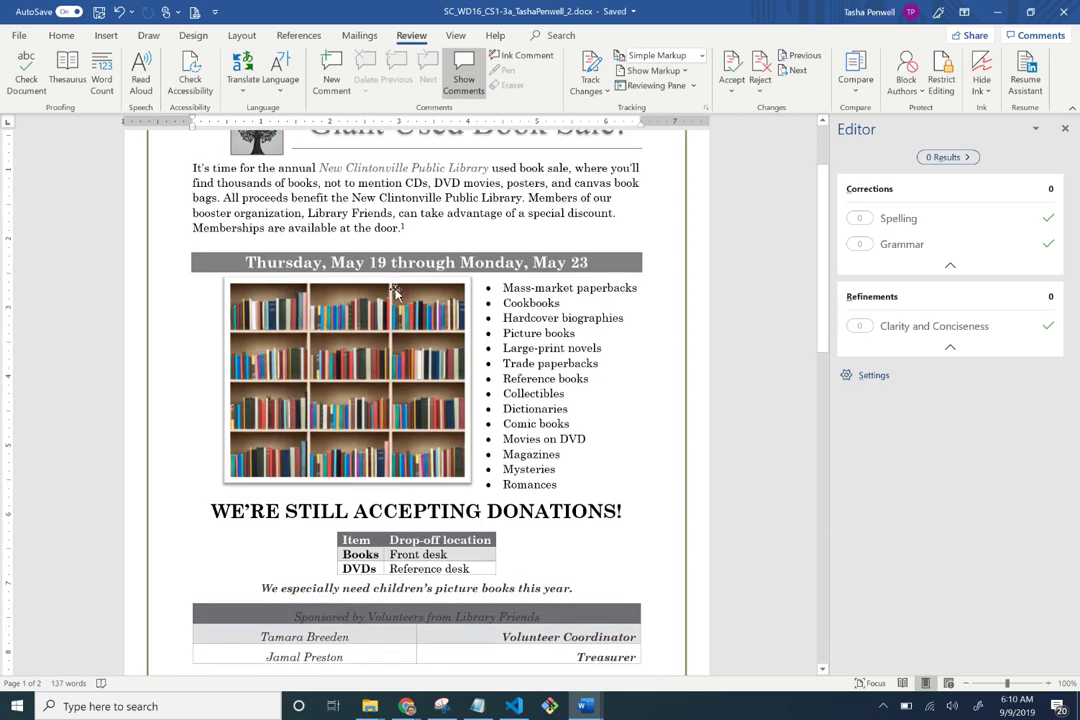
pyautogui.scroll(-1, 291, 310)
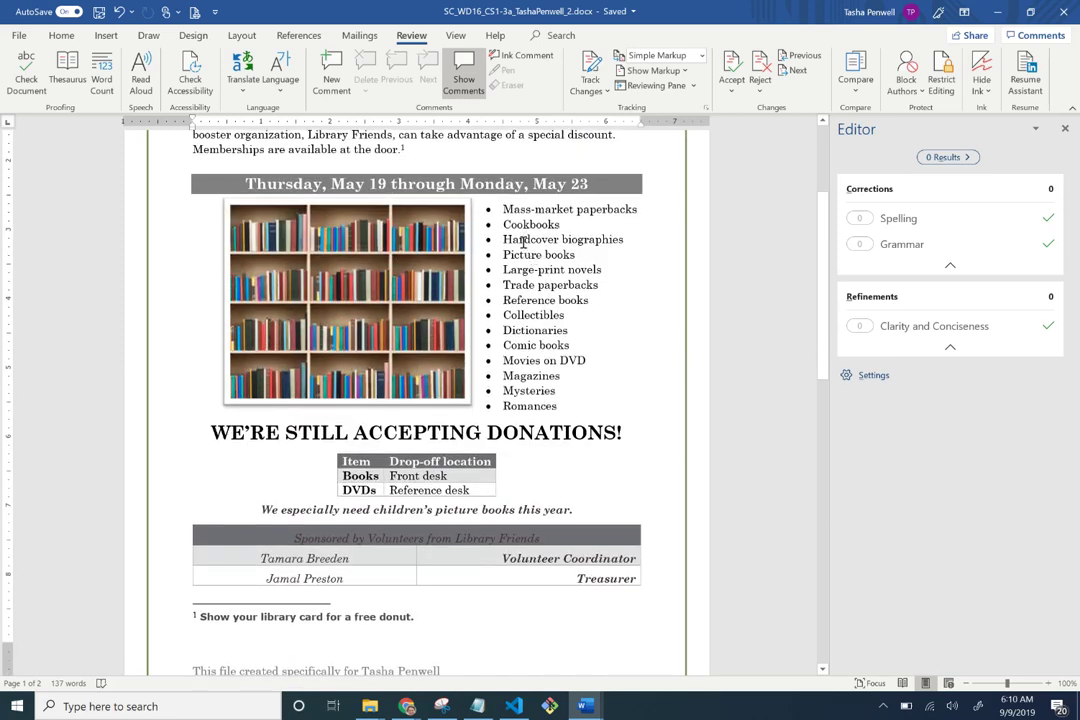
pyautogui.scroll(-2, 537, 411)
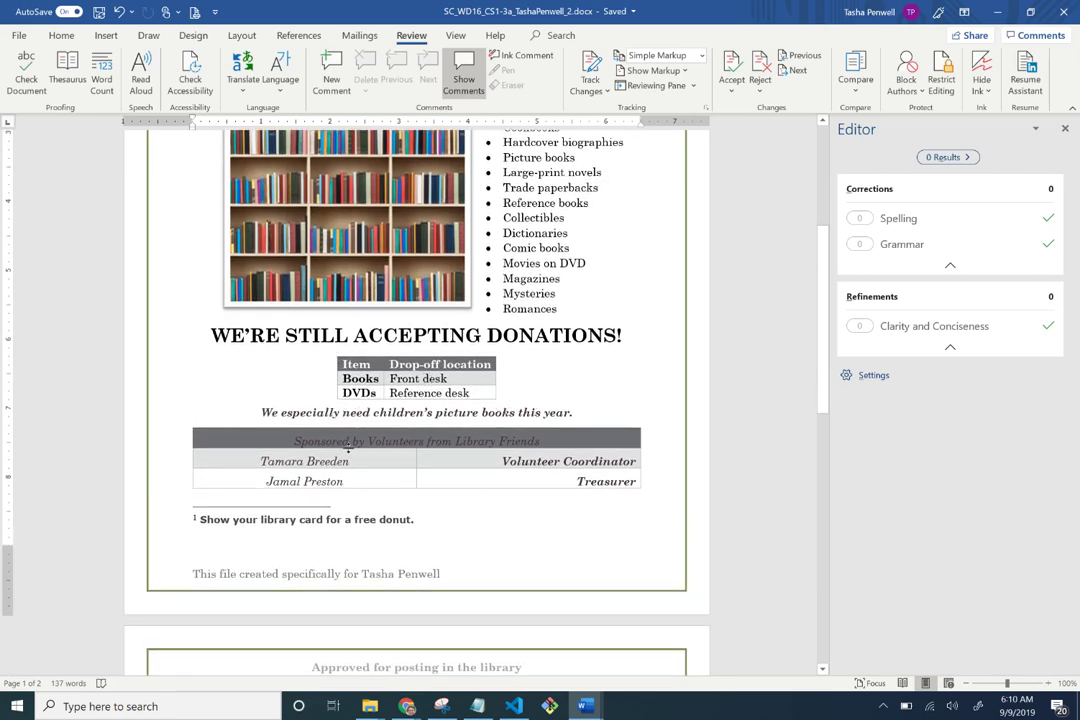
# Make the sponsor table's header row text White.
pyautogui.click(356, 440)
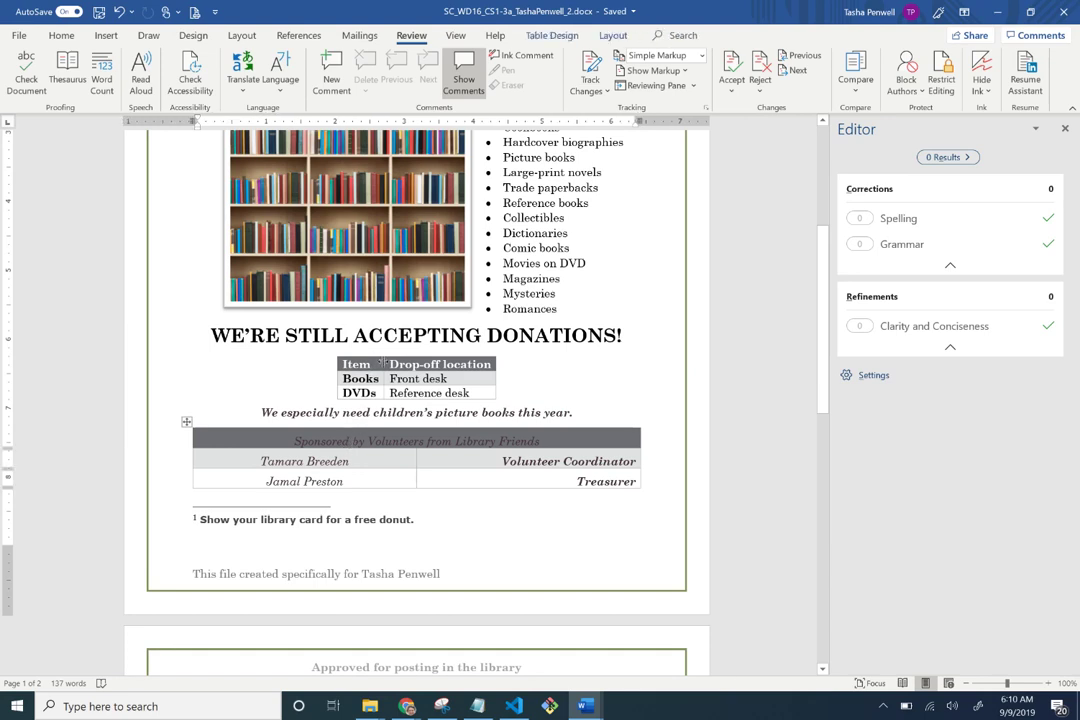
pyautogui.tripleClick(355, 441)
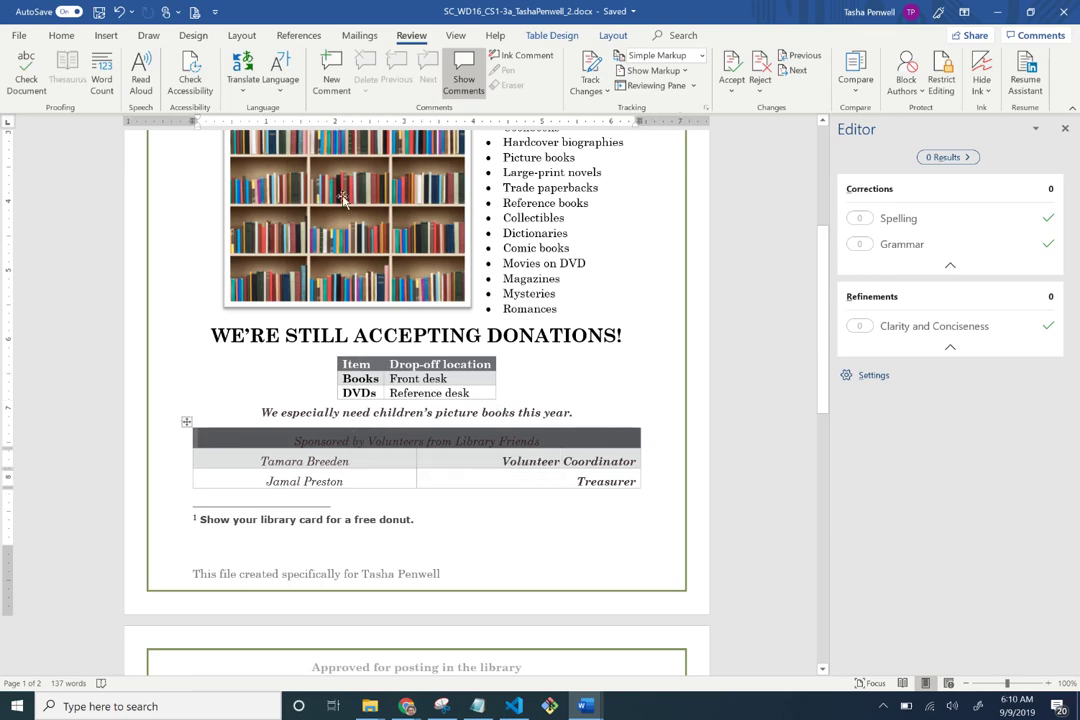
pyautogui.click(61, 36)
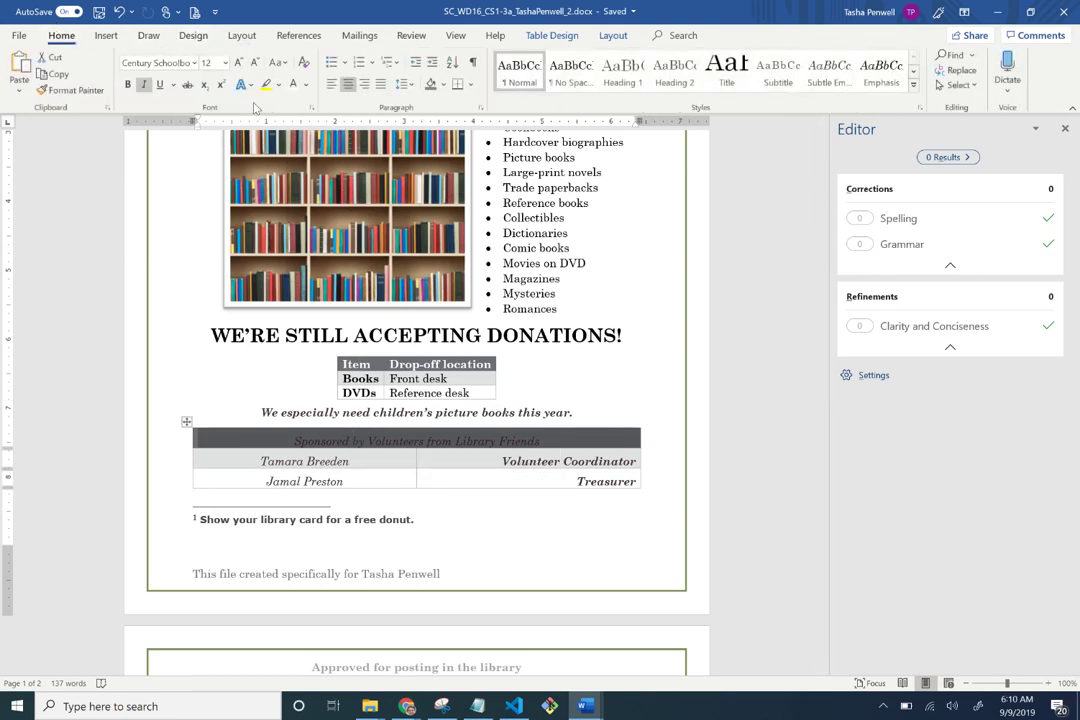
pyautogui.click(294, 88)
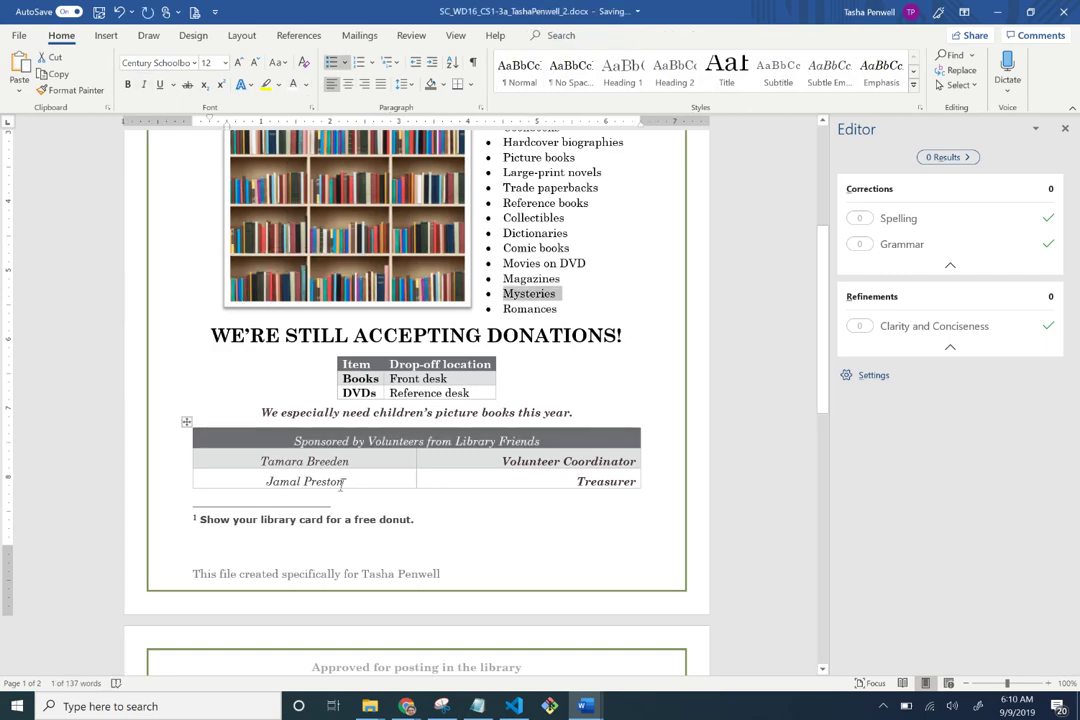
# Scroll through both pages to review the flyer, checking the title line's formatting.
pyautogui.scroll(-3, 342, 492)
pyautogui.scroll(-3, 342, 492)
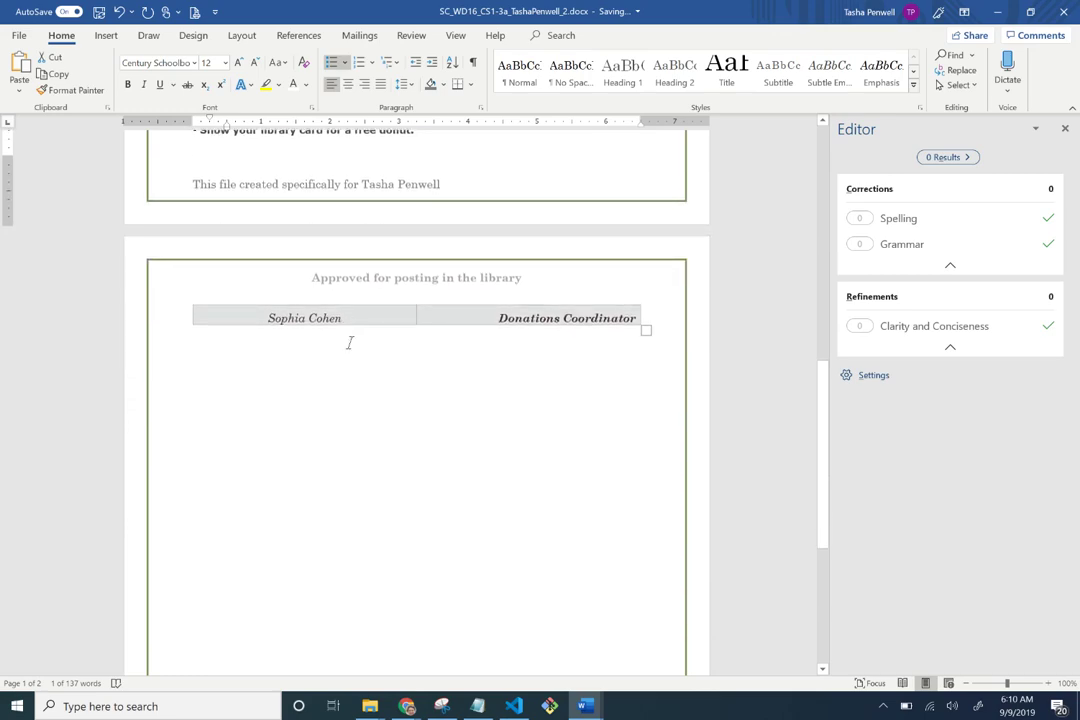
pyautogui.scroll(3, 349, 410)
pyautogui.scroll(-2, 350, 413)
pyautogui.scroll(12, 350, 413)
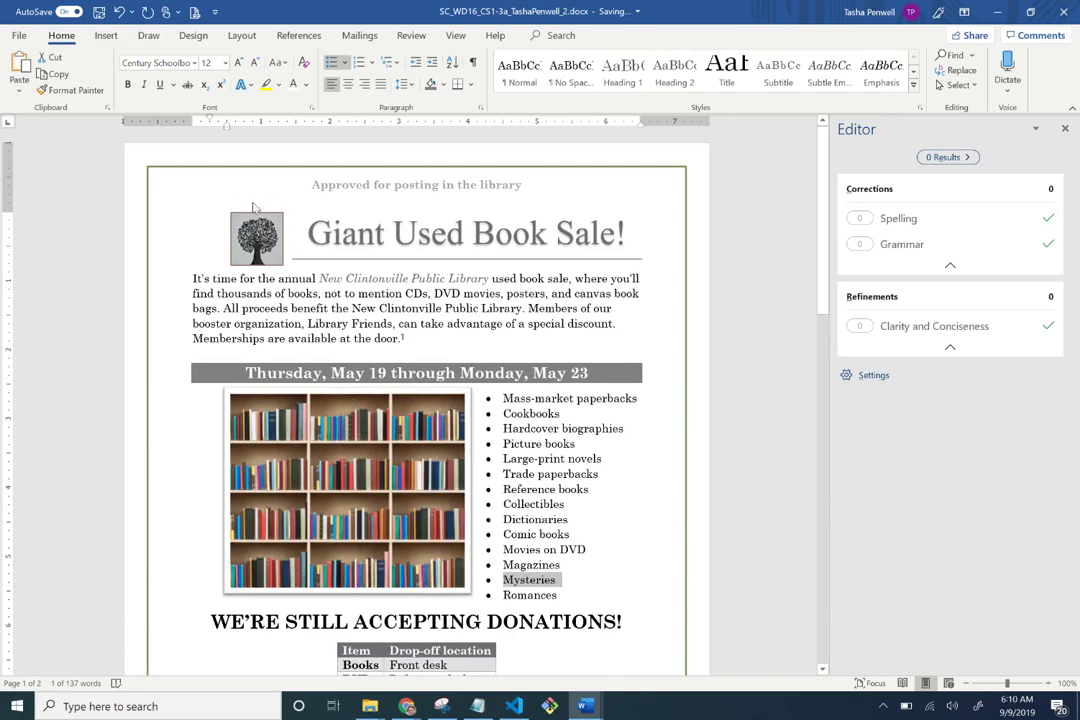
pyautogui.click(200, 212)
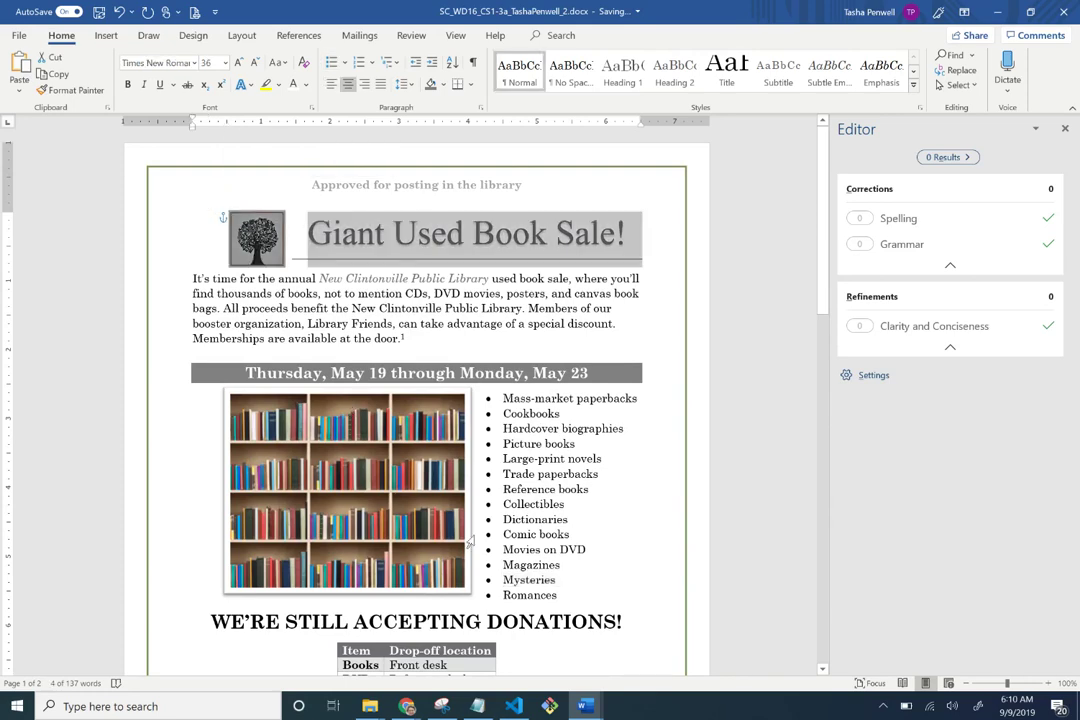
pyautogui.scroll(-5, 476, 540)
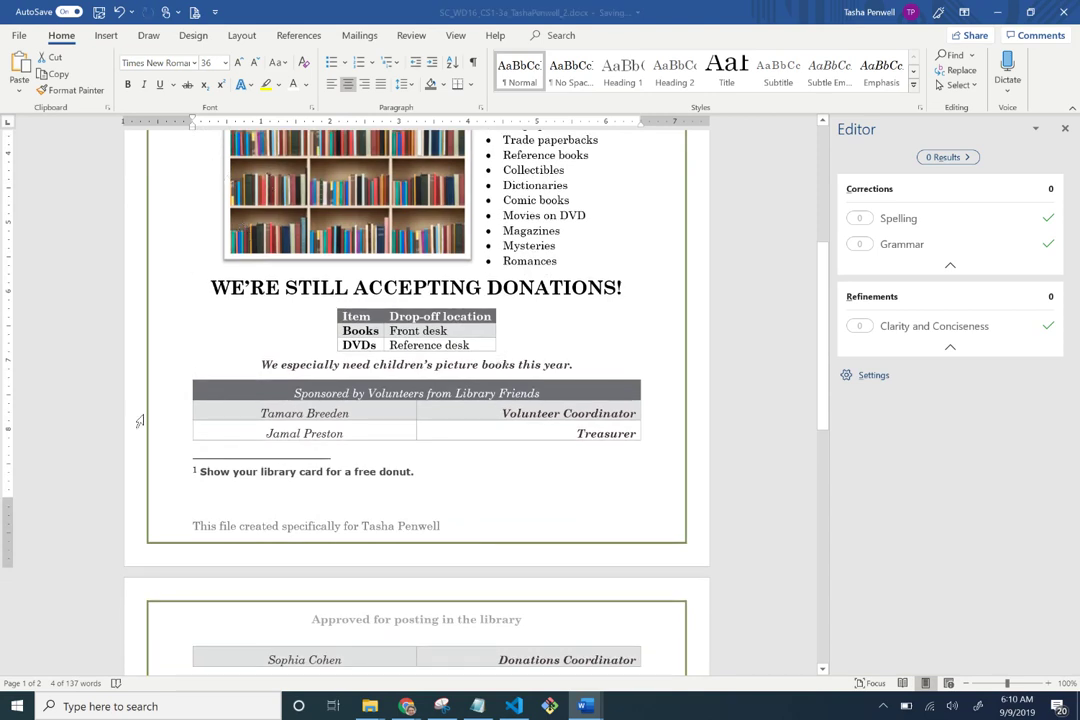
pyautogui.scroll(-3, 236, 540)
pyautogui.scroll(-5, 234, 514)
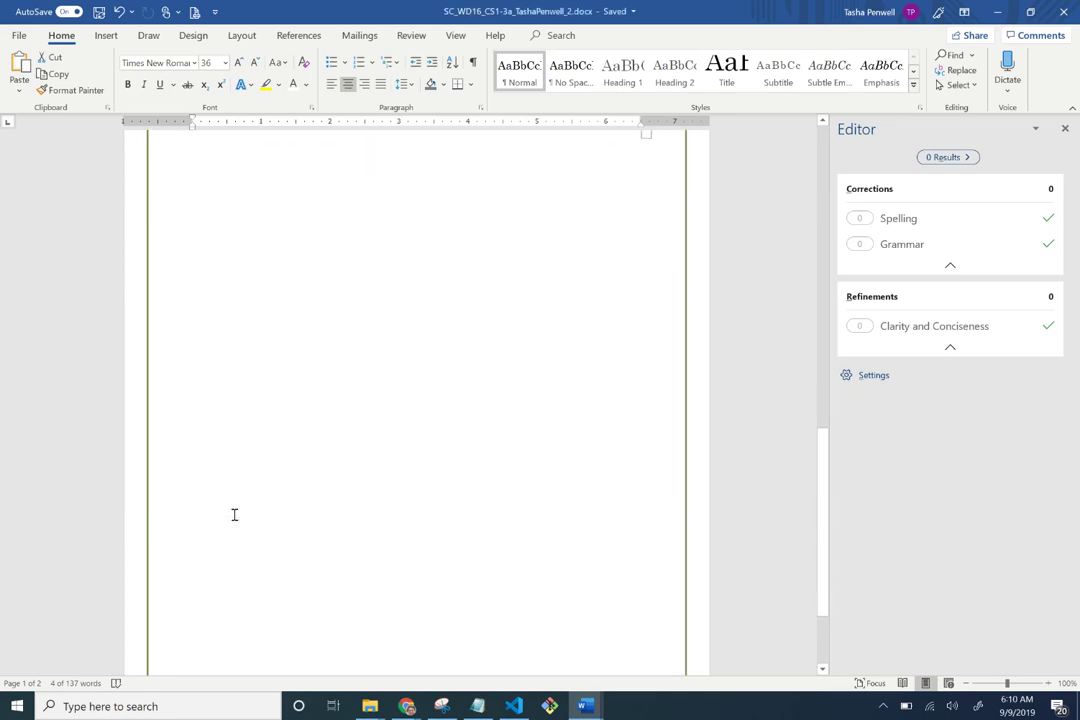
pyautogui.scroll(4, 234, 514)
pyautogui.scroll(8, 234, 514)
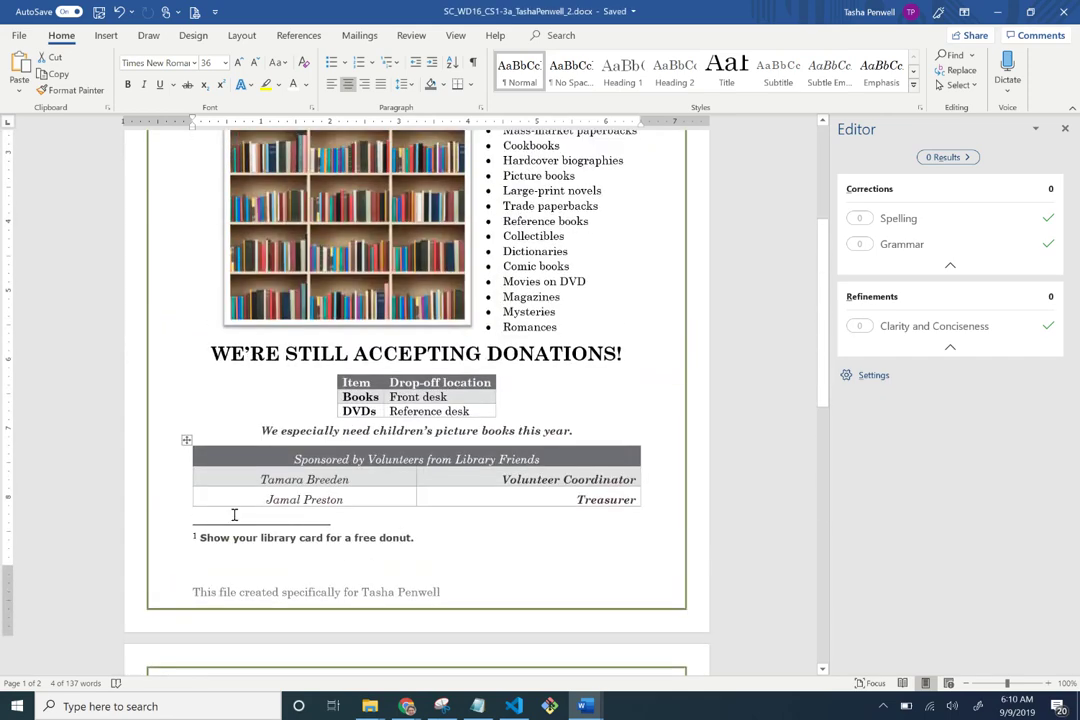
pyautogui.scroll(-8, 234, 516)
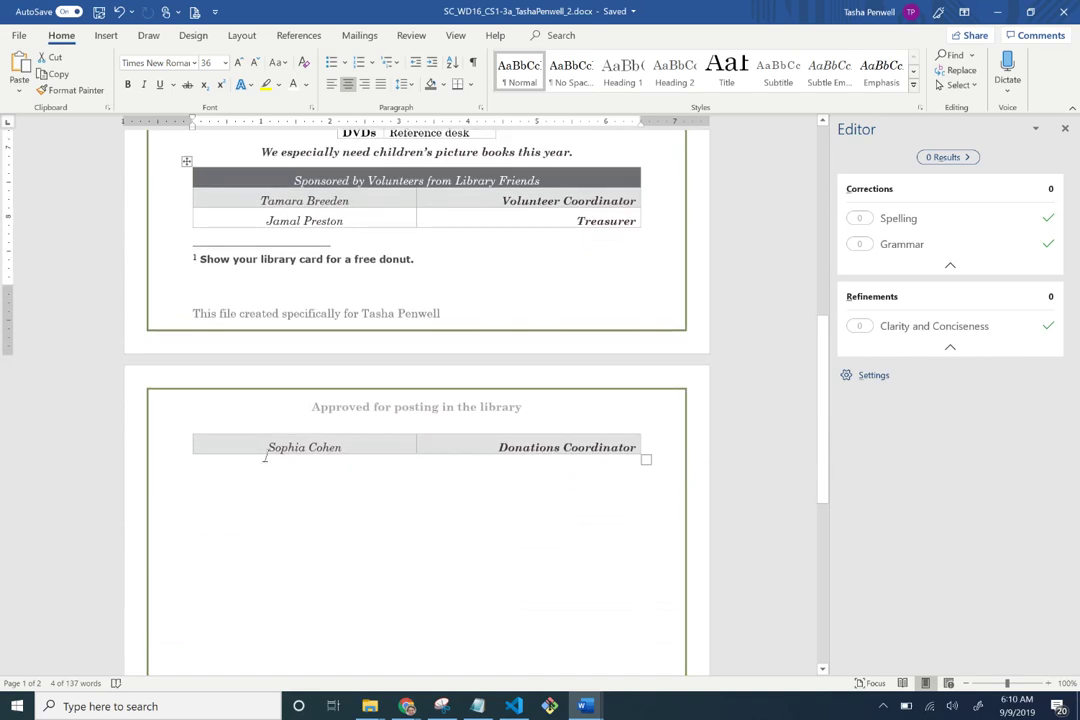
pyautogui.scroll(3, 292, 501)
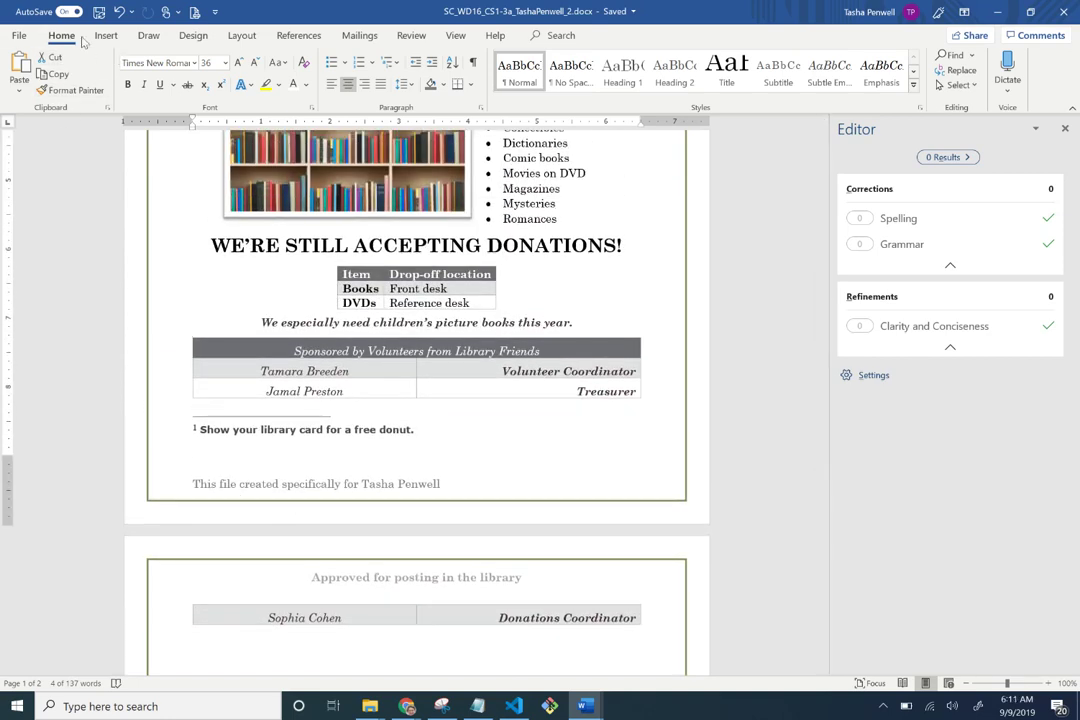
# Open the Print preview and inspect Page Setup's Paper and Layout tabs without changes.
pyautogui.click(20, 37)
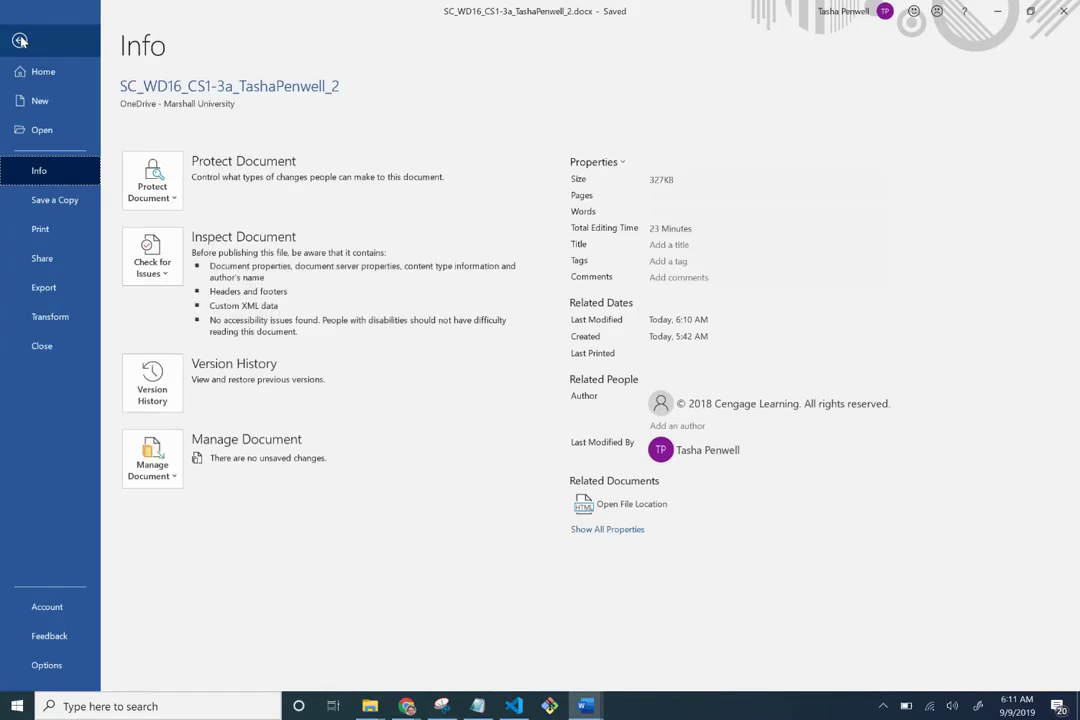
pyautogui.click(40, 229)
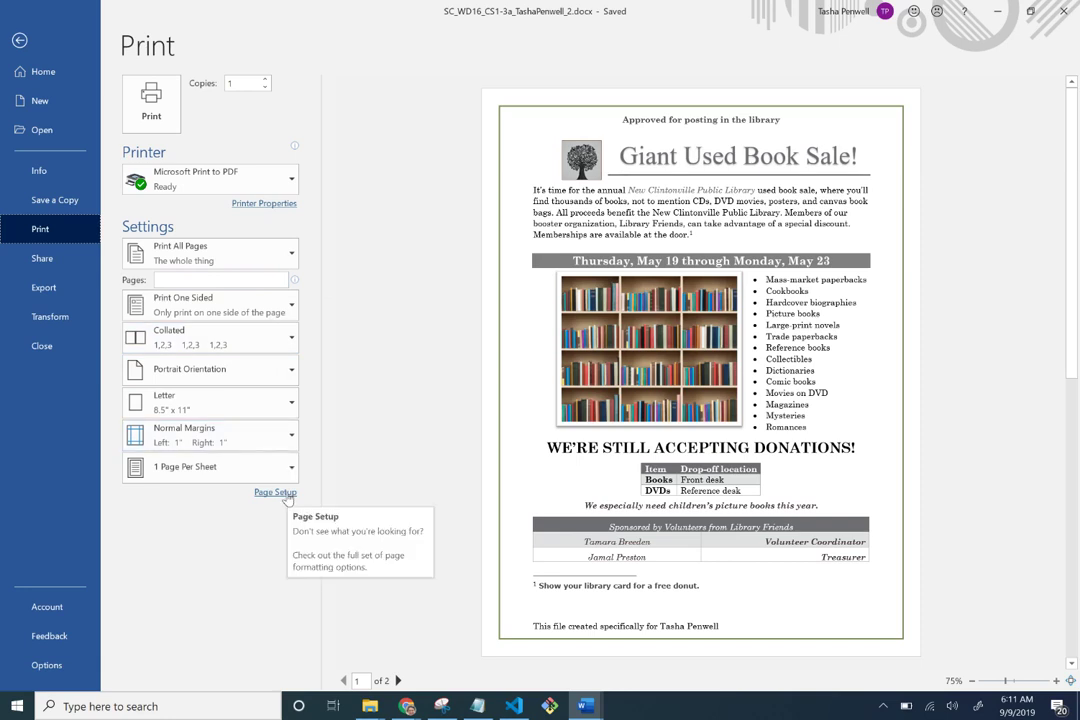
pyautogui.click(276, 493)
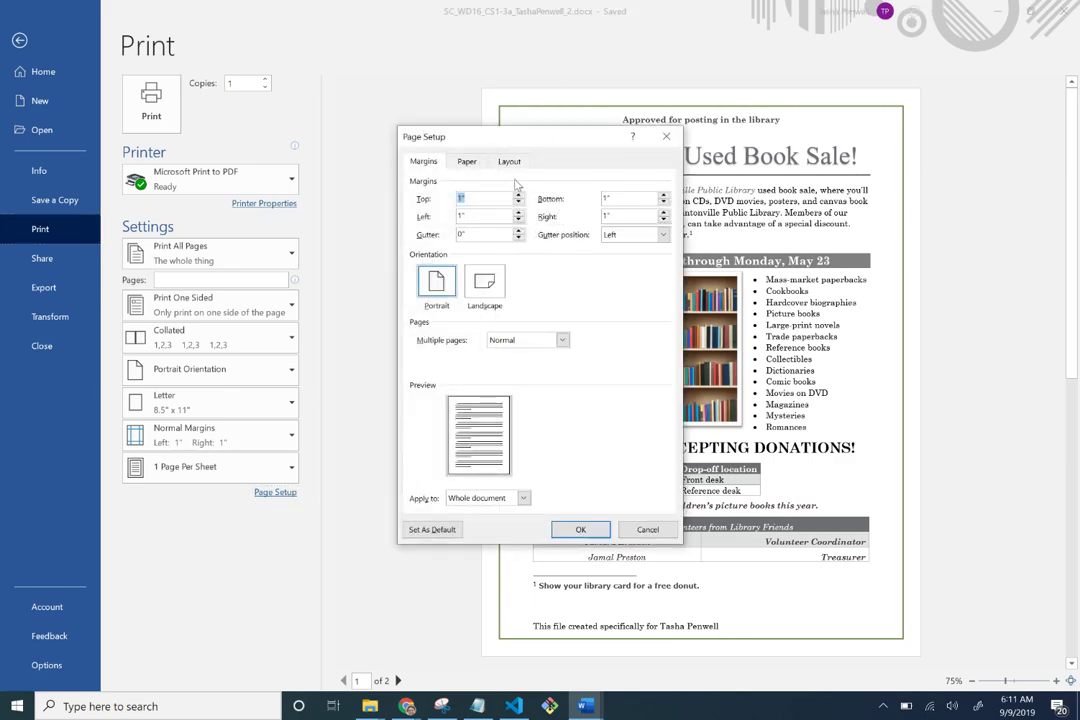
pyautogui.click(470, 164)
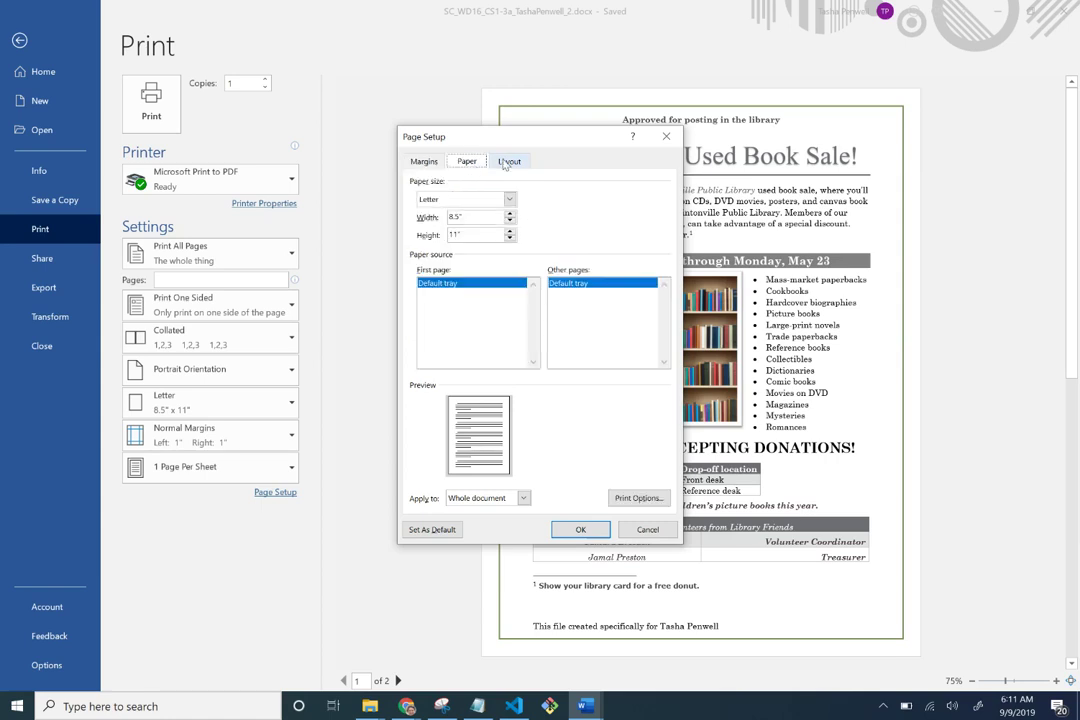
pyautogui.click(506, 164)
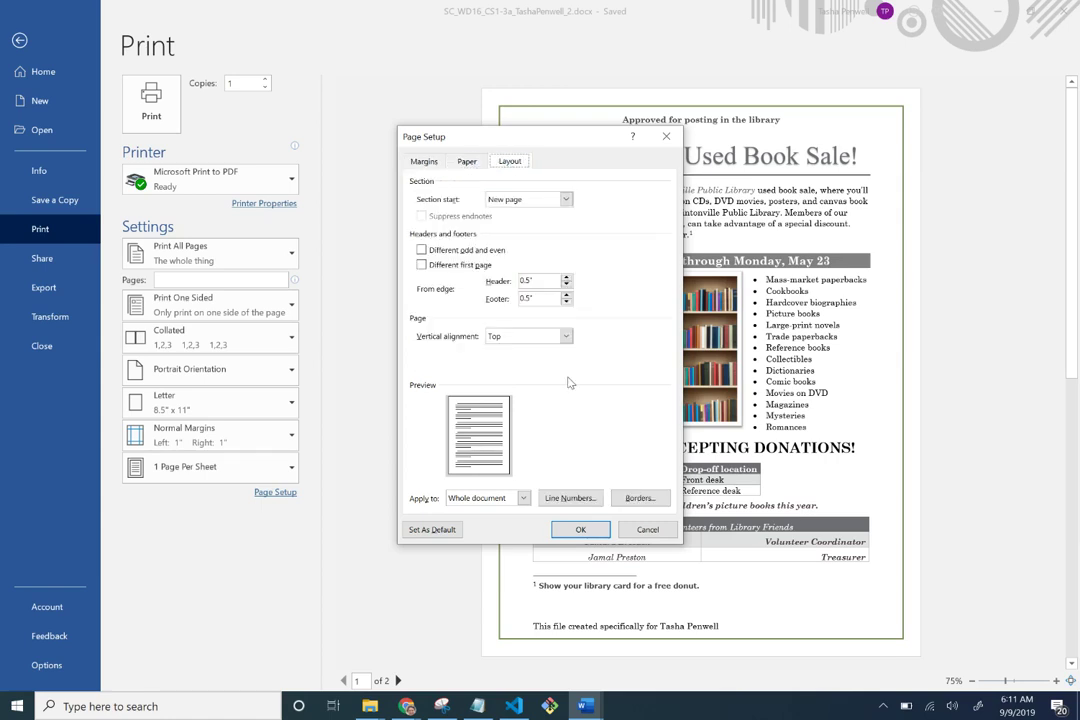
pyautogui.click(580, 529)
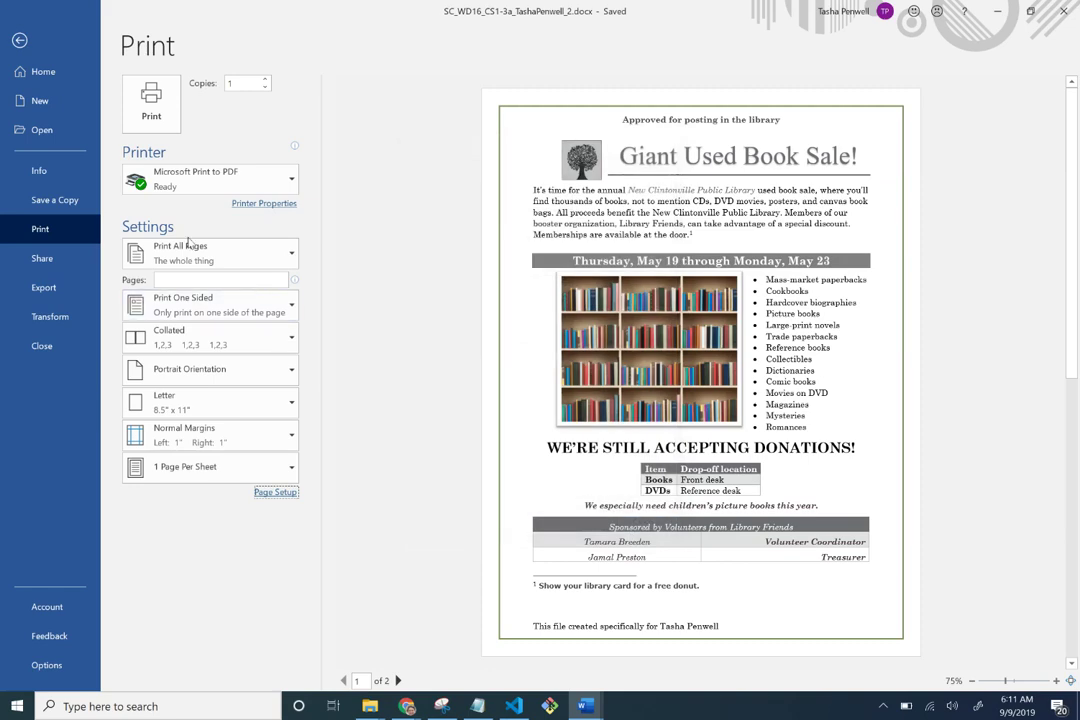
# Leave Backstage and browse the Layout margin presets, References, Review and View tabs, ending on Home.
pyautogui.click(19, 40)
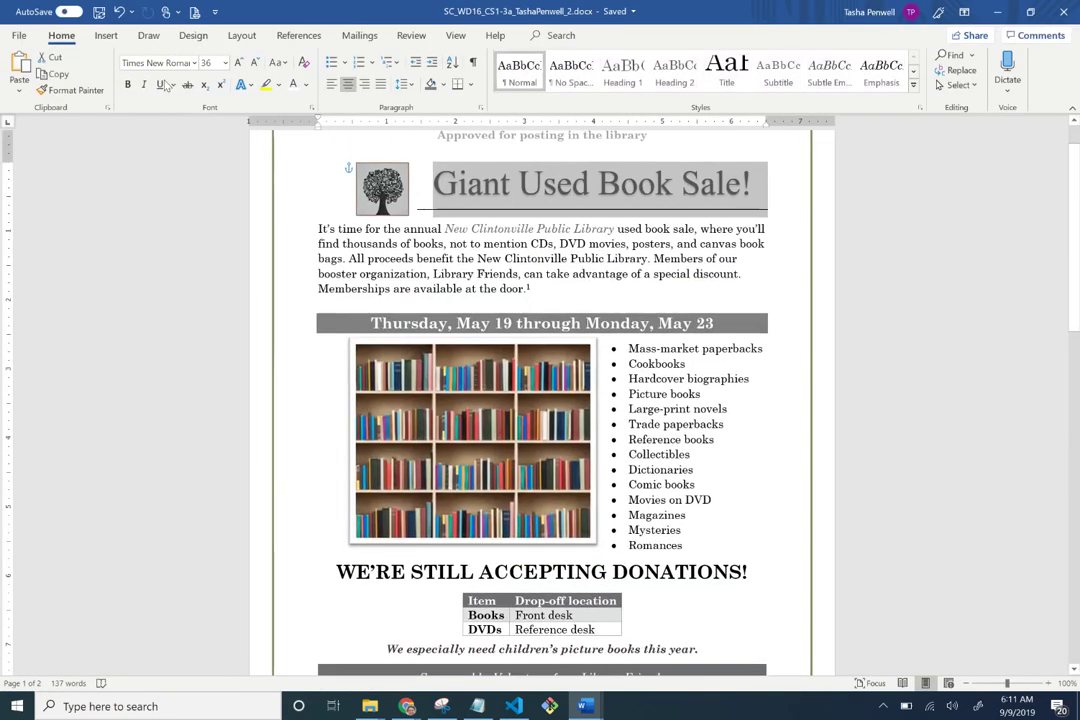
pyautogui.click(232, 40)
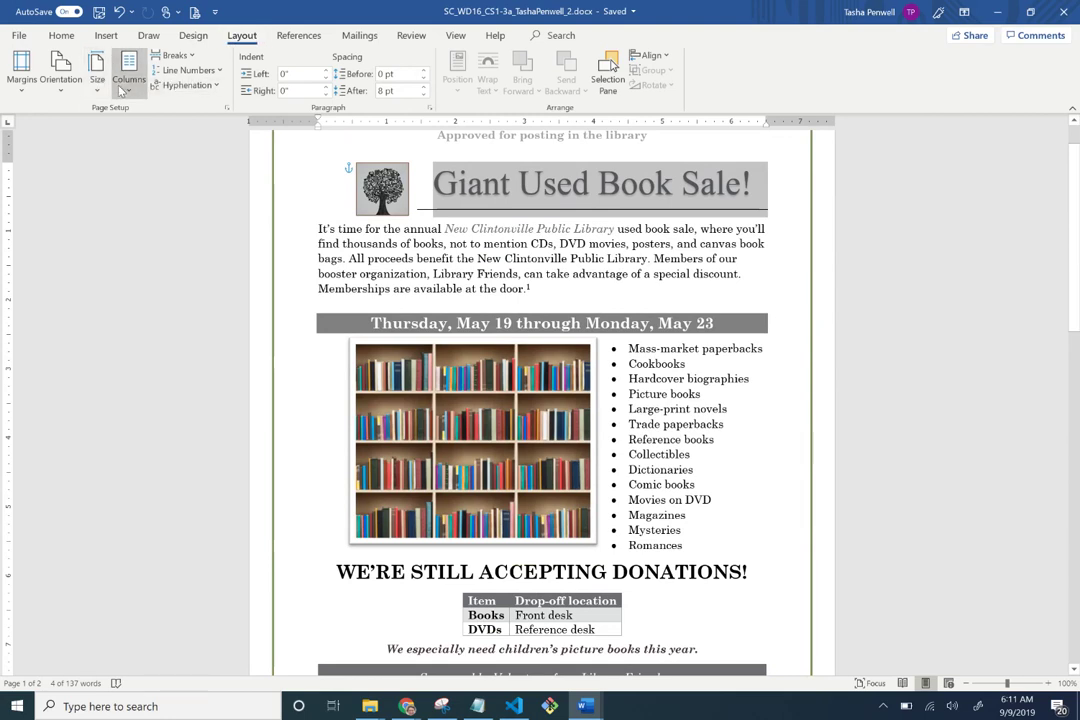
pyautogui.click(31, 90)
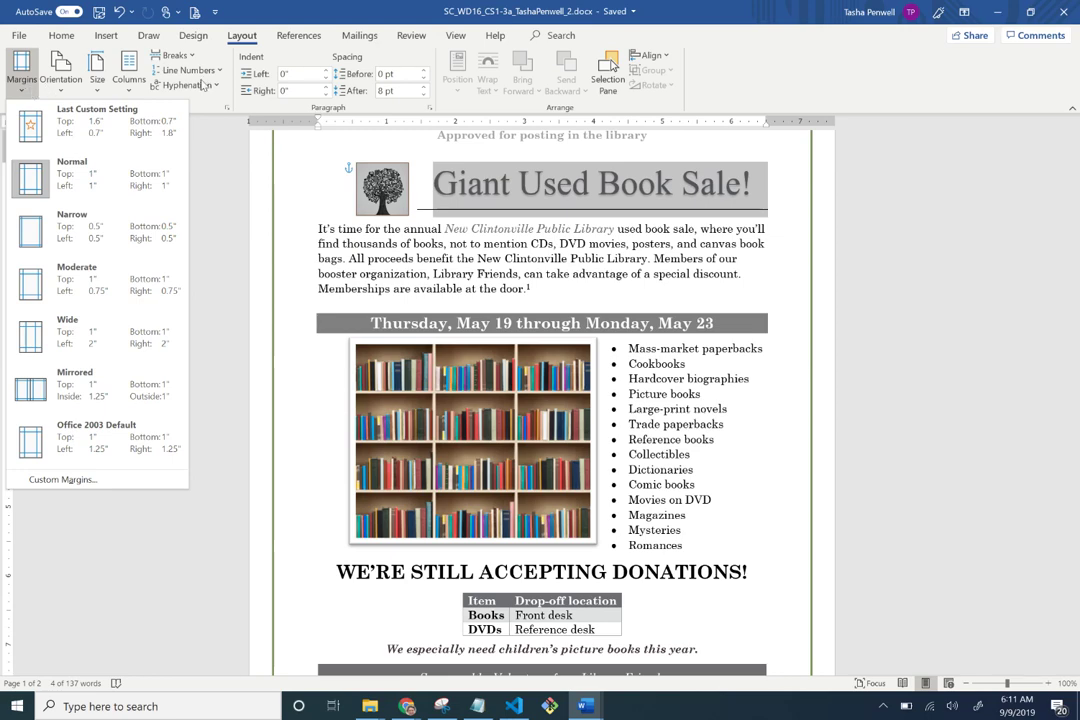
pyautogui.click(250, 35)
pyautogui.click(298, 35)
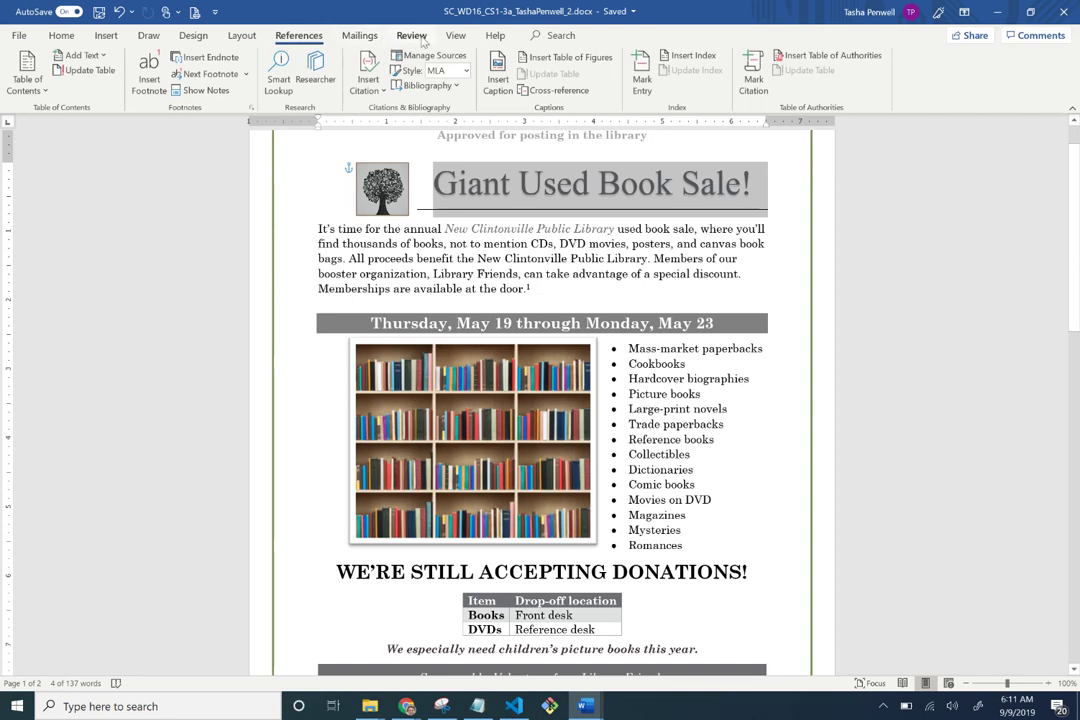
pyautogui.click(411, 35)
pyautogui.click(456, 37)
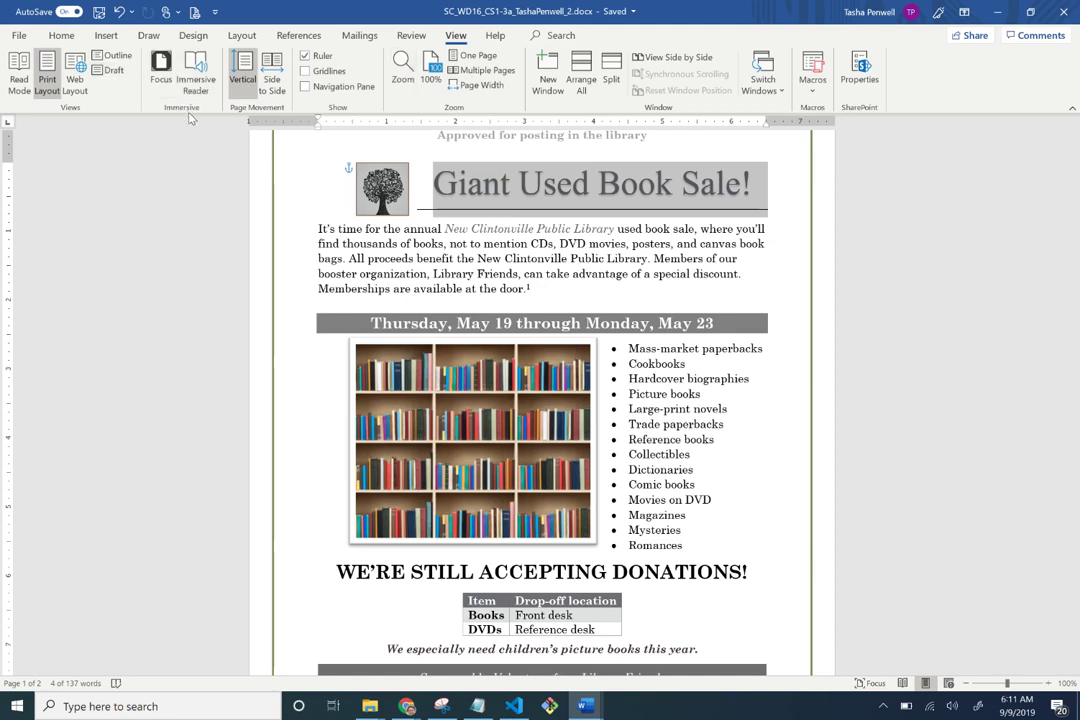
pyautogui.click(61, 37)
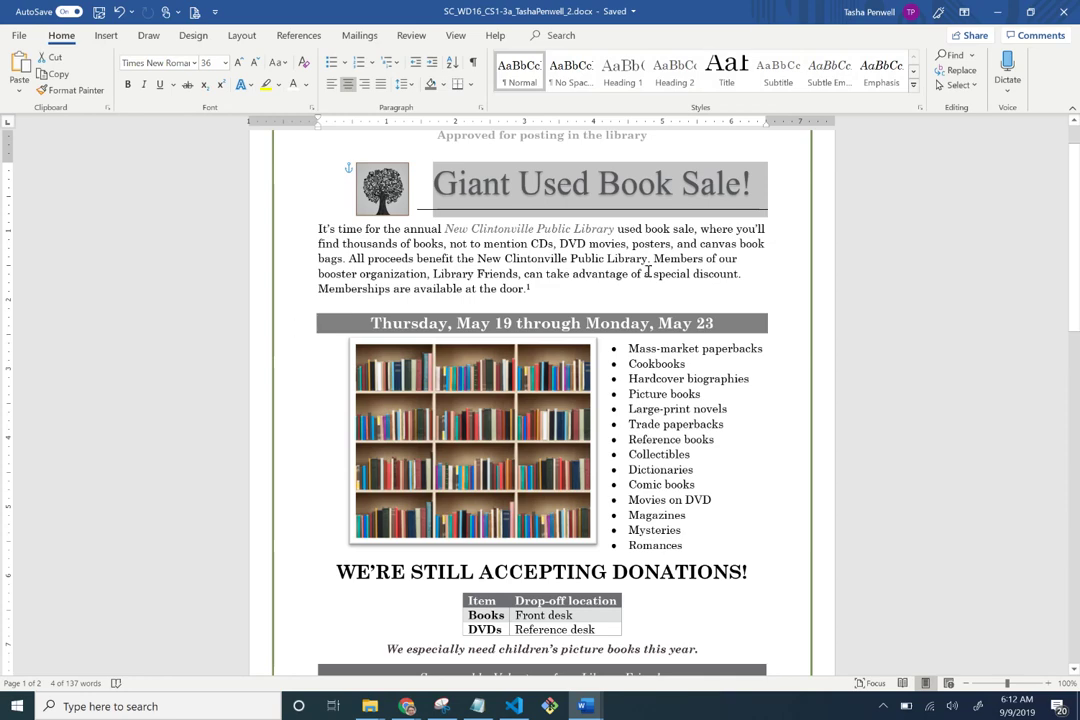
# Minimize Word and bring the flyer document back to the front.
pyautogui.click(997, 11)
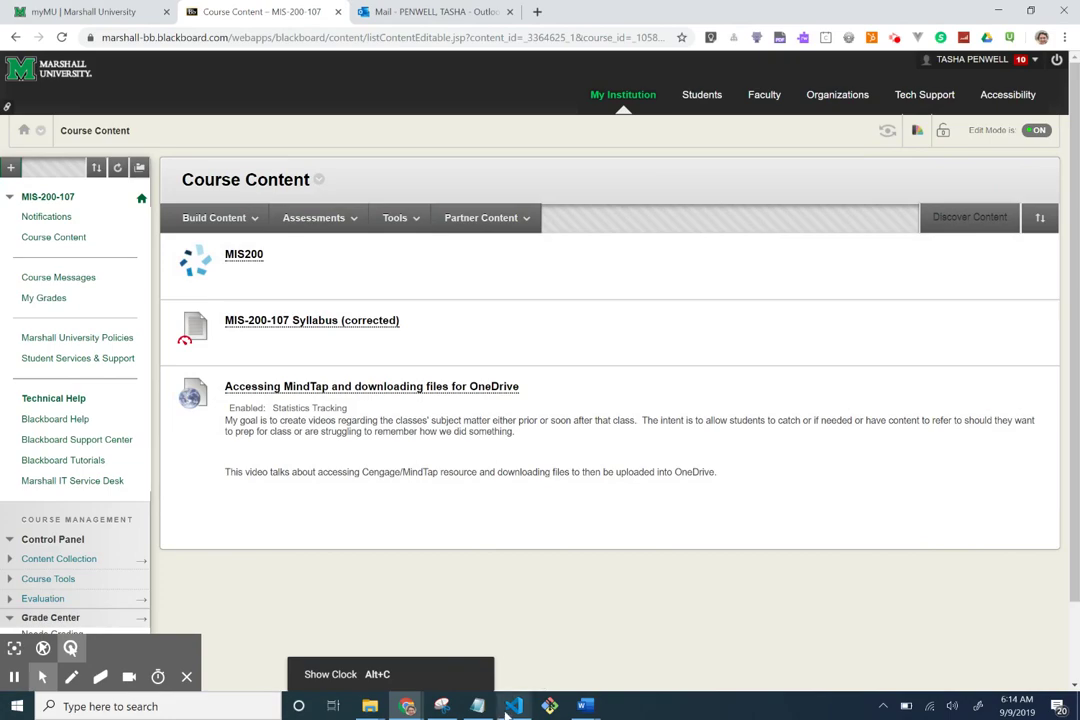
pyautogui.moveTo(586, 706)
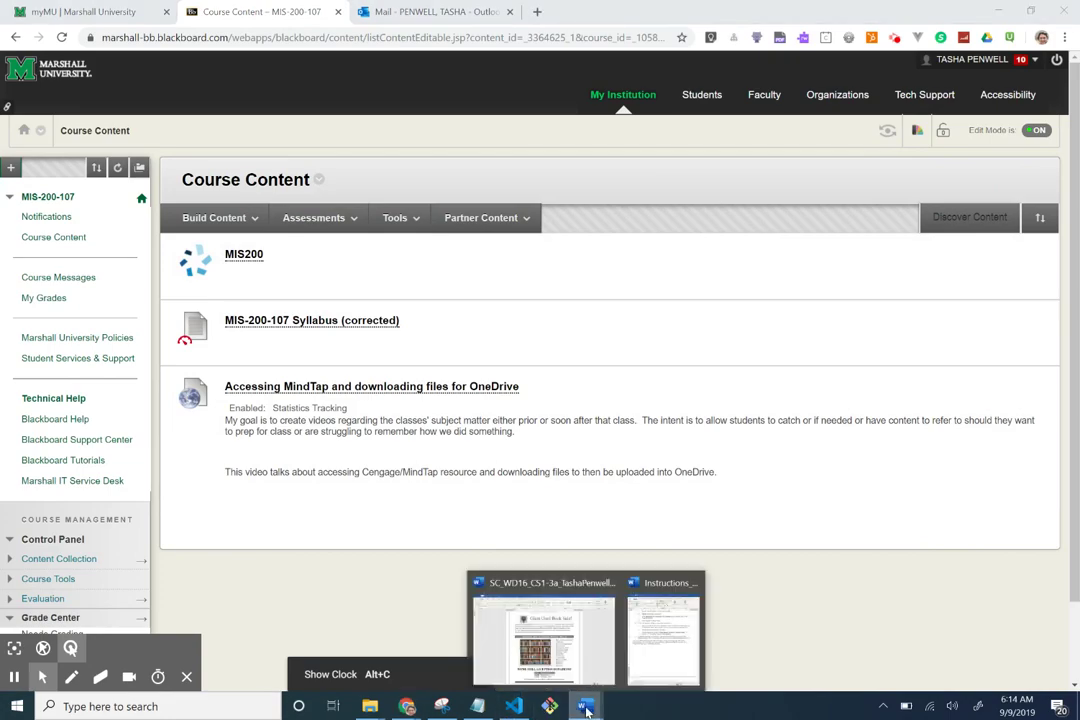
pyautogui.click(490, 558)
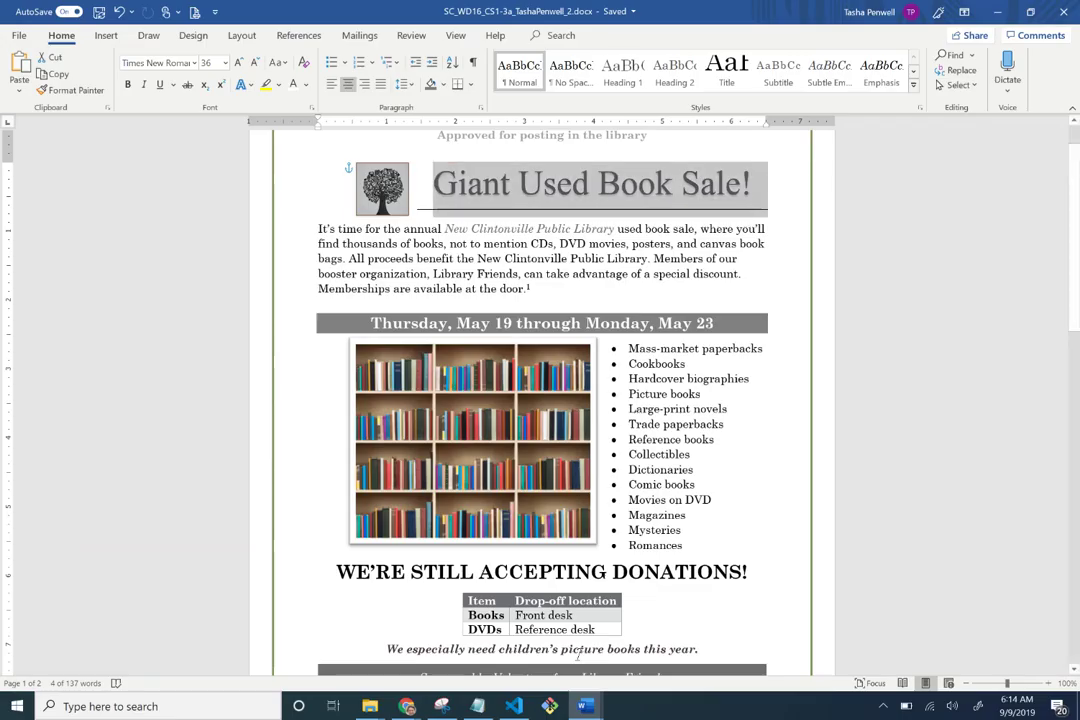
pyautogui.click(130, 275)
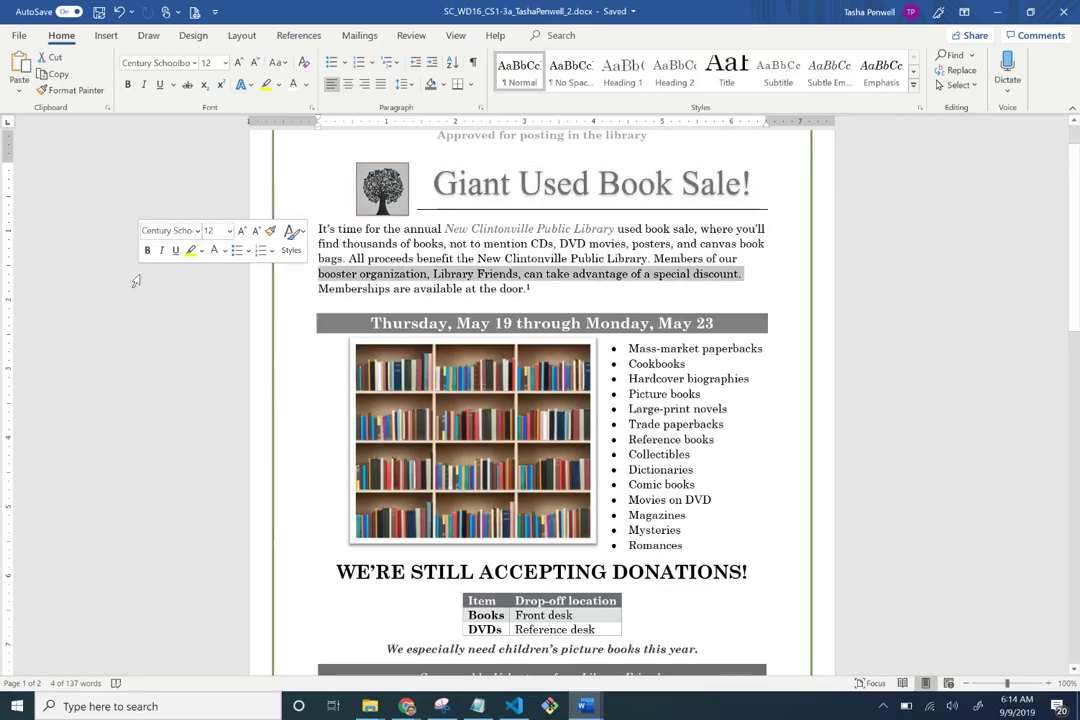
pyautogui.click(18, 36)
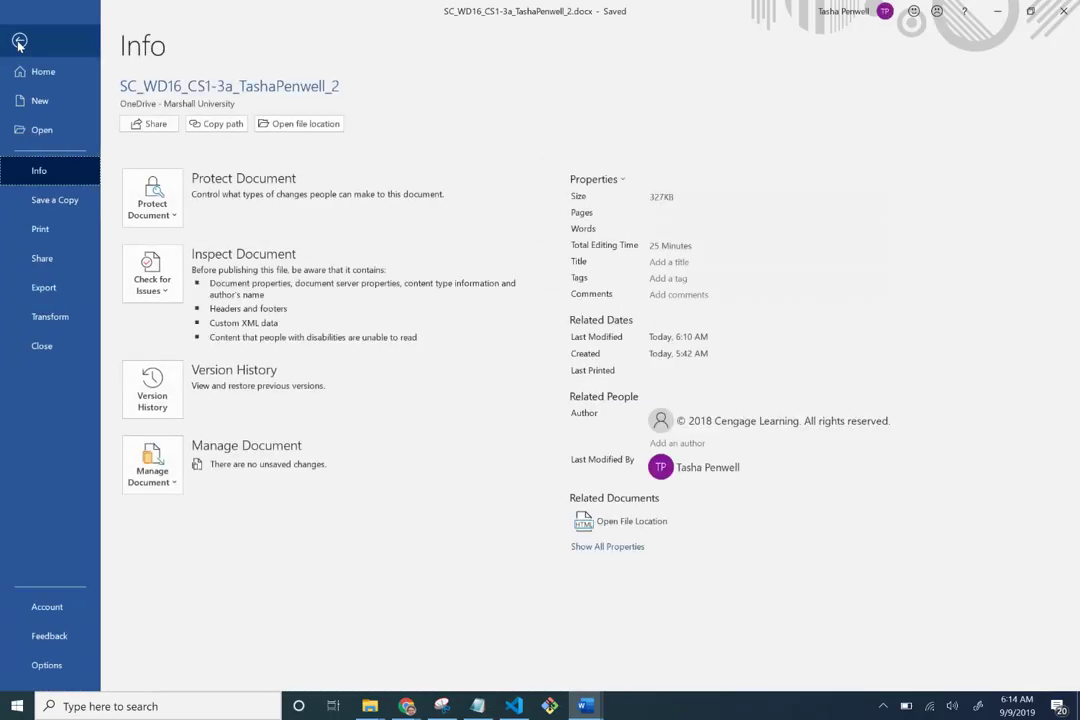
pyautogui.click(40, 229)
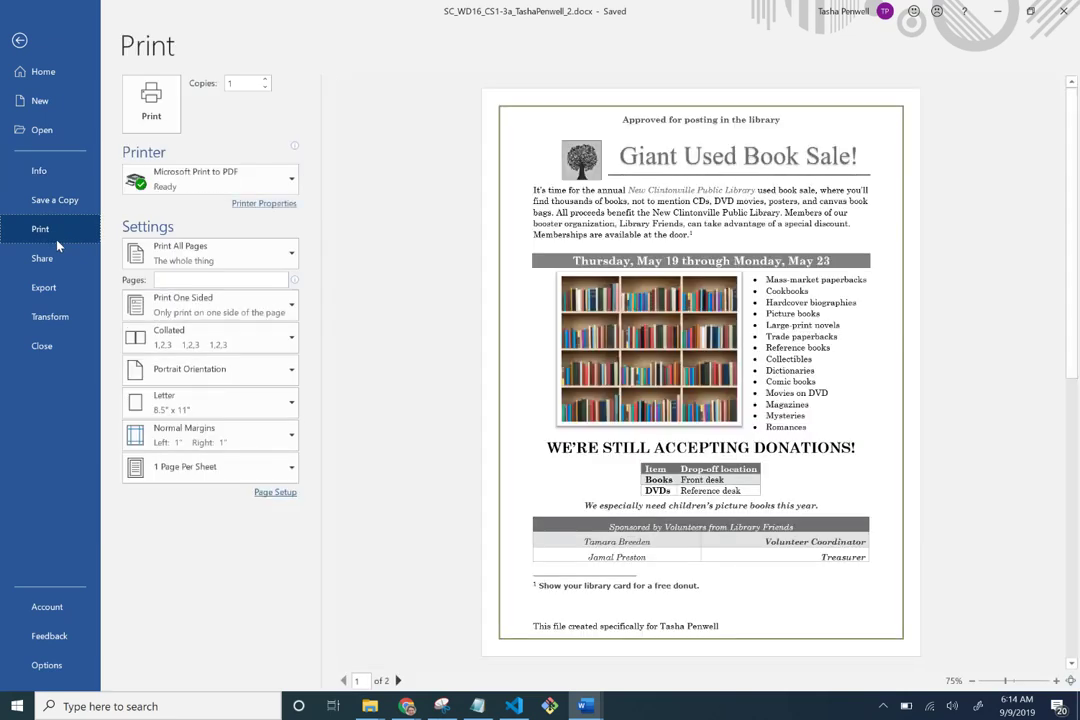
pyautogui.press('Escape')
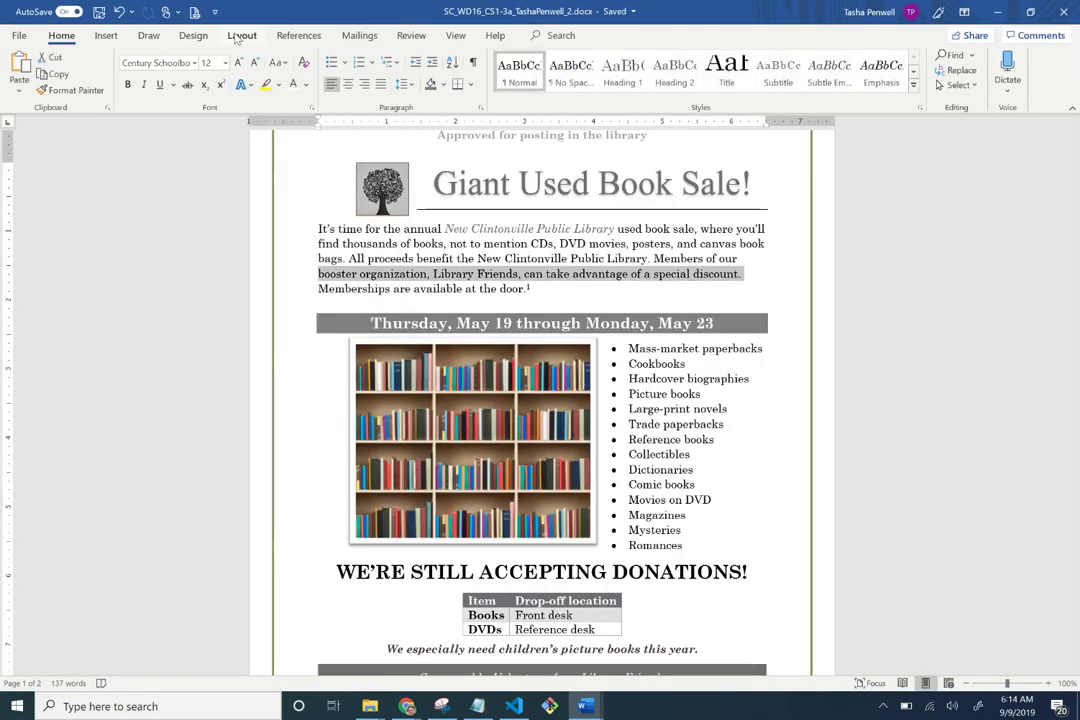
# Apply Narrow half-inch margins to the flyer.
pyautogui.click(244, 37)
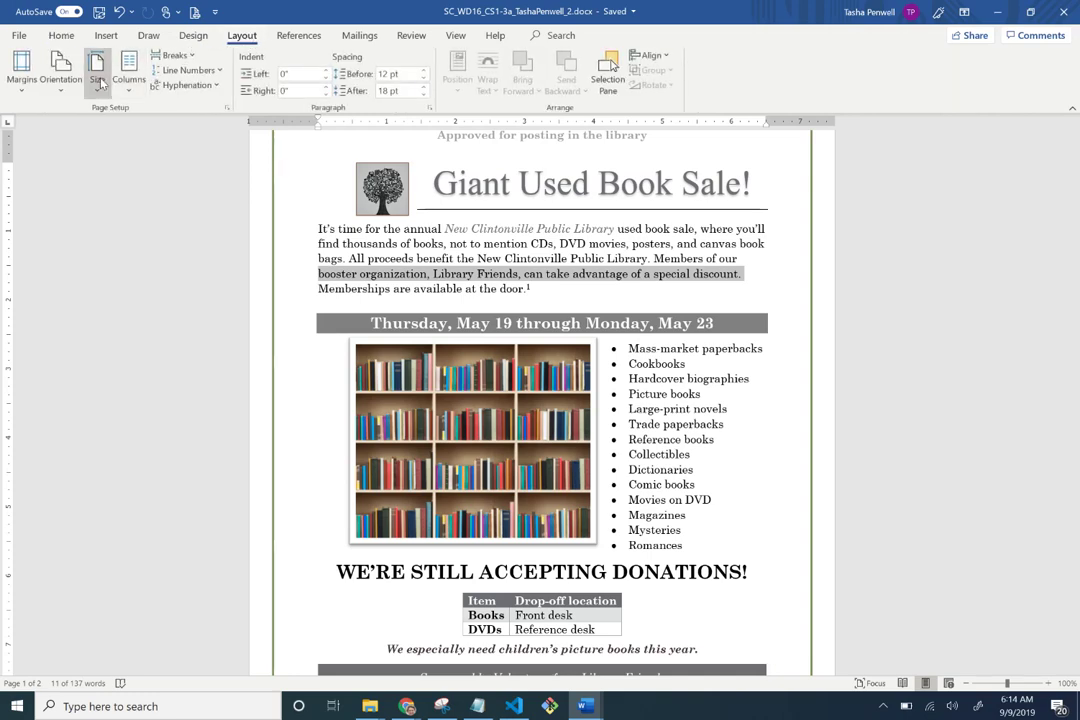
pyautogui.click(27, 90)
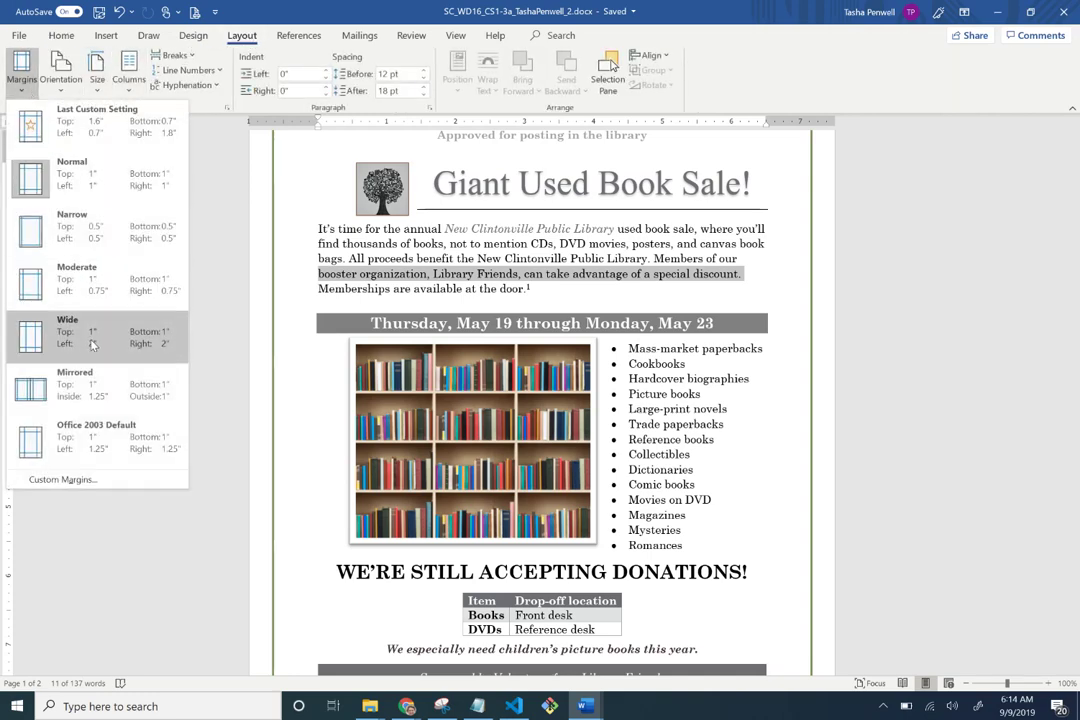
pyautogui.click(97, 247)
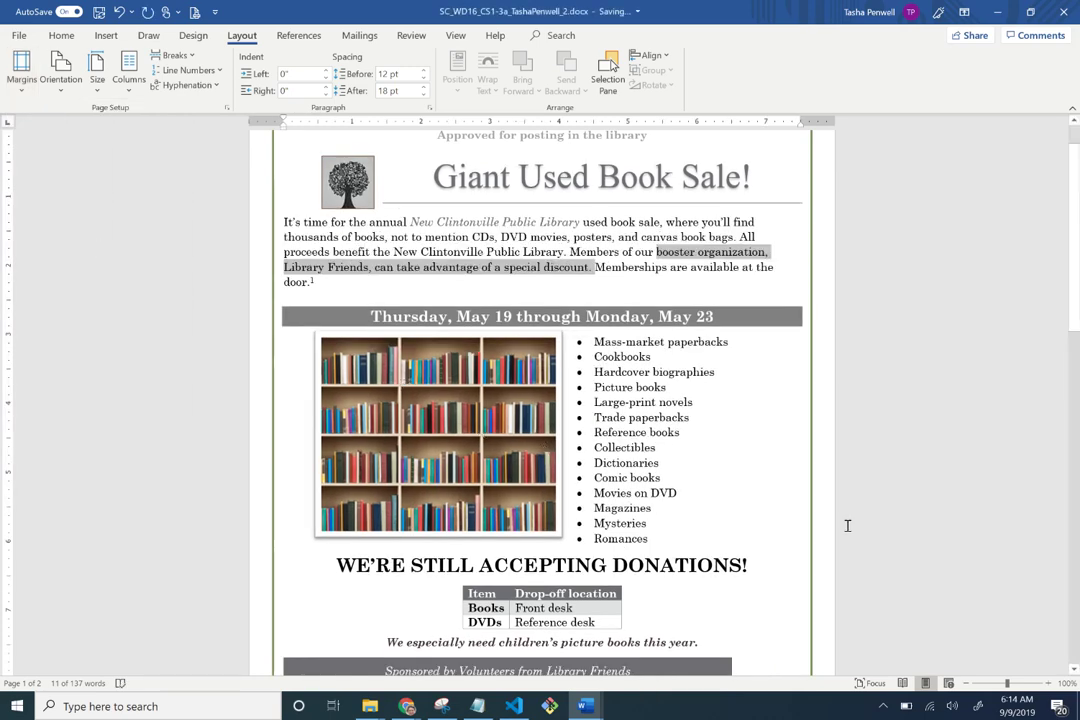
pyautogui.scroll(-8, 981, 511)
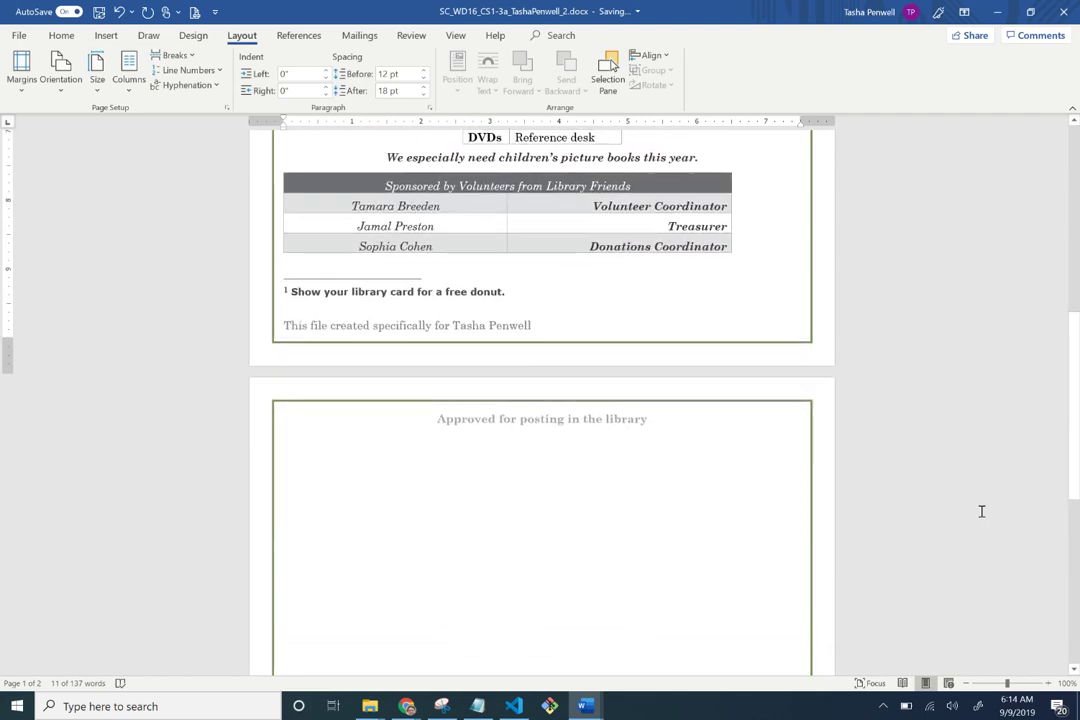
pyautogui.scroll(1, 981, 511)
pyautogui.scroll(-2, 981, 511)
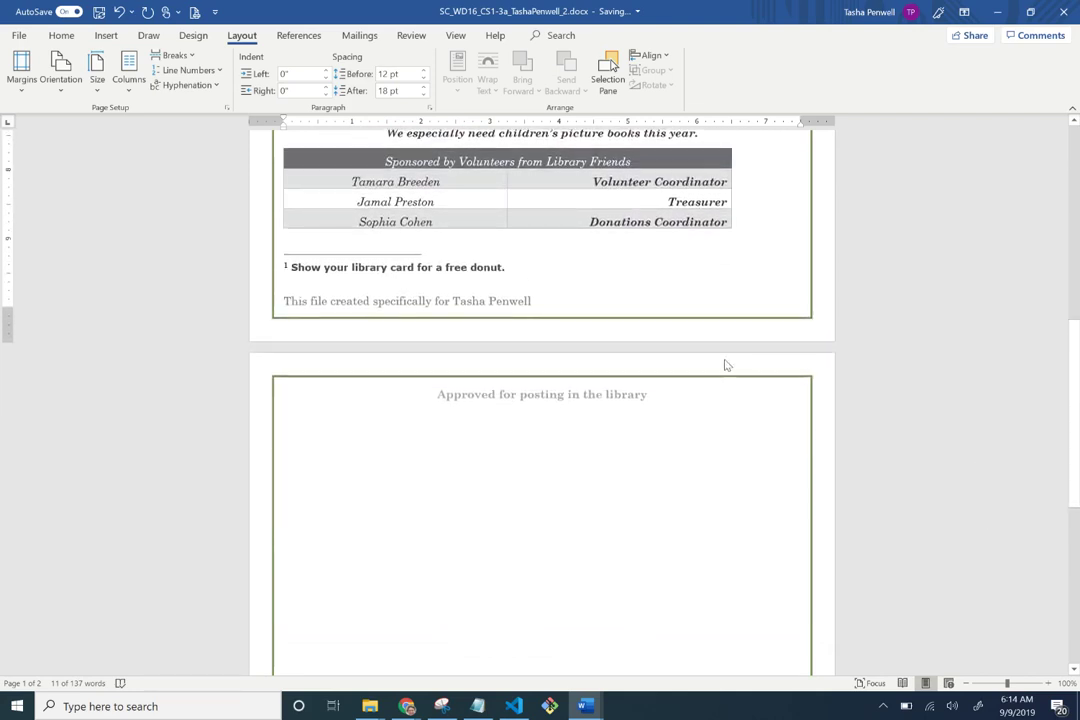
# Click around the footnote and last table row trying to remove the empty second page.
pyautogui.click(668, 301)
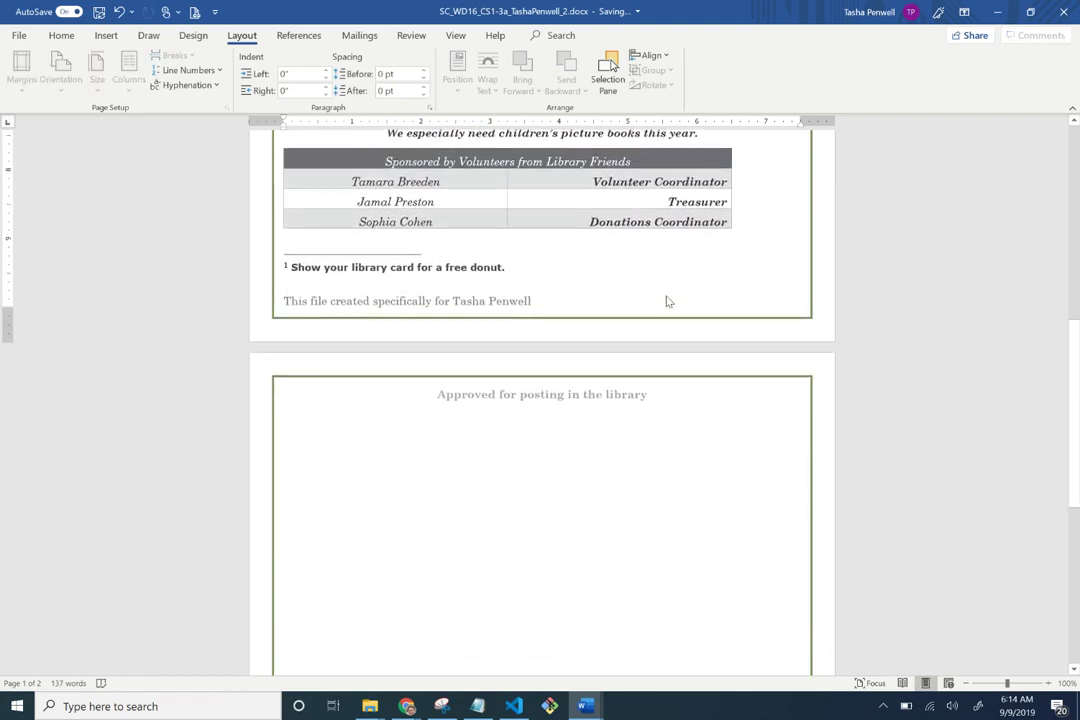
pyautogui.hotkey('ctrl', 'z')
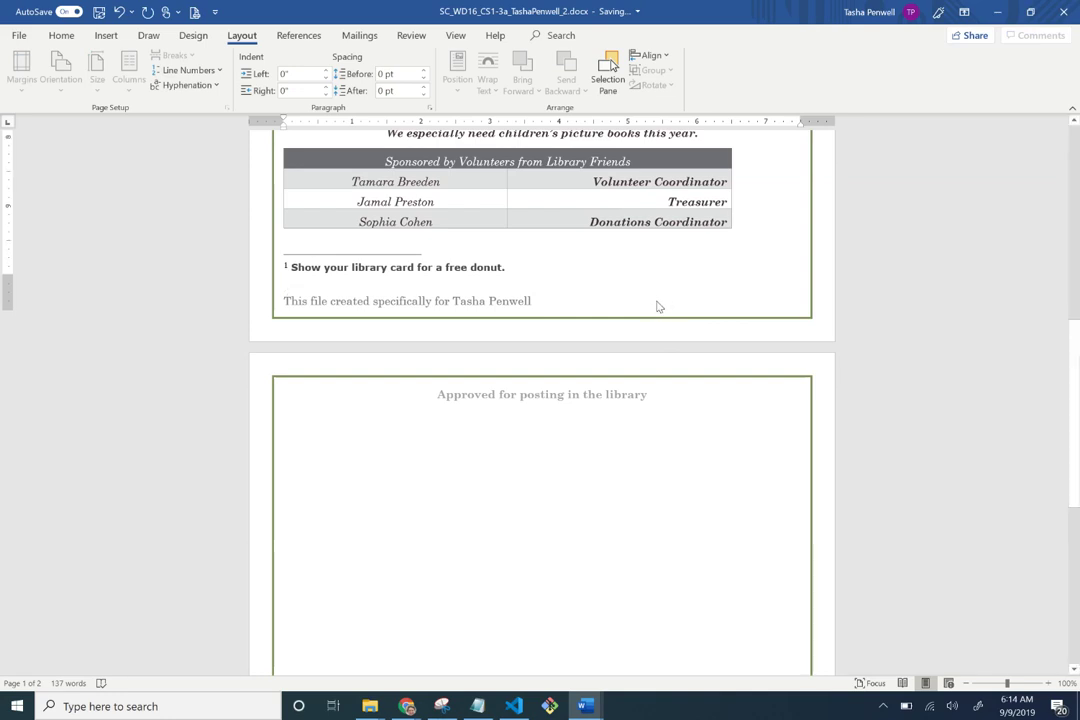
pyautogui.scroll(-5, 656, 306)
pyautogui.scroll(4, 656, 301)
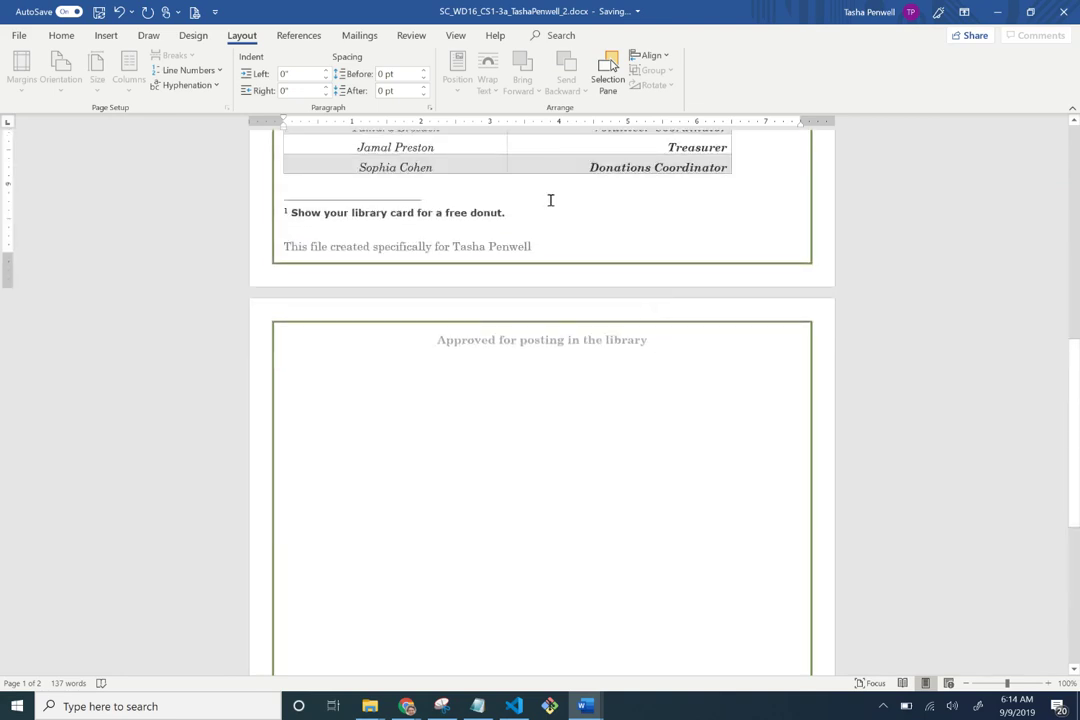
pyautogui.click(553, 195)
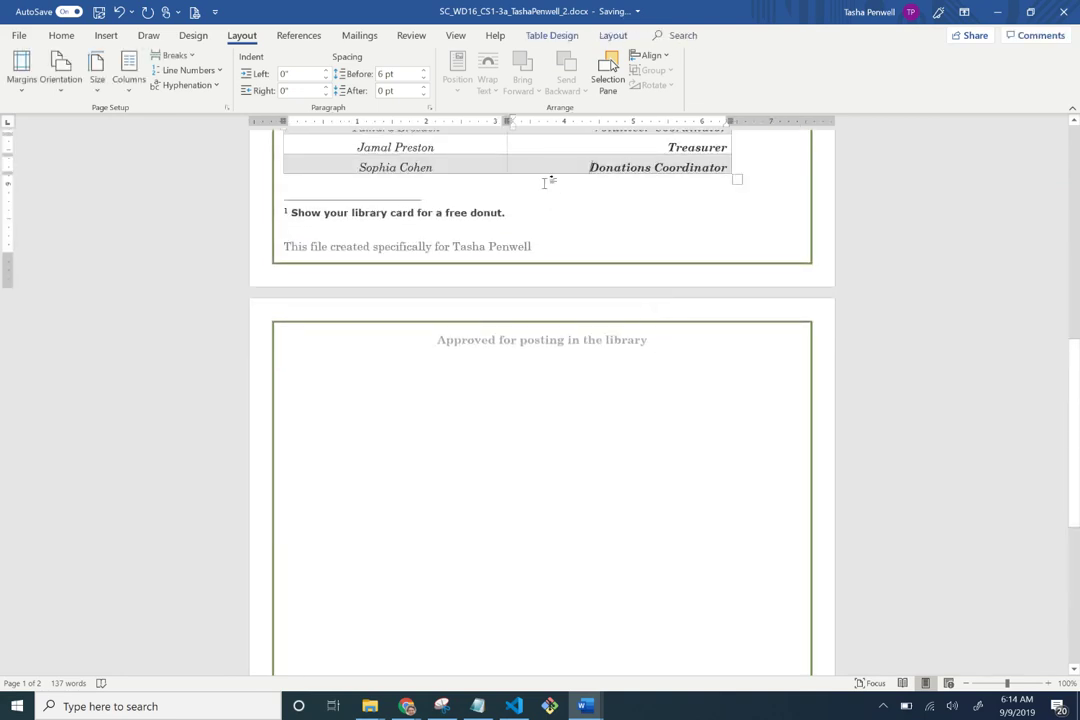
pyautogui.scroll(3, 547, 217)
pyautogui.click(752, 316)
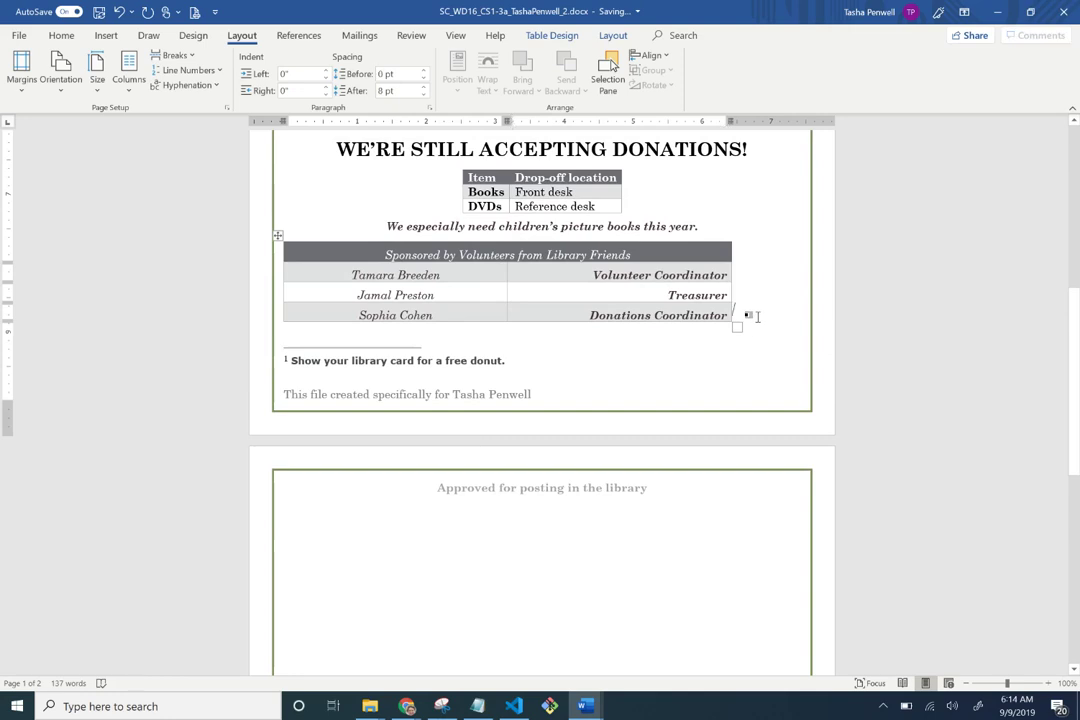
pyautogui.press('Down')
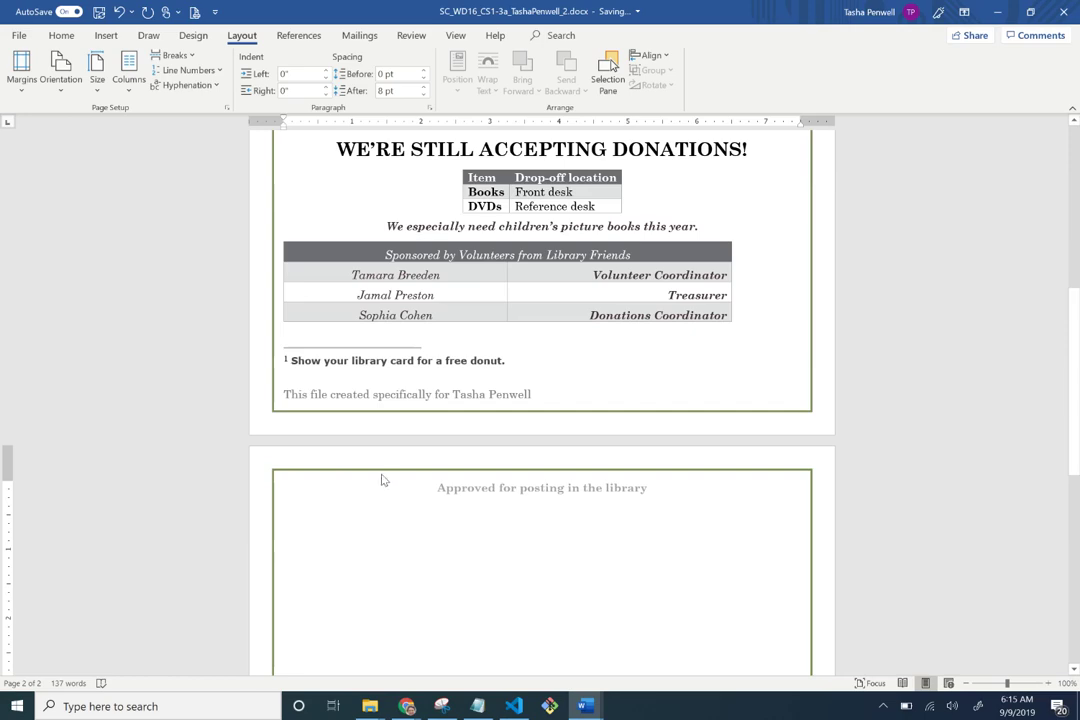
pyautogui.scroll(4, 381, 477)
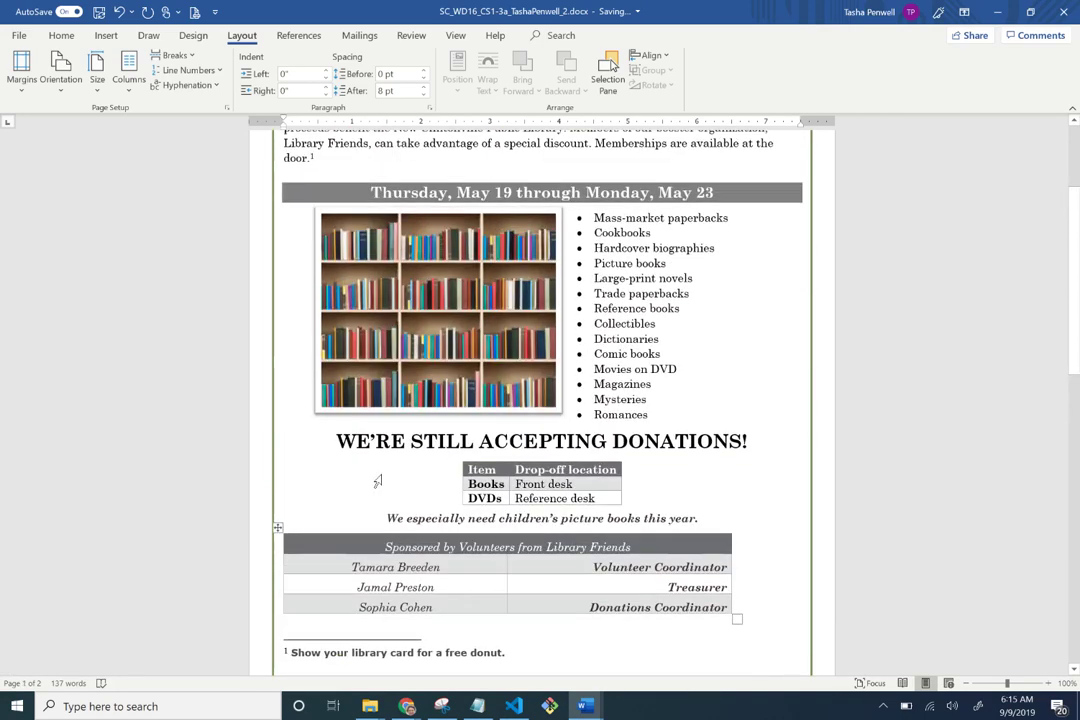
pyautogui.scroll(-5, 380, 478)
pyautogui.scroll(1, 378, 480)
pyautogui.scroll(3, 364, 503)
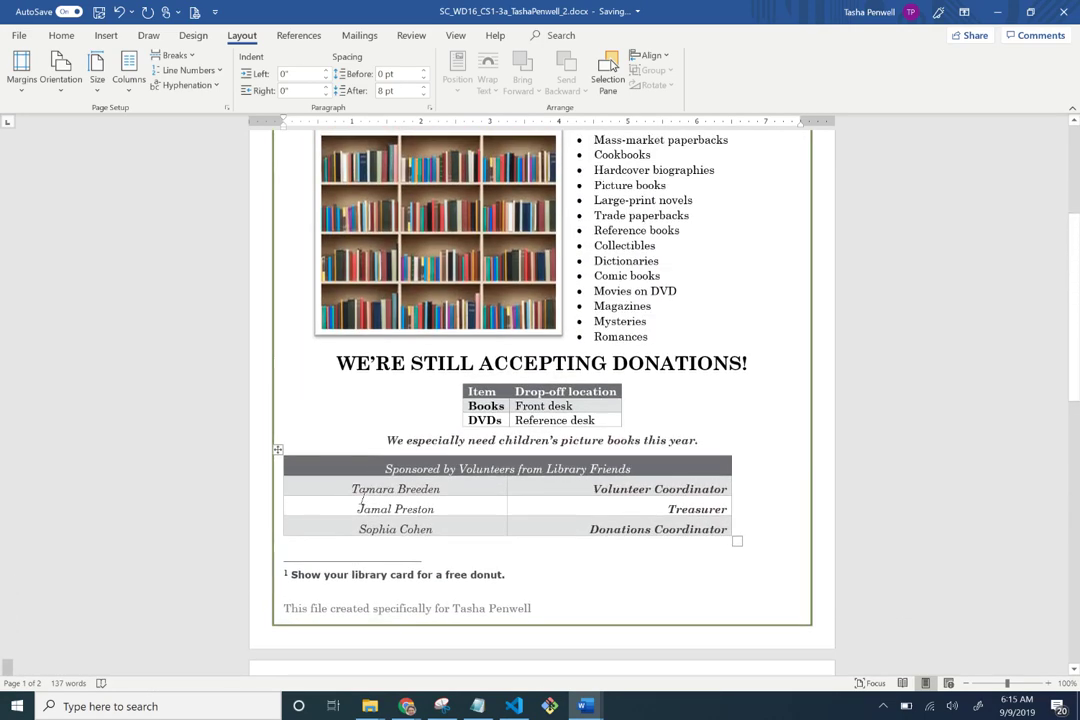
pyautogui.scroll(3, 344, 442)
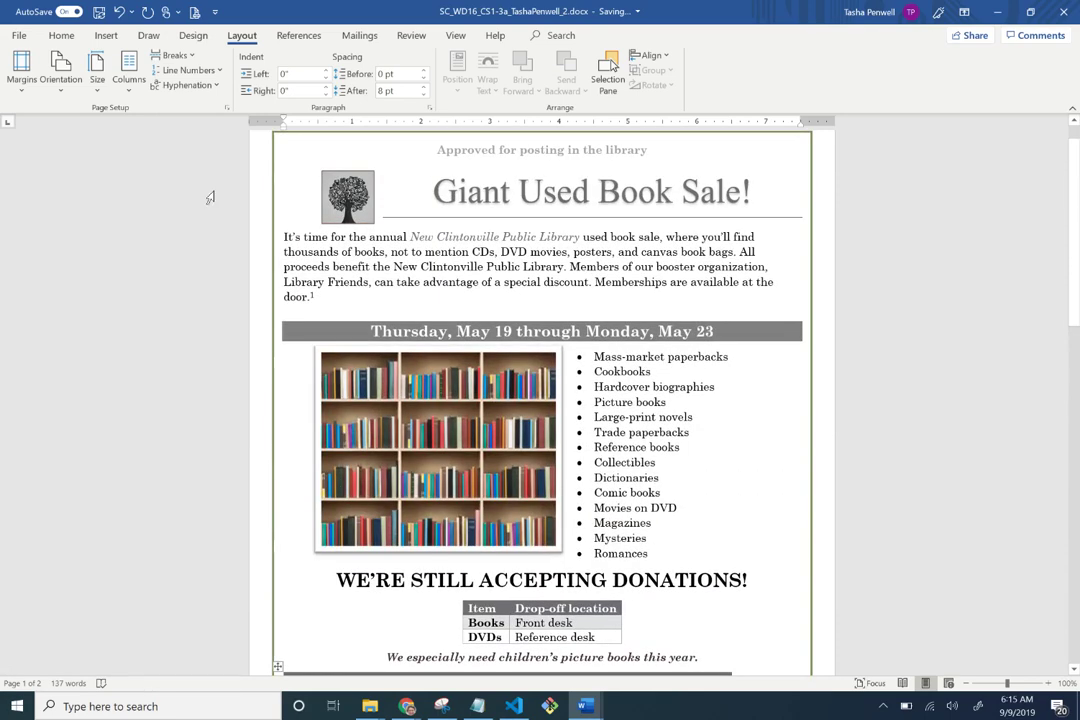
# Apply the Last Custom margin preset and check the title area.
pyautogui.click(25, 95)
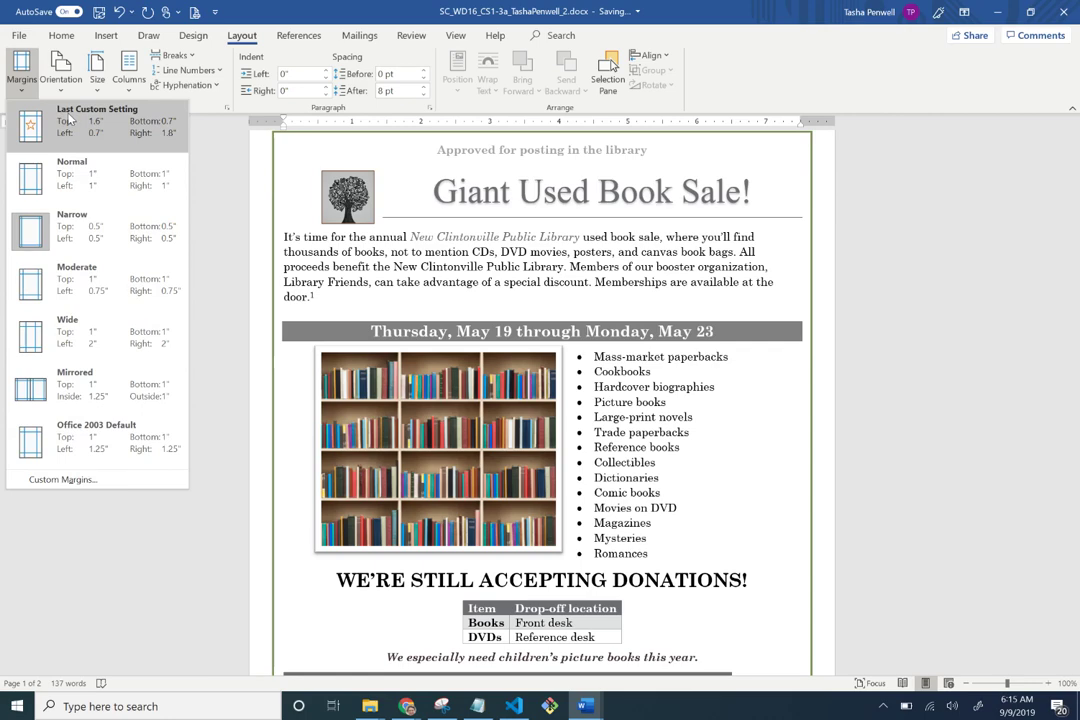
pyautogui.click(70, 117)
pyautogui.scroll(1, 62, 100)
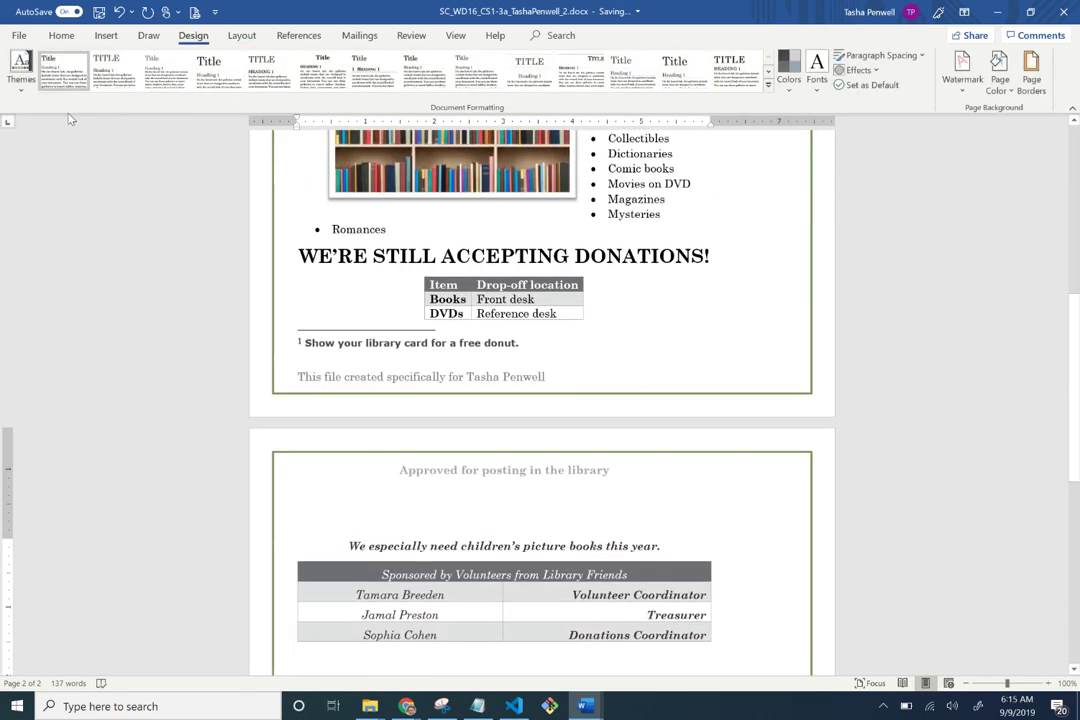
pyautogui.scroll(1, 62, 100)
pyautogui.scroll(1, 897, 293)
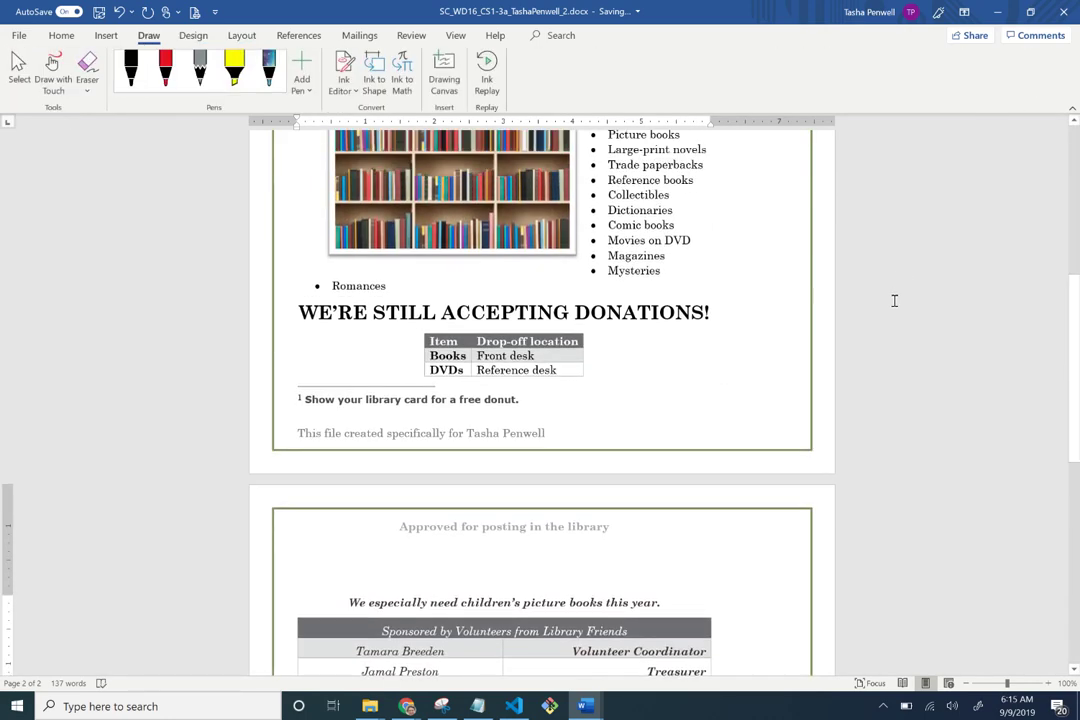
pyautogui.scroll(7, 894, 300)
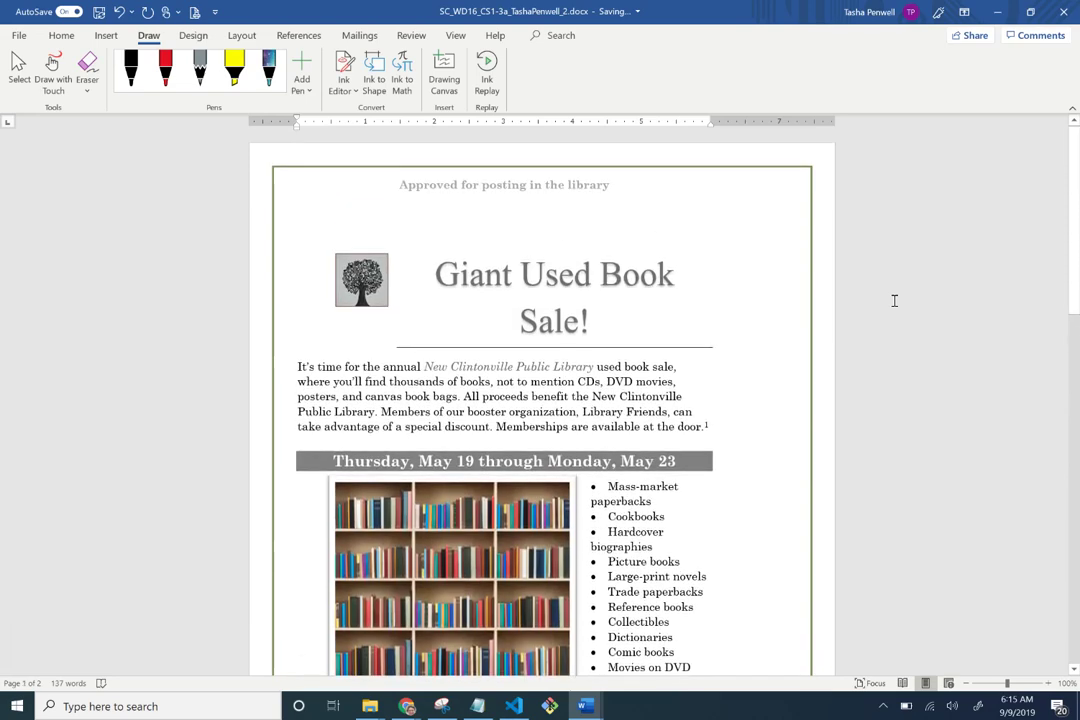
pyautogui.click(726, 238)
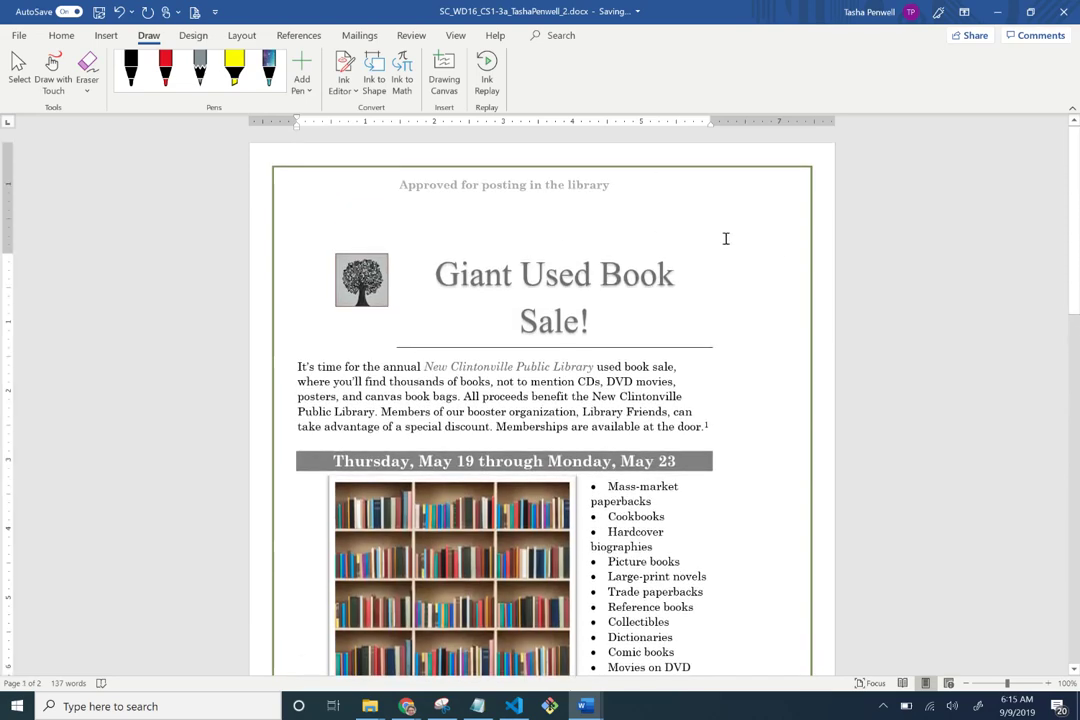
pyautogui.scroll(-4, 780, 239)
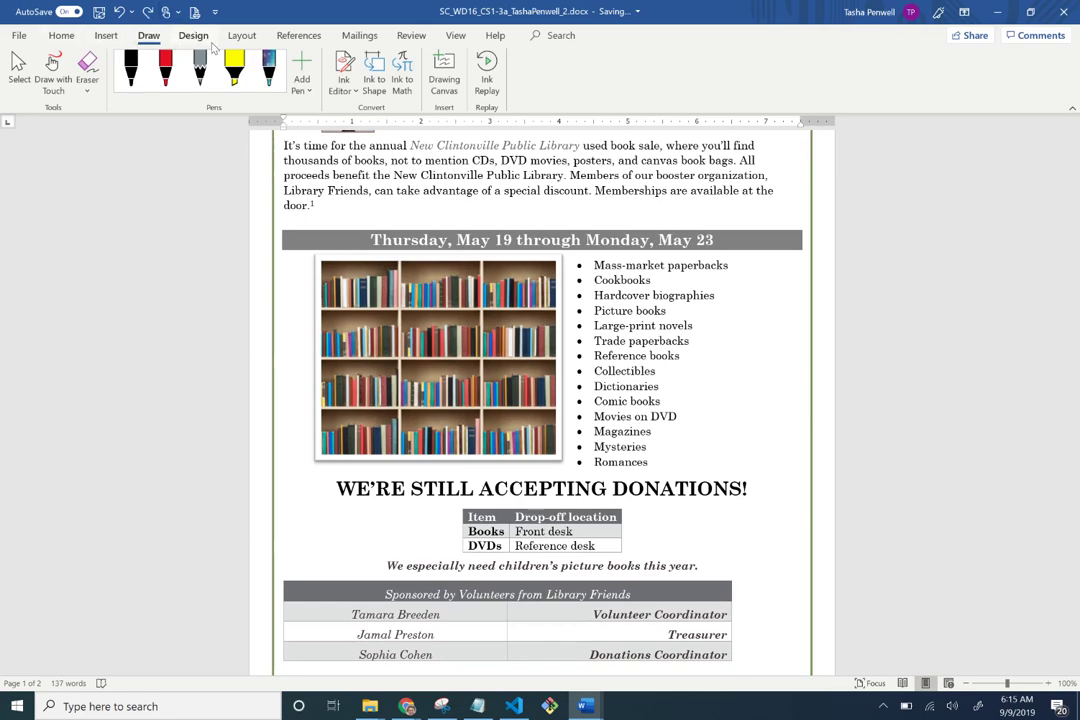
# Set custom margins of 0.7 inch left and 0.6 inch right in Page Setup.
pyautogui.click(236, 42)
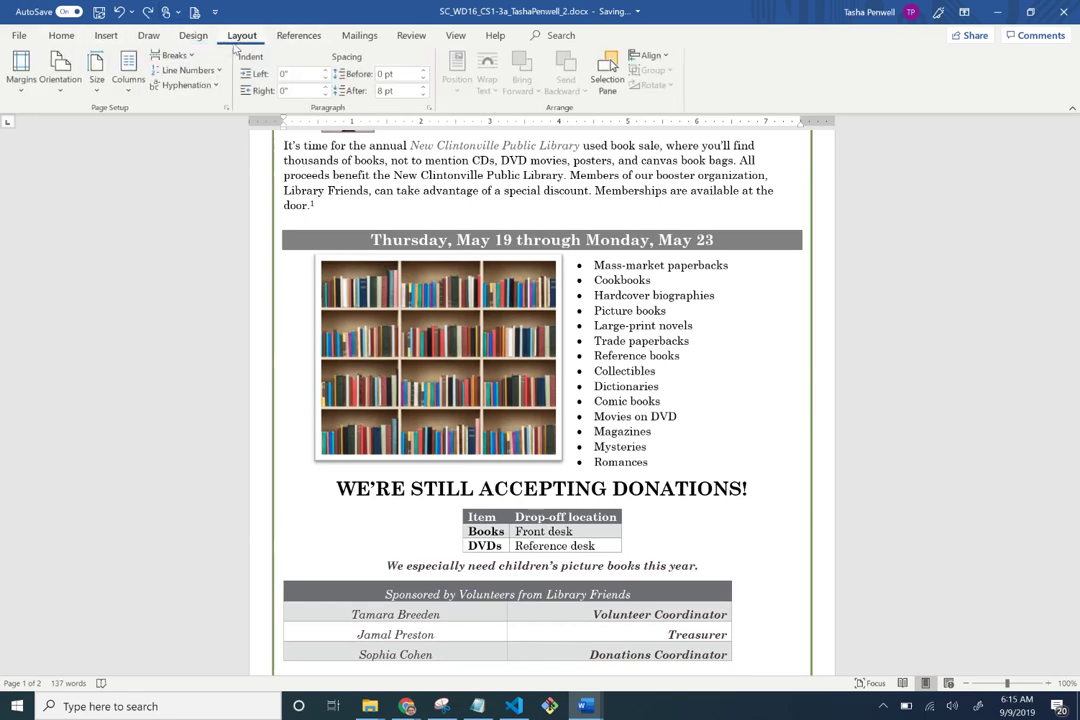
pyautogui.click(23, 86)
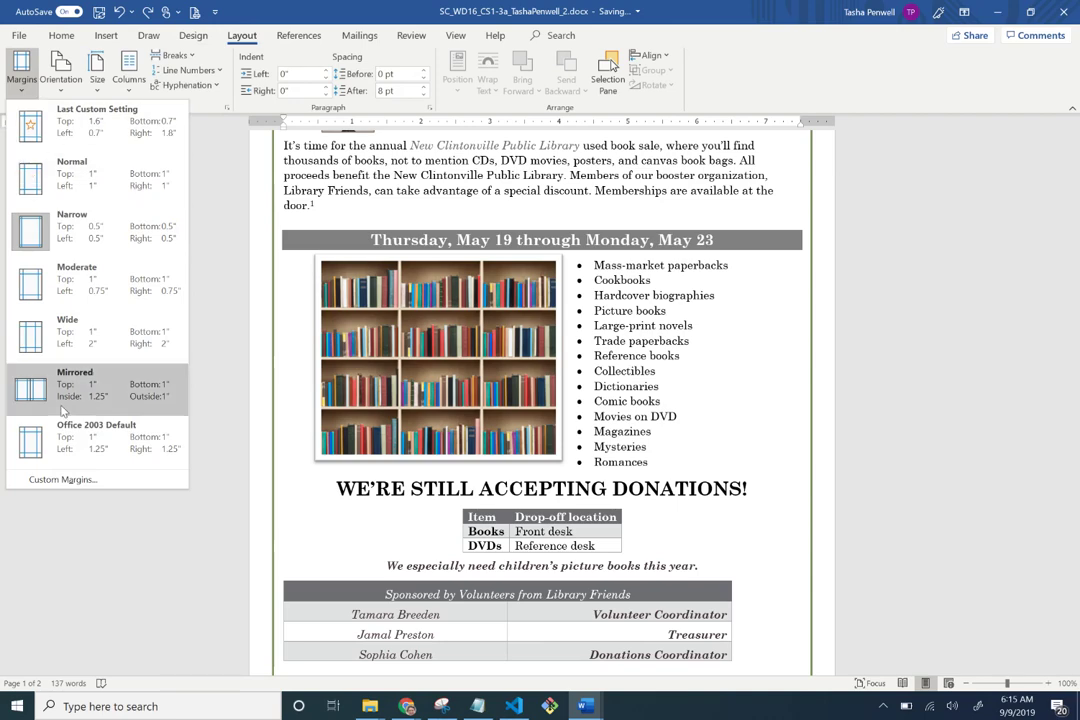
pyautogui.click(68, 480)
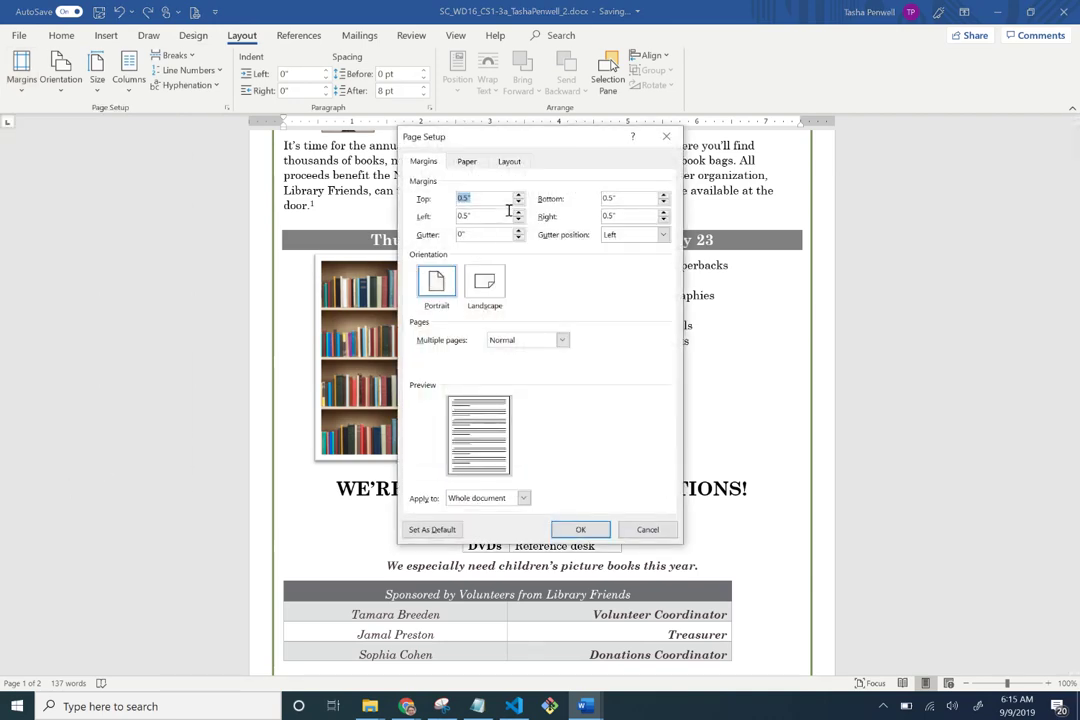
pyautogui.click(663, 214)
pyautogui.click(518, 213)
pyautogui.click(518, 213)
pyautogui.click(580, 529)
pyautogui.scroll(-3, 832, 470)
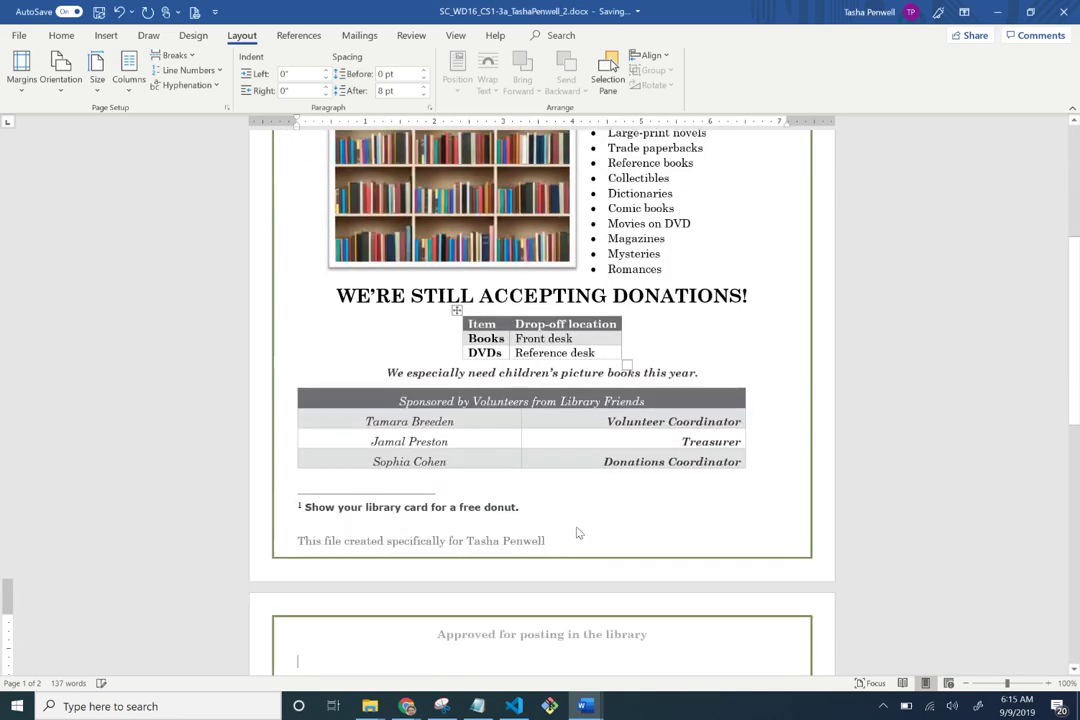
# Place the insertion point at the end of the footnote to remove the blank second page.
pyautogui.scroll(-2, 943, 450)
pyautogui.scroll(8, 943, 450)
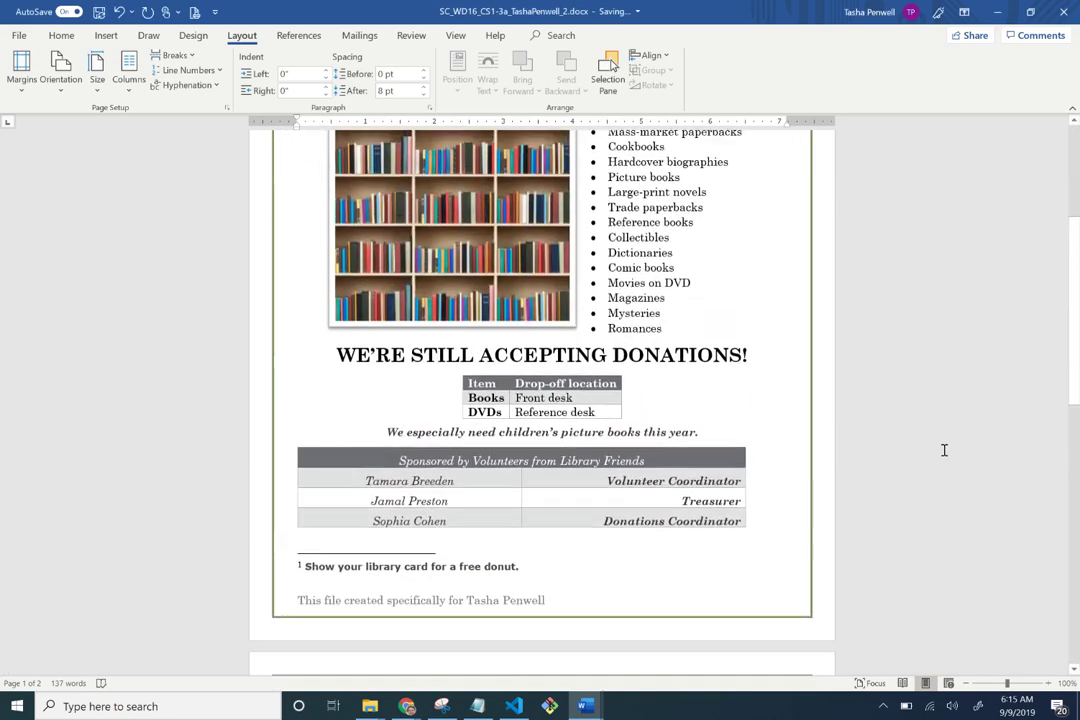
pyautogui.scroll(-8, 943, 450)
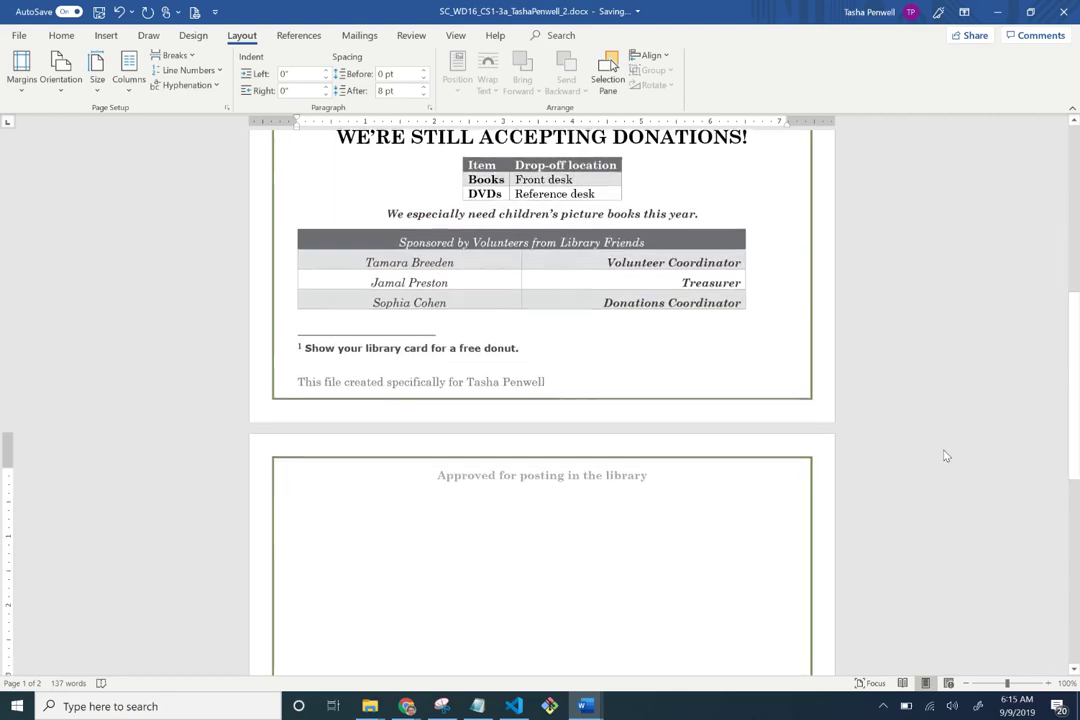
pyautogui.scroll(3, 943, 450)
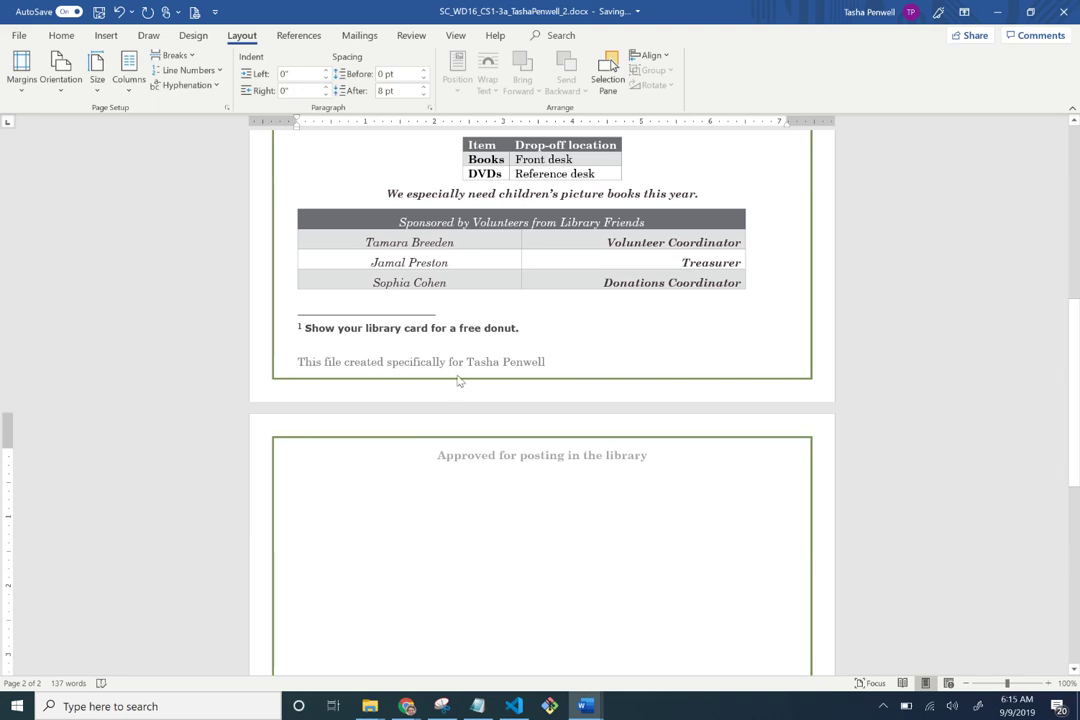
pyautogui.click(549, 335)
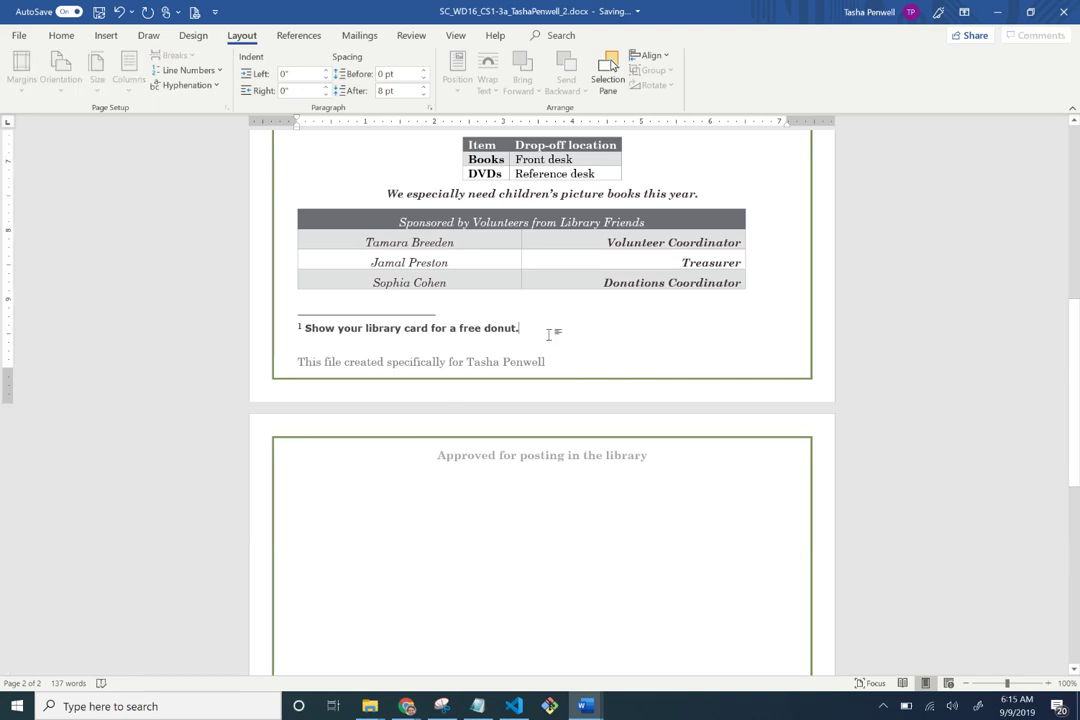
# Check that the flyer is now a single page and place the cursor in the volunteers table.
pyautogui.scroll(3, 549, 335)
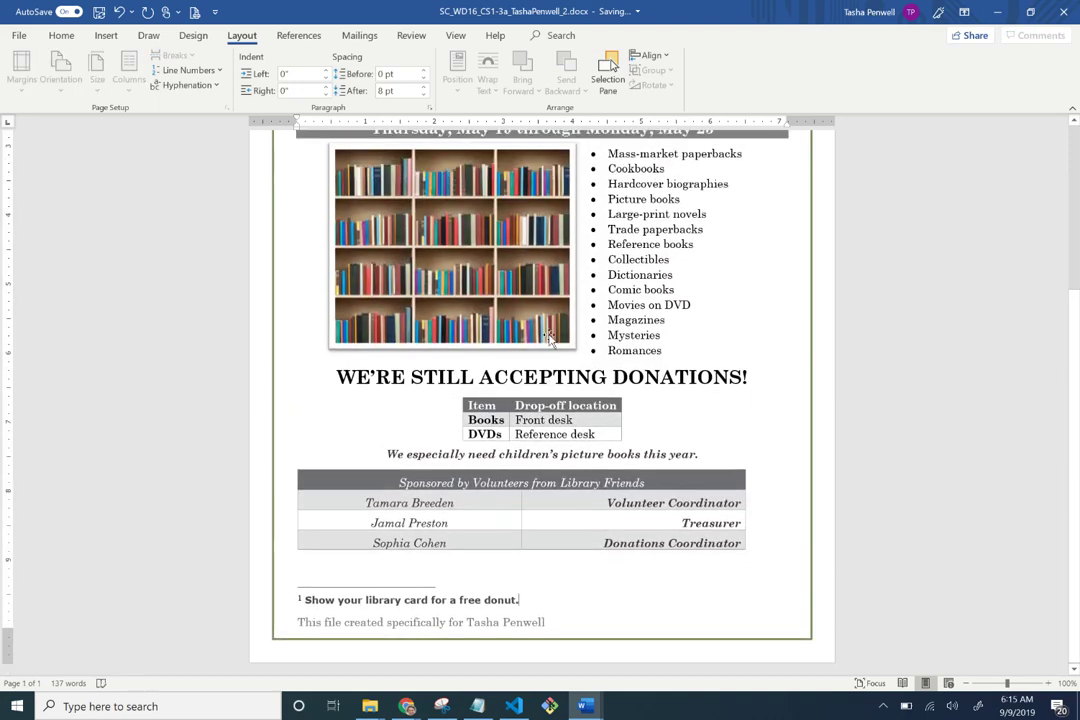
pyautogui.scroll(3, 549, 335)
pyautogui.scroll(-3, 549, 335)
pyautogui.scroll(3, 549, 335)
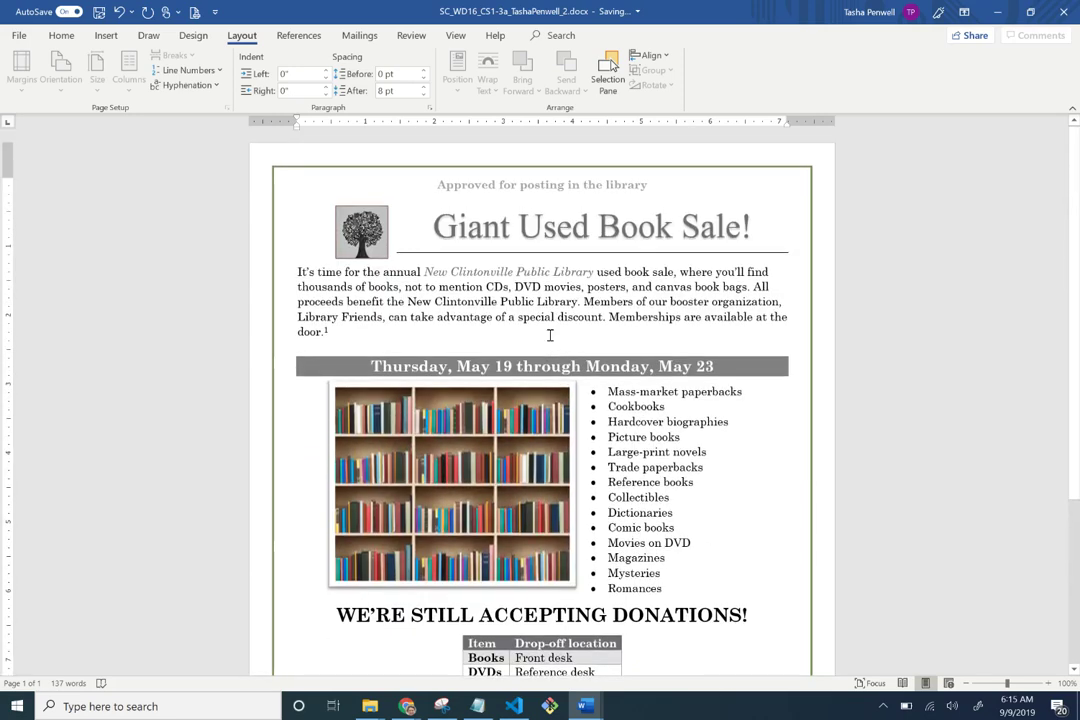
pyautogui.scroll(-3, 549, 335)
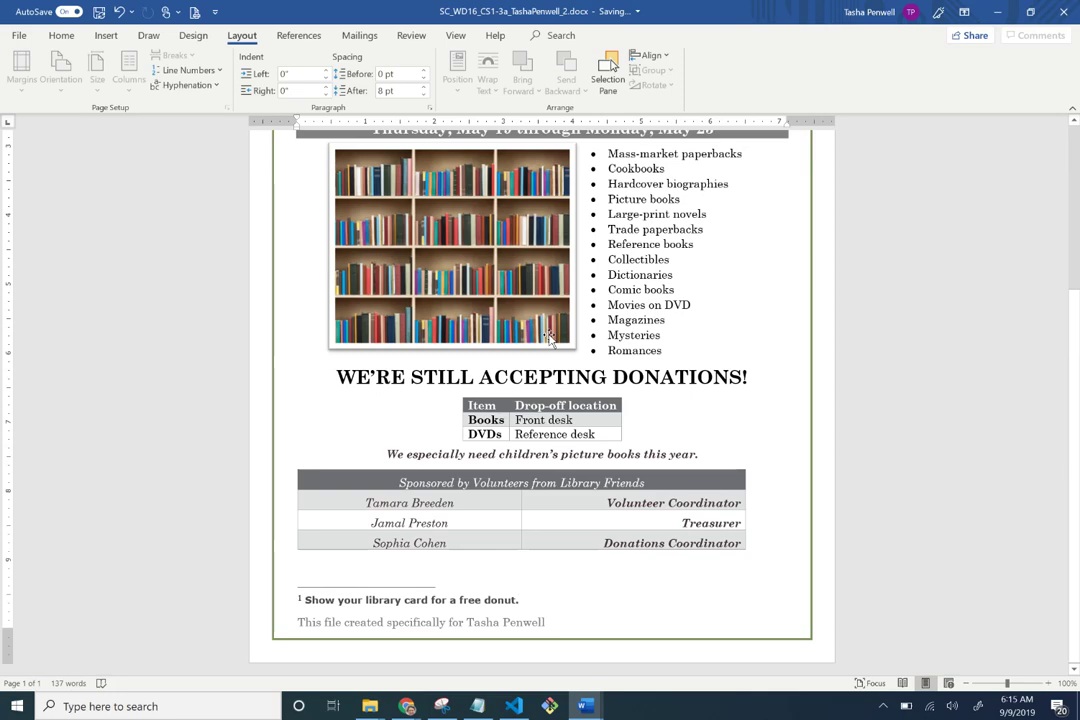
pyautogui.scroll(1, 549, 335)
pyautogui.click(676, 548)
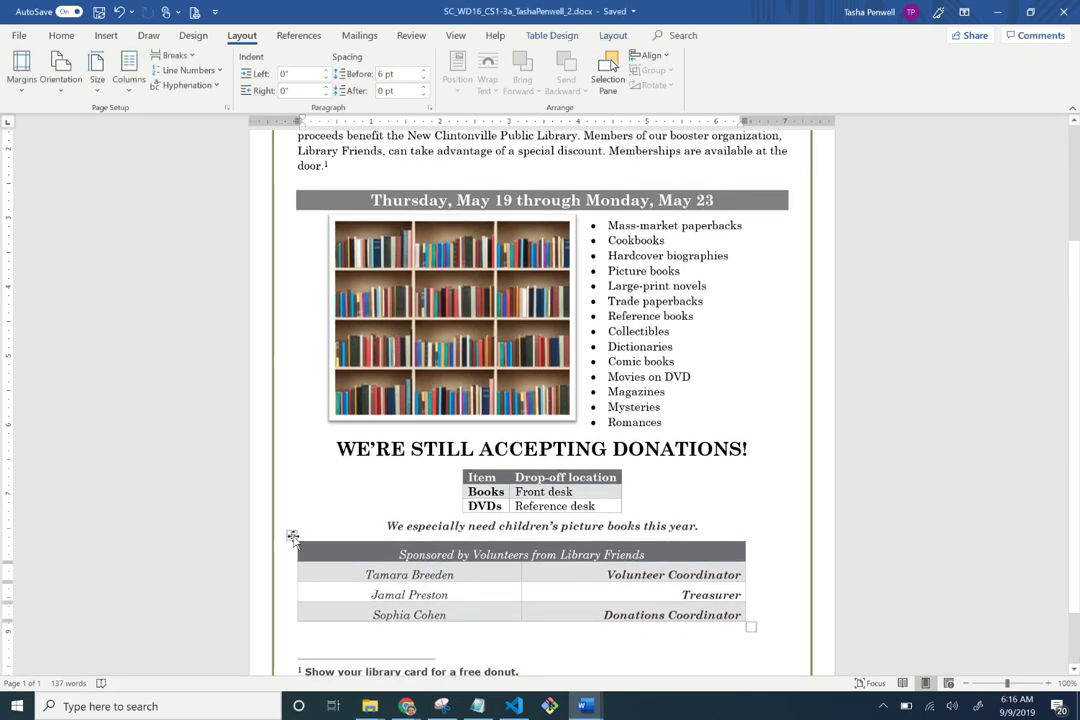
# Select the Sponsored by Volunteers from Library Friends table, apply Center alignment, and review the flyer.
pyautogui.click(291, 537)
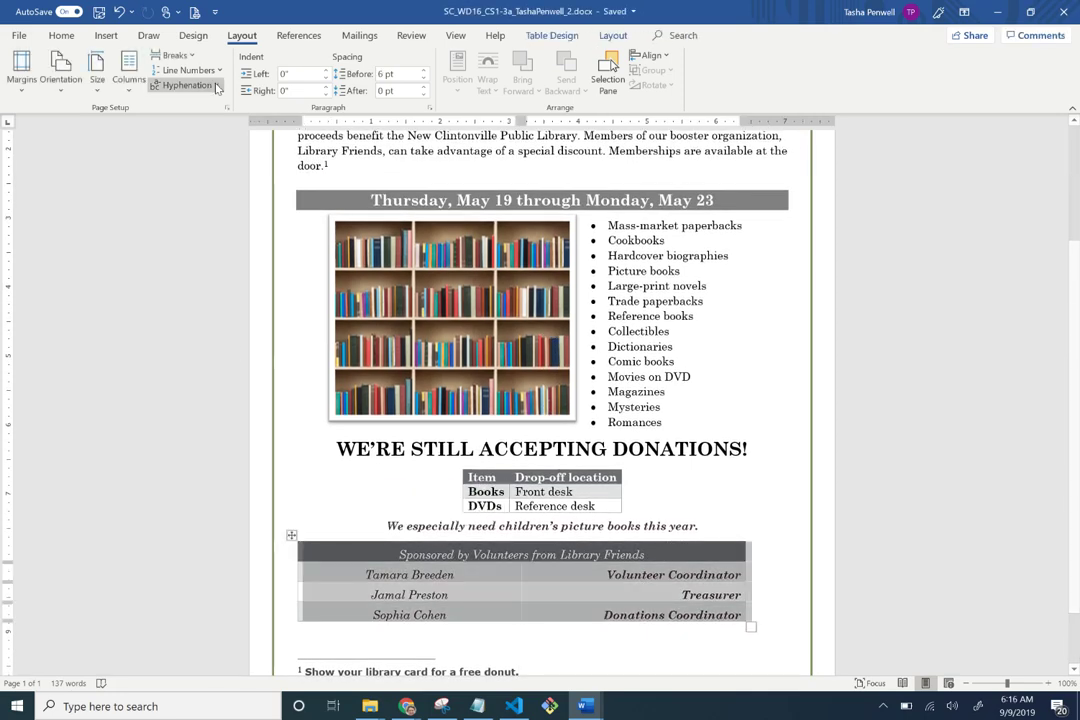
pyautogui.click(58, 40)
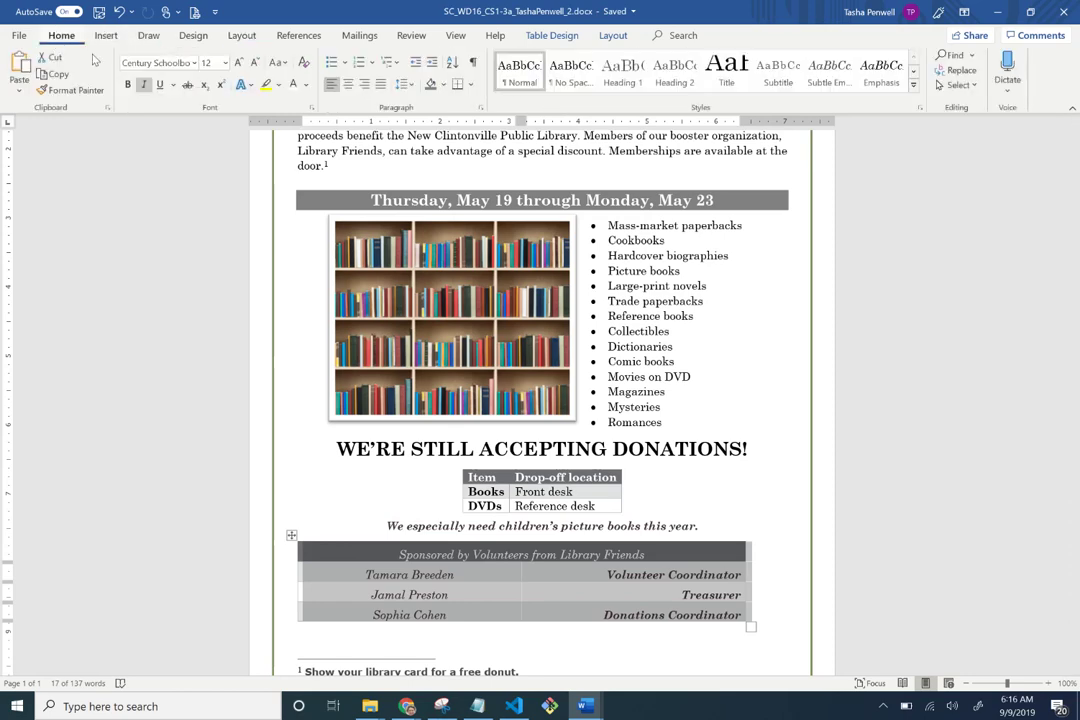
pyautogui.click(349, 88)
pyautogui.click(918, 403)
pyautogui.scroll(-1, 921, 404)
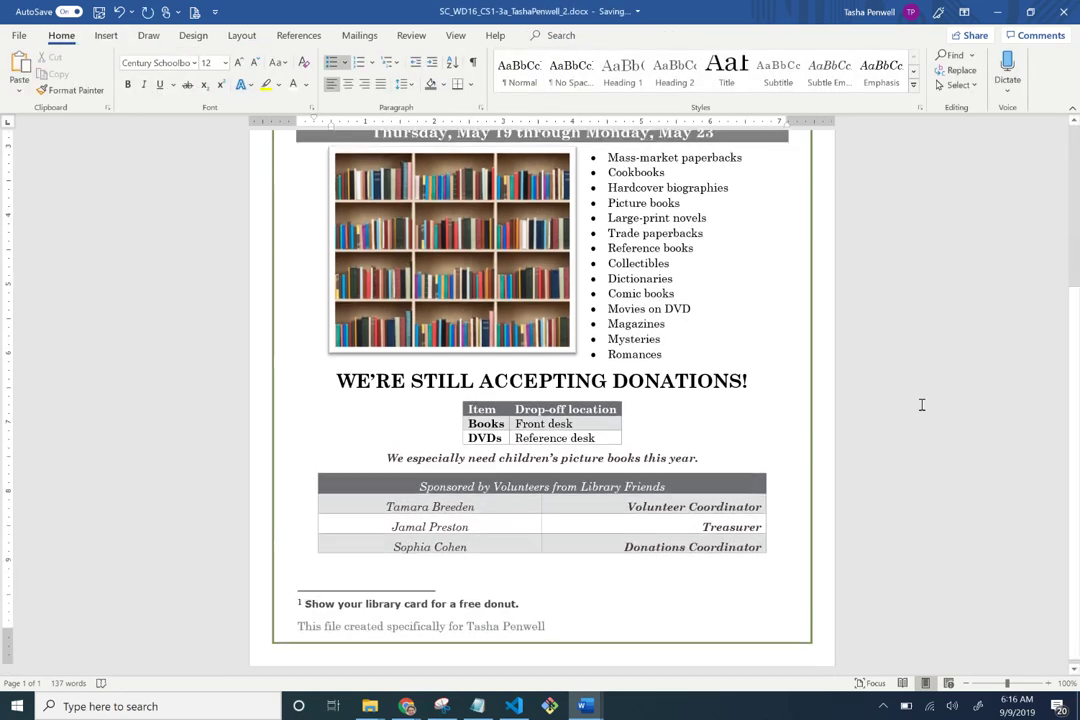
pyautogui.scroll(3, 921, 404)
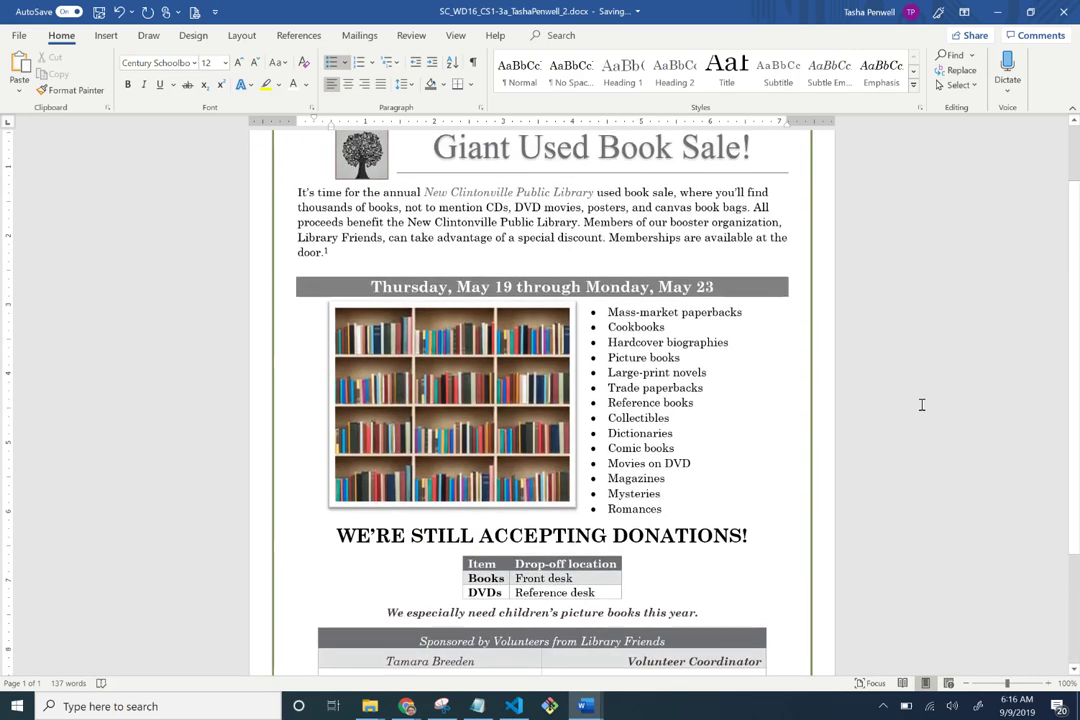
pyautogui.scroll(1, 921, 404)
pyautogui.scroll(-4, 921, 404)
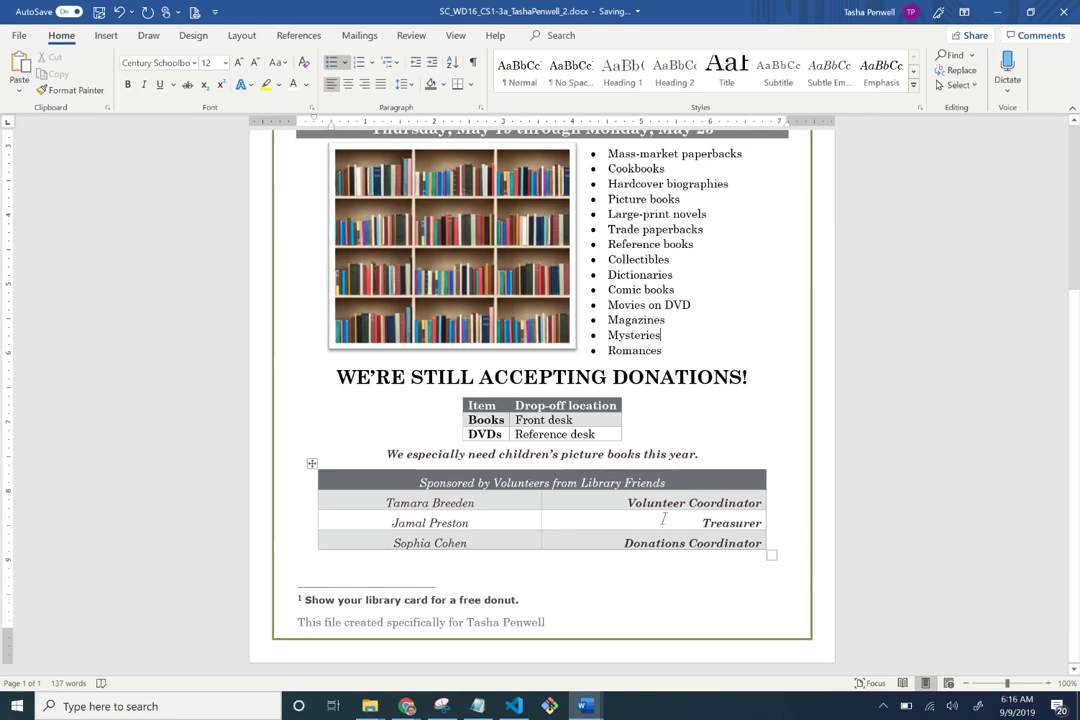
pyautogui.scroll(4, 716, 593)
pyautogui.scroll(1, 716, 593)
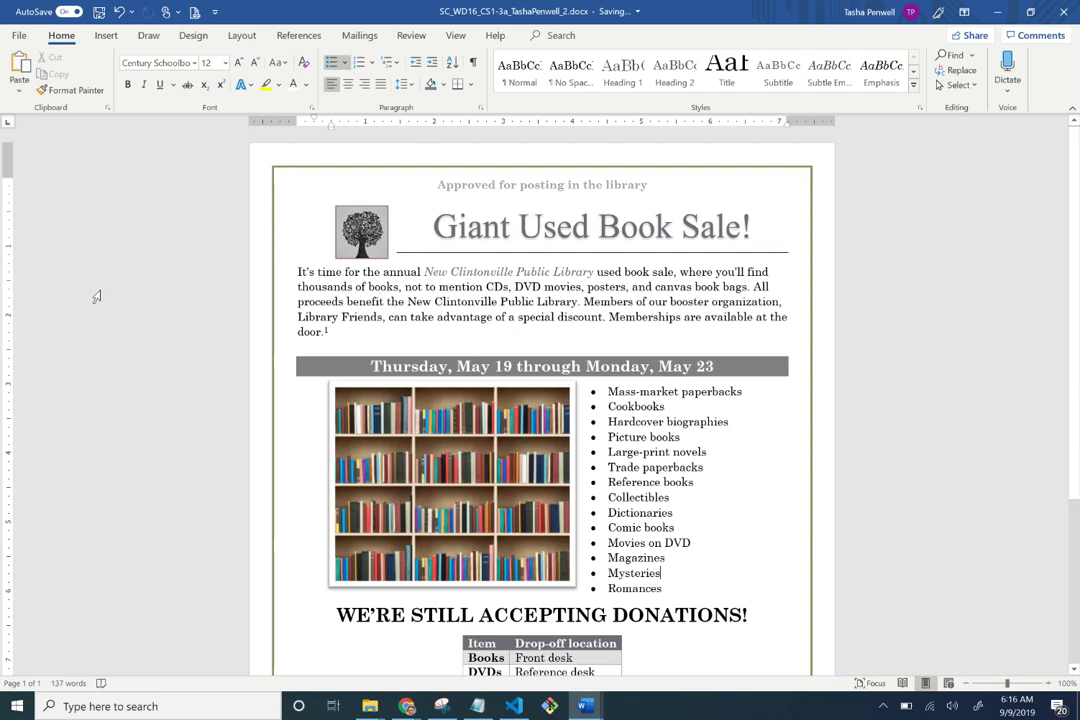
# Confirm in File Info that the flyer has no unsaved changes, then minimize Word to the browser.
pyautogui.click(20, 36)
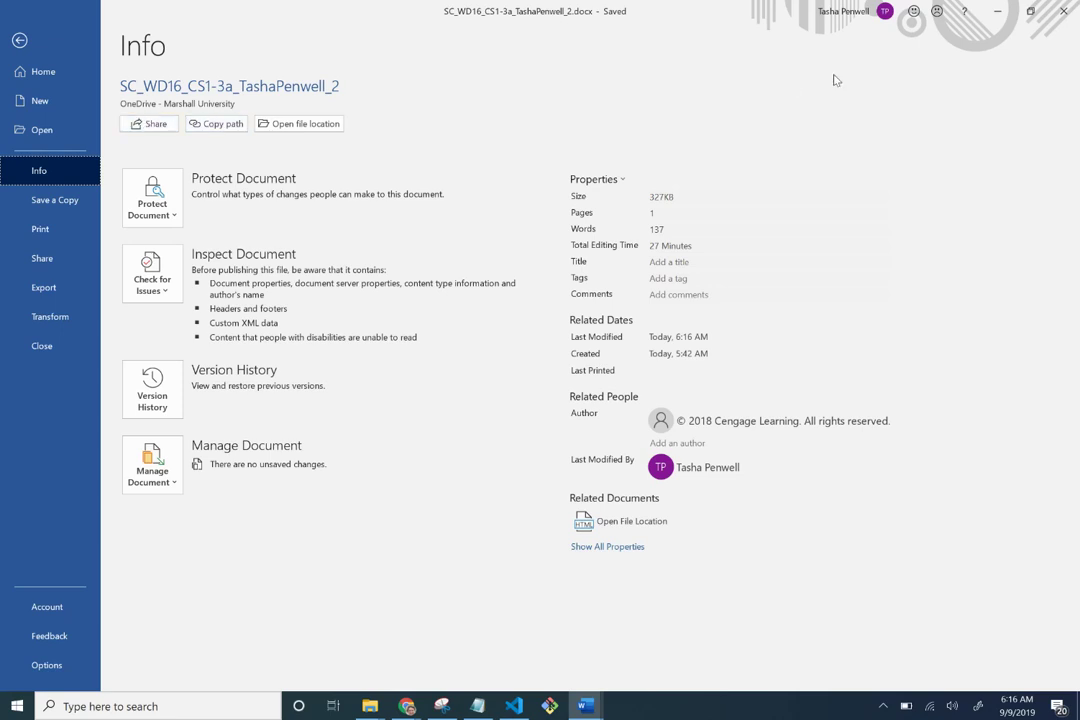
pyautogui.click(997, 11)
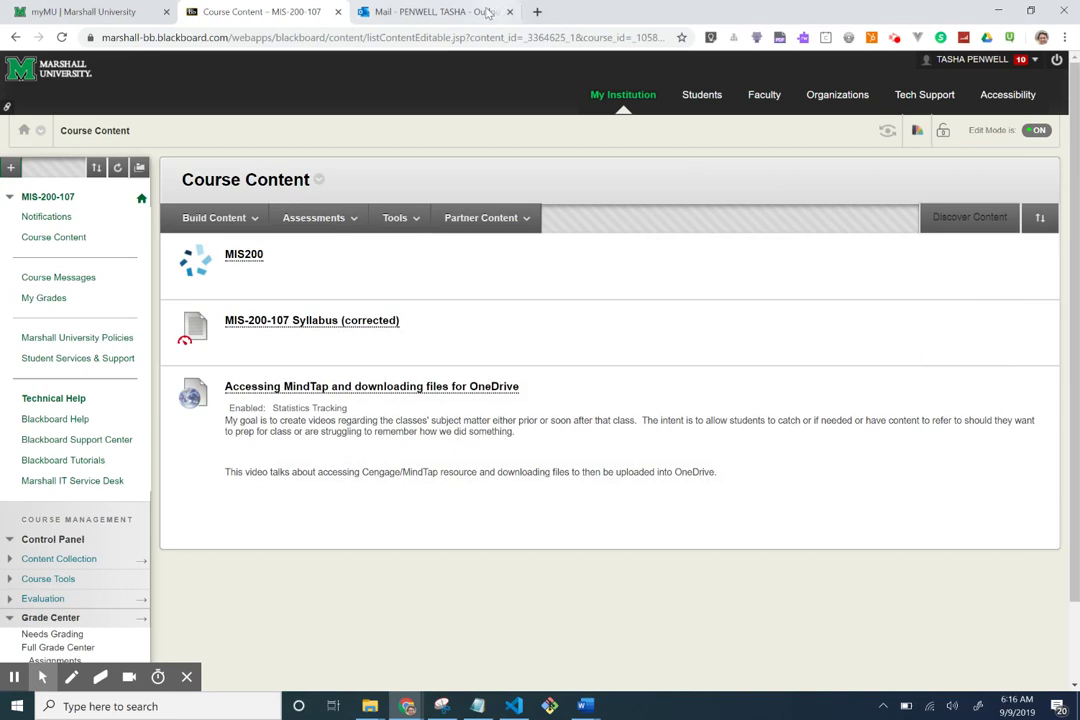
pyautogui.click(470, 11)
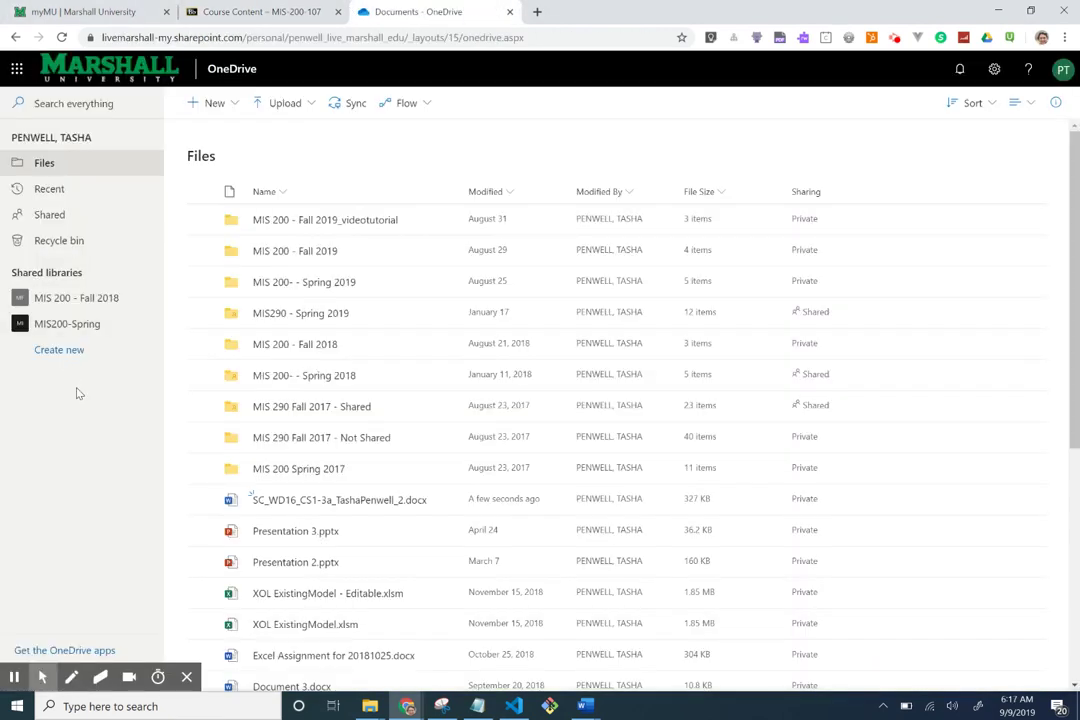
# Open the saved Giant Used Book Sale .docx from the OneDrive Files list in Word for the web.
pyautogui.click(14, 678)
pyautogui.click(14, 678)
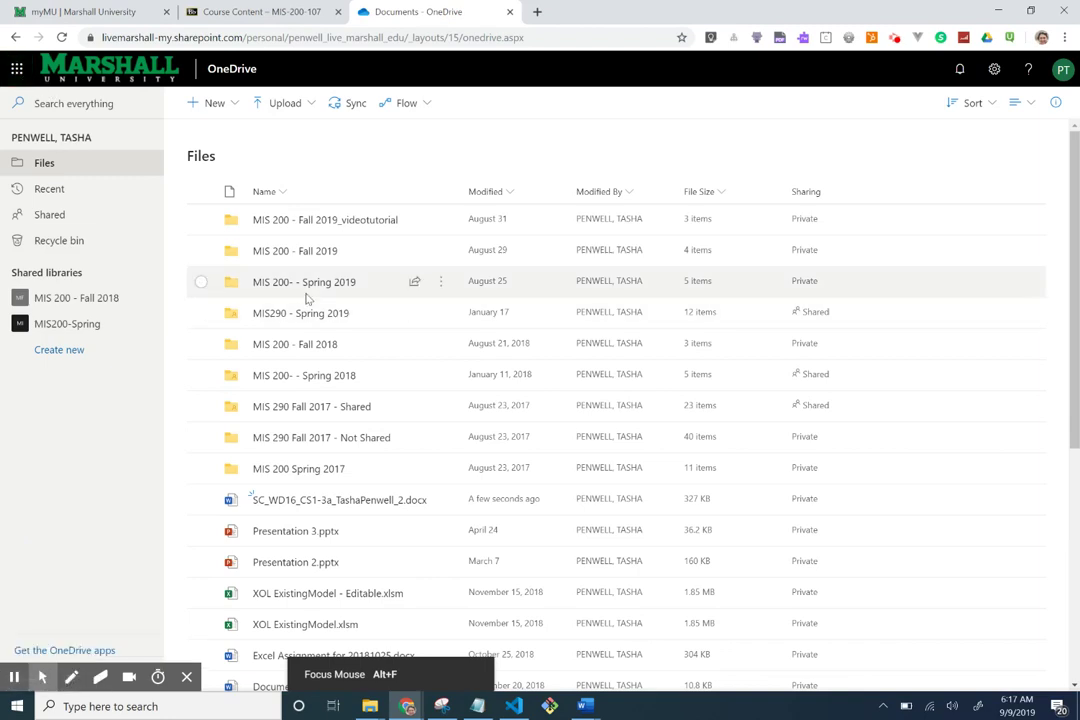
pyautogui.click(299, 506)
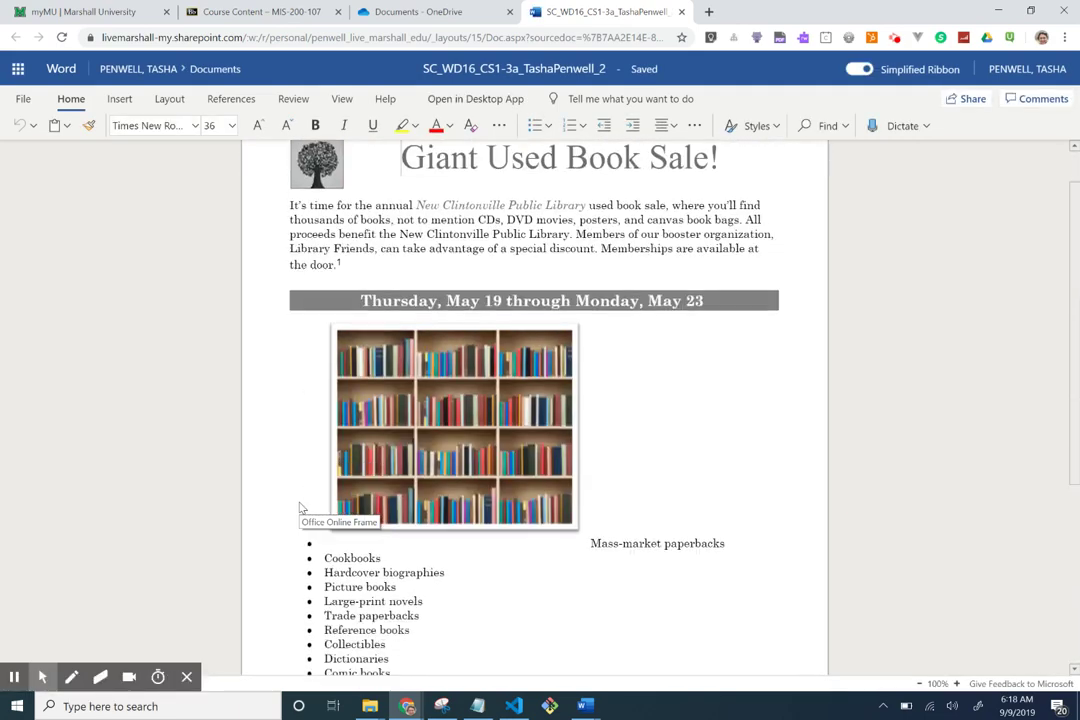
# Review the flyer in Word for the web and choose Open in Desktop App, retrying once.
pyautogui.scroll(-3, 300, 508)
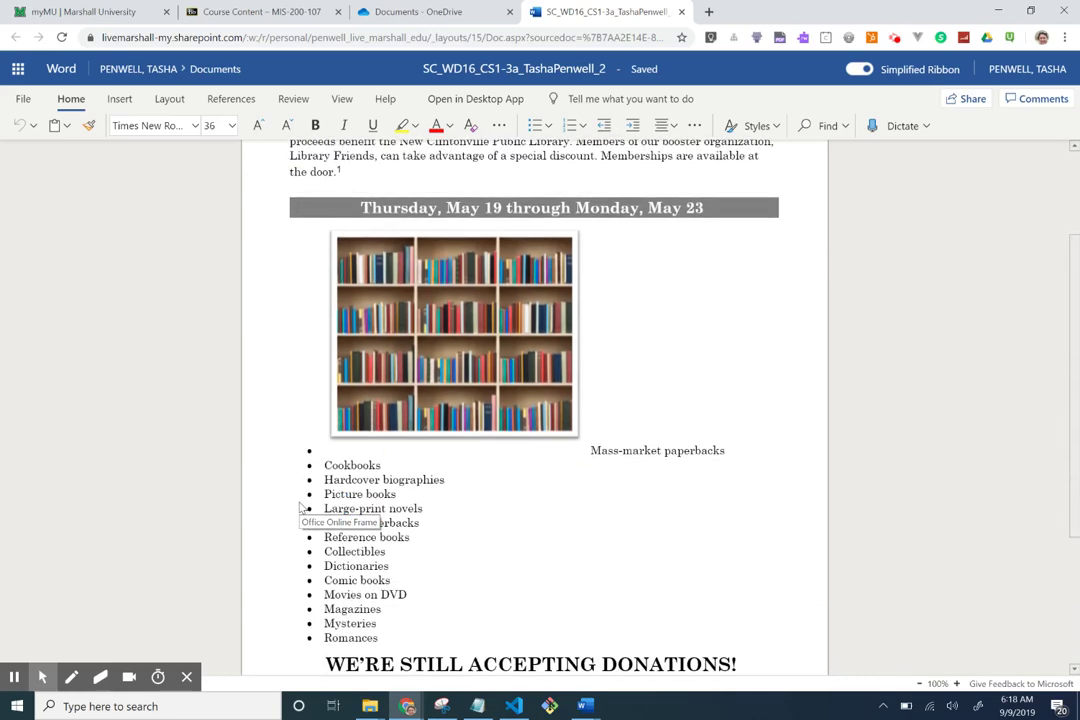
pyautogui.scroll(-3, 300, 508)
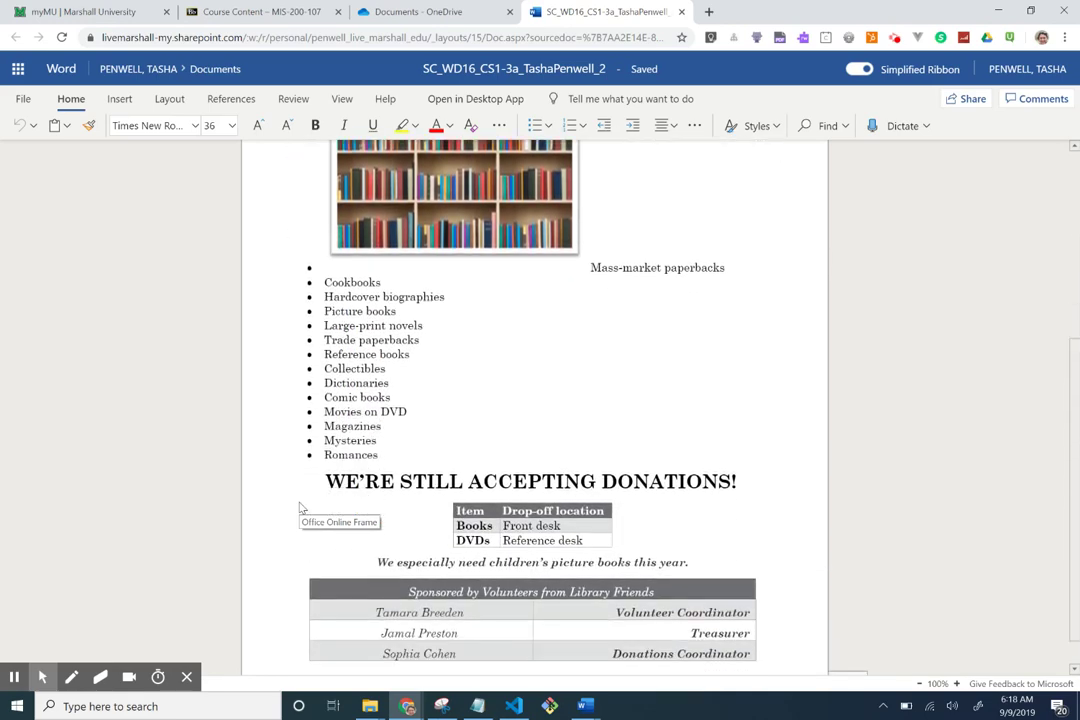
pyautogui.scroll(7, 300, 508)
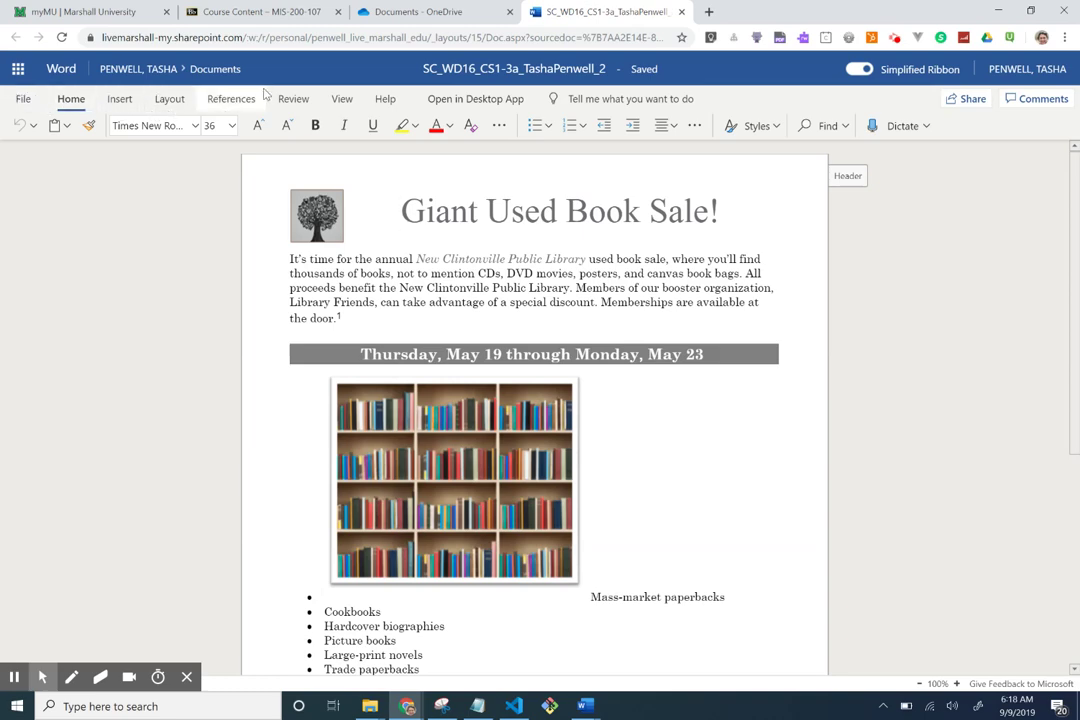
pyautogui.click(487, 103)
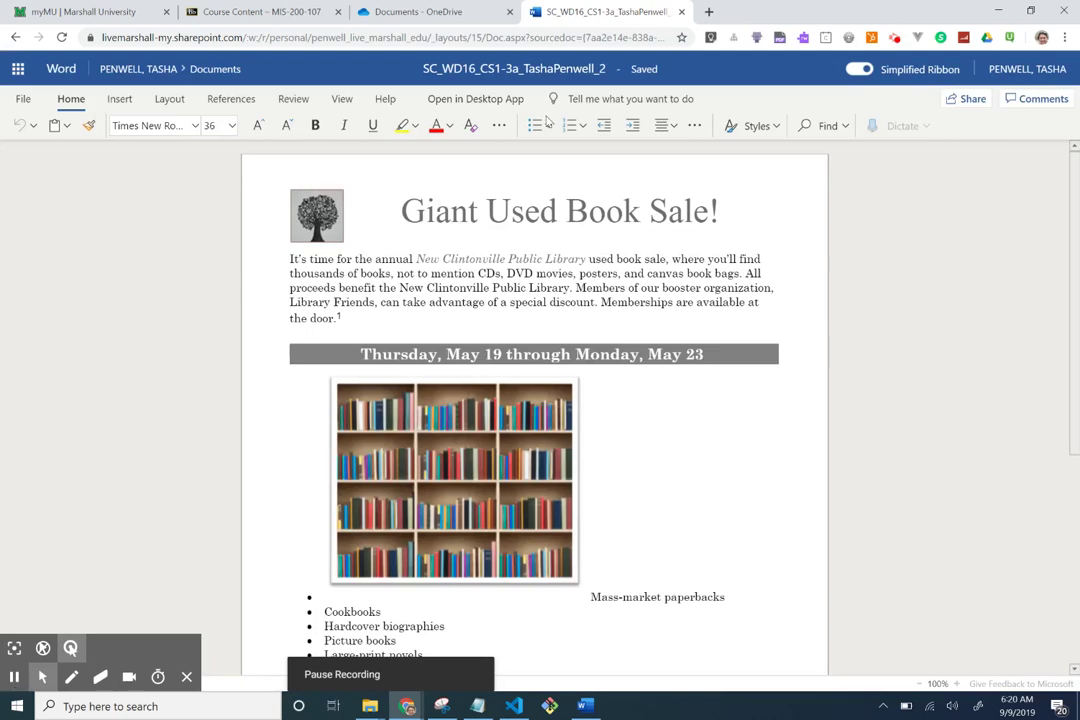
pyautogui.click(499, 103)
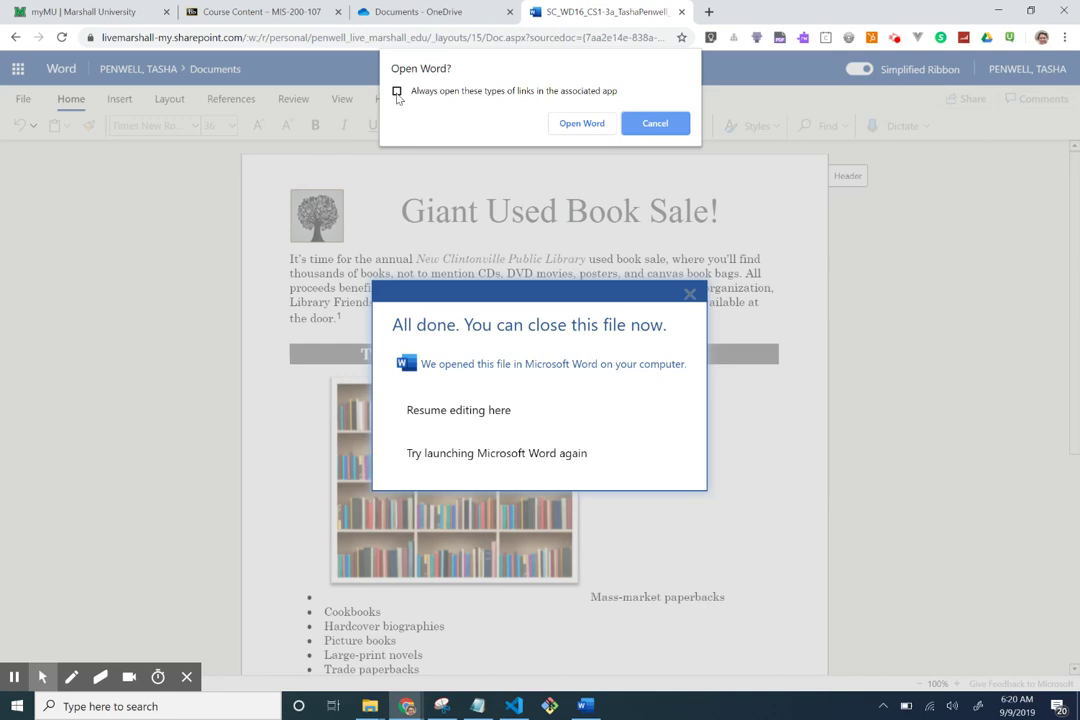
# Allow these links to always open, and launch the flyer in desktop Word.
pyautogui.click(397, 91)
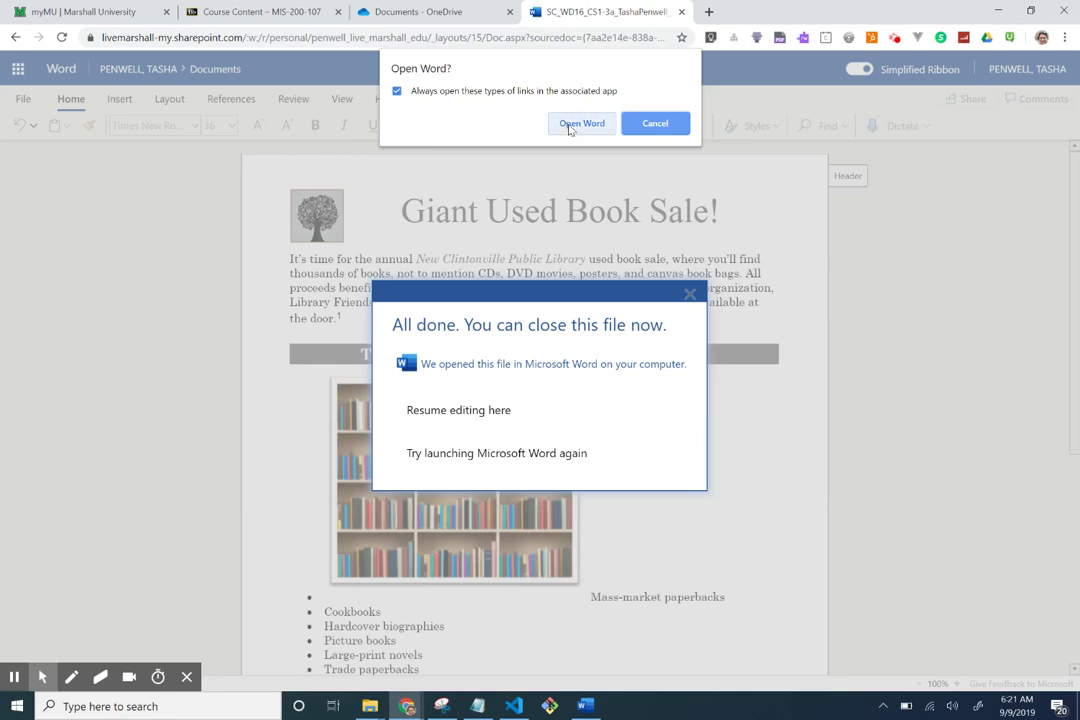
pyautogui.click(581, 123)
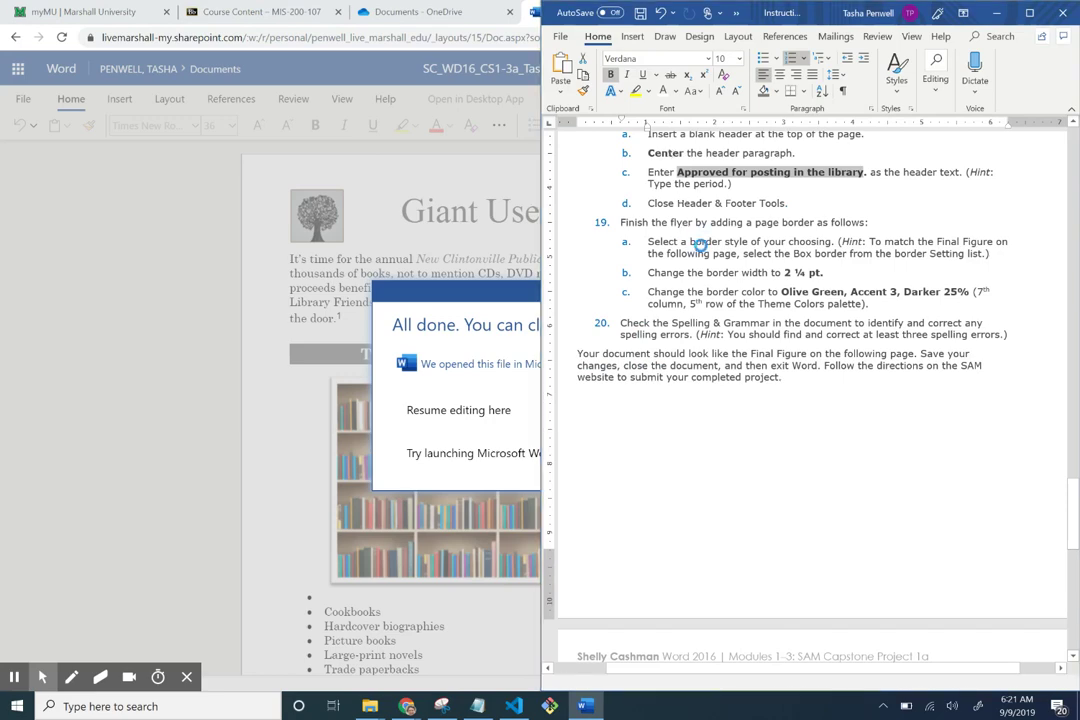
pyautogui.scroll(-7, 610, 362)
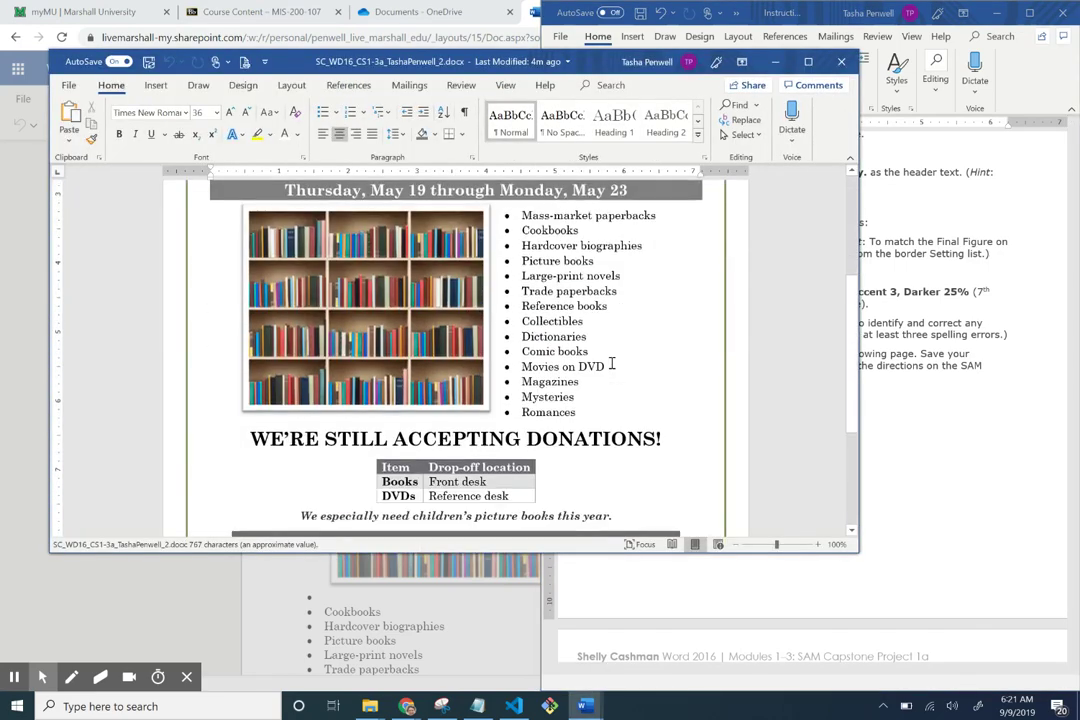
pyautogui.scroll(5, 610, 362)
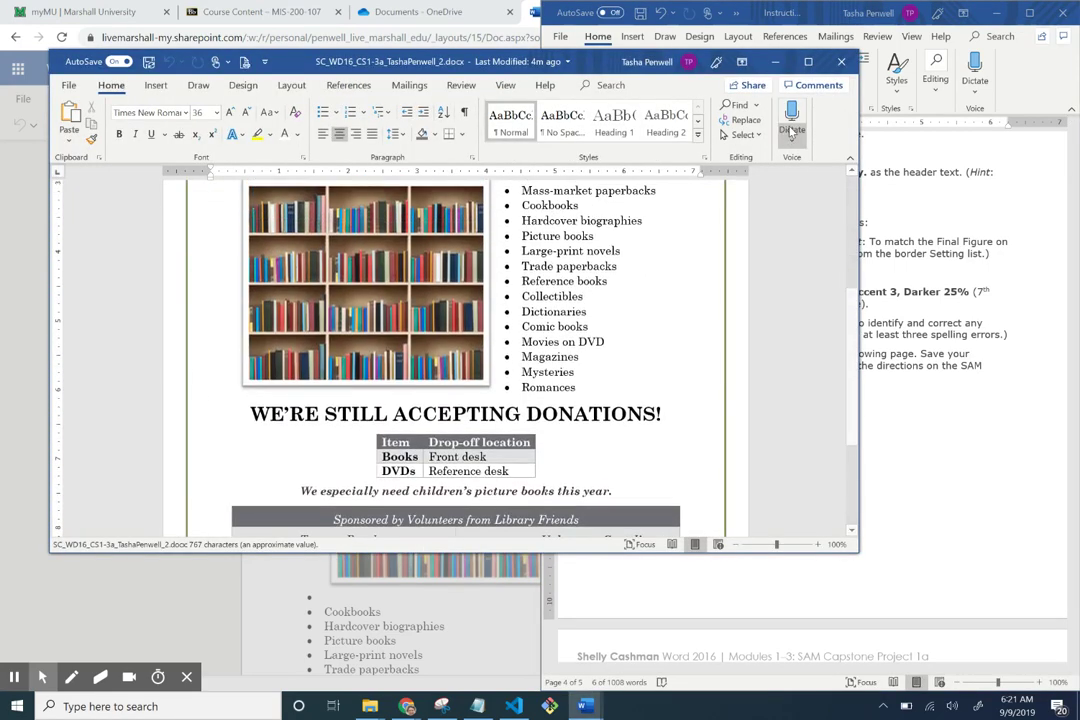
# Minimize desktop Word and resume editing the flyer in Word for the web.
pyautogui.click(775, 61)
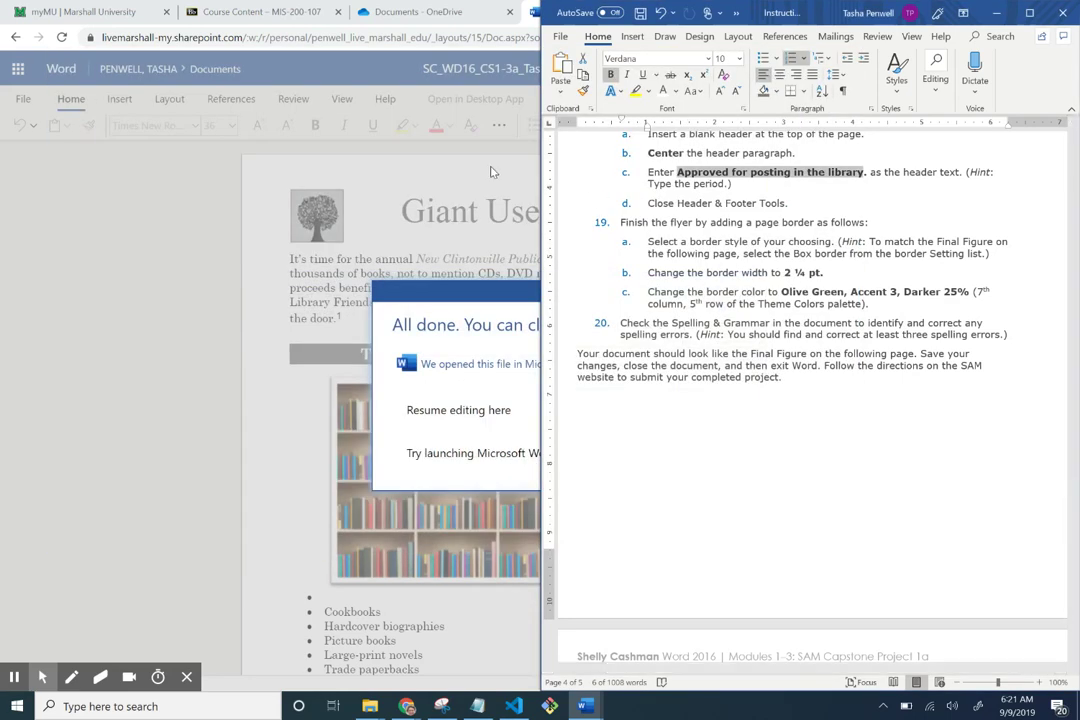
pyautogui.click(494, 169)
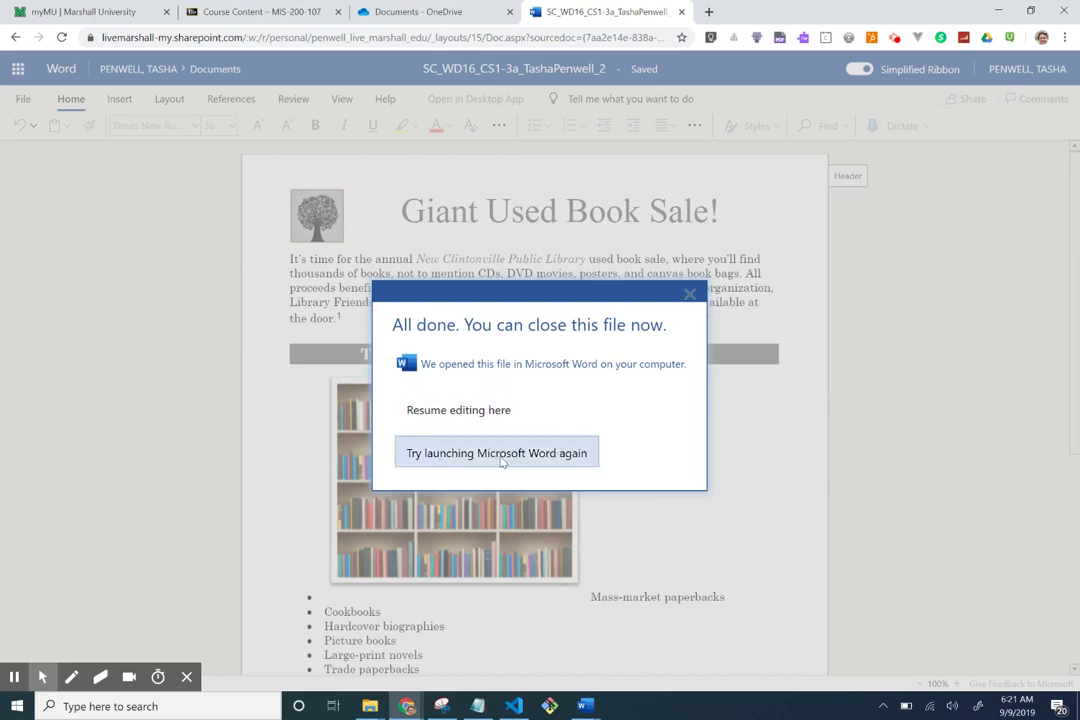
pyautogui.click(434, 418)
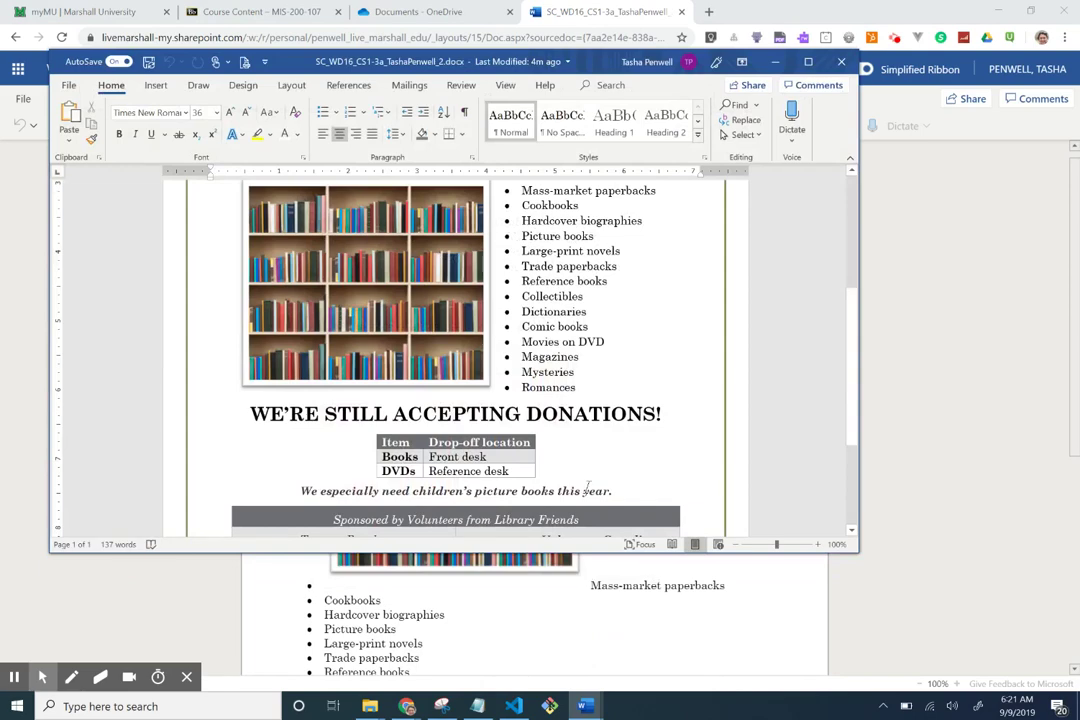
# Return to Word for the web and place the cursor after Mass-market paperbacks.
pyautogui.scroll(3, 591, 463)
pyautogui.scroll(2, 591, 463)
pyautogui.scroll(-2, 591, 463)
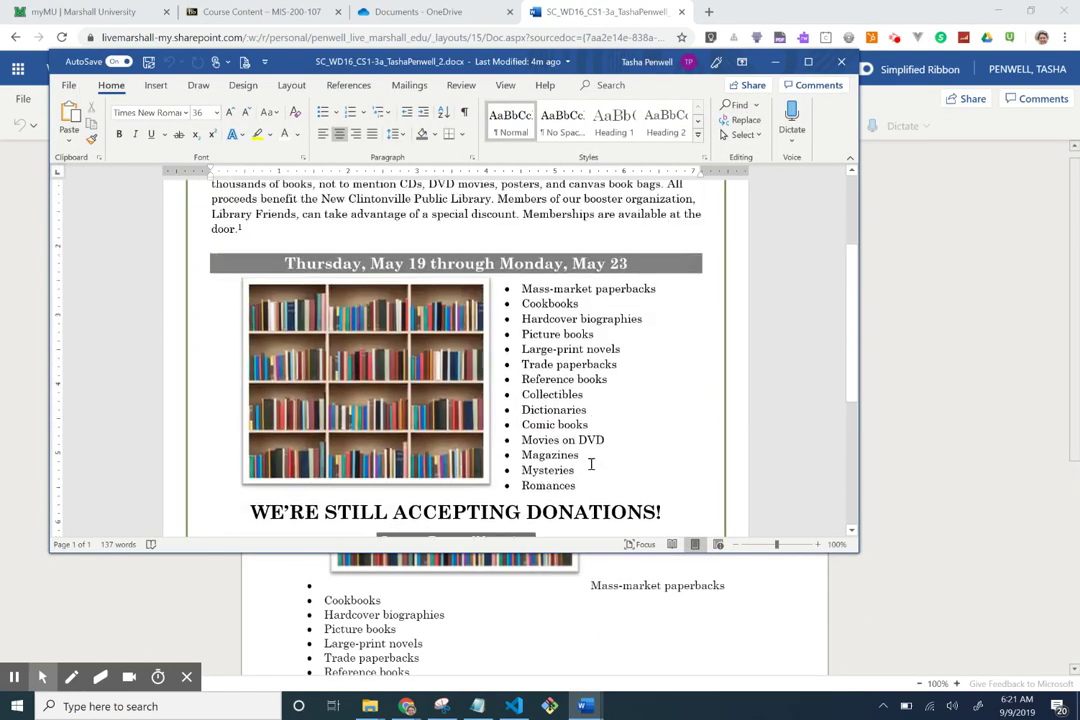
pyautogui.scroll(2, 591, 463)
pyautogui.scroll(-3, 591, 463)
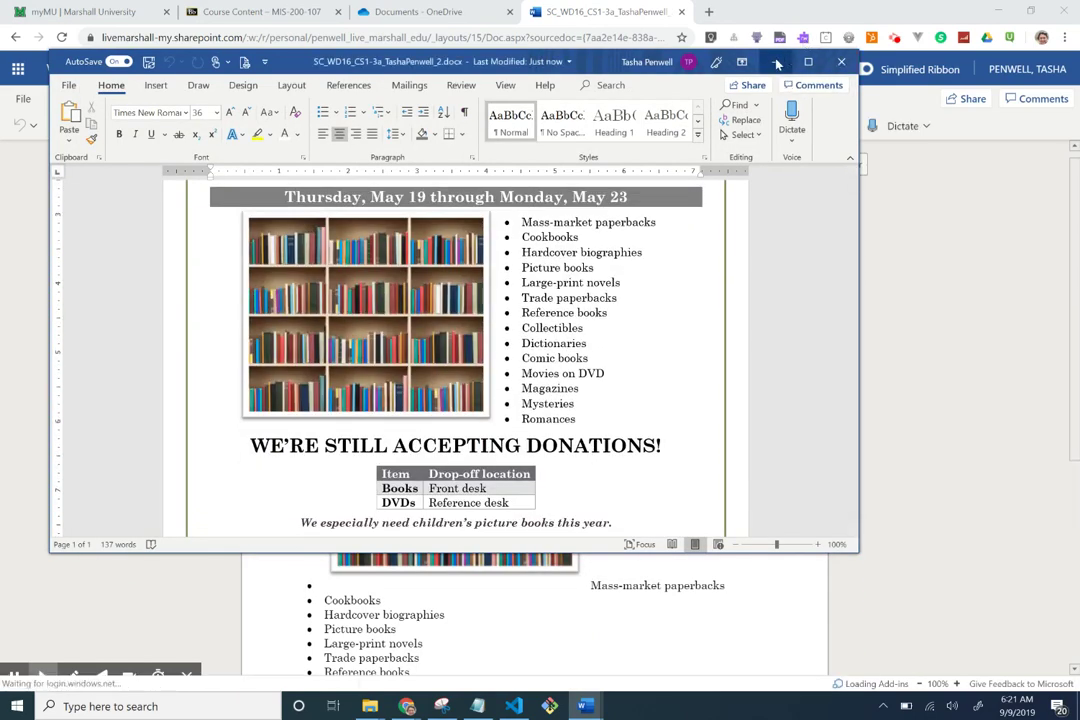
pyautogui.click(775, 61)
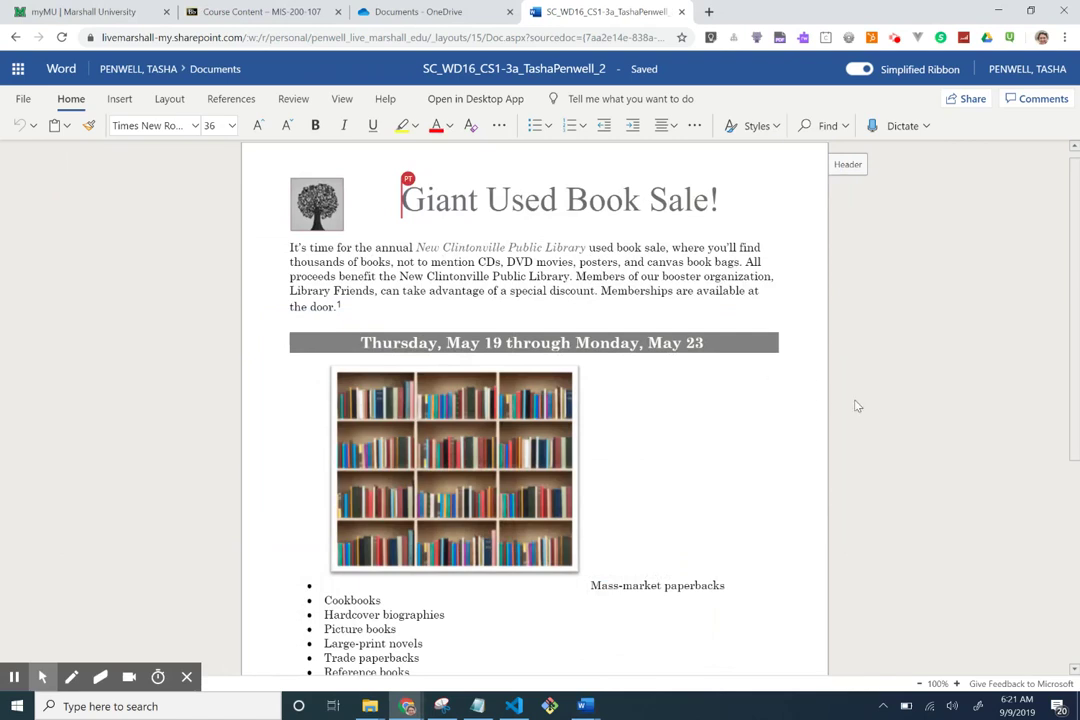
pyautogui.click(882, 418)
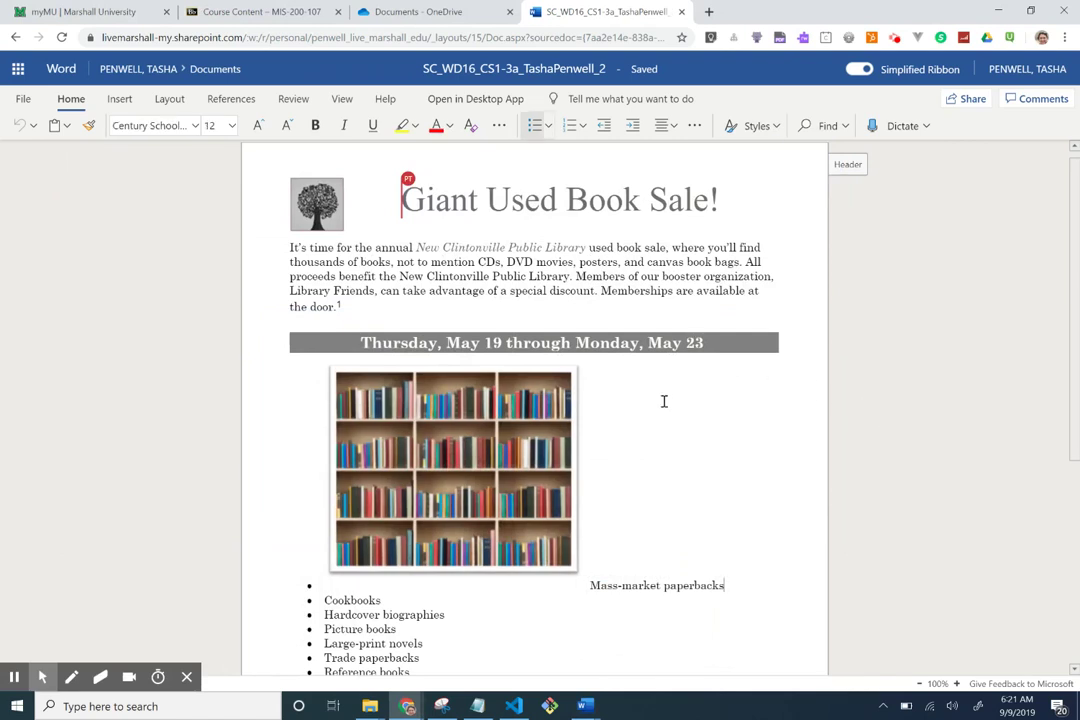
# Snap desktop Word to the right half and Word for the web to the left half.
pyautogui.moveTo(585, 706)
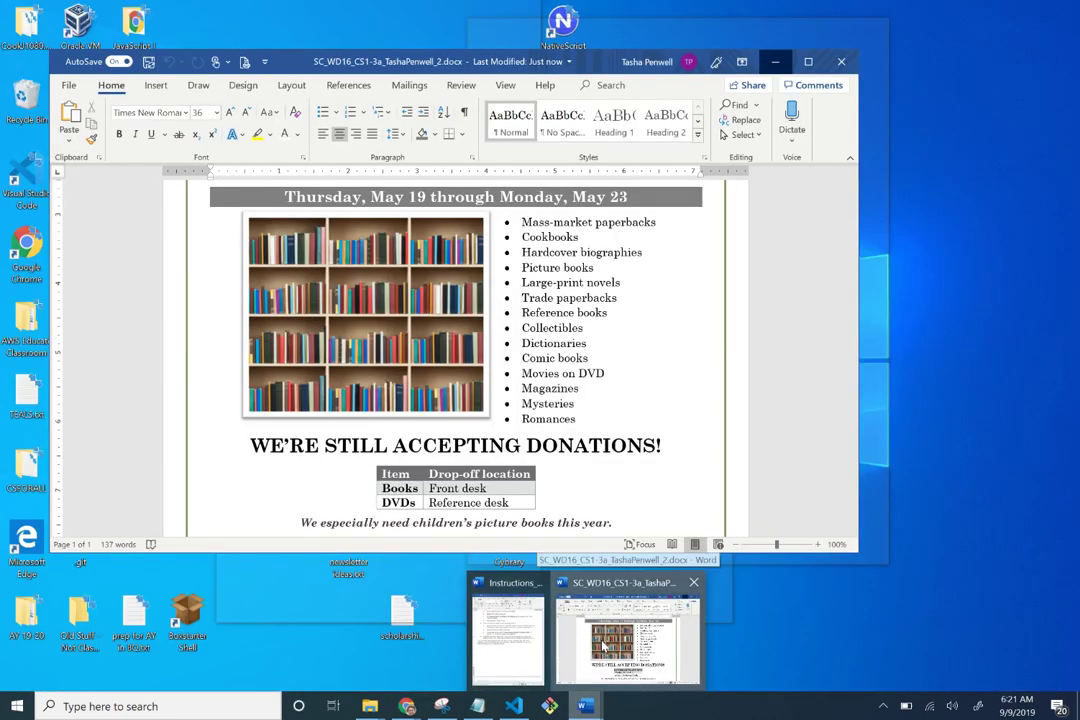
pyautogui.click(604, 645)
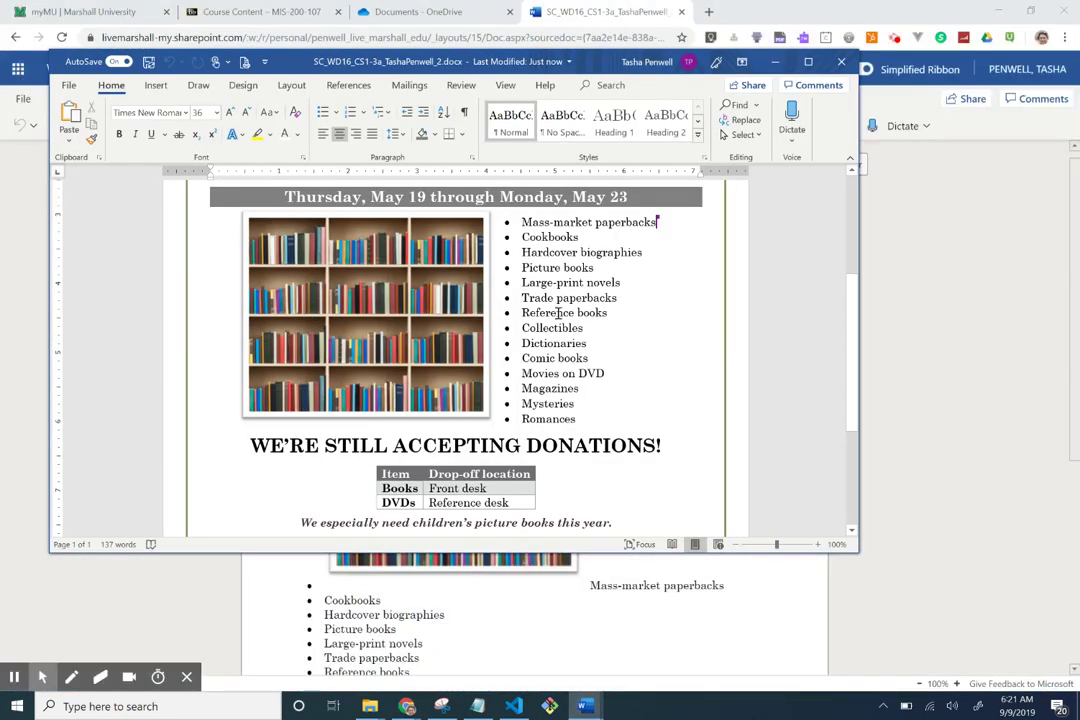
pyautogui.scroll(5, 586, 312)
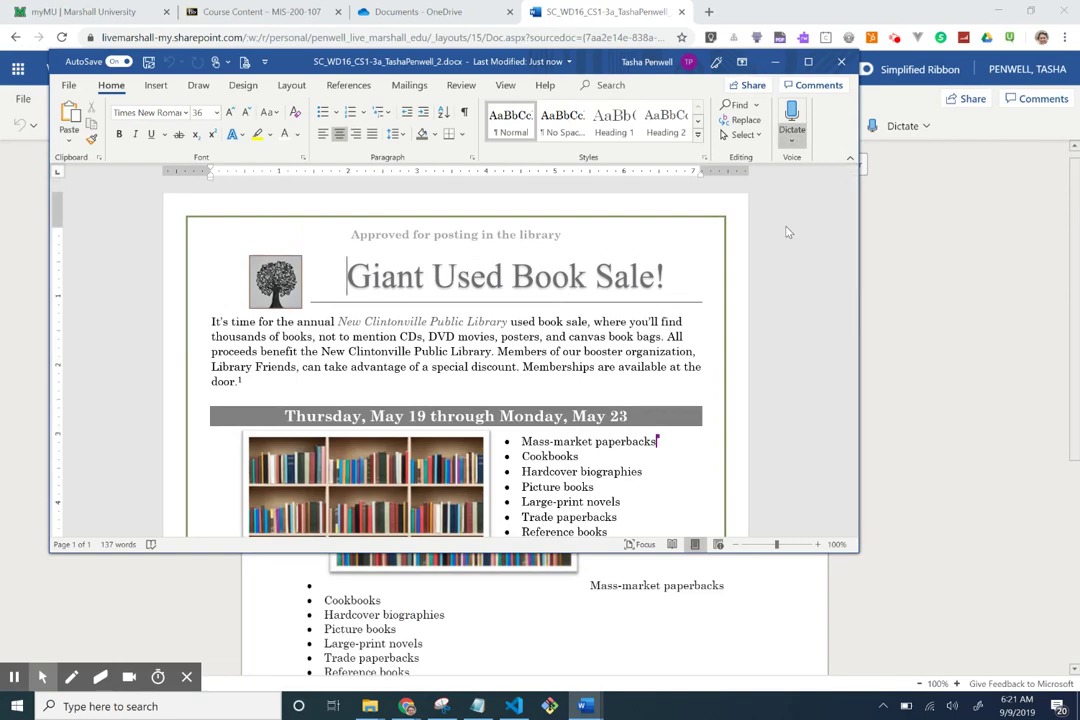
pyautogui.press('super+Right')
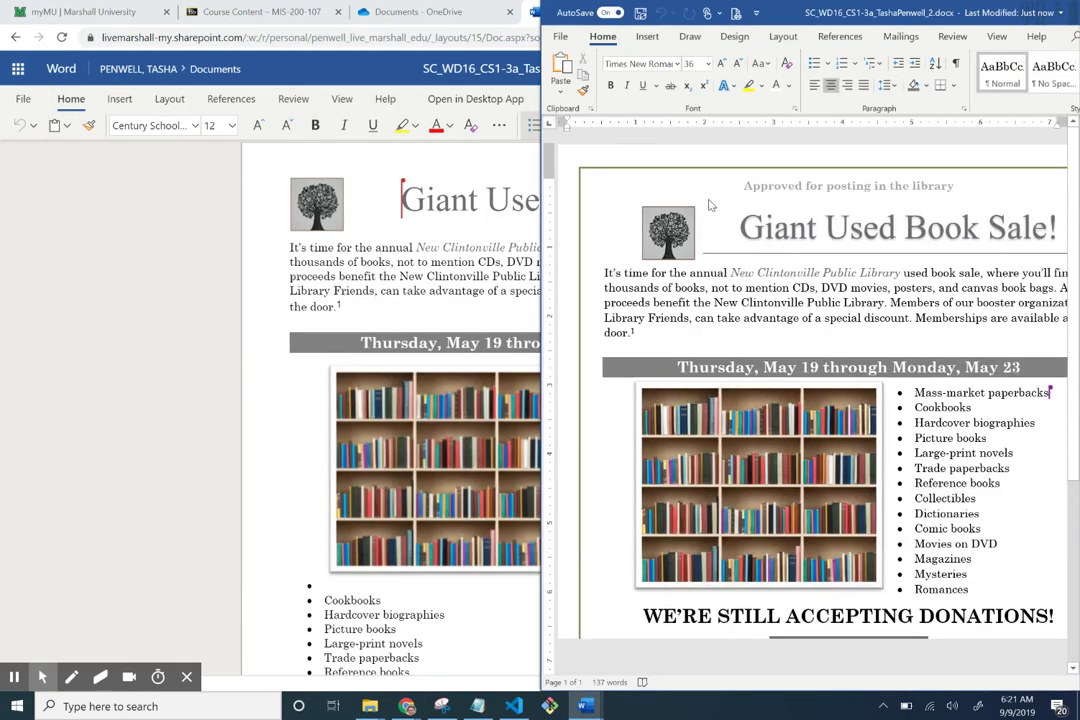
pyautogui.click(149, 273)
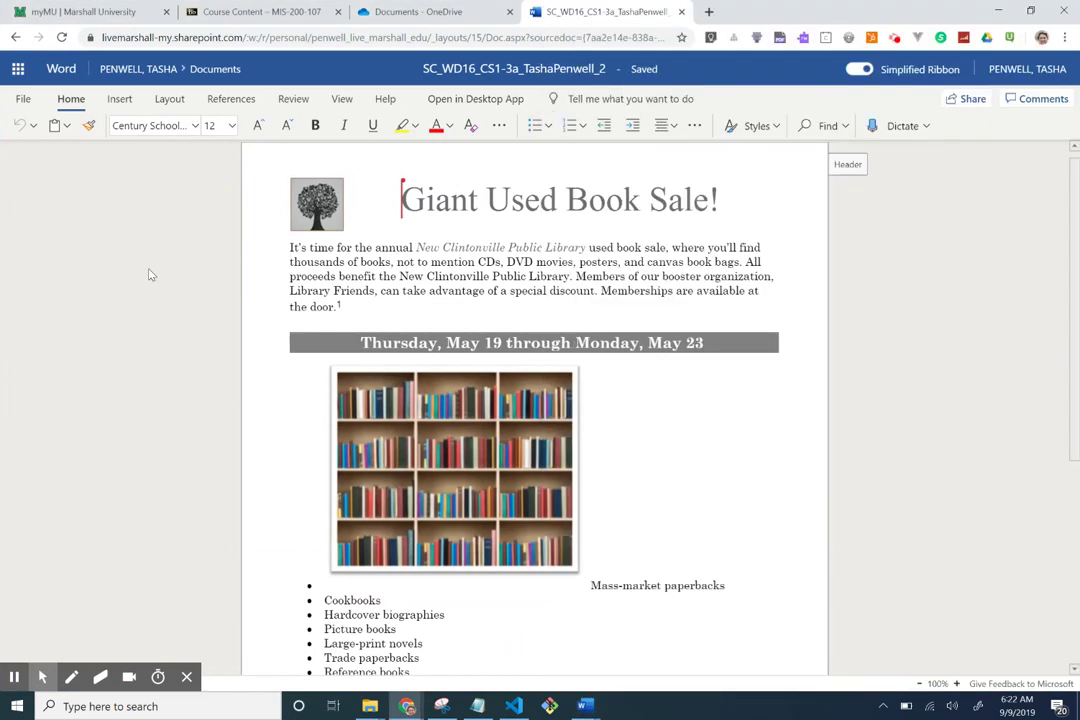
pyautogui.press('super+Left')
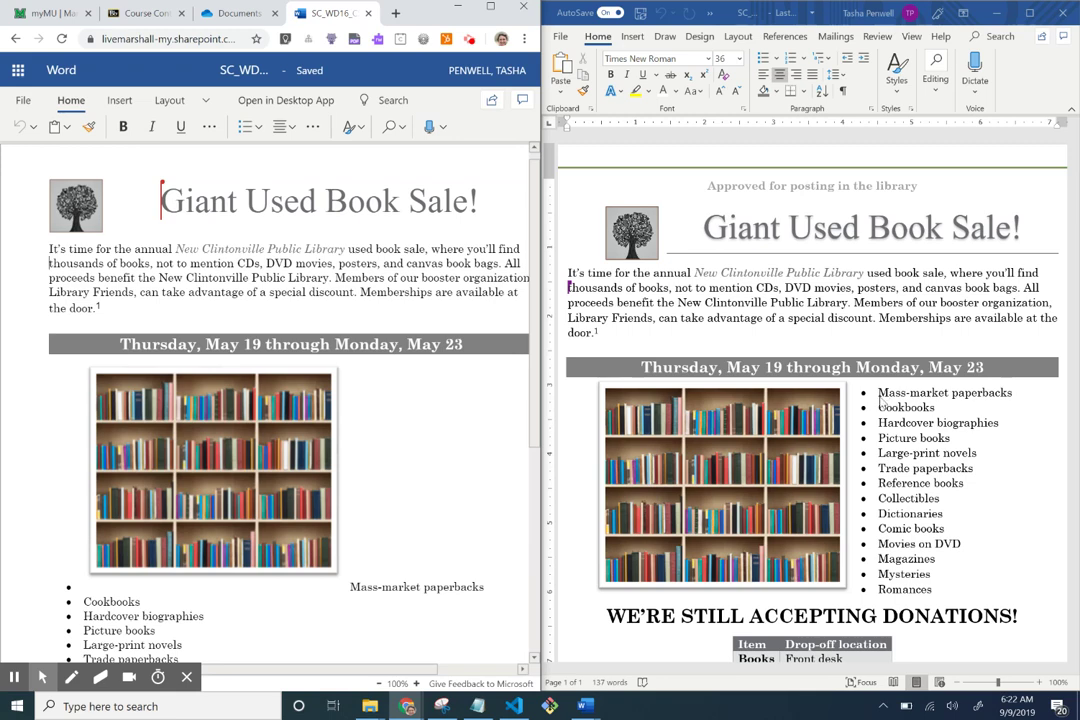
pyautogui.click(163, 203)
pyautogui.click(899, 420)
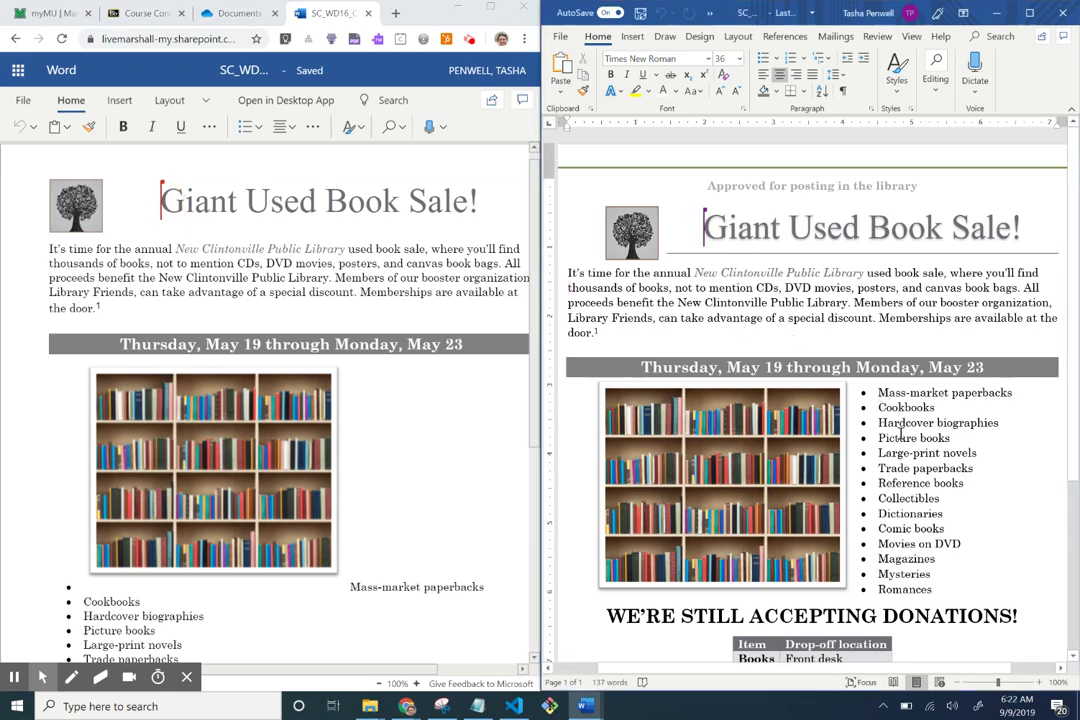
pyautogui.click(889, 440)
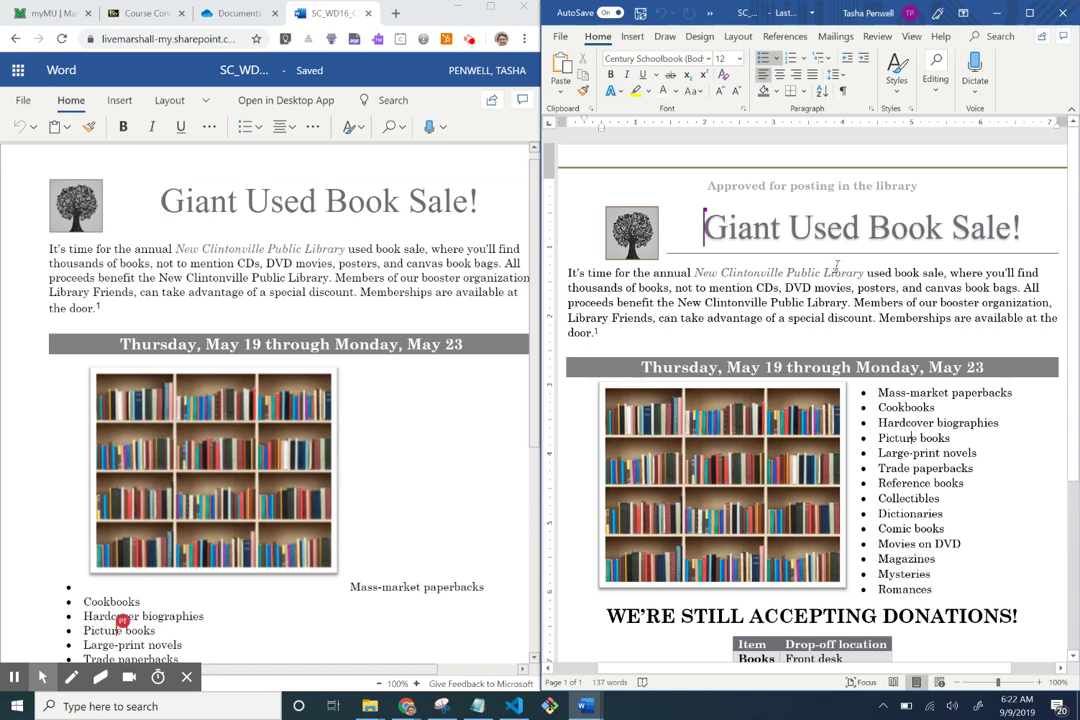
pyautogui.moveTo(865, 272); pyautogui.dragTo(699, 272)
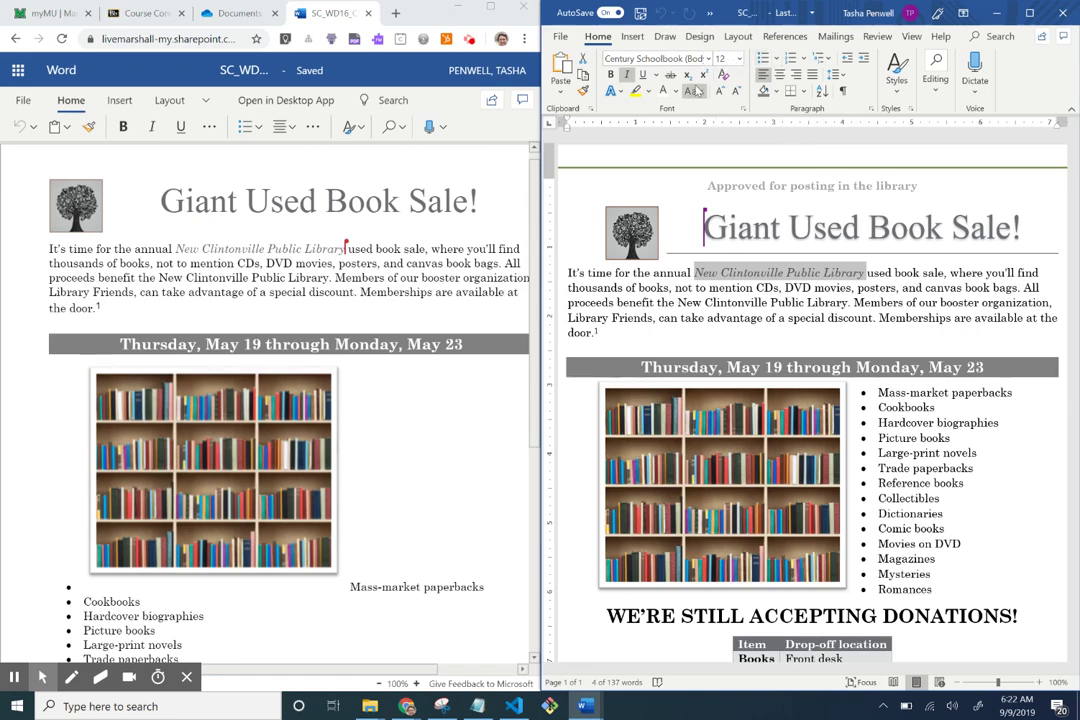
pyautogui.click(612, 78)
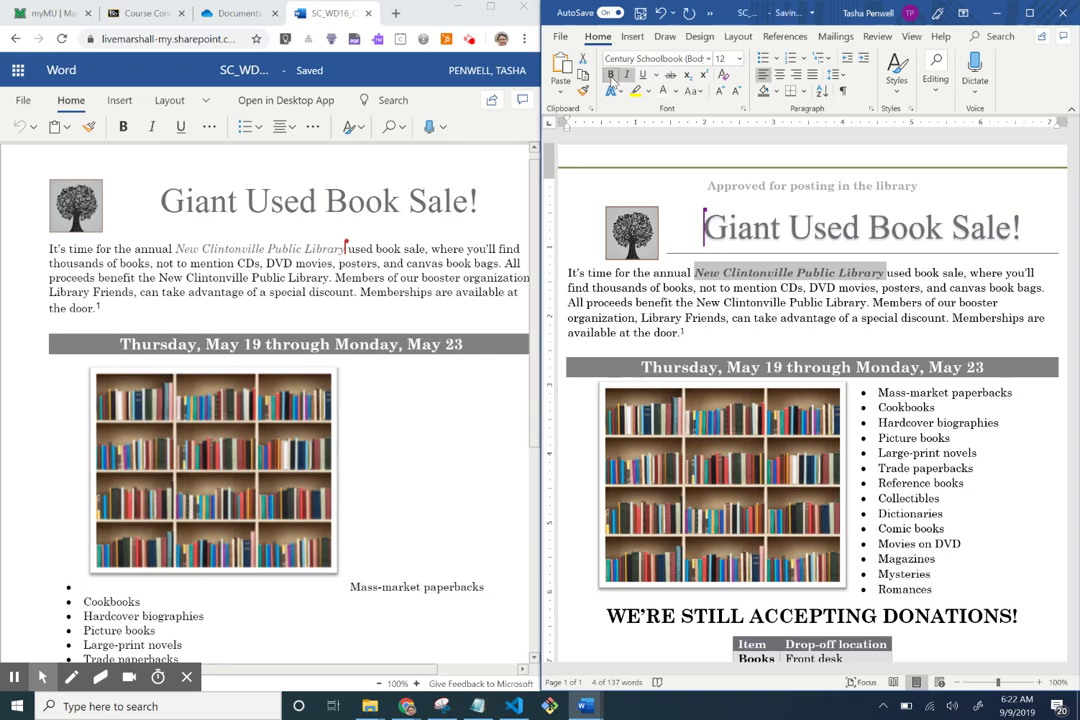
pyautogui.click(679, 310)
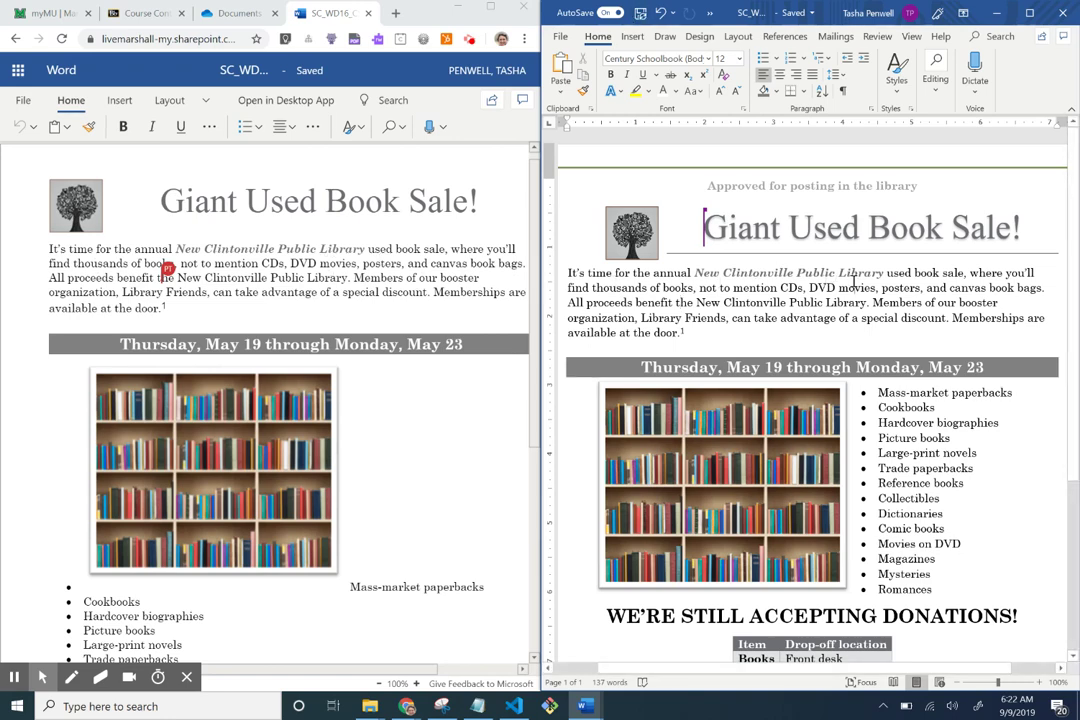
pyautogui.click(661, 13)
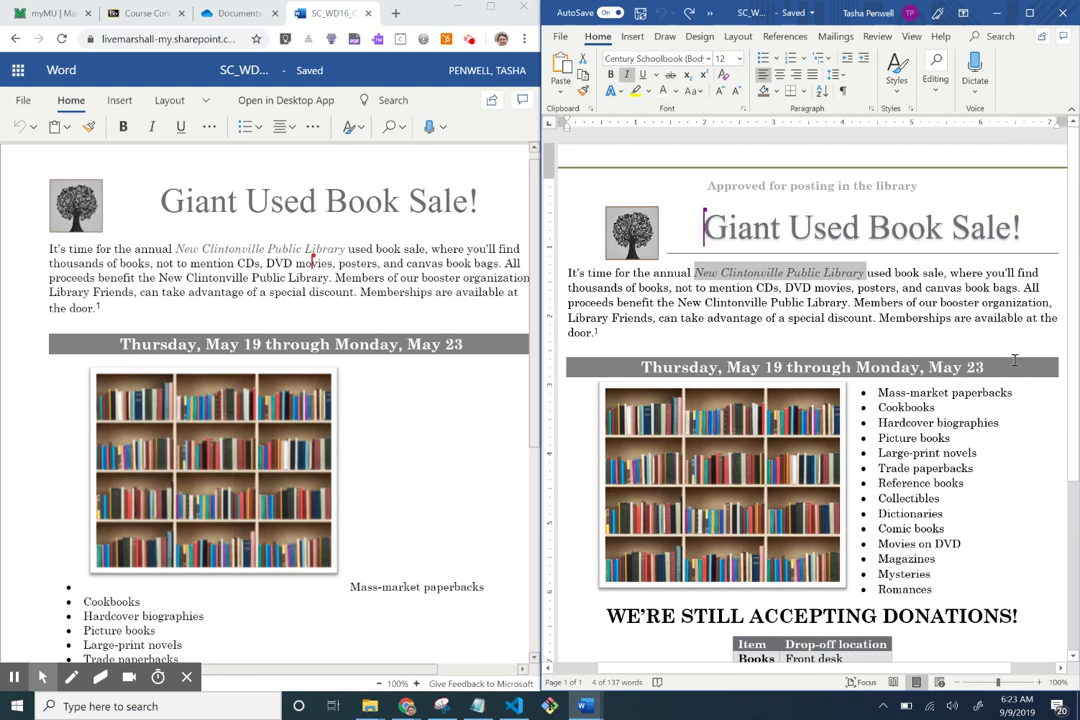
pyautogui.moveTo(932, 589); pyautogui.dragTo(870, 402)
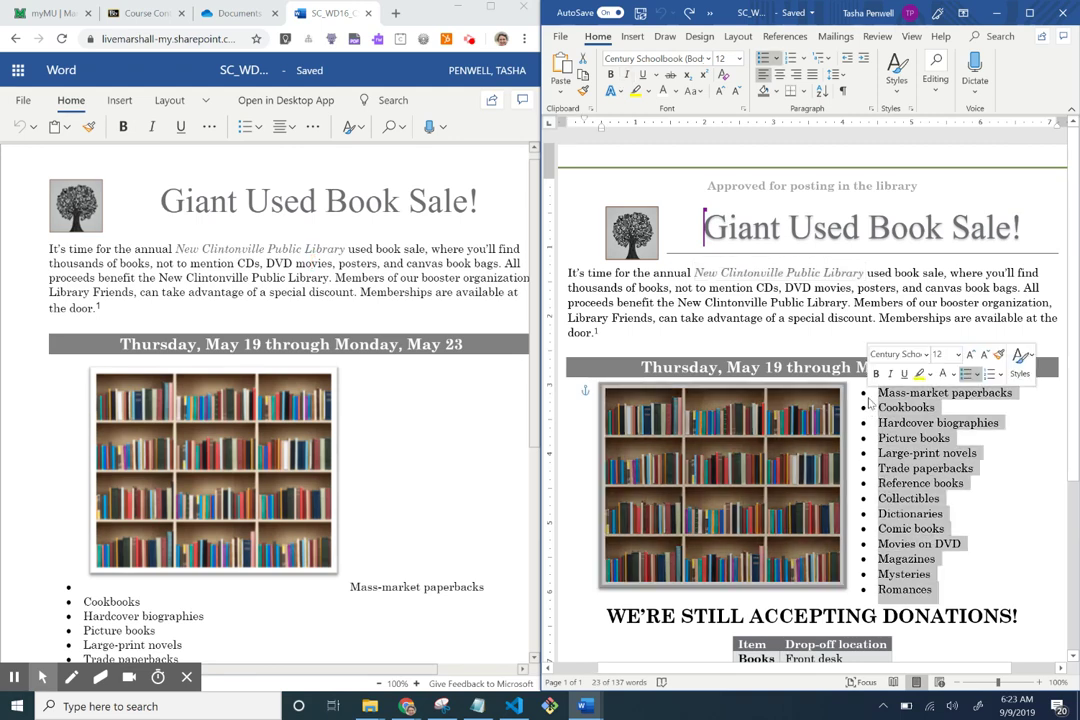
# Try checkmark bullets on the book list, undo back to round bullets, and maximize Chrome.
pyautogui.click(778, 60)
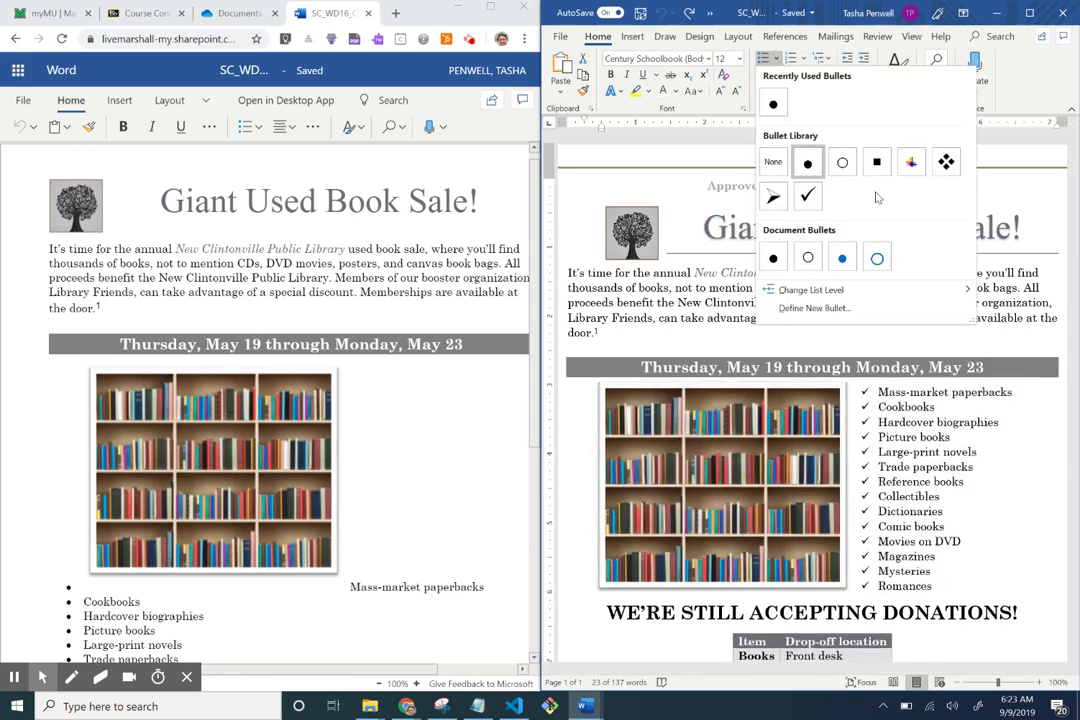
pyautogui.click(808, 197)
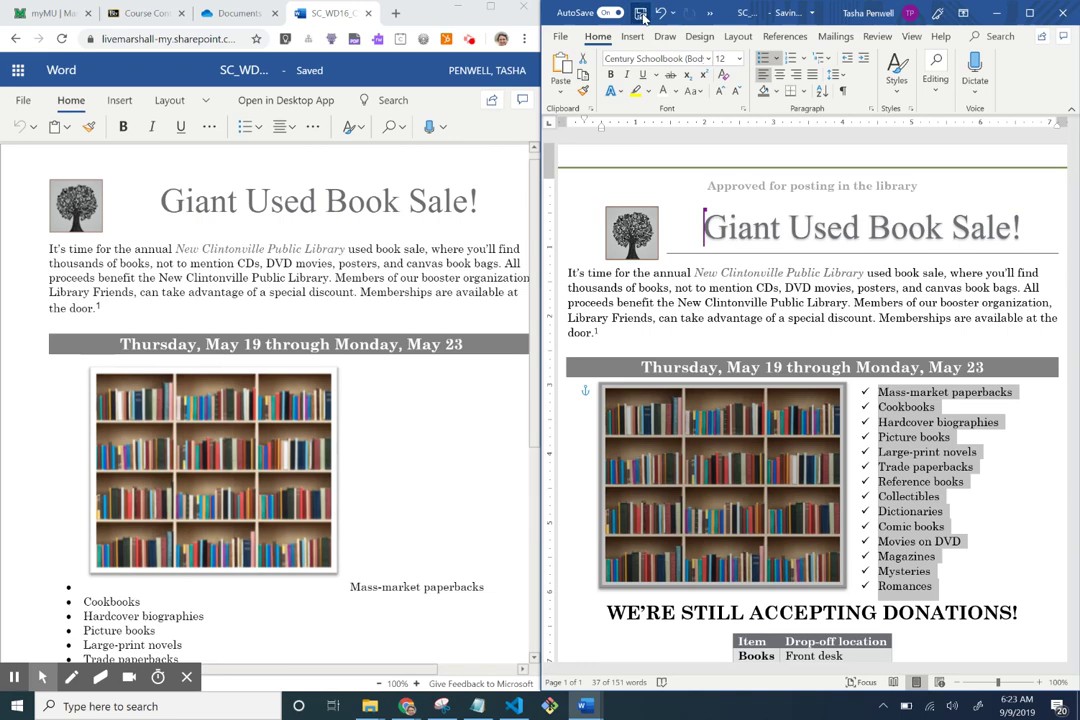
pyautogui.scroll(-2, 65, 600)
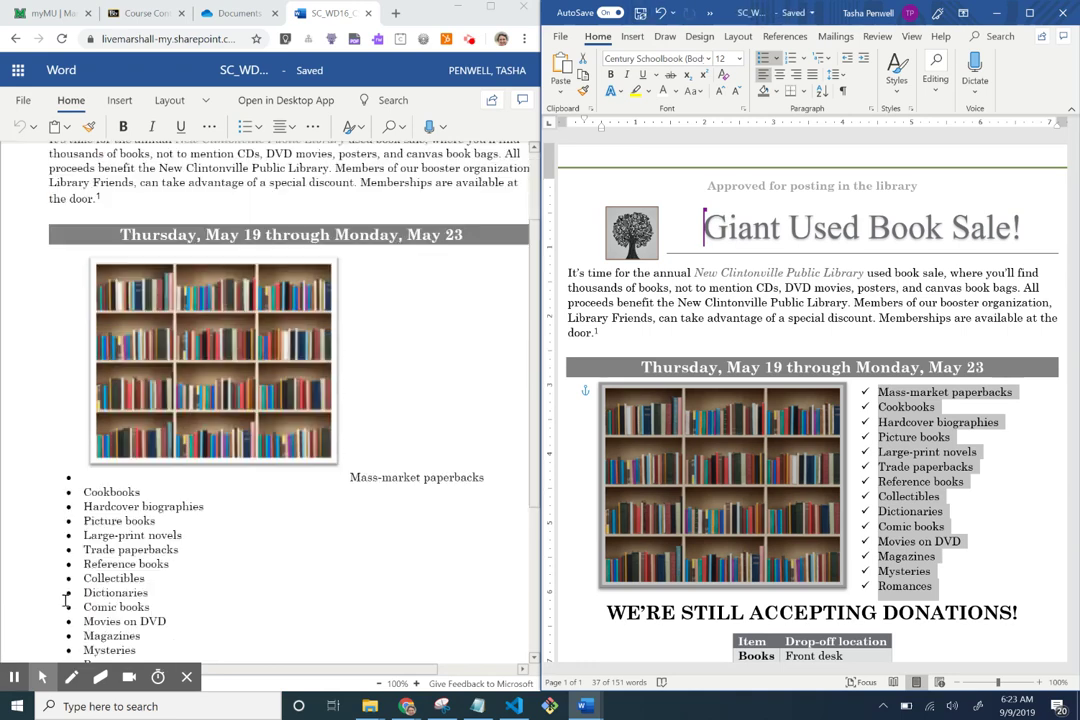
pyautogui.scroll(-1, 65, 600)
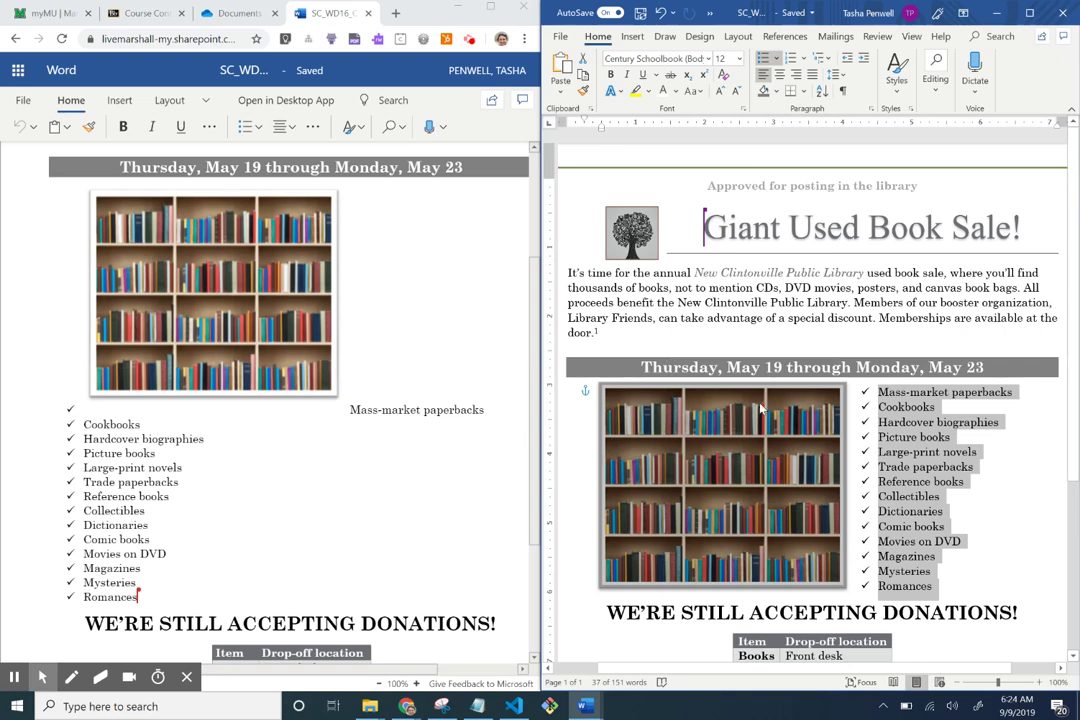
pyautogui.click(661, 14)
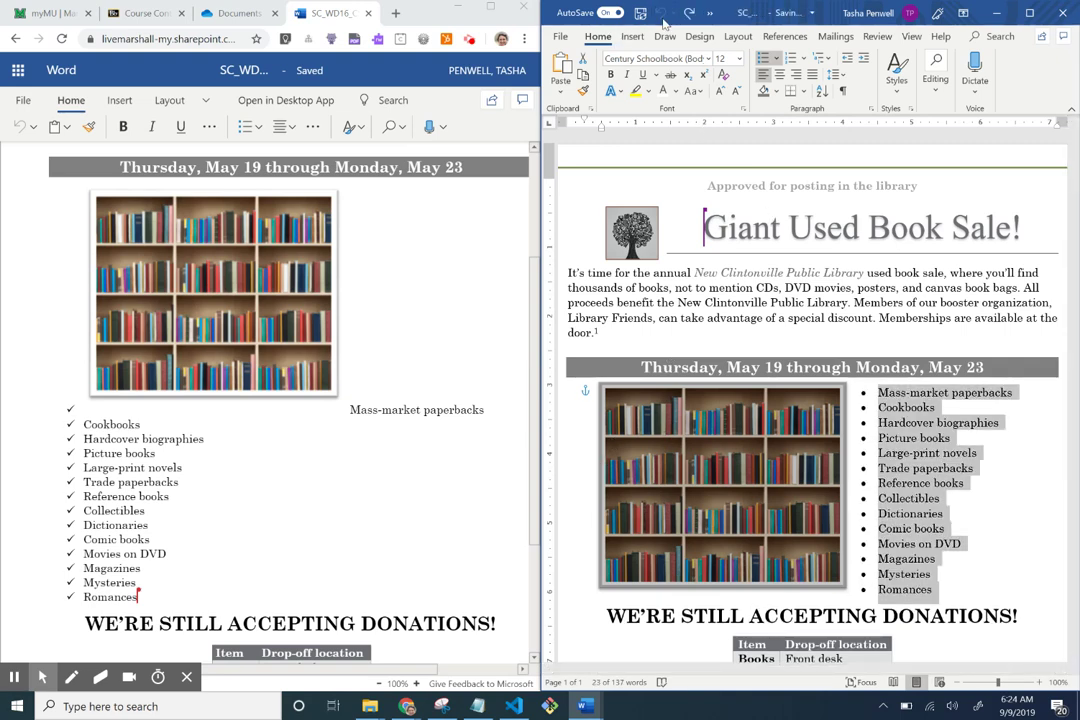
pyautogui.click(492, 7)
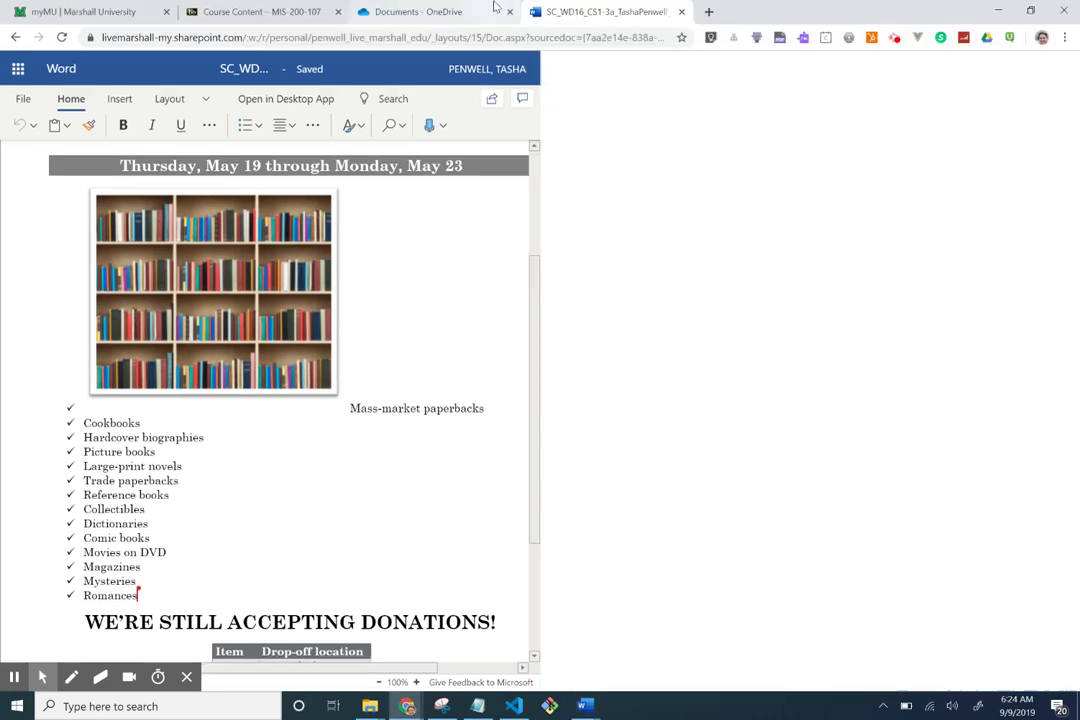
# Print-preview the flyer as one page with Save as PDF as destination, then cancel.
pyautogui.scroll(3, 527, 510)
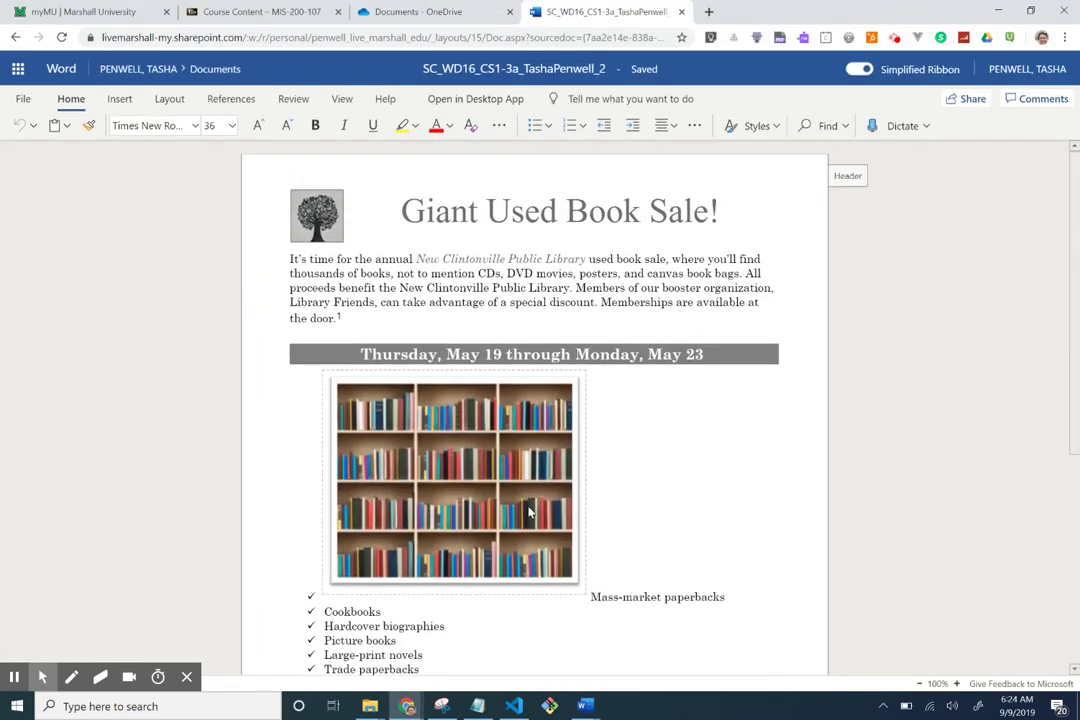
pyautogui.scroll(-3, 511, 446)
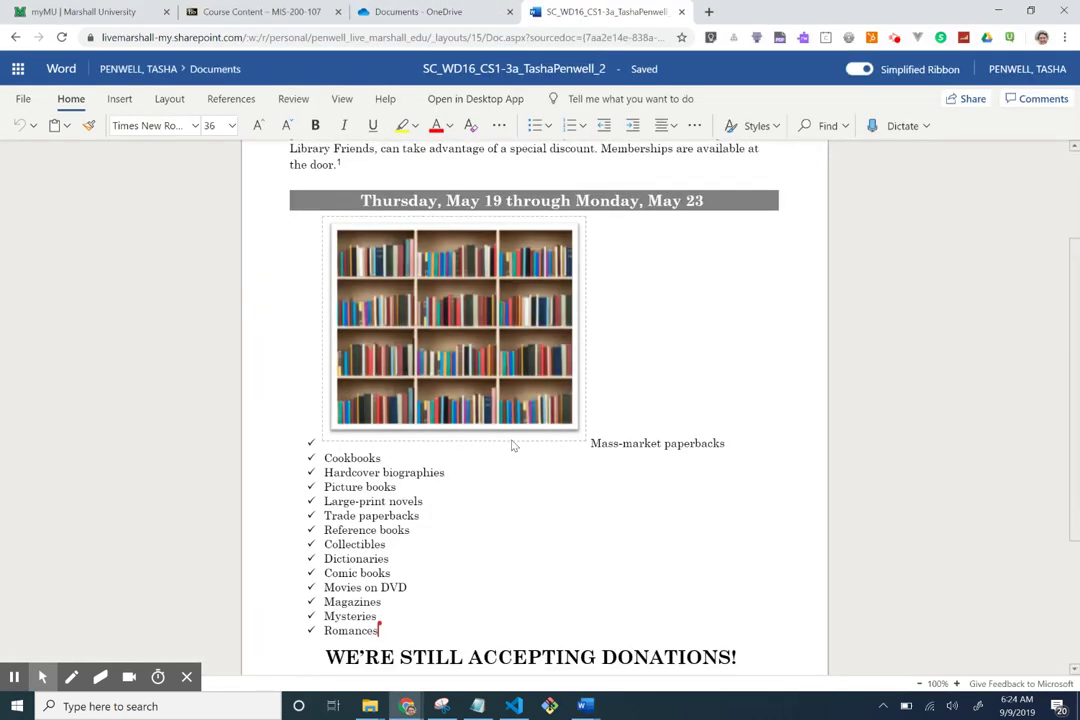
pyautogui.click(471, 558)
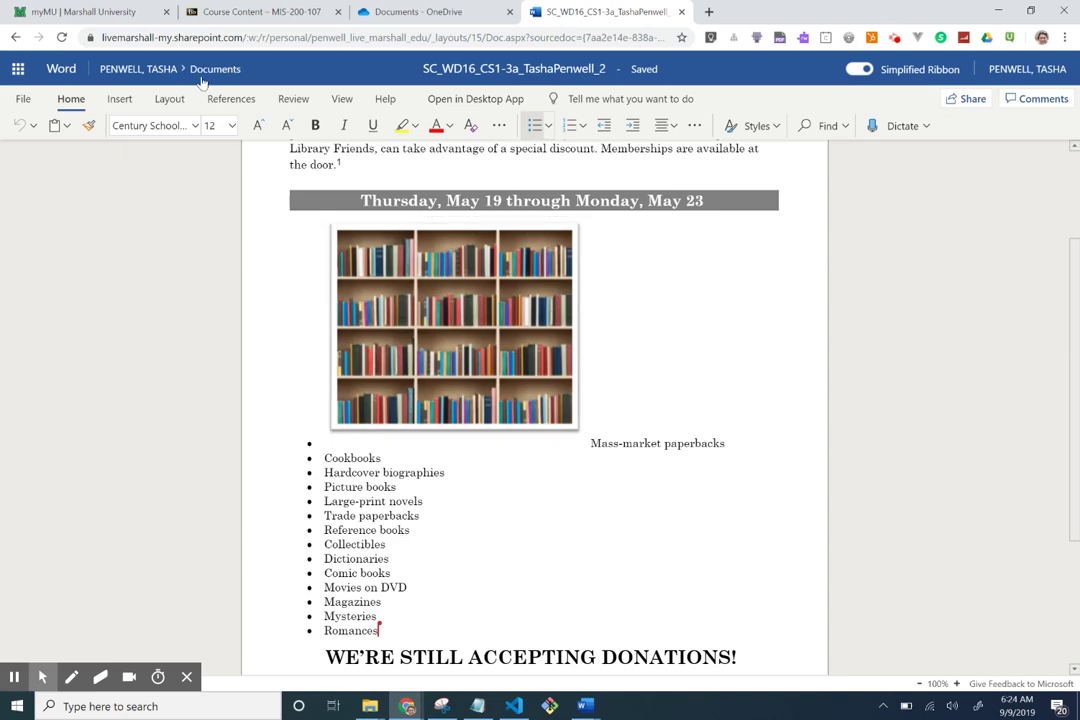
pyautogui.click(23, 101)
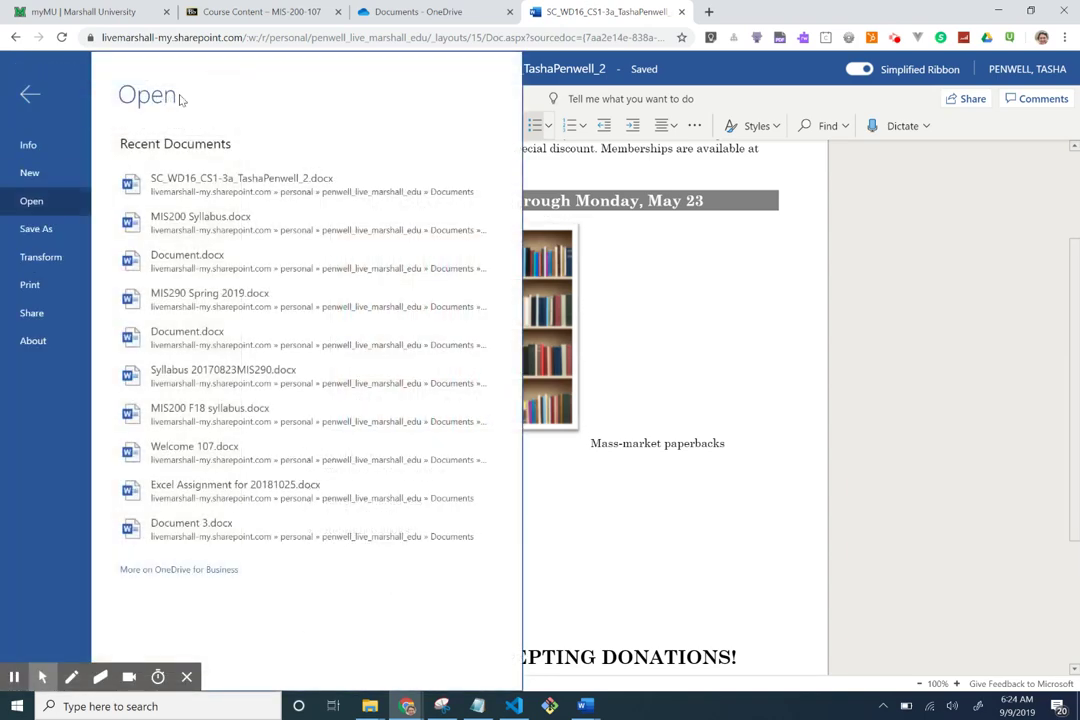
pyautogui.click(29, 285)
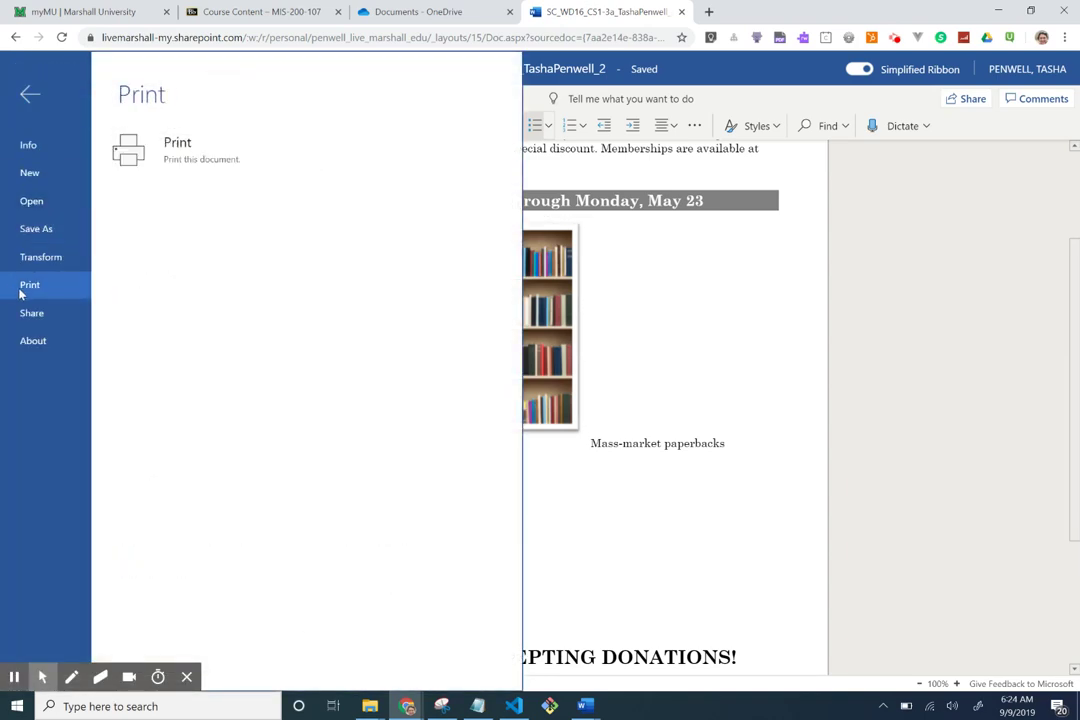
pyautogui.click(198, 166)
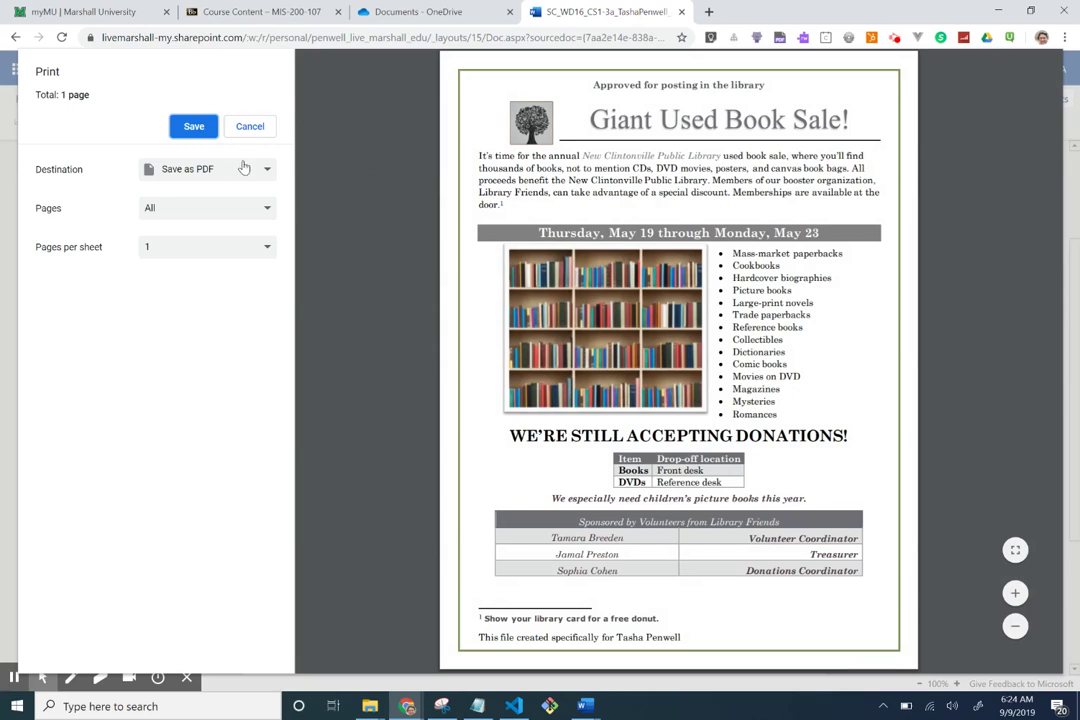
pyautogui.click(244, 168)
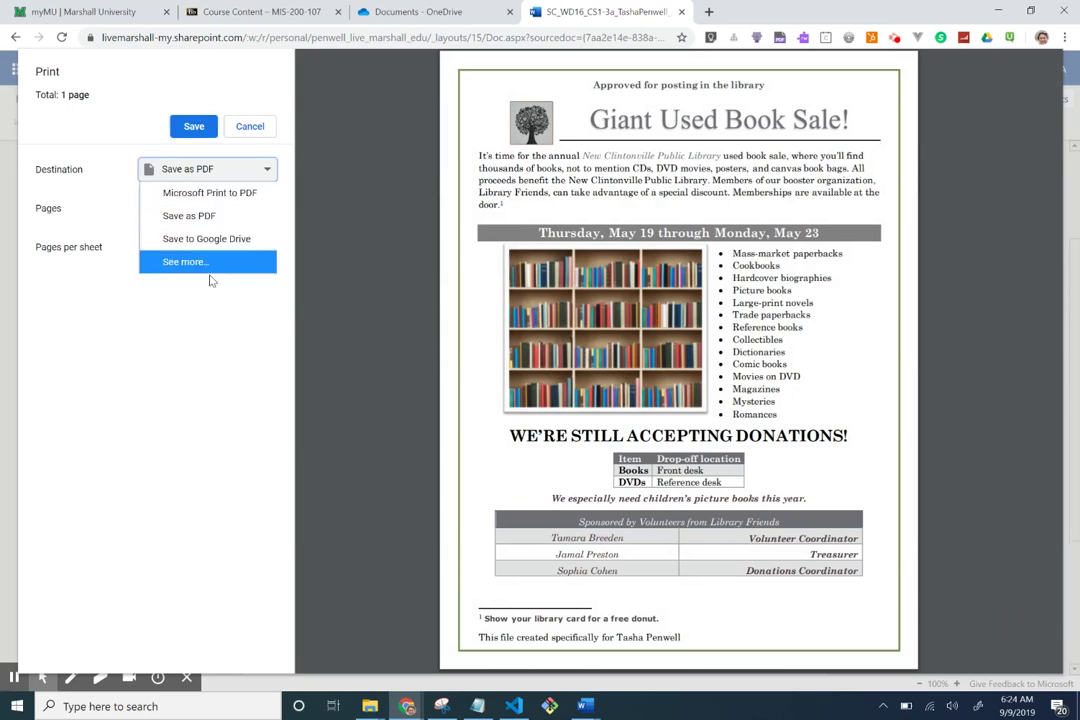
pyautogui.click(175, 335)
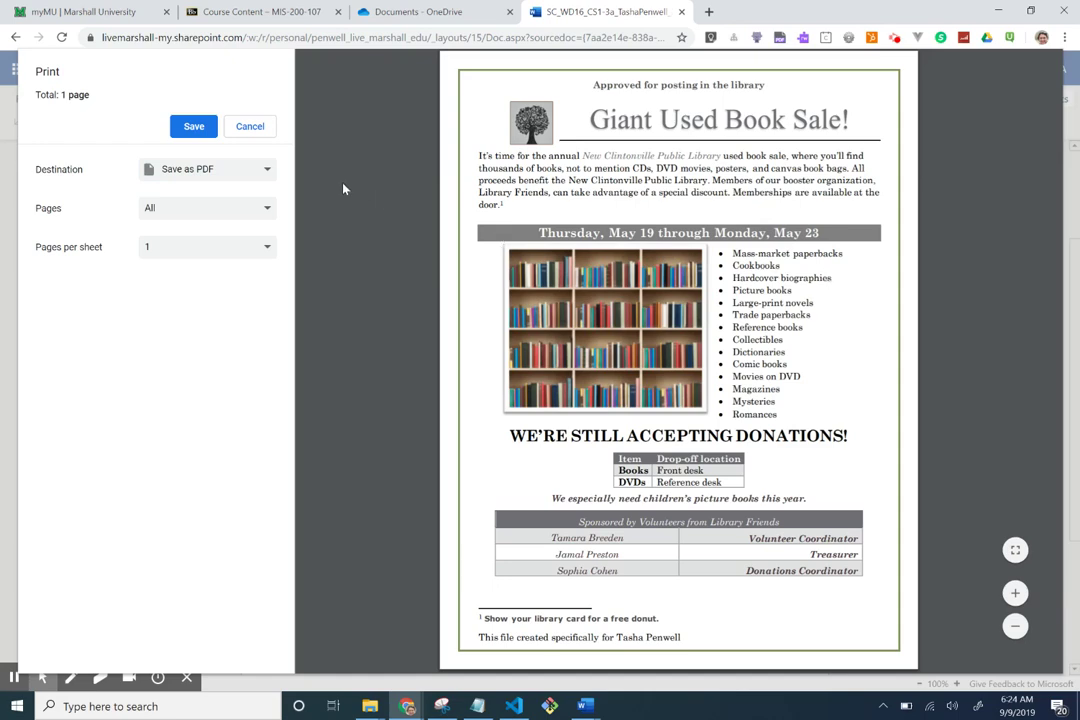
pyautogui.click(249, 127)
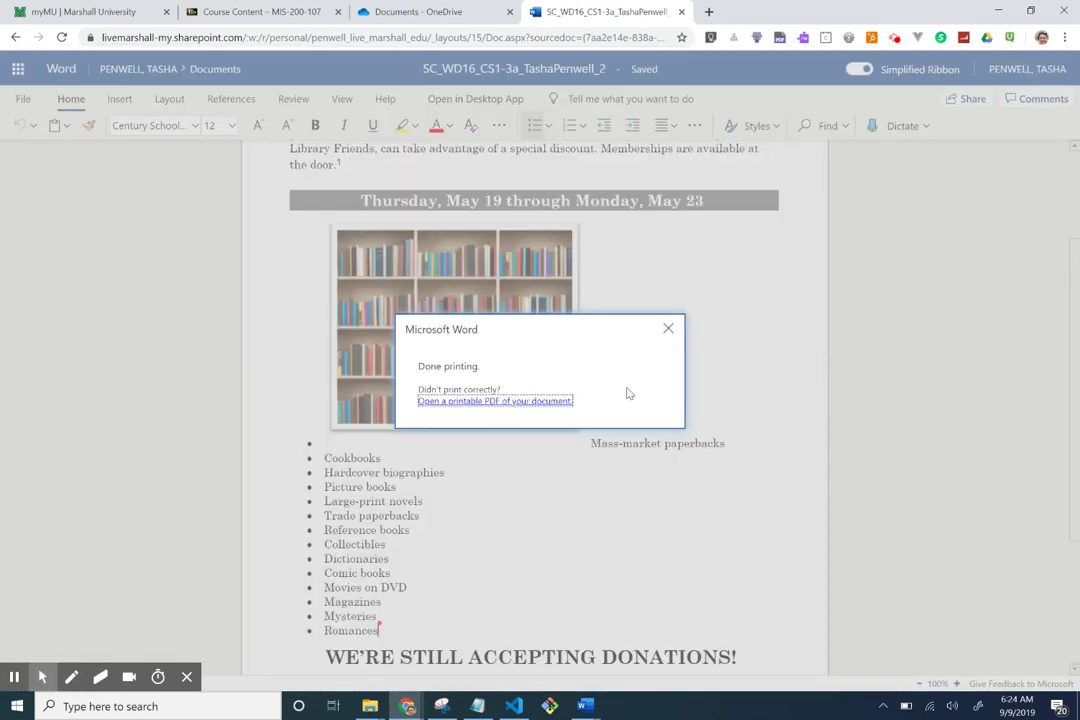